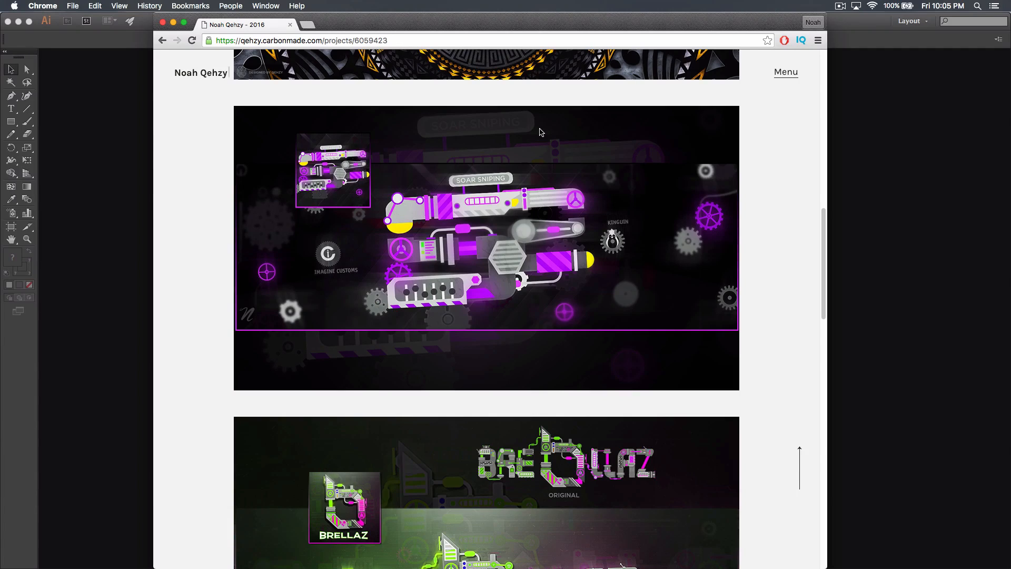
- Switch from the browser to Illustrator and create a new document 1500 px wide and 500 px high
{"action": "left_click_drag", "start_coordinate": [439, 21], "coordinate": [0, 57]}
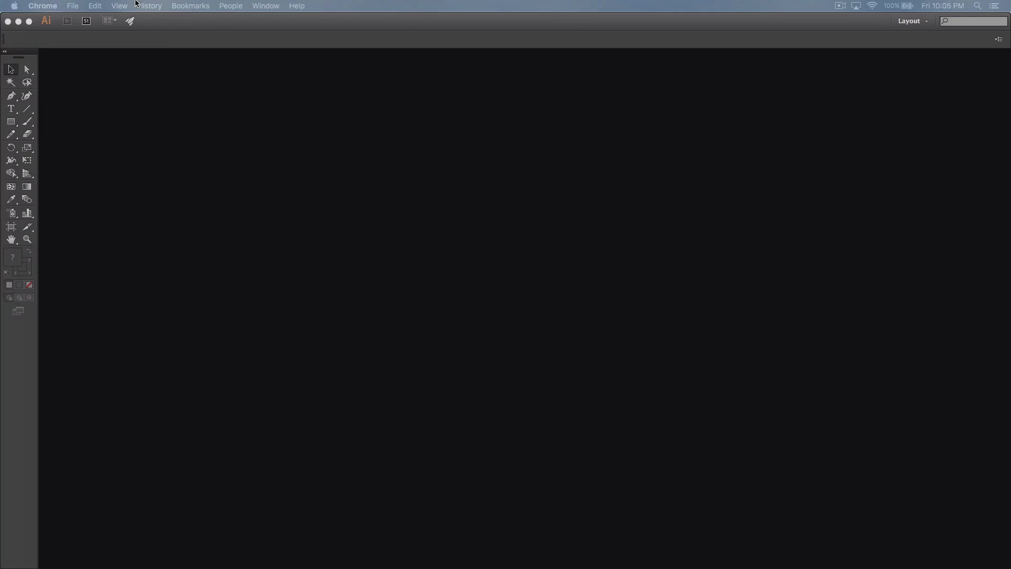
{"action": "left_click", "coordinate": [177, 48]}
{"action": "left_click", "coordinate": [93, 6]}
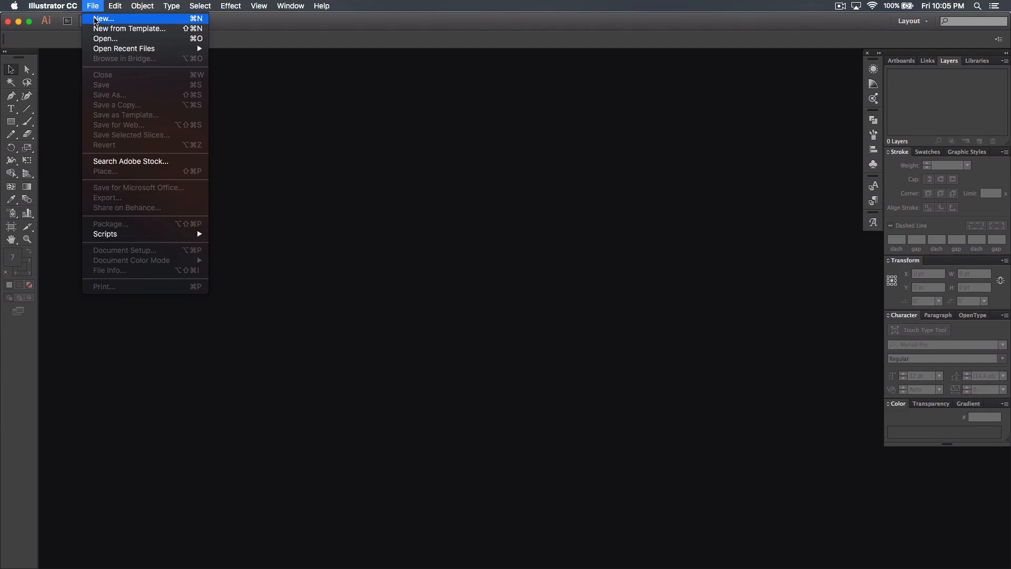
{"action": "left_click", "coordinate": [98, 21]}
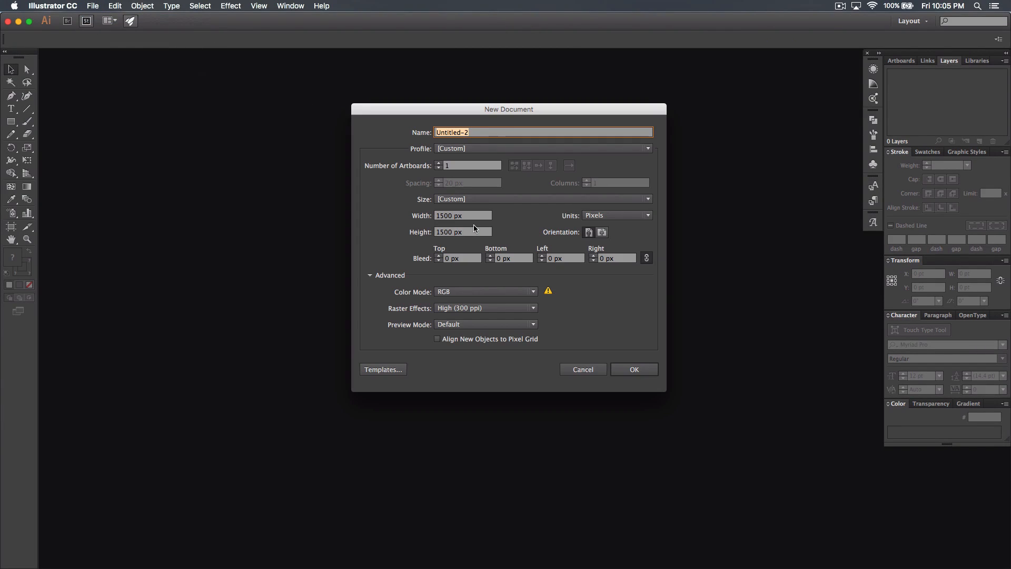
{"action": "left_click_drag", "start_coordinate": [475, 234], "coordinate": [406, 227]}
{"action": "type", "text": "500"}
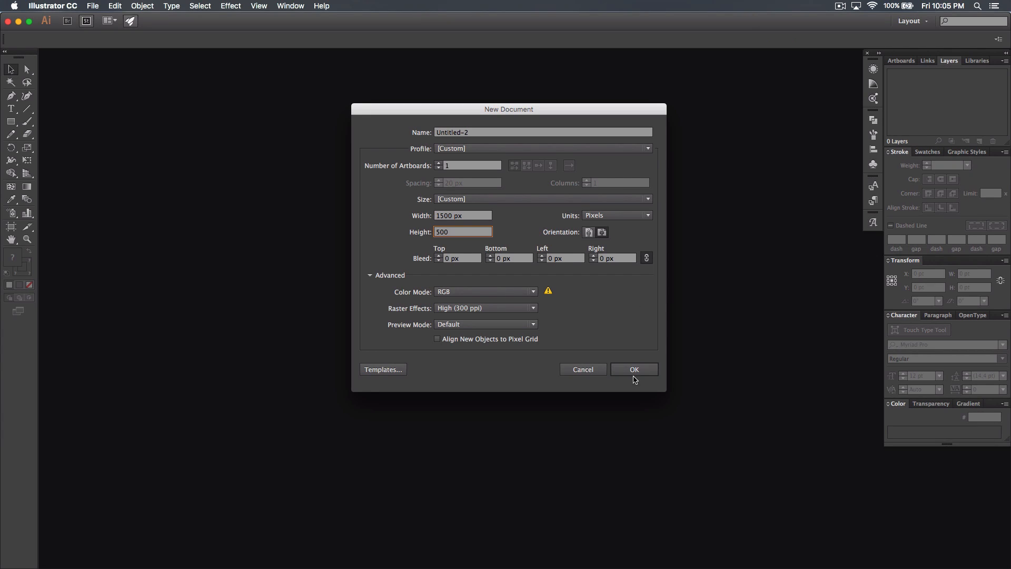
{"action": "left_click", "coordinate": [634, 368]}
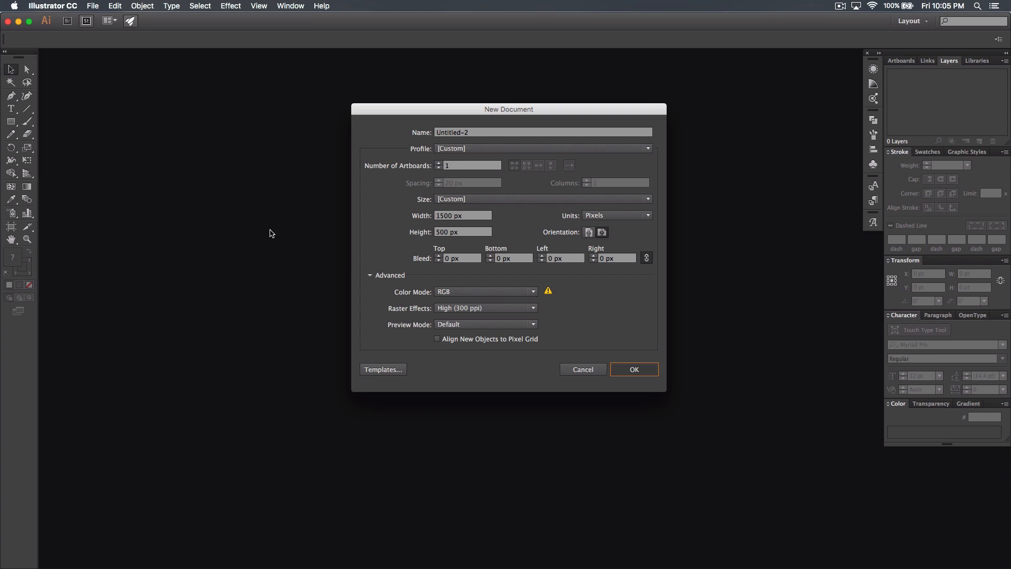
{"action": "key", "text": "Return"}
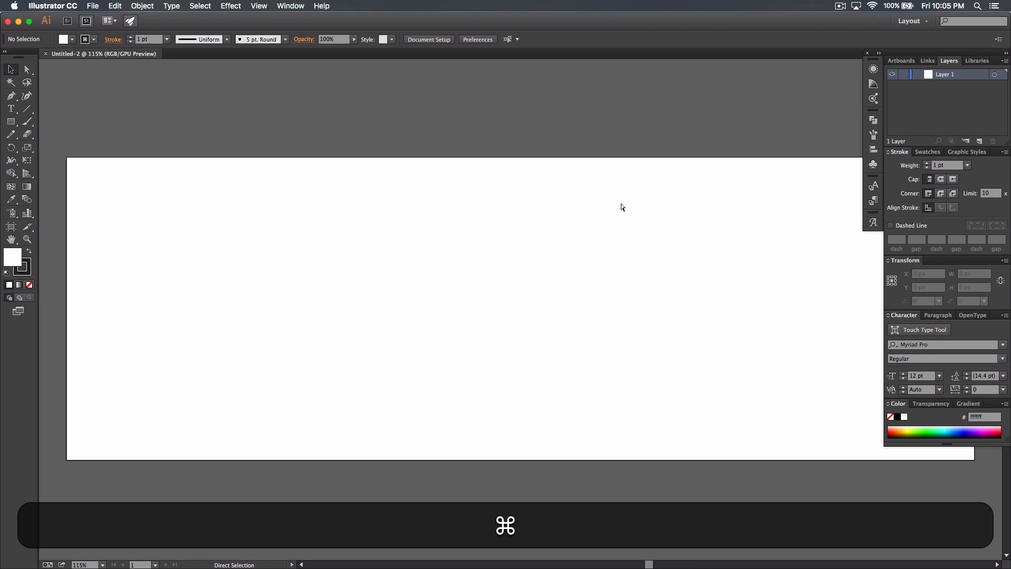
- Open SoaR.ai from the Ais folder inside Documents > Graphic Design
{"action": "key", "text": "super+minus"}
{"action": "key", "text": "space"}
{"action": "left_click_drag", "start_coordinate": [635, 188], "coordinate": [576, 188]}
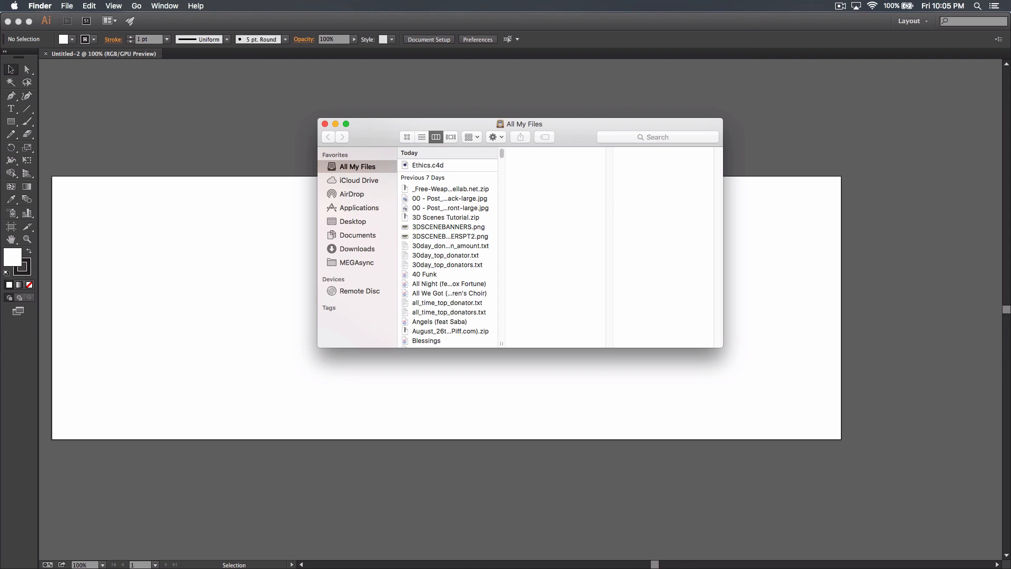
{"action": "left_click", "coordinate": [367, 235]}
{"action": "left_click", "coordinate": [432, 182]}
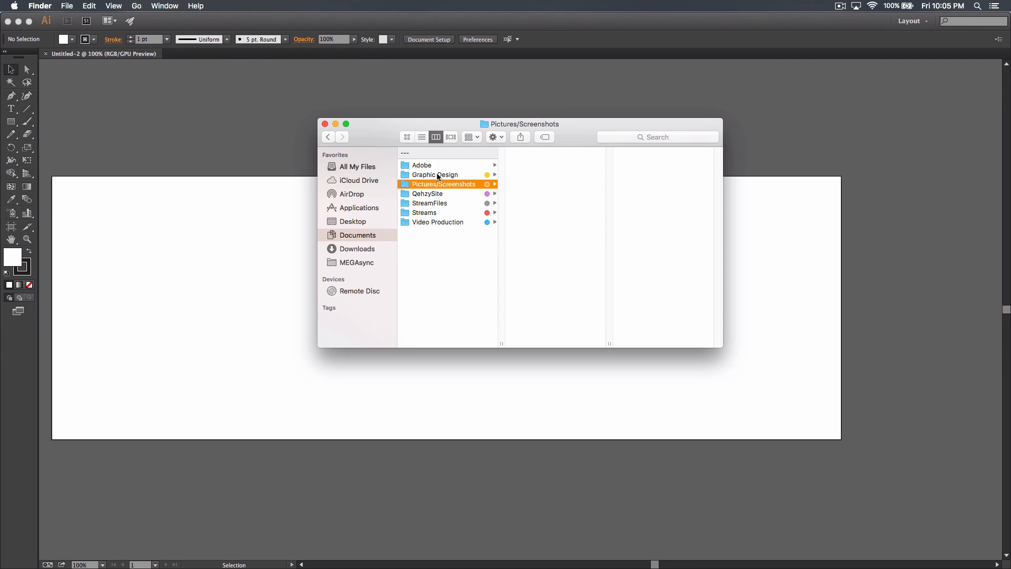
{"action": "left_click", "coordinate": [441, 175]}
{"action": "left_click", "coordinate": [520, 329]}
{"action": "scroll", "coordinate": [666, 230], "scroll_direction": "down", "scroll_amount": 1}
{"action": "scroll", "coordinate": [667, 229], "scroll_direction": "down", "scroll_amount": 5}
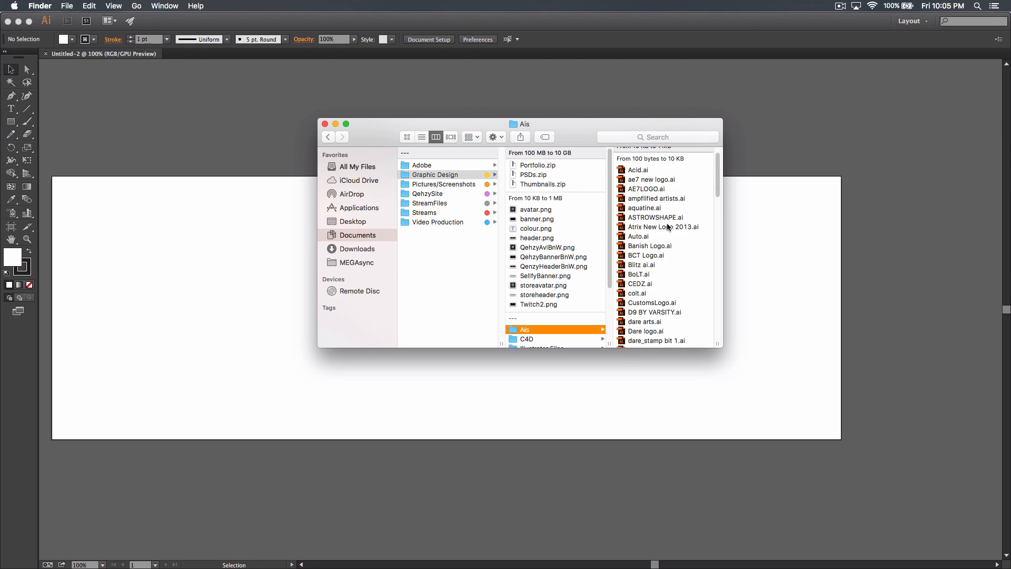
{"action": "scroll", "coordinate": [667, 227], "scroll_direction": "down", "scroll_amount": 15}
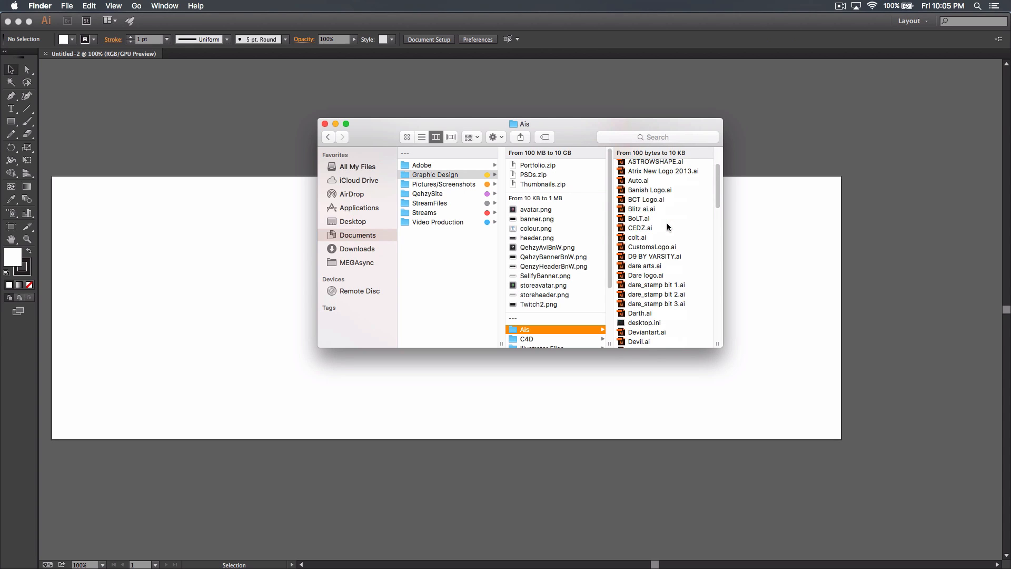
{"action": "scroll", "coordinate": [667, 237], "scroll_direction": "down", "scroll_amount": 15}
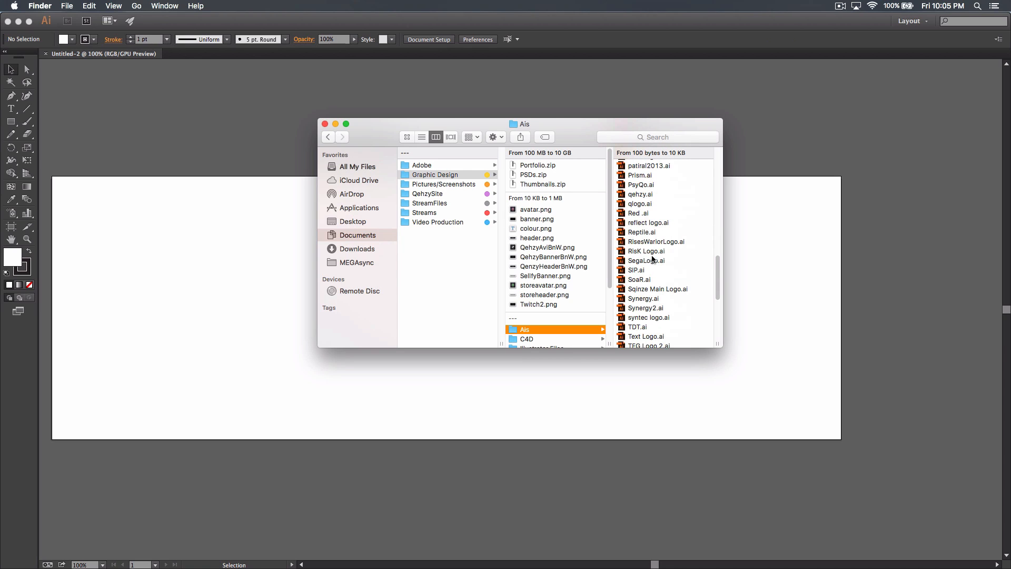
{"action": "double_click", "coordinate": [640, 279]}
{"action": "left_click", "coordinate": [526, 270]}
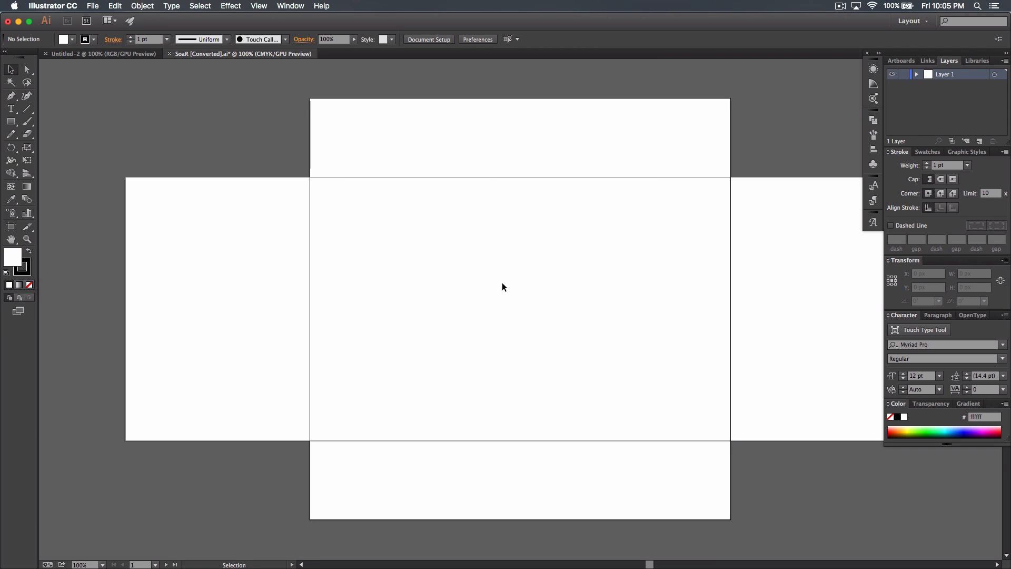
- Fill the whole unpainted SoaR logo with red #bc4444
{"action": "left_click_drag", "start_coordinate": [221, 120], "coordinate": [769, 465]}
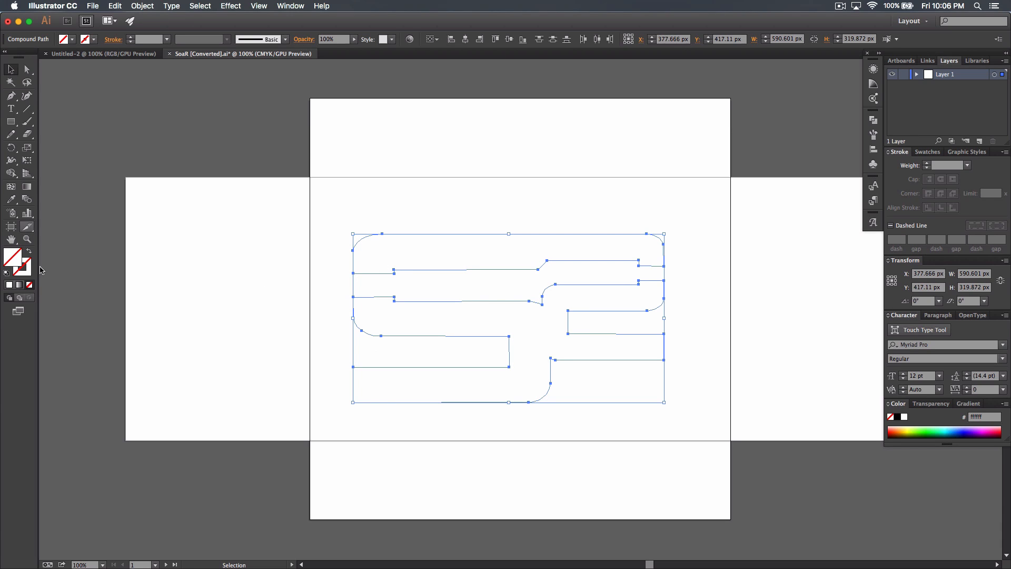
{"action": "double_click", "coordinate": [12, 258]}
{"action": "left_click", "coordinate": [408, 198]}
{"action": "left_click", "coordinate": [579, 172]}
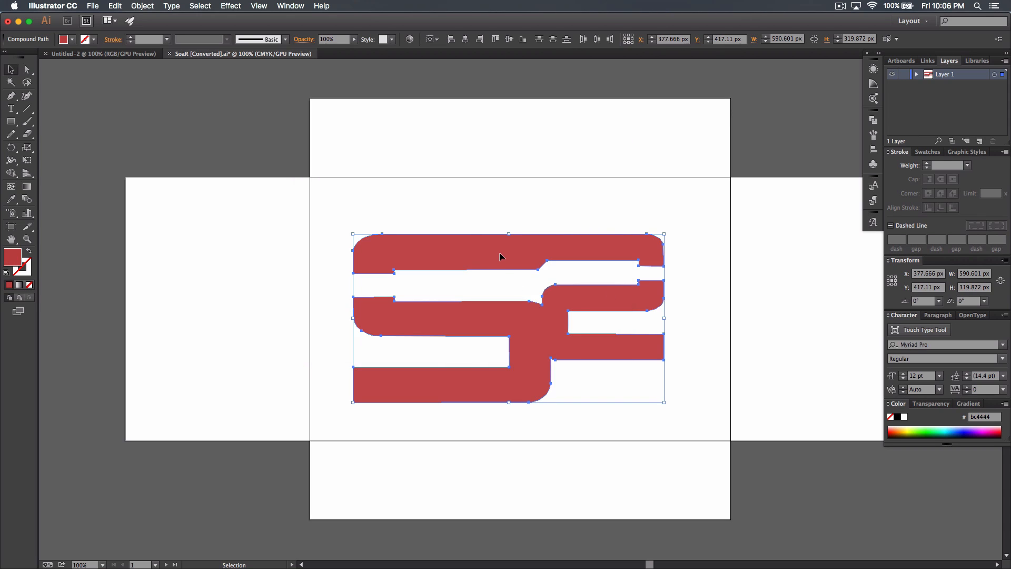
- Transfer the red logo to the Untitled-2 document and close the SoaR file without saving
{"action": "left_click_drag", "start_coordinate": [499, 257], "coordinate": [461, 247]}
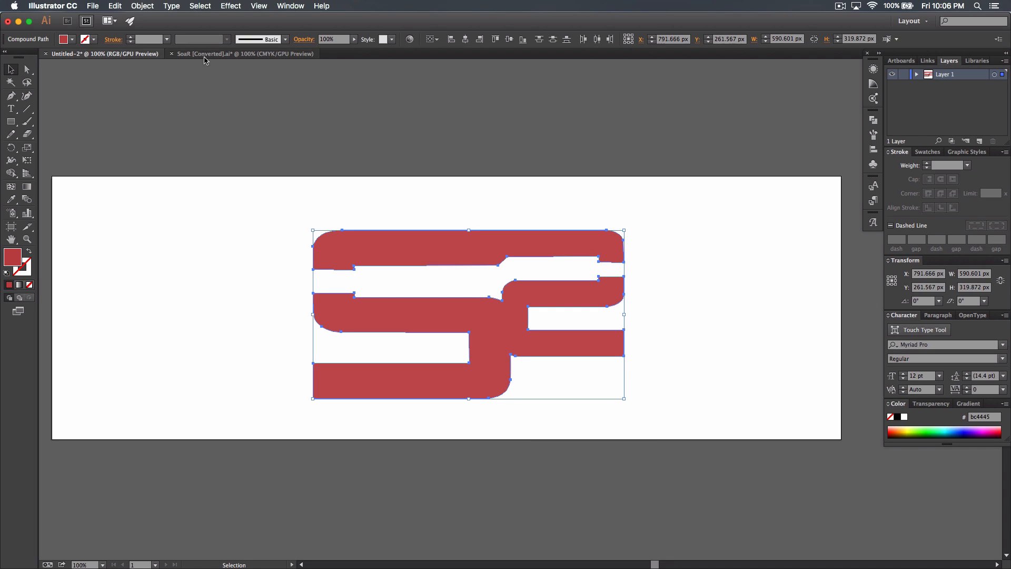
{"action": "left_click", "coordinate": [170, 54]}
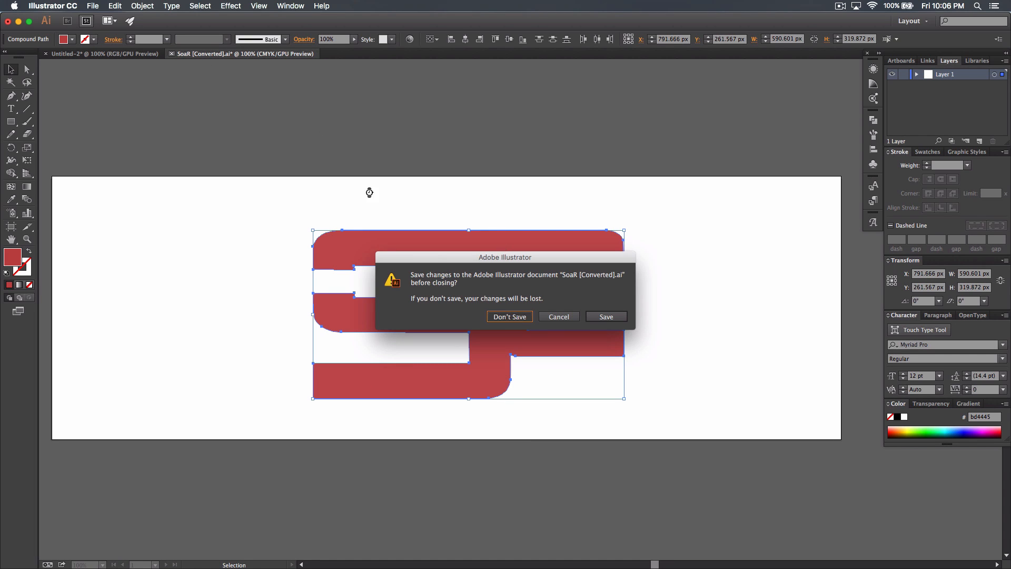
{"action": "key", "text": "d"}
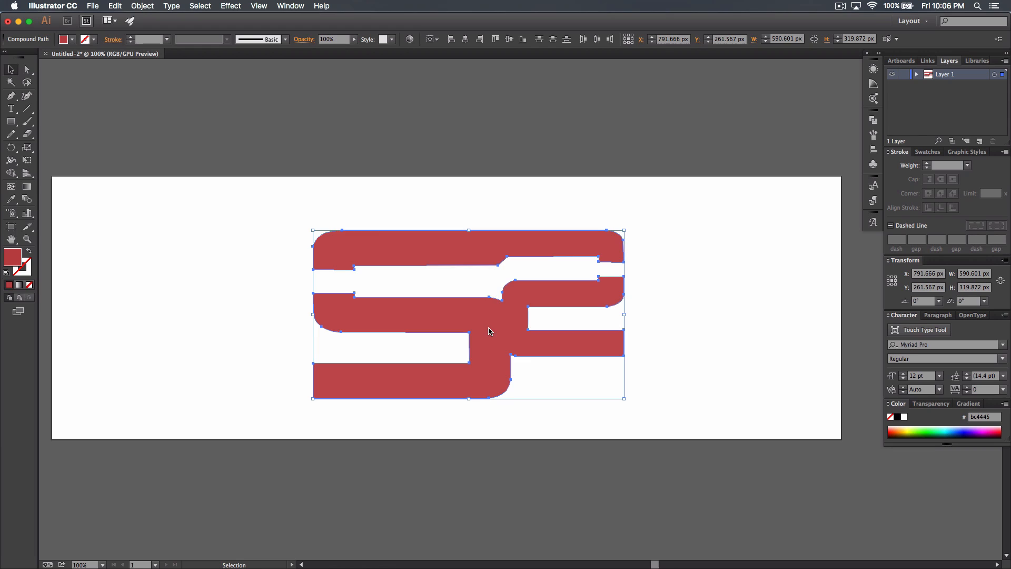
- Move the logo up to the artboard's vertical centre at Y 250 px and deselect it
{"action": "left_click_drag", "start_coordinate": [482, 324], "coordinate": [482, 319]}
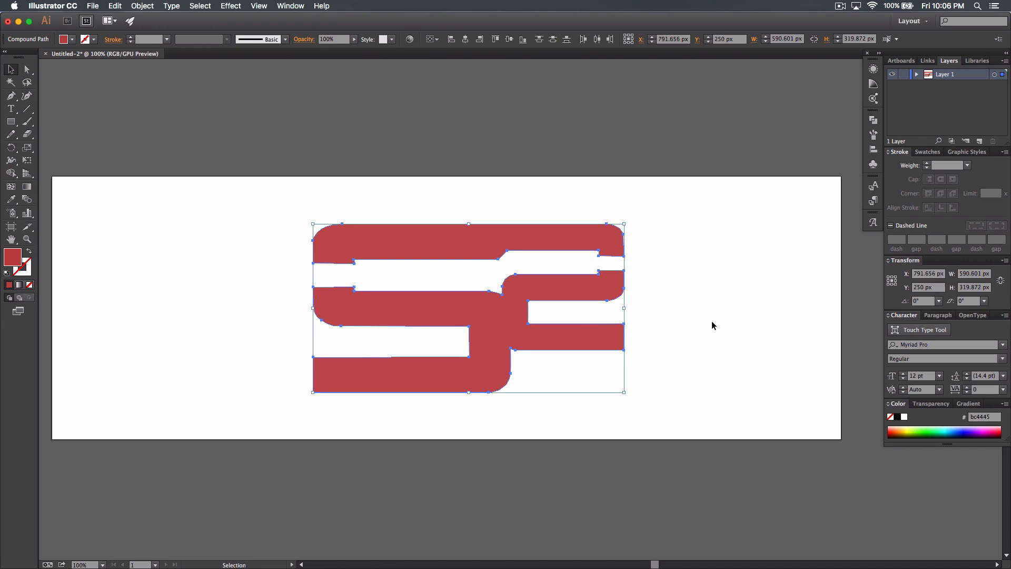
{"action": "left_click", "coordinate": [681, 375]}
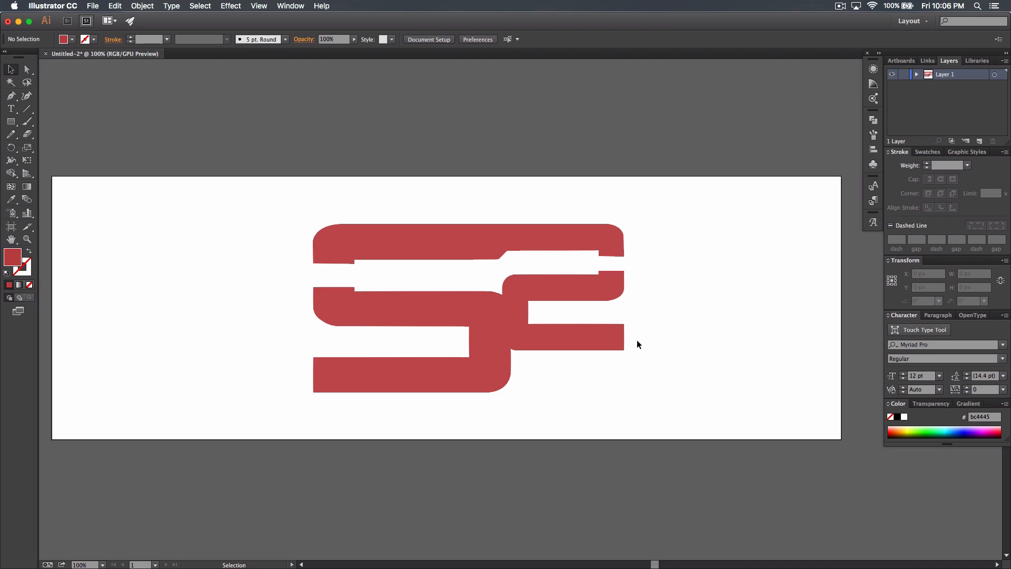
- Fill the lower part of the logo with dark gray #58595b
{"action": "left_click_drag", "start_coordinate": [665, 398], "coordinate": [400, 340]}
{"action": "left_click", "coordinate": [72, 39]}
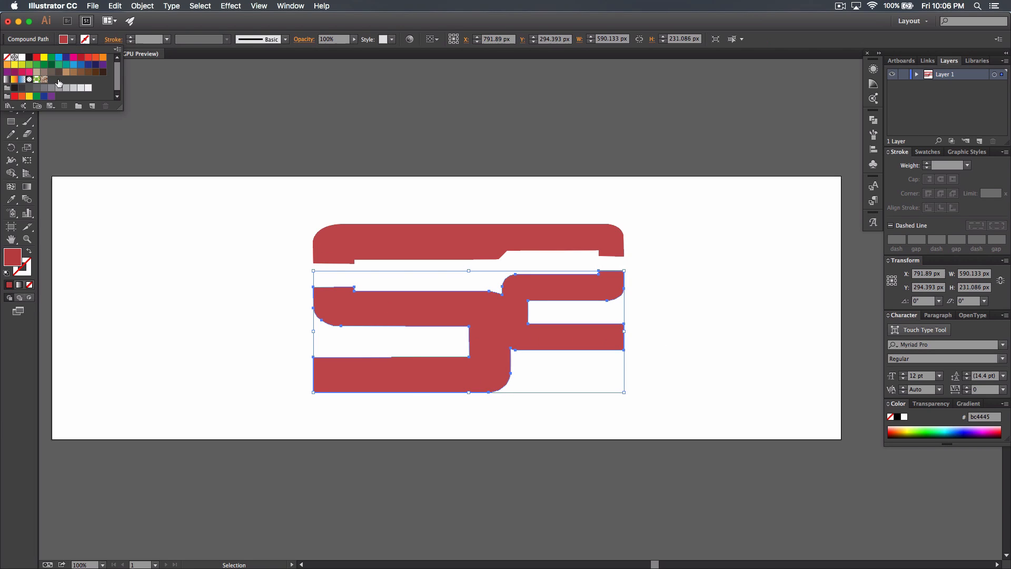
{"action": "left_click", "coordinate": [29, 88]}
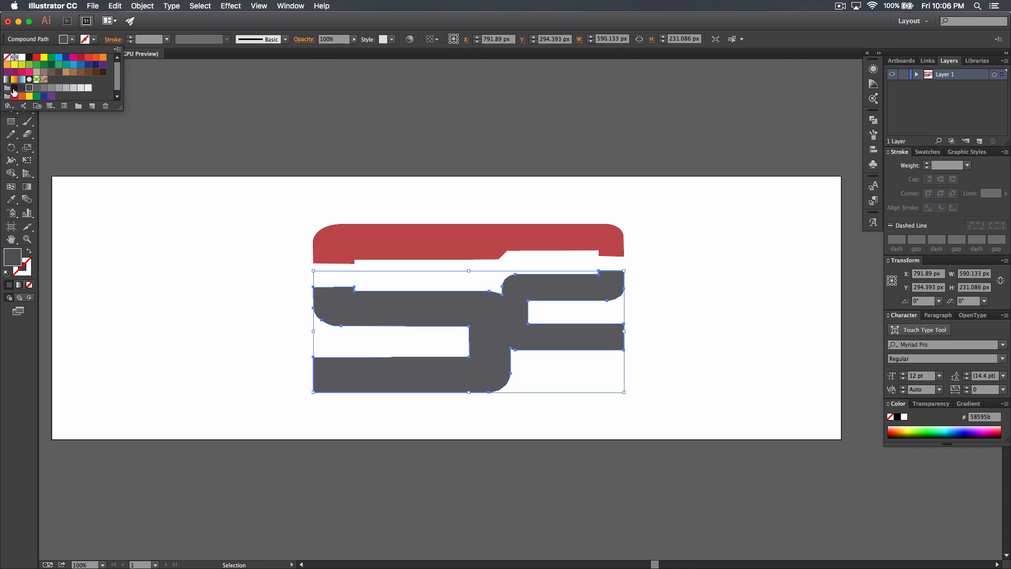
{"action": "left_click", "coordinate": [634, 218]}
- Fill the top bar of the logo with lighter gray #939598
{"action": "left_click_drag", "start_coordinate": [634, 198], "coordinate": [428, 233]}
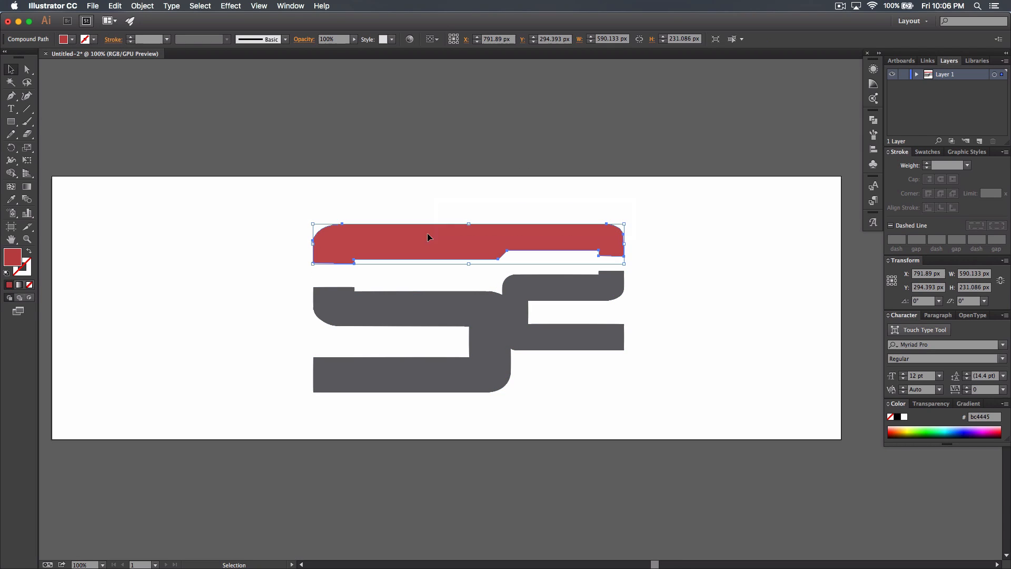
{"action": "left_click", "coordinate": [72, 39]}
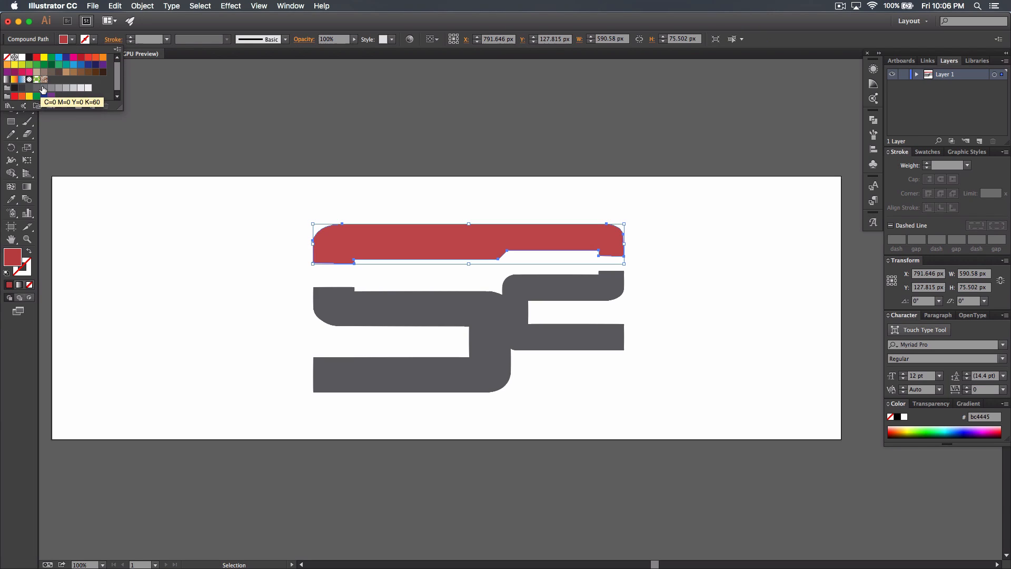
{"action": "left_click", "coordinate": [46, 90]}
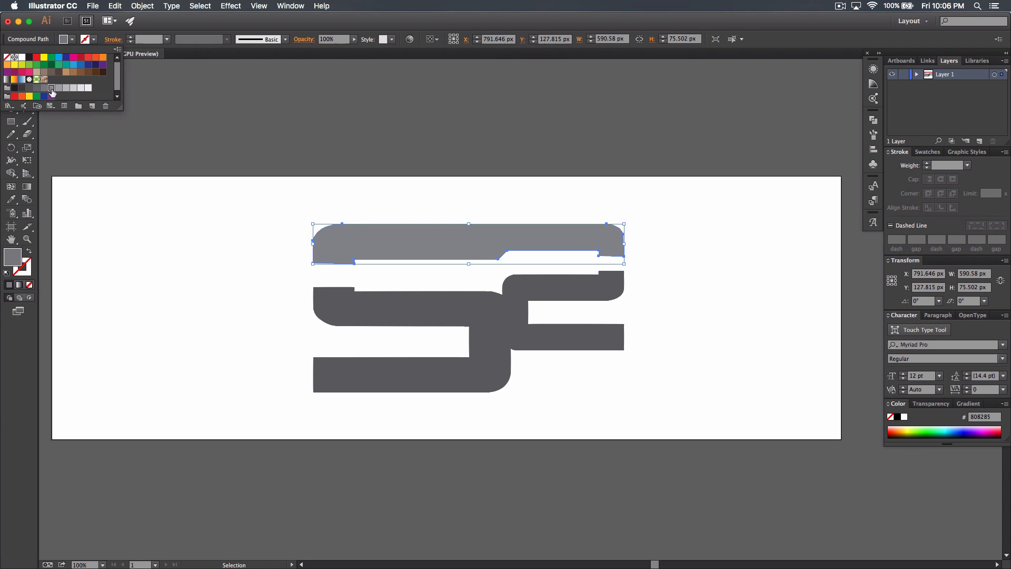
{"action": "left_click", "coordinate": [51, 88]}
{"action": "left_click", "coordinate": [208, 257]}
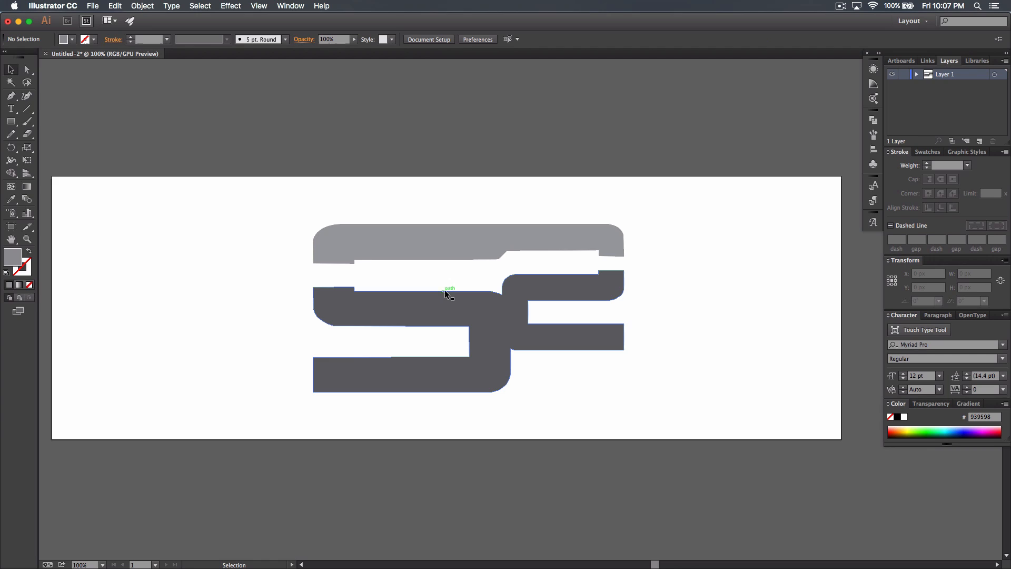
- Cut a gap in the dark shape's middle-left bar by subtracting a rectangle about 96 by 88 px with Minus Front
{"action": "left_click", "coordinate": [9, 123]}
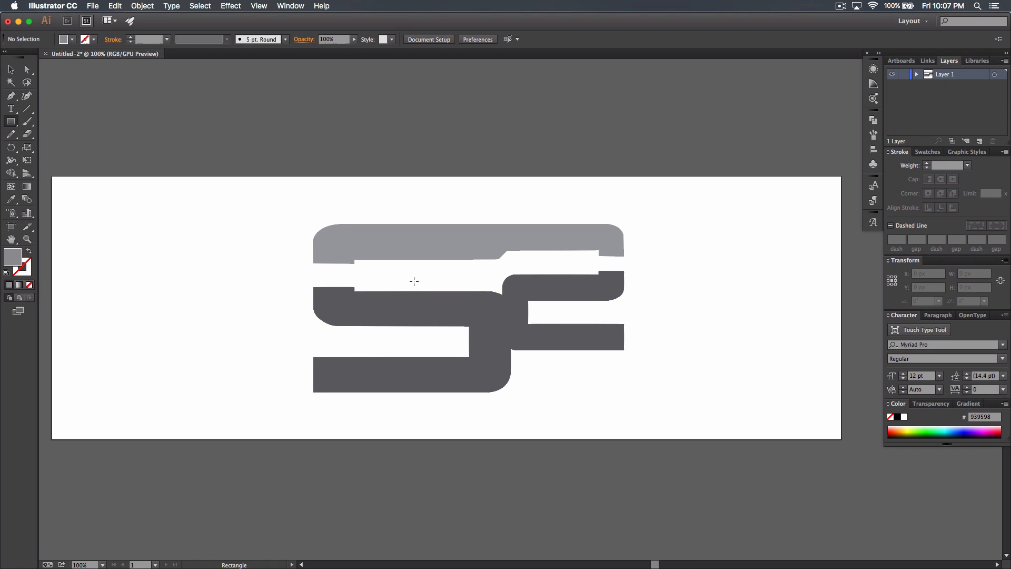
{"action": "left_click_drag", "start_coordinate": [403, 285], "coordinate": [454, 331]}
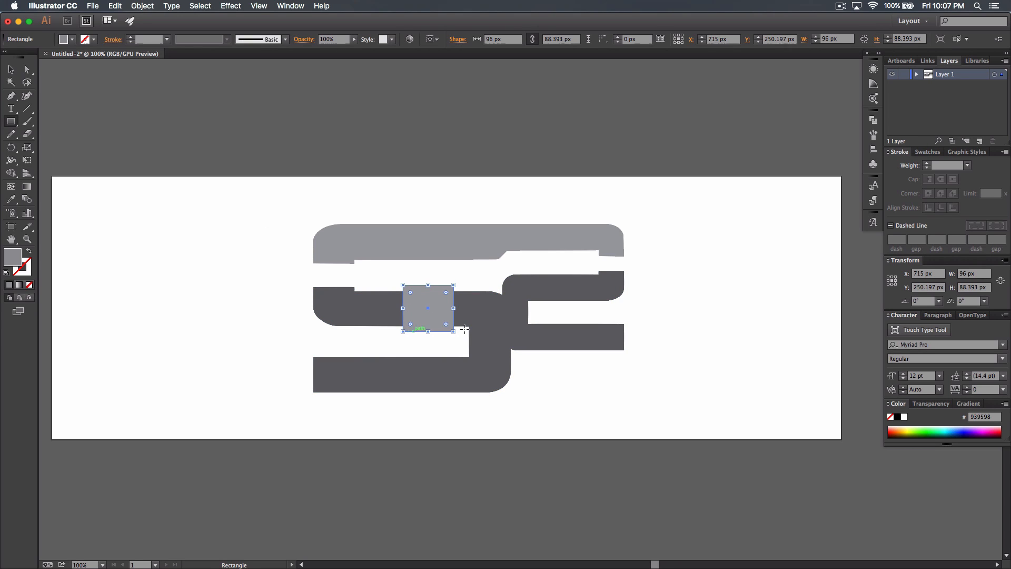
{"action": "left_click", "coordinate": [10, 69]}
{"action": "left_click_drag", "start_coordinate": [529, 379], "coordinate": [414, 314]}
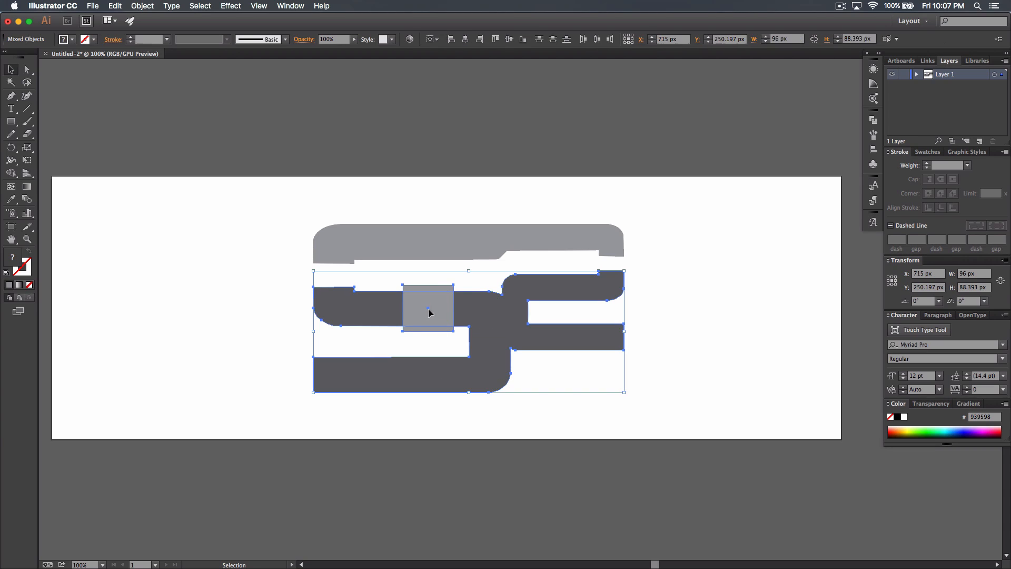
{"action": "left_click", "coordinate": [872, 123]}
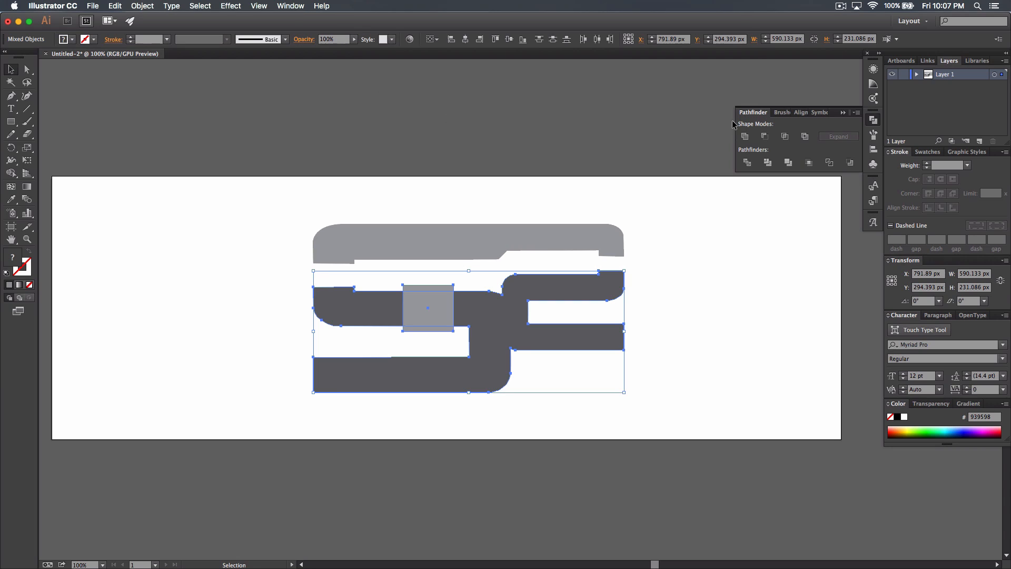
{"action": "left_click", "coordinate": [765, 137]}
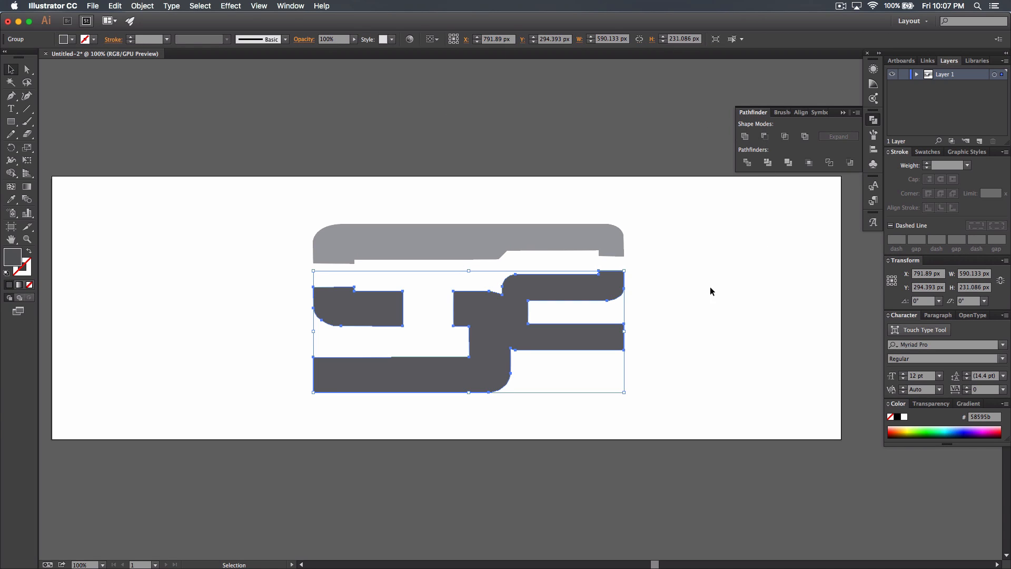
{"action": "left_click", "coordinate": [731, 327]}
{"action": "left_click", "coordinate": [10, 121]}
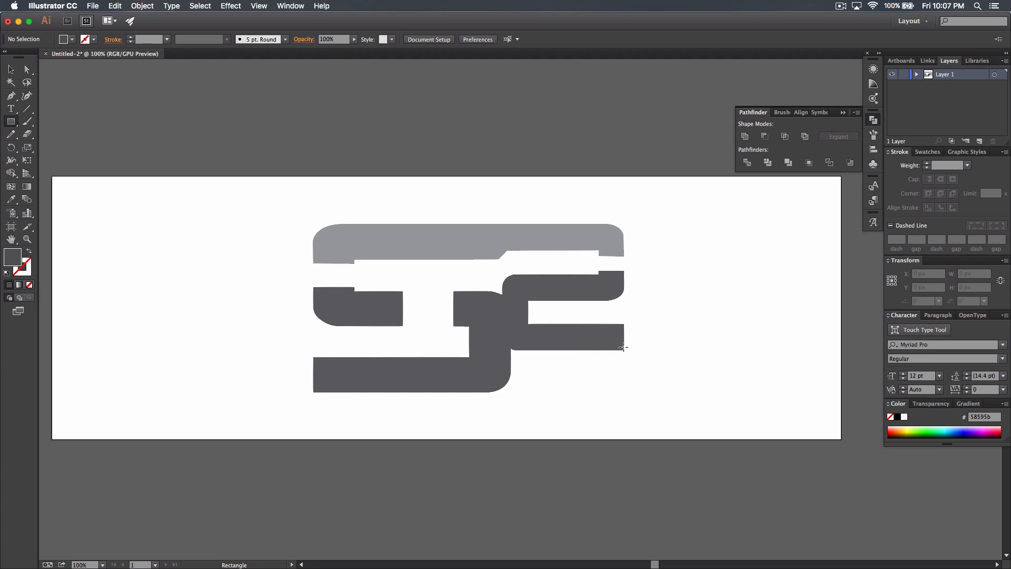
{"action": "left_click", "coordinate": [10, 69]}
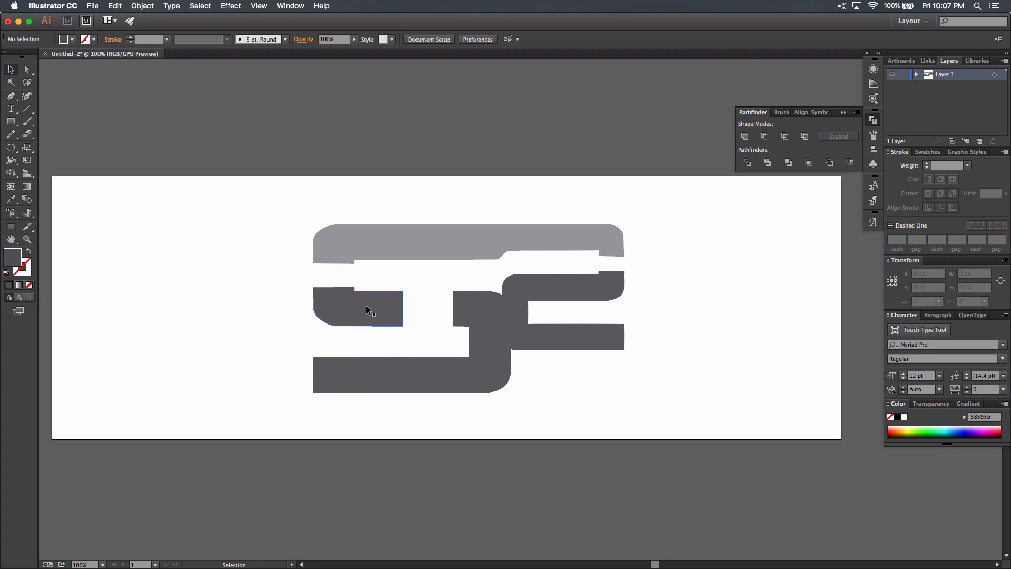
{"action": "left_click", "coordinate": [501, 311]}
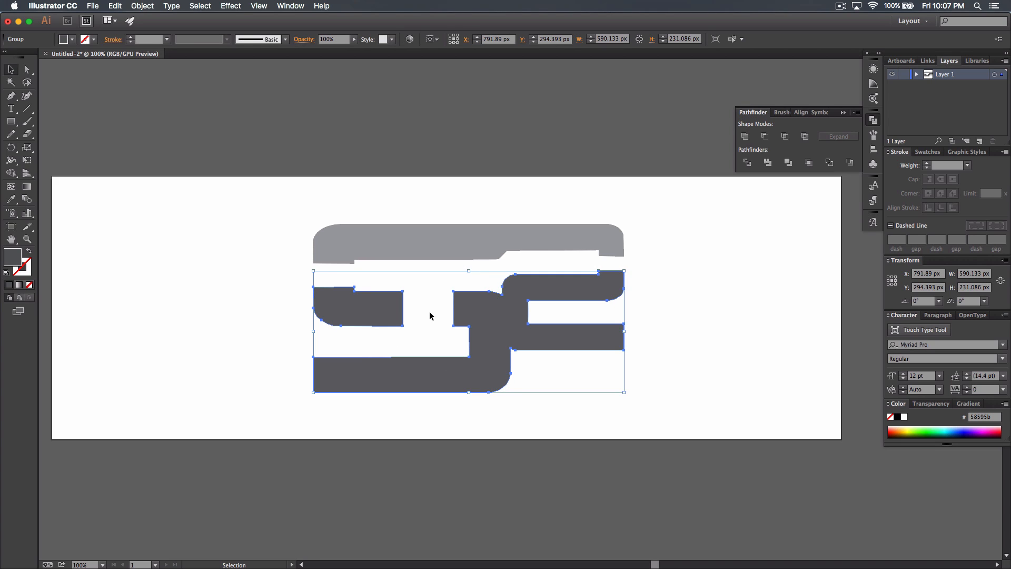
- Try to trim the end of the dark shape's lower-right leg by subtracting a 171 by 110 px rectangle with Minus Front
{"action": "left_click", "coordinate": [13, 122]}
{"action": "key", "text": "super+shift+a"}
{"action": "left_click_drag", "start_coordinate": [652, 372], "coordinate": [561, 314]}
{"action": "left_click", "coordinate": [11, 69]}
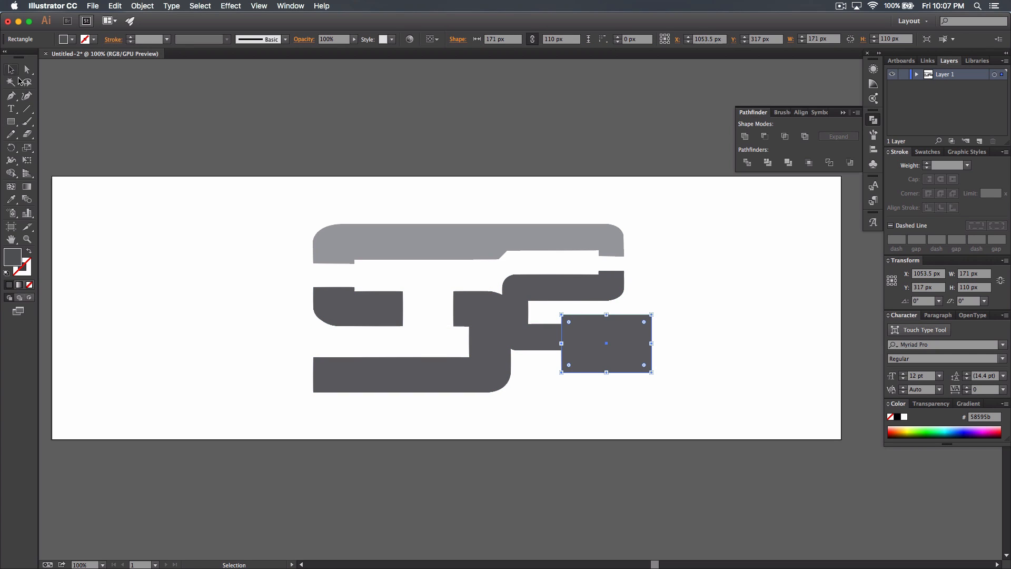
{"action": "left_click", "coordinate": [650, 425]}
{"action": "left_click_drag", "start_coordinate": [568, 352], "coordinate": [516, 337]}
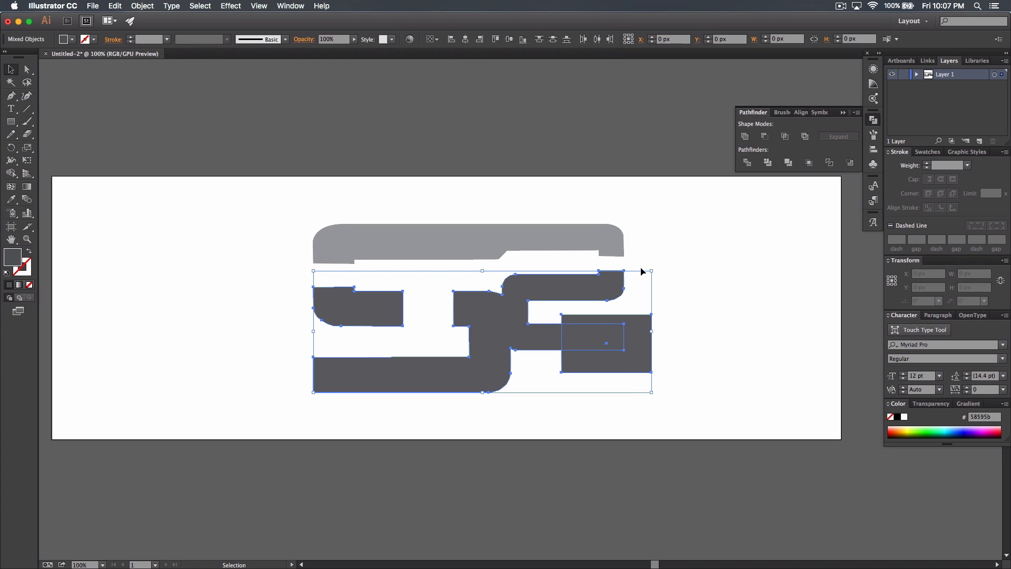
{"action": "left_click", "coordinate": [765, 137]}
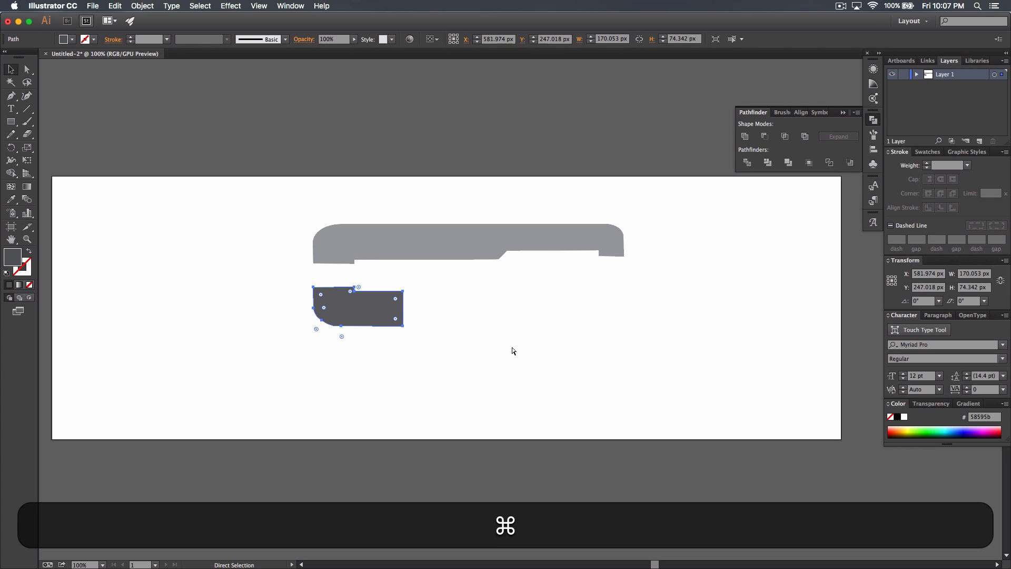
{"action": "key", "text": "super+z"}
{"action": "left_click", "coordinate": [569, 399]}
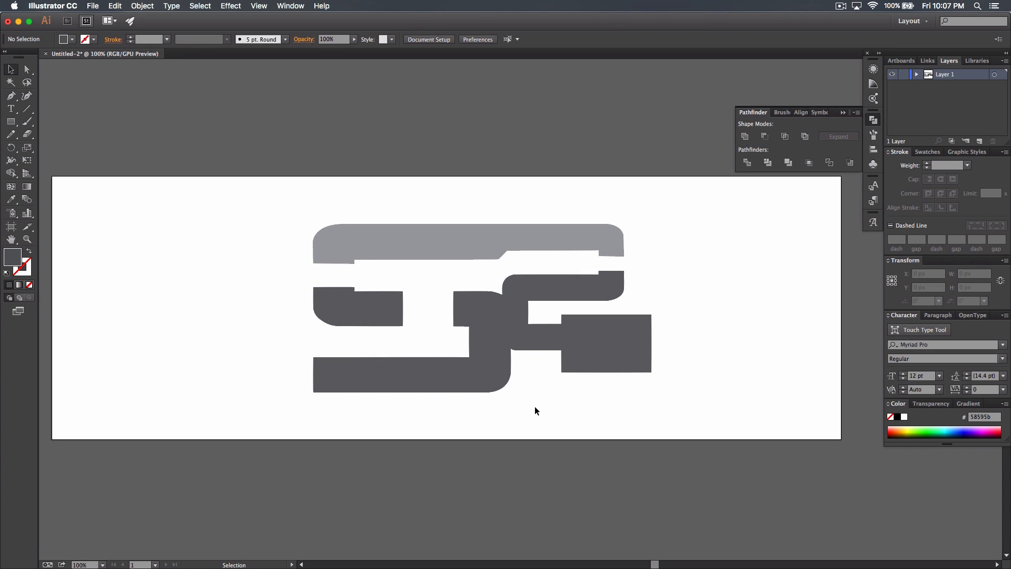
- Ungroup the dark logo shape so its left piece separates from the large main piece
{"action": "left_click_drag", "start_coordinate": [508, 409], "coordinate": [357, 339]}
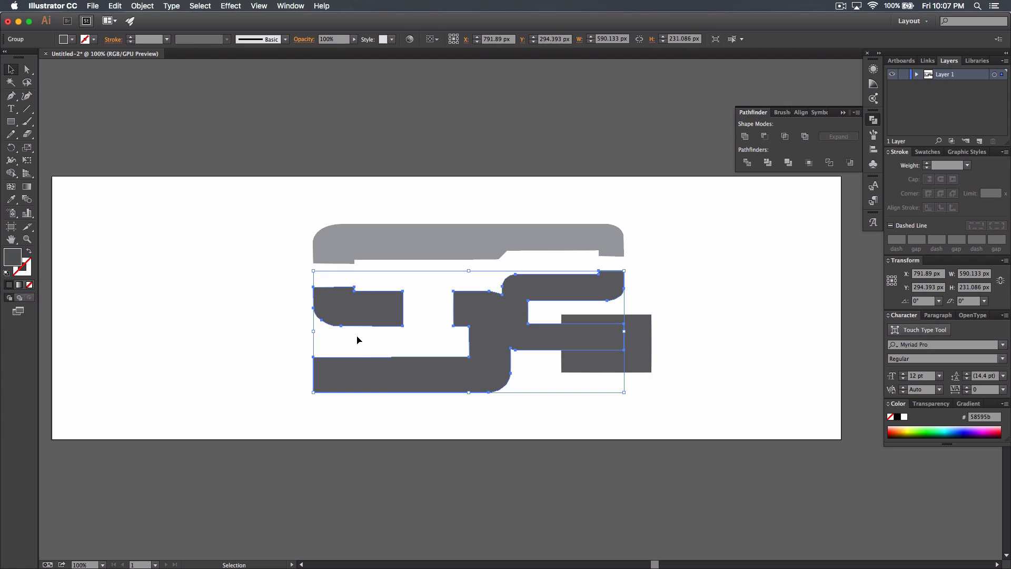
{"action": "right_click", "coordinate": [396, 322]}
{"action": "left_click", "coordinate": [429, 385]}
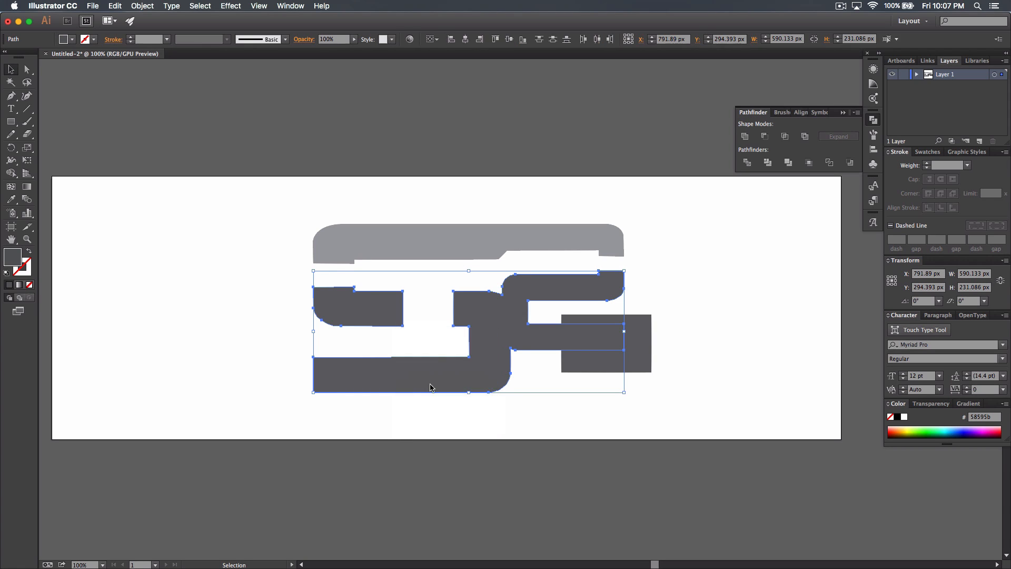
{"action": "left_click_drag", "start_coordinate": [533, 418], "coordinate": [413, 306]}
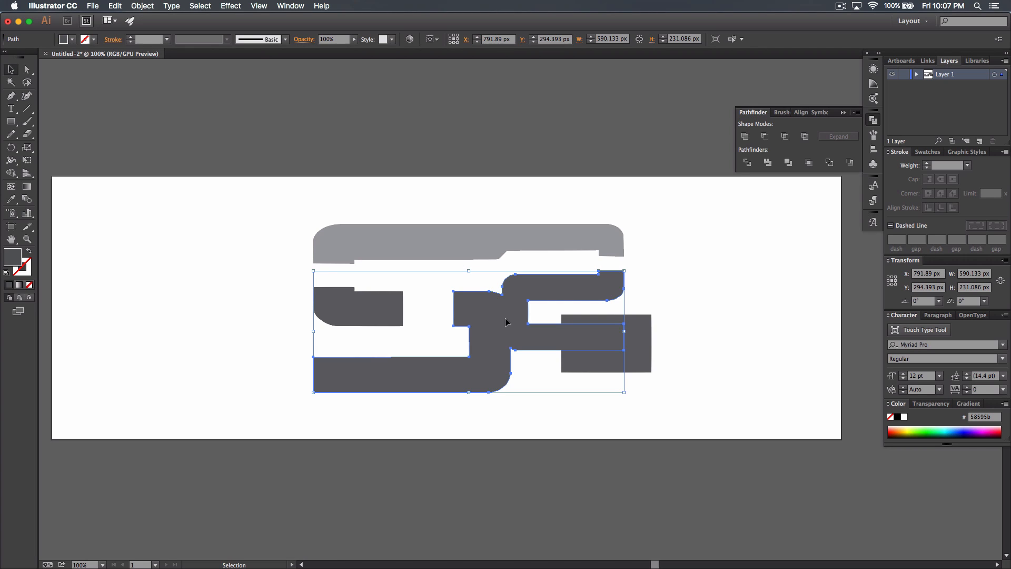
- Try trimming the main dark piece's lower-right leg with Minus Front, undo the cut and delete the rectangle
{"action": "left_click_drag", "start_coordinate": [654, 406], "coordinate": [542, 330]}
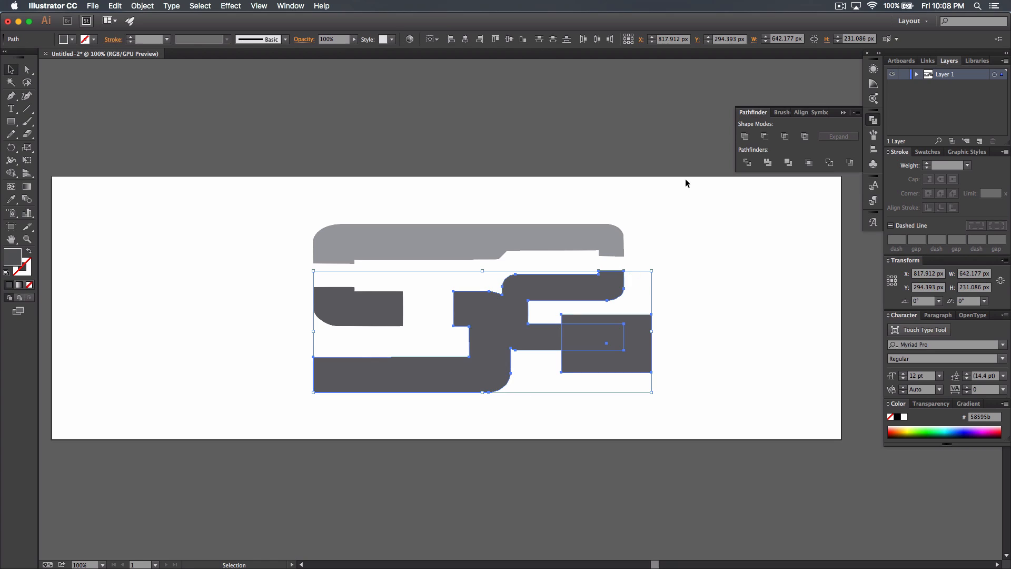
{"action": "left_click", "coordinate": [765, 135]}
{"action": "left_click", "coordinate": [741, 357]}
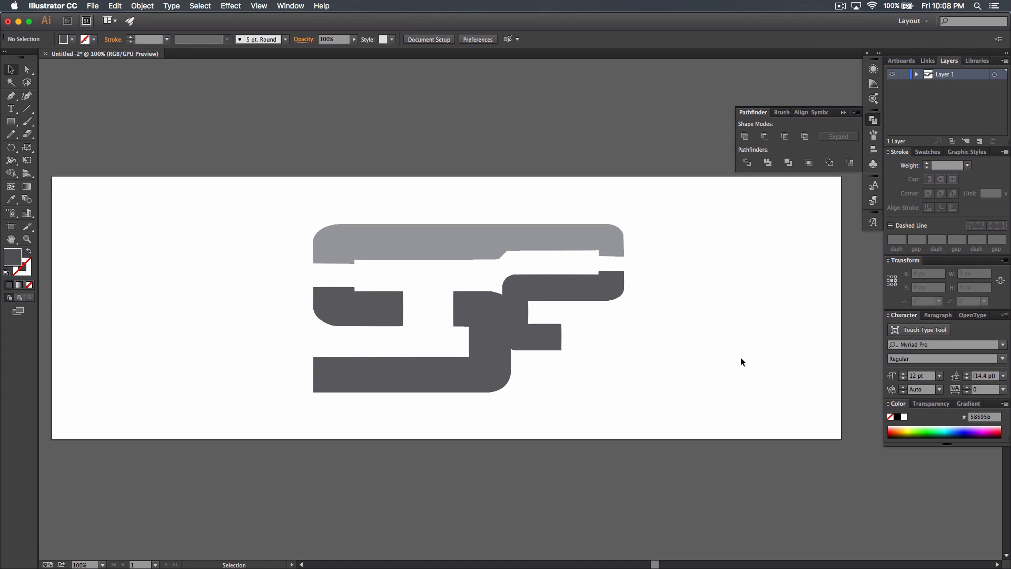
{"action": "key", "text": "super+z"}
{"action": "left_click", "coordinate": [636, 355]}
{"action": "key", "text": "BackSpace"}
- Cut a narrow vertical slot near the top bar's left end by subtracting a rectangle about 16 by 104 px with Minus Front
{"action": "left_click", "coordinate": [11, 121]}
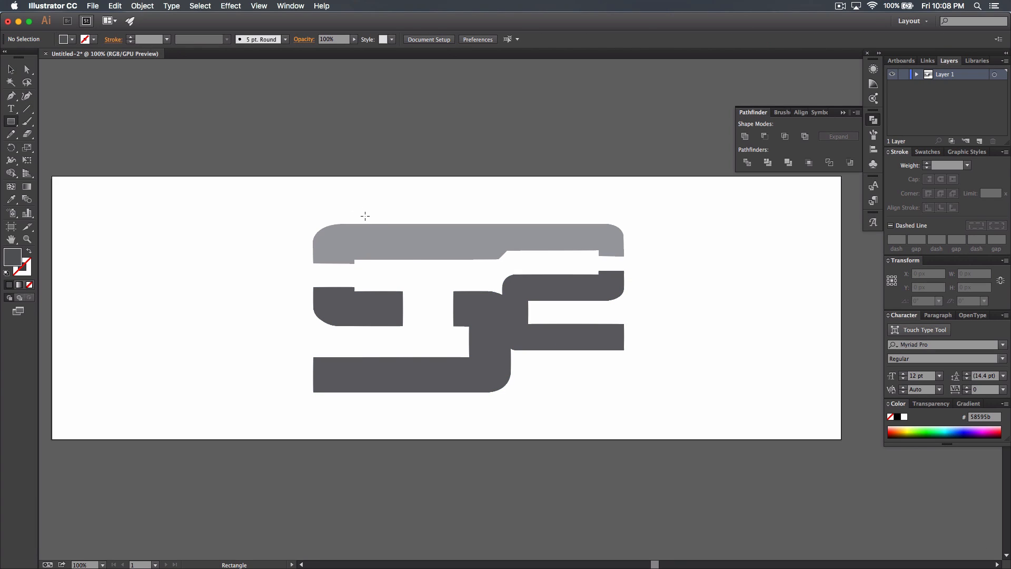
{"action": "left_click_drag", "start_coordinate": [366, 216], "coordinate": [374, 270]}
{"action": "left_click", "coordinate": [10, 69]}
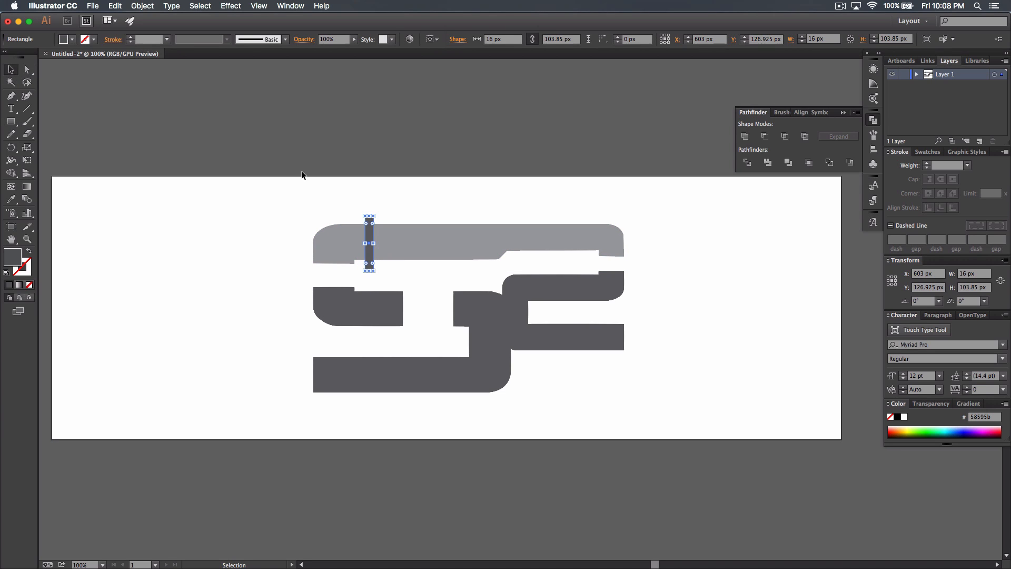
{"action": "left_click_drag", "start_coordinate": [343, 199], "coordinate": [400, 234]}
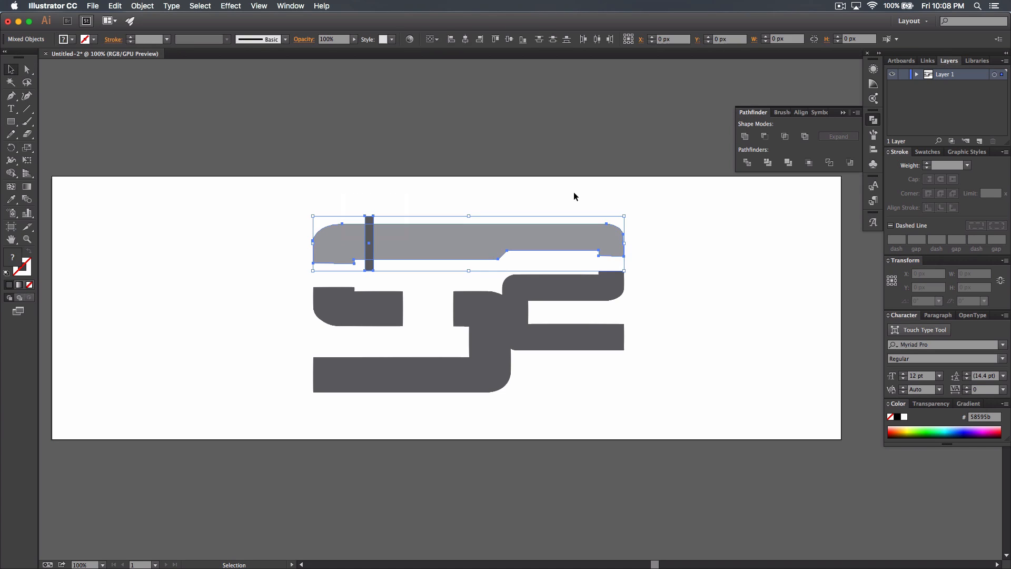
{"action": "left_click", "coordinate": [768, 137]}
{"action": "left_click", "coordinate": [759, 271]}
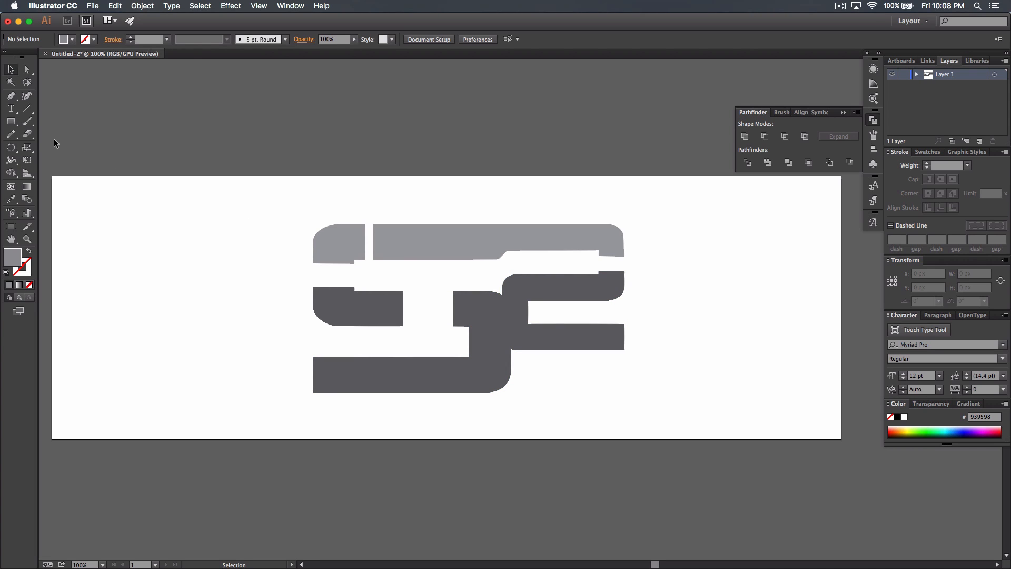
- Bridge the gap in the dark middle-left bar with a CMYK Blue rectangle about 96 by 33 px and nudge it up to Y 250.5 px
{"action": "left_click", "coordinate": [11, 122]}
{"action": "left_click", "coordinate": [72, 40]}
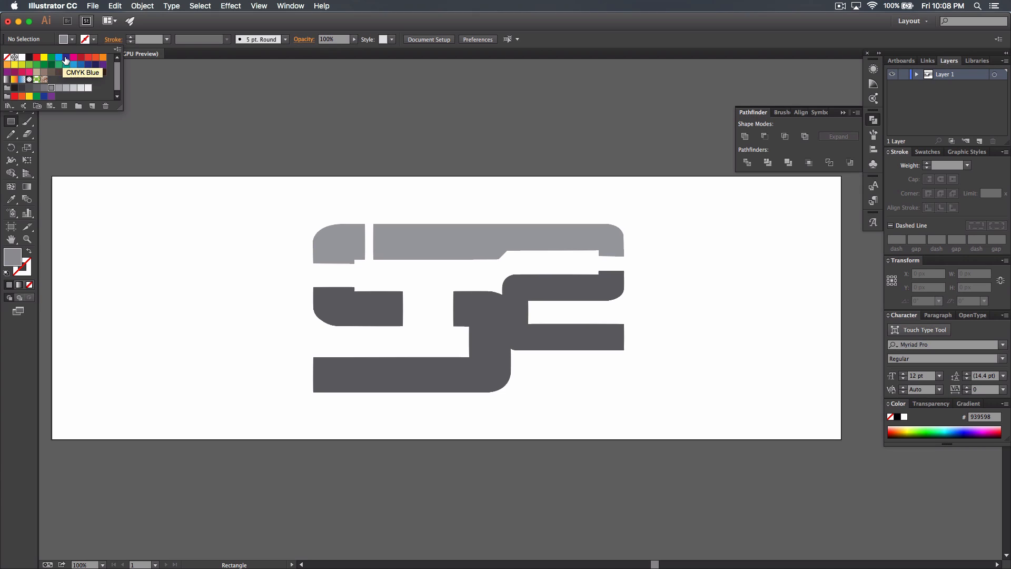
{"action": "left_click", "coordinate": [65, 60]}
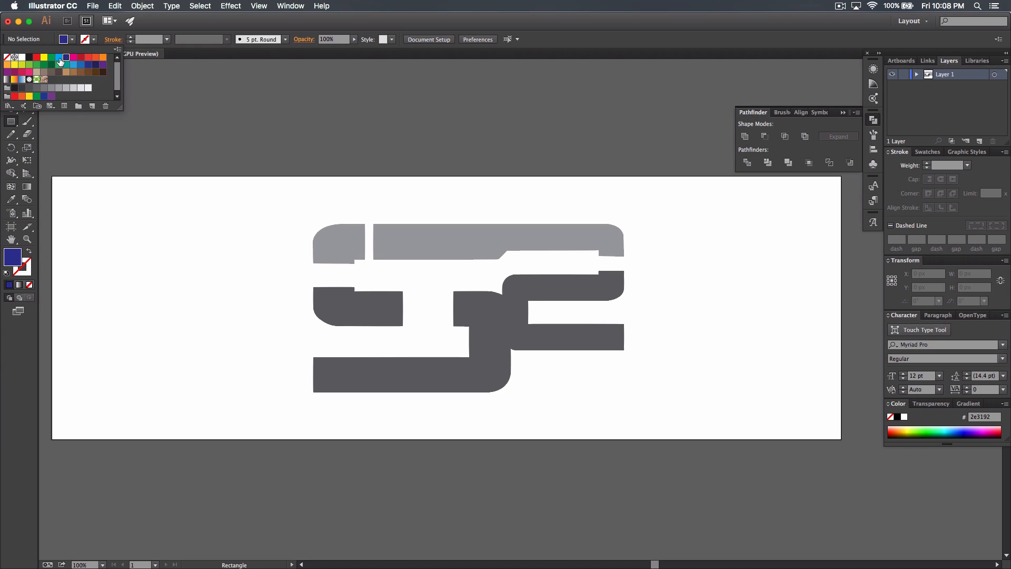
{"action": "left_click", "coordinate": [200, 26]}
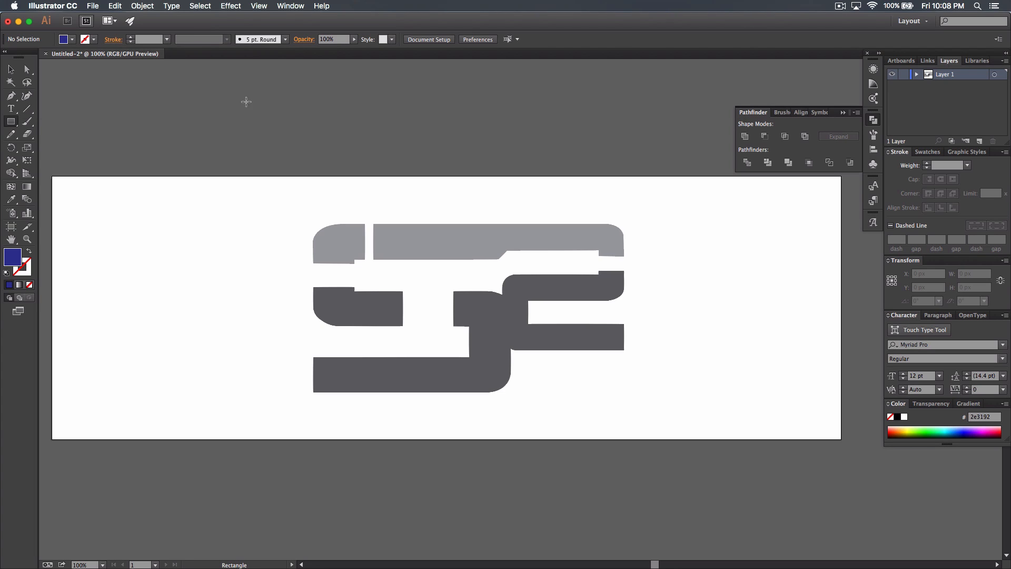
{"action": "left_click_drag", "start_coordinate": [403, 301], "coordinate": [452, 318]}
{"action": "key", "text": "v"}
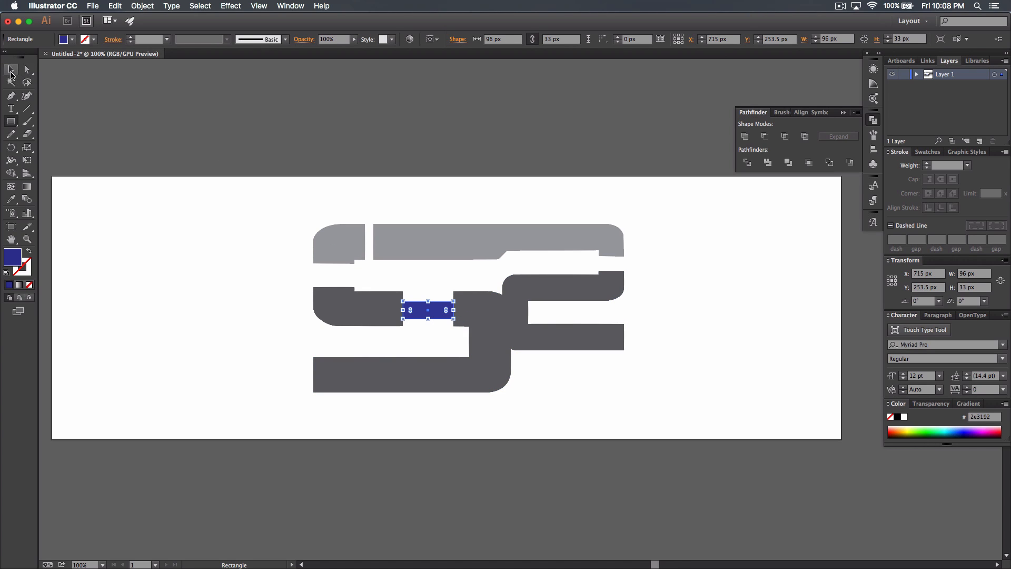
{"action": "key", "text": "Up"}
{"action": "key", "text": "Up"}
{"action": "key", "text": "Up"}
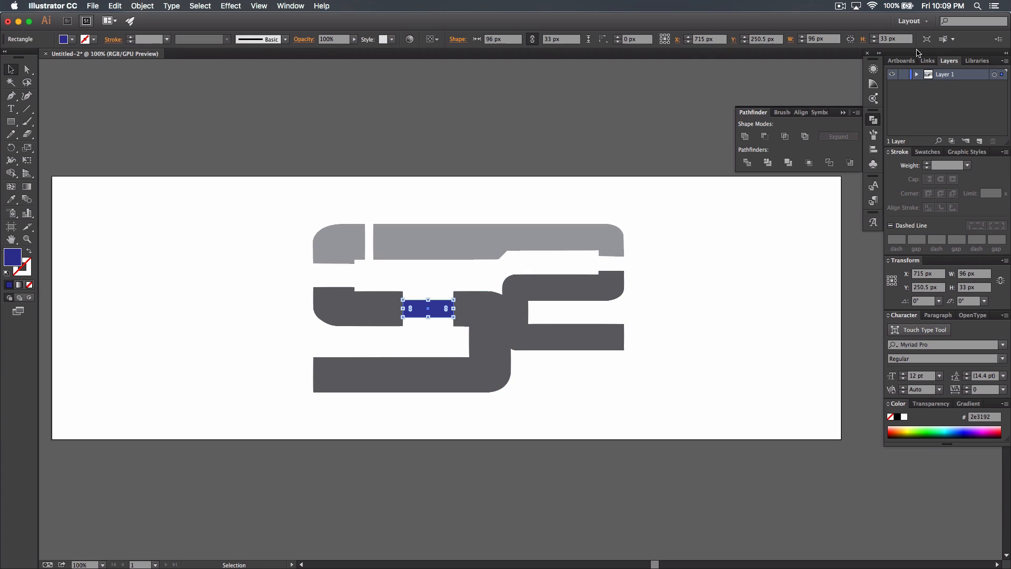
- Duplicate the blue rectangle in place and reduce the copy's height to about 15 px around its centre
{"action": "left_click", "coordinate": [917, 74]}
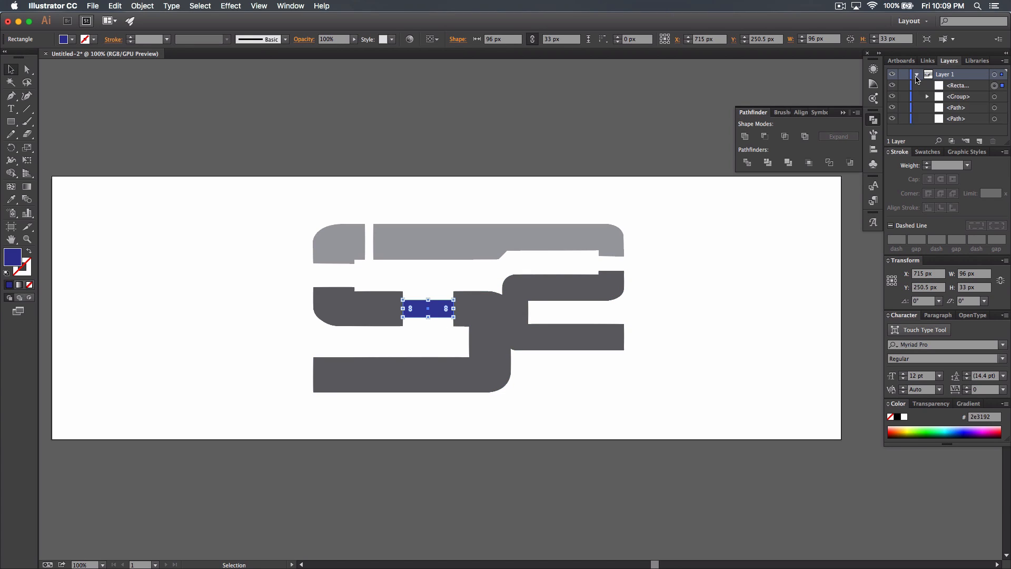
{"action": "left_click", "coordinate": [967, 88]}
{"action": "left_click_drag", "start_coordinate": [968, 85], "coordinate": [978, 141]}
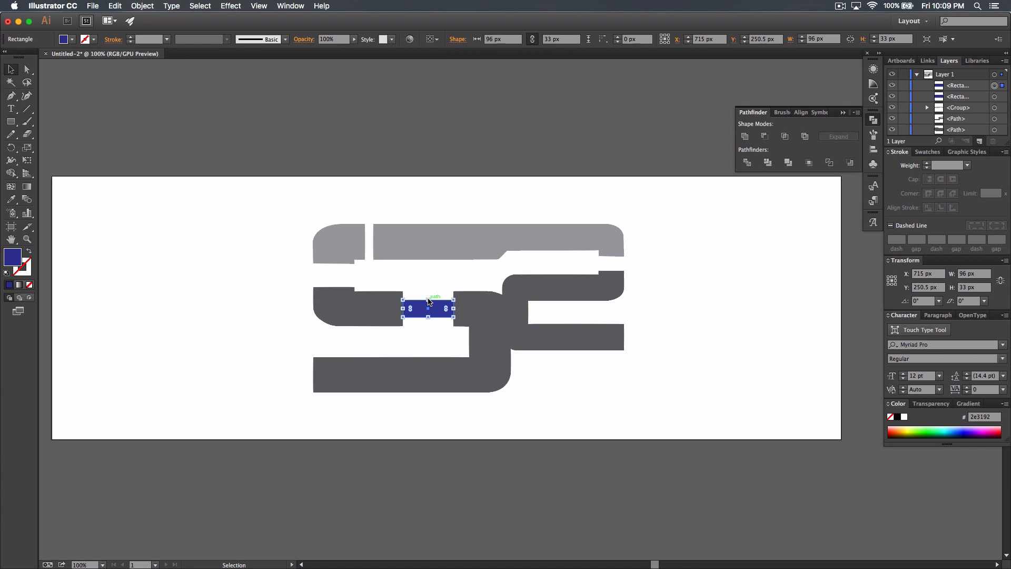
{"action": "key", "text": "alt"}
{"action": "left_click_drag", "start_coordinate": [429, 301], "coordinate": [429, 308]}
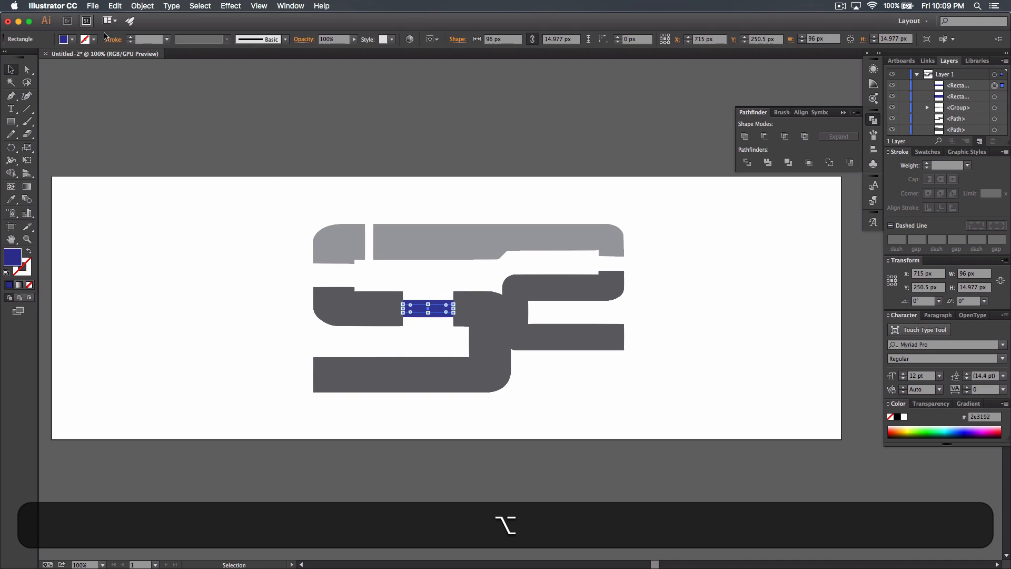
- Fill the narrower copy of the rectangle with light blue #00aeef and deselect it
{"action": "left_click", "coordinate": [72, 40]}
{"action": "left_click", "coordinate": [58, 57]}
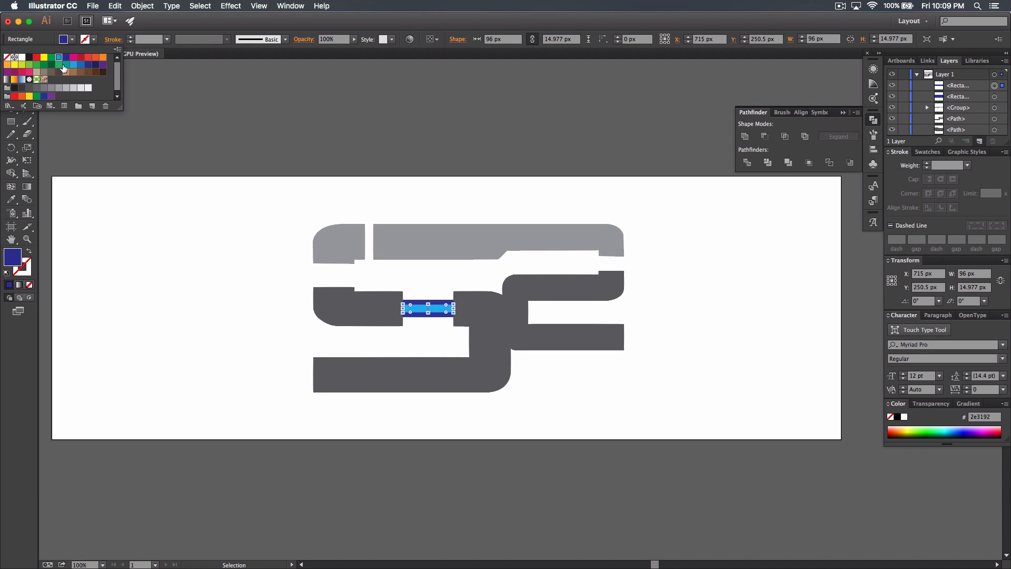
{"action": "left_click", "coordinate": [194, 261]}
{"action": "left_click", "coordinate": [185, 271]}
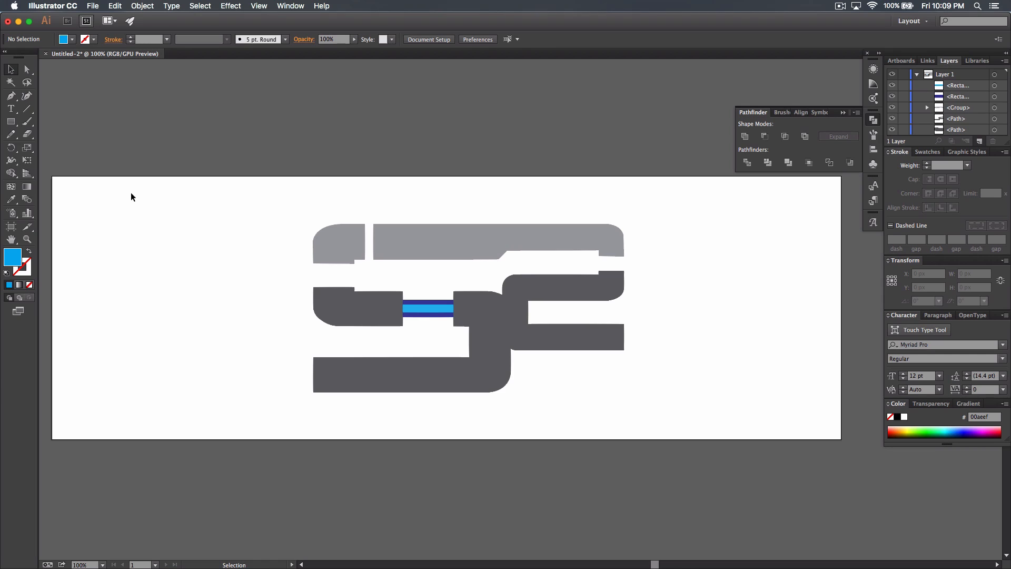
- Place a small dark blue #2e3192 rectangle across the slot in the top bar as a connector
{"action": "left_click", "coordinate": [11, 121]}
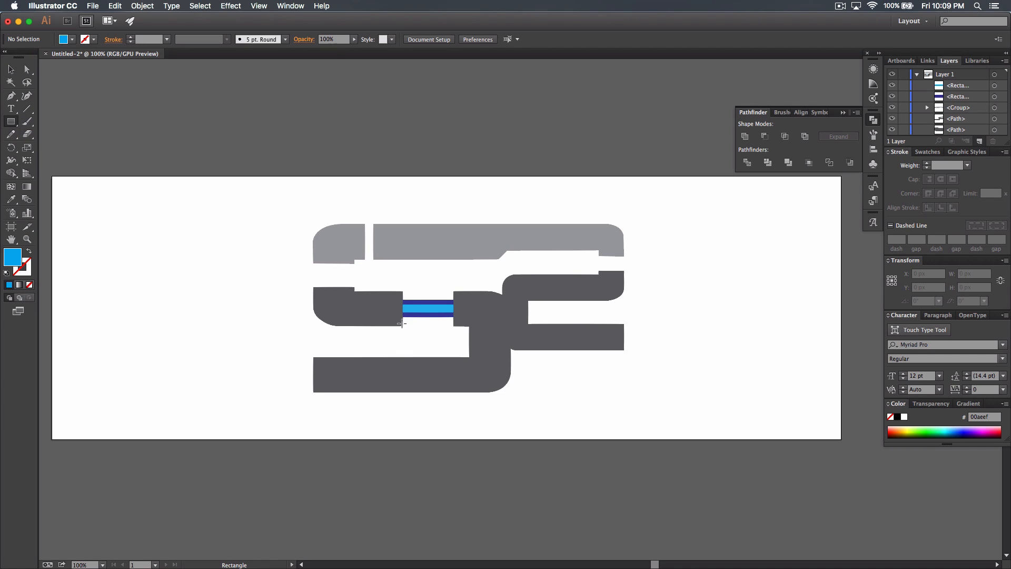
{"action": "left_click", "coordinate": [71, 40]}
{"action": "left_click", "coordinate": [66, 56]}
{"action": "left_click_drag", "start_coordinate": [366, 235], "coordinate": [373, 251]}
{"action": "left_click", "coordinate": [10, 69]}
{"action": "left_click", "coordinate": [252, 286]}
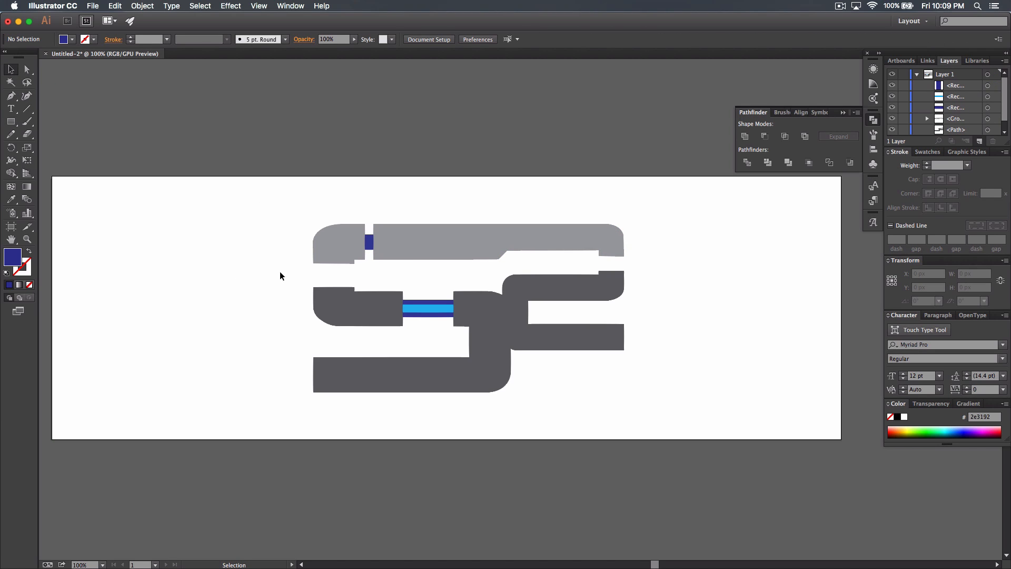
- Try narrowing the light blue stripe to about 6.5 px high and undo the resize
{"action": "left_click", "coordinate": [431, 308]}
{"action": "left_click_drag", "start_coordinate": [427, 304], "coordinate": [428, 308]}
{"action": "left_click", "coordinate": [245, 323]}
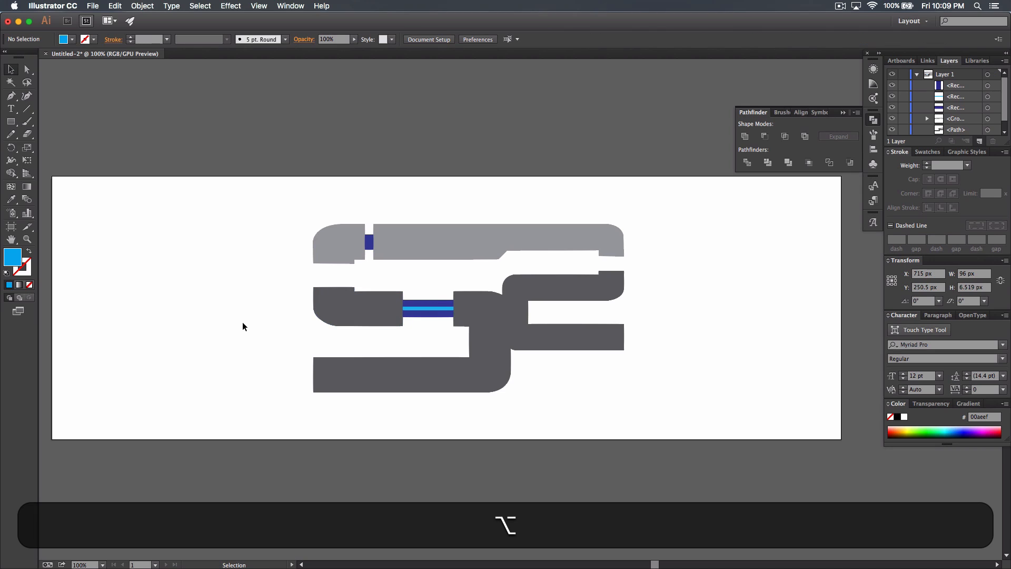
{"action": "key", "text": "super+z"}
- Make the dark blue rectangle behind the light blue stripe slightly taller around its centre
{"action": "left_click", "coordinate": [436, 318]}
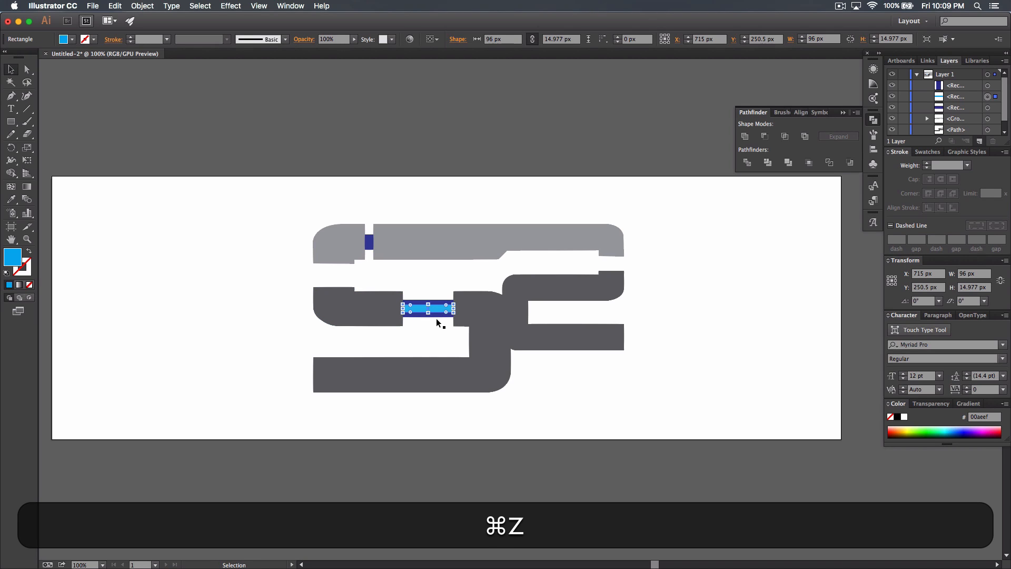
{"action": "left_click", "coordinate": [434, 316], "text": "super"}
{"action": "left_click_drag", "start_coordinate": [426, 317], "coordinate": [428, 321]}
{"action": "left_click", "coordinate": [250, 315]}
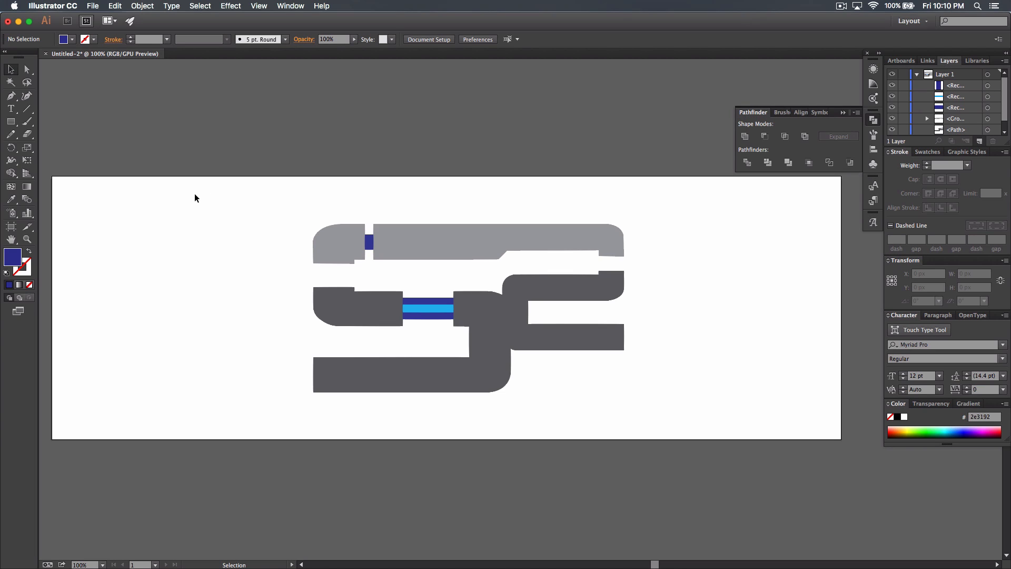
- Draw a dark blue rectangle about 135 by 80 px left of the logo and copy it straight down to Y about 258 px
{"action": "left_click", "coordinate": [10, 121]}
{"action": "left_click_drag", "start_coordinate": [61, 224], "coordinate": [132, 267]}
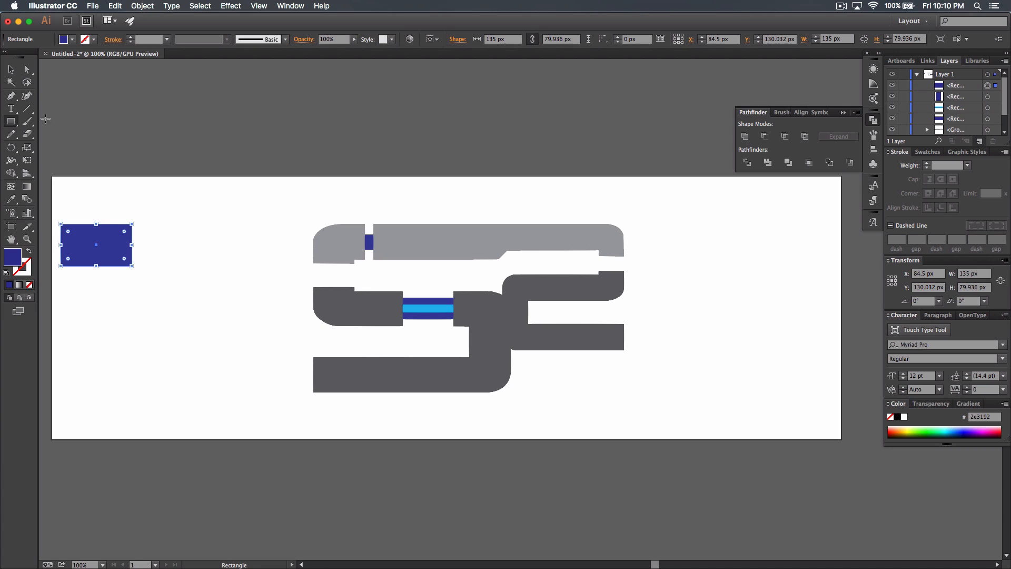
{"action": "key", "text": "v"}
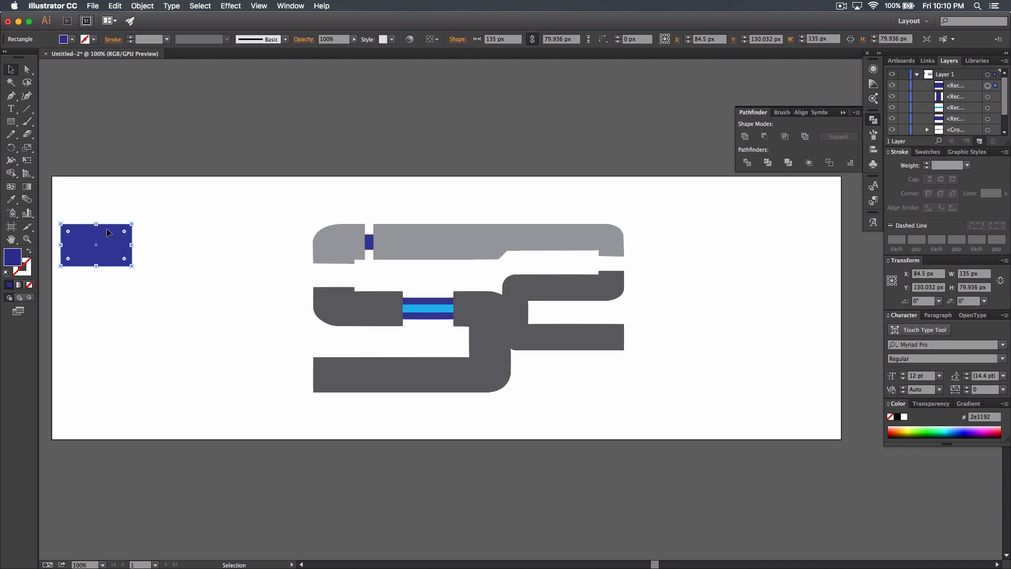
{"action": "key", "text": "alt"}
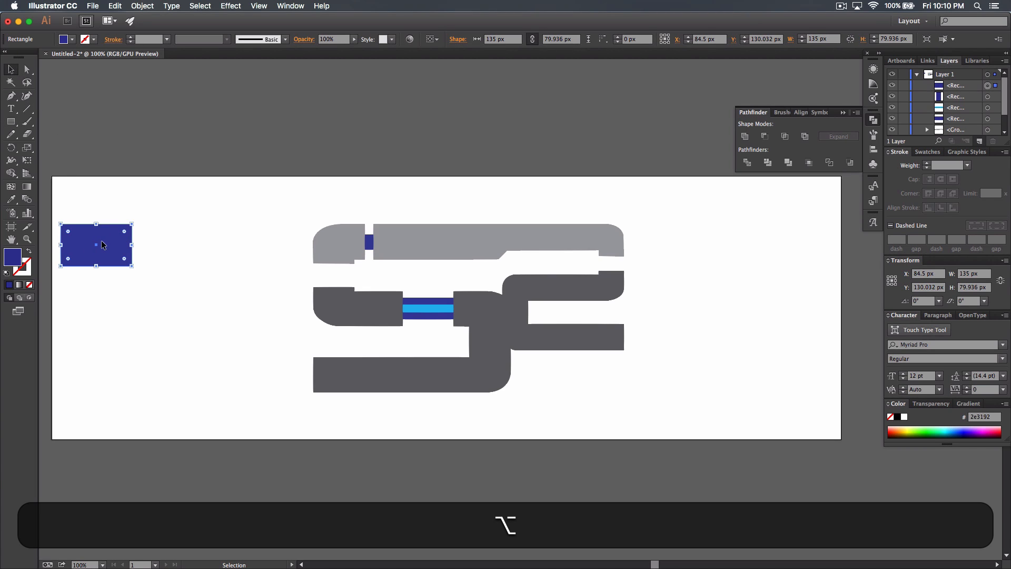
{"action": "left_click_drag", "start_coordinate": [103, 245], "coordinate": [103, 312]}
{"action": "key", "text": "shift"}
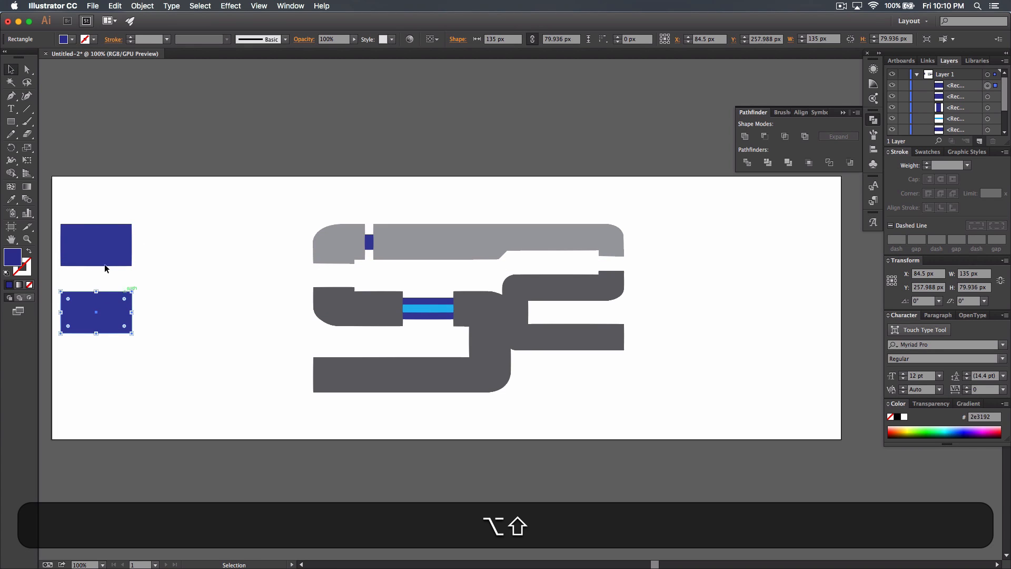
{"action": "left_click", "coordinate": [178, 280]}
- Draw a light blue #00aeef vertical bar 20 px wide and about 192 px high beside the lower dark blue rectangle
{"action": "key", "text": "m"}
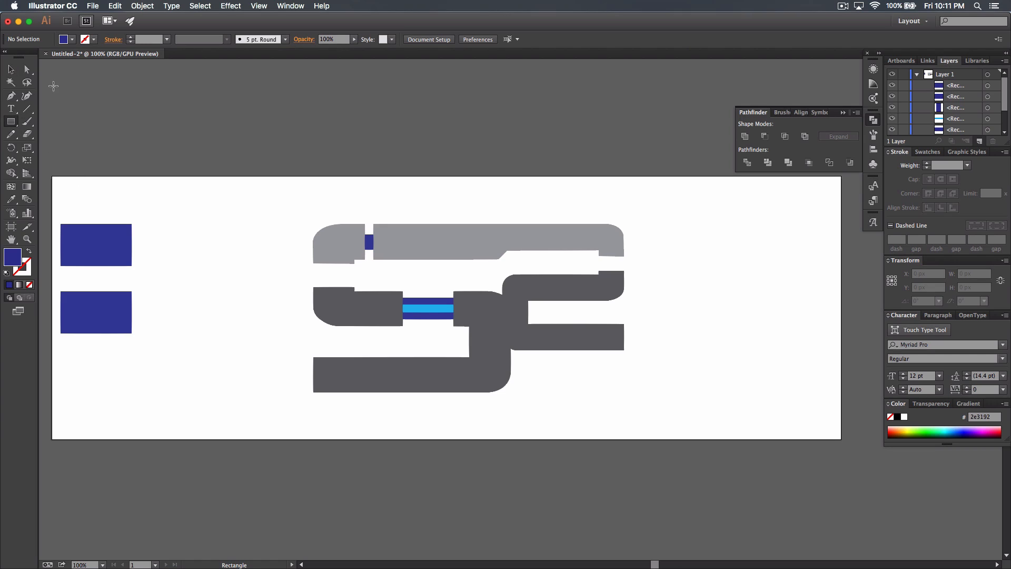
{"action": "left_click", "coordinate": [72, 39]}
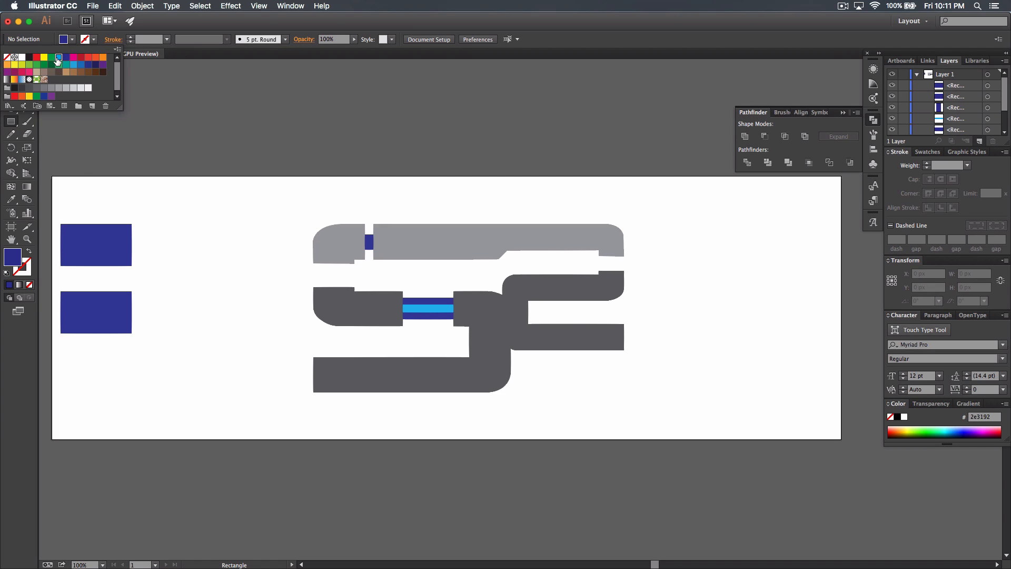
{"action": "left_click", "coordinate": [58, 60]}
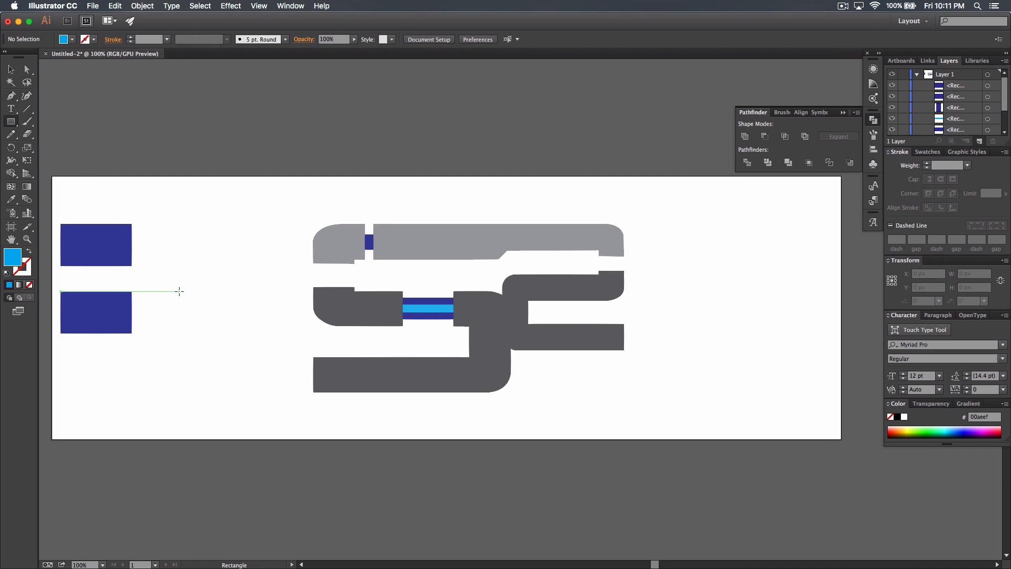
{"action": "left_click_drag", "start_coordinate": [180, 291], "coordinate": [189, 392]}
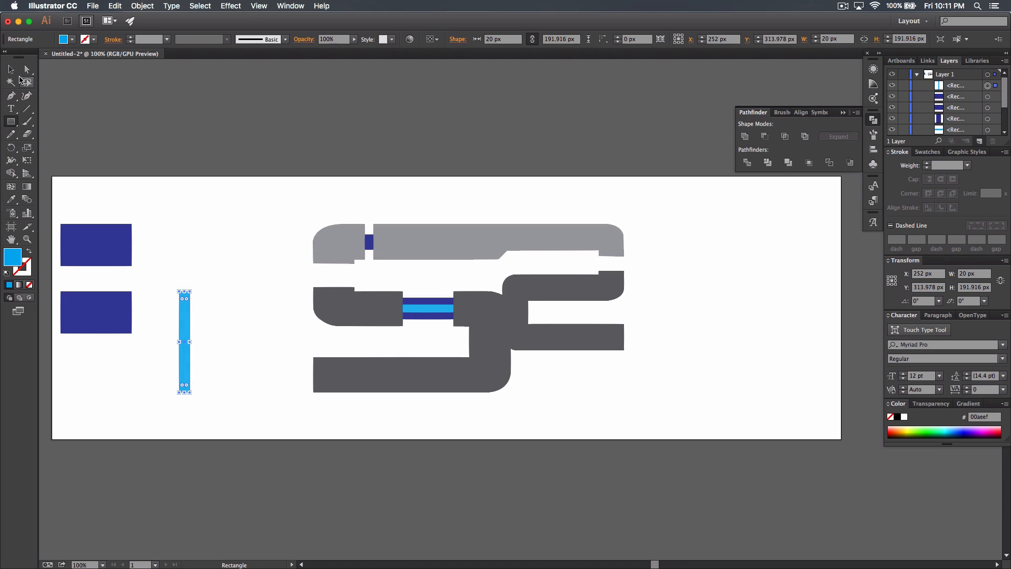
- Copy the light blue bar sideways at equal 40 px intervals to make a row of six bars
{"action": "key", "text": "v"}
{"action": "left_click_drag", "start_coordinate": [189, 342], "coordinate": [208, 362]}
{"action": "key", "text": "alt+shift+super+z"}
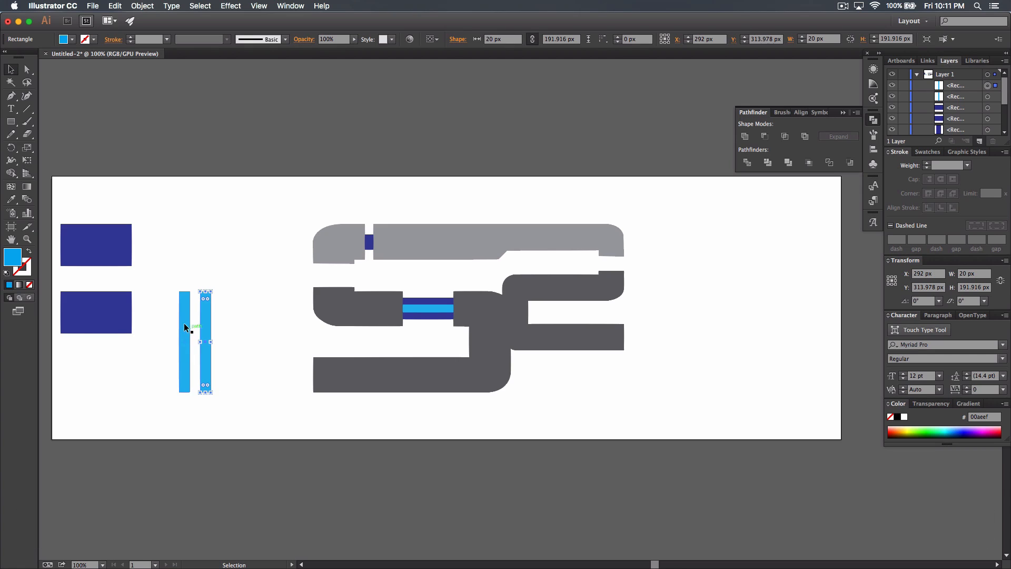
{"action": "left_click_drag", "start_coordinate": [226, 356], "coordinate": [175, 358]}
{"action": "left_click_drag", "start_coordinate": [207, 348], "coordinate": [288, 351]}
- Distribute the six light blue bars horizontally by their centres
{"action": "left_click_drag", "start_coordinate": [297, 411], "coordinate": [165, 353]}
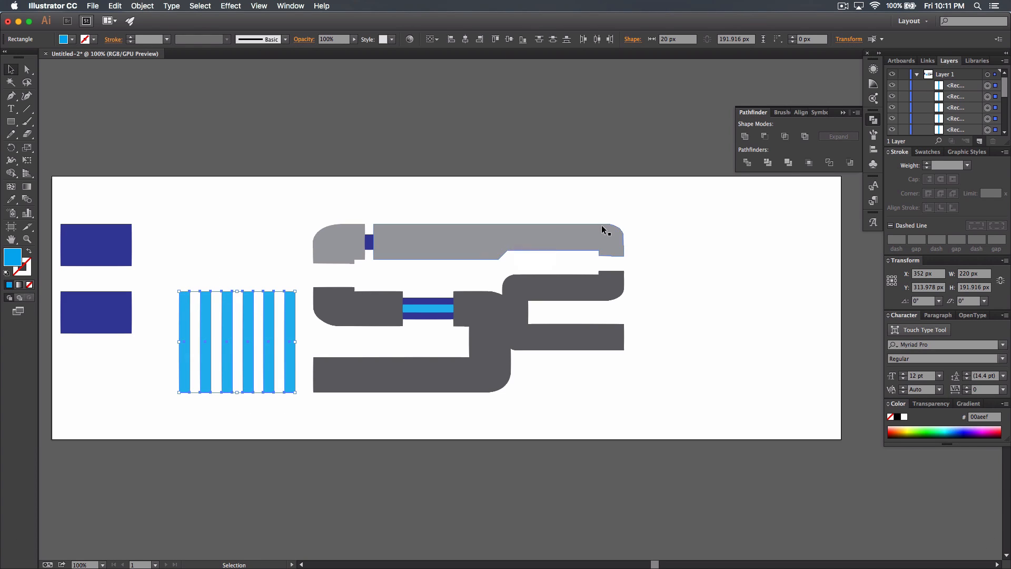
{"action": "left_click", "coordinate": [798, 112]}
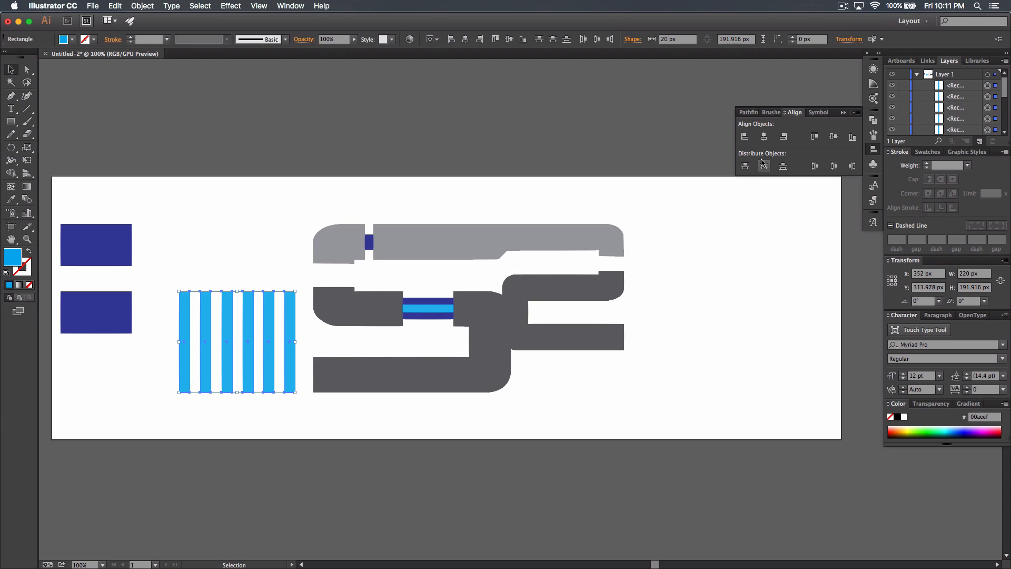
{"action": "left_click", "coordinate": [834, 169]}
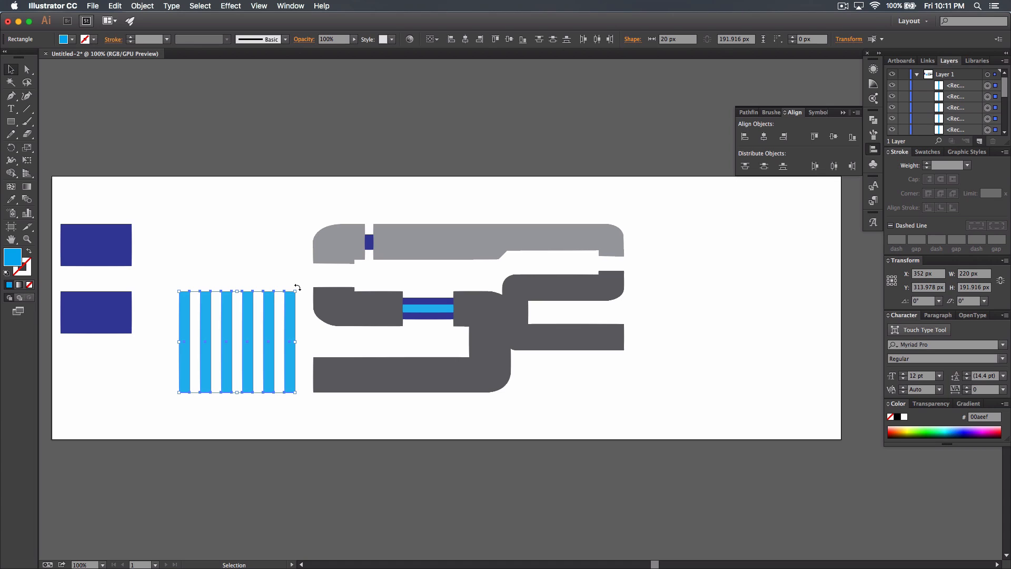
- Rotate the bars 45 degrees, place them over the lower dark blue rectangle and delete the two surplus bars
{"action": "left_click_drag", "start_coordinate": [299, 288], "coordinate": [154, 330]}
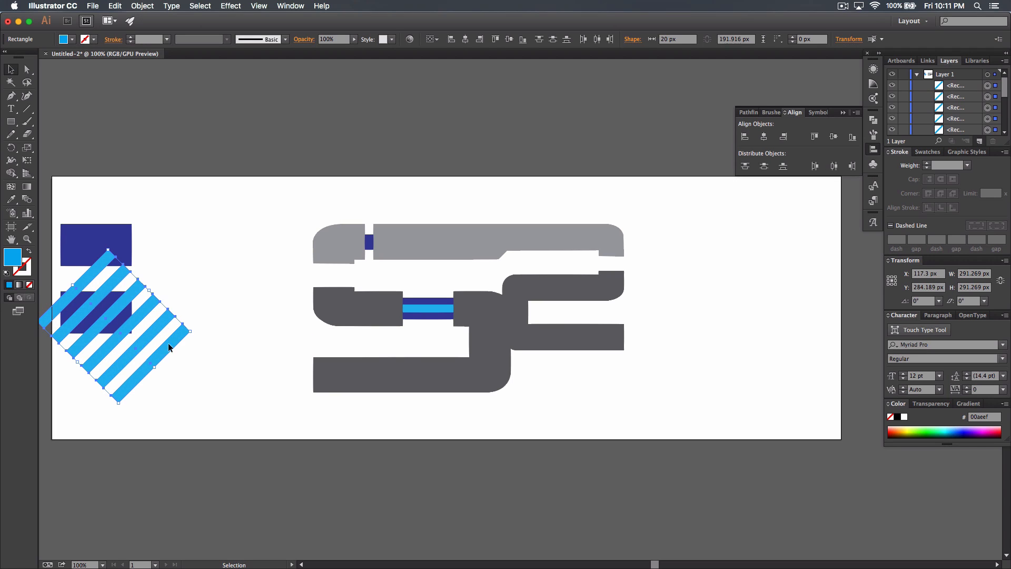
{"action": "left_click", "coordinate": [209, 375]}
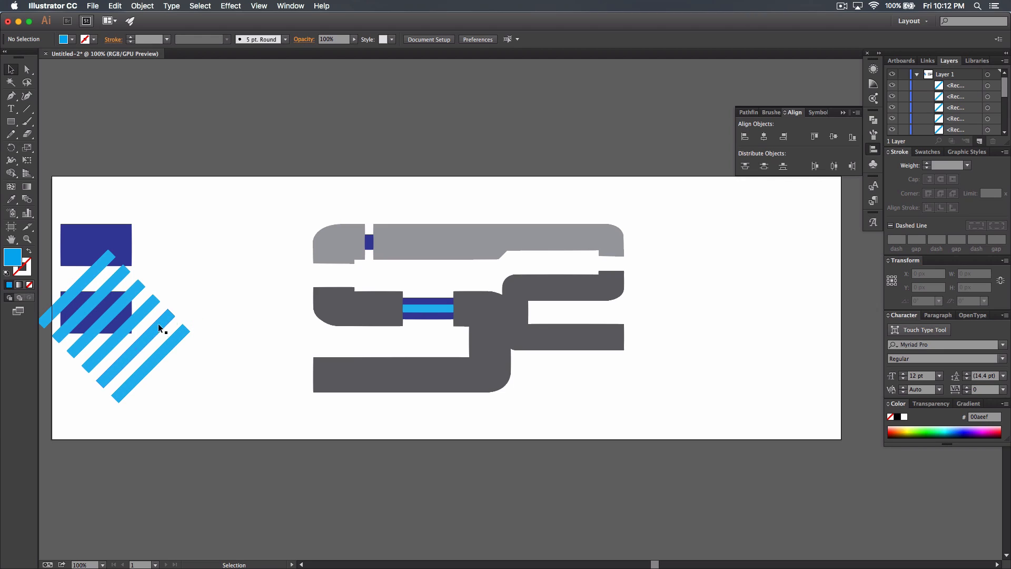
{"action": "left_click", "coordinate": [141, 335]}
{"action": "key", "text": "BackSpace"}
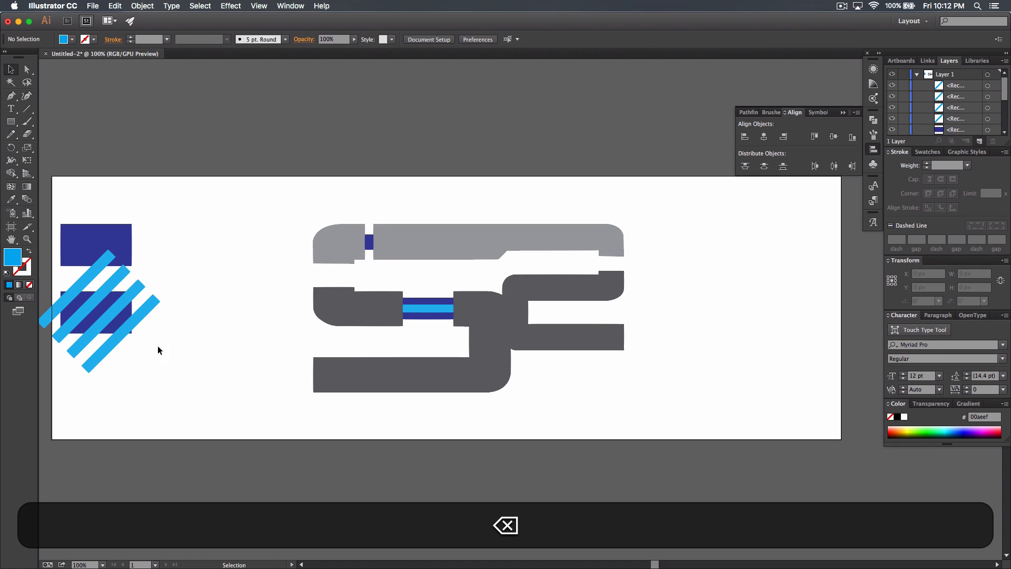
- Cut the diagonal bars out of the lower dark blue rectangle with Pathfinder's Minus Front
{"action": "left_click_drag", "start_coordinate": [178, 333], "coordinate": [59, 287]}
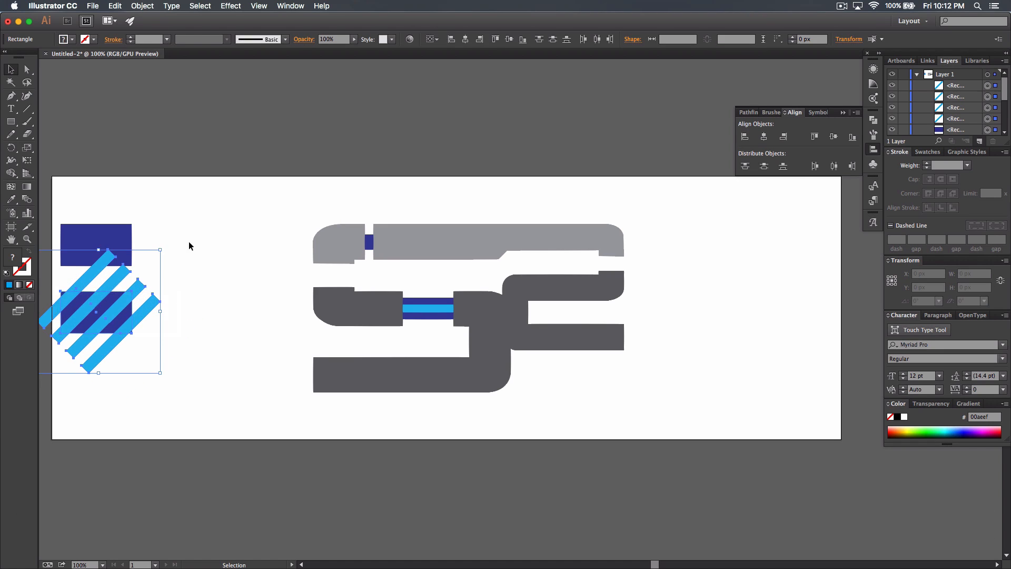
{"action": "left_click", "coordinate": [750, 113]}
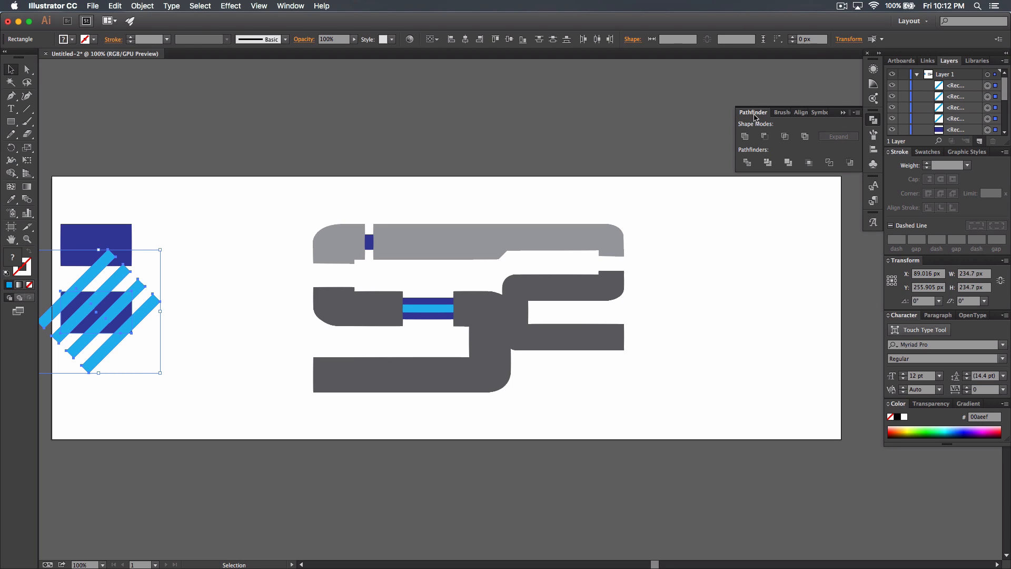
{"action": "left_click", "coordinate": [765, 134]}
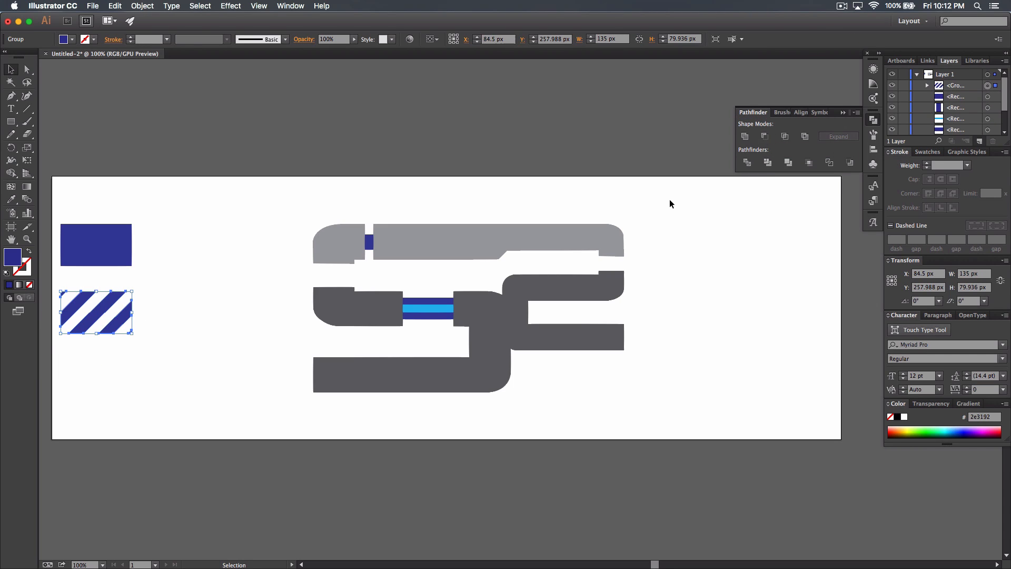
- Recolour the cut stripes light blue #00aeef and move them straight up onto the solid dark blue rectangle
{"action": "left_click", "coordinate": [74, 42]}
{"action": "left_click", "coordinate": [58, 57]}
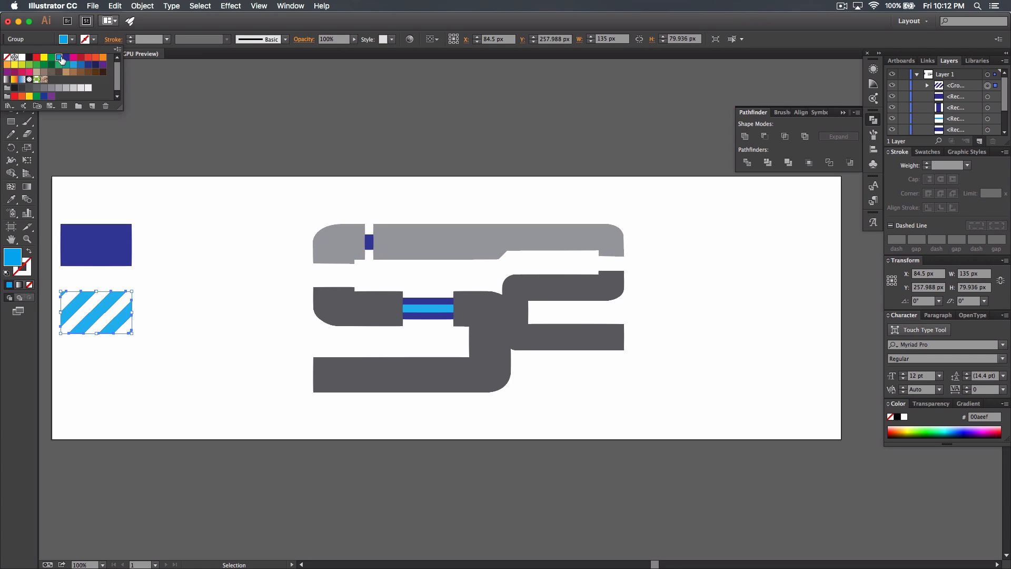
{"action": "left_click", "coordinate": [99, 318]}
{"action": "left_click_drag", "start_coordinate": [98, 318], "coordinate": [97, 253]}
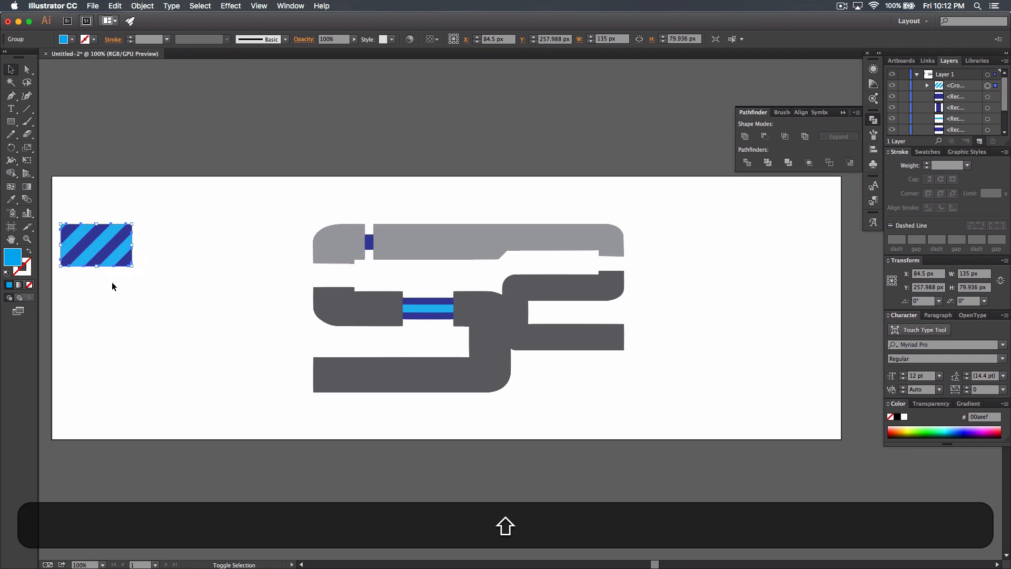
- Group the light blue stripes with the dark blue rectangle beneath them
{"action": "left_click", "coordinate": [137, 284]}
{"action": "left_click_drag", "start_coordinate": [162, 282], "coordinate": [60, 220]}
{"action": "right_click", "coordinate": [120, 245]}
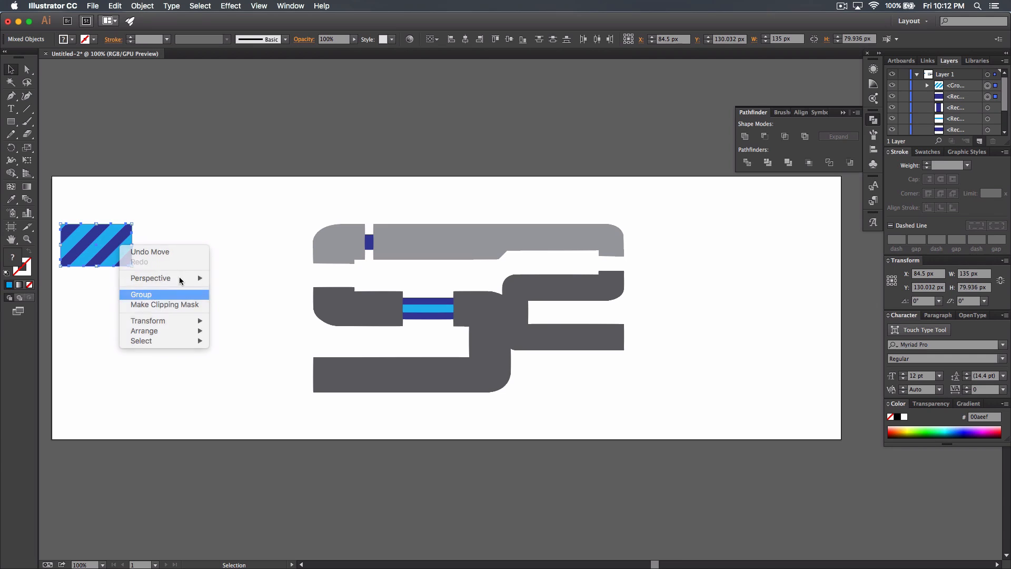
{"action": "left_click", "coordinate": [138, 294]}
- Place the scaled-down striped block across the logo's lower-right arm and an upright copy about 49 by 82 px across the top bar
{"action": "left_click_drag", "start_coordinate": [100, 236], "coordinate": [435, 270]}
{"action": "key", "text": "Down"}
{"action": "left_click_drag", "start_coordinate": [424, 214], "coordinate": [417, 226]}
{"action": "left_click_drag", "start_coordinate": [408, 263], "coordinate": [399, 257]}
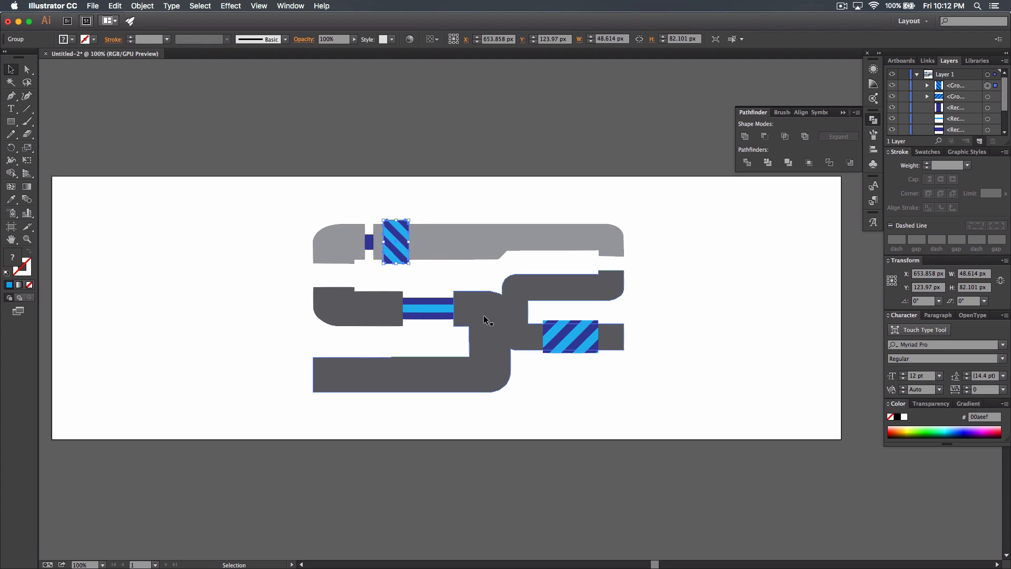
{"action": "left_click", "coordinate": [195, 287]}
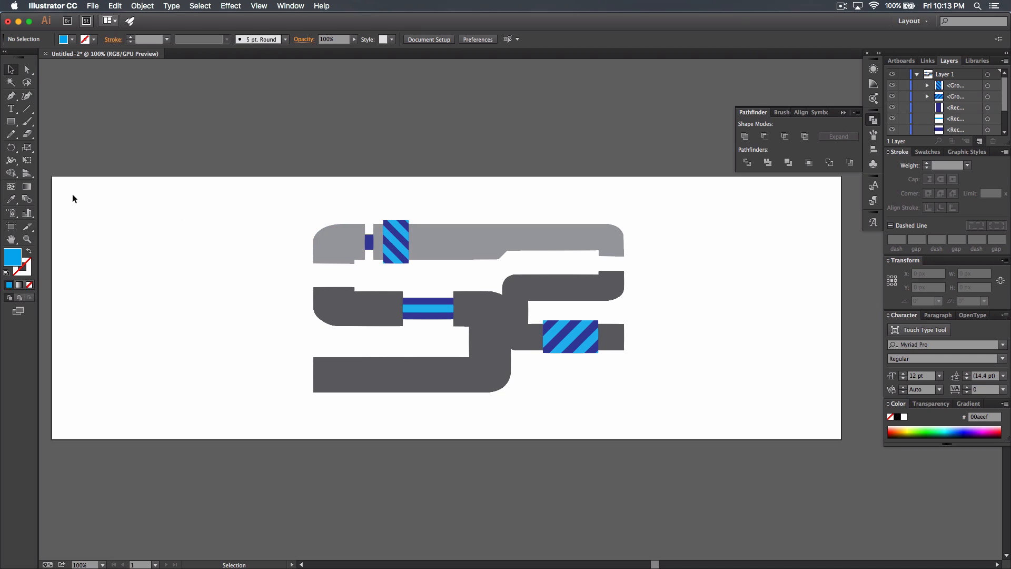
- Draw a yellow #fff200 circle about 77 px across at the lower end of the light grey left corner piece
{"action": "left_click", "coordinate": [71, 44]}
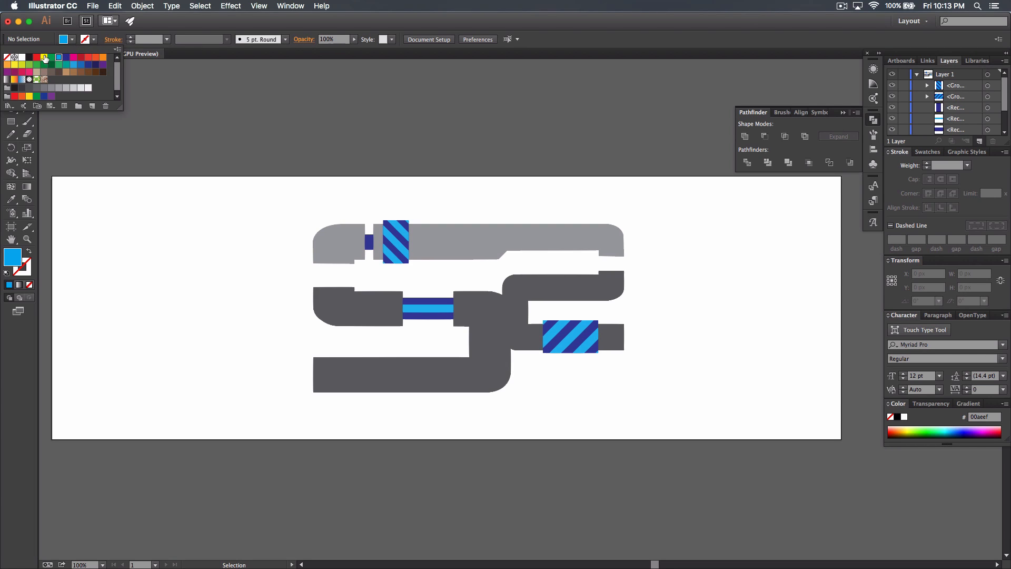
{"action": "left_click", "coordinate": [59, 58]}
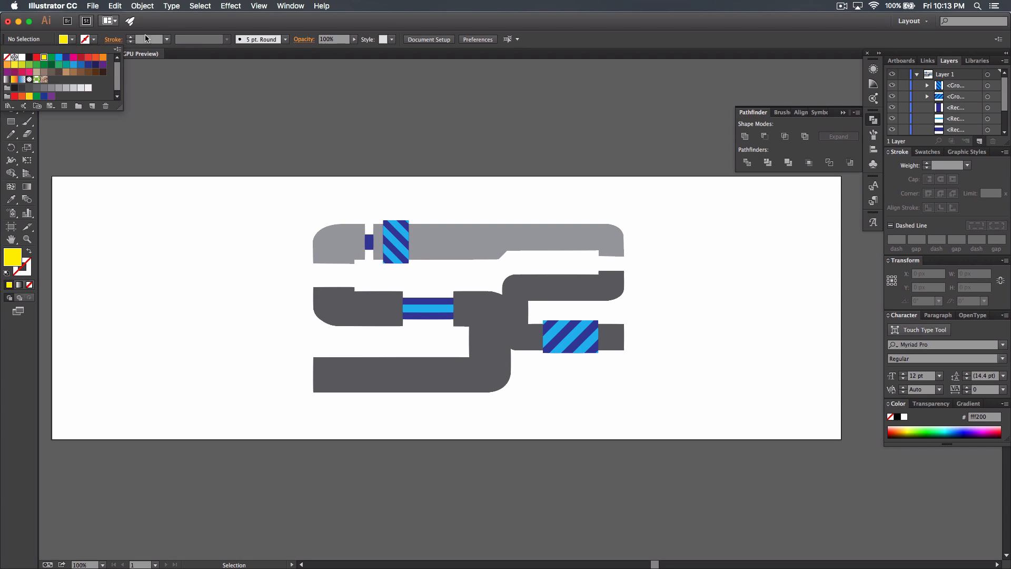
{"action": "left_click", "coordinate": [11, 121]}
{"action": "left_click", "coordinate": [61, 147]}
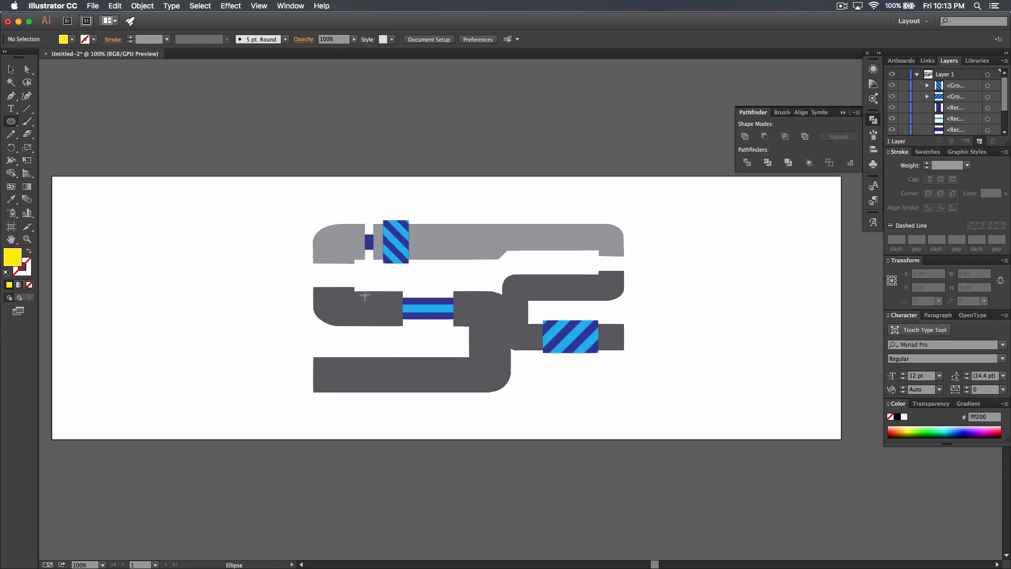
{"action": "mouse_move", "coordinate": [319, 262]}
{"action": "left_mouse_down"}
{"action": "mouse_move", "coordinate": [349, 278]}
{"action": "mouse_move", "coordinate": [354, 267]}
{"action": "mouse_move", "coordinate": [338, 258]}
{"action": "left_mouse_up"}
{"action": "key", "text": "v"}
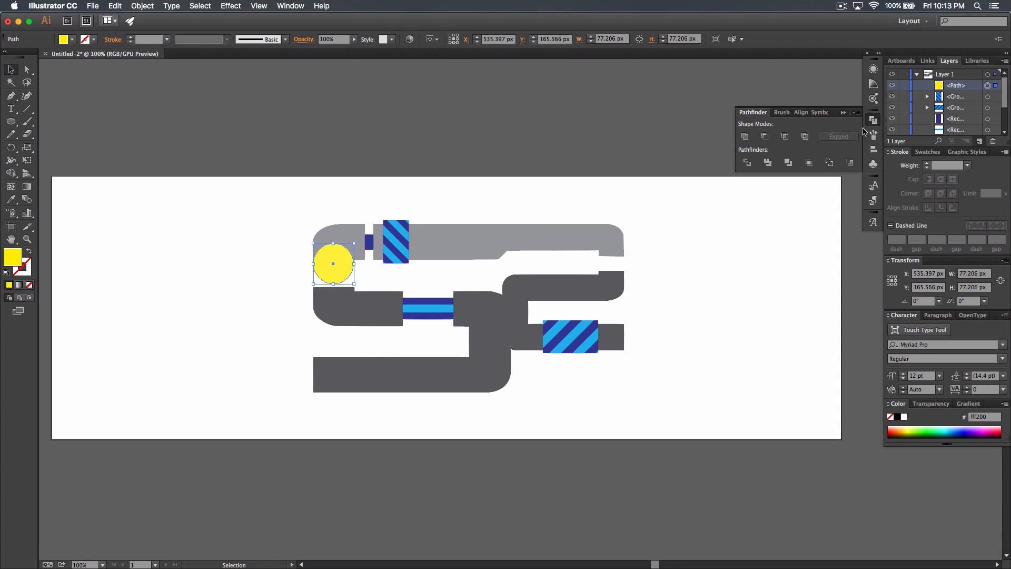
- Move the yellow circle behind the light grey corner piece and flatten it around its centre to about 47 px high
{"action": "left_click_drag", "start_coordinate": [967, 85], "coordinate": [972, 136]}
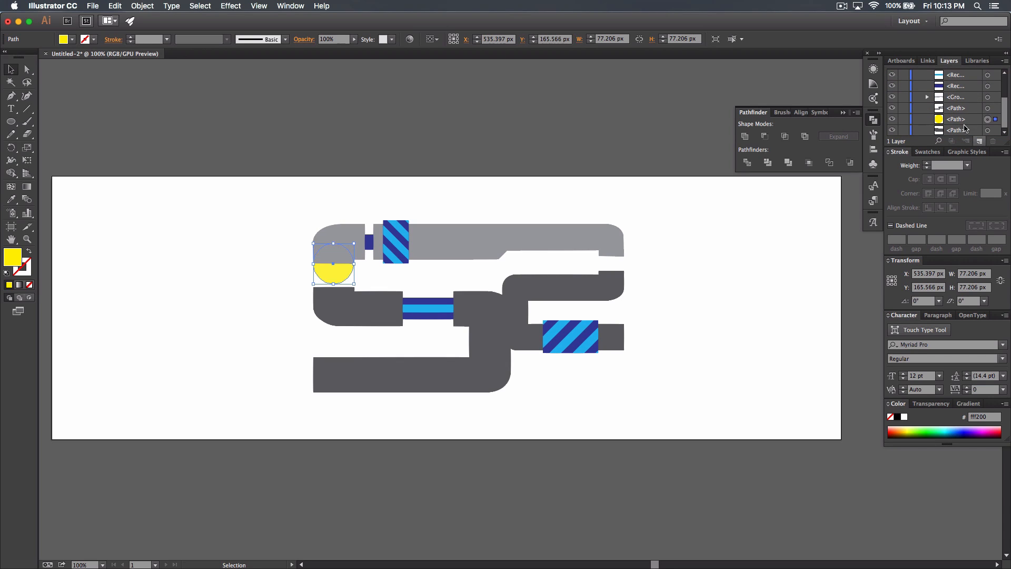
{"action": "left_click", "coordinate": [187, 271]}
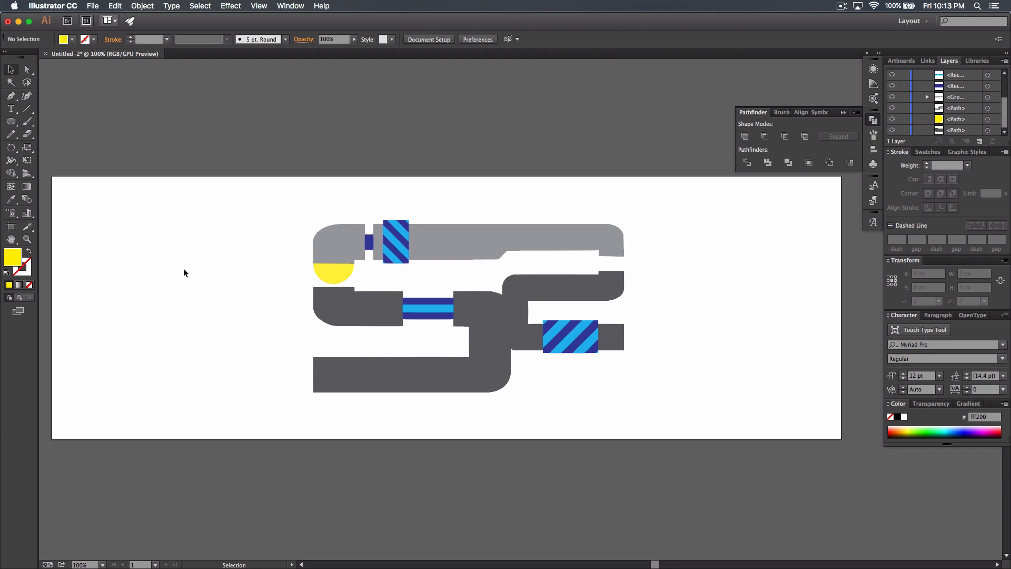
{"action": "left_click", "coordinate": [335, 276]}
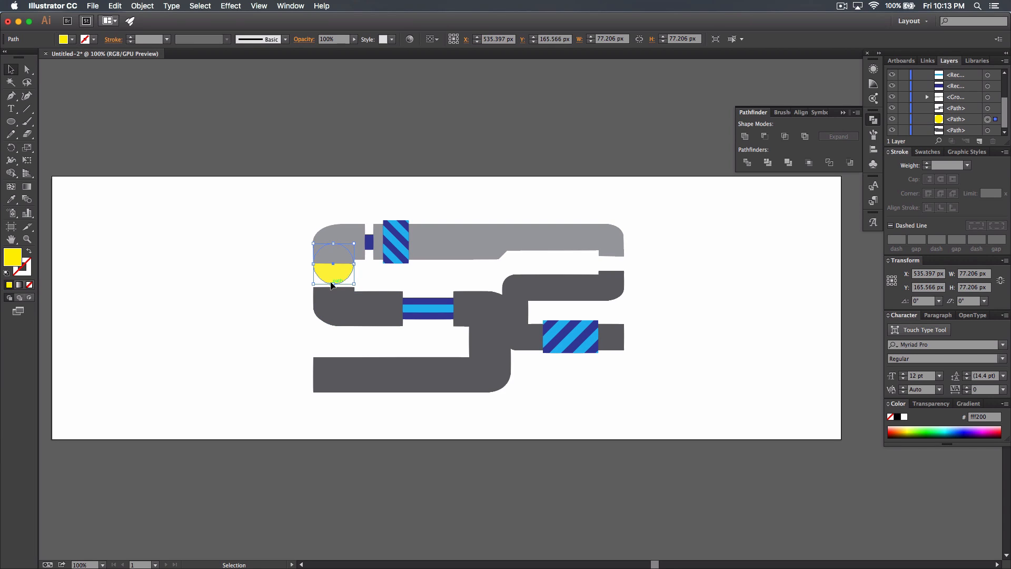
{"action": "left_click_drag", "start_coordinate": [332, 283], "coordinate": [336, 276]}
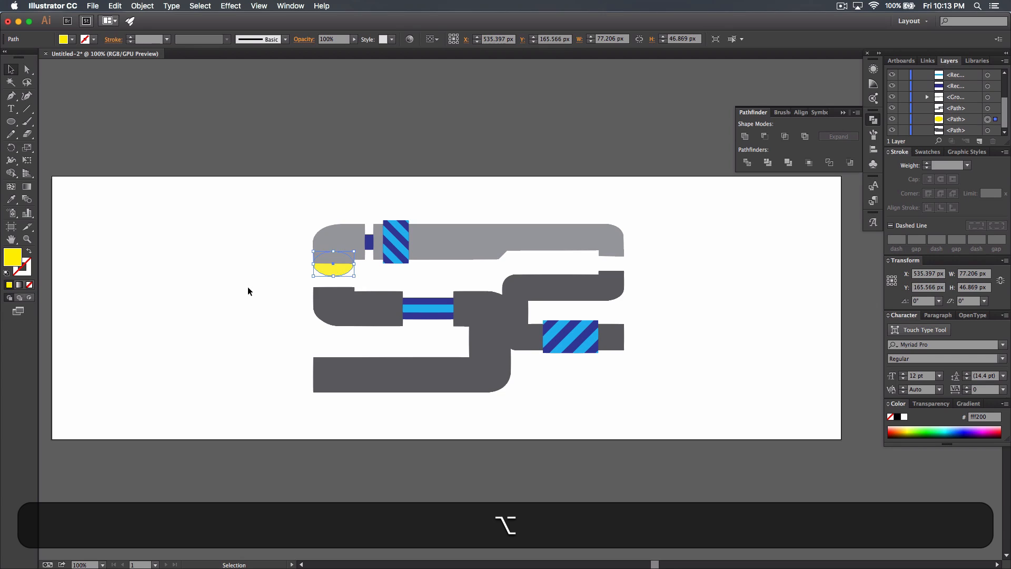
{"action": "left_click", "coordinate": [248, 289]}
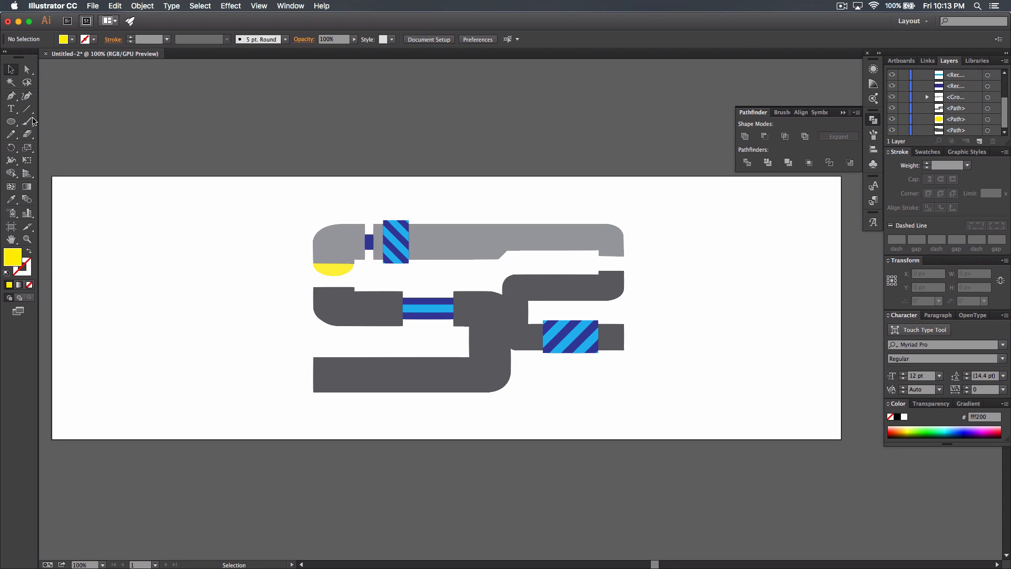
- Place a yellow circle about 50 px across behind the end of the lower-right arm so that half of it sticks out
{"action": "left_click", "coordinate": [9, 121]}
{"action": "left_click_drag", "start_coordinate": [626, 326], "coordinate": [642, 349]}
{"action": "key", "text": "v"}
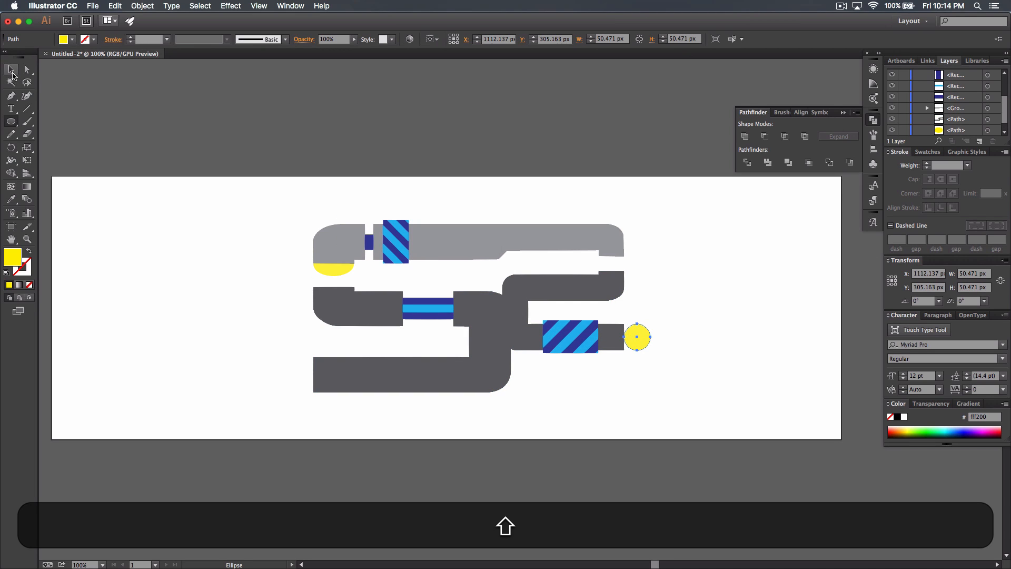
{"action": "left_click_drag", "start_coordinate": [642, 342], "coordinate": [630, 343]}
{"action": "left_click", "coordinate": [682, 374]}
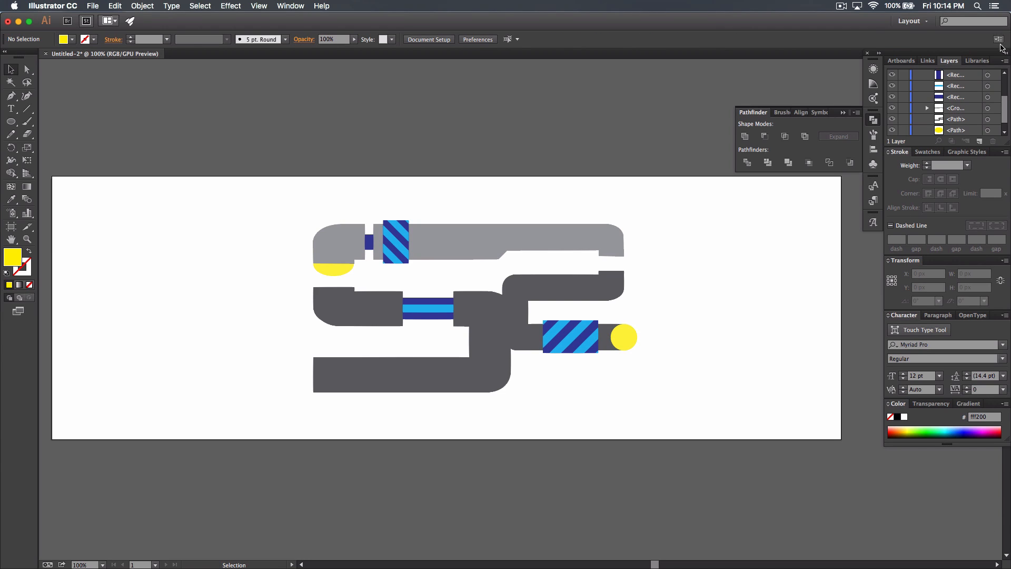
{"action": "scroll", "coordinate": [965, 108], "scroll_direction": "up", "scroll_amount": 5}
{"action": "left_click_drag", "start_coordinate": [959, 86], "coordinate": [969, 131]}
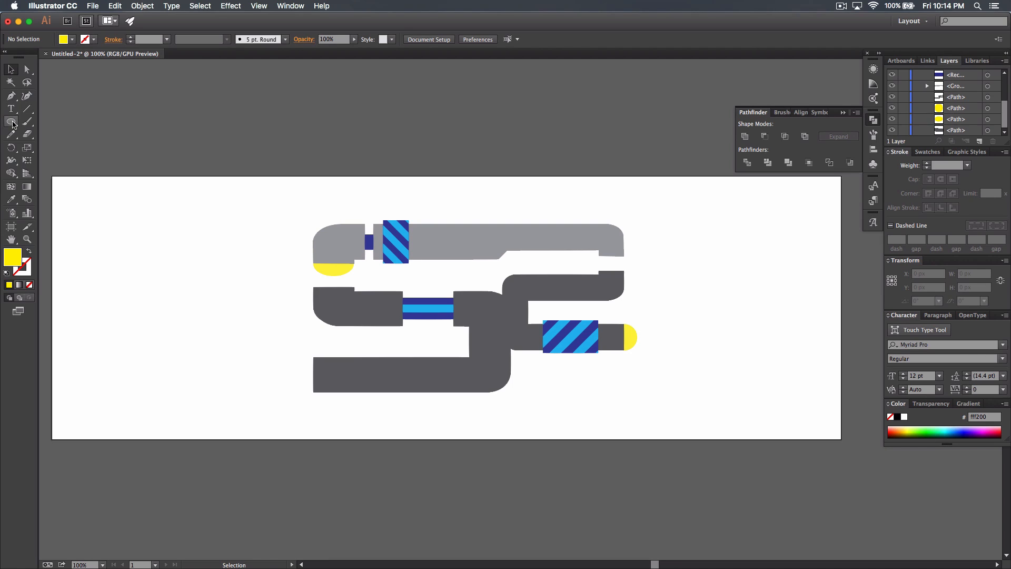
- Set the drawing colours to a light grey #d1d3d4 fill and a CMYK Blue stroke of 5 pt
{"action": "left_click", "coordinate": [72, 40]}
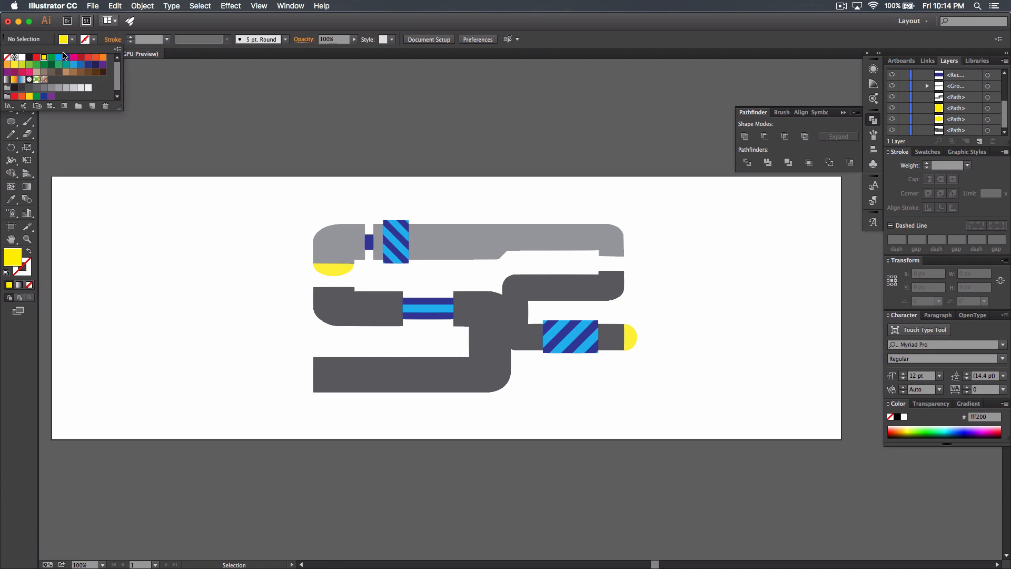
{"action": "left_click", "coordinate": [73, 88]}
{"action": "left_click", "coordinate": [93, 42]}
{"action": "left_click", "coordinate": [95, 43]}
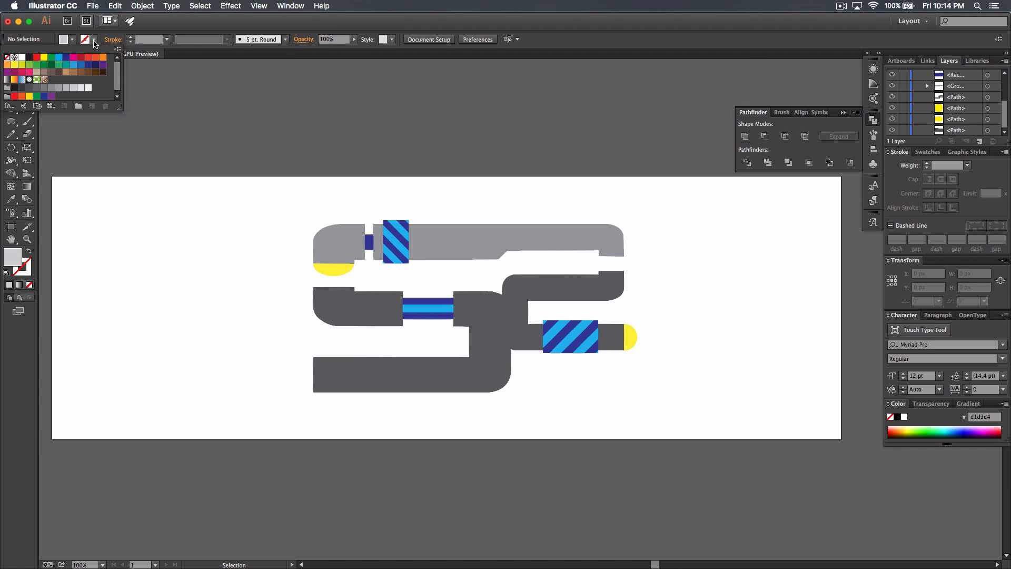
{"action": "left_click", "coordinate": [65, 57]}
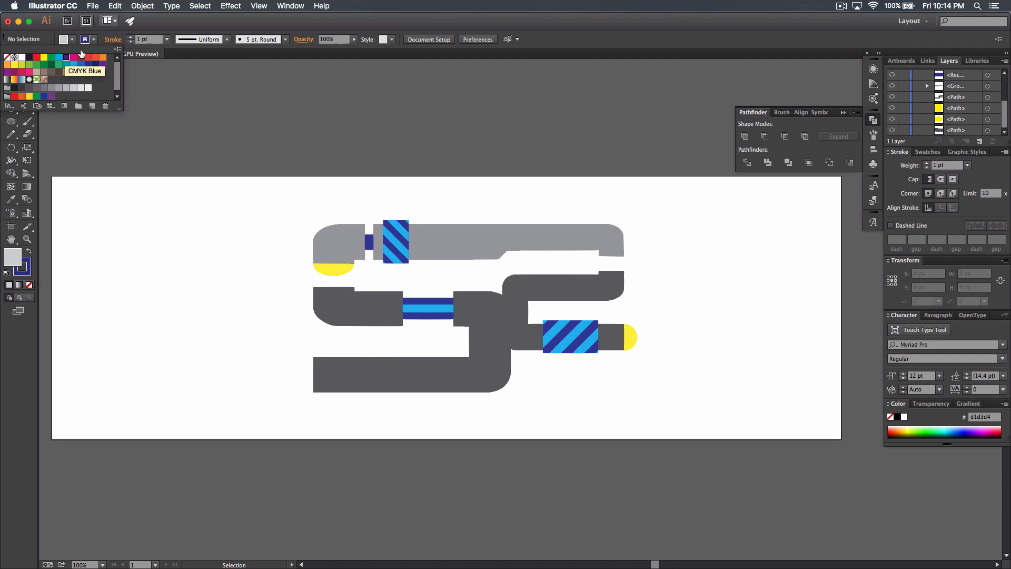
{"action": "left_click", "coordinate": [148, 36]}
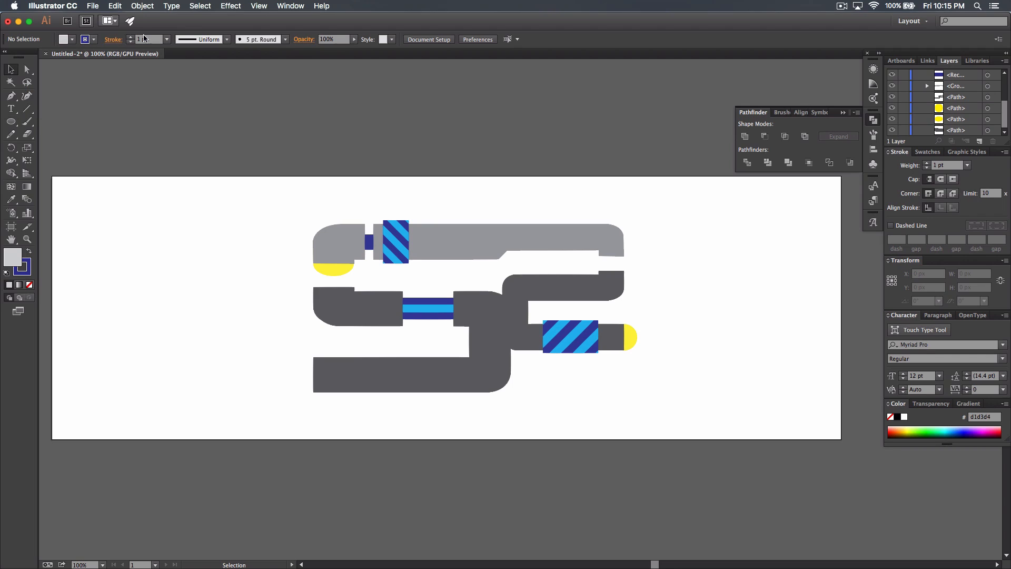
{"action": "left_click", "coordinate": [131, 38]}
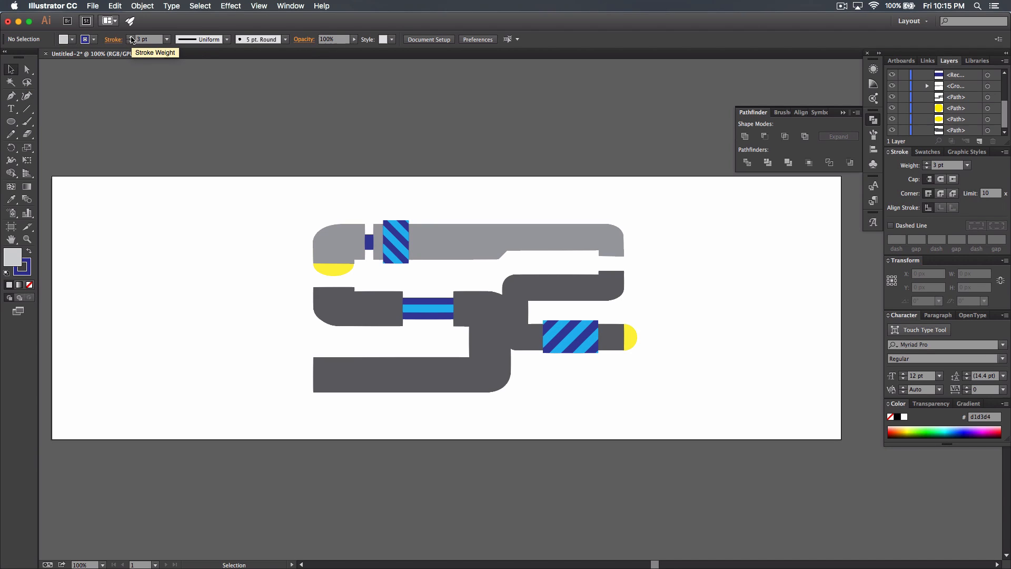
{"action": "left_click", "coordinate": [132, 37]}
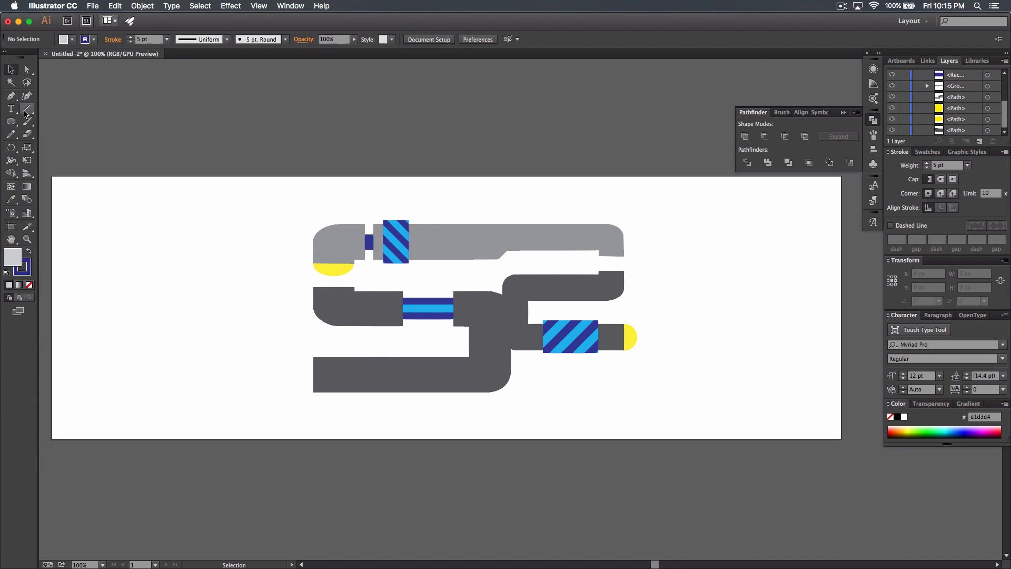
- Draw a circle about 30 px across at the rounded corner of the light grey corner piece, nudged 4 px right and 2 px down
{"action": "left_click", "coordinate": [10, 122]}
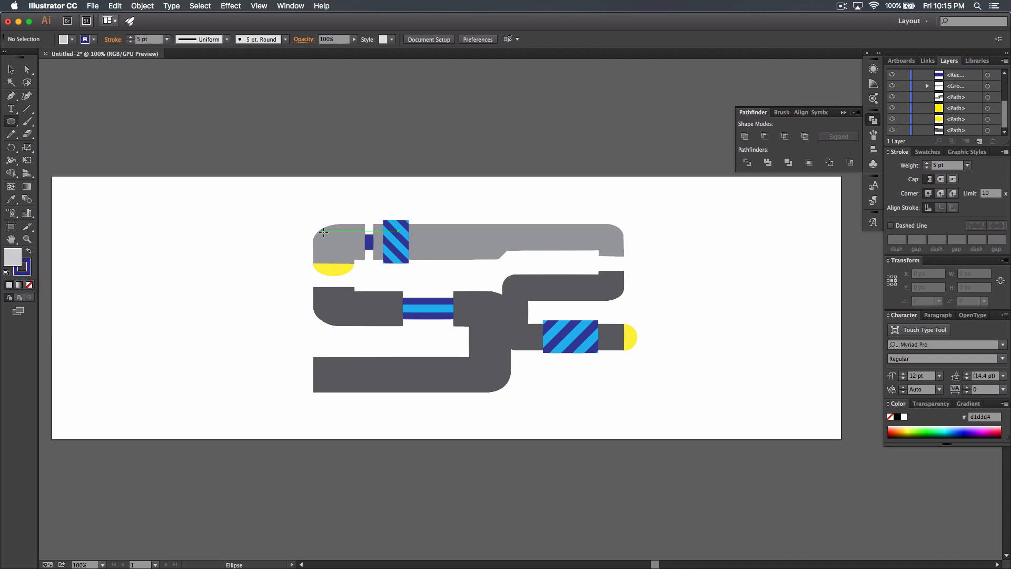
{"action": "left_click_drag", "start_coordinate": [324, 232], "coordinate": [330, 238]}
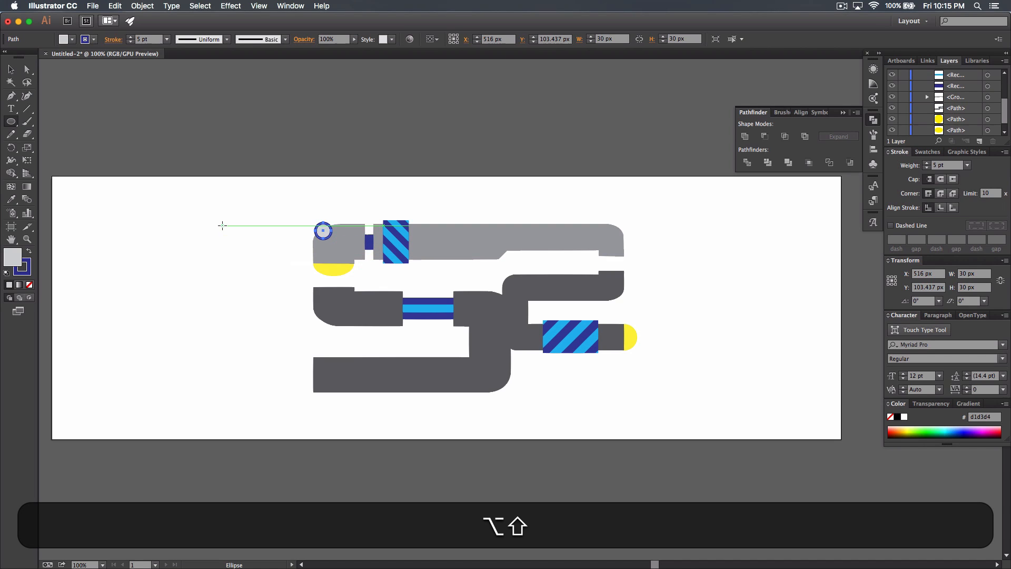
{"action": "left_click", "coordinate": [11, 69]}
{"action": "left_click", "coordinate": [169, 255]}
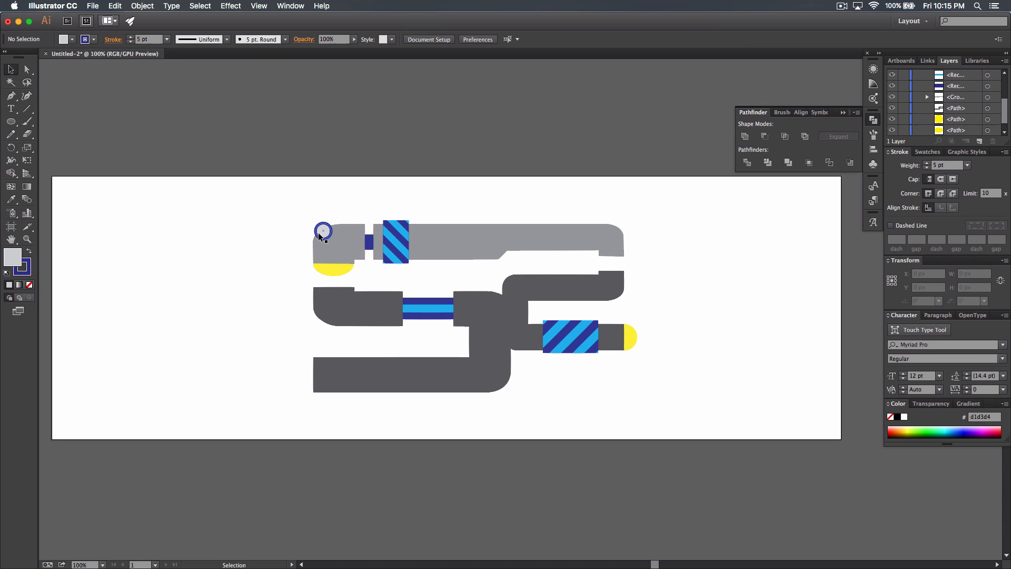
{"action": "mouse_move", "coordinate": [323, 233]}
{"action": "left_mouse_down"}
{"action": "mouse_move", "coordinate": [251, 228]}
{"action": "mouse_move", "coordinate": [312, 229]}
{"action": "left_mouse_up"}
{"action": "key", "text": "super+z"}
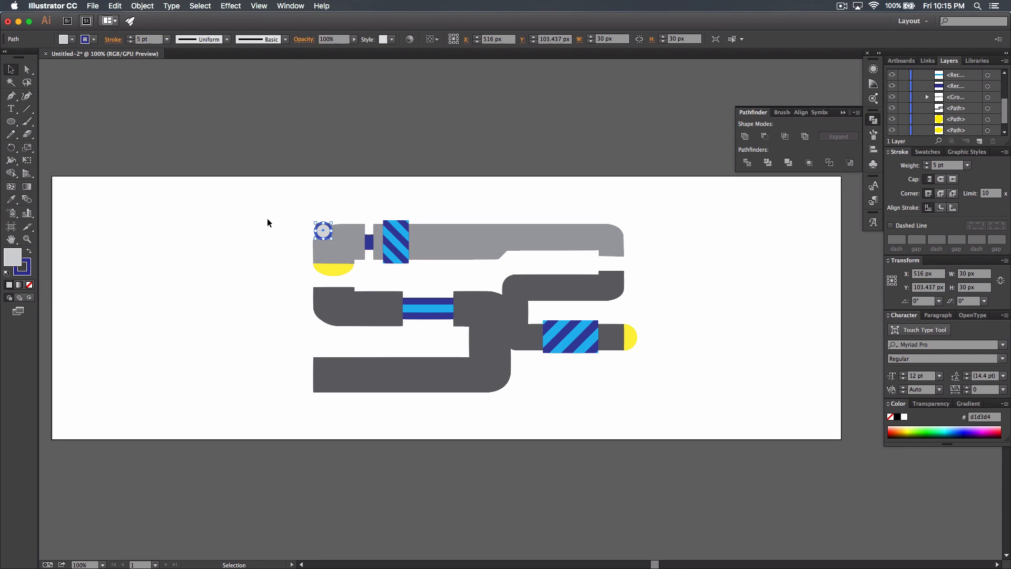
{"action": "key", "text": "Down"}
{"action": "key", "text": "Down"}
{"action": "key", "text": "Right"}
{"action": "key", "text": "Right"}
- Duplicate the ringed circle towards the blue connector, scale the copy to about 21 px across and set its stroke to 4 pt
{"action": "key", "text": "alt"}
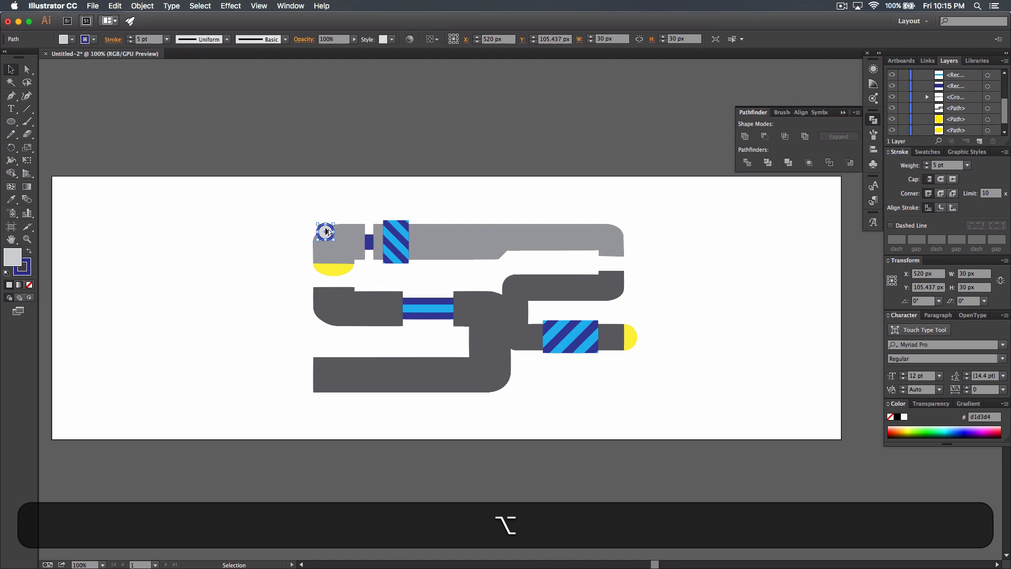
{"action": "left_click_drag", "start_coordinate": [326, 231], "coordinate": [368, 234]}
{"action": "key", "text": "alt+shift"}
{"action": "left_click", "coordinate": [131, 43]}
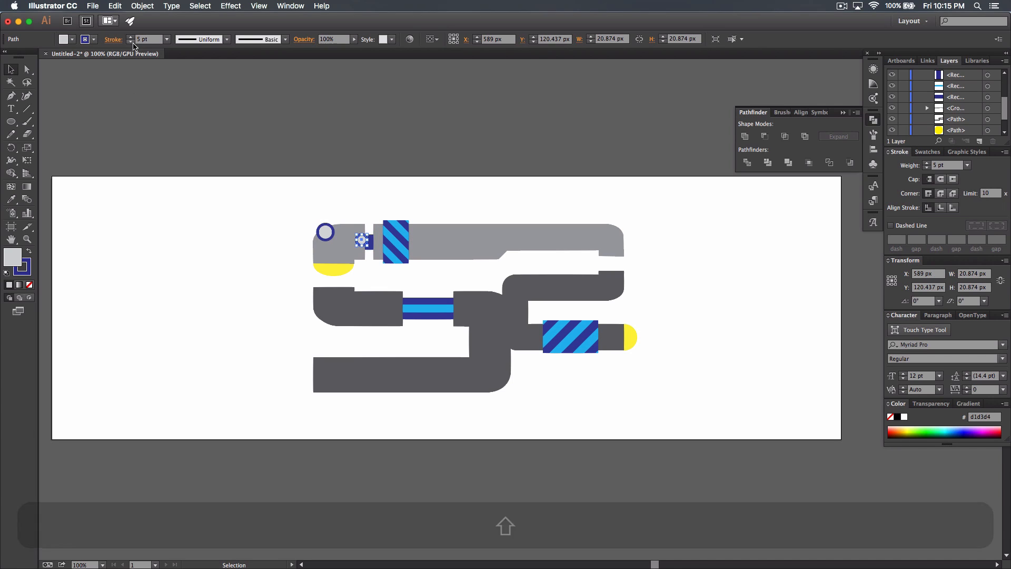
{"action": "left_click", "coordinate": [174, 156]}
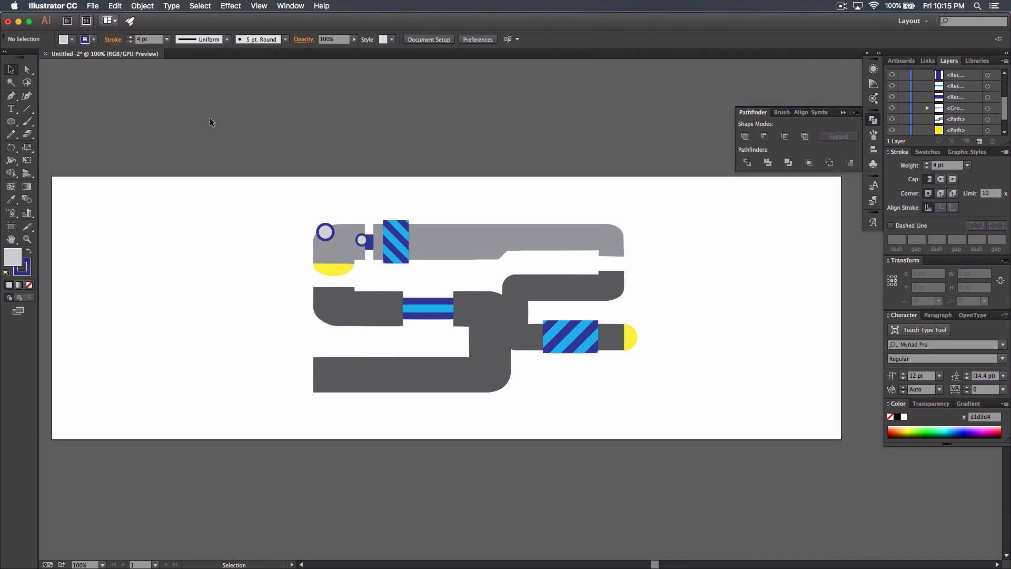
- Move the small ringed circle into the corner piece's upper-right corner and nudge it 2 px right and 3 px down
{"action": "left_click_drag", "start_coordinate": [362, 241], "coordinate": [357, 236]}
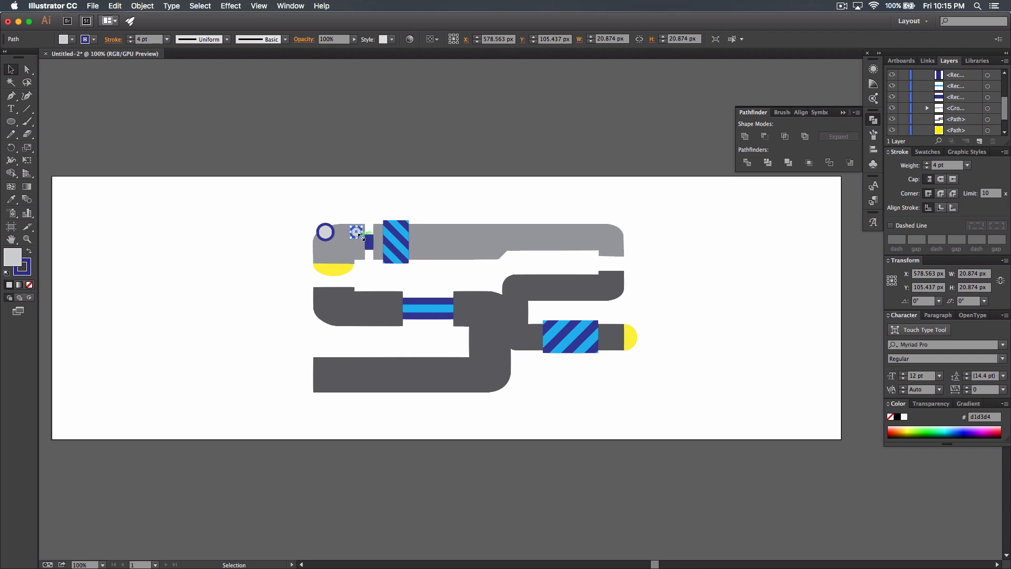
{"action": "key", "text": "Right"}
{"action": "key", "text": "Right"}
{"action": "key", "text": "Down"}
{"action": "key", "text": "Down"}
{"action": "key", "text": "Down"}
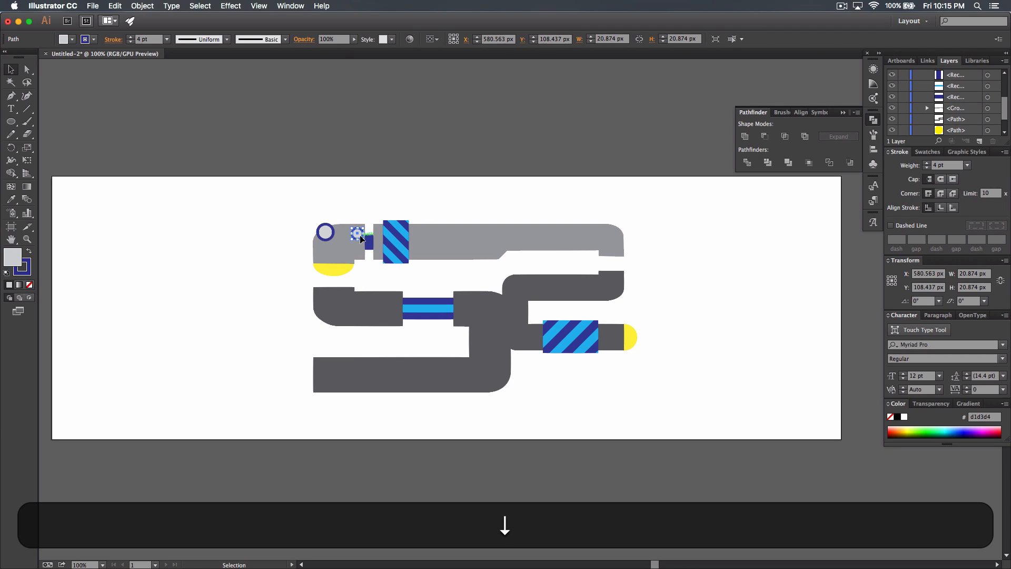
- Place a copy of the small circle at the corner piece's lower-left corner and shift the large circle 7 px right
{"action": "key", "text": "alt"}
{"action": "left_click_drag", "start_coordinate": [361, 237], "coordinate": [320, 260]}
{"action": "left_click", "coordinate": [672, 418]}
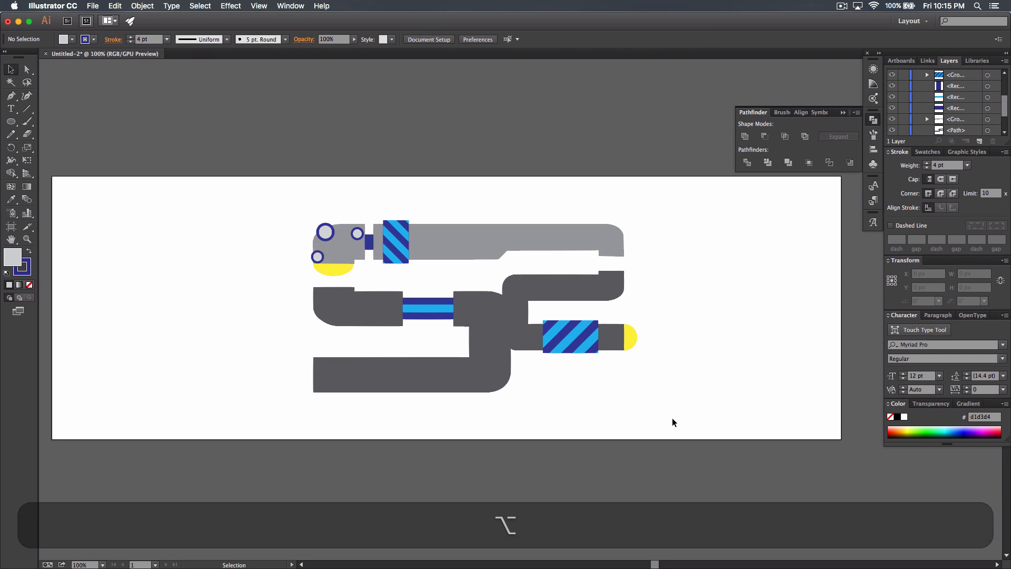
{"action": "left_click", "coordinate": [325, 231]}
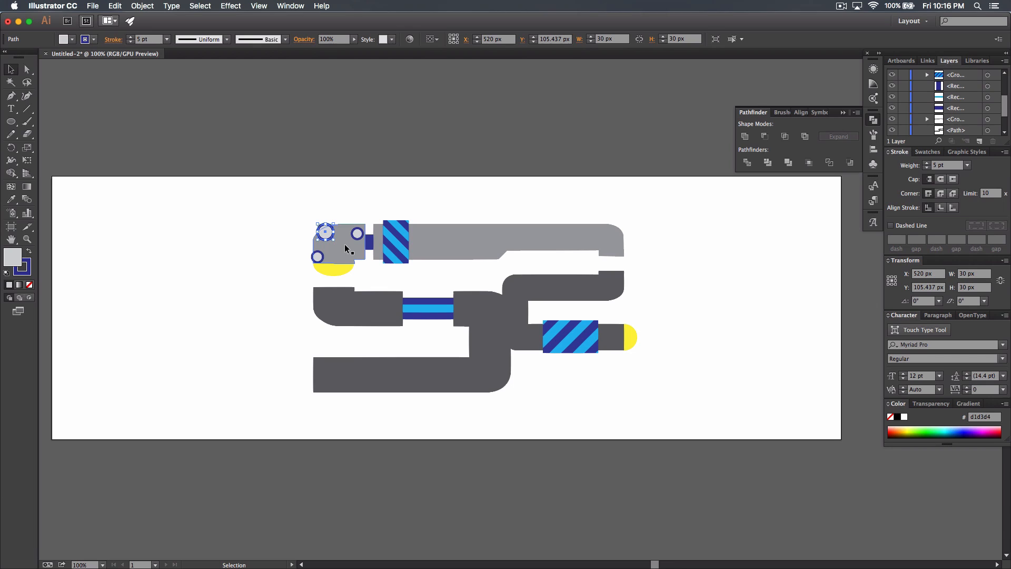
{"action": "key", "text": "Right"}
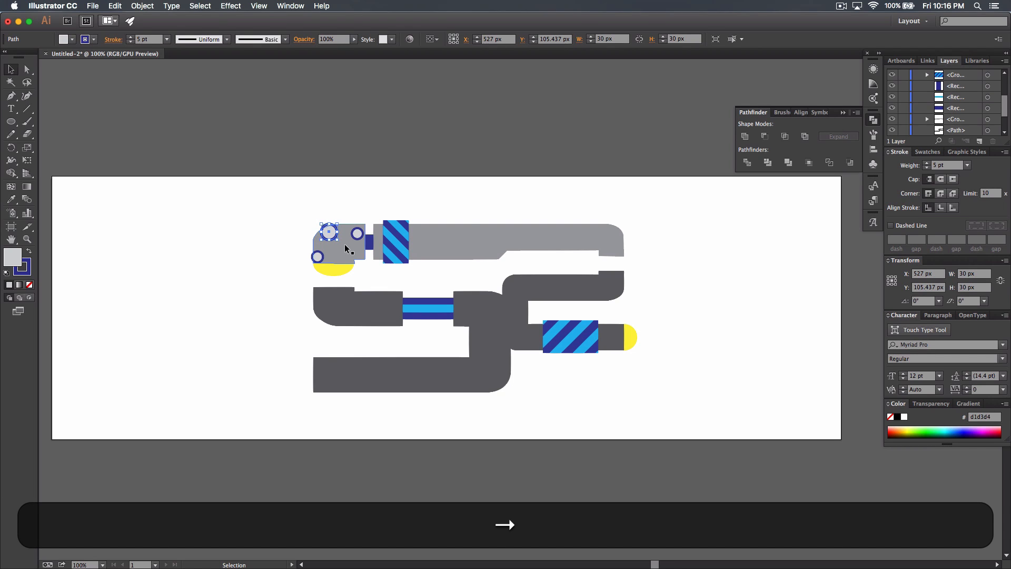
{"action": "left_click", "coordinate": [804, 314]}
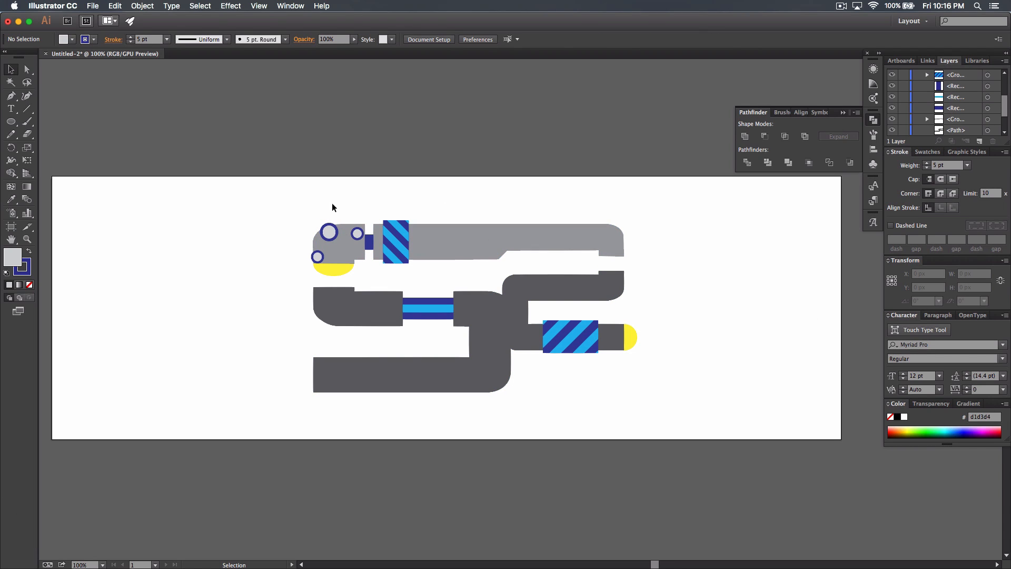
- Prepare the Rectangle tool with no stroke and a cyan #00aeef fill
{"action": "scroll", "coordinate": [943, 92], "scroll_direction": "up", "scroll_amount": 3}
{"action": "left_click_drag", "start_coordinate": [10, 124], "coordinate": [34, 126]}
{"action": "left_click", "coordinate": [28, 273]}
{"action": "left_click", "coordinate": [30, 286]}
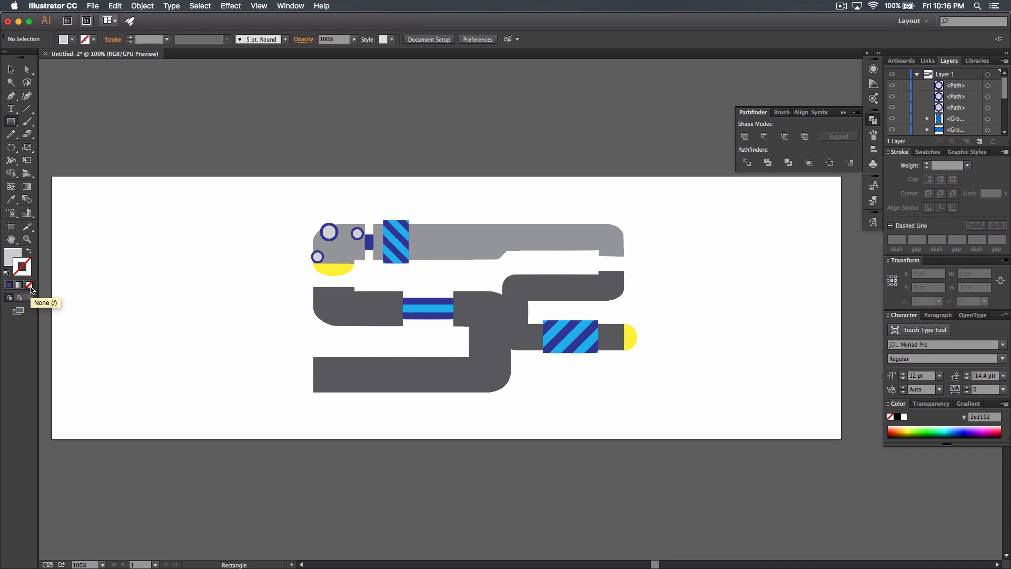
{"action": "left_click", "coordinate": [12, 256]}
{"action": "left_click", "coordinate": [72, 38]}
{"action": "left_click", "coordinate": [58, 57]}
{"action": "left_click", "coordinate": [214, 22]}
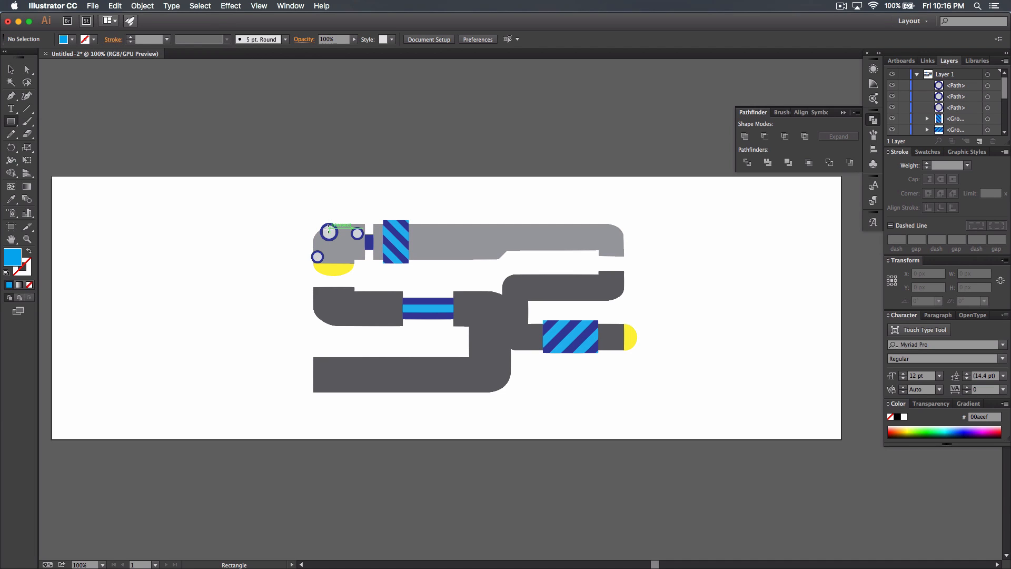
- Draw a cyan bar about 55 by 9 px linking the two upper circles, raised 4 px, and stack it behind the circles
{"action": "left_click_drag", "start_coordinate": [329, 231], "coordinate": [359, 236]}
{"action": "left_click", "coordinate": [10, 69]}
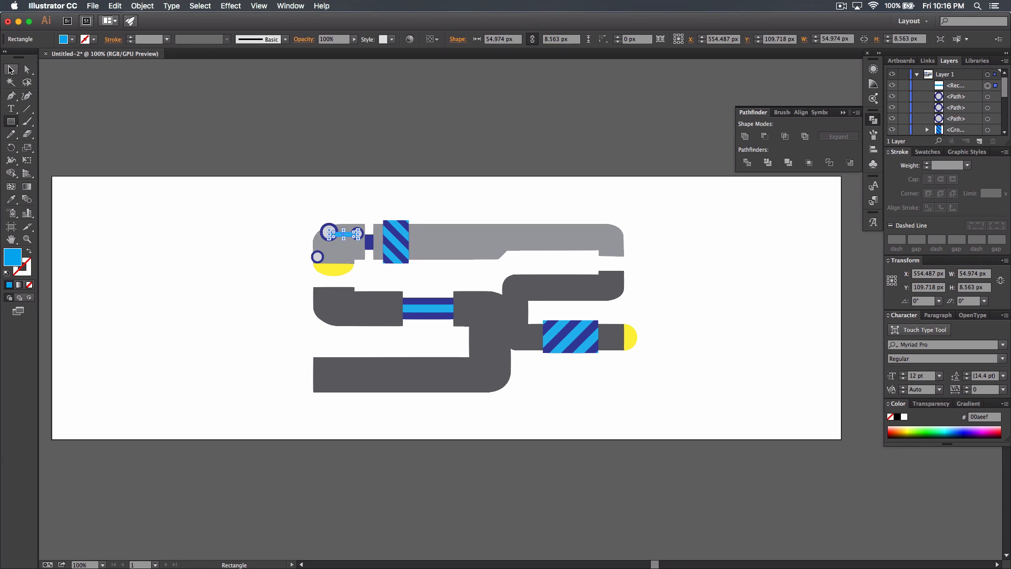
{"action": "key", "text": "Up"}
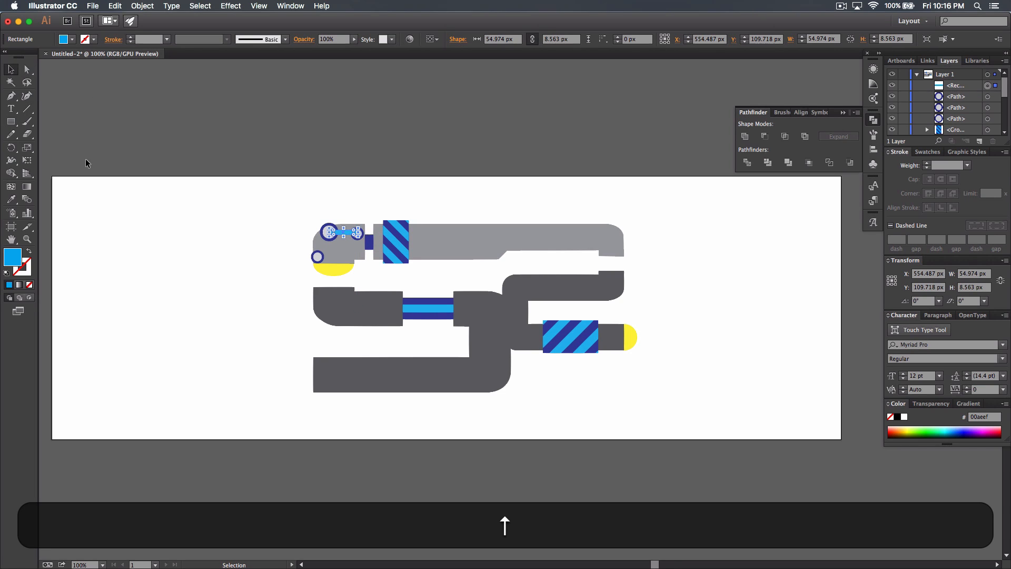
{"action": "left_click_drag", "start_coordinate": [973, 86], "coordinate": [969, 126]}
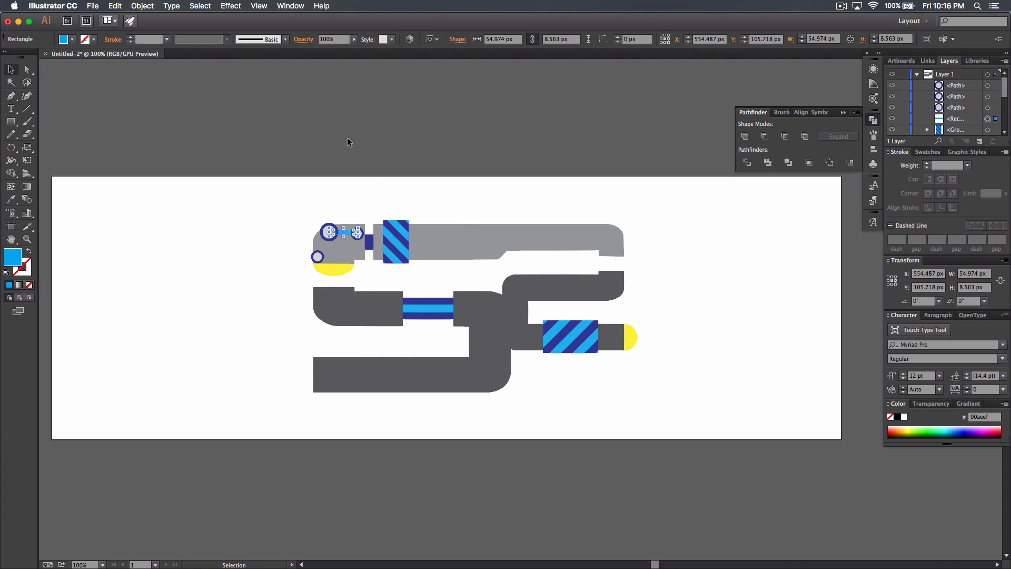
- Tilt the cyan bar slightly to align with both circle centres and nudge it 1 px right and 1 px down
{"action": "key", "text": "super+equal"}
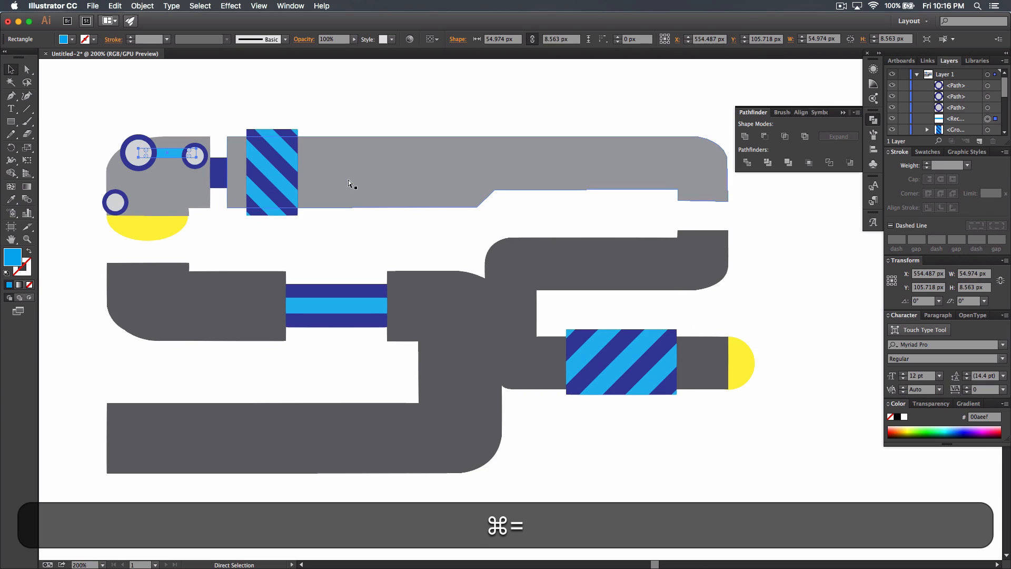
{"action": "left_click_drag", "start_coordinate": [334, 228], "coordinate": [527, 336]}
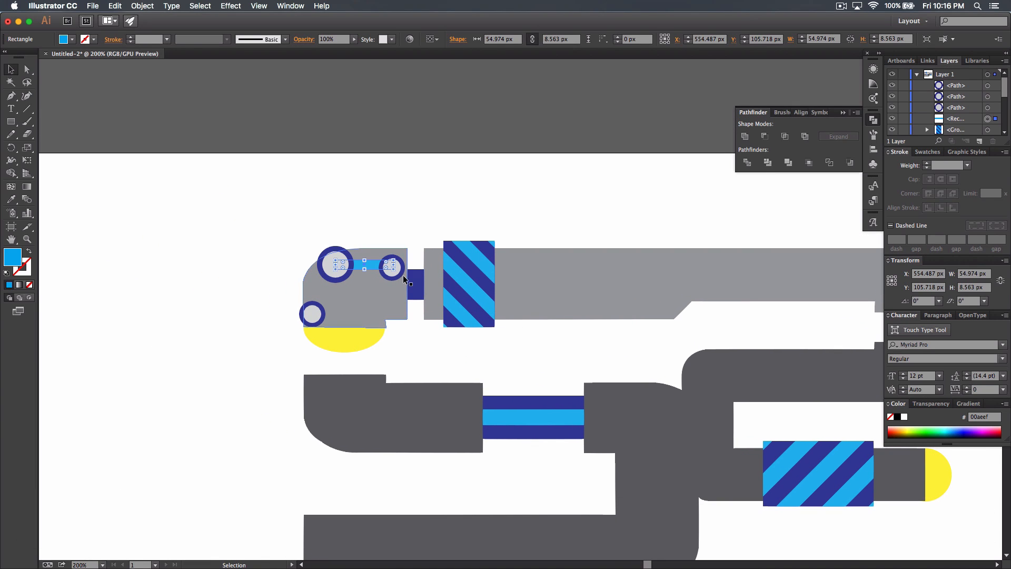
{"action": "left_click_drag", "start_coordinate": [397, 269], "coordinate": [398, 271]}
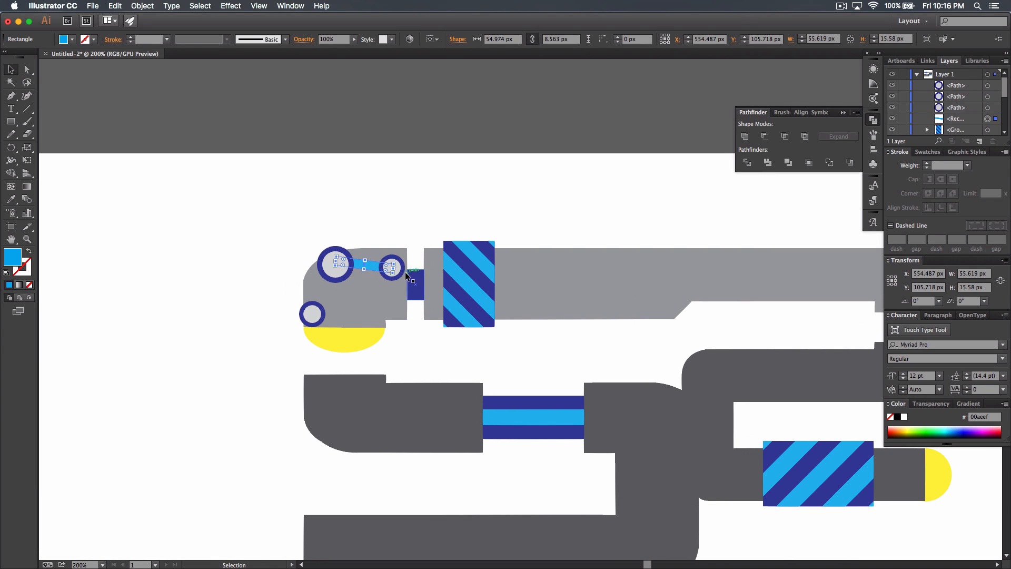
{"action": "key", "text": "Down"}
{"action": "key", "text": "Down"}
{"action": "key", "text": "Right"}
{"action": "key", "text": "Up"}
- Duplicate the cyan bar and rotate the copy to link the large circle with the lower-left circle, shifted 3 px left
{"action": "key", "text": "alt"}
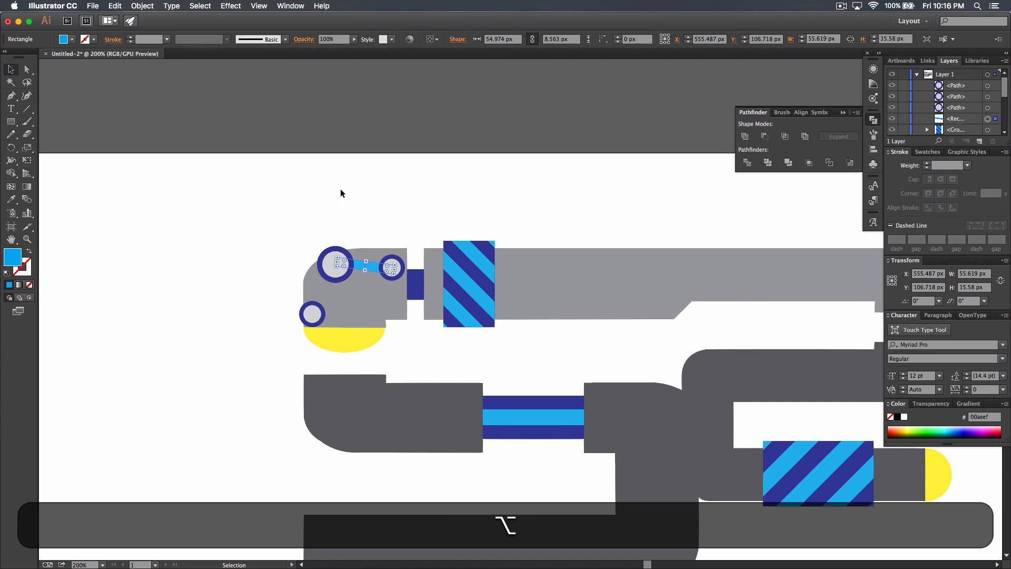
{"action": "left_click_drag", "start_coordinate": [374, 268], "coordinate": [305, 340]}
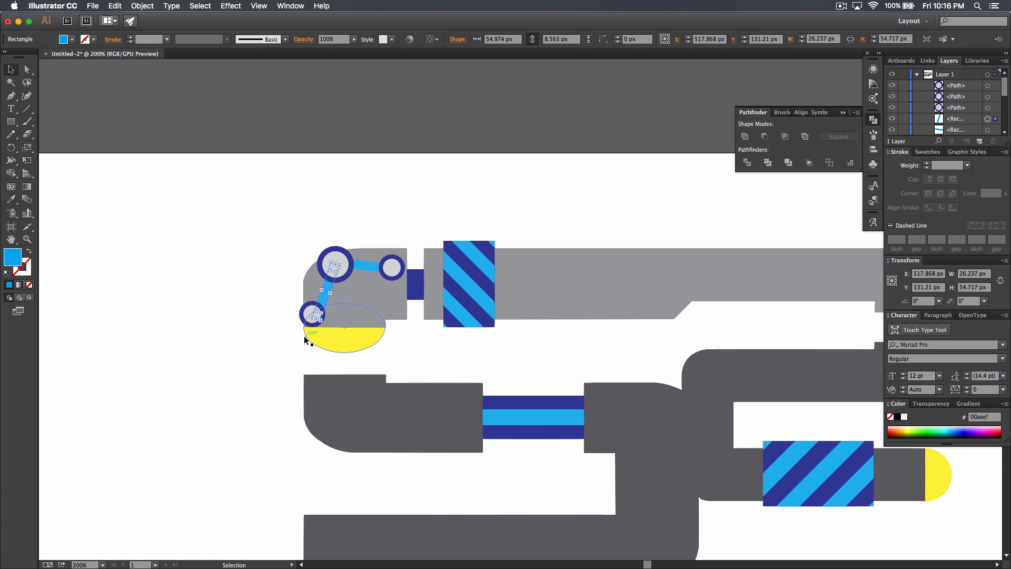
{"action": "key", "text": "Left"}
{"action": "key", "text": "Left"}
{"action": "key", "text": "Left"}
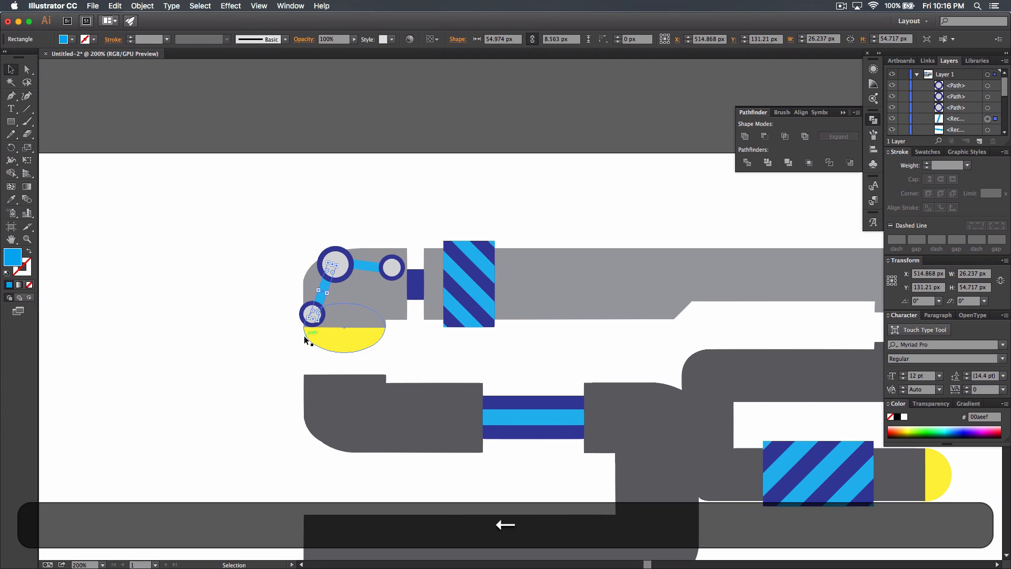
{"action": "left_click", "coordinate": [242, 202]}
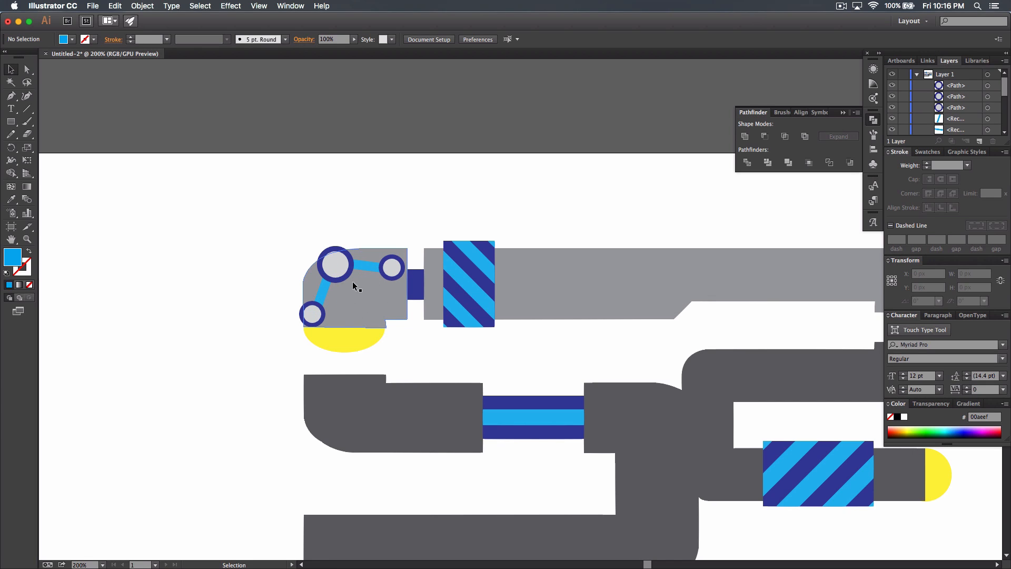
- Recolour both linking bars with the dark CMYK Blue #2e3192 fill
{"action": "left_click", "coordinate": [325, 289]}
{"action": "left_click", "coordinate": [365, 263], "text": "super"}
{"action": "left_click", "coordinate": [321, 285], "text": "shift"}
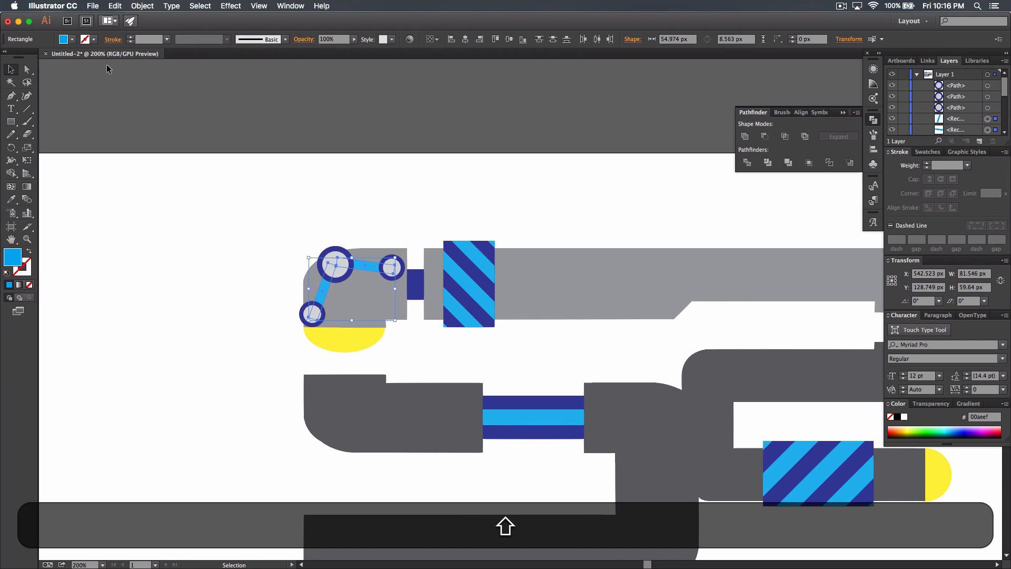
{"action": "left_click", "coordinate": [72, 39]}
{"action": "left_click", "coordinate": [62, 59]}
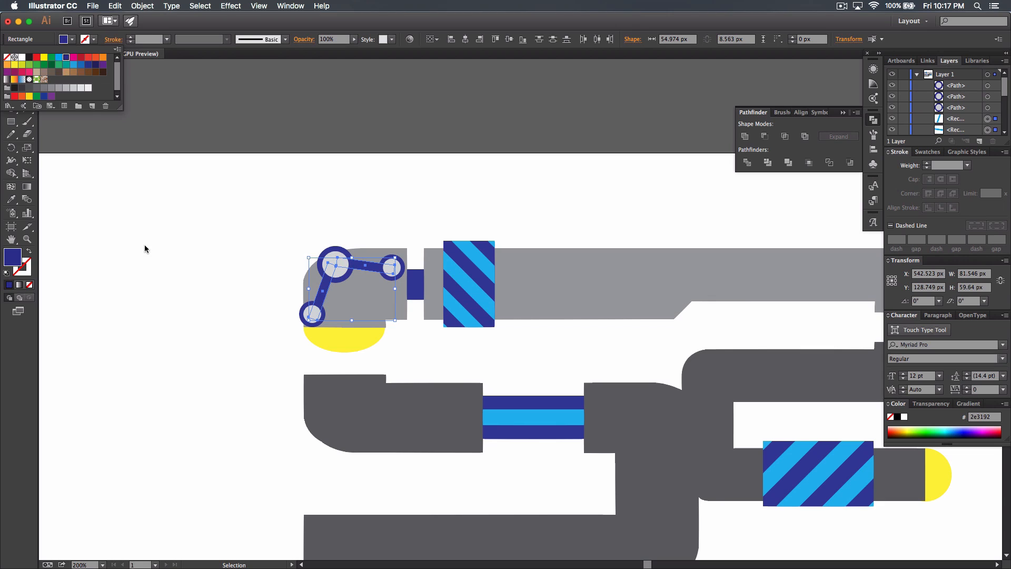
{"action": "left_click", "coordinate": [144, 244]}
{"action": "left_click", "coordinate": [150, 259]}
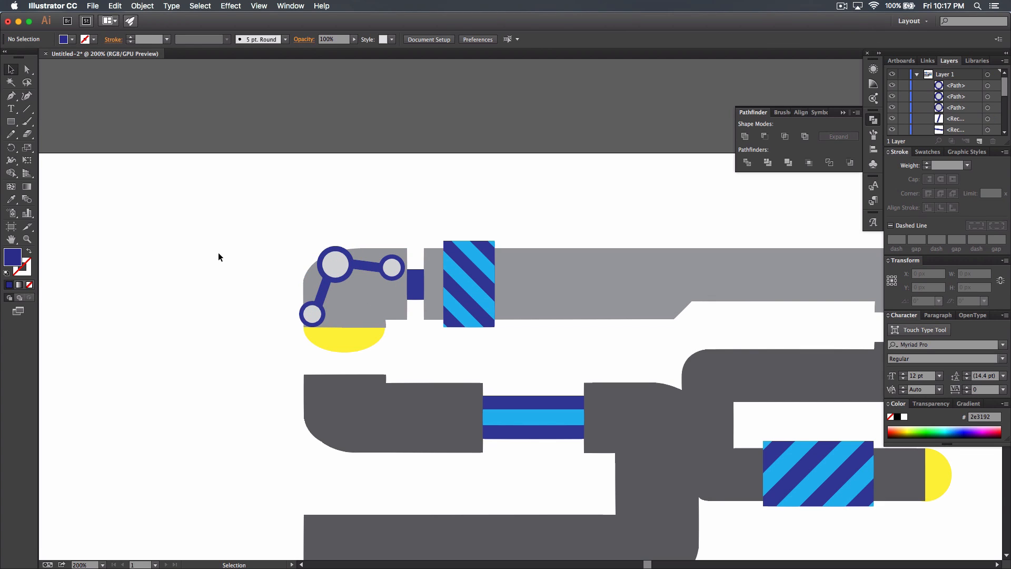
{"action": "key", "text": "super+minus"}
{"action": "key", "text": "super"}
{"action": "scroll", "coordinate": [300, 265], "scroll_direction": "right", "scroll_amount": 6}
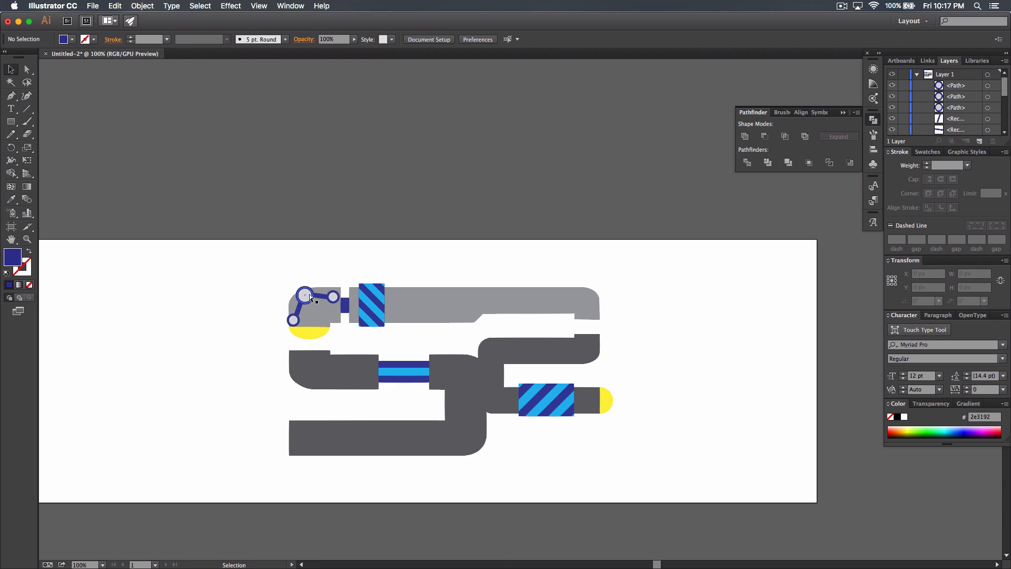
- Group the three ringed circles together with the two dark blue bars that link them
{"action": "key", "text": "super+equal"}
{"action": "scroll", "coordinate": [327, 207], "scroll_direction": "left", "scroll_amount": 1}
{"action": "left_click_drag", "start_coordinate": [327, 208], "coordinate": [593, 197]}
{"action": "left_click", "coordinate": [375, 272], "text": "shift"}
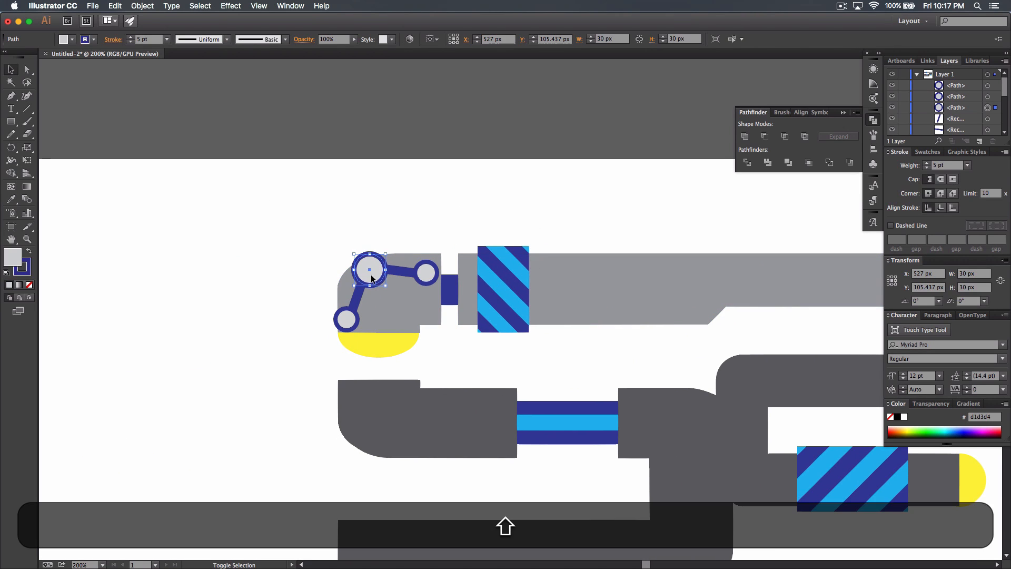
{"action": "left_click", "coordinate": [356, 297], "text": "shift"}
{"action": "left_click", "coordinate": [400, 271], "text": "shift"}
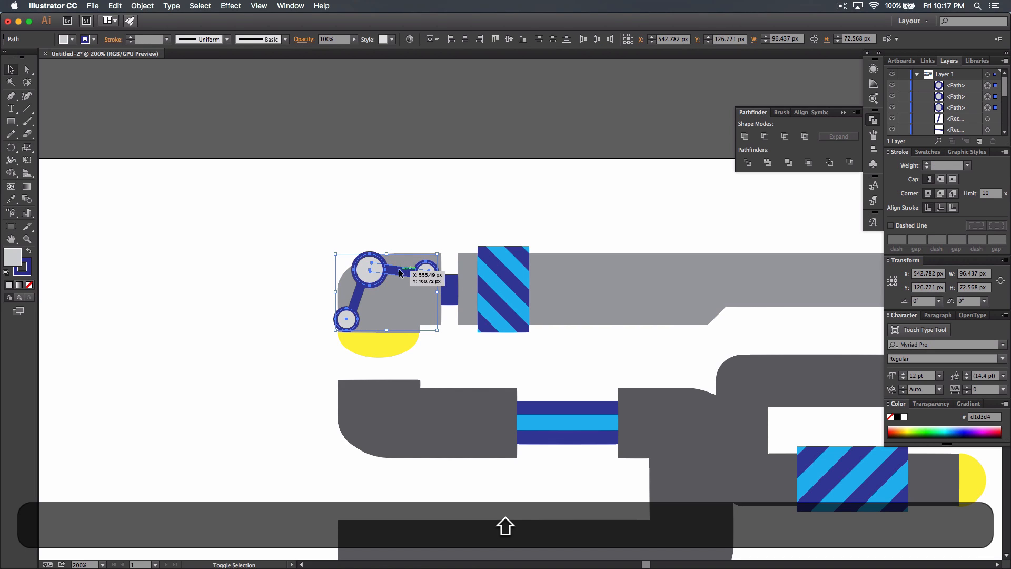
{"action": "right_click", "coordinate": [367, 273]}
{"action": "left_click", "coordinate": [398, 330]}
{"action": "left_click", "coordinate": [269, 311]}
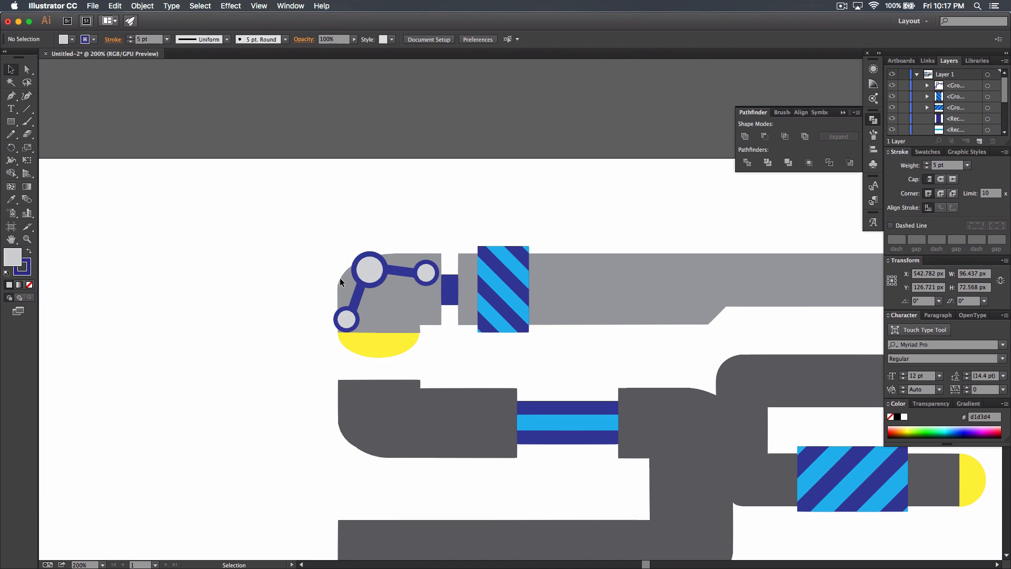
{"action": "left_click", "coordinate": [372, 263]}
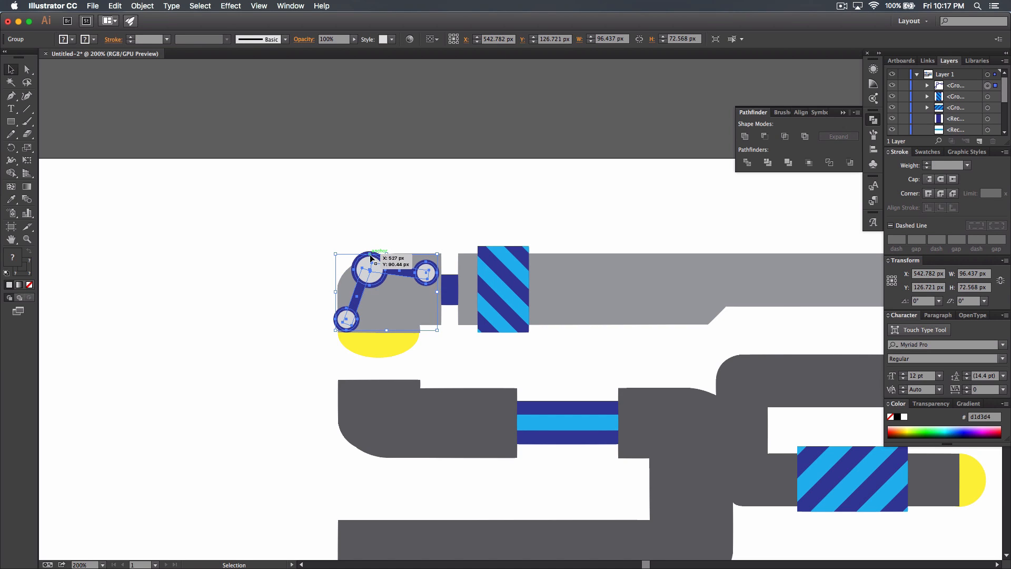
{"action": "left_click_drag", "start_coordinate": [371, 275], "coordinate": [727, 276]}
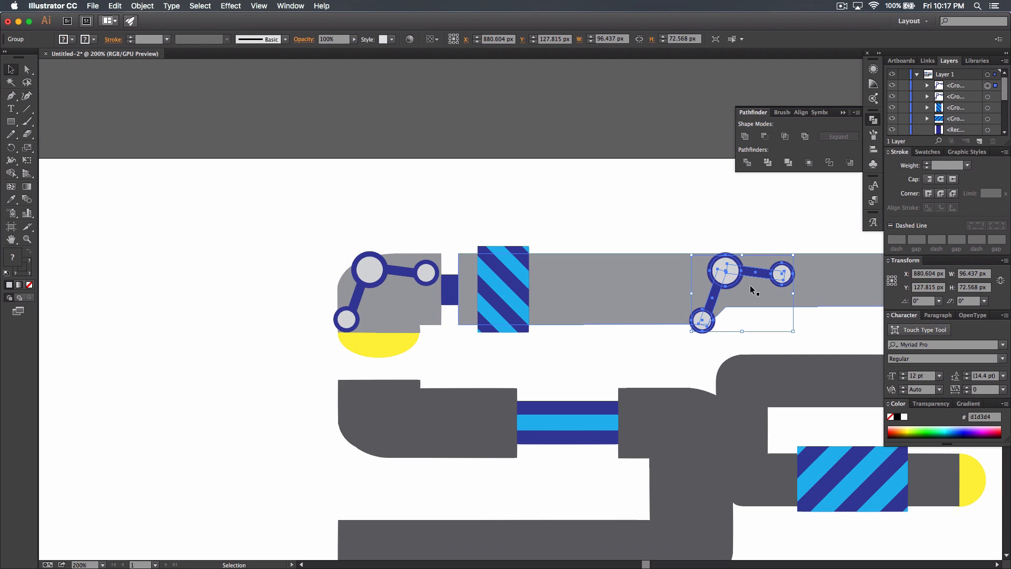
{"action": "key", "text": "BackSpace"}
- Draw a narrow vertical cyan #00aeef bar without stroke just before the upper striped block, extending slightly above and below the grey bar
{"action": "left_click_drag", "start_coordinate": [526, 203], "coordinate": [311, 91]}
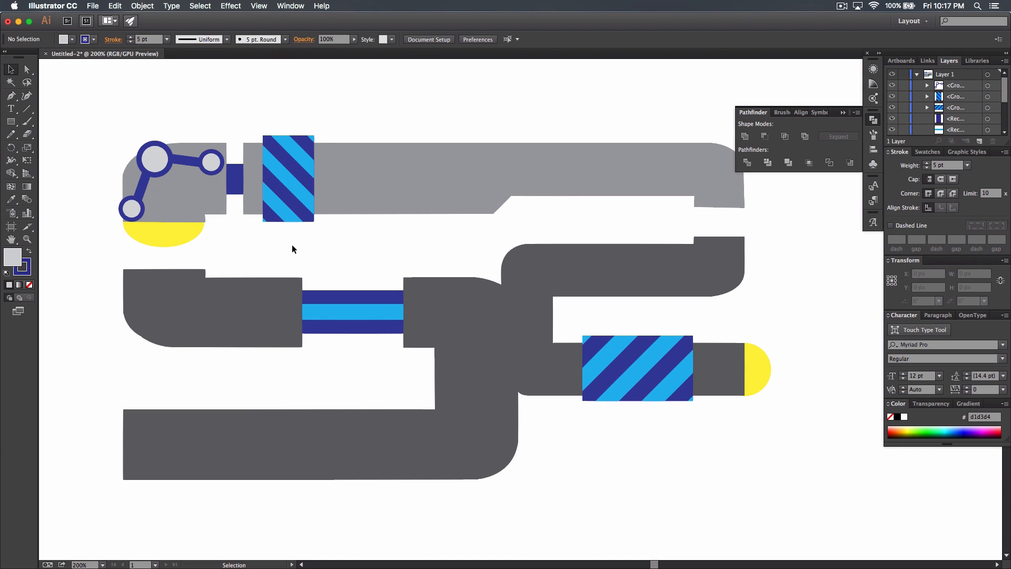
{"action": "key", "text": "space"}
{"action": "left_click_drag", "start_coordinate": [185, 83], "coordinate": [262, 116]}
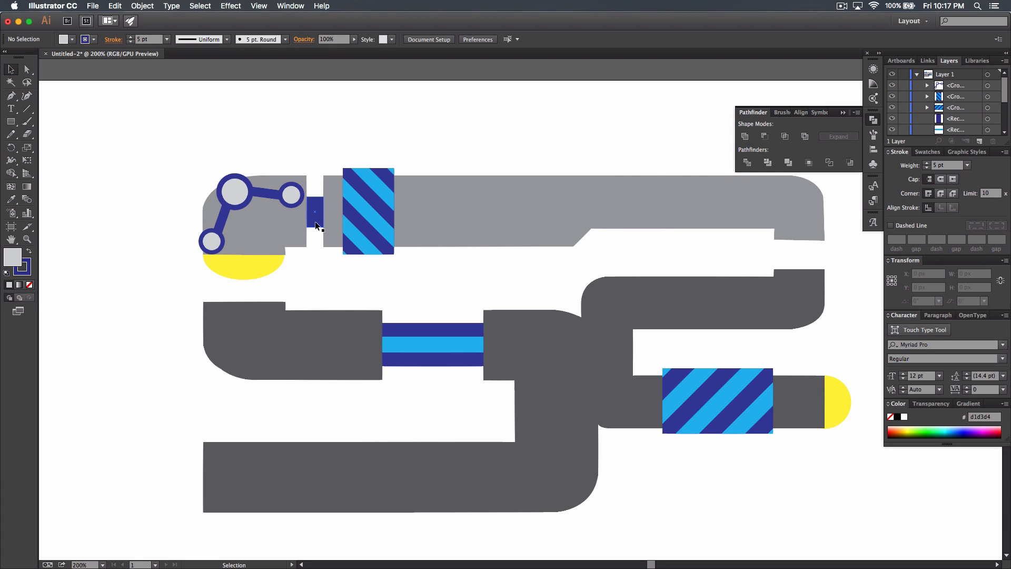
{"action": "left_click", "coordinate": [96, 40]}
{"action": "left_click", "coordinate": [7, 57]}
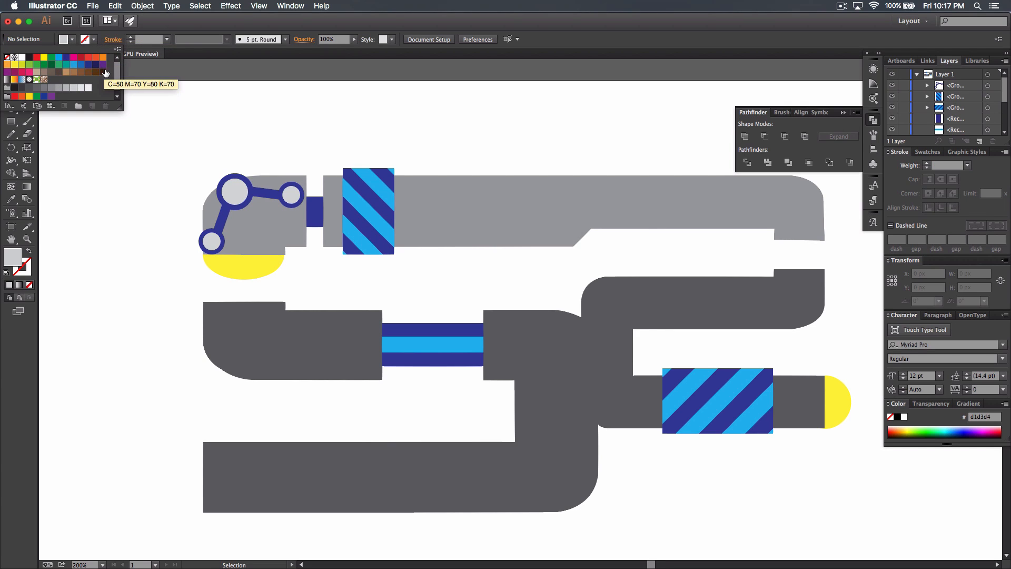
{"action": "left_click", "coordinate": [198, 27]}
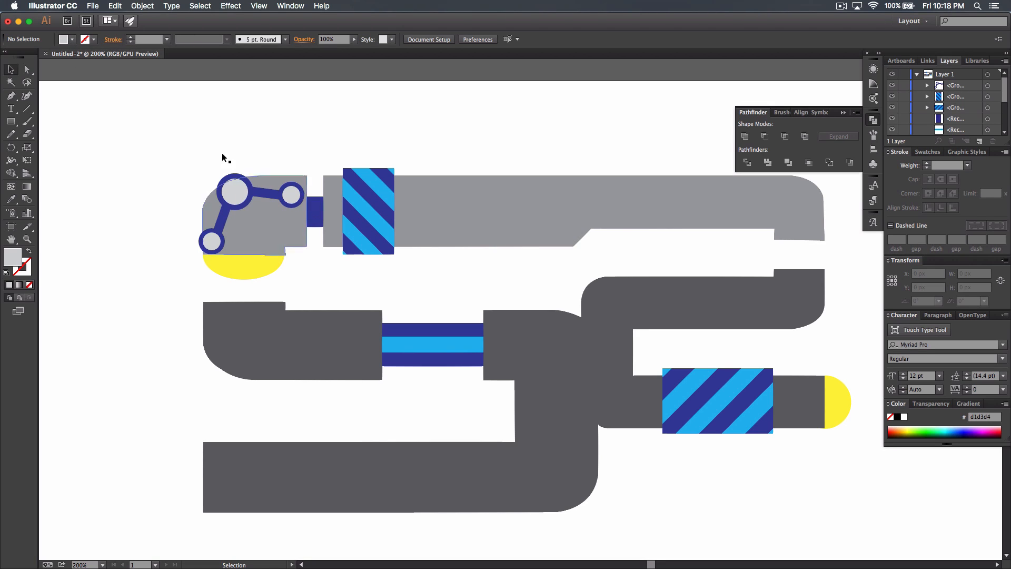
{"action": "left_click", "coordinate": [72, 40]}
{"action": "left_click", "coordinate": [57, 59]}
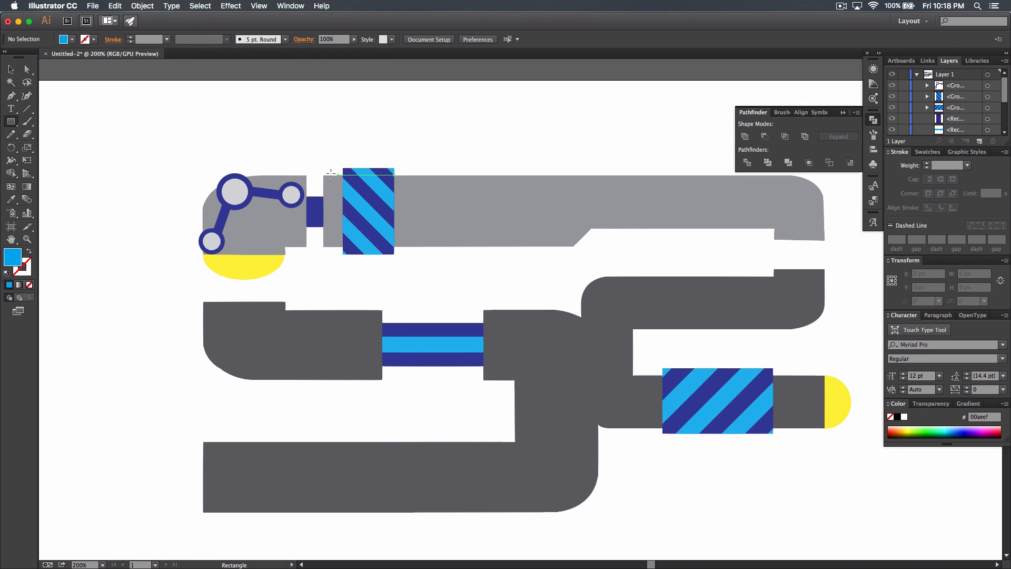
{"action": "left_click_drag", "start_coordinate": [329, 171], "coordinate": [337, 252]}
{"action": "left_click", "coordinate": [10, 69]}
{"action": "left_click", "coordinate": [218, 188]}
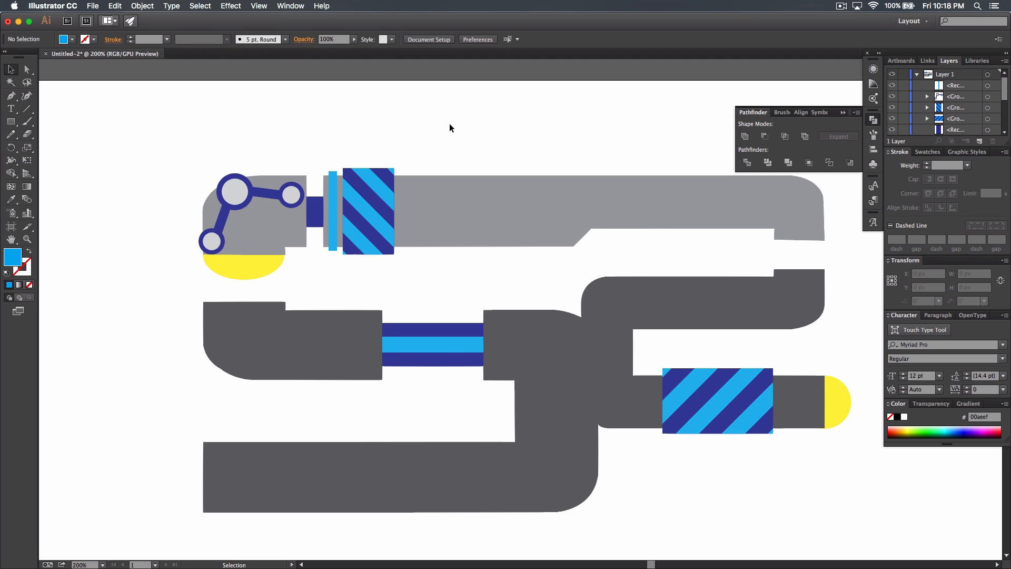
- Draw a closed light grey #d1d3d4 panel with the Pen tool, about 271 px wide, from the upper striped block to a stepped 45° end
{"action": "left_click_drag", "start_coordinate": [456, 122], "coordinate": [399, 119]}
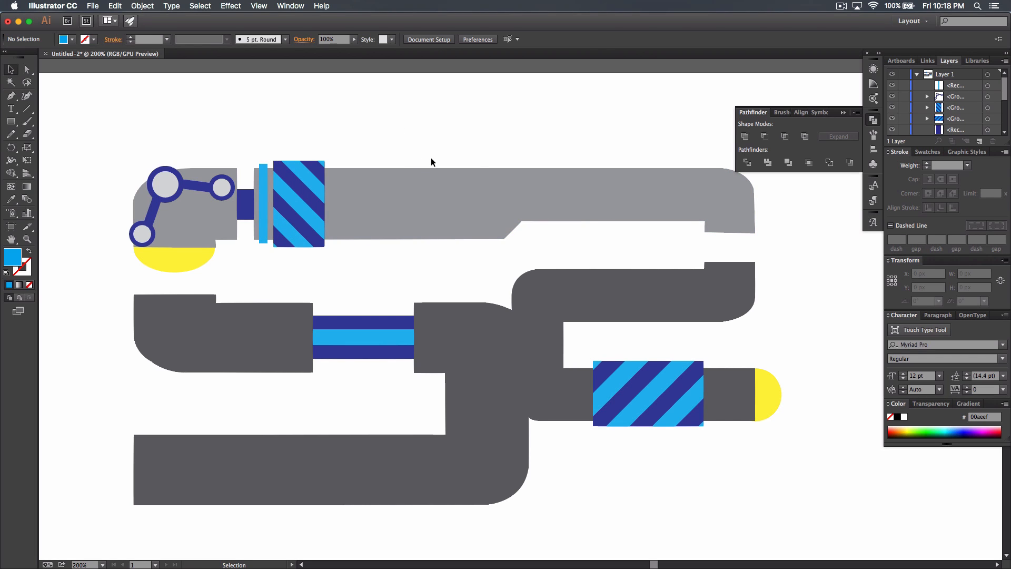
{"action": "left_click_drag", "start_coordinate": [478, 160], "coordinate": [420, 150]}
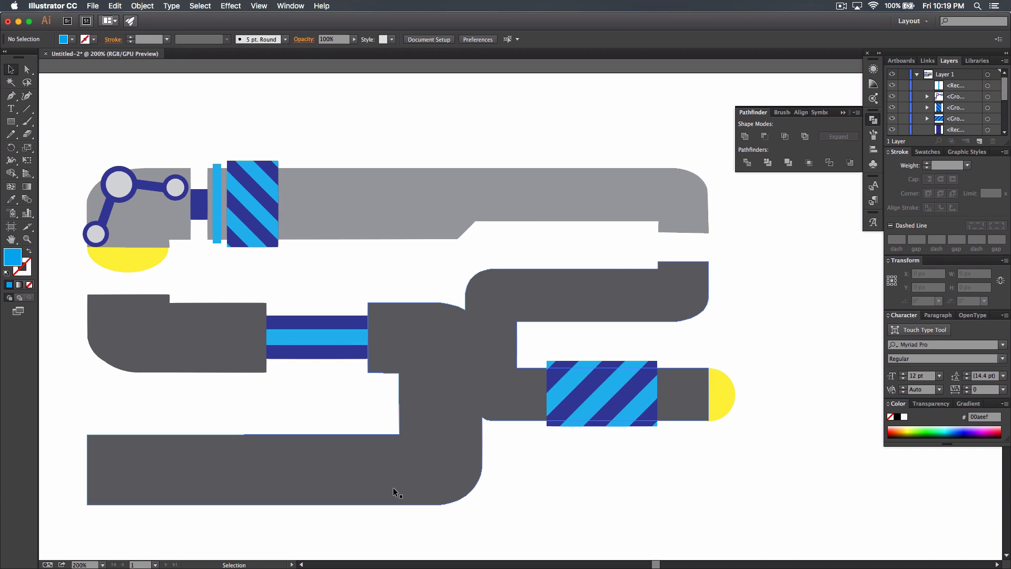
{"action": "left_click", "coordinate": [72, 41]}
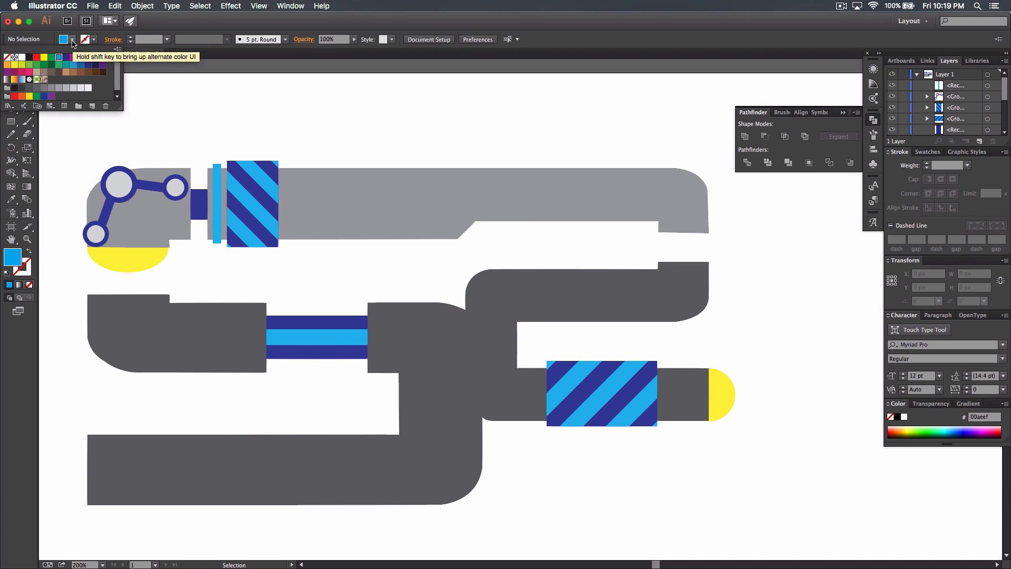
{"action": "left_click", "coordinate": [73, 87]}
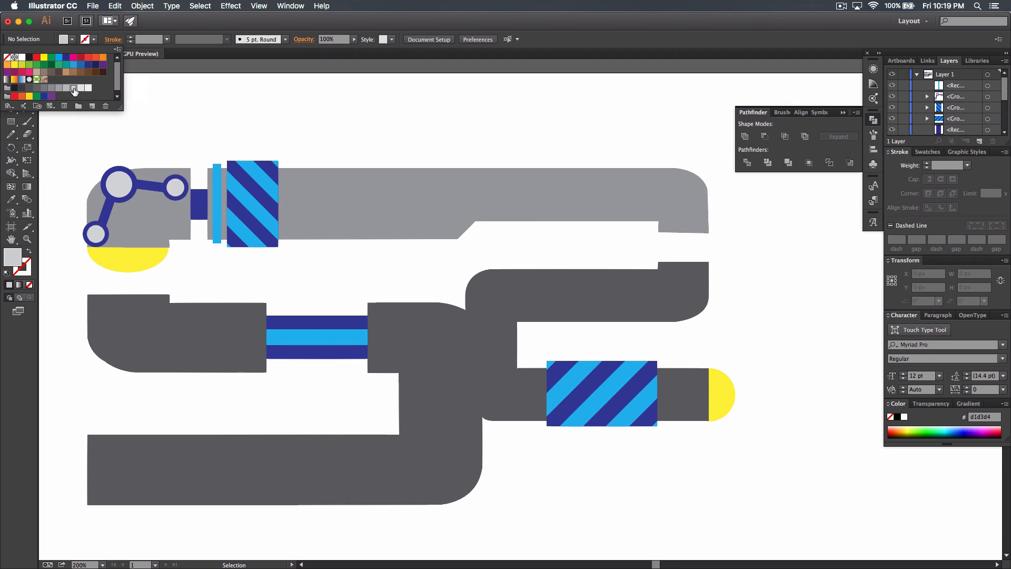
{"action": "left_click", "coordinate": [171, 26]}
{"action": "left_click", "coordinate": [10, 96]}
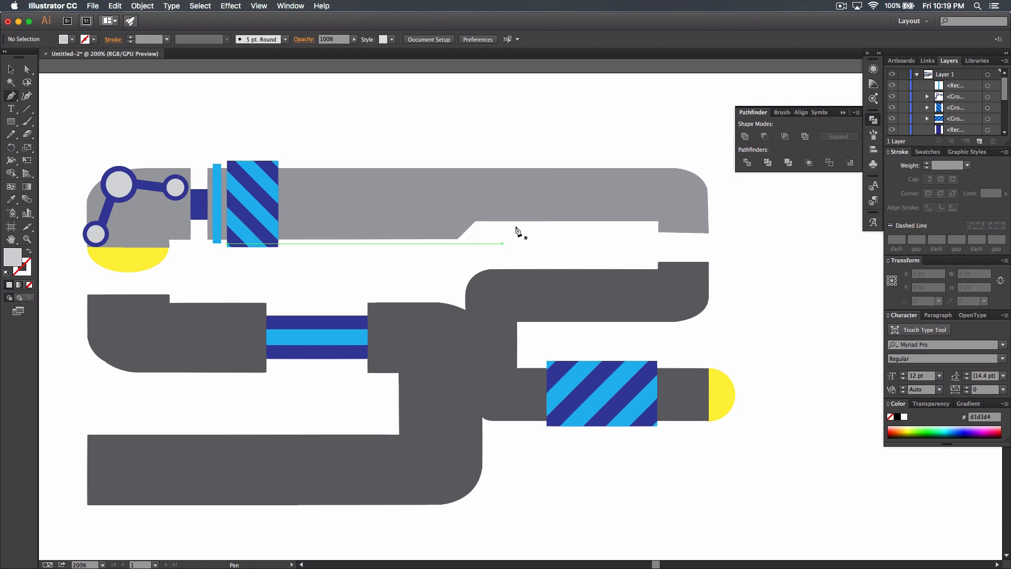
{"action": "left_click", "coordinate": [279, 164]}
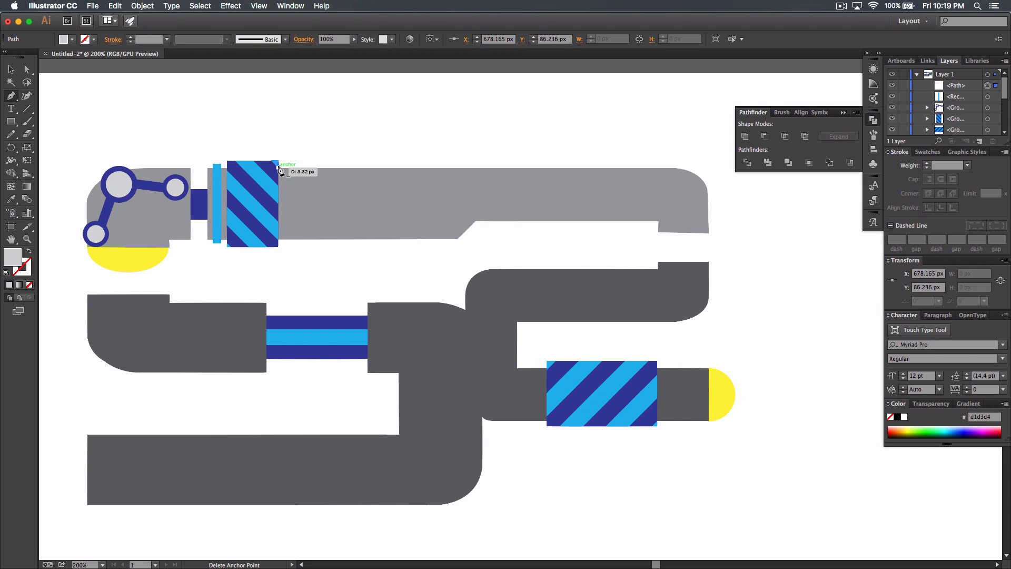
{"action": "left_click", "coordinate": [279, 245]}
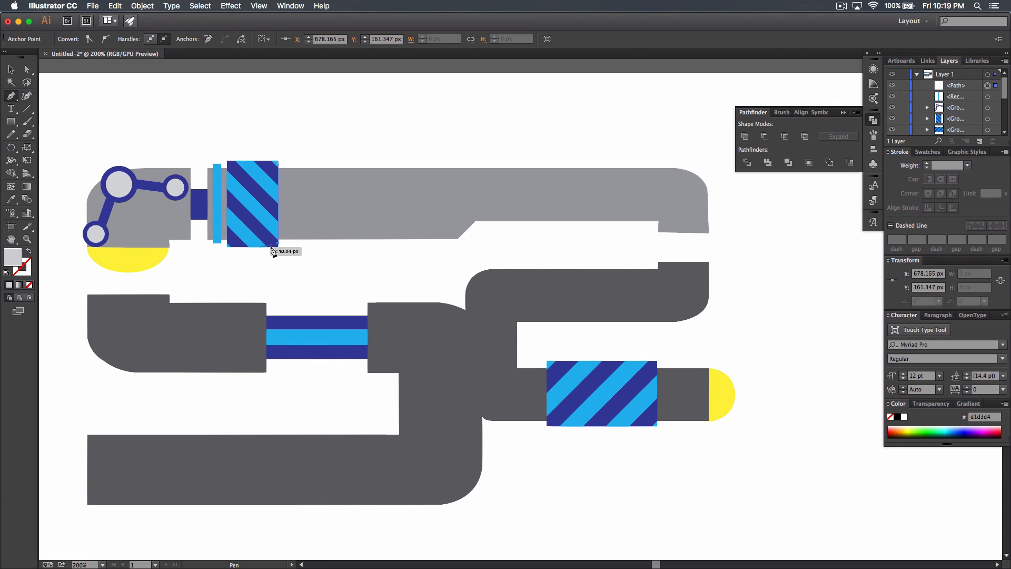
{"action": "key", "text": "shift"}
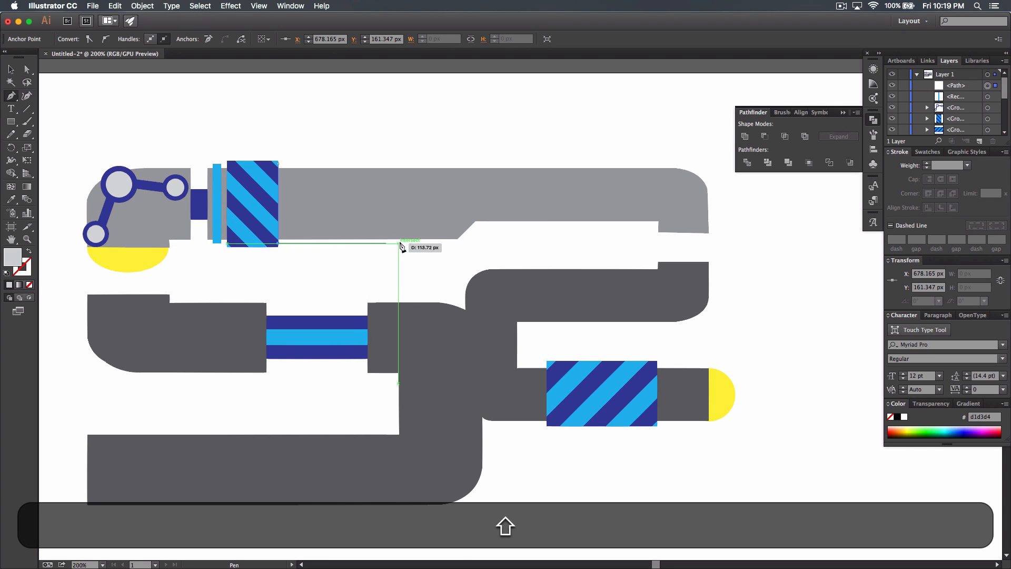
{"action": "left_click", "coordinate": [461, 243], "text": "shift"}
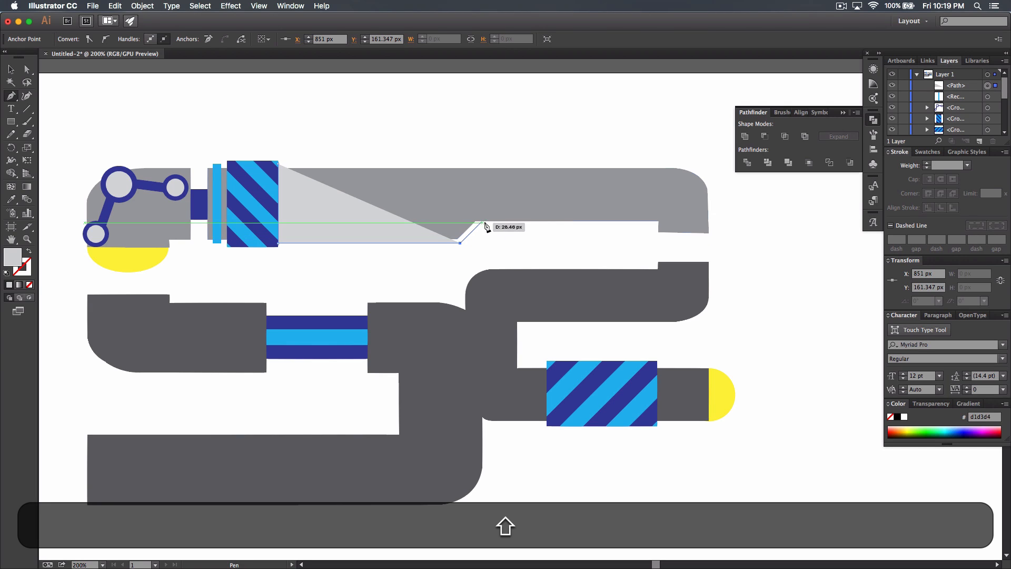
{"action": "left_click", "coordinate": [507, 198], "text": "shift"}
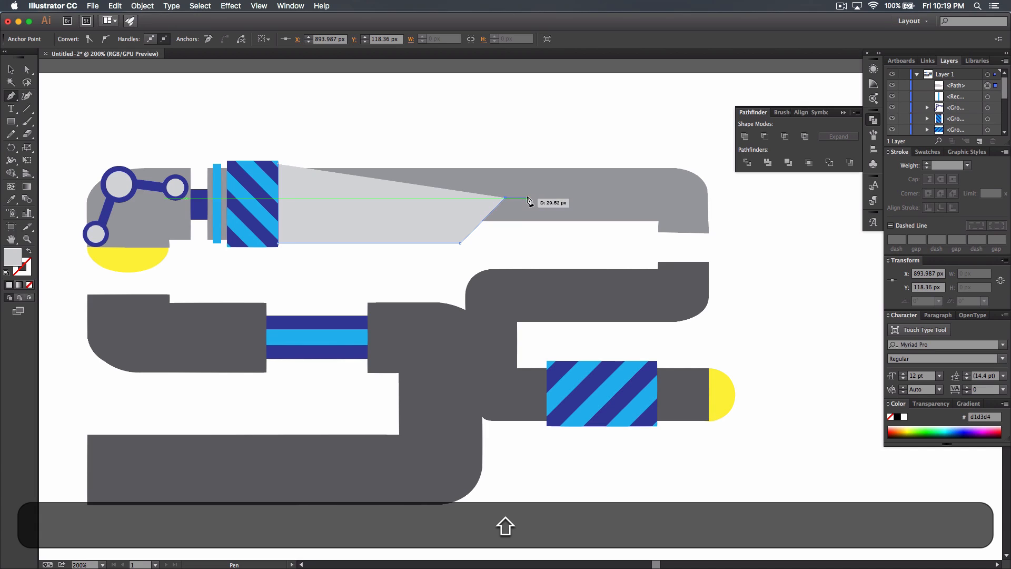
{"action": "left_click", "coordinate": [527, 199]}
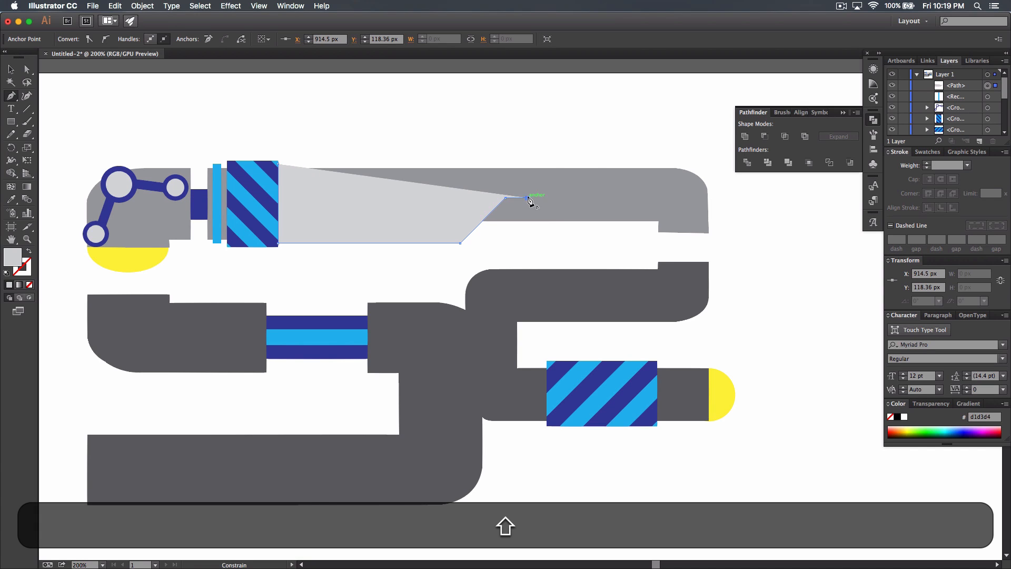
{"action": "left_click", "coordinate": [563, 162], "text": "shift"}
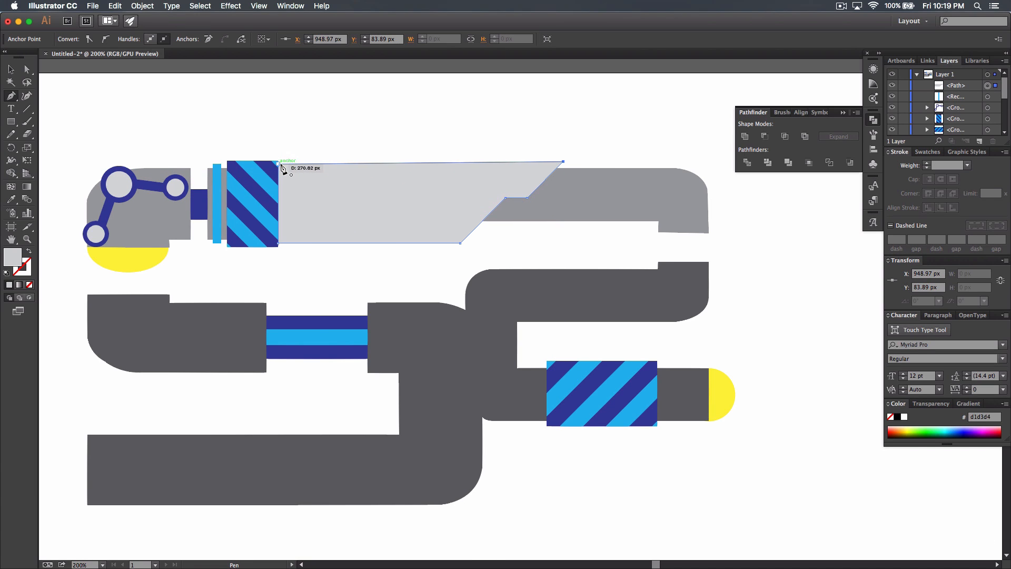
{"action": "left_click", "coordinate": [279, 163]}
- Move the light grey panel's upper-right anchor point down 3 px to level the panel's top edge
{"action": "left_click", "coordinate": [28, 70]}
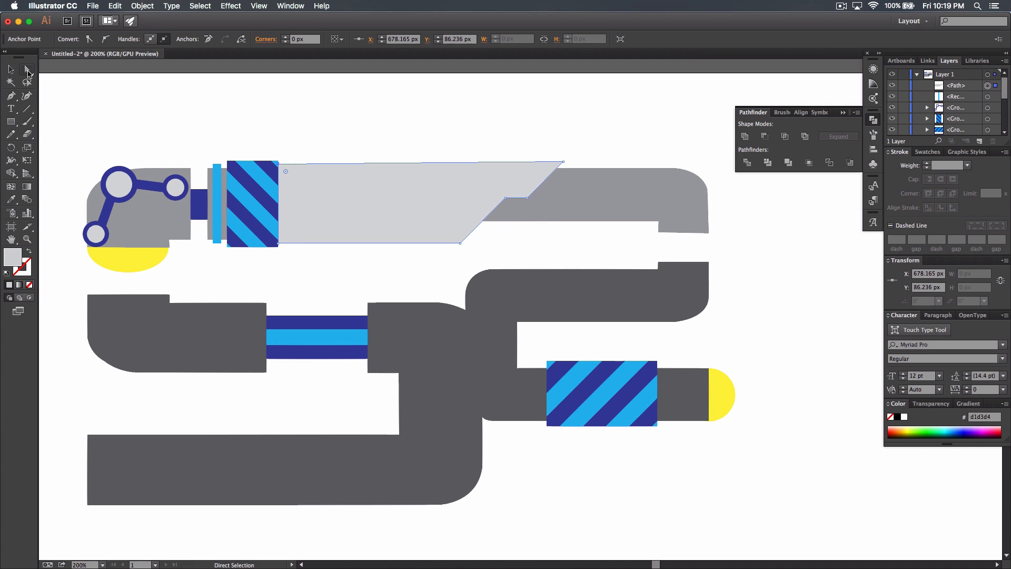
{"action": "left_click", "coordinate": [563, 161]}
{"action": "key", "text": "Down"}
{"action": "key", "text": "Down"}
{"action": "key", "text": "Down"}
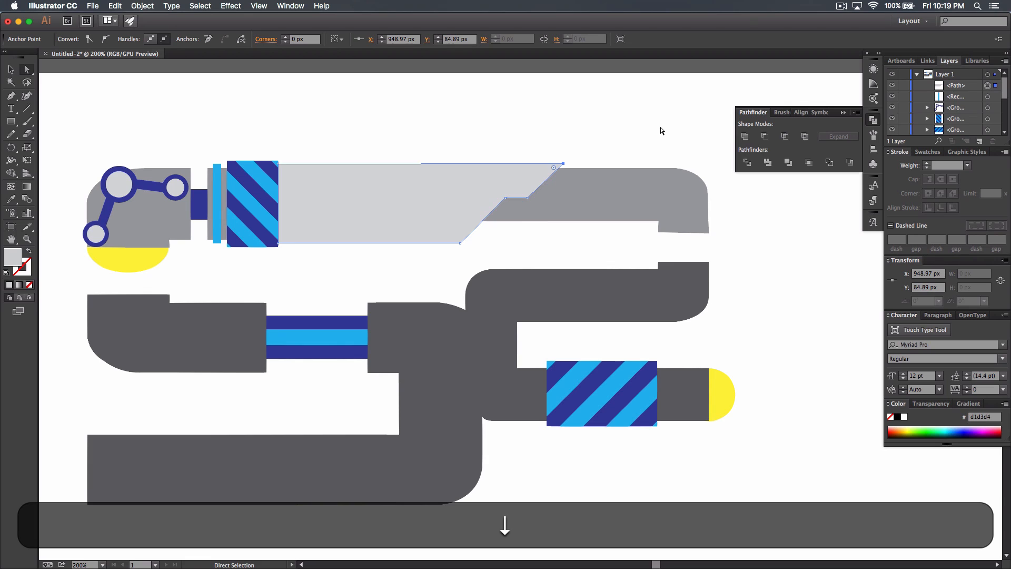
{"action": "key", "text": "Up"}
{"action": "key", "text": "Up"}
{"action": "key", "text": "Down"}
{"action": "left_click", "coordinate": [372, 106]}
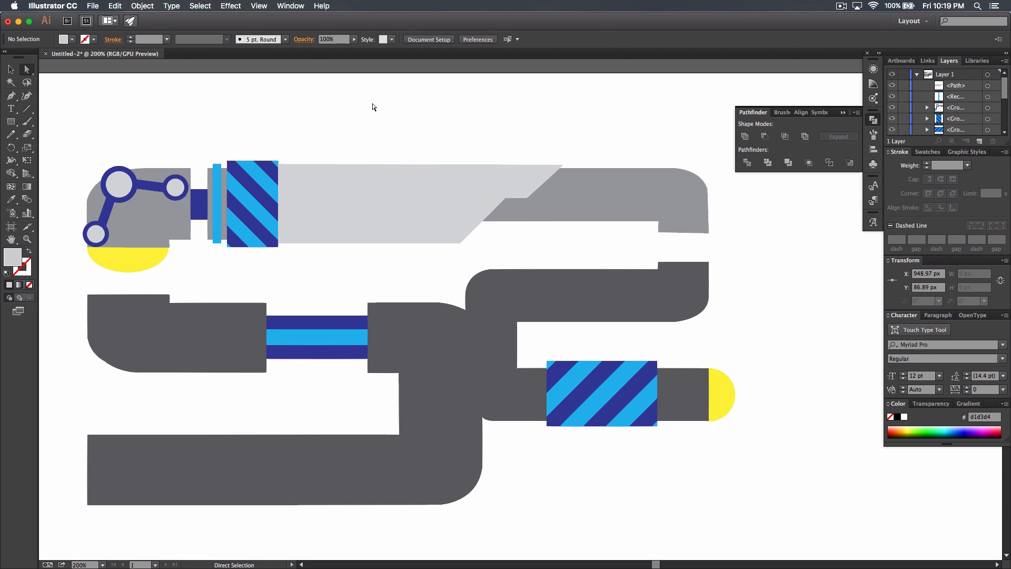
{"action": "key", "text": "v"}
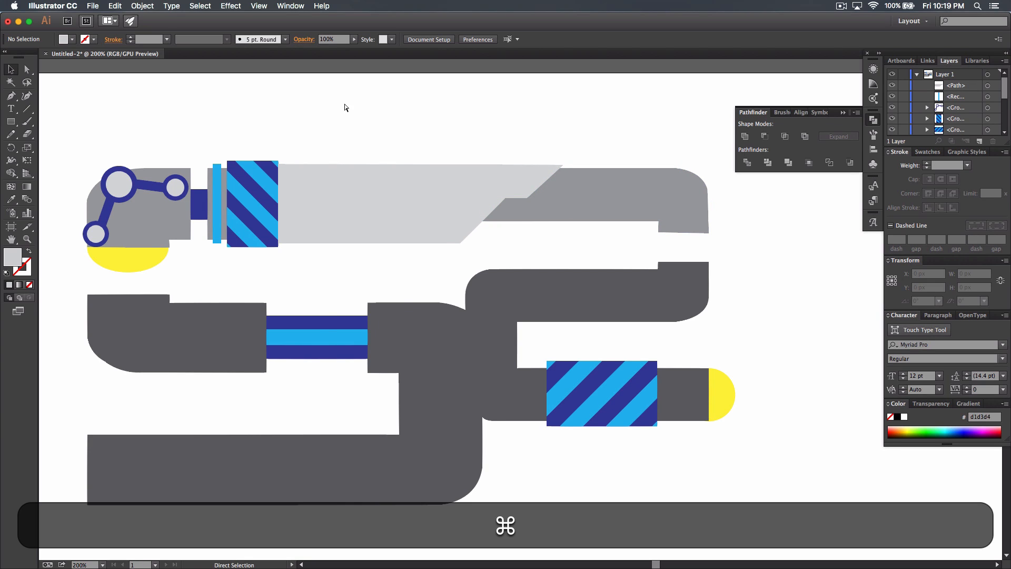
- Duplicate the light grey panel straight down by about 376 px, onto the artboard's bottom edge below the letter design
{"action": "key", "text": "super+minus"}
{"action": "key", "text": "super+minus"}
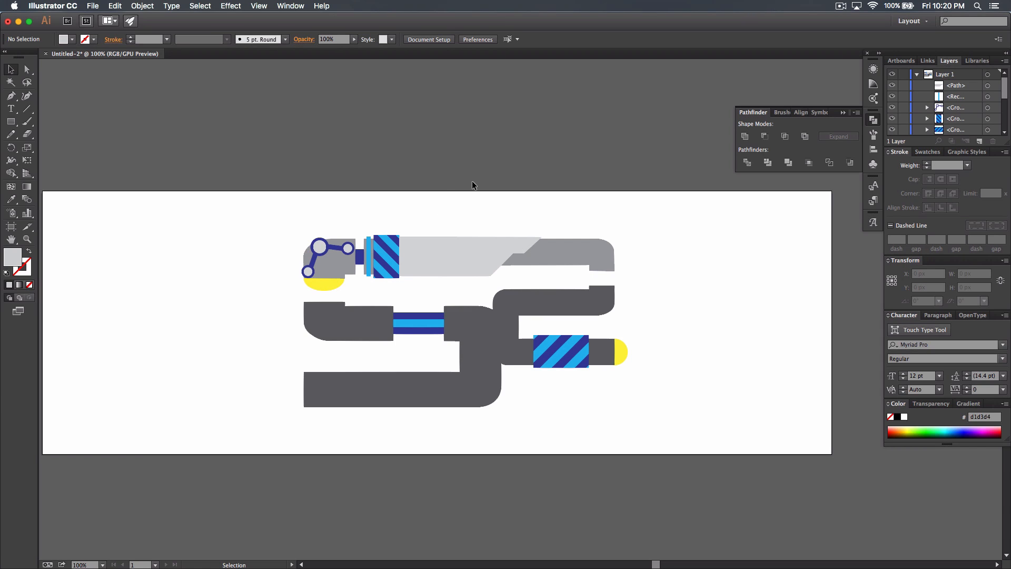
{"action": "key", "text": "space"}
{"action": "left_click_drag", "start_coordinate": [470, 169], "coordinate": [453, 115]}
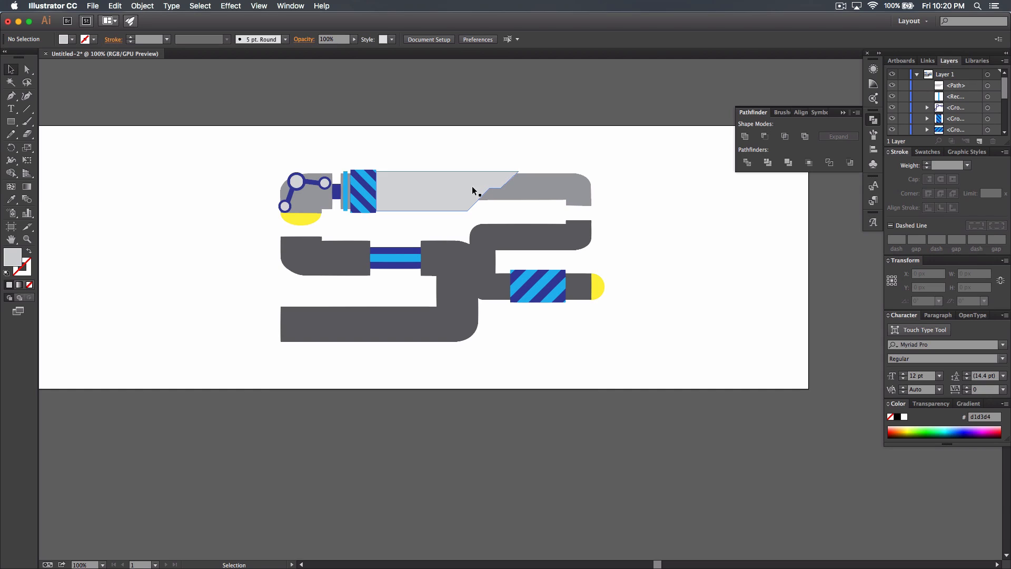
{"action": "left_click", "coordinate": [440, 182]}
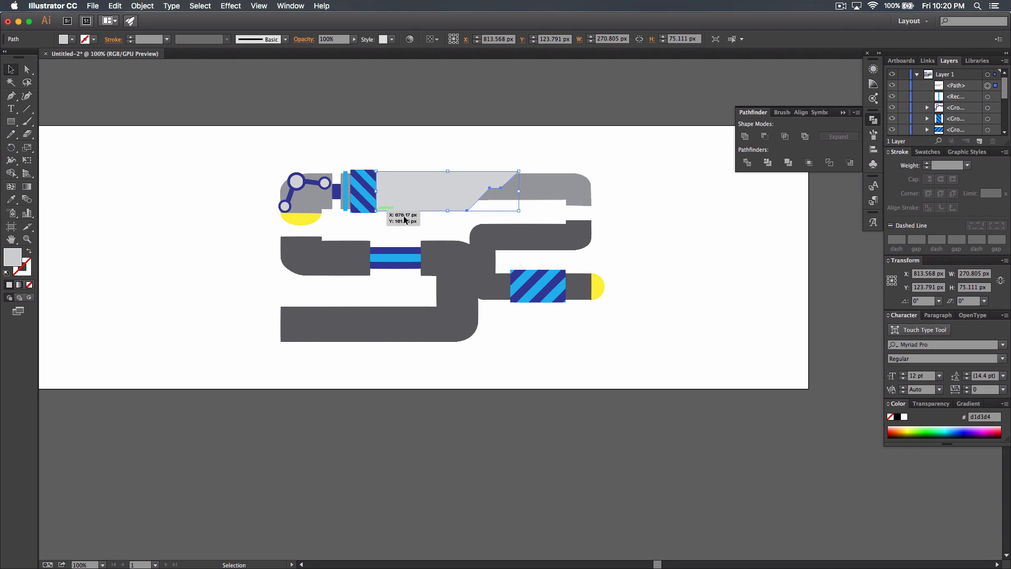
{"action": "key", "text": "alt"}
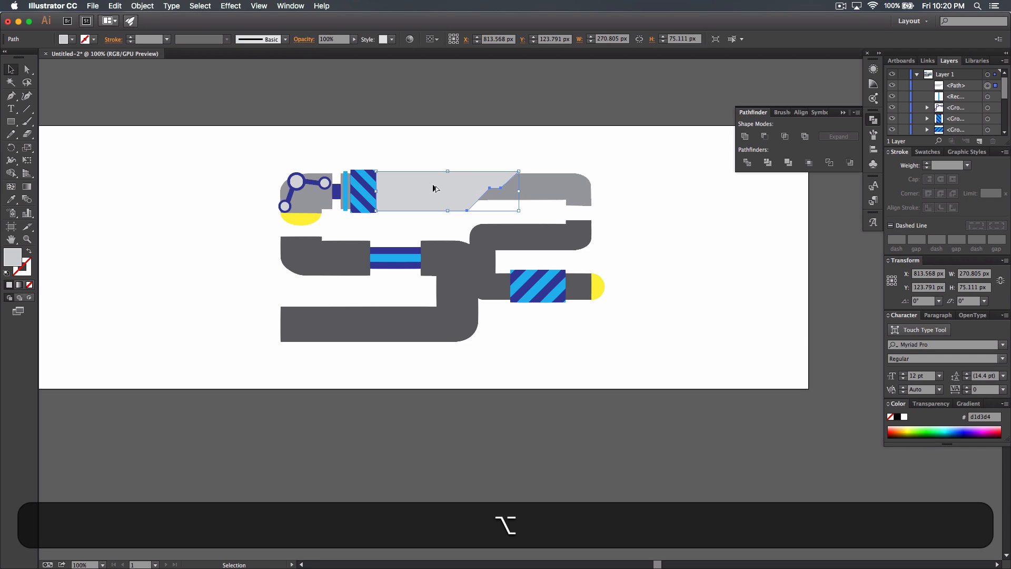
{"action": "key", "text": "shift"}
{"action": "left_click_drag", "start_coordinate": [430, 188], "coordinate": [430, 386]}
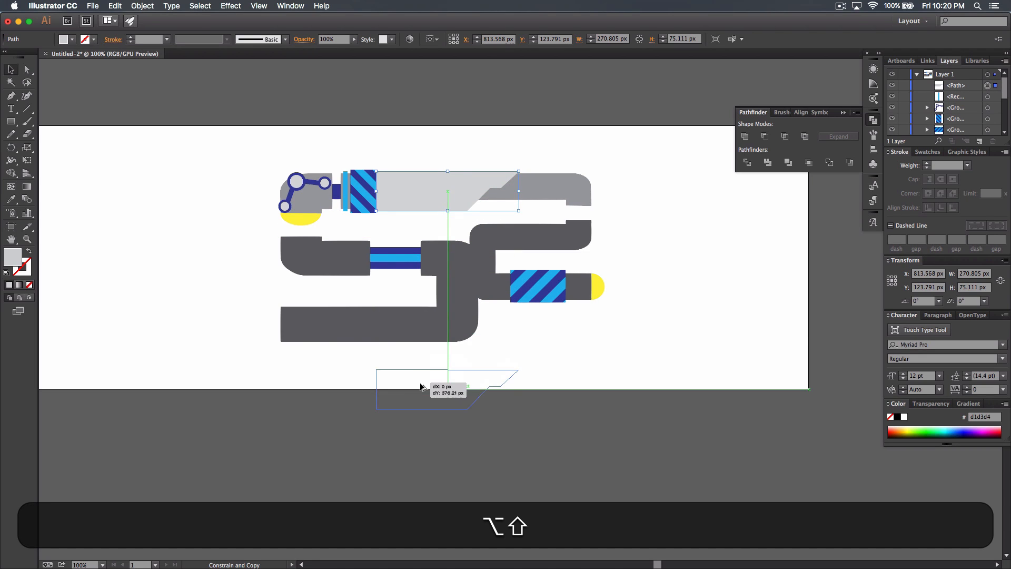
{"action": "scroll", "coordinate": [579, 363], "scroll_direction": "down", "scroll_amount": 3}
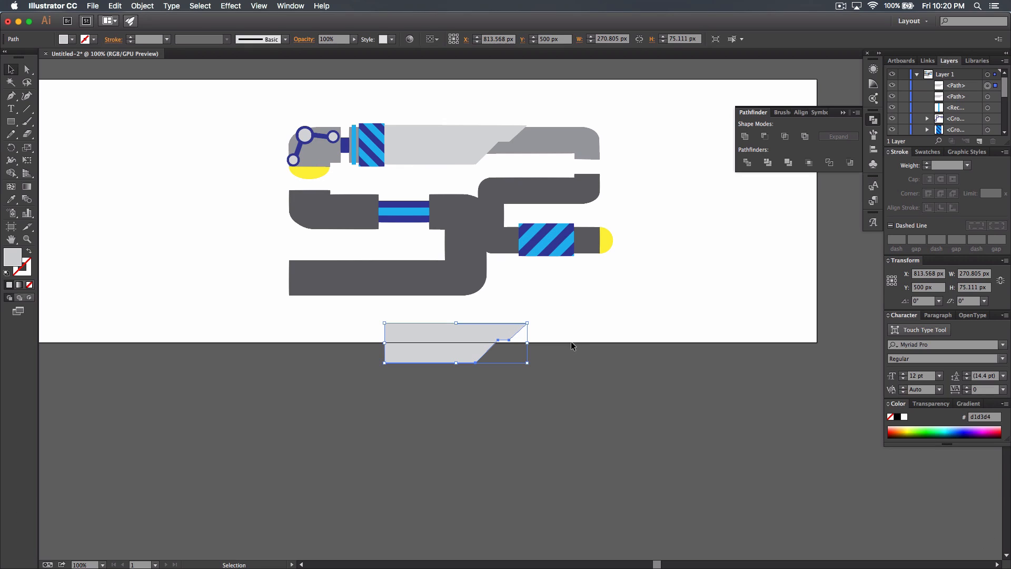
{"action": "key", "text": "super+equal"}
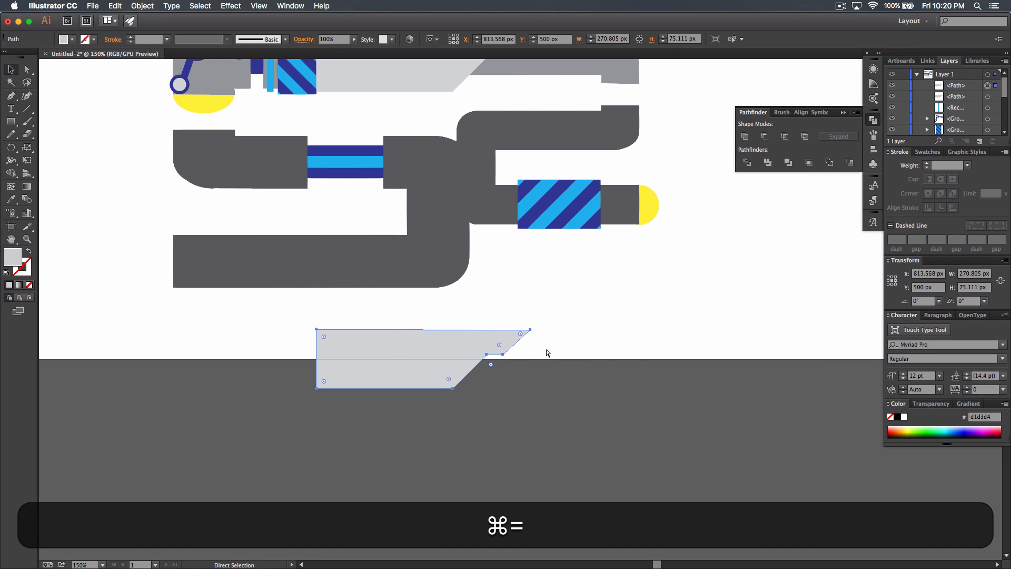
{"action": "key", "text": "super"}
{"action": "scroll", "coordinate": [632, 316], "scroll_direction": "up", "scroll_amount": 1}
{"action": "scroll", "coordinate": [632, 316], "scroll_direction": "right", "scroll_amount": 2}
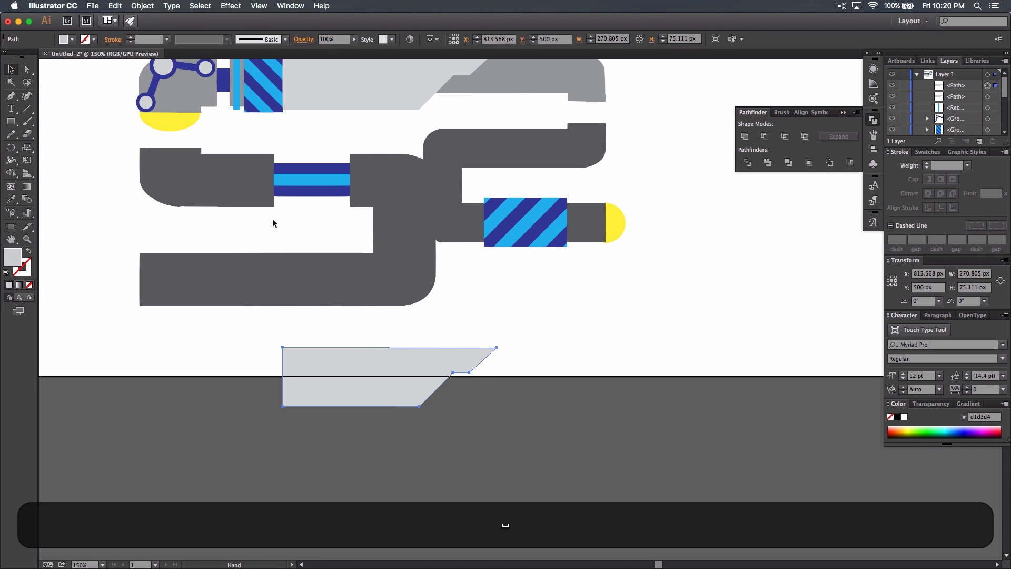
{"action": "key", "text": "m"}
{"action": "left_click", "coordinate": [71, 39]}
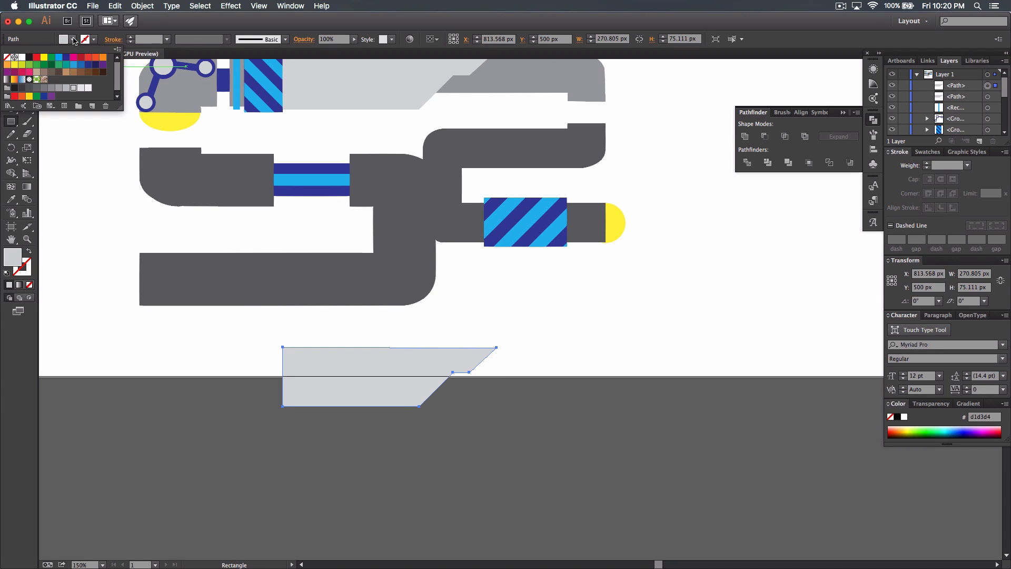
{"action": "left_click", "coordinate": [73, 56]}
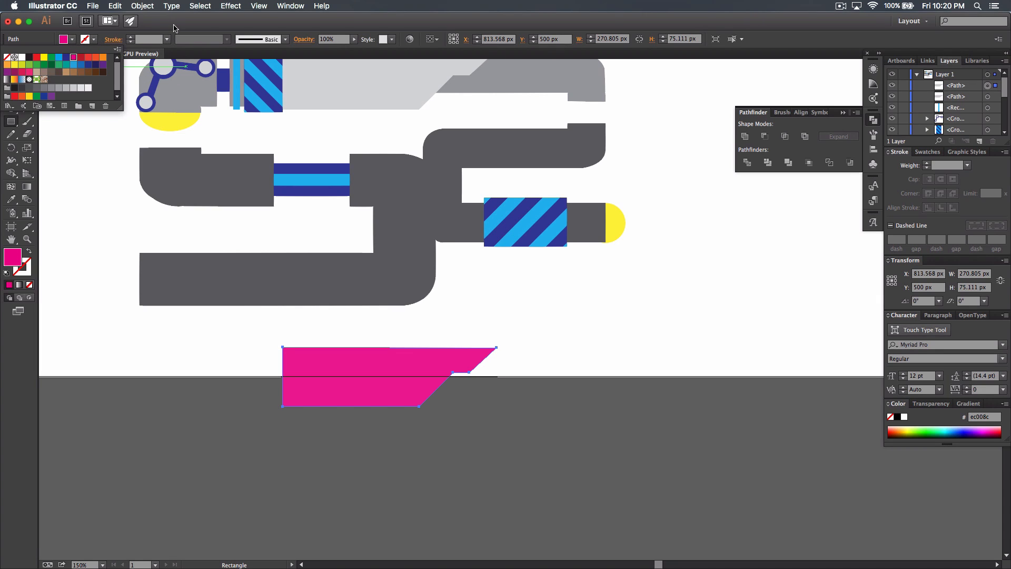
{"action": "key", "text": "super+z"}
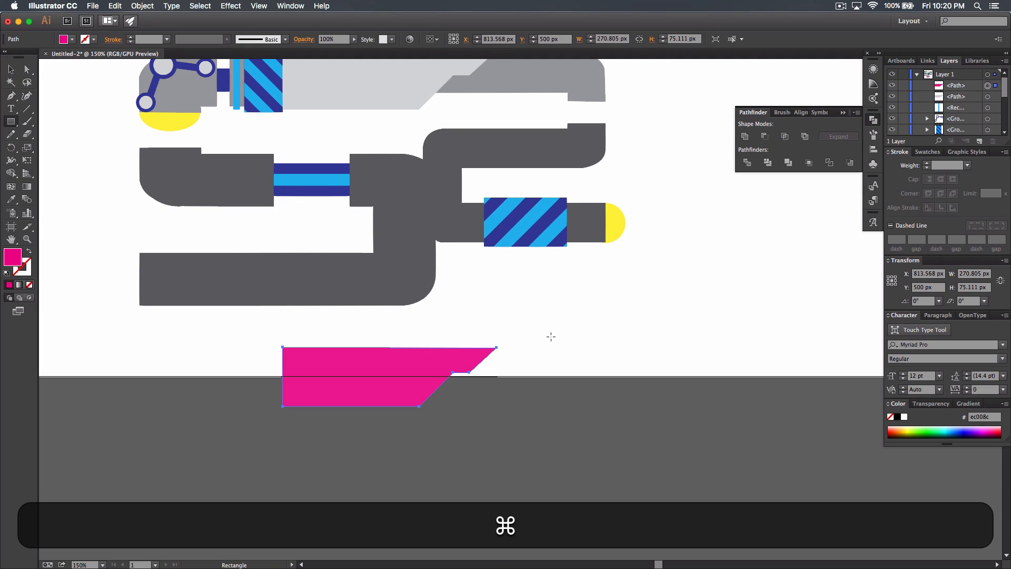
{"action": "key", "text": "super+z"}
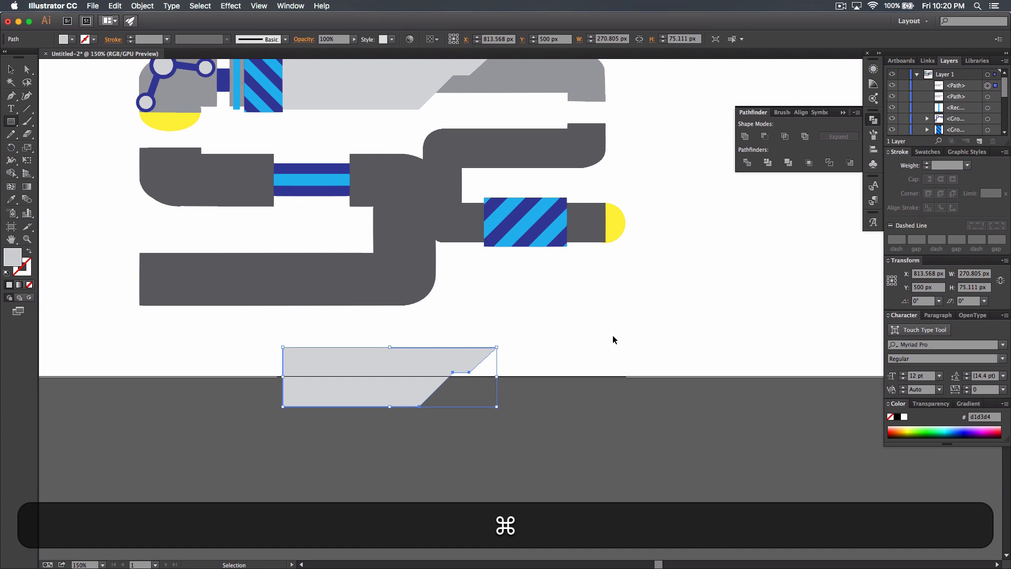
- Draw a vertical magenta #ec008c rectangle without stroke, about 31 by 135 px, beside the duplicated light grey panel
{"action": "left_click", "coordinate": [612, 336], "text": "super"}
{"action": "left_click", "coordinate": [72, 39]}
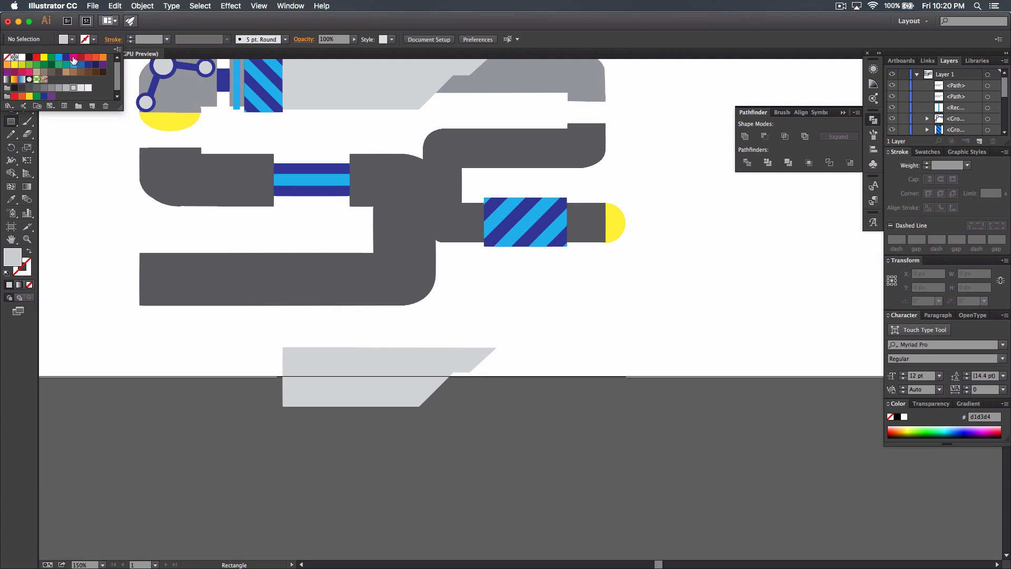
{"action": "left_click", "coordinate": [73, 57]}
{"action": "left_click", "coordinate": [393, 24]}
{"action": "left_click_drag", "start_coordinate": [621, 319], "coordinate": [646, 425]}
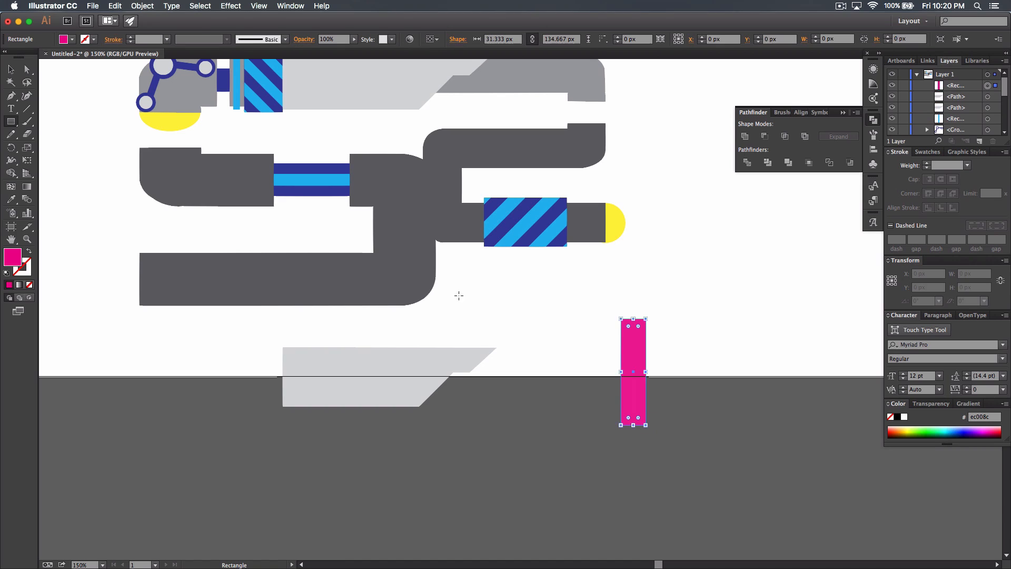
- Slant the magenta rectangle into a diagonal bar by moving its two upper anchor points about 147 px to the left
{"action": "left_click", "coordinate": [24, 72]}
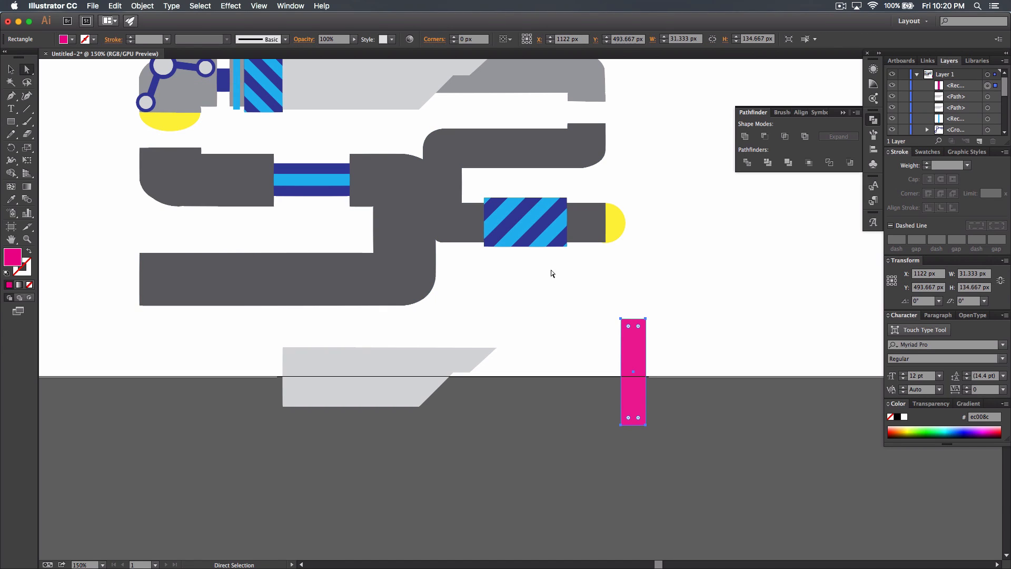
{"action": "left_click", "coordinate": [623, 320]}
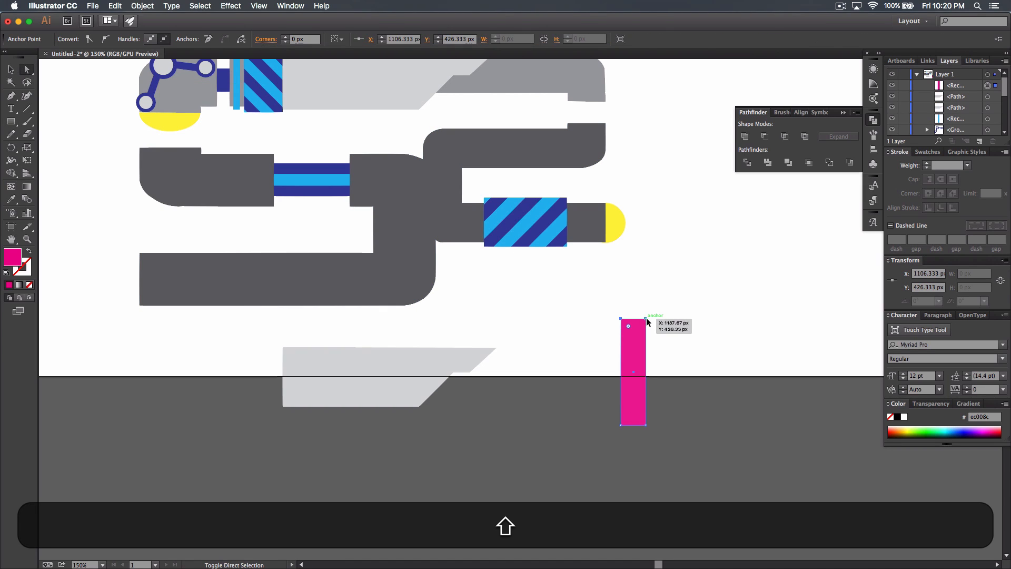
{"action": "left_click", "coordinate": [646, 319], "text": "shift"}
{"action": "left_click_drag", "start_coordinate": [646, 319], "coordinate": [531, 321]}
{"action": "left_click", "coordinate": [10, 69]}
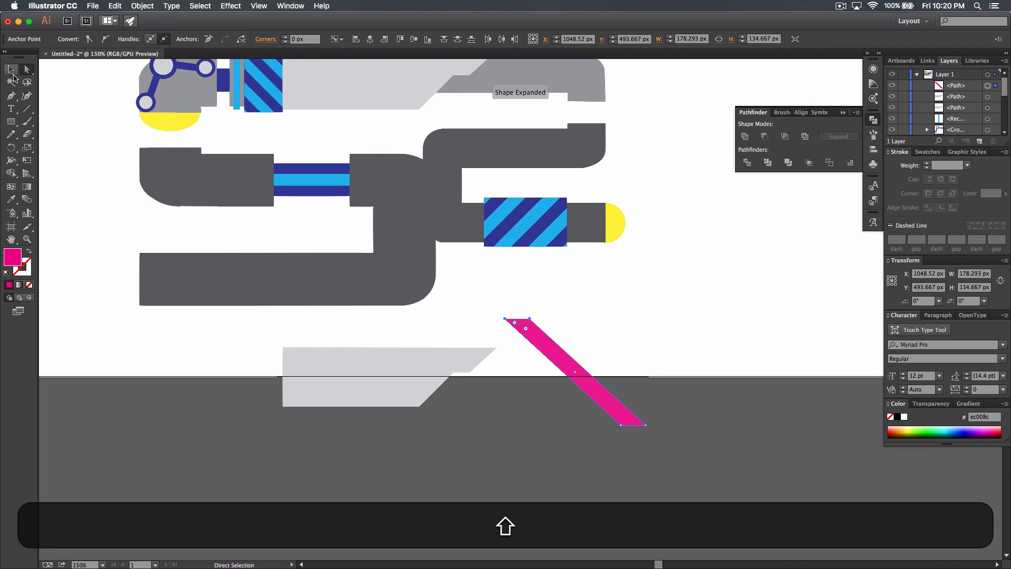
{"action": "left_click", "coordinate": [549, 348]}
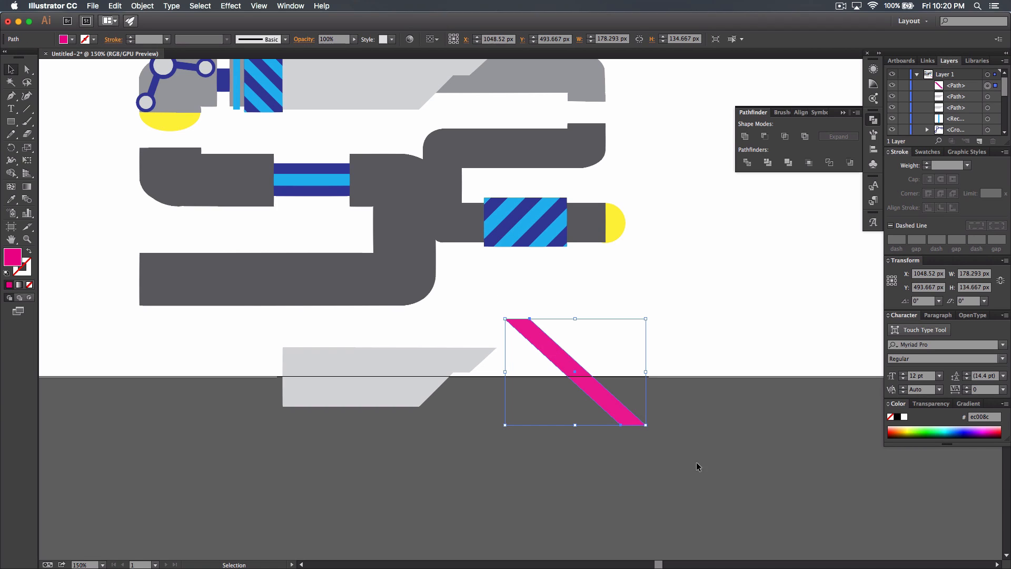
{"action": "left_click", "coordinate": [462, 330]}
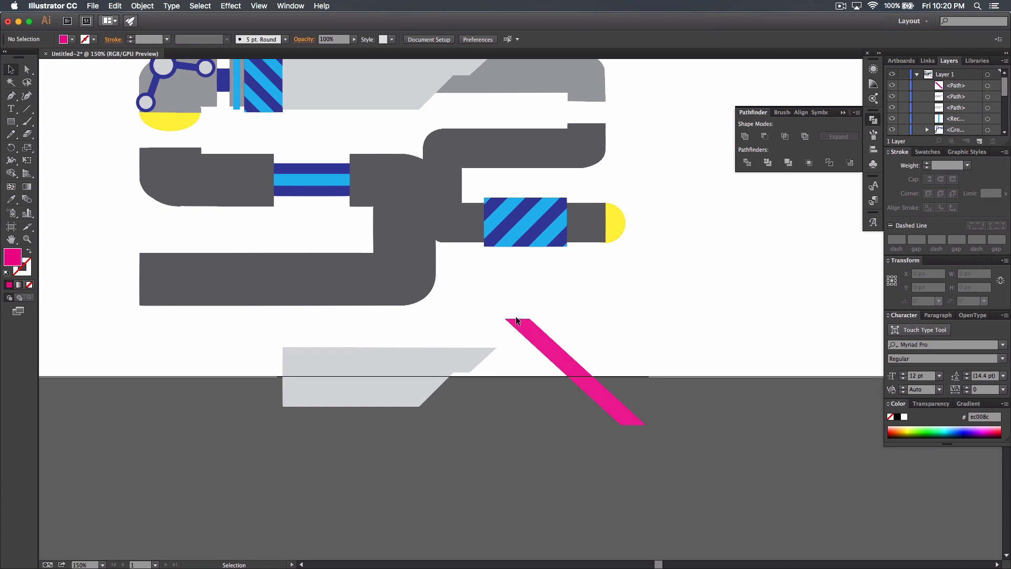
- Duplicate the slanted magenta bar horizontally and repeat with the pair to make four evenly spaced diagonal stripes
{"action": "left_click", "coordinate": [548, 347]}
{"action": "key", "text": "alt"}
{"action": "key", "text": "shift"}
{"action": "left_click_drag", "start_coordinate": [550, 352], "coordinate": [599, 354]}
{"action": "left_click", "coordinate": [711, 326]}
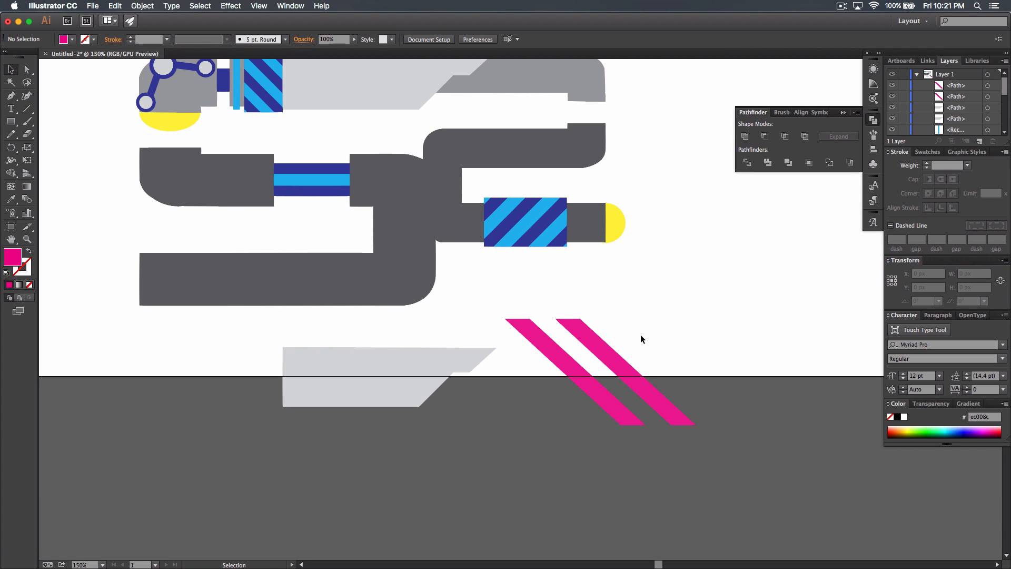
{"action": "mouse_move", "coordinate": [653, 325]}
{"action": "left_mouse_down"}
{"action": "mouse_move", "coordinate": [601, 328]}
{"action": "mouse_move", "coordinate": [527, 363]}
{"action": "mouse_move", "coordinate": [663, 332]}
{"action": "left_mouse_up"}
{"action": "key", "text": "alt"}
{"action": "key", "text": "shift"}
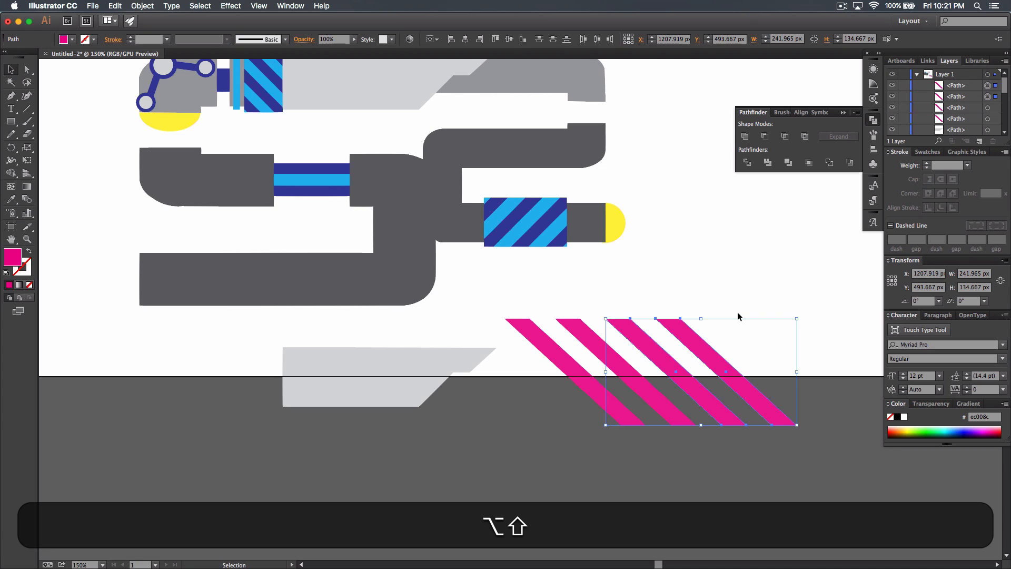
{"action": "left_click", "coordinate": [737, 314]}
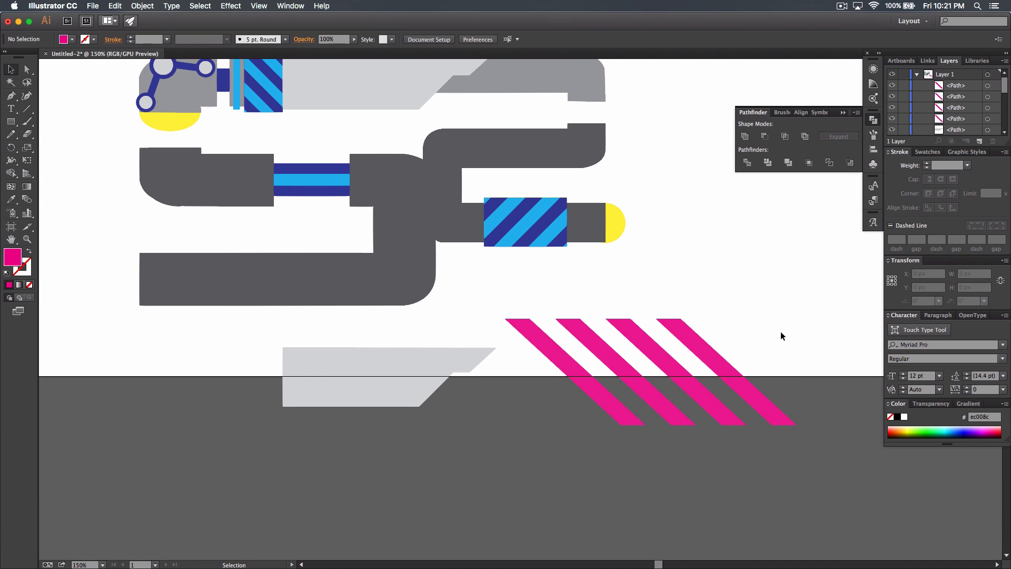
- Scale the four magenta stripes down to about two-thirds and place their upper ends over the duplicated panel's lower edge
{"action": "left_click_drag", "start_coordinate": [786, 326], "coordinate": [571, 422]}
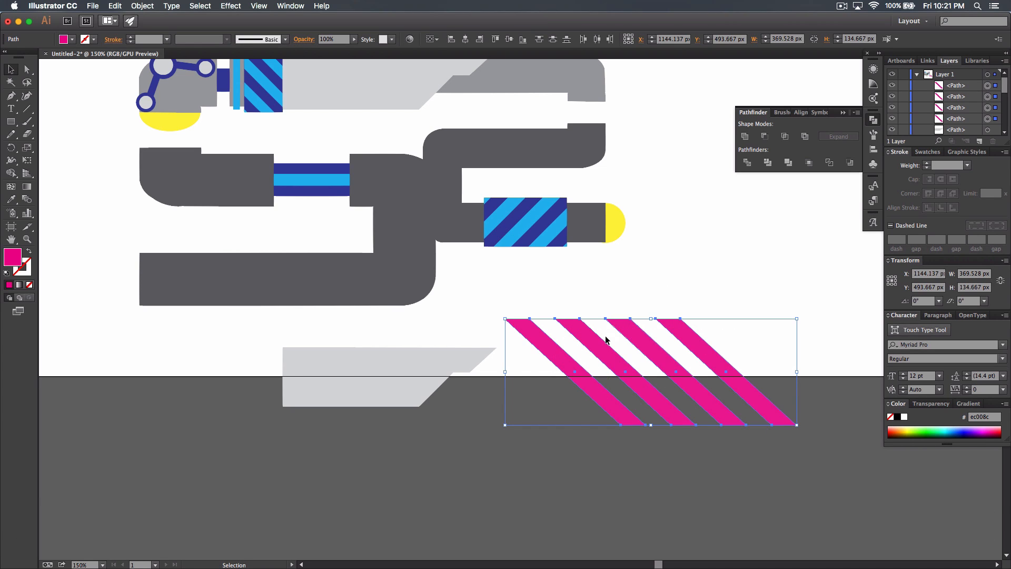
{"action": "mouse_move", "coordinate": [590, 358]}
{"action": "left_mouse_down"}
{"action": "mouse_move", "coordinate": [379, 425]}
{"action": "mouse_move", "coordinate": [605, 405]}
{"action": "mouse_move", "coordinate": [619, 358]}
{"action": "mouse_move", "coordinate": [594, 340]}
{"action": "left_mouse_up"}
{"action": "left_click_drag", "start_coordinate": [797, 426], "coordinate": [694, 396]}
{"action": "left_click_drag", "start_coordinate": [633, 345], "coordinate": [420, 420]}
{"action": "left_click", "coordinate": [523, 437]}
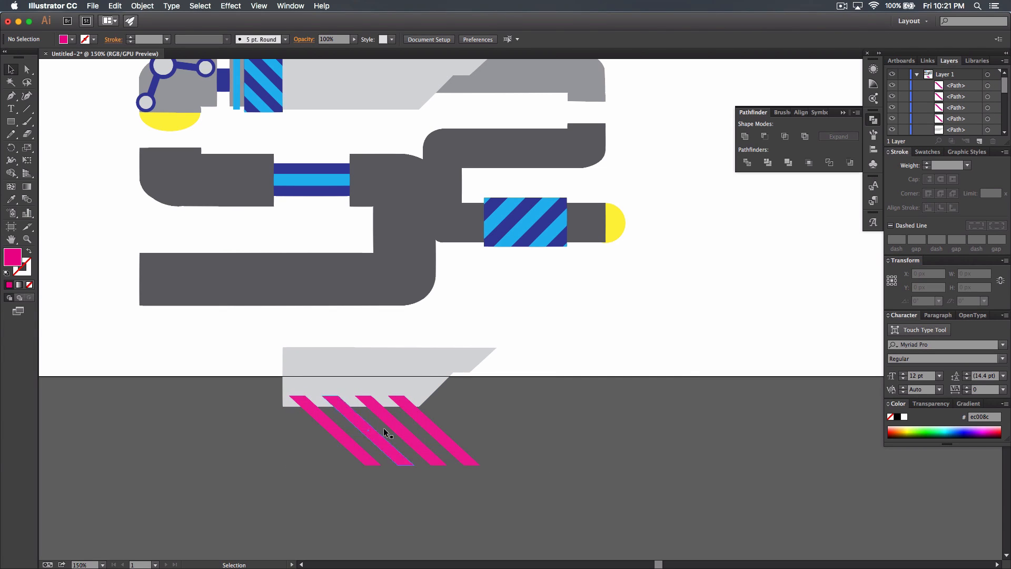
- Subtract the four magenta stripes from the duplicated light grey panel with Minus Front to cut slanted notches
{"action": "left_click_drag", "start_coordinate": [317, 380], "coordinate": [311, 368]}
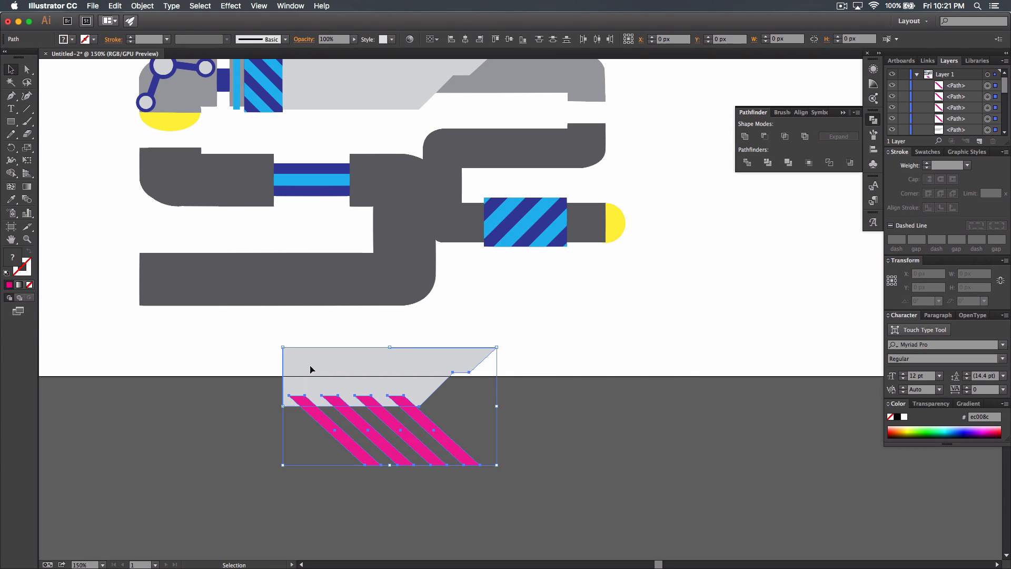
{"action": "left_click", "coordinate": [765, 136]}
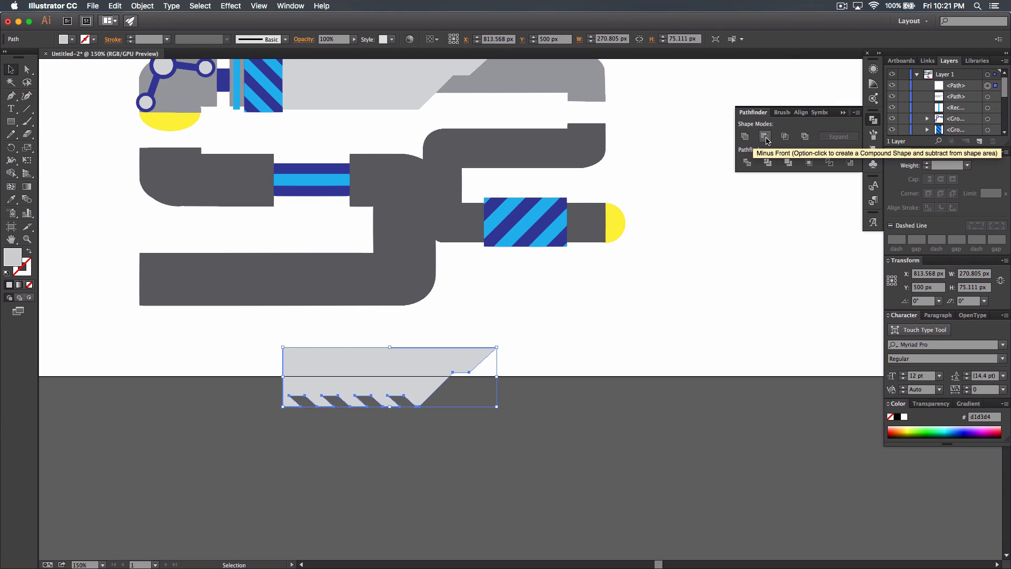
{"action": "left_click", "coordinate": [684, 273]}
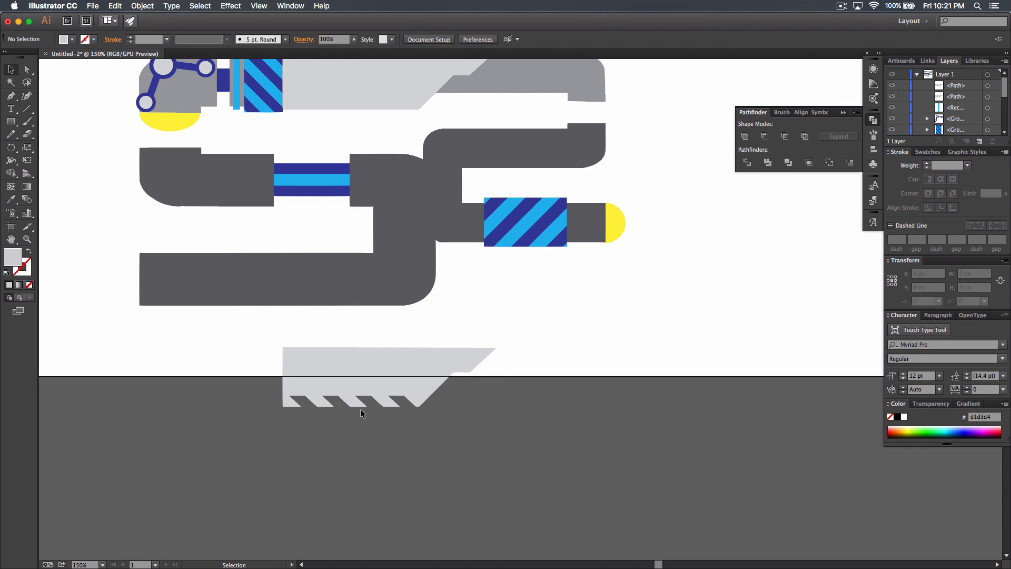
- Move the notched light grey panel straight up onto the original panel beside the upper striped block
{"action": "left_click", "coordinate": [362, 359]}
{"action": "left_click_drag", "start_coordinate": [361, 359], "coordinate": [386, 79]}
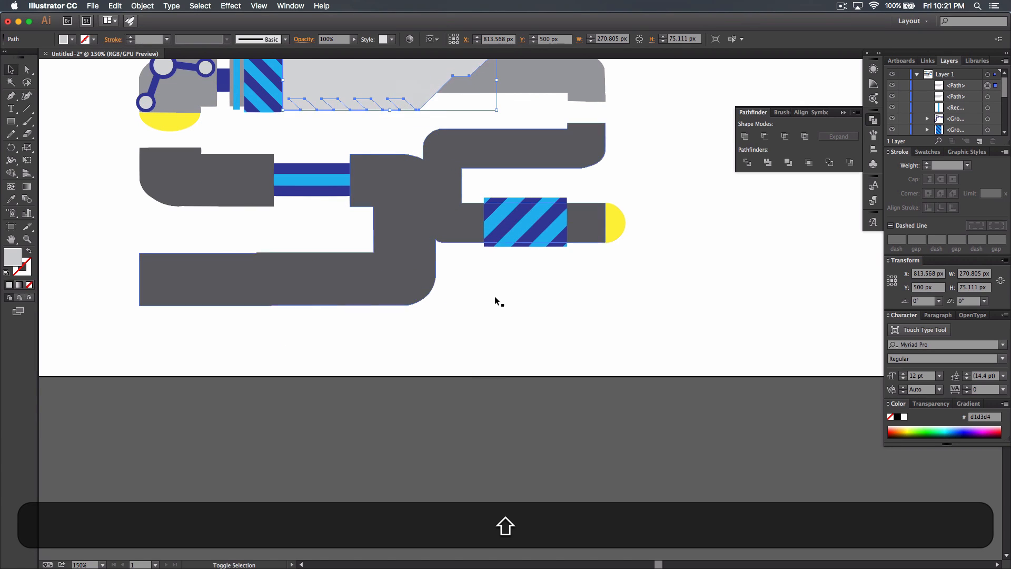
{"action": "scroll", "coordinate": [555, 403], "scroll_direction": "up", "scroll_amount": 5}
{"action": "left_click", "coordinate": [680, 341]}
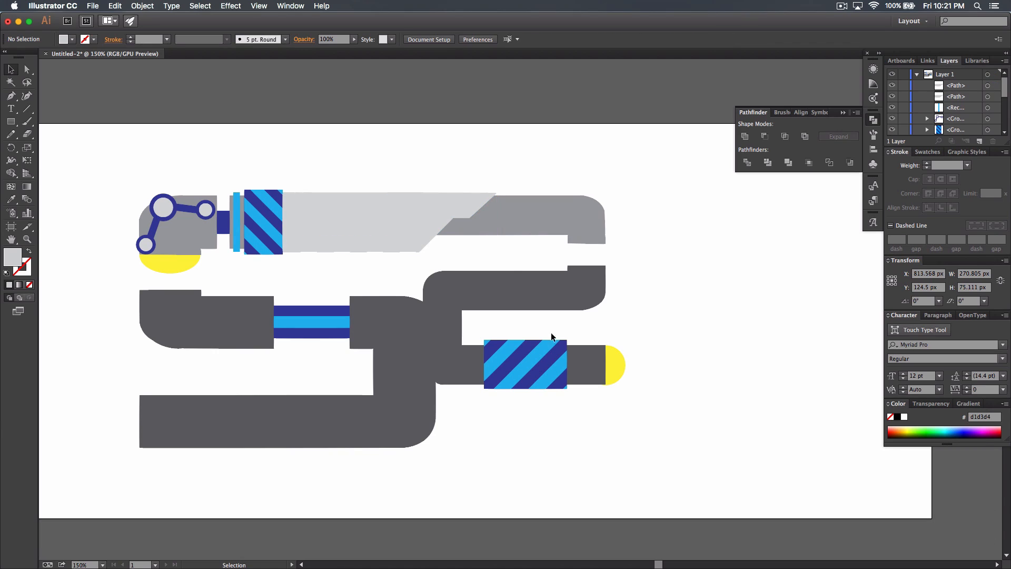
- Fill the original panel behind the notched one with cyan #00aeef
{"action": "left_click", "coordinate": [403, 252]}
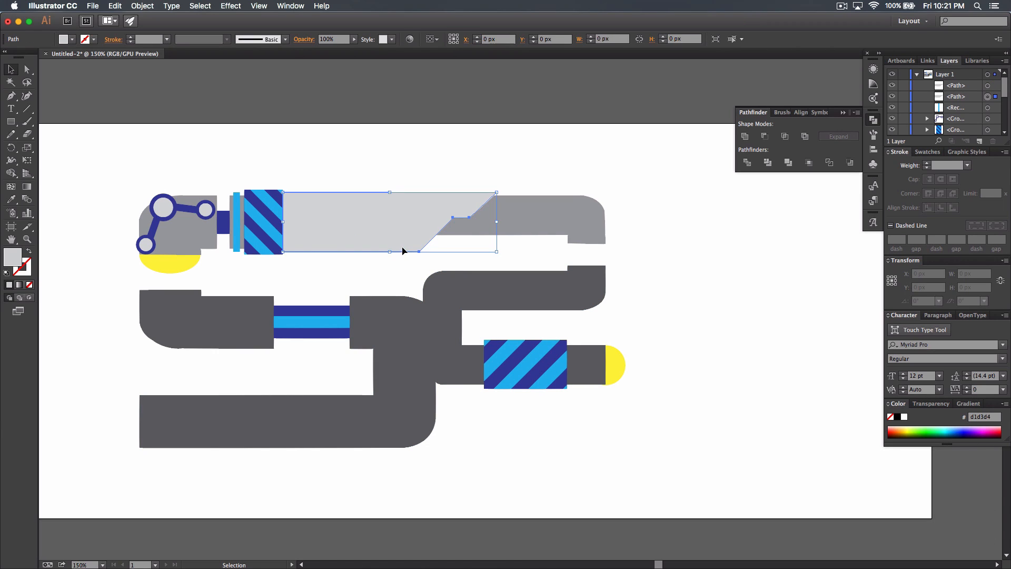
{"action": "left_click", "coordinate": [71, 39]}
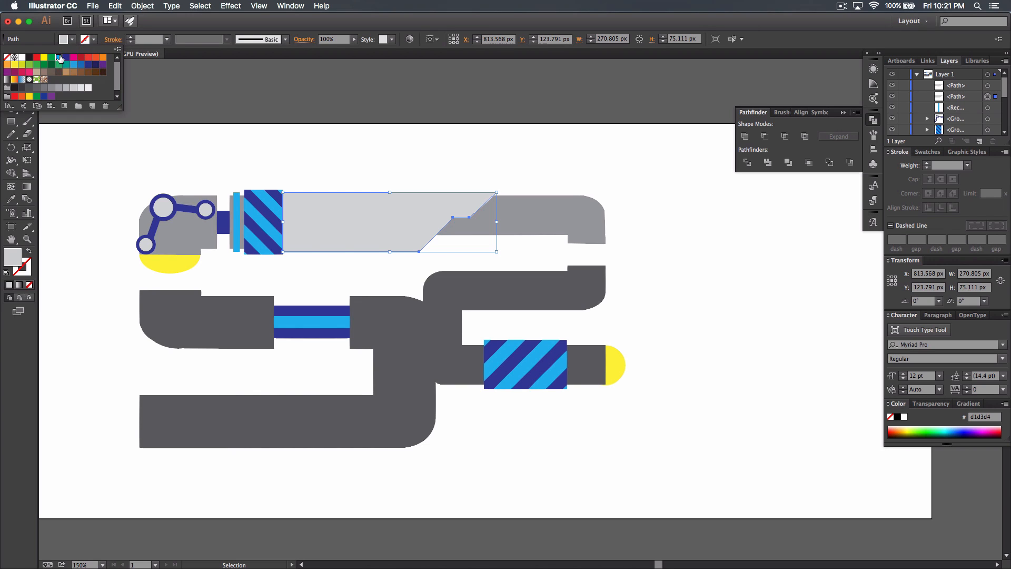
{"action": "left_click", "coordinate": [58, 57]}
{"action": "left_click", "coordinate": [683, 285]}
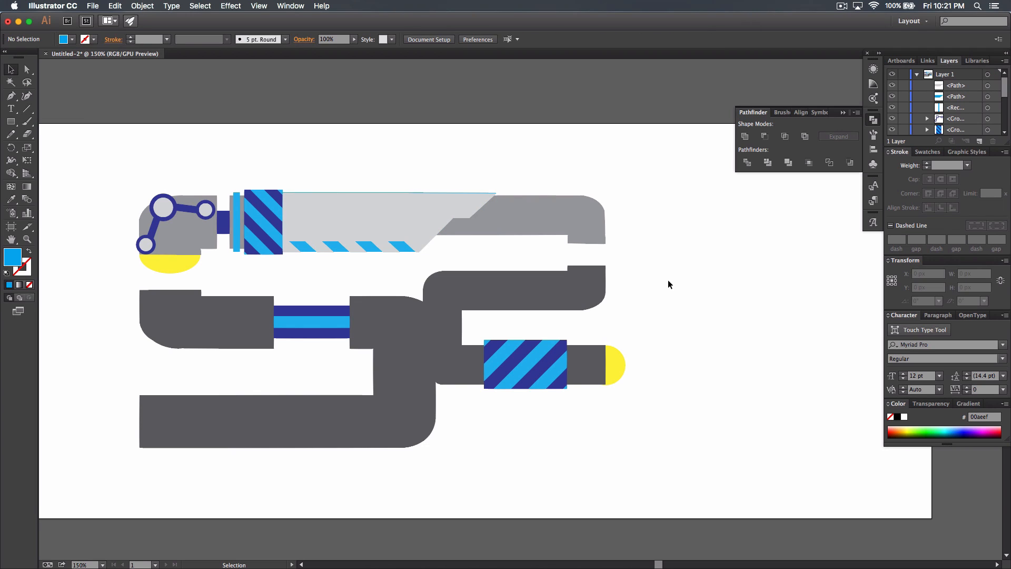
- Nudge the notched light grey panel up 1 px to cover the cyan panel's top edge
{"action": "scroll", "coordinate": [667, 281], "scroll_direction": "up", "scroll_amount": 2}
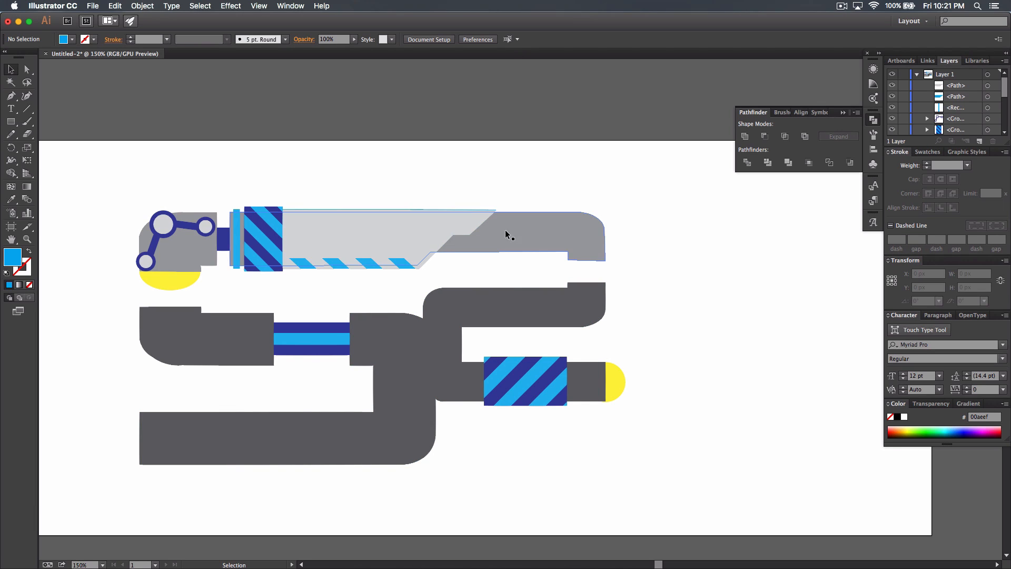
{"action": "left_click", "coordinate": [416, 227]}
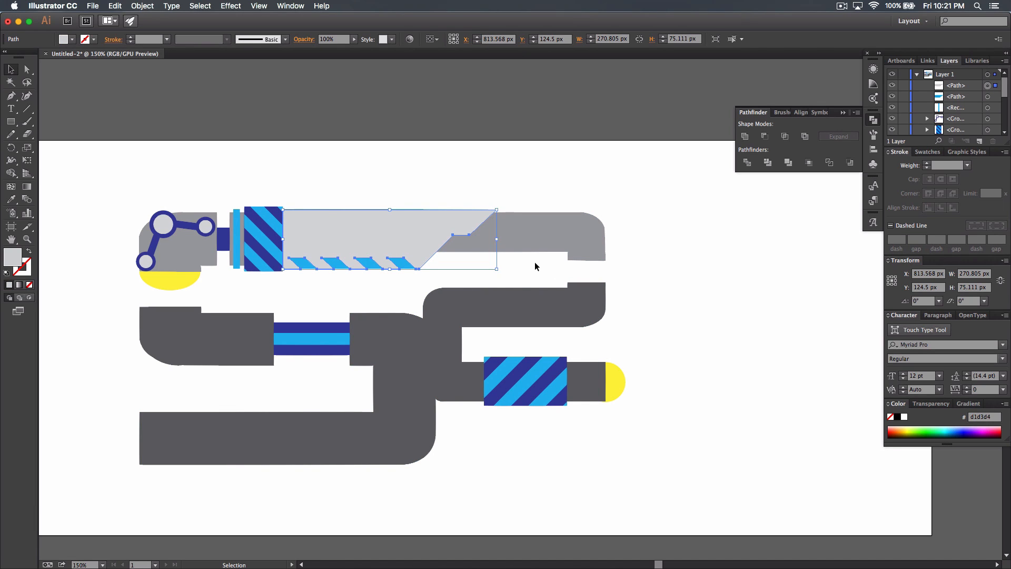
{"action": "left_click", "coordinate": [535, 261]}
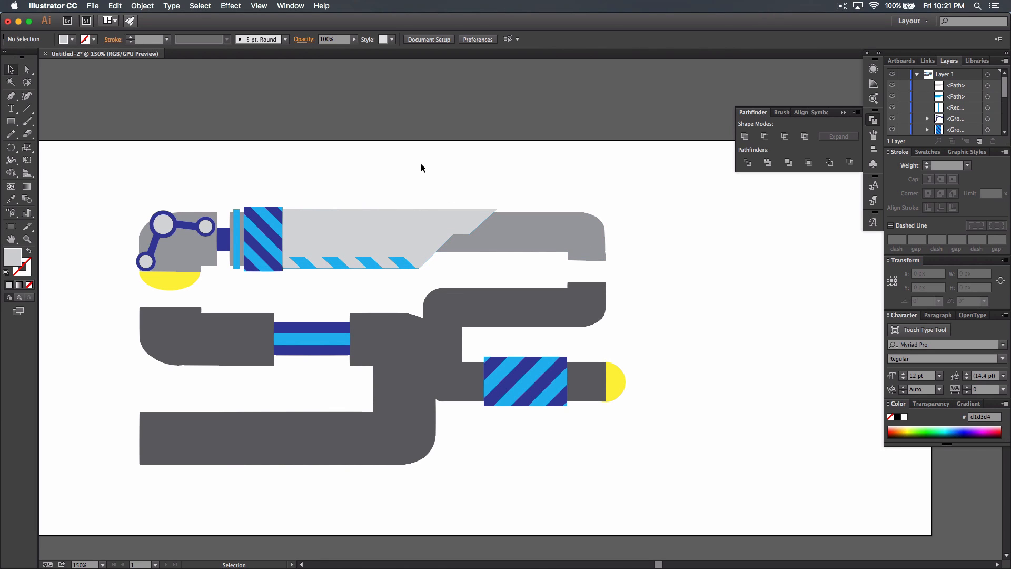
- Lower the notched light grey panel by 0.25 px to align its diagonal and bottom edges with the cyan panel behind it
{"action": "key", "text": "super+equal"}
{"action": "key", "text": "super+equal"}
{"action": "key", "text": "super+equal"}
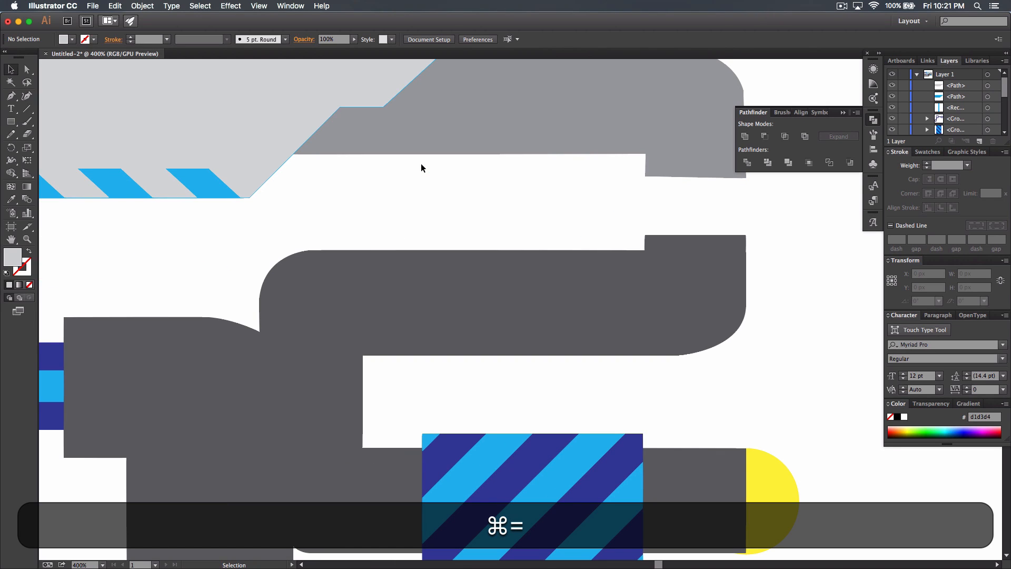
{"action": "left_click_drag", "start_coordinate": [384, 208], "coordinate": [582, 347]}
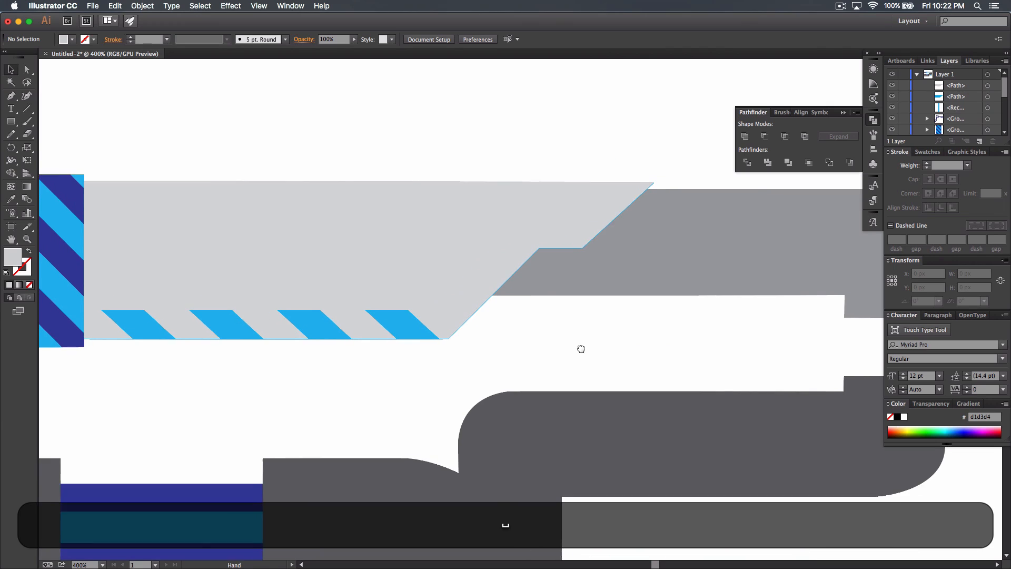
{"action": "left_click", "coordinate": [436, 238]}
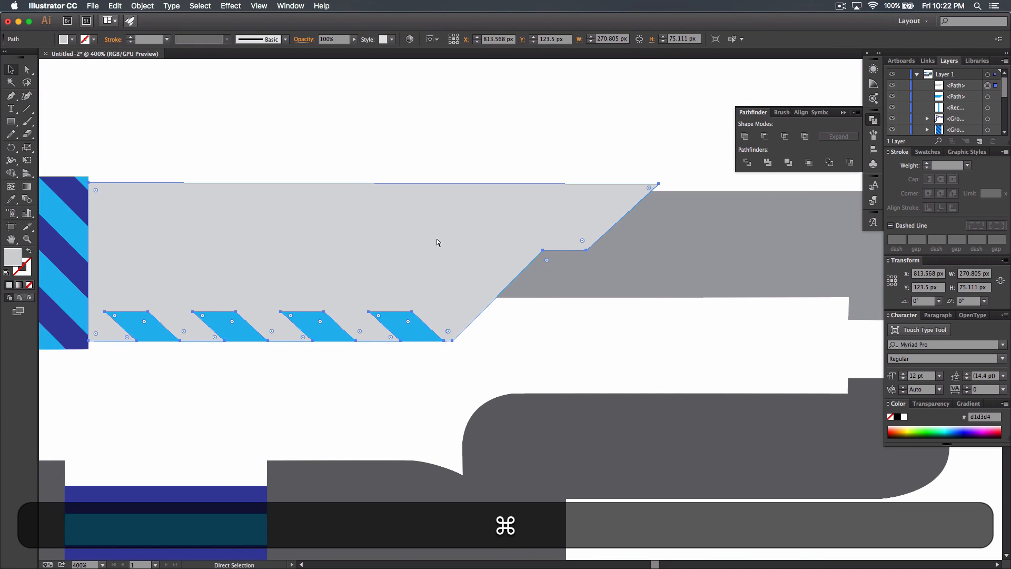
{"action": "key", "text": "super+equal"}
{"action": "key", "text": "super+equal"}
{"action": "key", "text": "super+equal"}
{"action": "key", "text": "super+equal"}
{"action": "key", "text": "super+equal"}
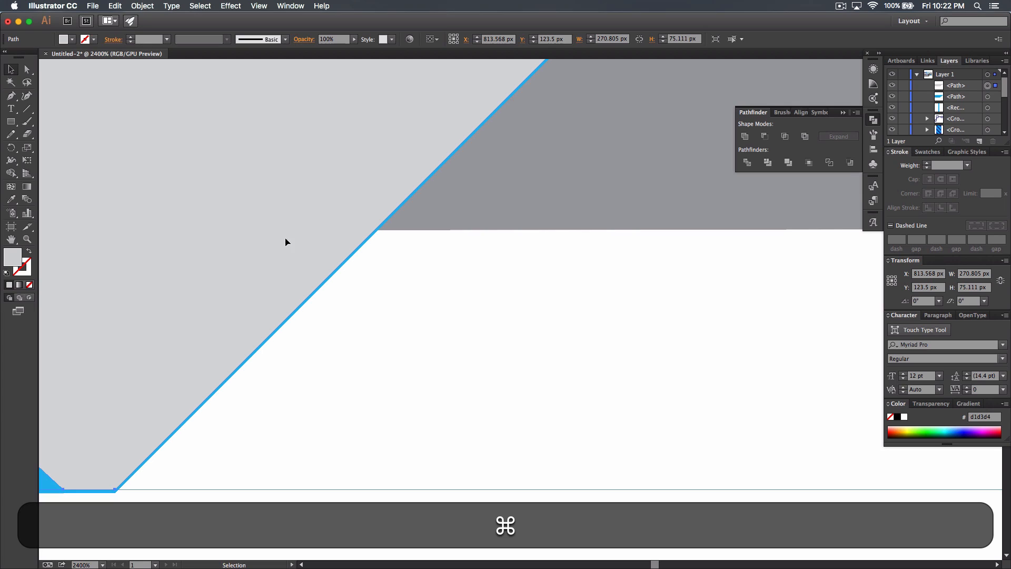
{"action": "left_click_drag", "start_coordinate": [260, 241], "coordinate": [261, 244]}
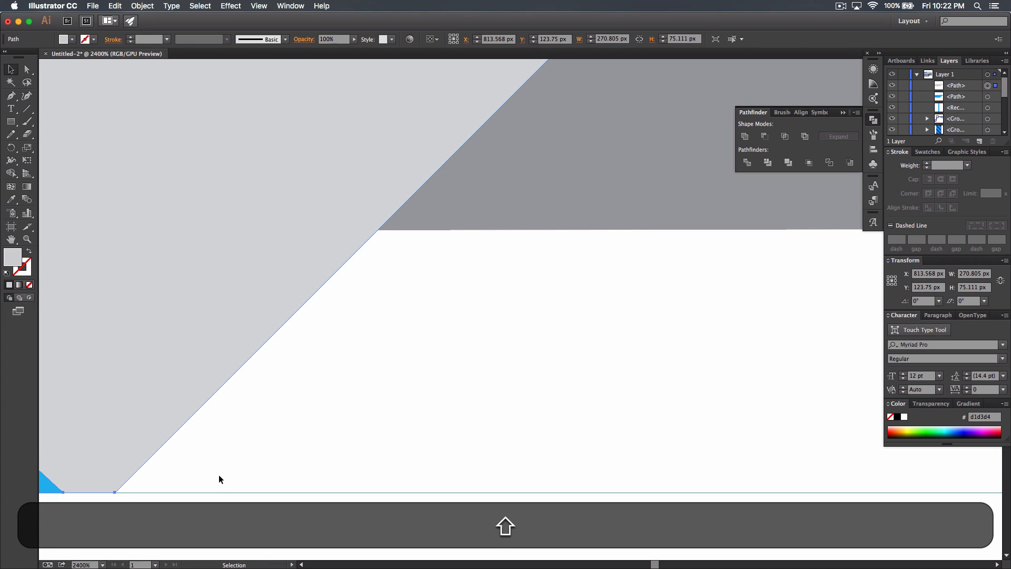
{"action": "key", "text": "super+minus"}
{"action": "key", "text": "super+minus"}
{"action": "key", "text": "super+minus"}
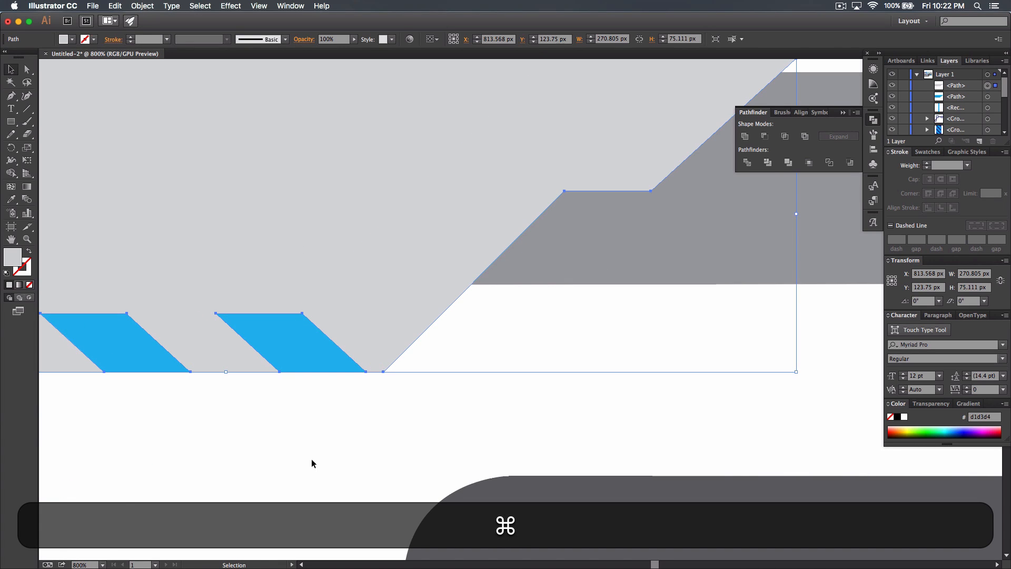
{"action": "left_click", "coordinate": [311, 460], "text": "super"}
{"action": "key", "text": "super+minus"}
{"action": "key", "text": "super+minus"}
{"action": "key", "text": "super+minus"}
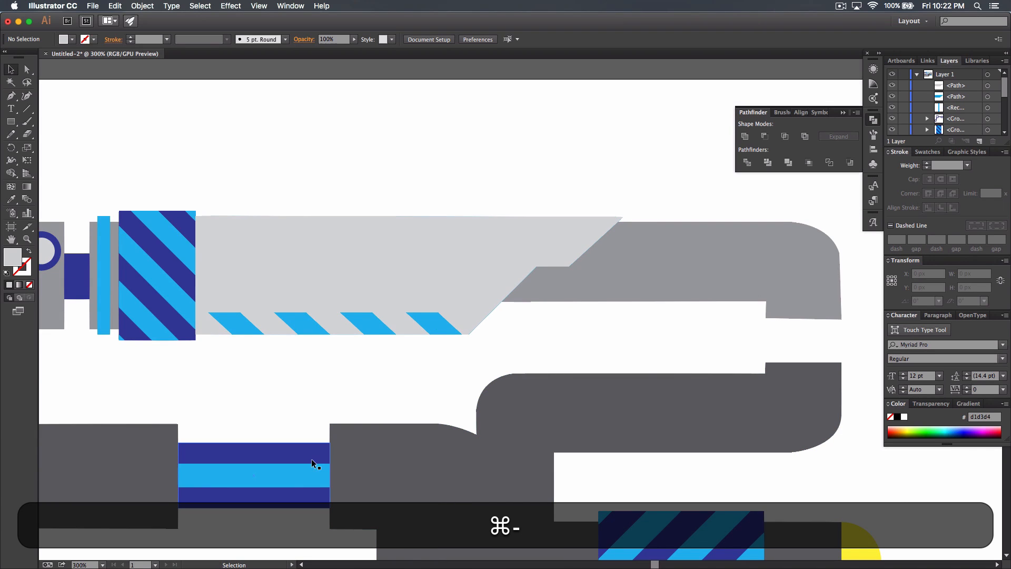
{"action": "key", "text": "space"}
{"action": "left_click_drag", "start_coordinate": [411, 128], "coordinate": [439, 180]}
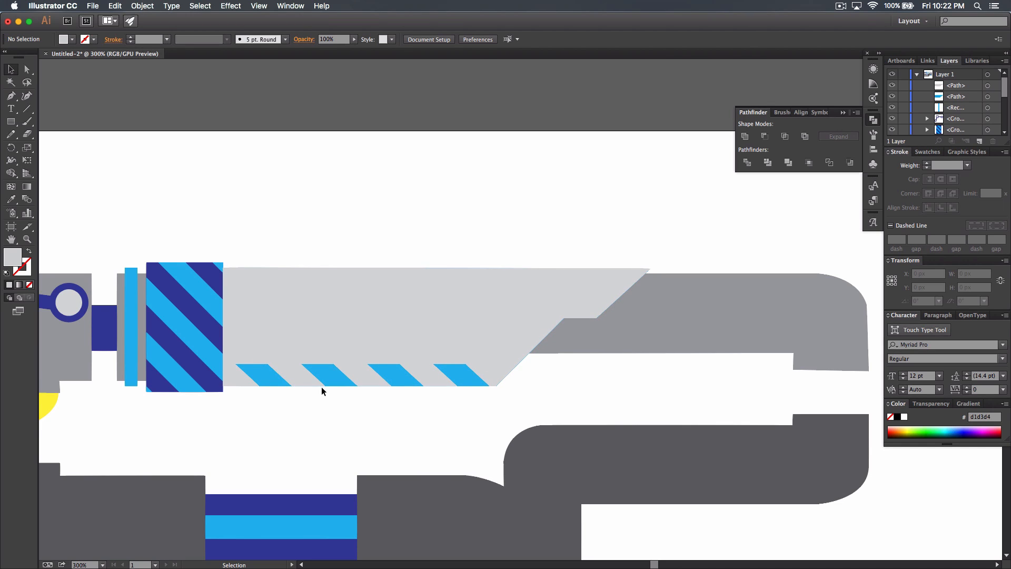
- Change the fill of the cyan panel behind the notched light grey panel to grey #a7a9ac
{"action": "key", "text": "super+minus"}
{"action": "key", "text": "super+minus"}
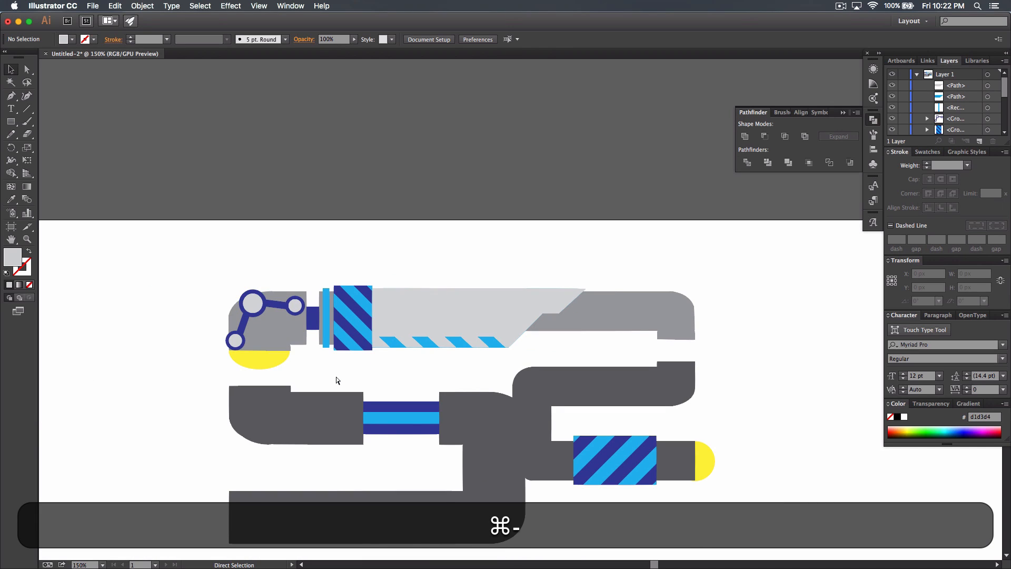
{"action": "left_click", "coordinate": [429, 341]}
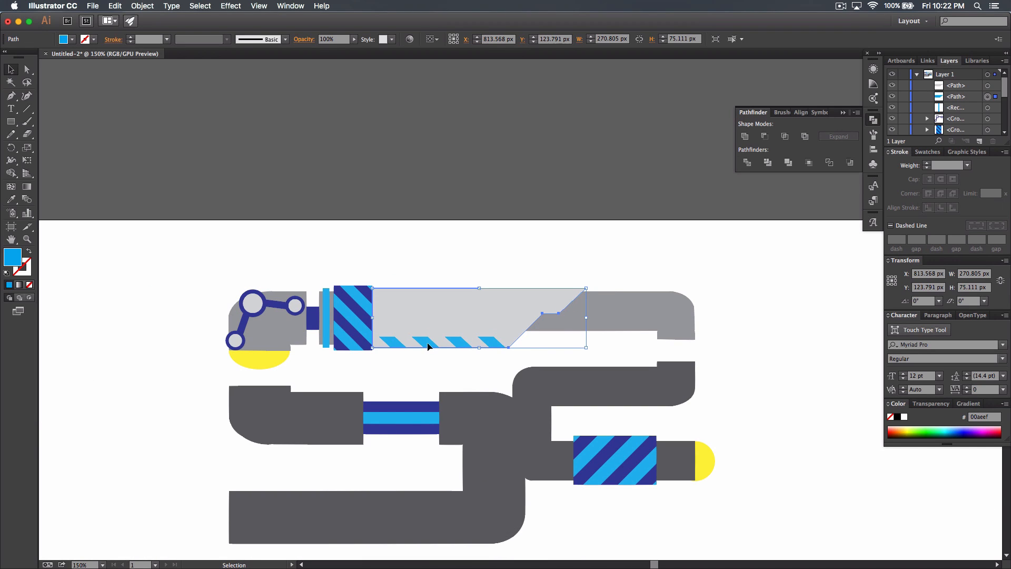
{"action": "left_click", "coordinate": [72, 39]}
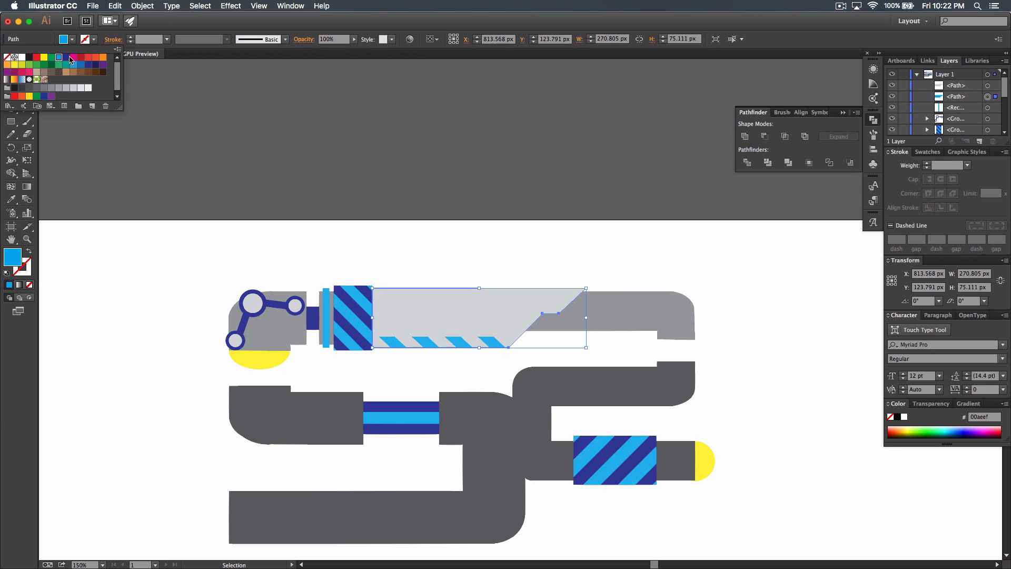
{"action": "left_click", "coordinate": [58, 88]}
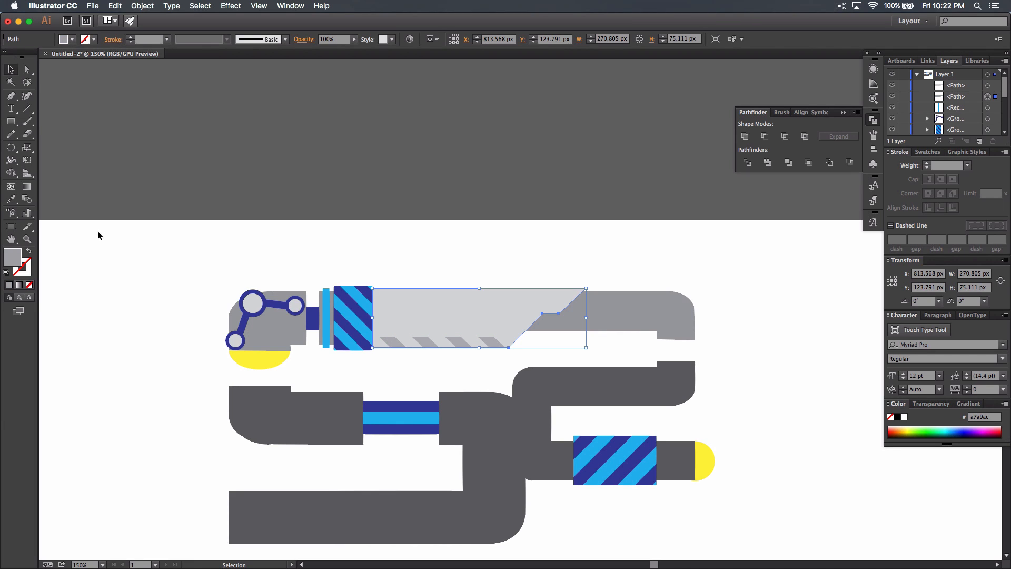
{"action": "left_click", "coordinate": [398, 227]}
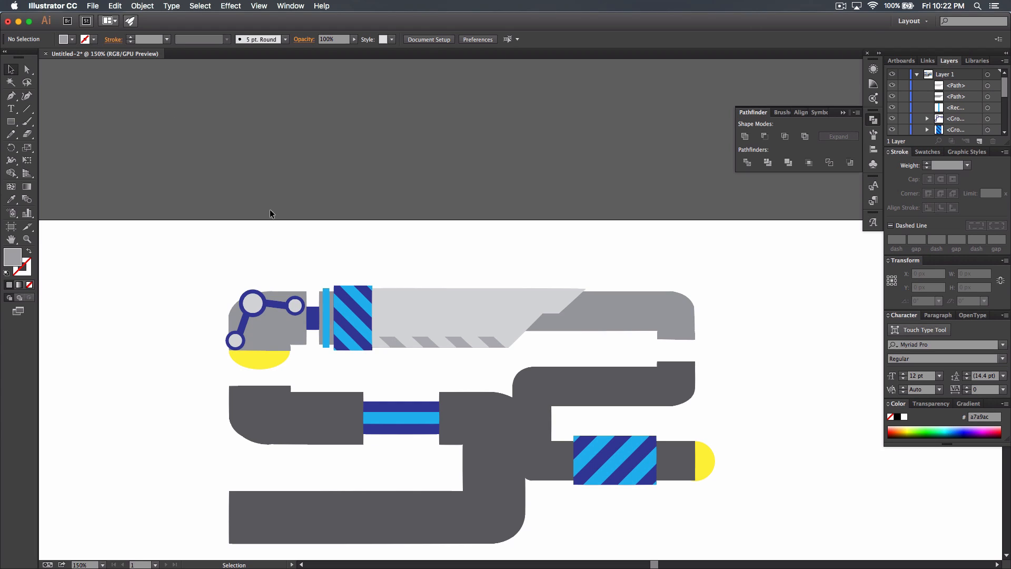
- Move the lower joint circle out of the linkage group in the layer stack
{"action": "left_click", "coordinate": [277, 318]}
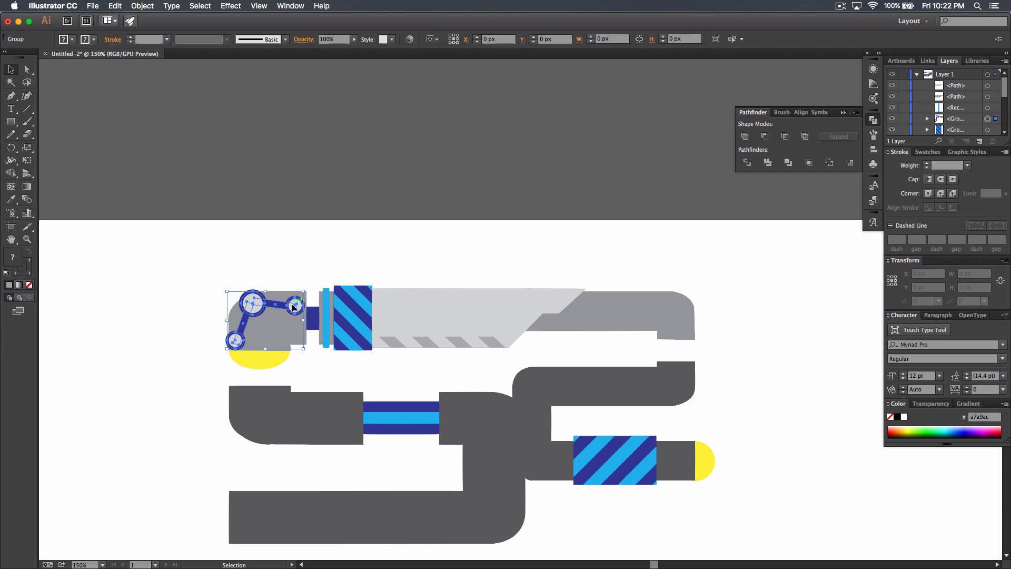
{"action": "scroll", "coordinate": [933, 127], "scroll_direction": "down", "scroll_amount": 2}
{"action": "left_click", "coordinate": [928, 97]}
{"action": "scroll", "coordinate": [969, 113], "scroll_direction": "down", "scroll_amount": 1}
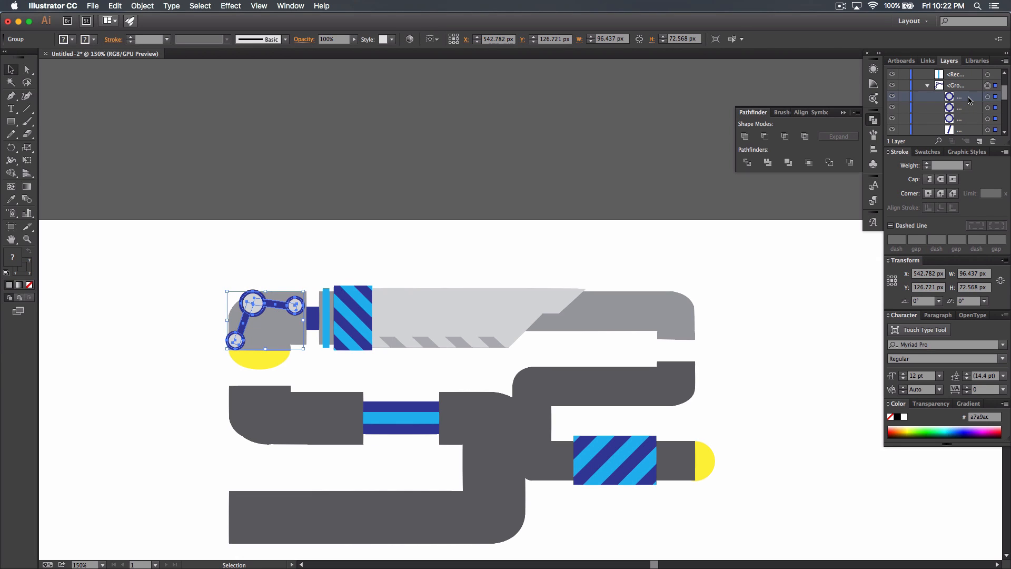
{"action": "left_click_drag", "start_coordinate": [959, 100], "coordinate": [982, 147]}
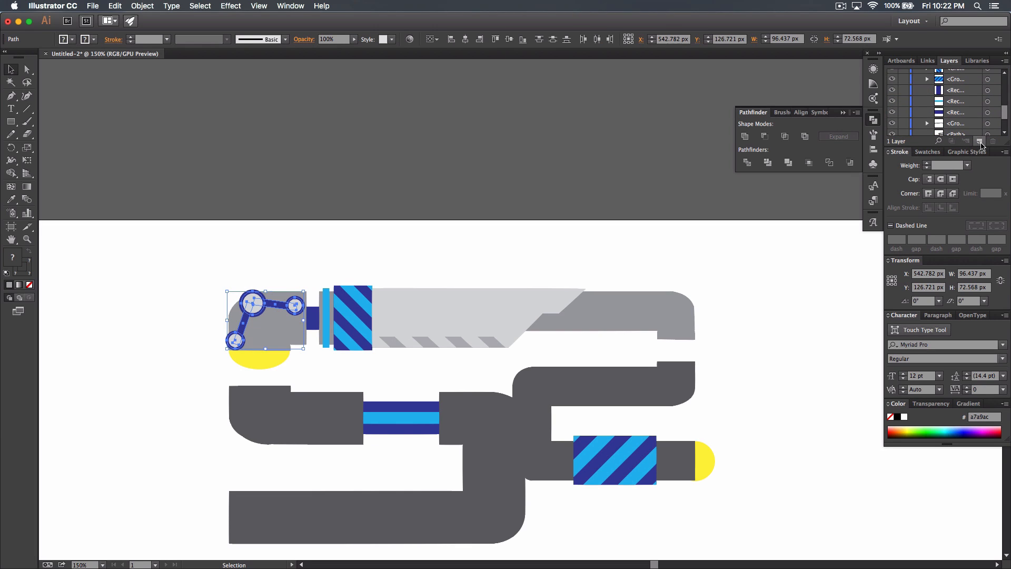
{"action": "scroll", "coordinate": [973, 107], "scroll_direction": "up", "scroll_amount": 3}
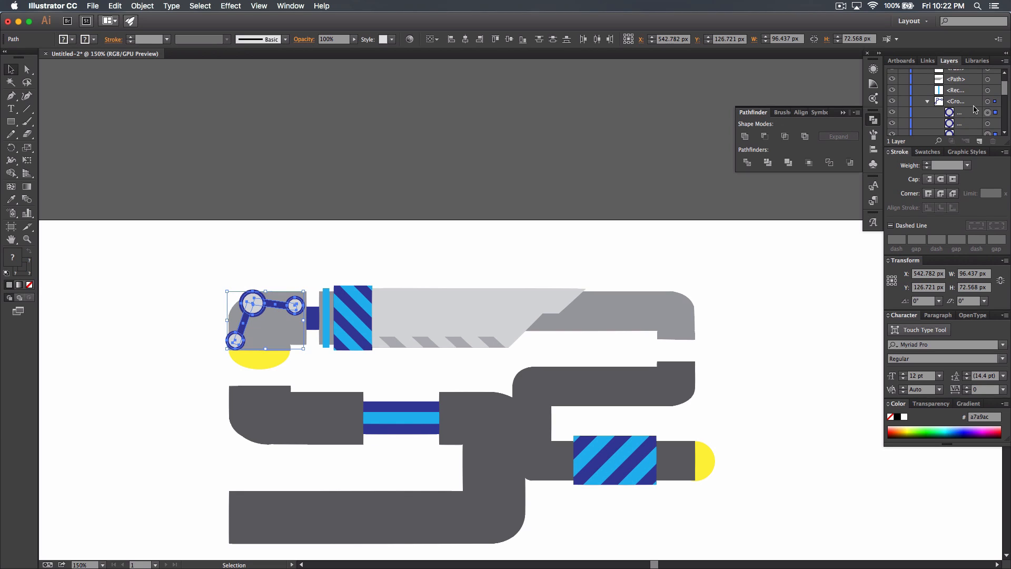
{"action": "left_click", "coordinate": [892, 112]}
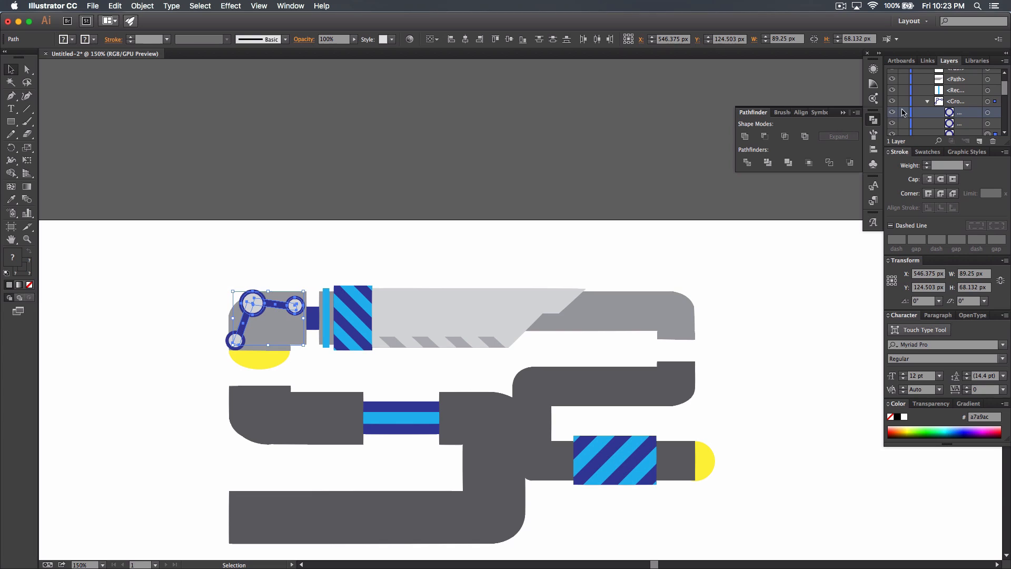
{"action": "left_click_drag", "start_coordinate": [963, 115], "coordinate": [960, 101]}
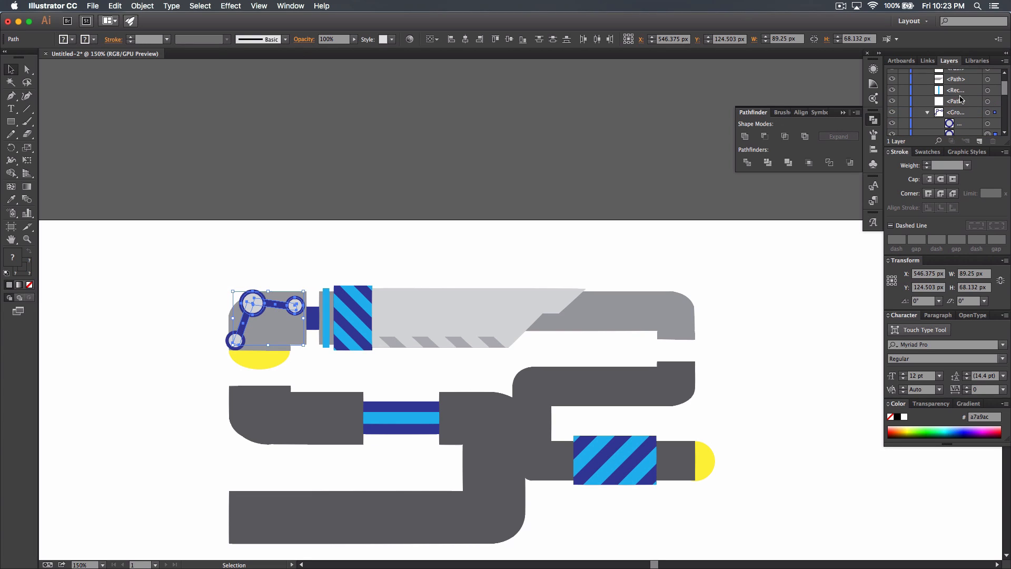
- Place a copy of the ungrouped joint circle on the light grey panel beside the striped block and bring it to the front
{"action": "left_click", "coordinate": [927, 112]}
{"action": "left_click", "coordinate": [987, 101]}
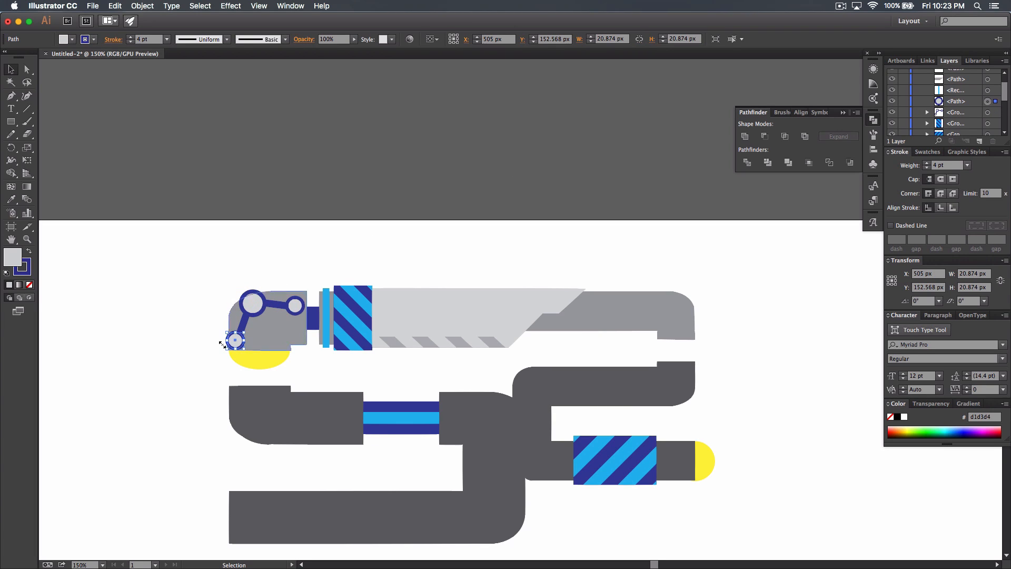
{"action": "left_click_drag", "start_coordinate": [247, 341], "coordinate": [411, 312]}
{"action": "left_click_drag", "start_coordinate": [967, 106], "coordinate": [970, 80]}
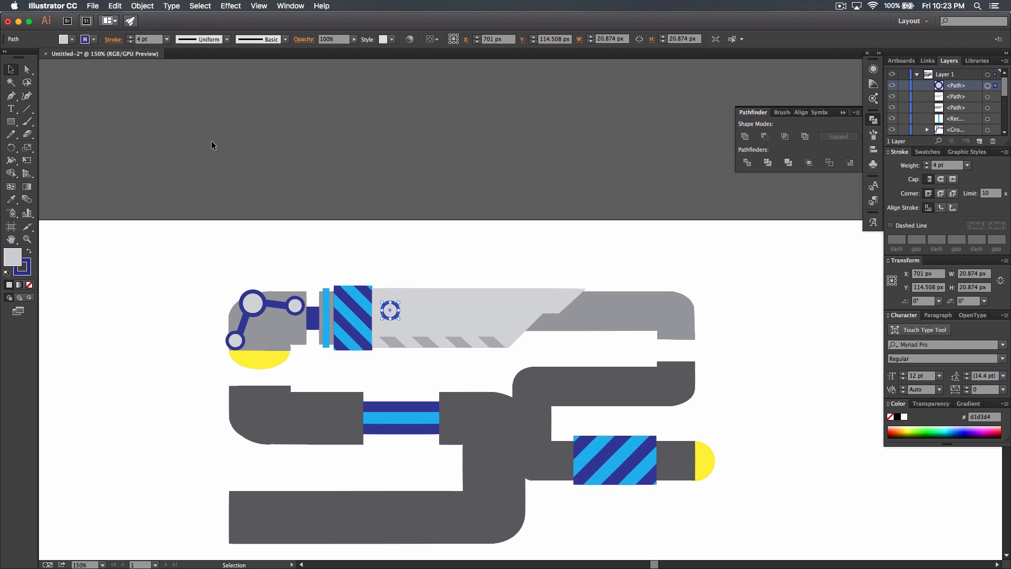
- Give the circle on the light grey panel a cyan #00aeef fill and a dark grey stroke
{"action": "left_click", "coordinate": [73, 40]}
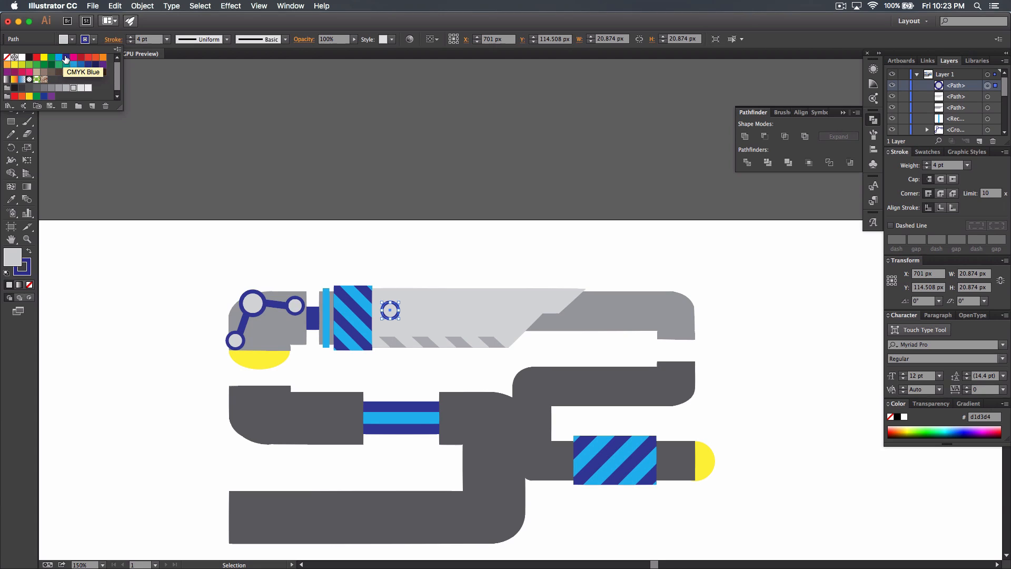
{"action": "left_click", "coordinate": [59, 57]}
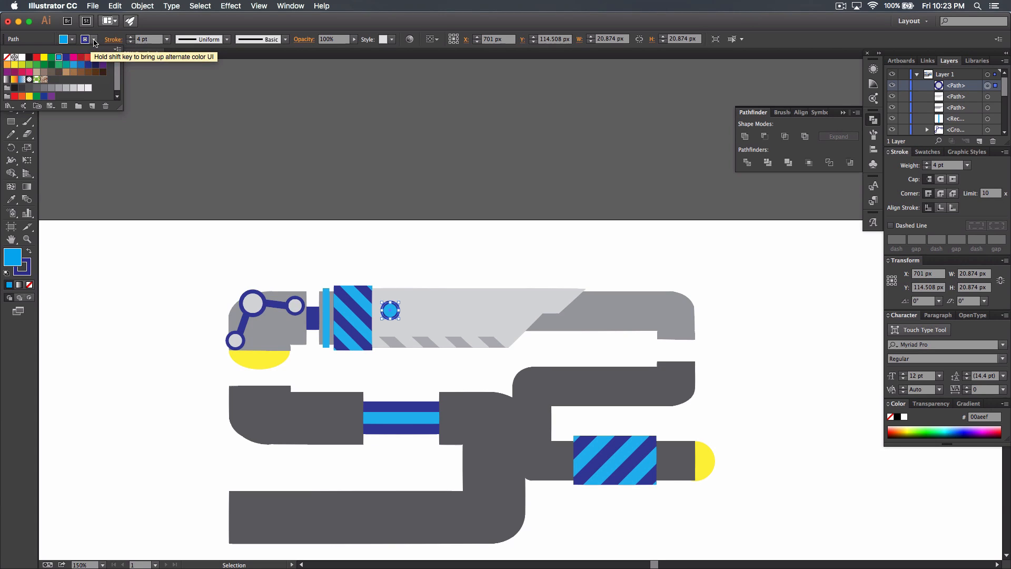
{"action": "left_click", "coordinate": [94, 39]}
{"action": "left_click", "coordinate": [94, 40]}
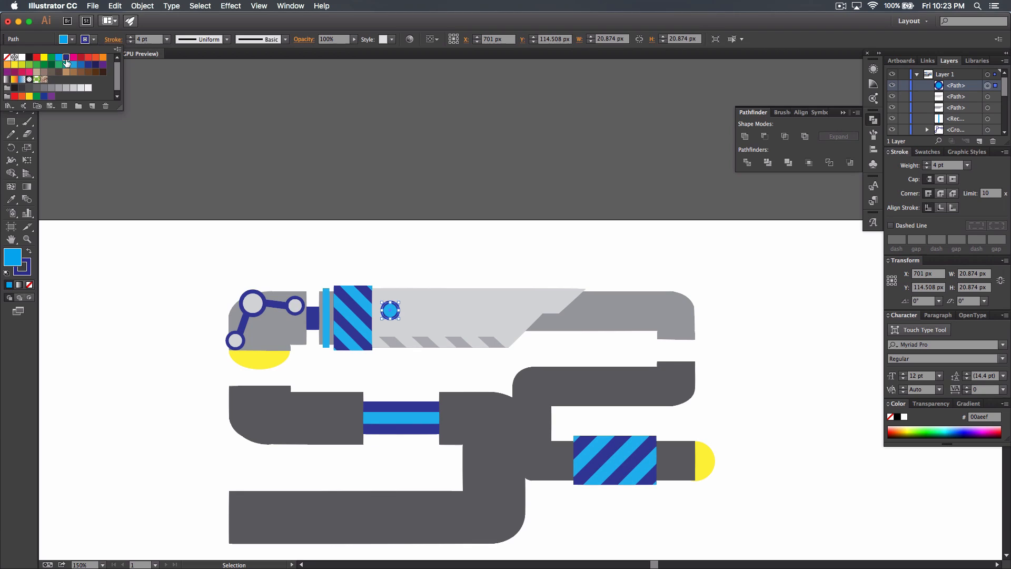
{"action": "left_click", "coordinate": [37, 88]}
{"action": "left_click", "coordinate": [29, 89]}
{"action": "left_click", "coordinate": [110, 195]}
{"action": "left_click", "coordinate": [125, 202]}
- Shrink the cyan circle to about 17.4 px wide and shift it closer to the upper striped block, at about X 693.6 px
{"action": "left_click_drag", "start_coordinate": [391, 311], "coordinate": [385, 313]}
{"action": "left_click", "coordinate": [194, 179]}
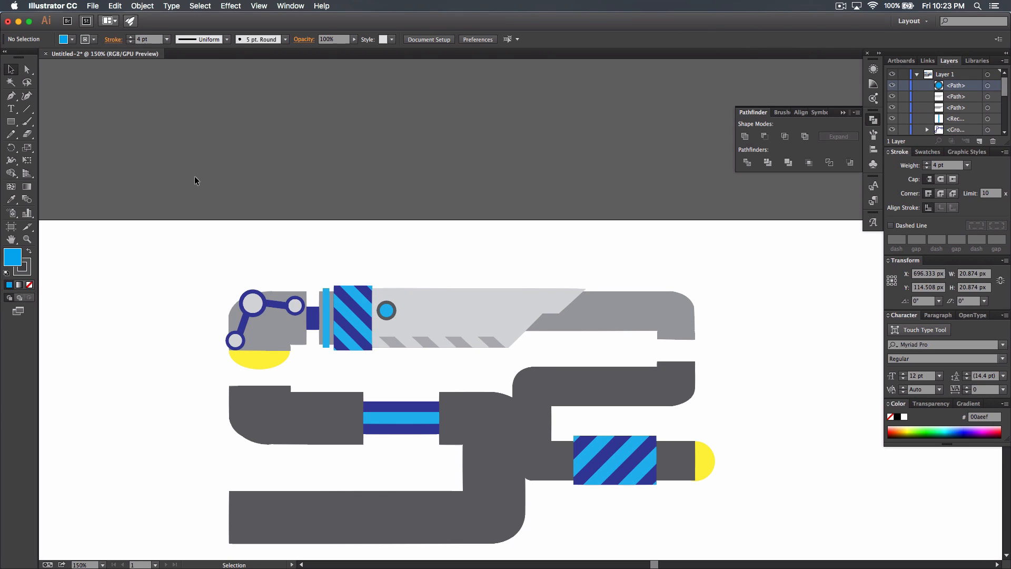
{"action": "left_click", "coordinate": [389, 313]}
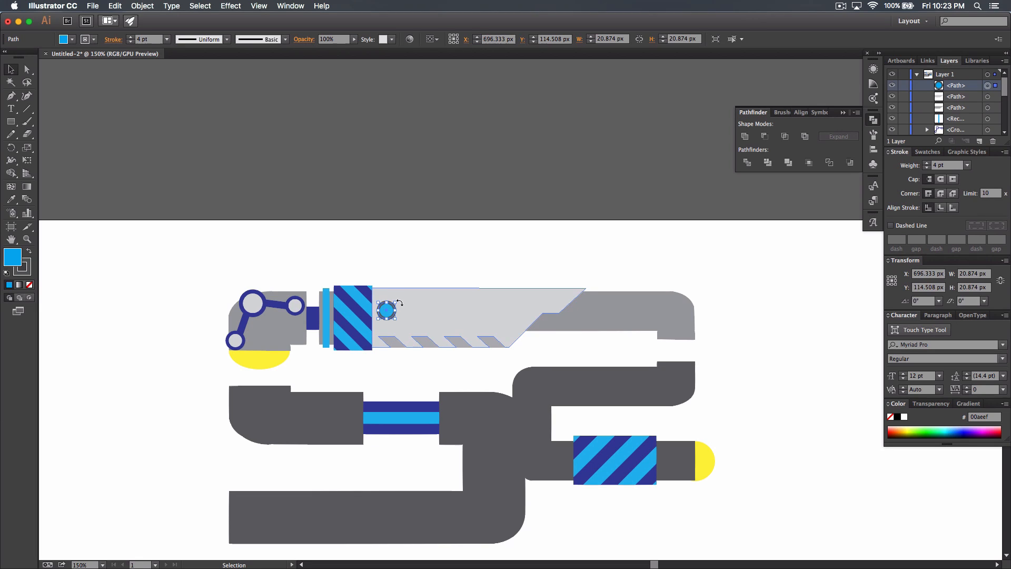
{"action": "left_click_drag", "start_coordinate": [396, 303], "coordinate": [385, 315]}
{"action": "key", "text": "Left"}
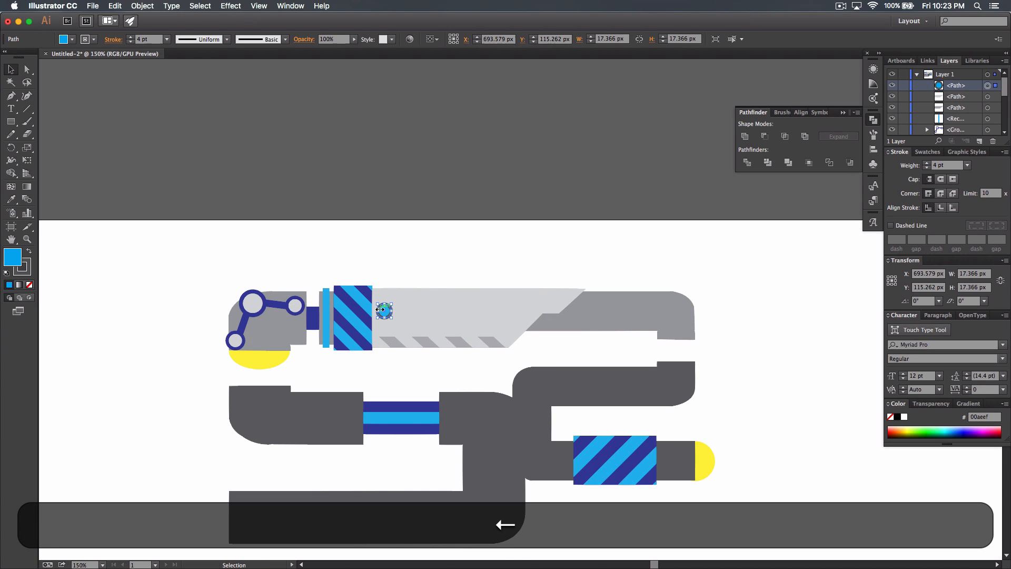
- Duplicate the cyan circle horizontally to the panel's notched end, at about X 880.9 px
{"action": "left_click_drag", "start_coordinate": [381, 309], "coordinate": [535, 318]}
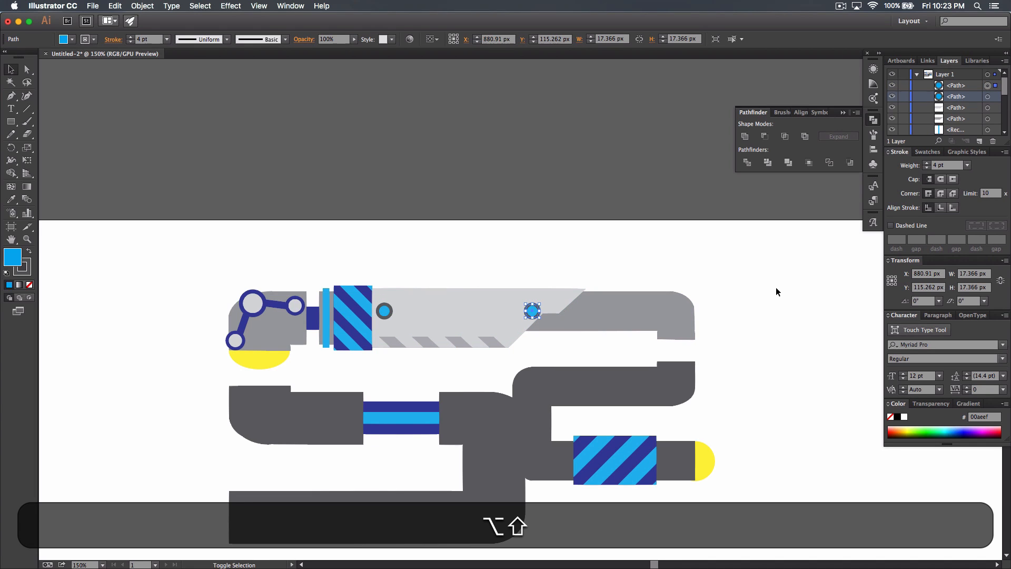
{"action": "left_click", "coordinate": [776, 291]}
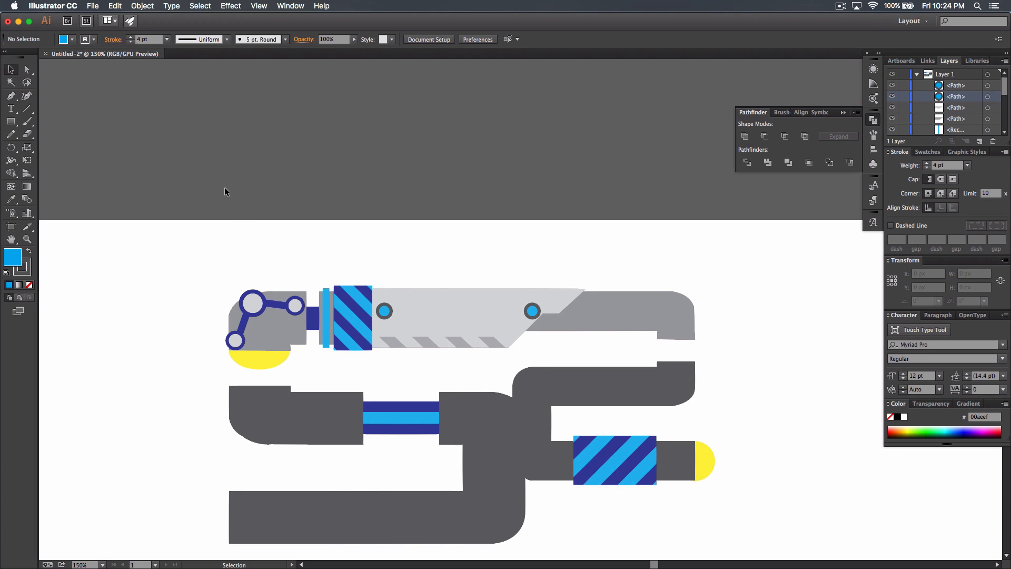
- Draw a rounded rectangle between the two cyan circles with a light grey #d1d3d4 fill and a dark blue stroke
{"action": "left_click", "coordinate": [10, 121]}
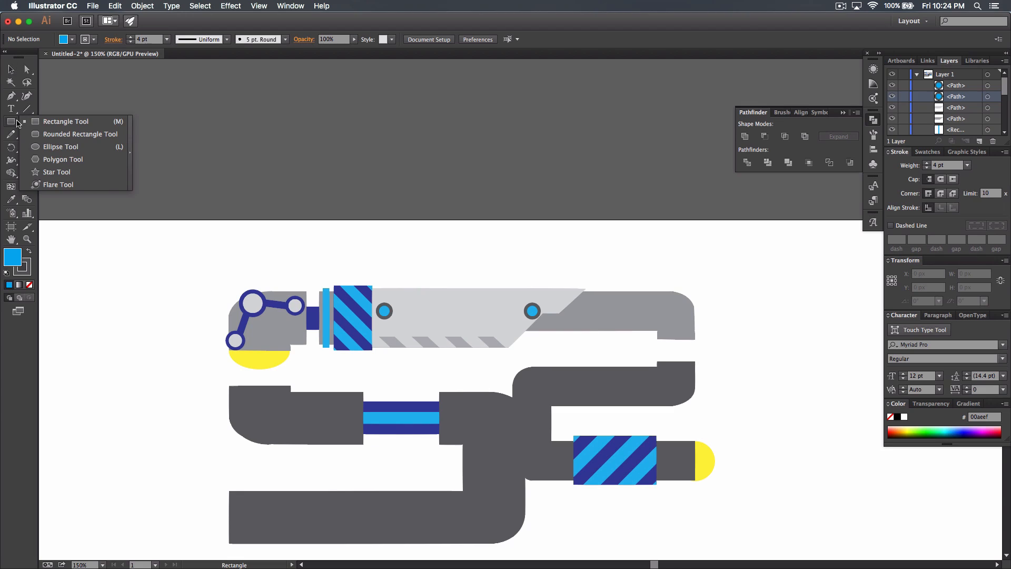
{"action": "left_click", "coordinate": [79, 133]}
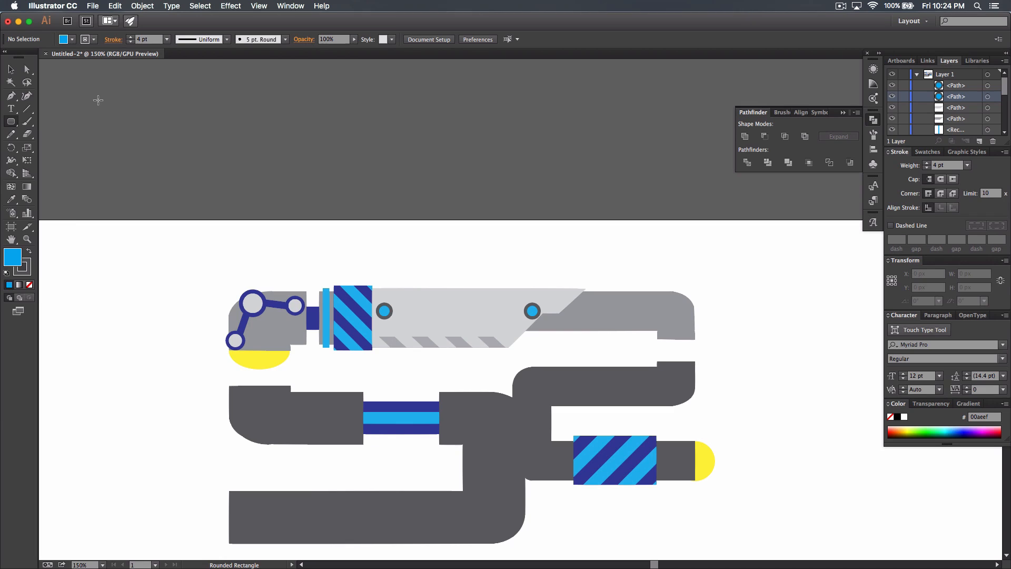
{"action": "left_click", "coordinate": [72, 40]}
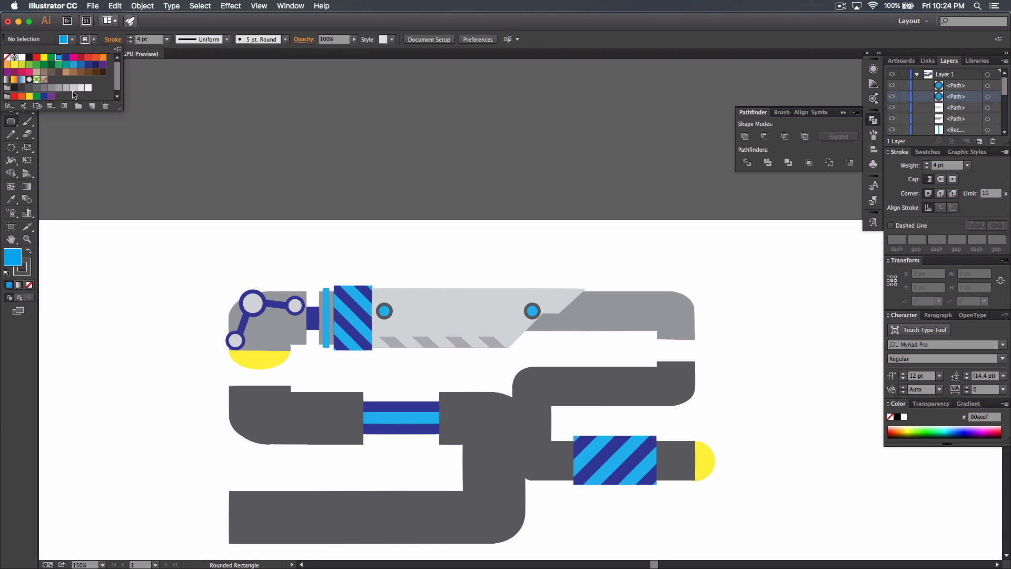
{"action": "left_click", "coordinate": [73, 88]}
{"action": "left_click", "coordinate": [94, 40]}
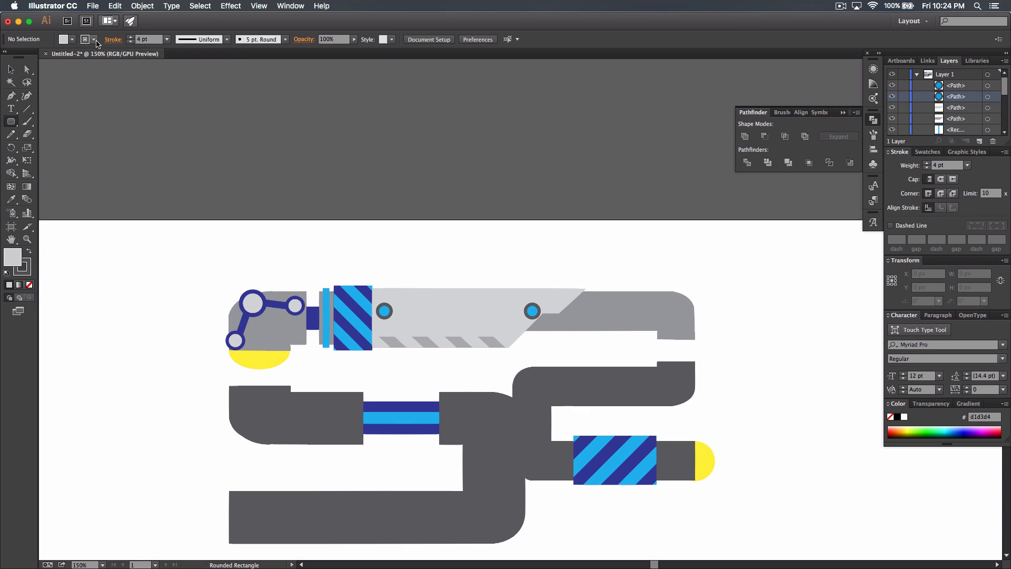
{"action": "left_click", "coordinate": [94, 40]}
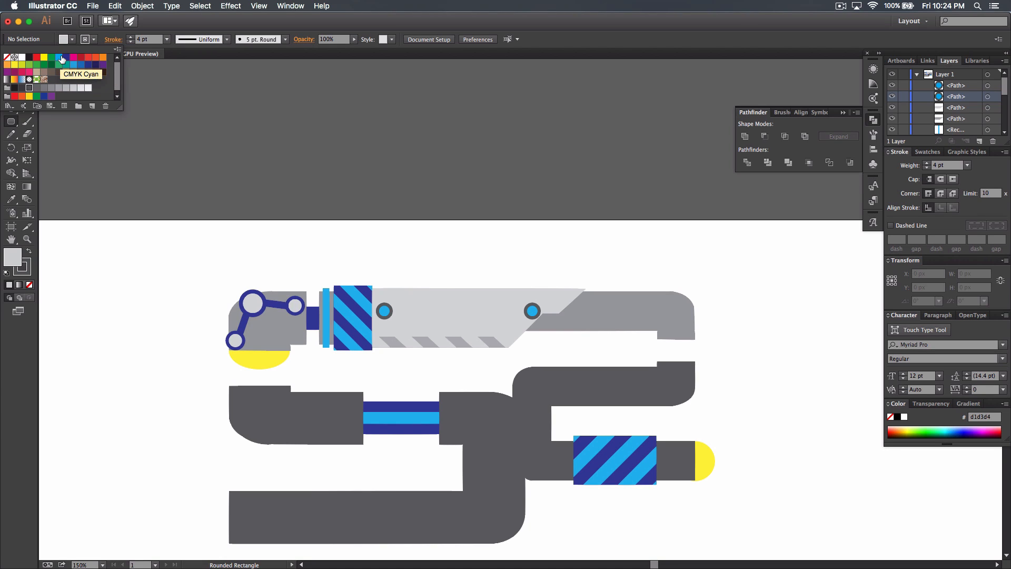
{"action": "left_click", "coordinate": [65, 58]}
{"action": "left_click", "coordinate": [281, 24]}
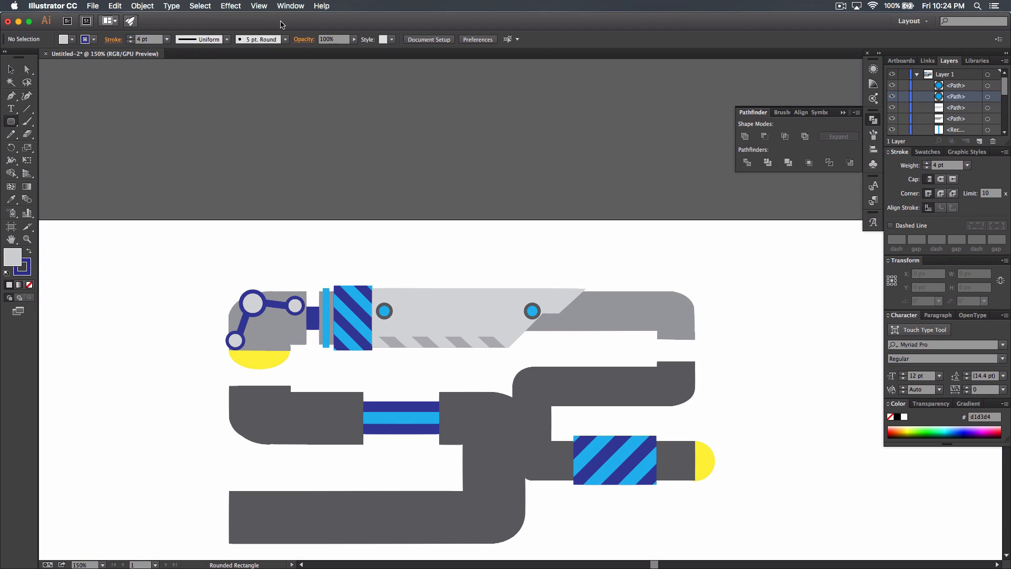
{"action": "left_click_drag", "start_coordinate": [402, 299], "coordinate": [515, 323]}
{"action": "left_click", "coordinate": [10, 69]}
{"action": "left_click", "coordinate": [398, 188]}
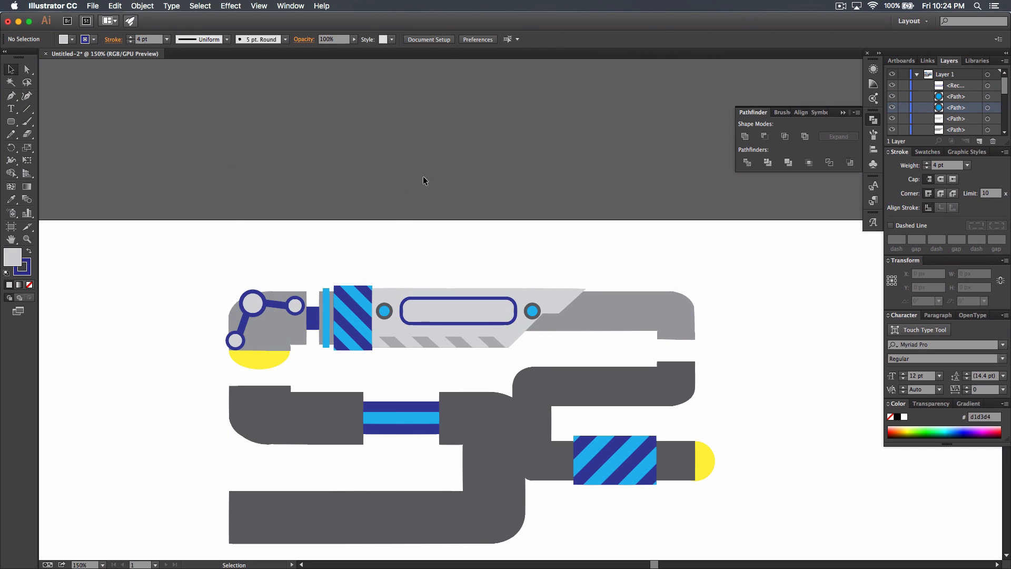
- Draw a dark blue rectangle without stroke, about 38.5 by 4.25 px, along the upper edge of the rounded frame
{"action": "left_click_drag", "start_coordinate": [11, 120], "coordinate": [53, 122]}
{"action": "left_click", "coordinate": [29, 255]}
{"action": "left_click", "coordinate": [24, 271]}
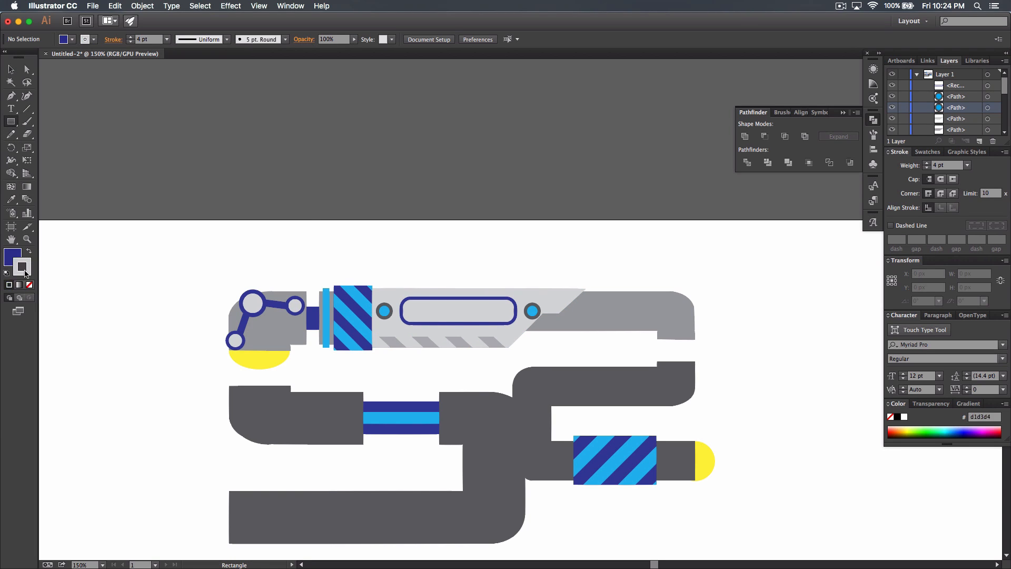
{"action": "left_click", "coordinate": [30, 285]}
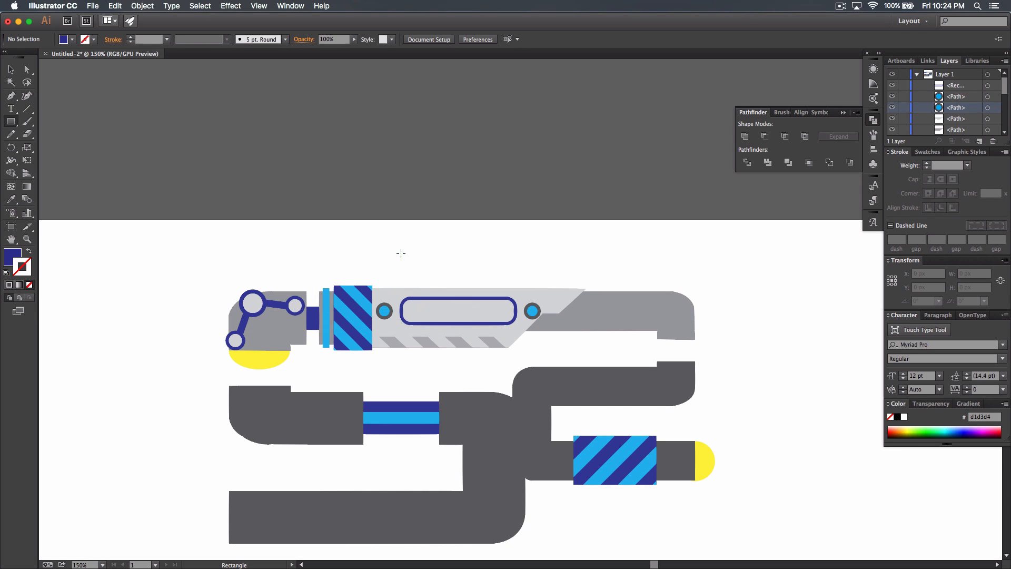
{"action": "key", "text": "super+equal"}
{"action": "key", "text": "super+equal"}
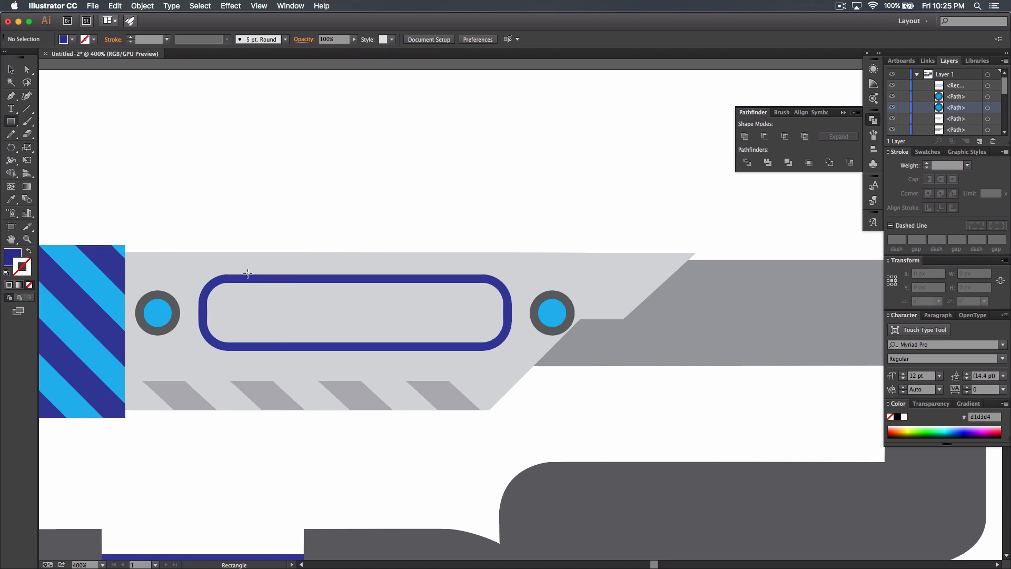
{"action": "left_click_drag", "start_coordinate": [247, 274], "coordinate": [327, 283]}
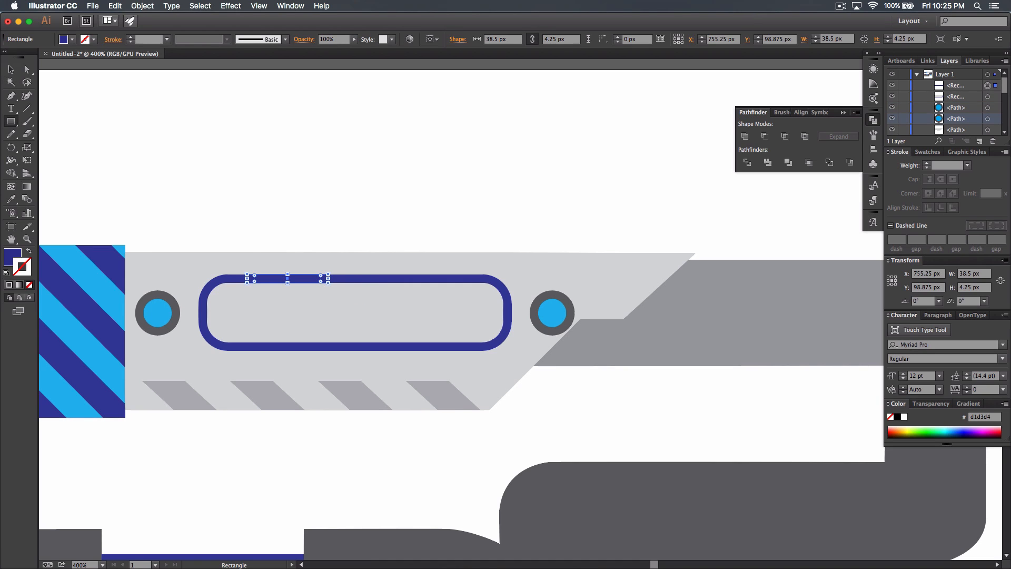
- Rotate the dark blue bar upright, shorten it to about 33.2 px, and fit it inside the rounded frame near its left end
{"action": "left_click", "coordinate": [15, 77]}
{"action": "left_click_drag", "start_coordinate": [343, 286], "coordinate": [250, 328]}
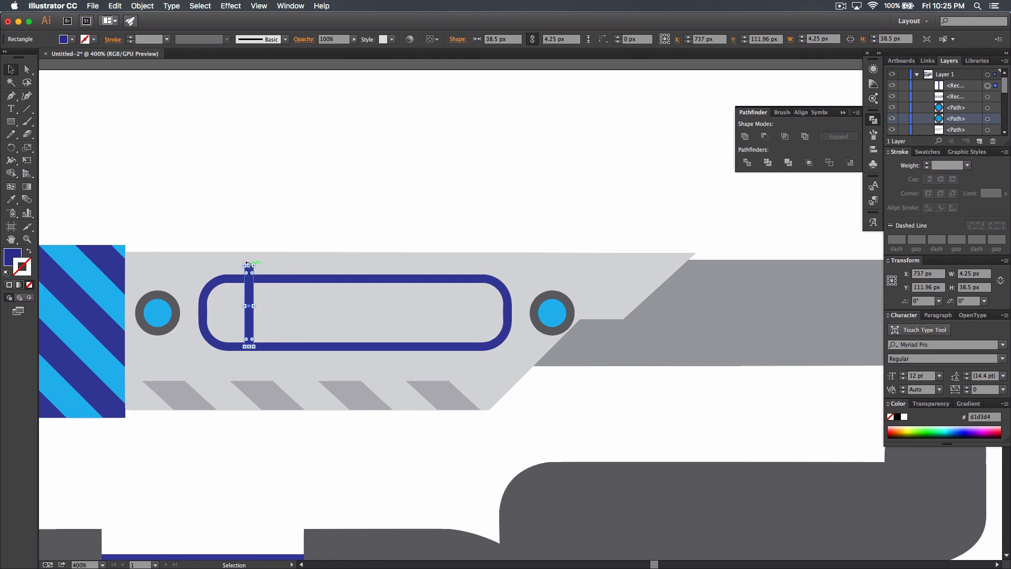
{"action": "left_click_drag", "start_coordinate": [249, 267], "coordinate": [262, 304]}
- Duplicate the upright dark blue bar horizontally, copying it in pairs, to fill the rounded frame with ten bars
{"action": "key", "text": "shift"}
{"action": "key", "text": "alt"}
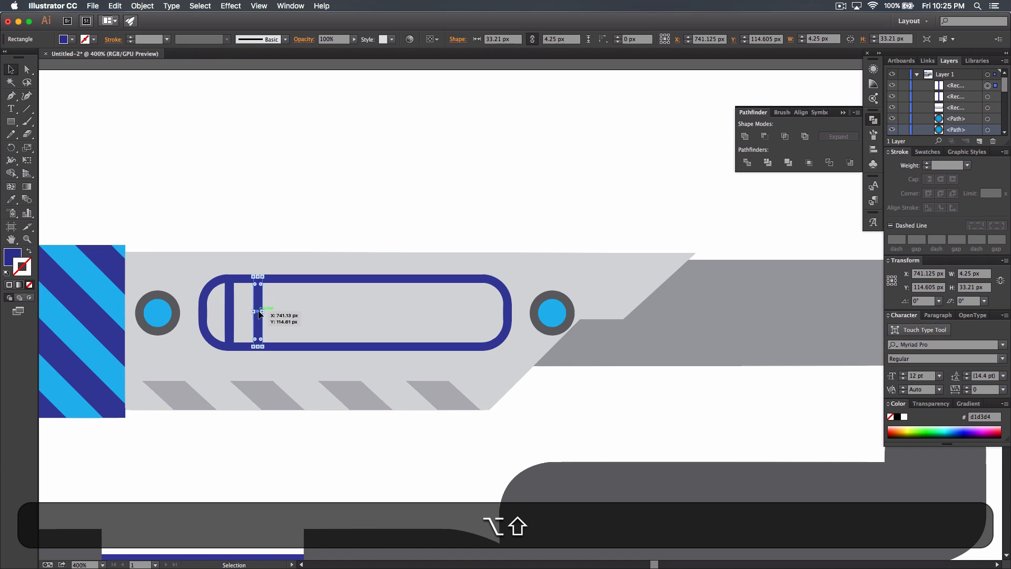
{"action": "left_click", "coordinate": [233, 311], "text": "shift"}
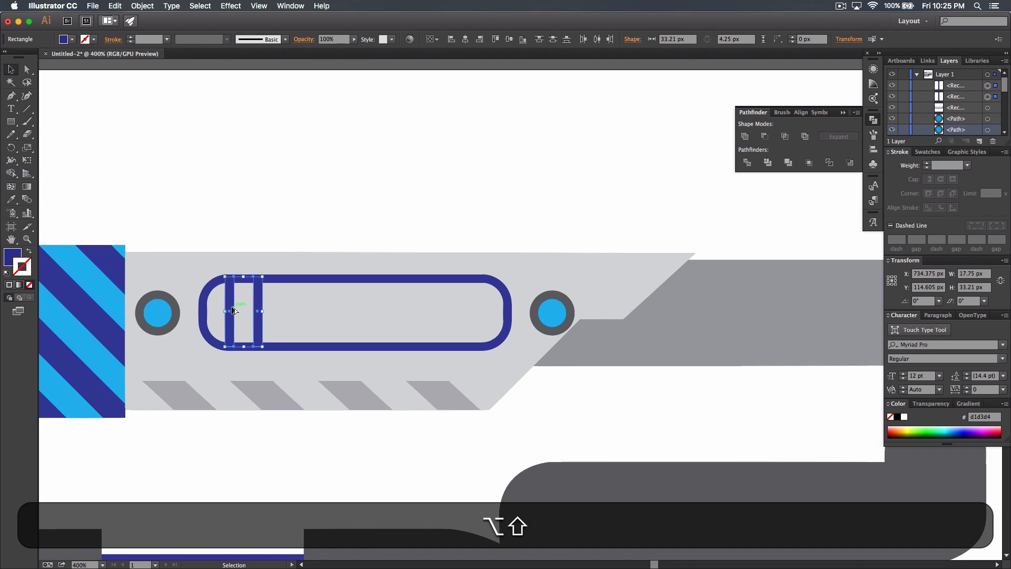
{"action": "left_click_drag", "start_coordinate": [234, 310], "coordinate": [446, 311]}
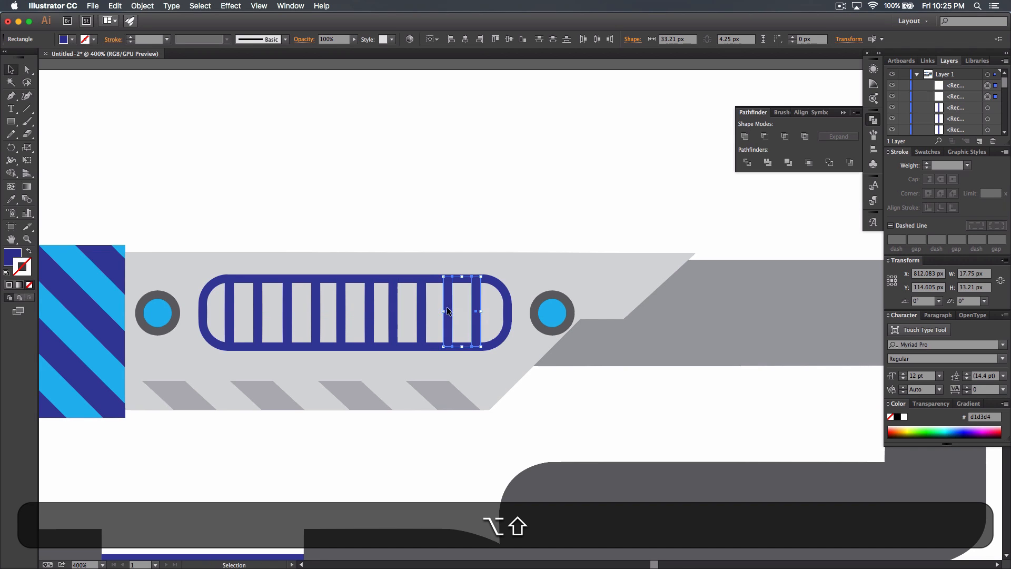
- Distribute all ten dark blue bars evenly by their horizontal centers within the rounded frame
{"action": "left_click", "coordinate": [418, 305], "text": "shift"}
{"action": "left_click", "coordinate": [392, 308], "text": "shift"}
{"action": "left_click", "coordinate": [370, 311], "text": "shift"}
{"action": "left_click", "coordinate": [341, 311], "text": "shift"}
{"action": "left_click", "coordinate": [315, 311], "text": "shift"}
{"action": "left_click", "coordinate": [287, 310], "text": "shift"}
{"action": "left_click", "coordinate": [258, 314], "text": "shift"}
{"action": "left_click", "coordinate": [230, 312], "text": "shift"}
{"action": "left_click", "coordinate": [801, 114]}
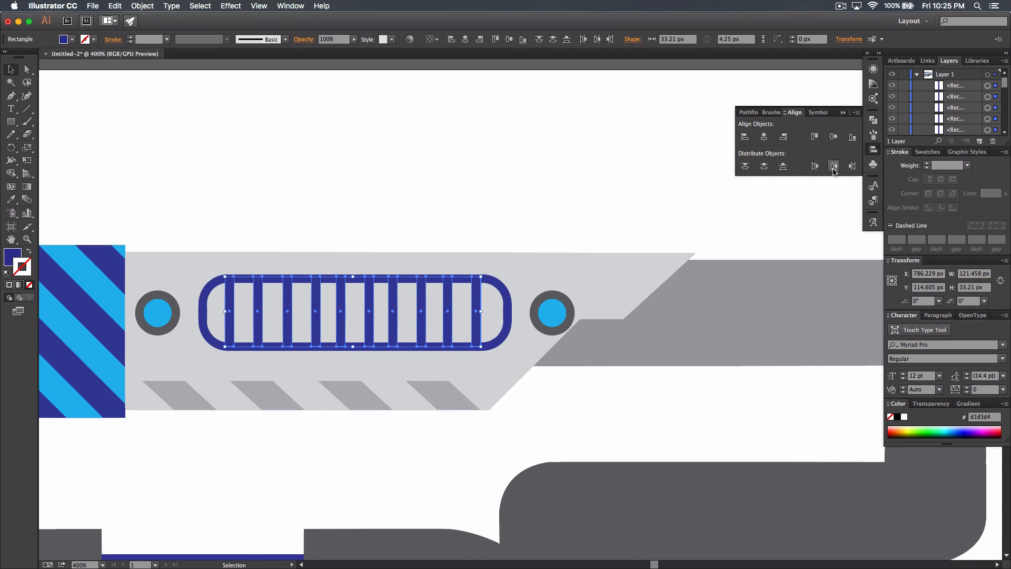
{"action": "left_click", "coordinate": [834, 167]}
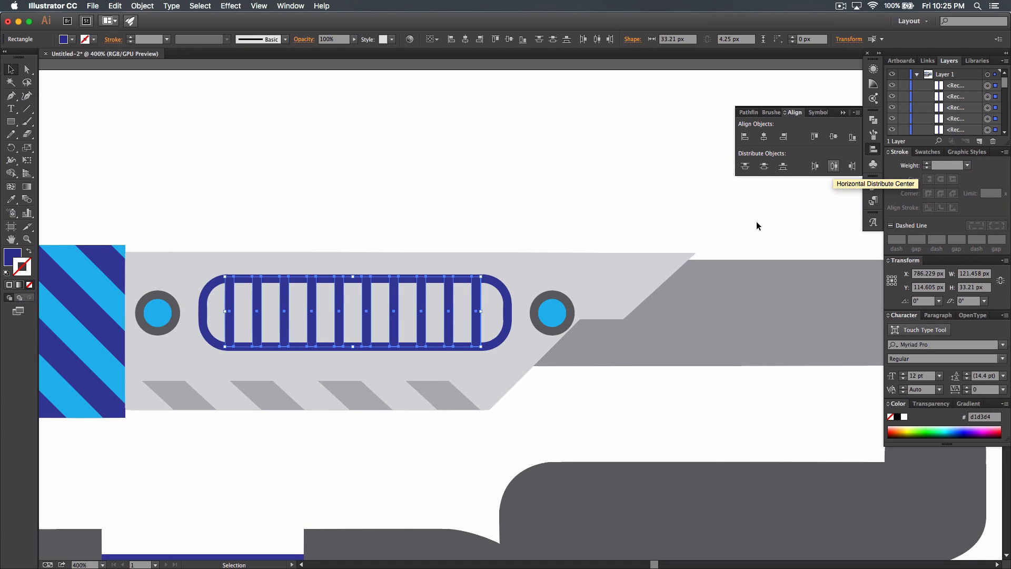
{"action": "left_click", "coordinate": [489, 215]}
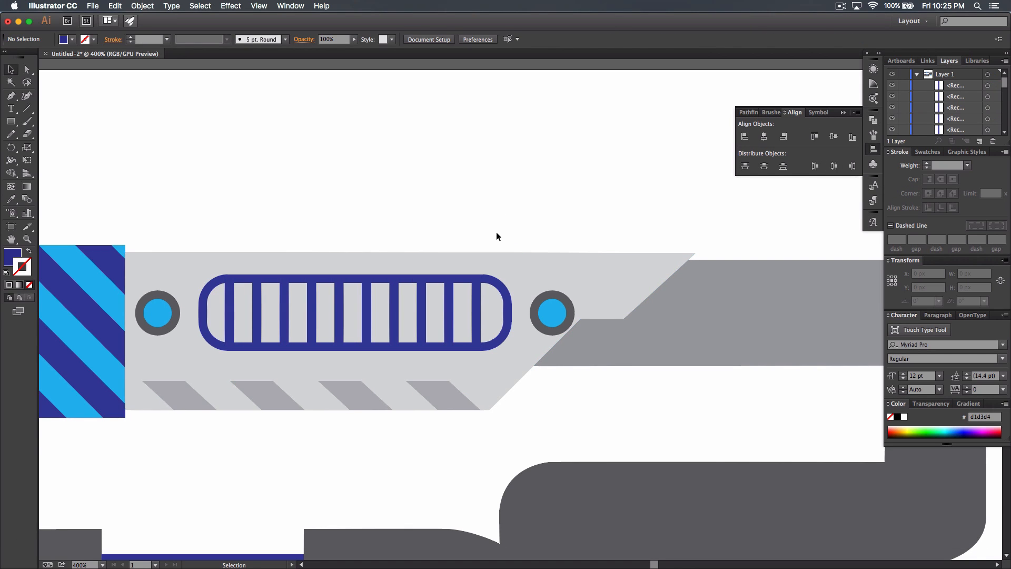
- Draw a yellow, strokeless Pen shape under the panel's notch, with a slanted end following the panel edge and a rounded opposite end
{"action": "key", "text": "super+minus"}
{"action": "key", "text": "super+minus"}
{"action": "key", "text": "super+minus"}
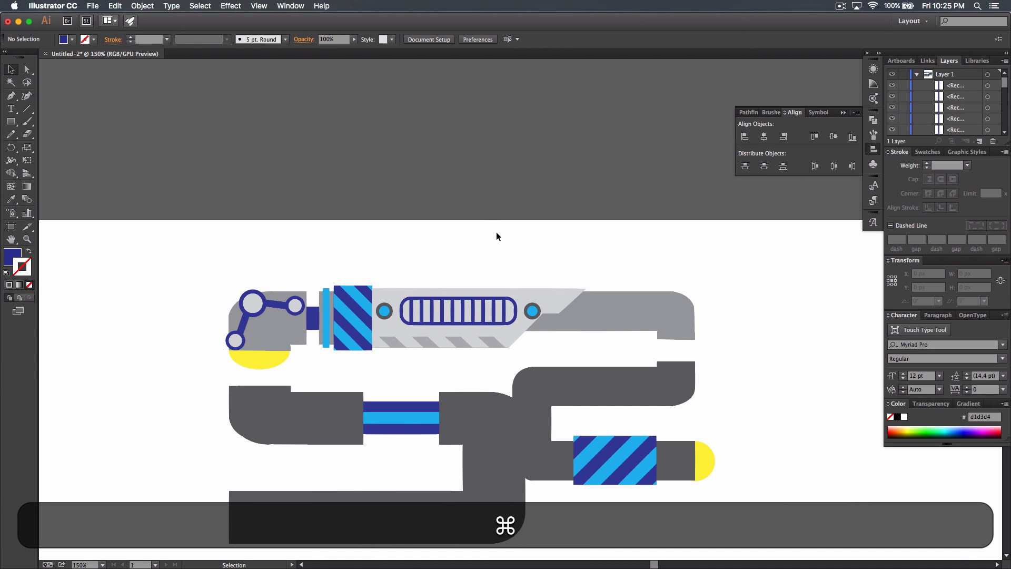
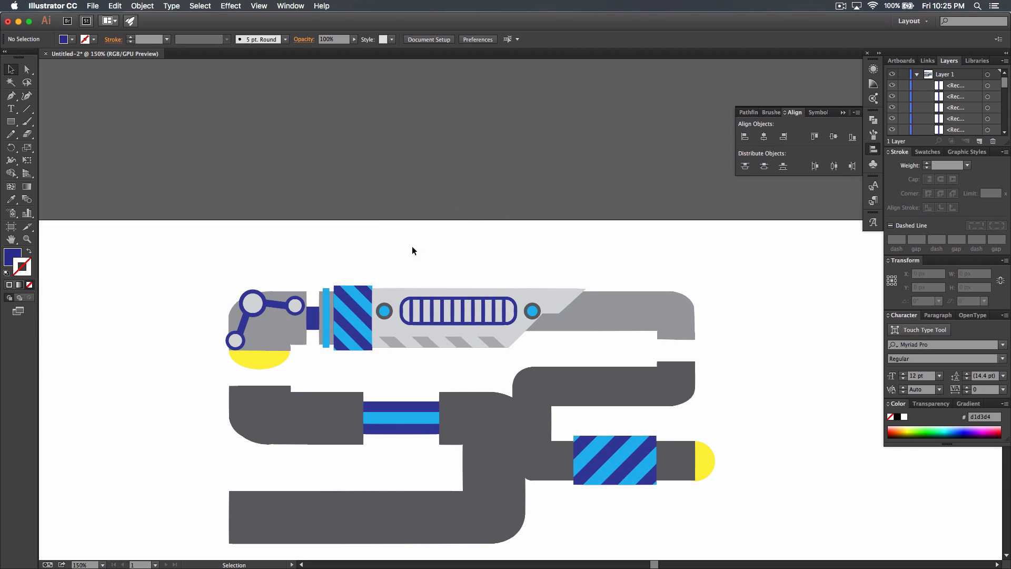
{"action": "left_click", "coordinate": [10, 95]}
{"action": "left_click", "coordinate": [72, 41]}
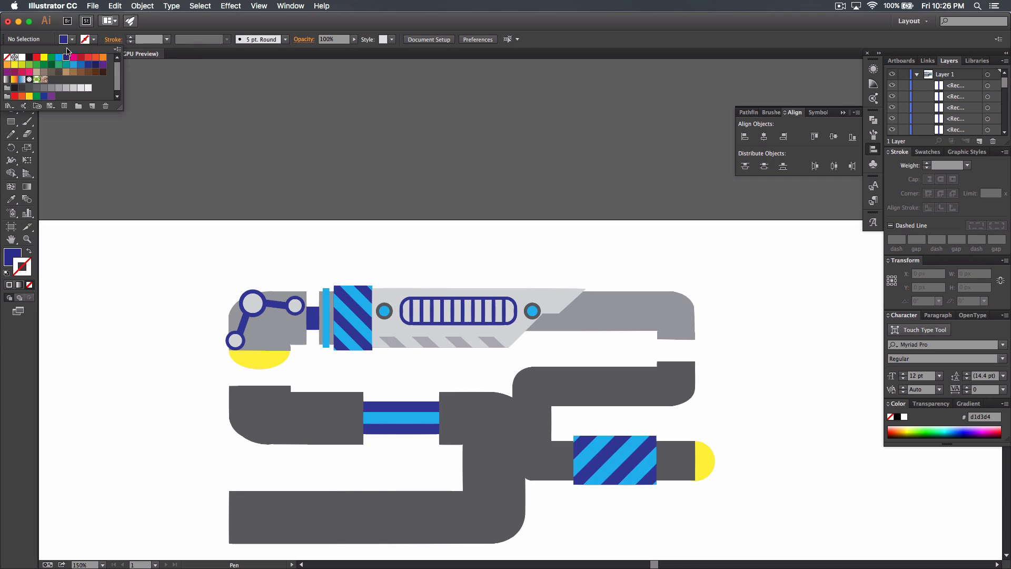
{"action": "left_click", "coordinate": [44, 57]}
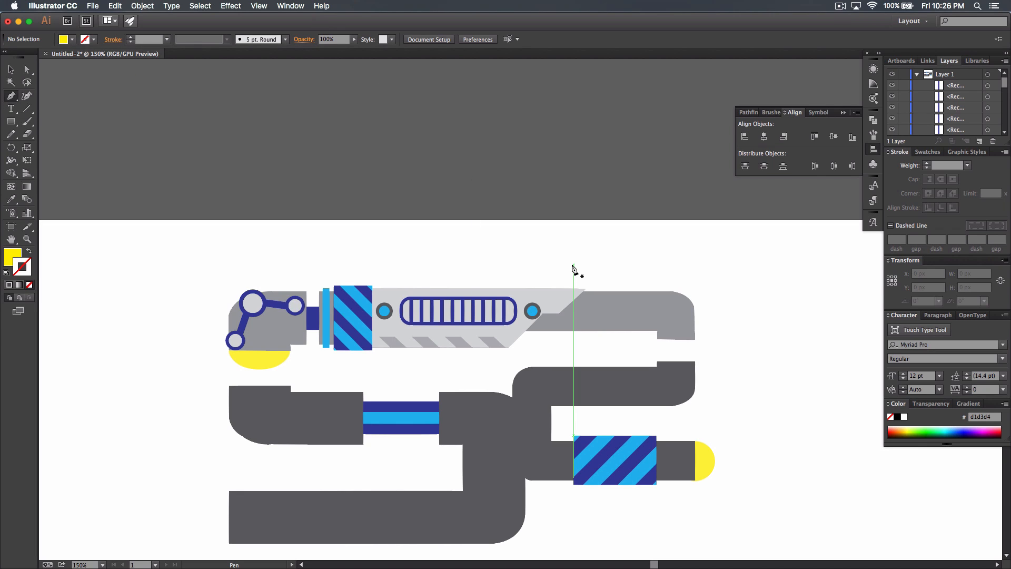
{"action": "key", "text": "super+equal"}
{"action": "key", "text": "super+equal"}
{"action": "key", "text": "super+equal"}
{"action": "key", "text": "super+equal"}
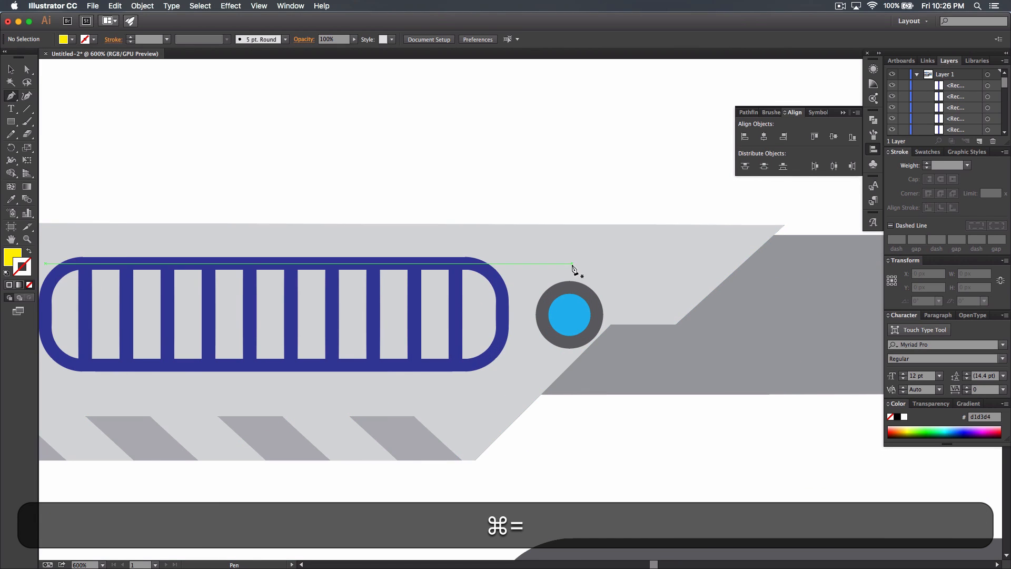
{"action": "left_click_drag", "start_coordinate": [624, 183], "coordinate": [503, 88]}
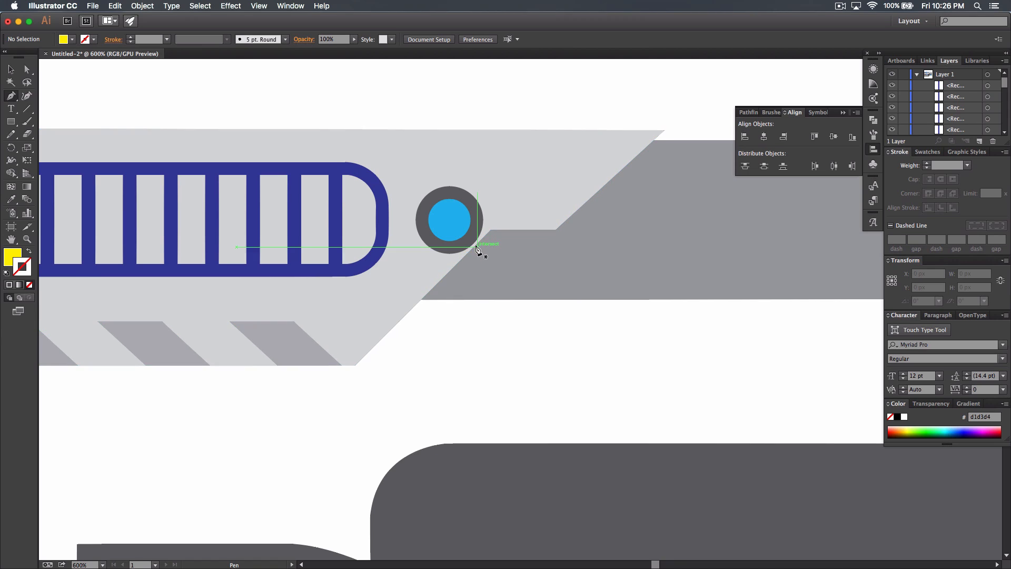
{"action": "left_click", "coordinate": [479, 241]}
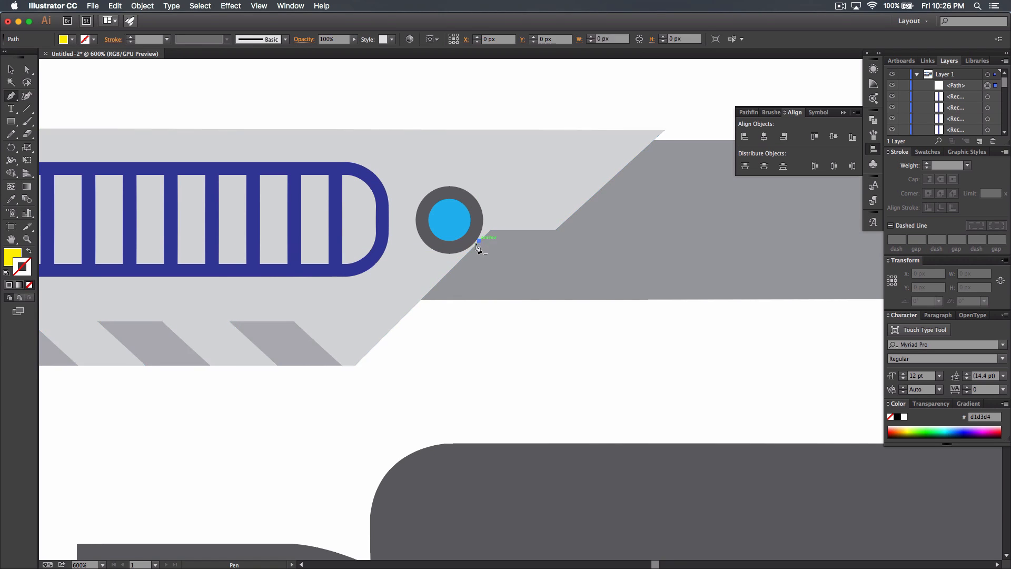
{"action": "left_click", "coordinate": [441, 283]}
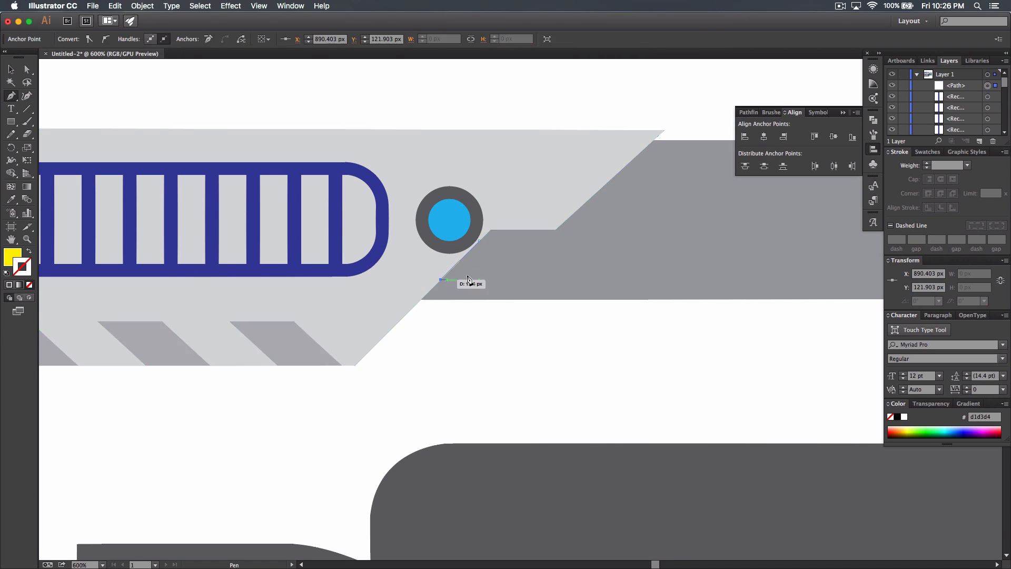
{"action": "left_click", "coordinate": [602, 270], "text": "shift"}
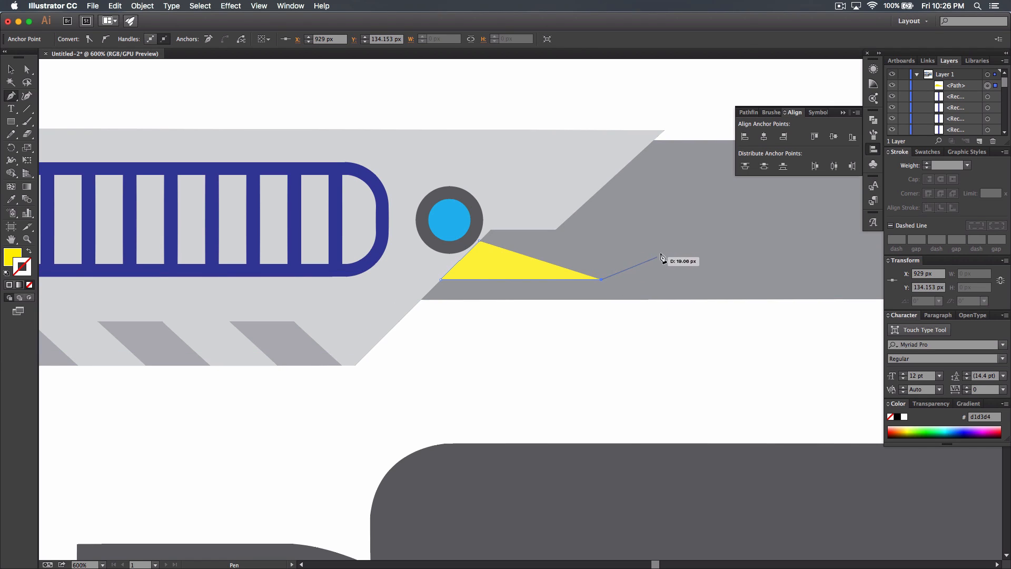
{"action": "left_click_drag", "start_coordinate": [648, 257], "coordinate": [651, 239]}
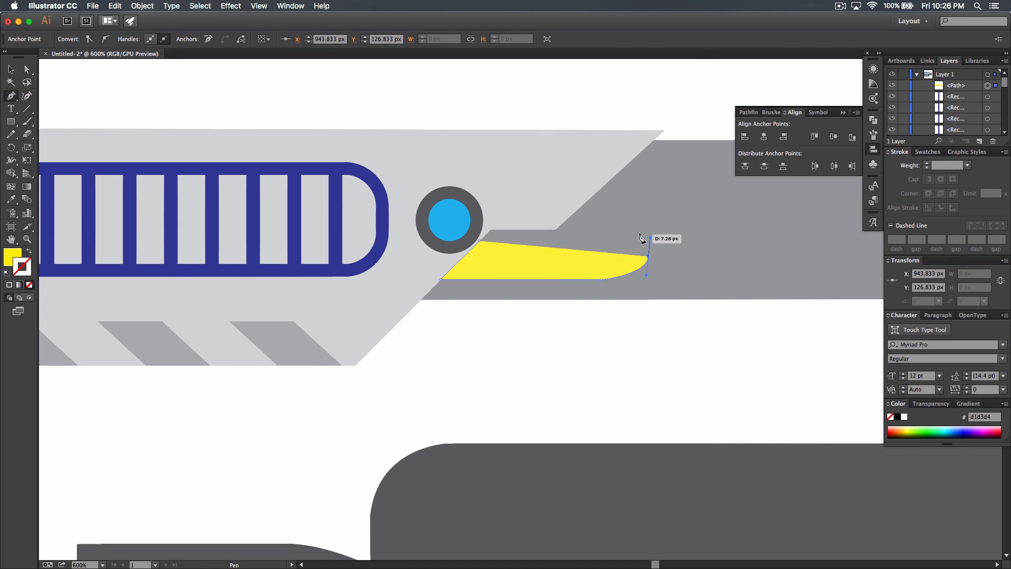
{"action": "left_click_drag", "start_coordinate": [603, 238], "coordinate": [555, 238]}
{"action": "left_click", "coordinate": [478, 240]}
- Lower the upper anchor where the yellow shape's curve begins to Y 122 px to level the top edge
{"action": "left_click", "coordinate": [27, 69]}
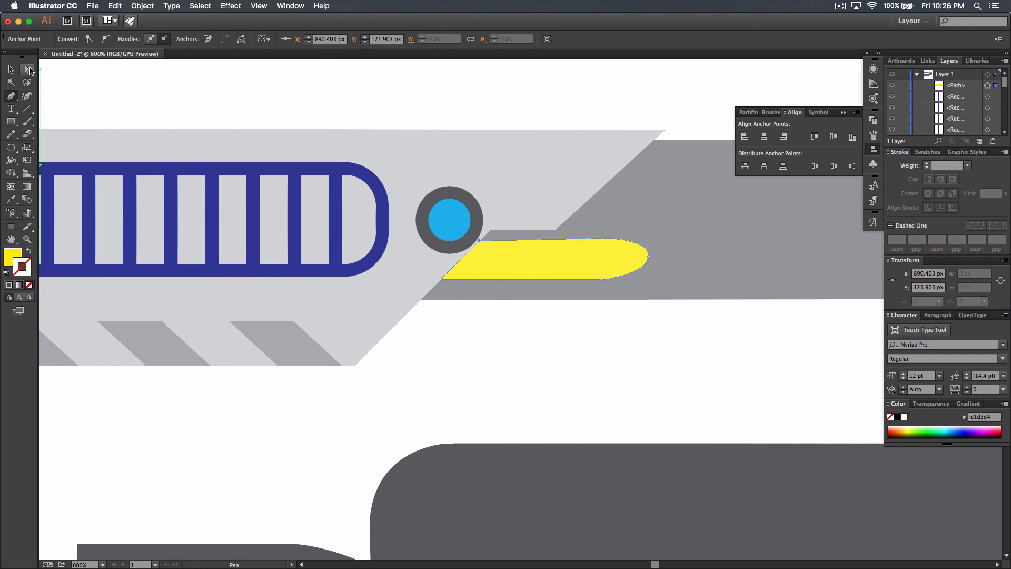
{"action": "left_click", "coordinate": [603, 239]}
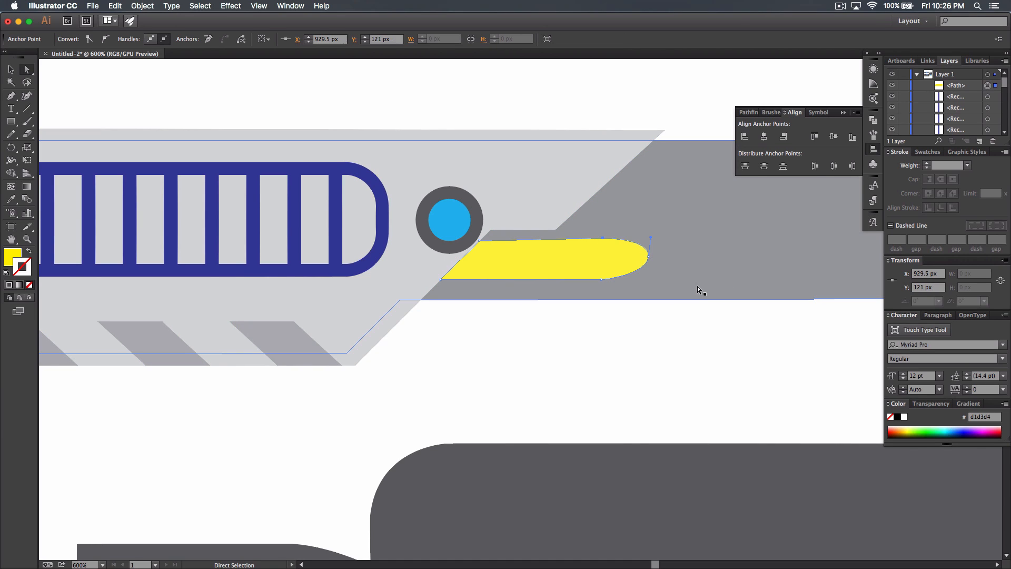
{"action": "key", "text": "Down"}
{"action": "key", "text": "Up"}
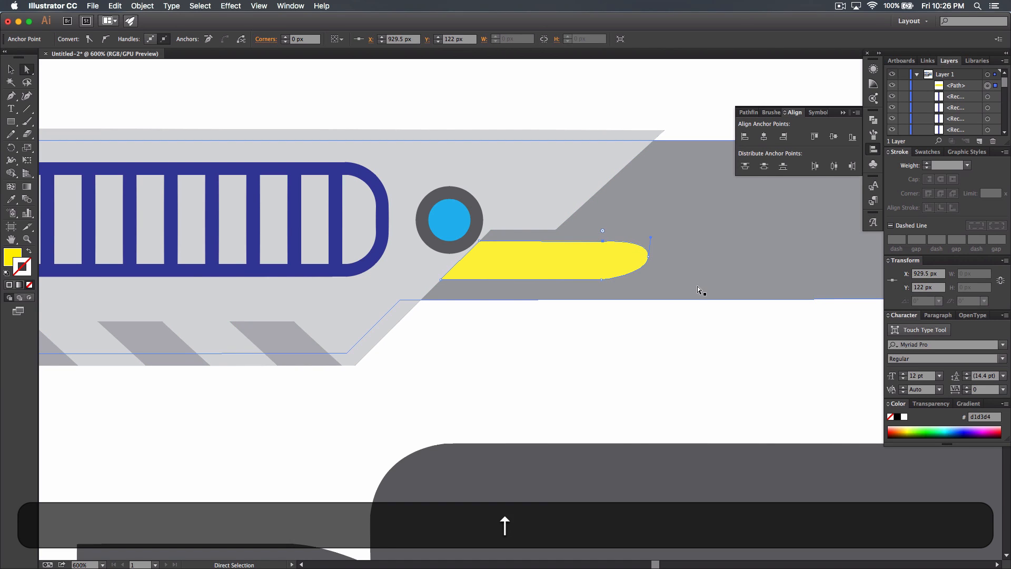
{"action": "key", "text": "Down"}
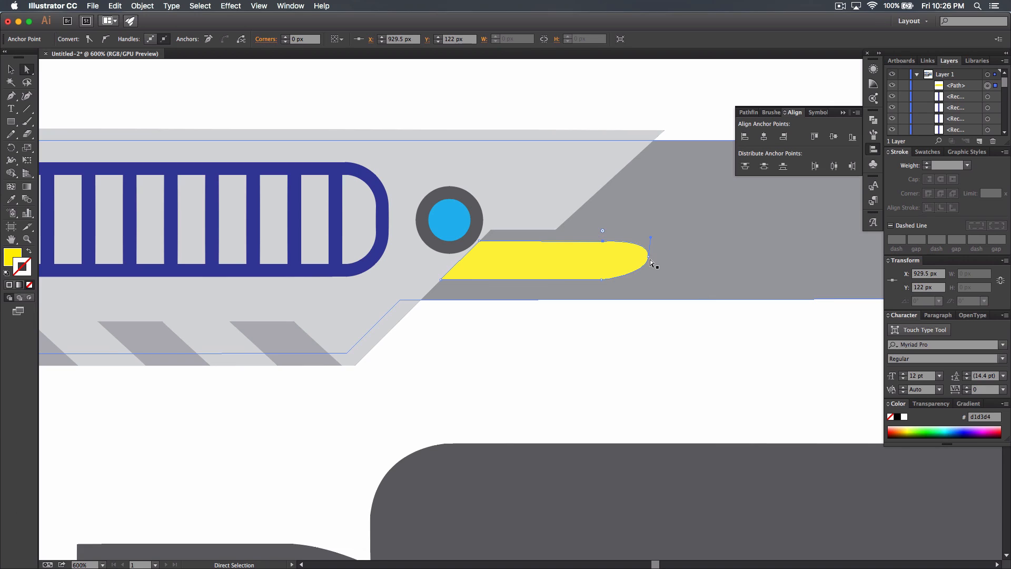
- Lower the anchor at the yellow shape's rounded tip to Y 128.833 px and straighten its handles vertically
{"action": "key", "text": "Down"}
{"action": "key", "text": "Up"}
{"action": "key", "text": "Down"}
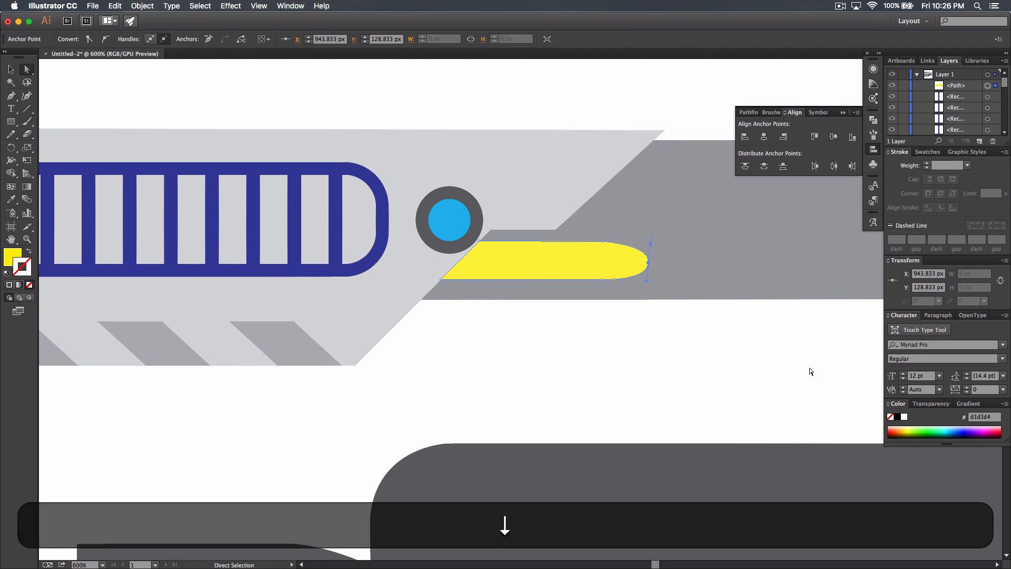
{"action": "left_click_drag", "start_coordinate": [647, 281], "coordinate": [648, 279]}
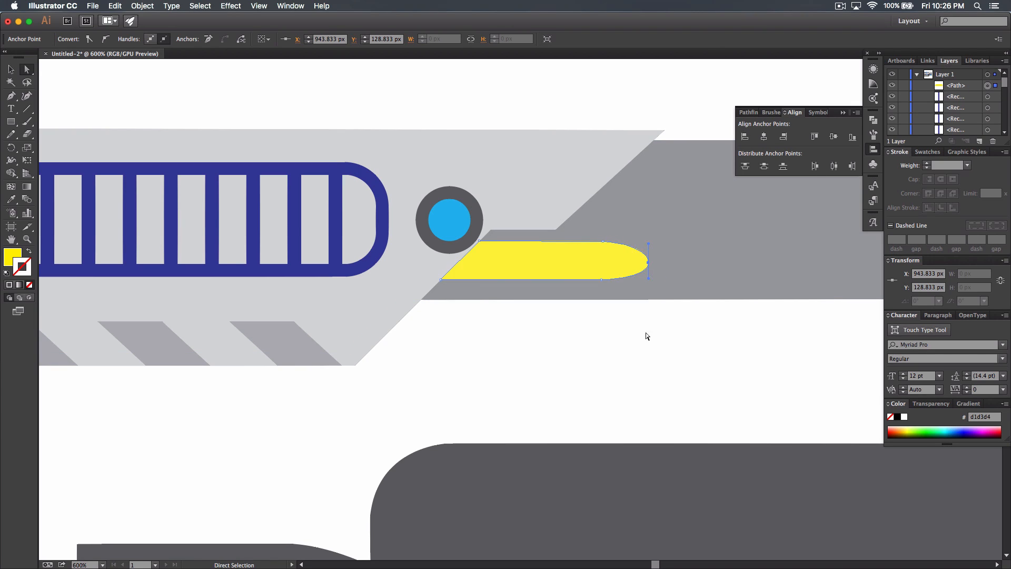
{"action": "left_click", "coordinate": [586, 358]}
{"action": "key", "text": "super+minus"}
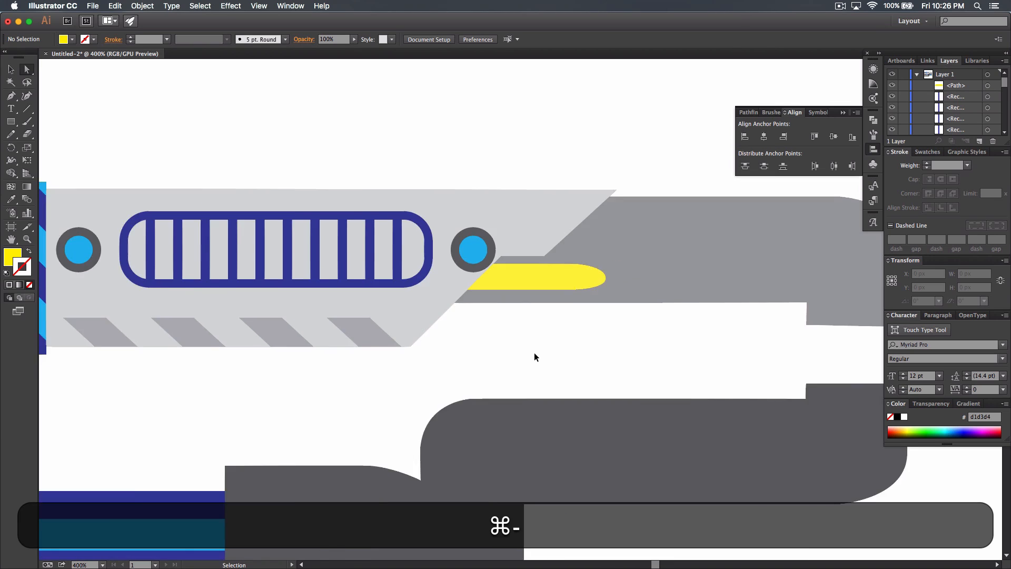
{"action": "key", "text": "super+minus"}
{"action": "key", "text": "super+minus"}
{"action": "key", "text": "super+minus"}
{"action": "key", "text": "super+minus"}
{"action": "key", "text": "super+equal"}
{"action": "key", "text": "super+equal"}
{"action": "key", "text": "super+equal"}
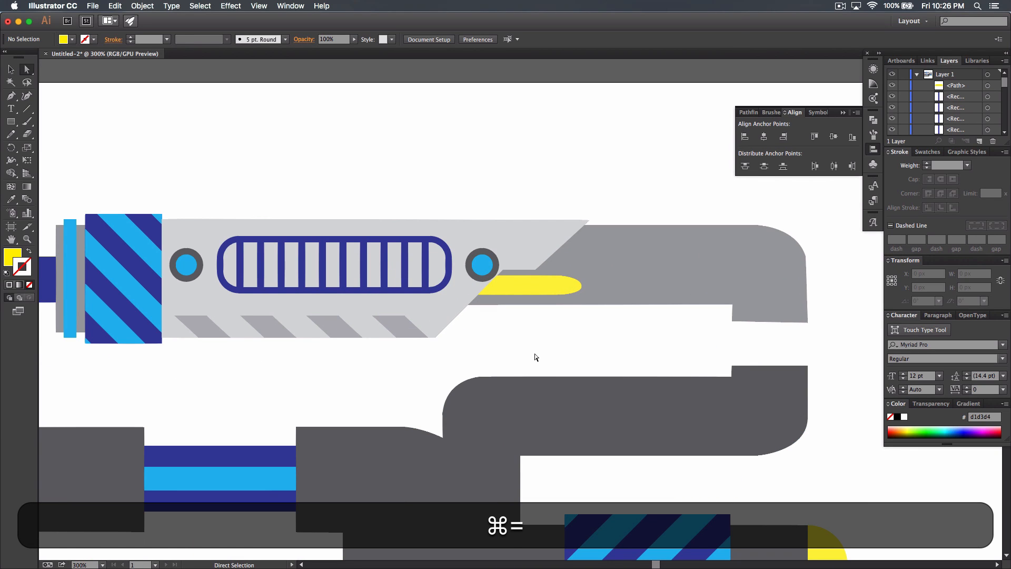
{"action": "left_click", "coordinate": [548, 288]}
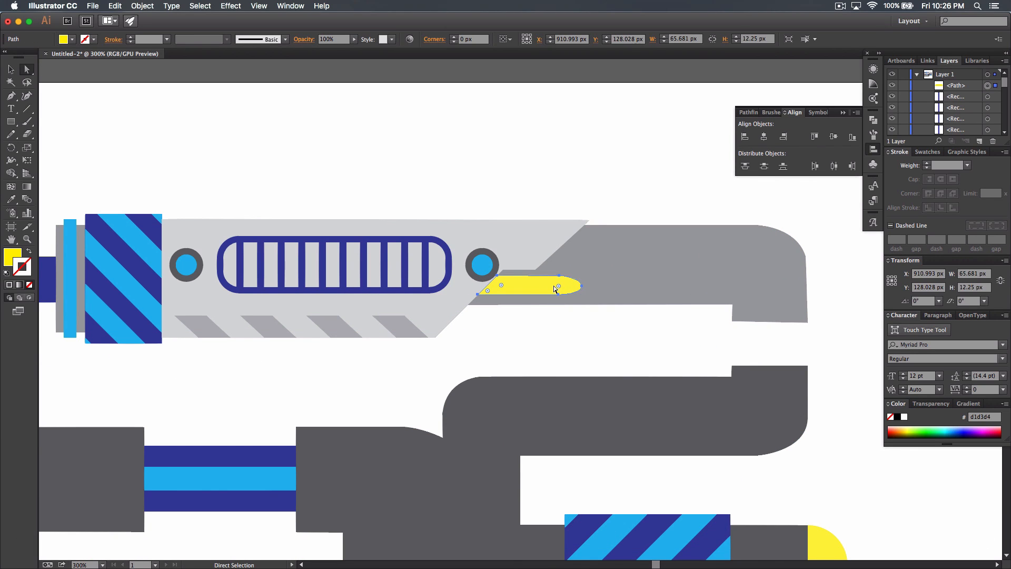
{"action": "key", "text": "BackSpace"}
{"action": "key", "text": "super+z"}
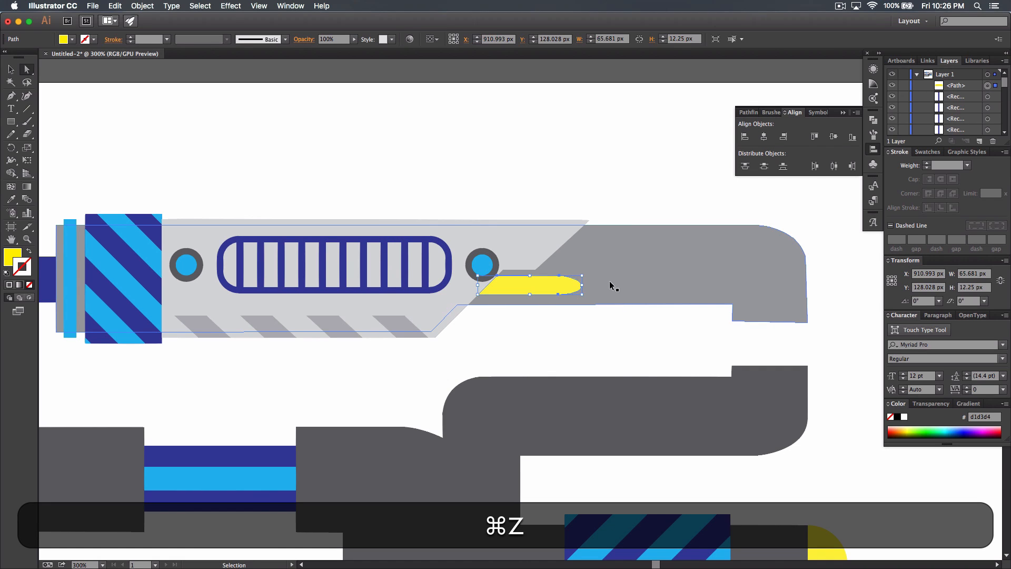
- Shorten the yellow shape by moving the three anchors of its rounded end horizontally toward the cyan circle
{"action": "key", "text": "a"}
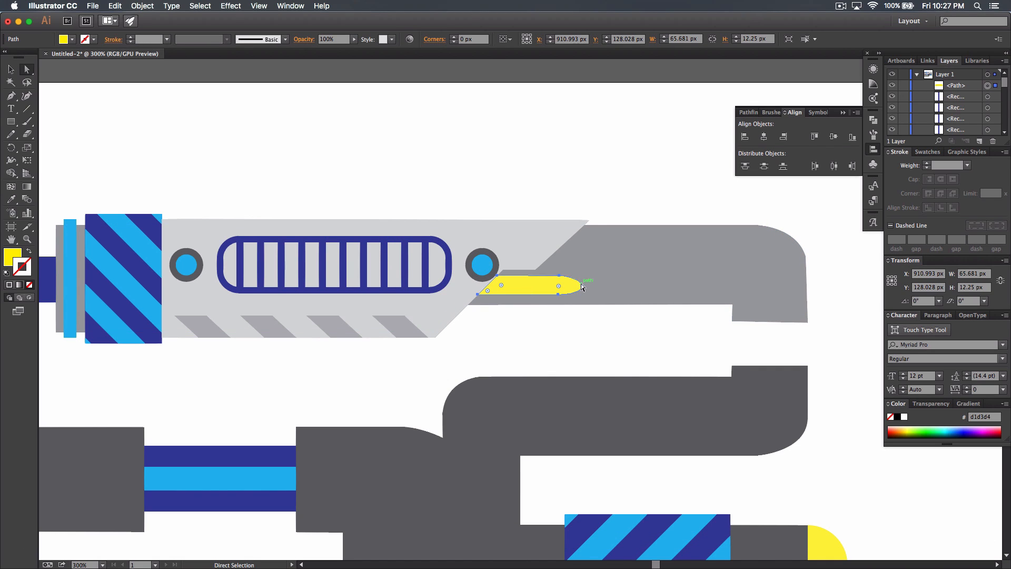
{"action": "left_click", "coordinate": [582, 286]}
{"action": "left_click", "coordinate": [558, 279], "text": "shift"}
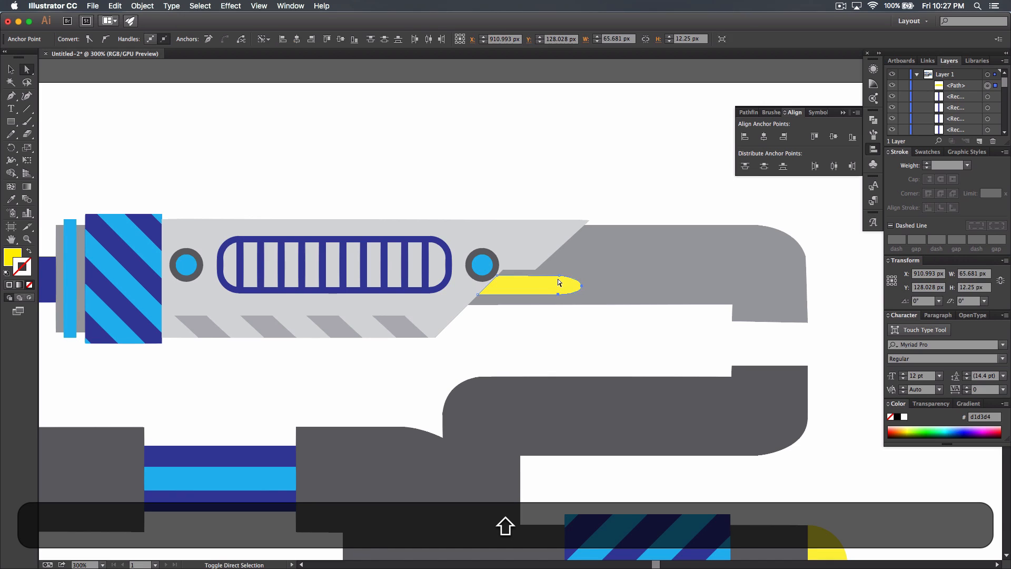
{"action": "left_click", "coordinate": [558, 294], "text": "shift"}
{"action": "left_click_drag", "start_coordinate": [557, 298], "coordinate": [513, 296]}
{"action": "left_click", "coordinate": [519, 334]}
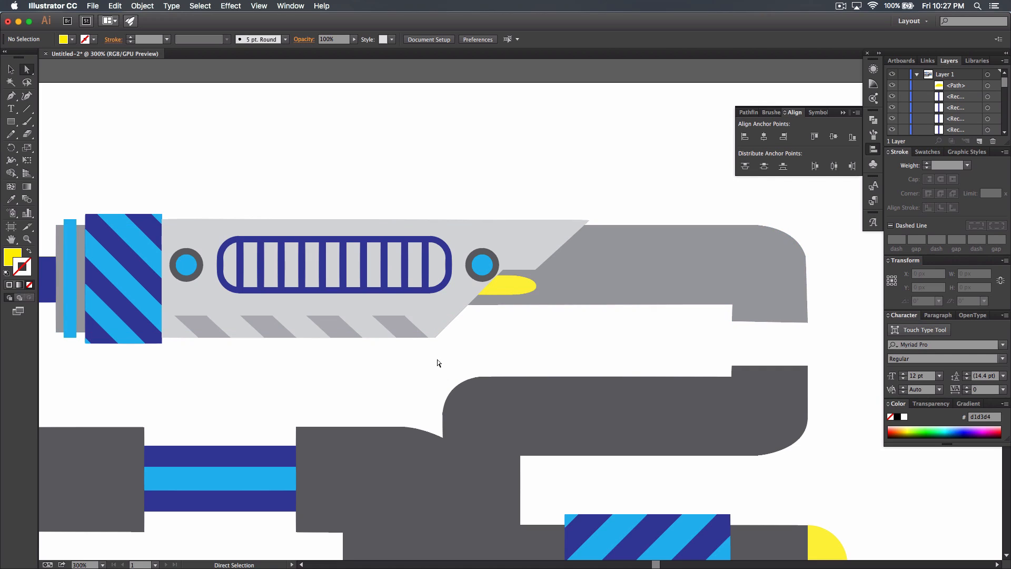
- Move the cyan circle at the panel's notched end 4 px left, to X 876.91 px
{"action": "key", "text": "super+minus"}
{"action": "key", "text": "super+minus"}
{"action": "key", "text": "super+minus"}
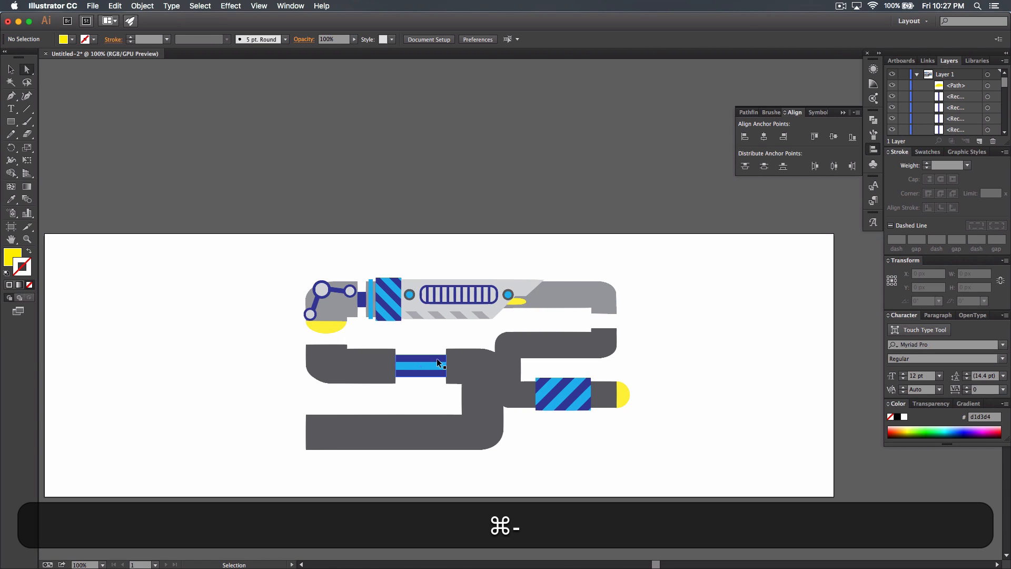
{"action": "key", "text": "super+equal"}
{"action": "key", "text": "super+equal"}
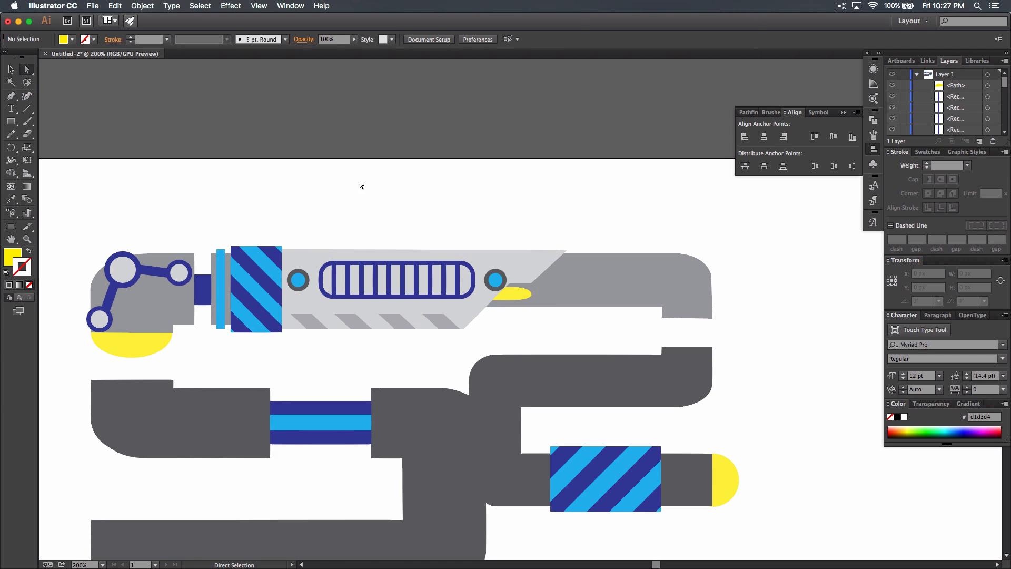
{"action": "left_click", "coordinate": [11, 69]}
{"action": "left_click", "coordinate": [495, 280]}
{"action": "key", "text": "Left"}
{"action": "key", "text": "Left"}
{"action": "key", "text": "Left"}
{"action": "key", "text": "Left"}
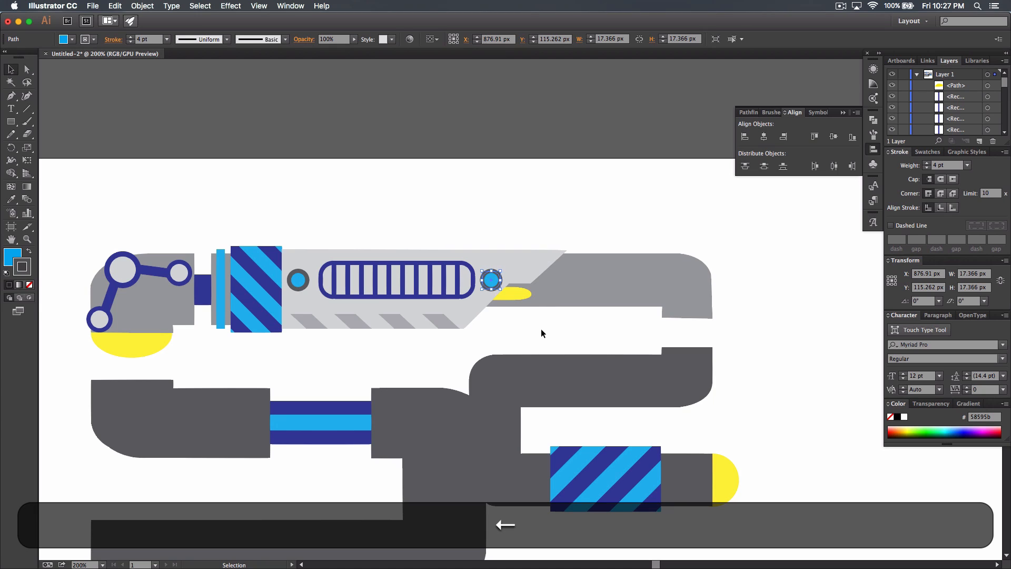
{"action": "left_click", "coordinate": [541, 329]}
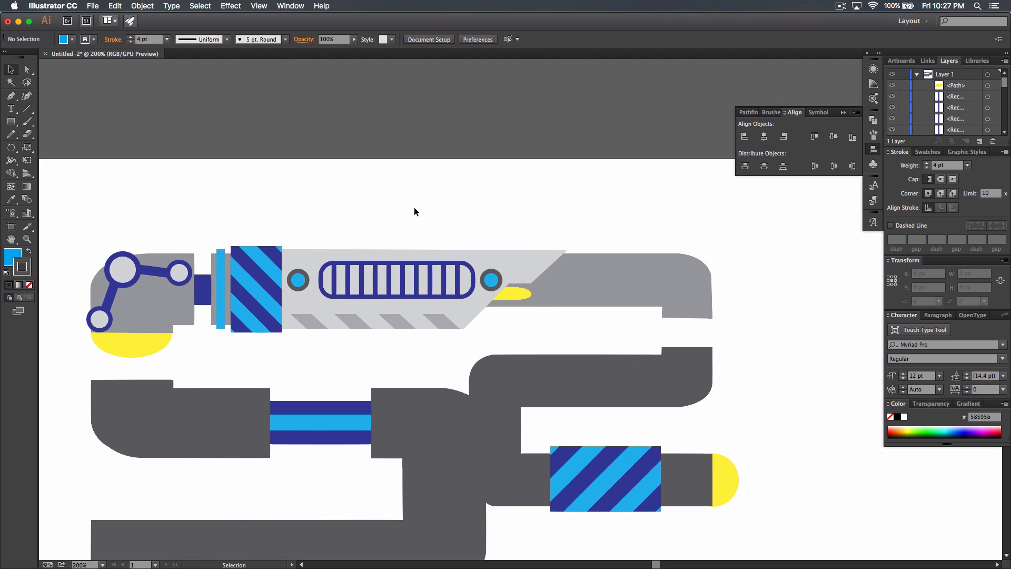
- Draw a strokeless cyan rectangle about 7.27 by 23.69 px standing on the light gray panel's upper edge
{"action": "scroll", "coordinate": [432, 232], "scroll_direction": "up", "scroll_amount": 1}
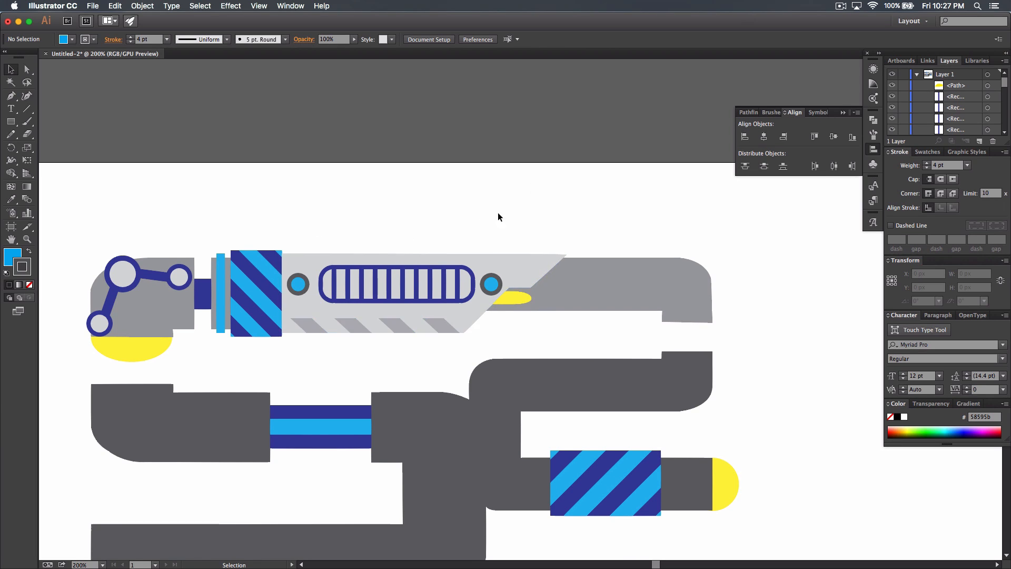
{"action": "left_click", "coordinate": [837, 112]}
{"action": "left_click", "coordinate": [10, 121]}
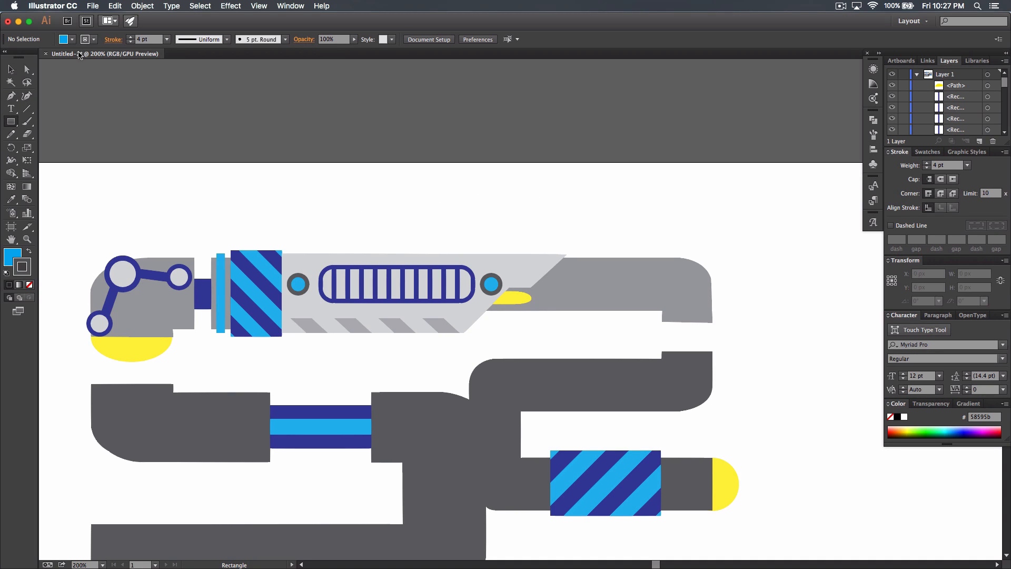
{"action": "left_click", "coordinate": [30, 285]}
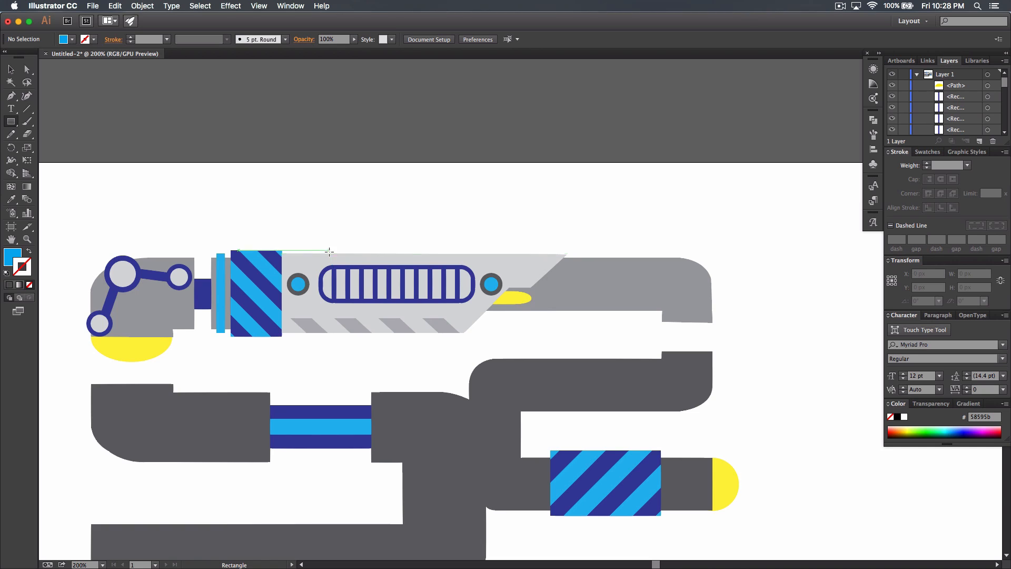
{"action": "left_click_drag", "start_coordinate": [343, 253], "coordinate": [352, 228]}
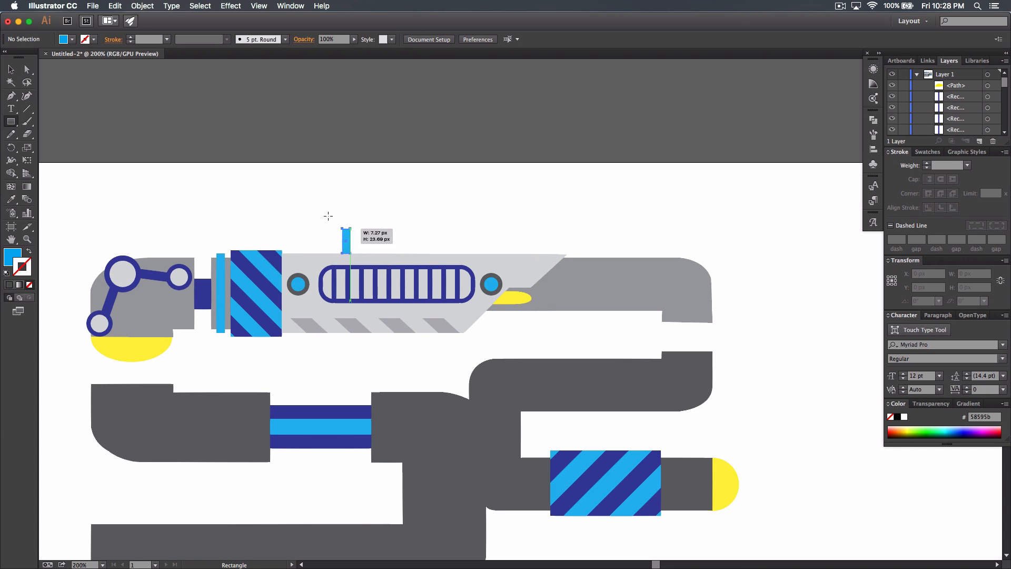
- Duplicate the small cyan post horizontally along the panel's upper edge to form a second support
{"action": "key", "text": "v"}
{"action": "key", "text": "alt"}
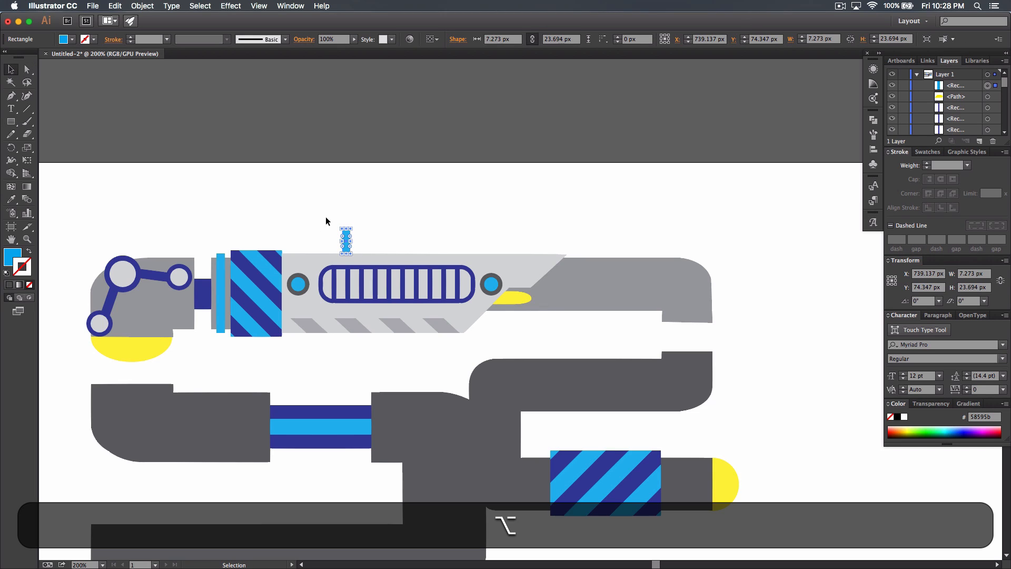
{"action": "left_click_drag", "start_coordinate": [343, 240], "coordinate": [344, 240]}
{"action": "left_click_drag", "start_coordinate": [346, 234], "coordinate": [445, 243]}
{"action": "left_click", "coordinate": [509, 194]}
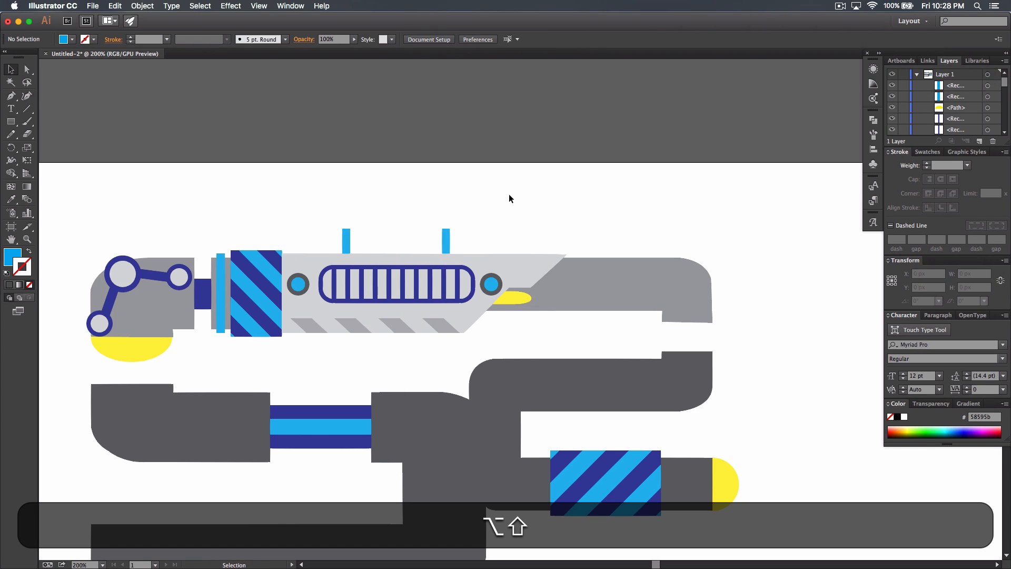
- Draw a light gray, strokeless rounded bar about 147 by 24 px resting on the two cyan posts
{"action": "left_click_drag", "start_coordinate": [11, 121], "coordinate": [53, 134]}
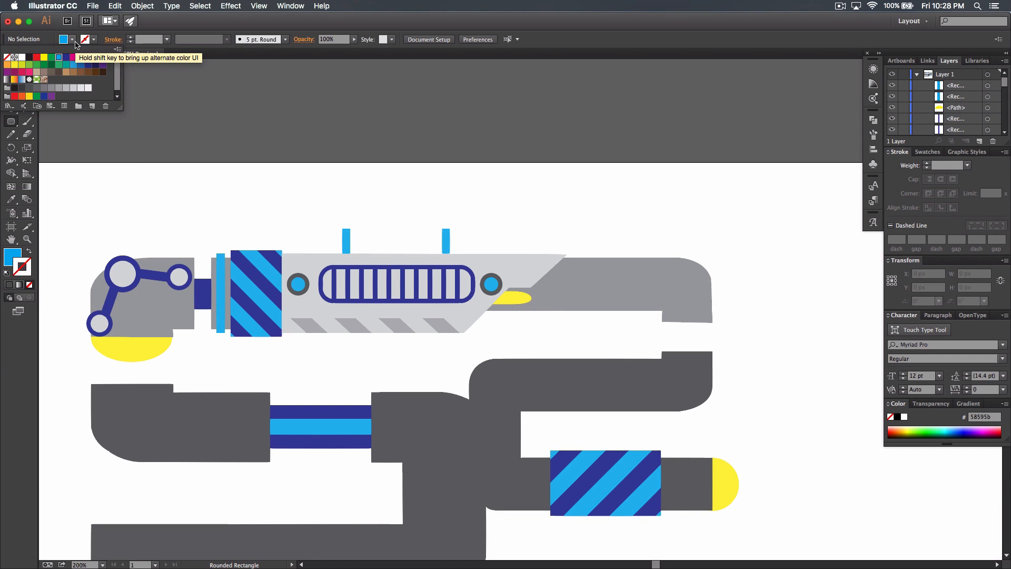
{"action": "left_click", "coordinate": [66, 90]}
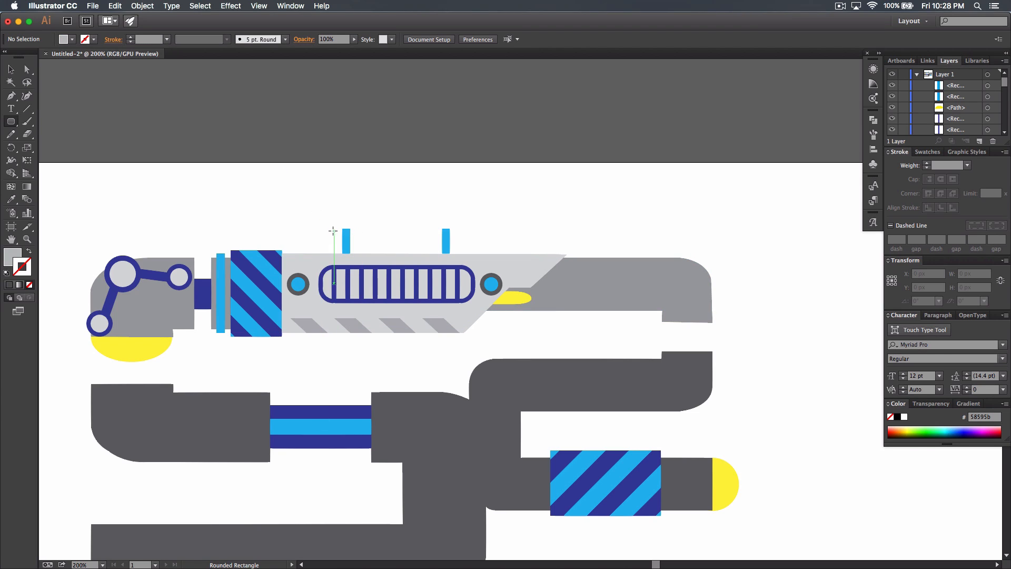
{"action": "left_click_drag", "start_coordinate": [318, 229], "coordinate": [473, 203]}
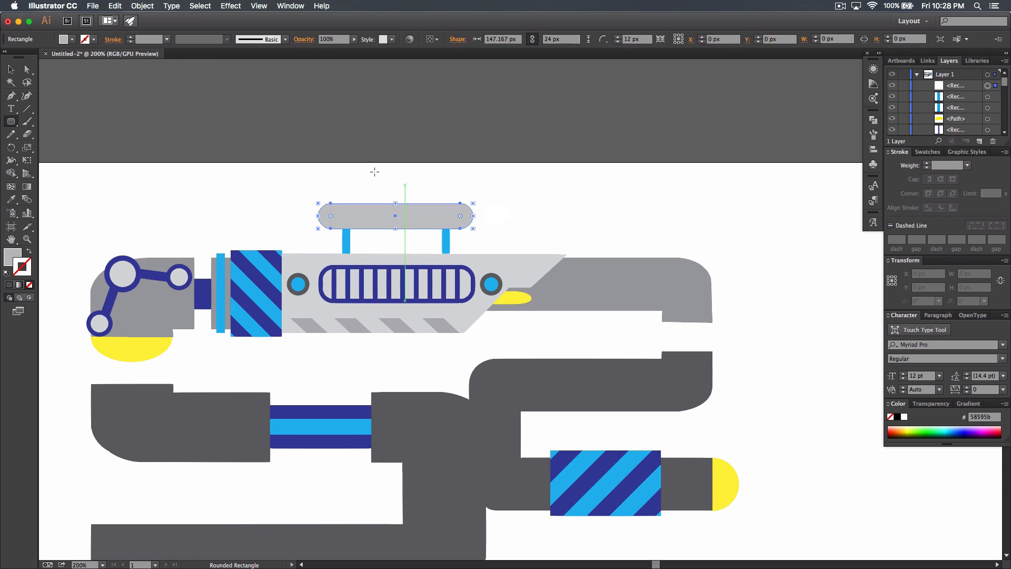
- Duplicate the rounded bar in place and fill the copy with a darker gray
{"action": "left_click", "coordinate": [10, 69]}
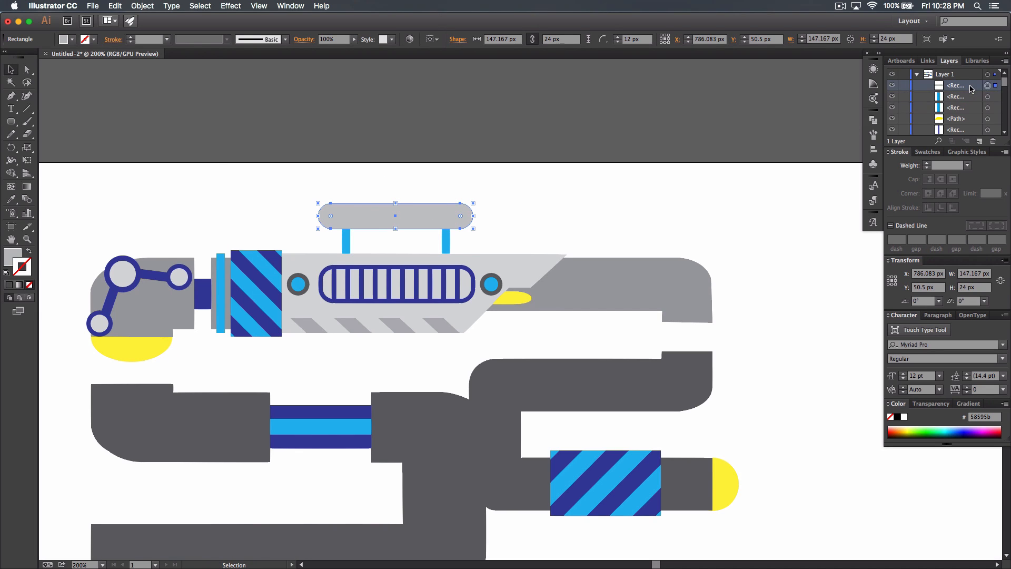
{"action": "left_click_drag", "start_coordinate": [963, 83], "coordinate": [980, 141]}
{"action": "left_click", "coordinate": [73, 39]}
{"action": "left_click", "coordinate": [44, 87]}
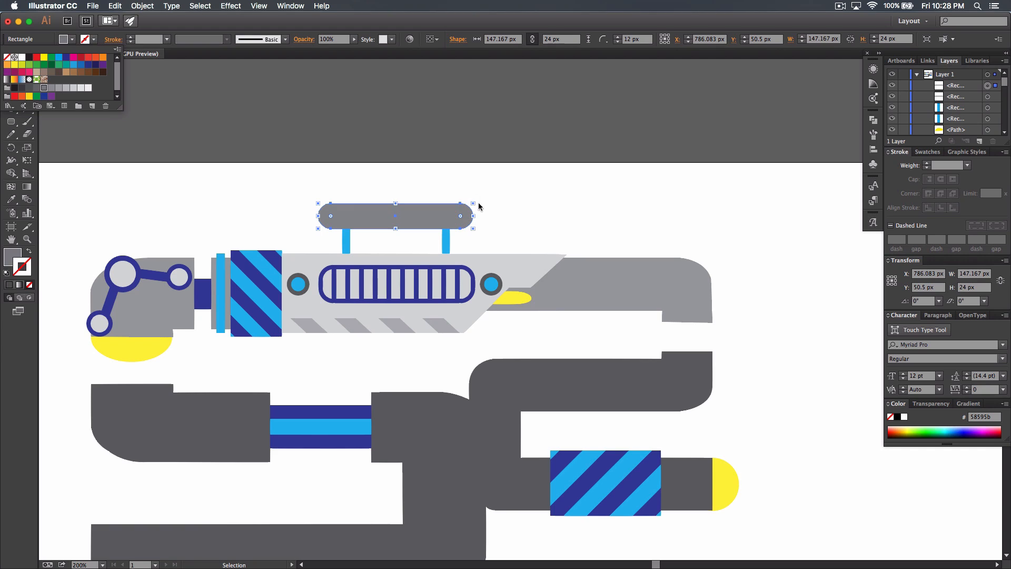
- Try to scale the dark bar copy down from its corner, undoing each attempt
{"action": "key", "text": "alt+shift"}
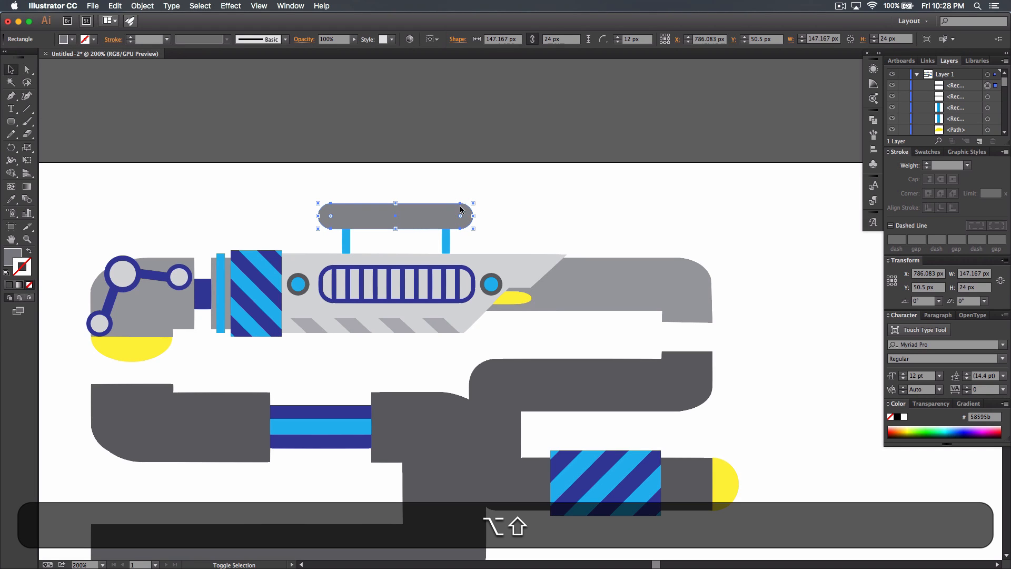
{"action": "left_click_drag", "start_coordinate": [472, 203], "coordinate": [463, 207]}
{"action": "key", "text": "super+z"}
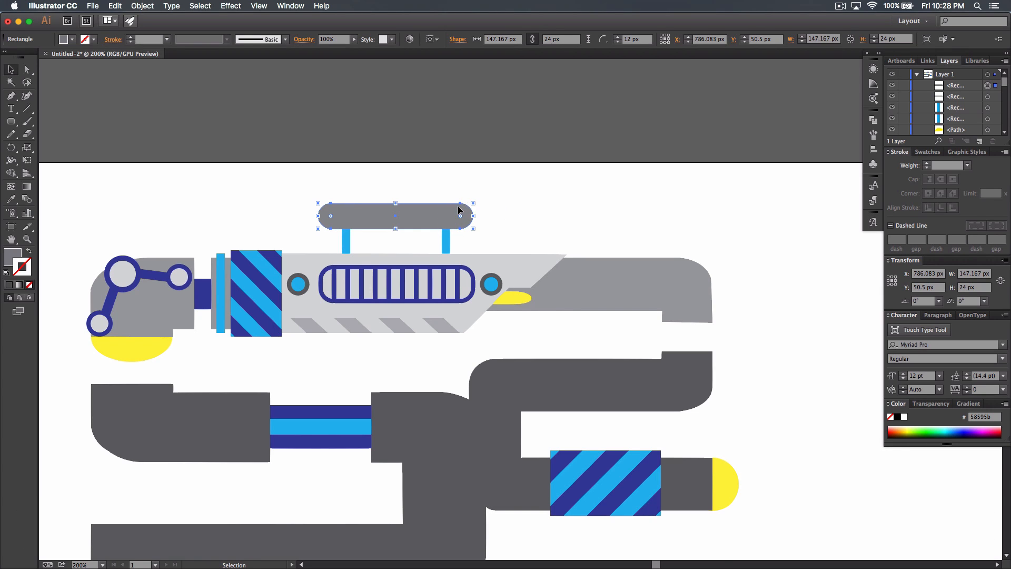
{"action": "left_click_drag", "start_coordinate": [473, 203], "coordinate": [463, 205]}
{"action": "key", "text": "super+z"}
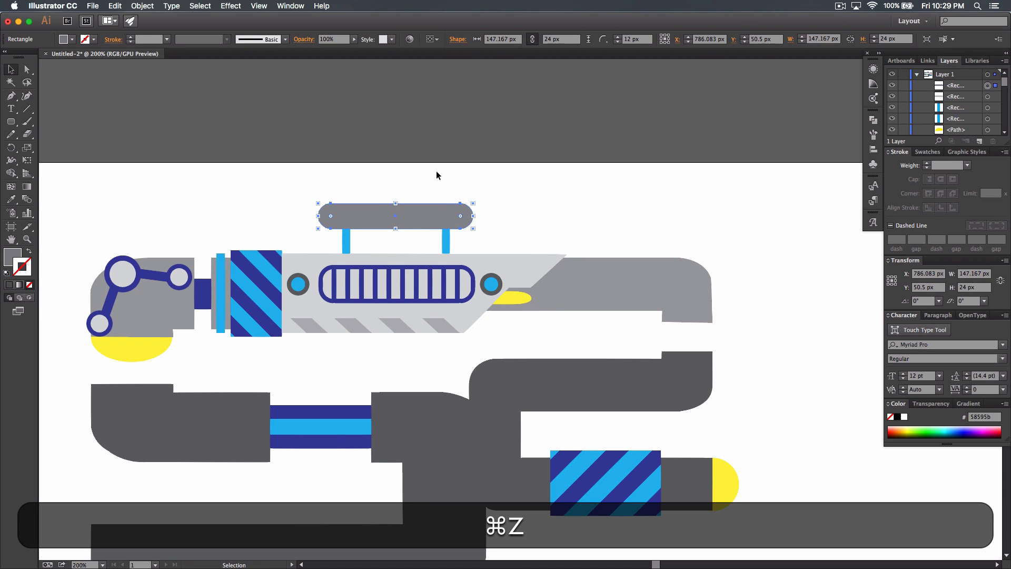
{"action": "key", "text": "alt+super+z"}
{"action": "key", "text": "super+equal"}
{"action": "key", "text": "super+equal"}
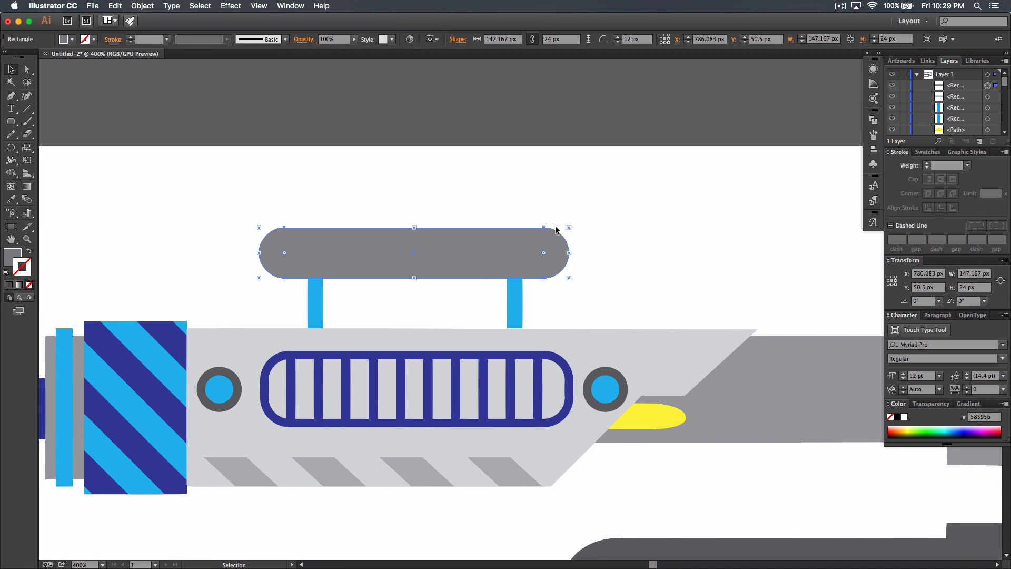
{"action": "left_click_drag", "start_coordinate": [571, 228], "coordinate": [389, 237]}
{"action": "key", "text": "super+z"}
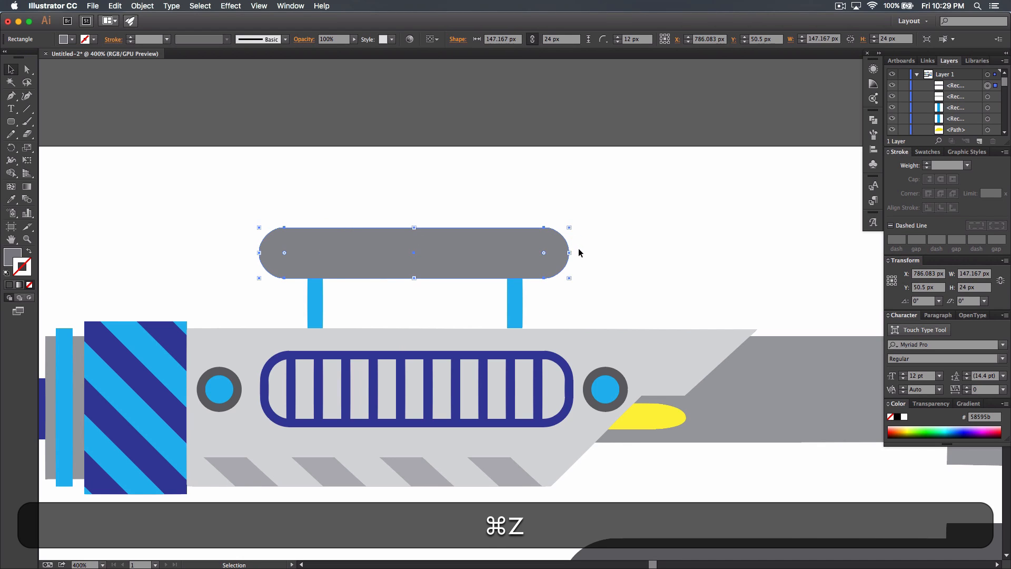
- Try shortening the dark bar copy to about 106 px wide, and delete the copy
{"action": "left_click_drag", "start_coordinate": [569, 253], "coordinate": [483, 253]}
{"action": "left_click", "coordinate": [372, 227]}
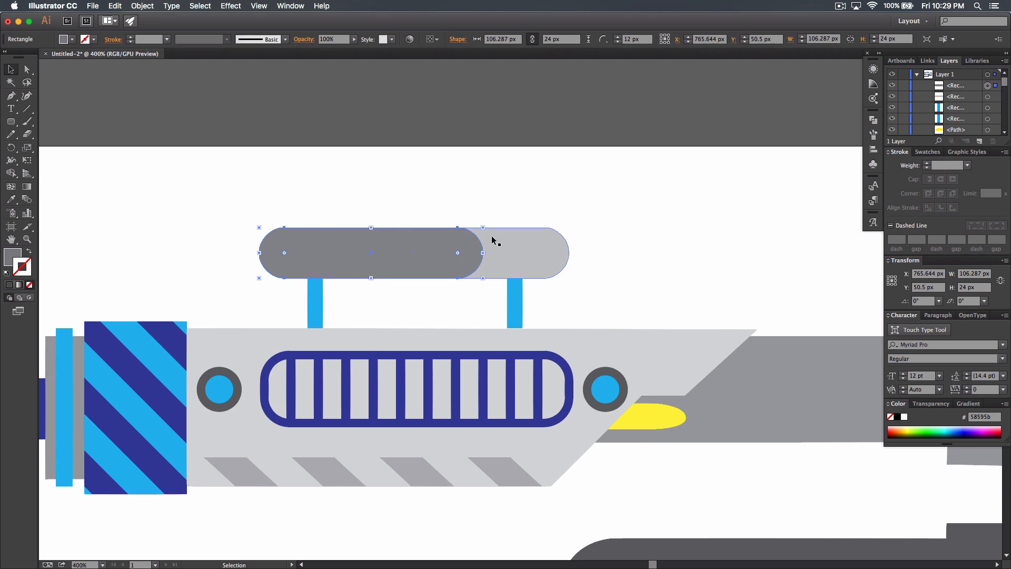
{"action": "left_click_drag", "start_coordinate": [459, 253], "coordinate": [476, 251]}
{"action": "key", "text": "super+z"}
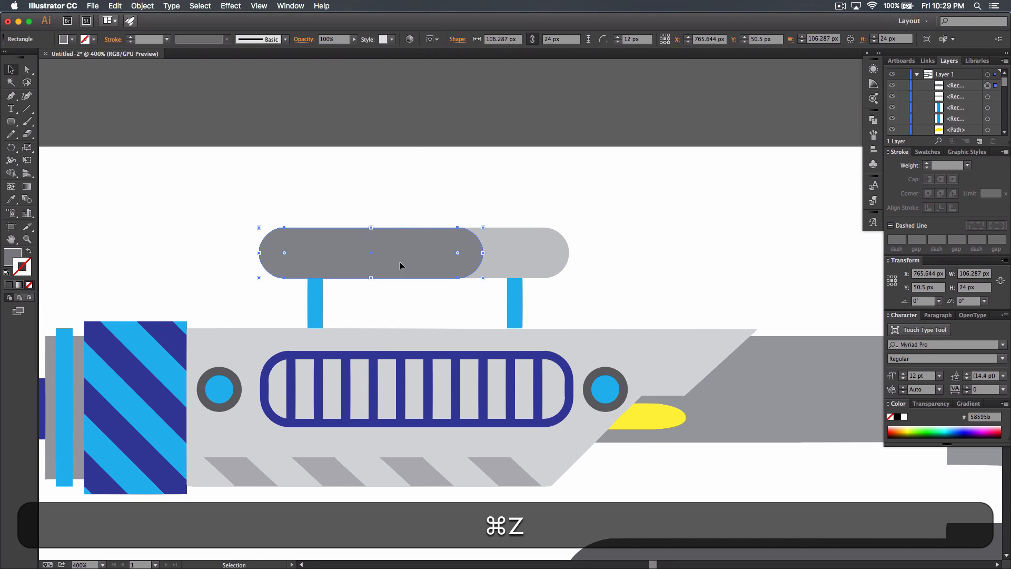
{"action": "key", "text": "BackSpace"}
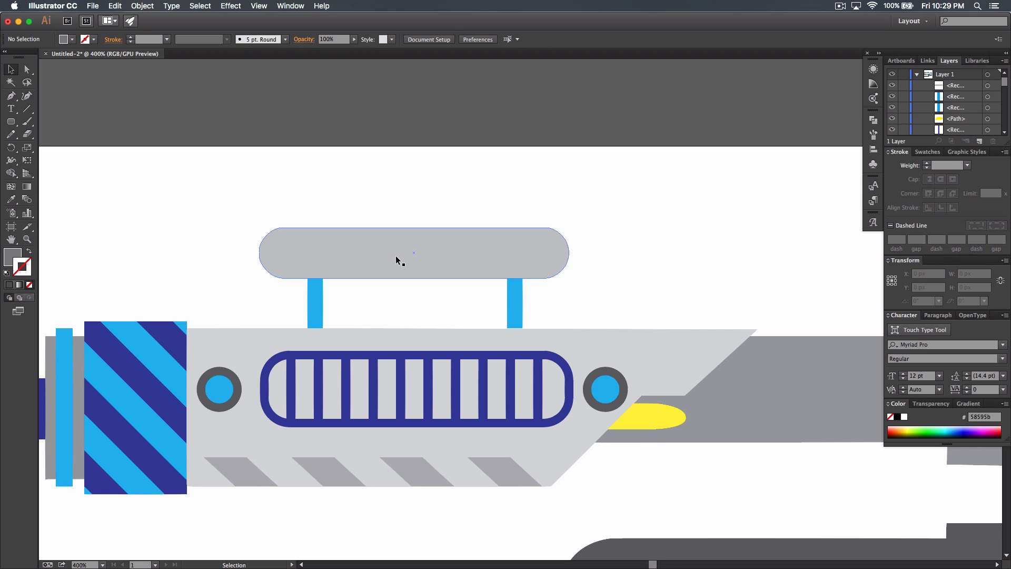
- Outline the light gray rounded bar with a dark gray 6d6e71 stroke at 4 pt
{"action": "left_click", "coordinate": [422, 256]}
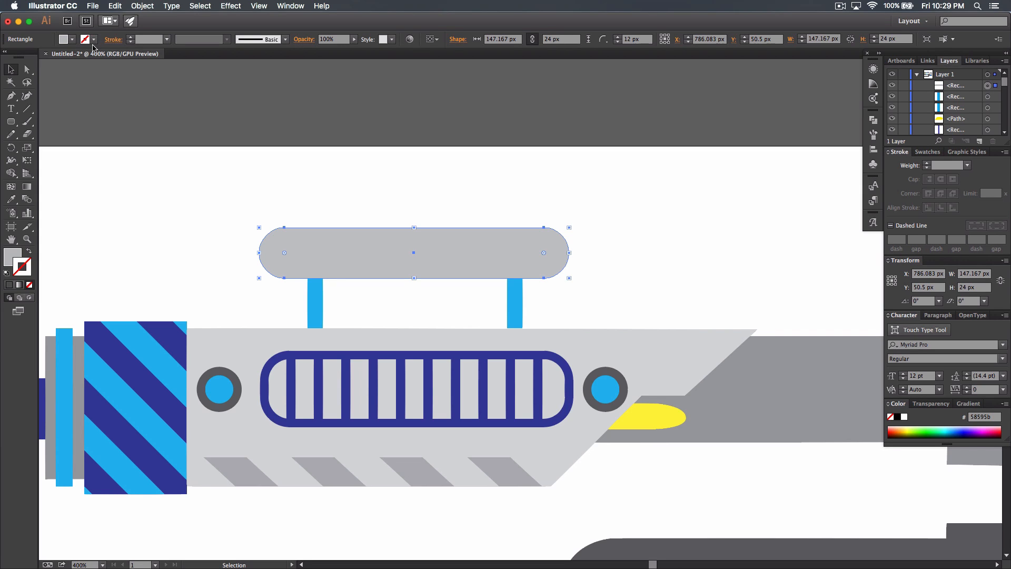
{"action": "left_click", "coordinate": [93, 39]}
{"action": "left_click", "coordinate": [37, 88]}
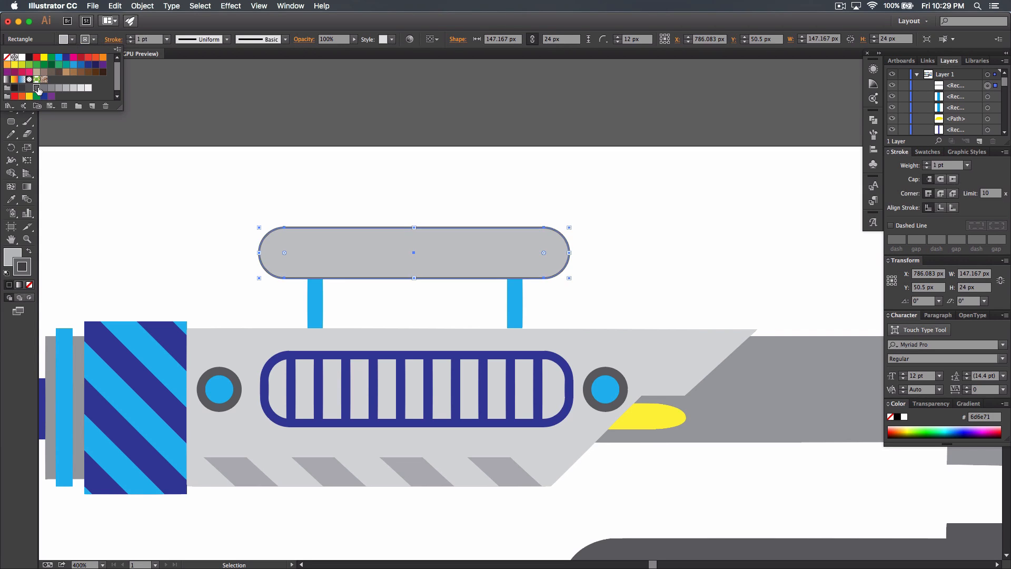
{"action": "left_click", "coordinate": [191, 136]}
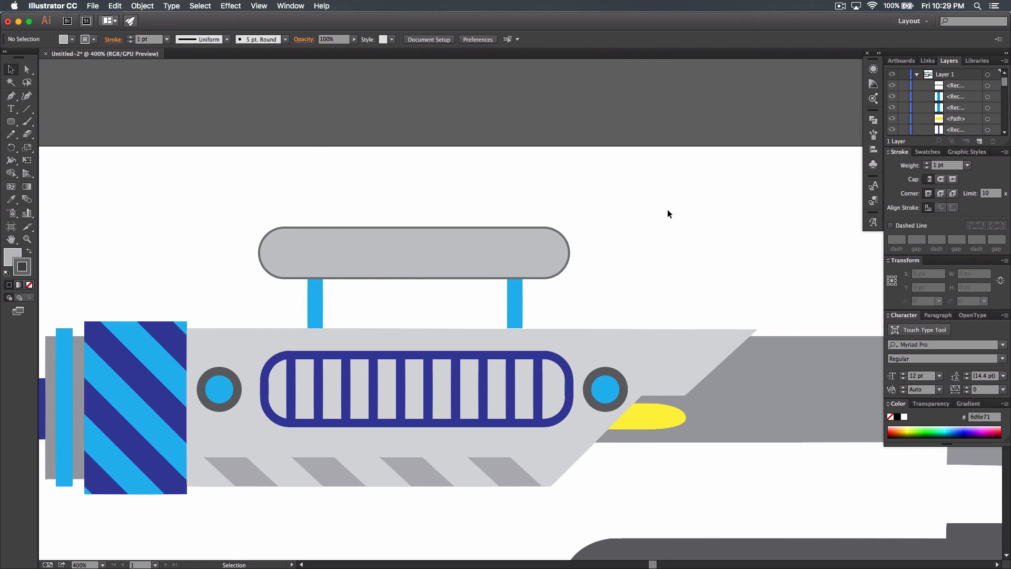
{"action": "left_click", "coordinate": [338, 252]}
{"action": "left_click", "coordinate": [130, 37]}
{"action": "left_click", "coordinate": [130, 36]}
{"action": "left_click", "coordinate": [130, 37]}
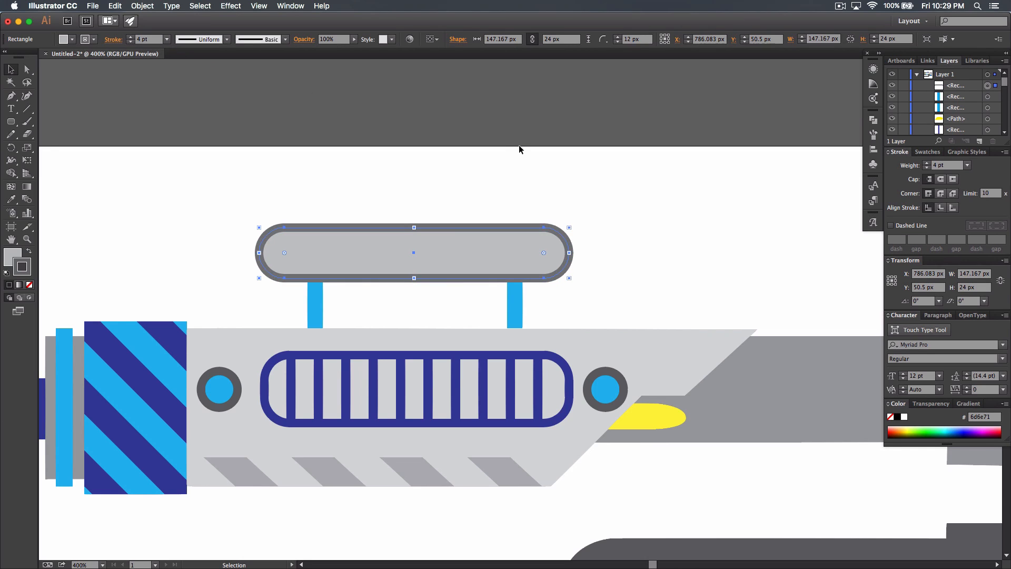
{"action": "left_click", "coordinate": [681, 207]}
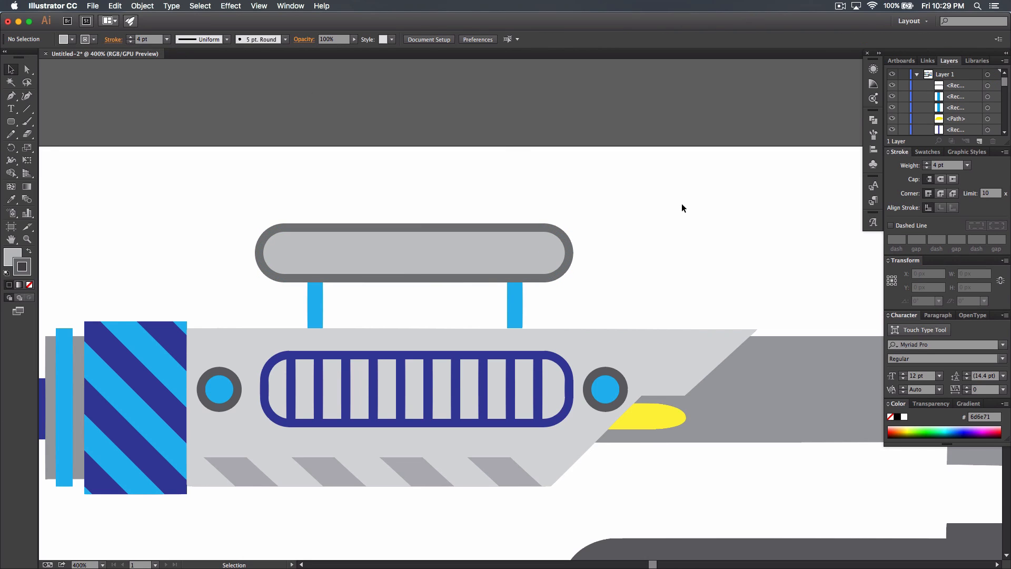
- Swap the rounded bar's fill and stroke colors for a dark gray center with a light gray outline
{"action": "left_click", "coordinate": [28, 252]}
{"action": "left_click", "coordinate": [30, 253]}
{"action": "left_click", "coordinate": [30, 253]}
{"action": "left_click", "coordinate": [30, 254]}
{"action": "left_click", "coordinate": [291, 250]}
{"action": "left_click", "coordinate": [30, 254]}
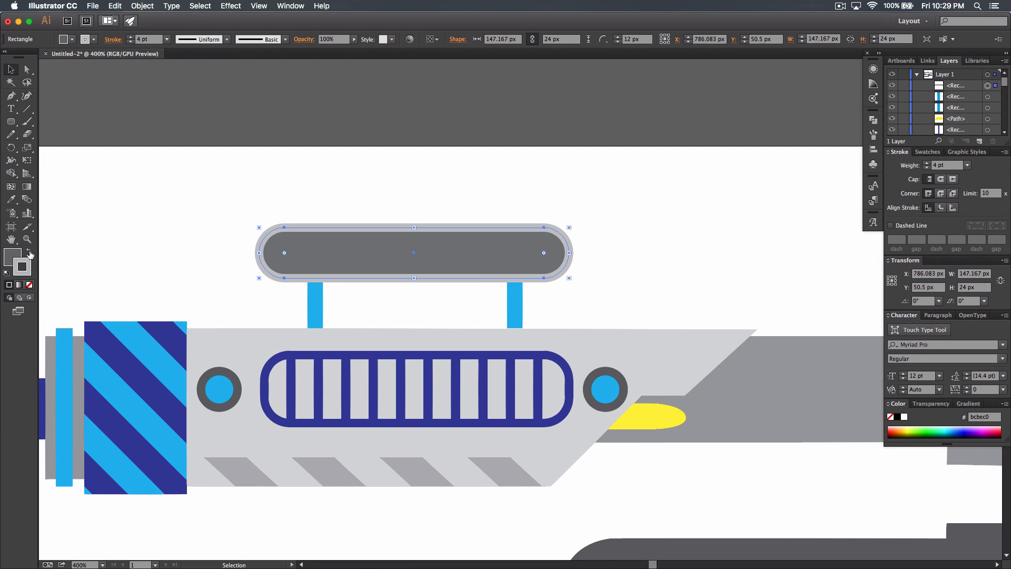
{"action": "left_click", "coordinate": [144, 187]}
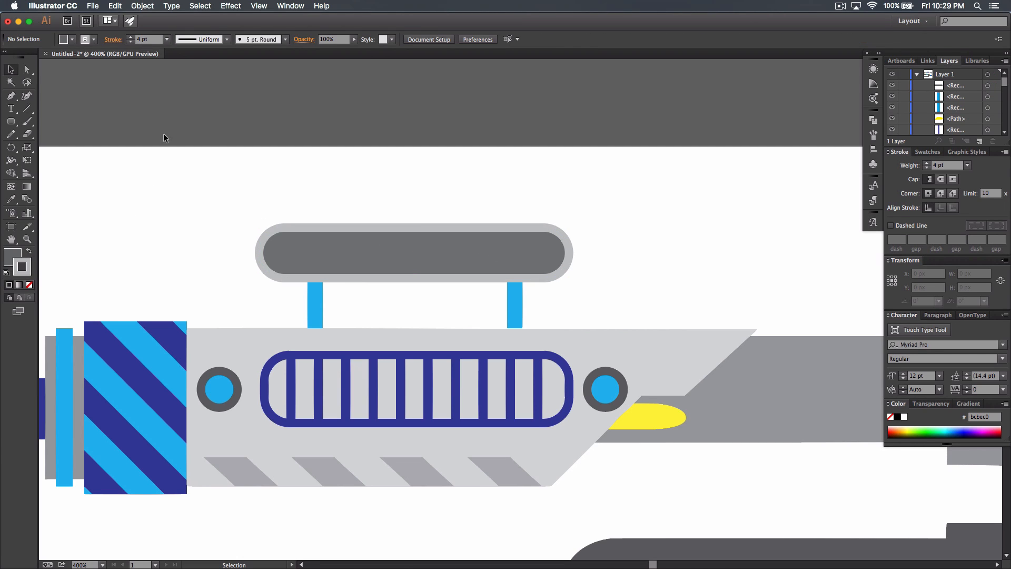
- Increase the rounded bar's light gray stroke weight to 7 pt
{"action": "left_click", "coordinate": [334, 241]}
{"action": "left_click", "coordinate": [132, 38]}
{"action": "left_click", "coordinate": [132, 38]}
{"action": "left_click", "coordinate": [132, 38]}
{"action": "left_click", "coordinate": [173, 113]}
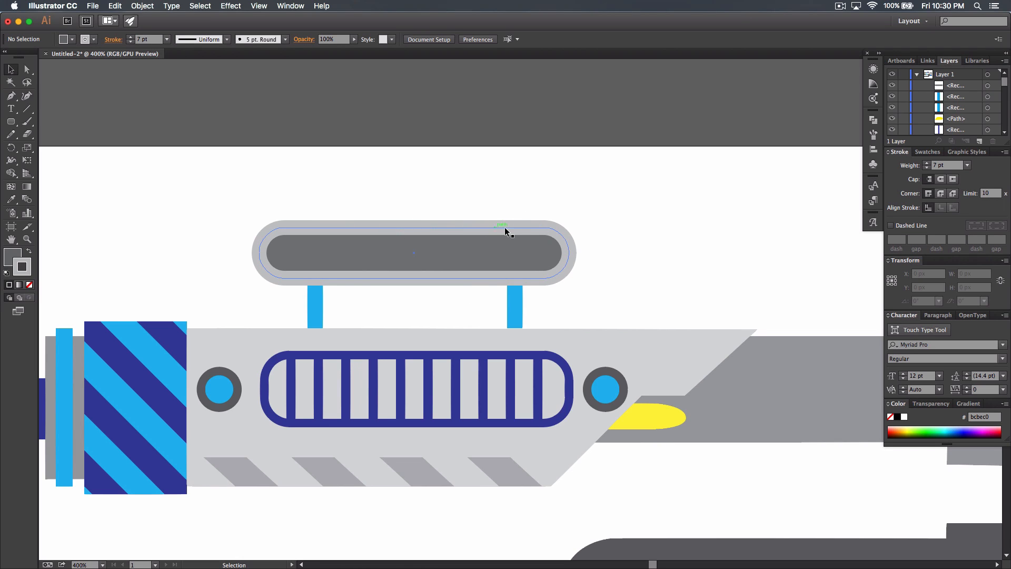
- Draw a light gray, strokeless rounded rectangle about 92.5 by 8 px along the upper part of the S's gray arm, beside the panel
{"action": "key", "text": "space"}
{"action": "left_click_drag", "start_coordinate": [699, 247], "coordinate": [599, 203]}
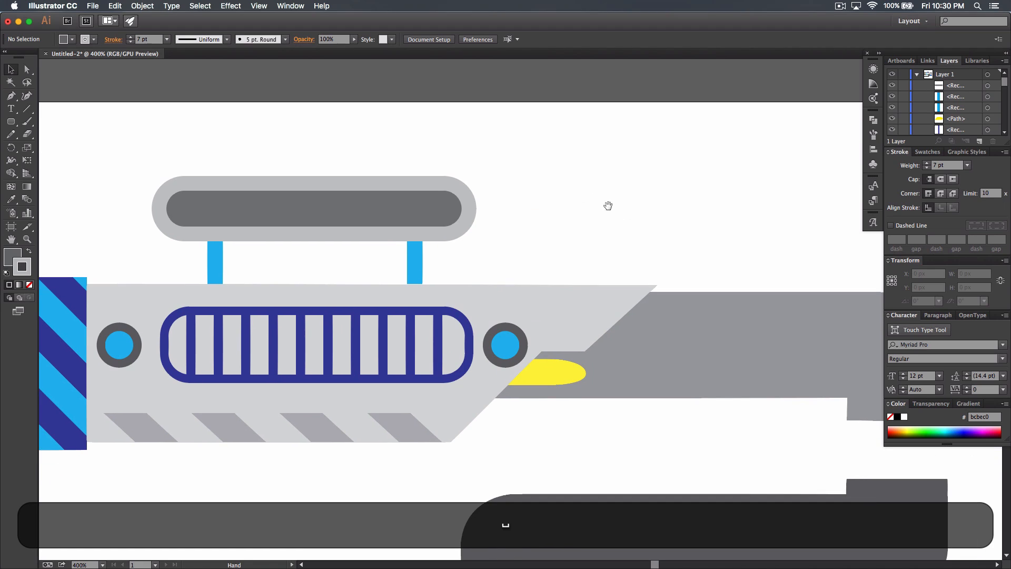
{"action": "key", "text": "cmd+minus"}
{"action": "key", "text": "space"}
{"action": "left_click_drag", "start_coordinate": [668, 225], "coordinate": [505, 162]}
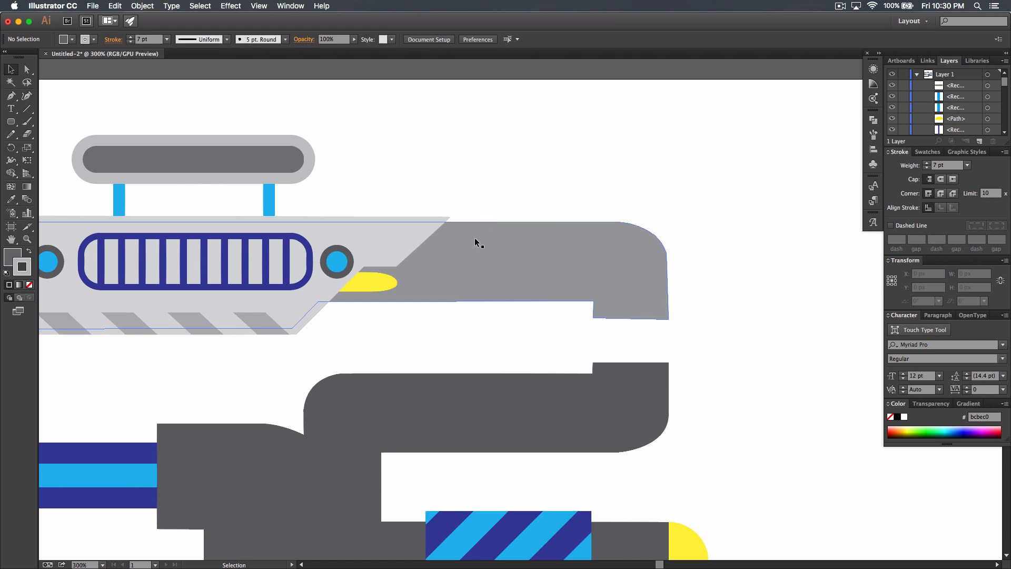
{"action": "left_click", "coordinate": [13, 121]}
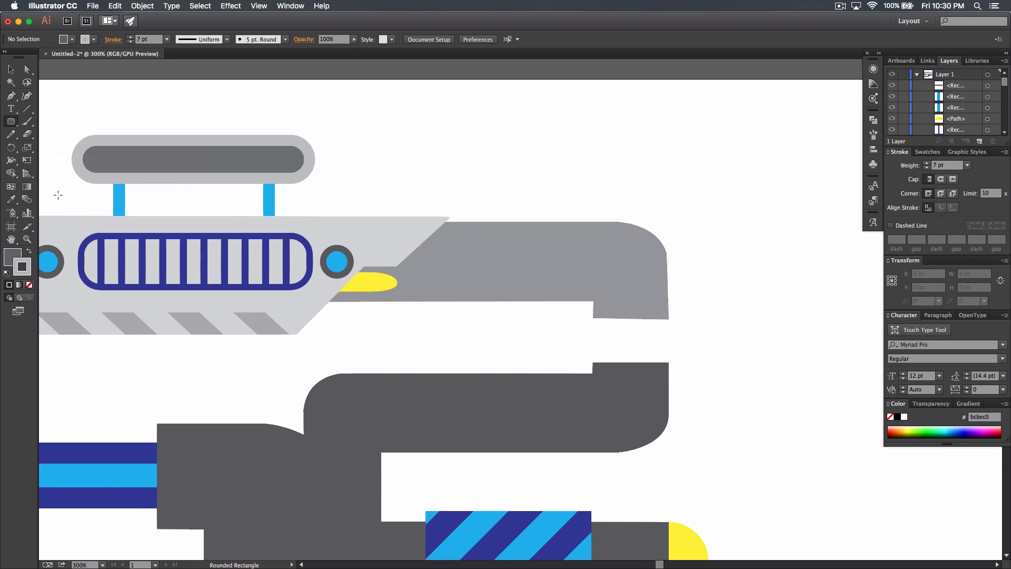
{"action": "left_click", "coordinate": [29, 285]}
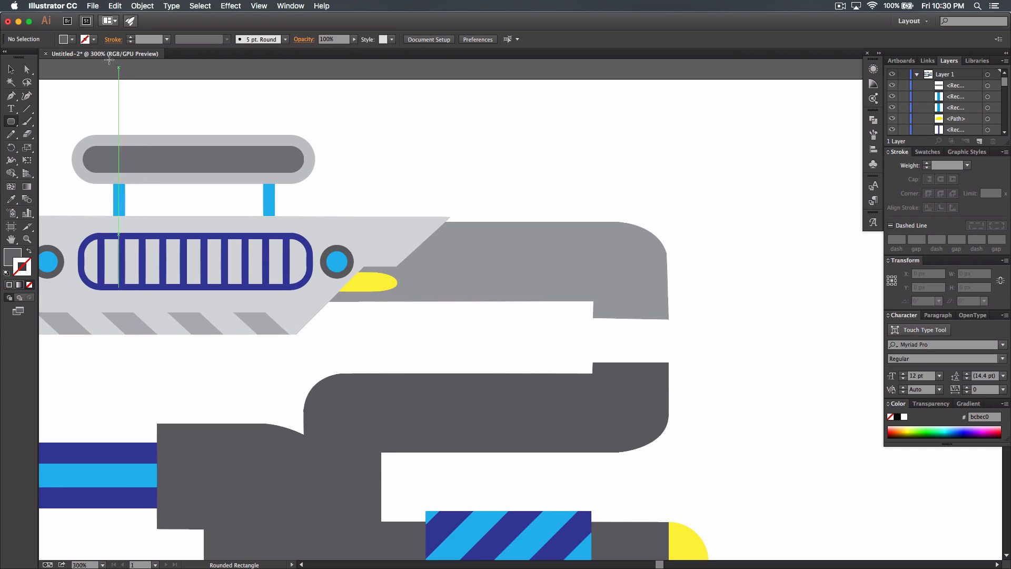
{"action": "left_click", "coordinate": [72, 39]}
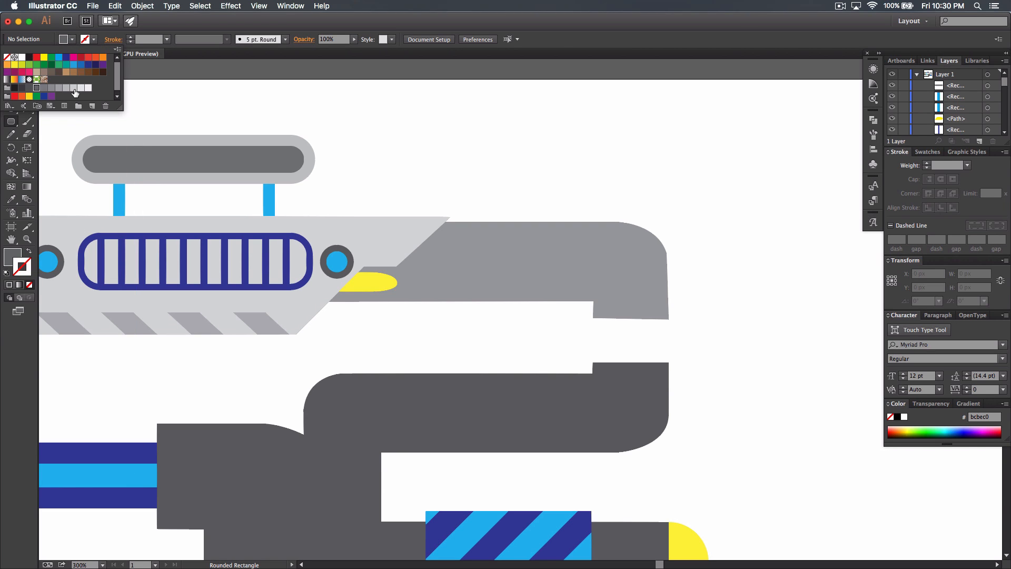
{"action": "left_click", "coordinate": [74, 87]}
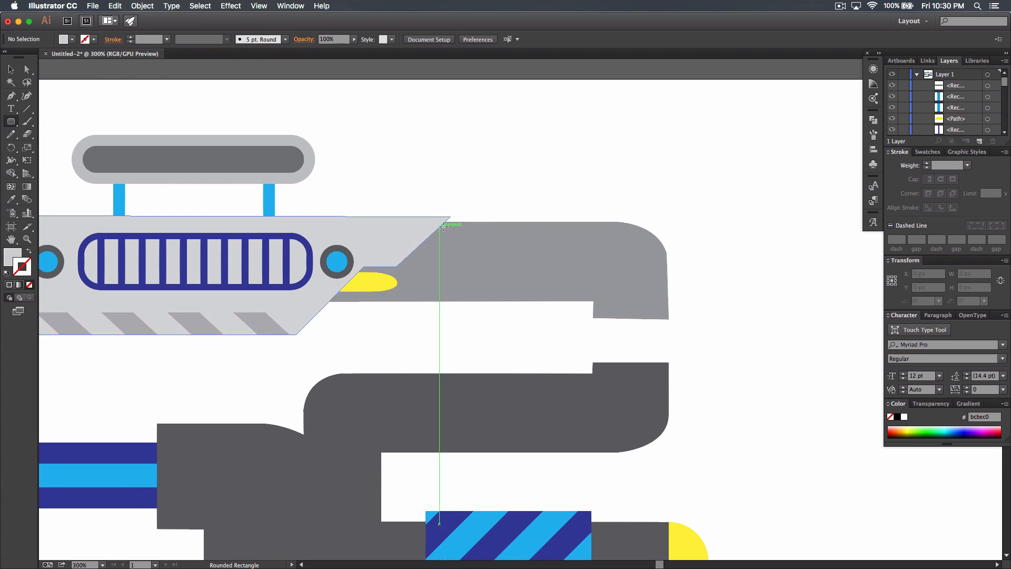
{"action": "left_click_drag", "start_coordinate": [445, 233], "coordinate": [593, 245]}
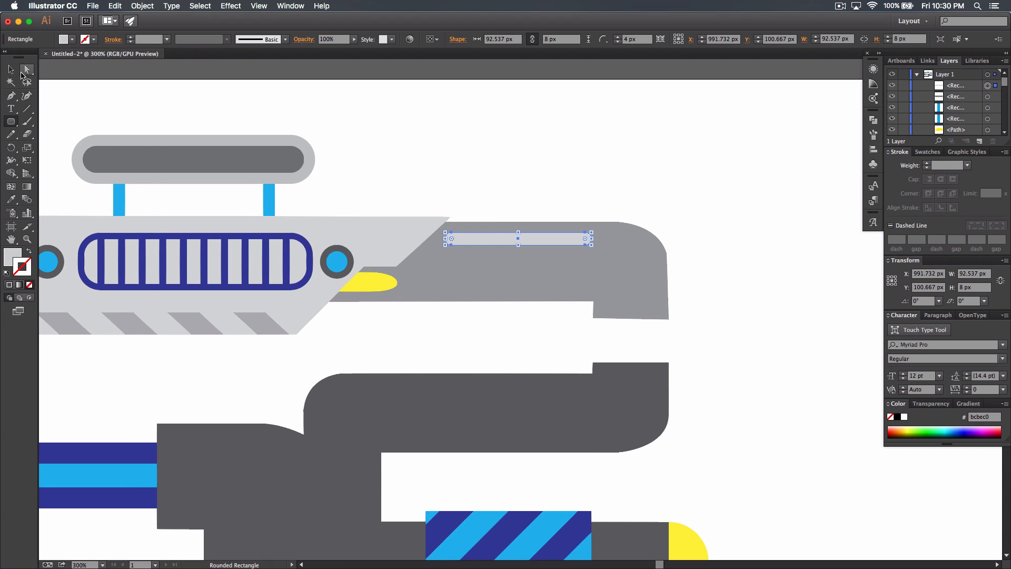
- Copy the thin rounded bar downward twice to make a stack of three inside the gray arm
{"action": "left_click", "coordinate": [10, 69]}
{"action": "left_click_drag", "start_coordinate": [532, 244], "coordinate": [545, 287]}
- Distribute the three thin rounded bars evenly by their vertical centers
{"action": "left_click", "coordinate": [540, 262], "text": "shift"}
{"action": "left_click", "coordinate": [533, 239], "text": "shift"}
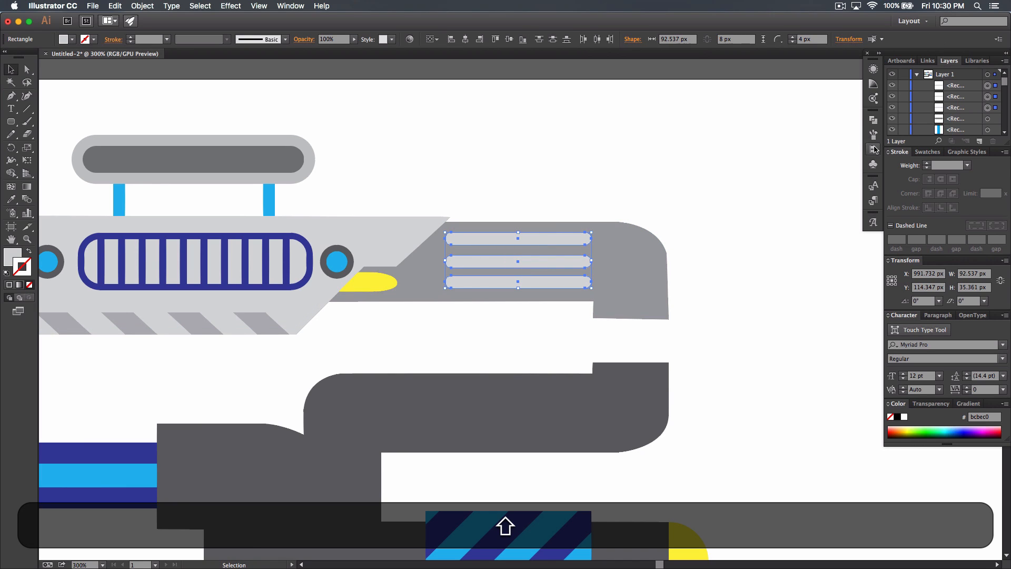
{"action": "left_click", "coordinate": [873, 149]}
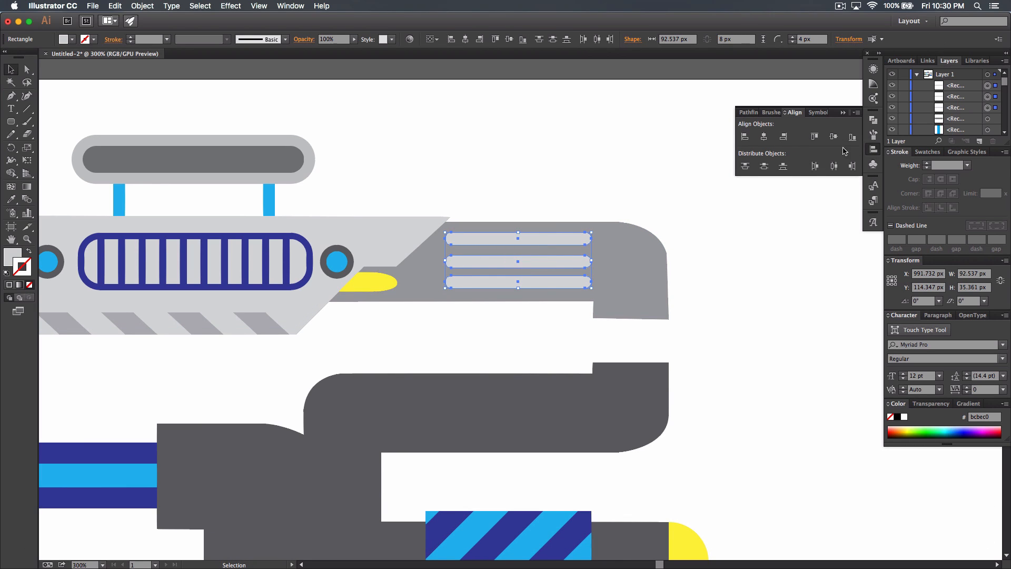
{"action": "left_click", "coordinate": [765, 167]}
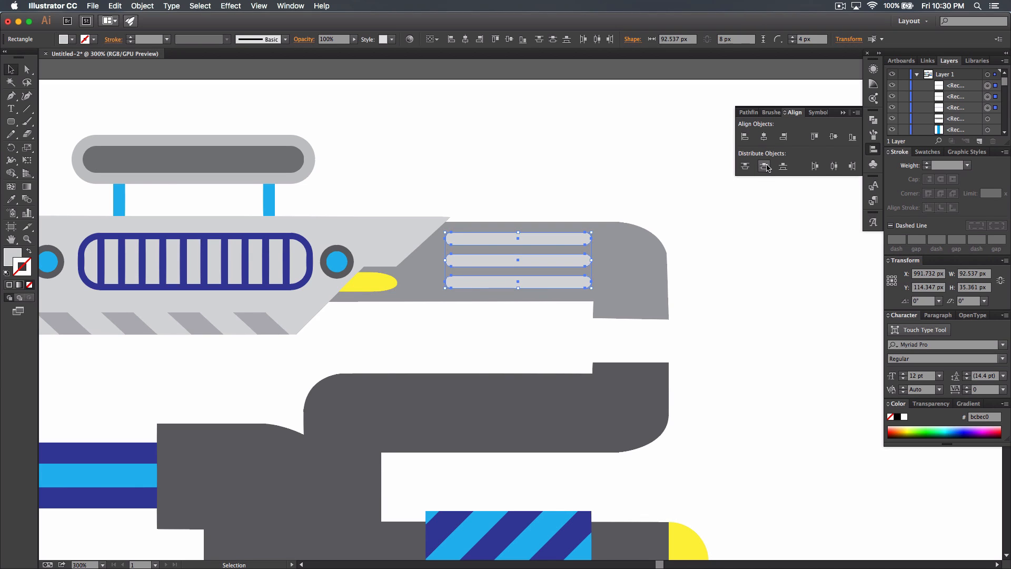
{"action": "left_click", "coordinate": [557, 155]}
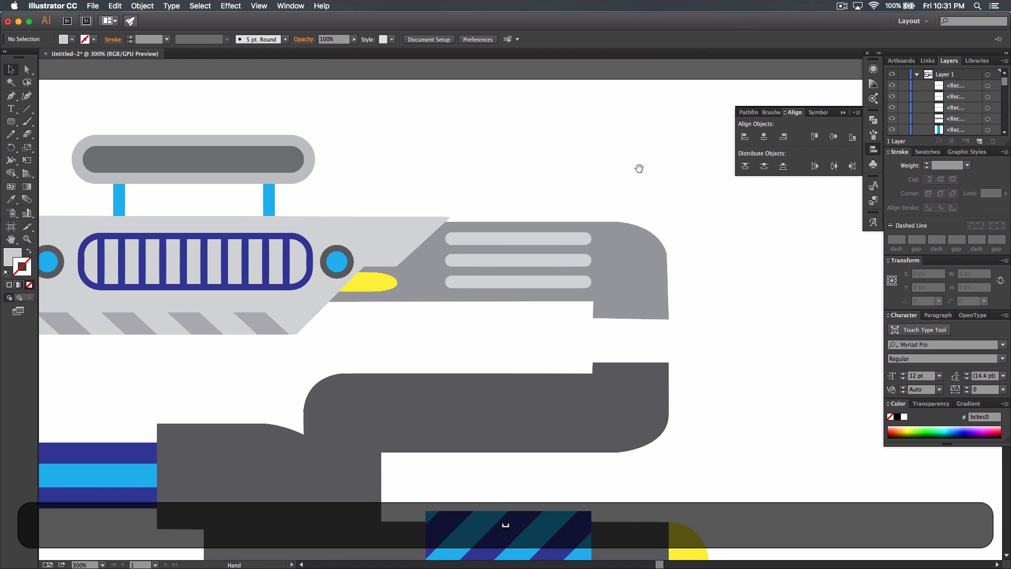
{"action": "left_click_drag", "start_coordinate": [639, 165], "coordinate": [674, 153]}
{"action": "left_click", "coordinate": [608, 221]}
{"action": "left_click", "coordinate": [587, 242], "text": "shift"}
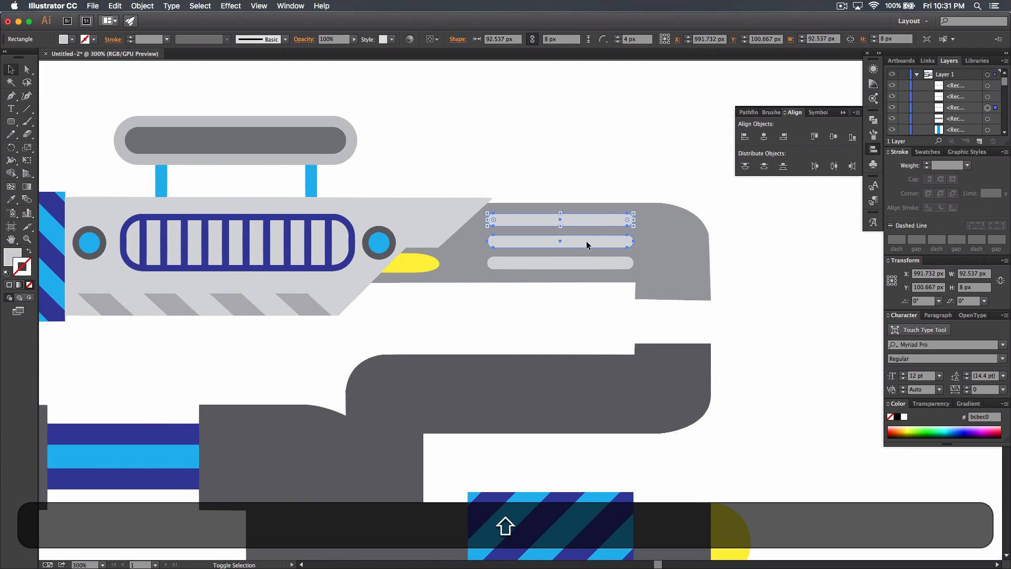
{"action": "left_click", "coordinate": [586, 261], "text": "shift"}
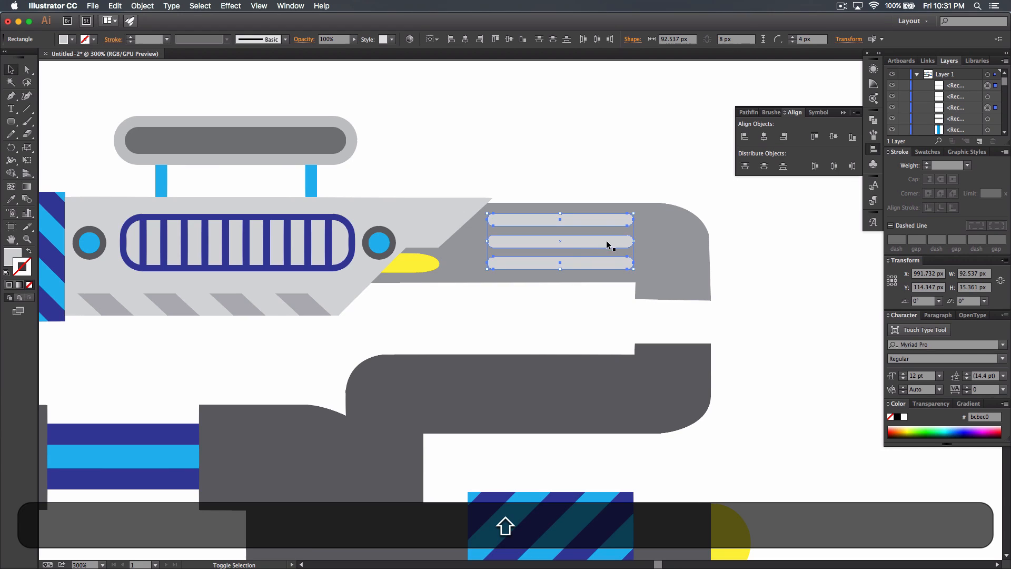
{"action": "left_click_drag", "start_coordinate": [579, 243], "coordinate": [594, 244]}
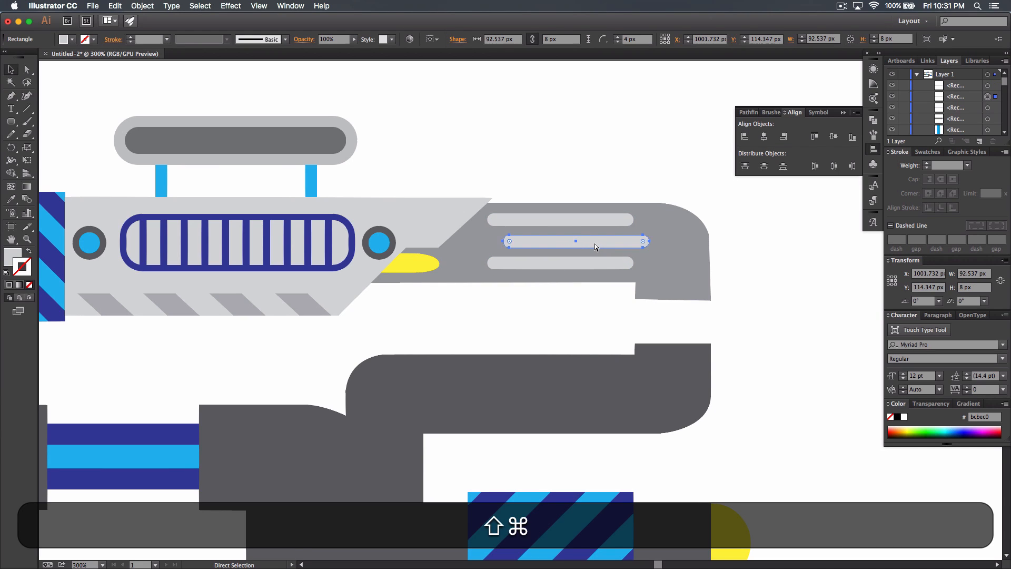
{"action": "key", "text": "super+z"}
- Move the three light grey bars together a short distance toward the curved end of the upper grey pipe
{"action": "left_click", "coordinate": [570, 214], "text": "super"}
{"action": "left_click", "coordinate": [573, 238], "text": "shift"}
{"action": "left_click", "coordinate": [573, 261], "text": "shift"}
{"action": "left_click", "coordinate": [579, 243], "text": "shift"}
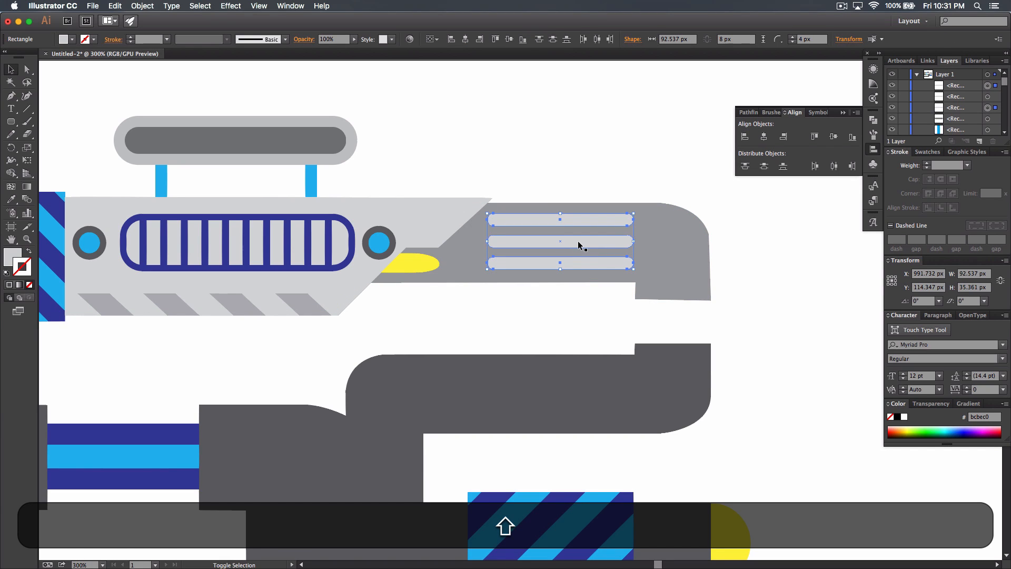
{"action": "left_click", "coordinate": [578, 244]}
{"action": "left_click", "coordinate": [578, 220], "text": "shift"}
{"action": "left_click", "coordinate": [576, 263], "text": "shift"}
{"action": "left_click_drag", "start_coordinate": [575, 244], "coordinate": [605, 245]}
{"action": "left_click", "coordinate": [757, 234]}
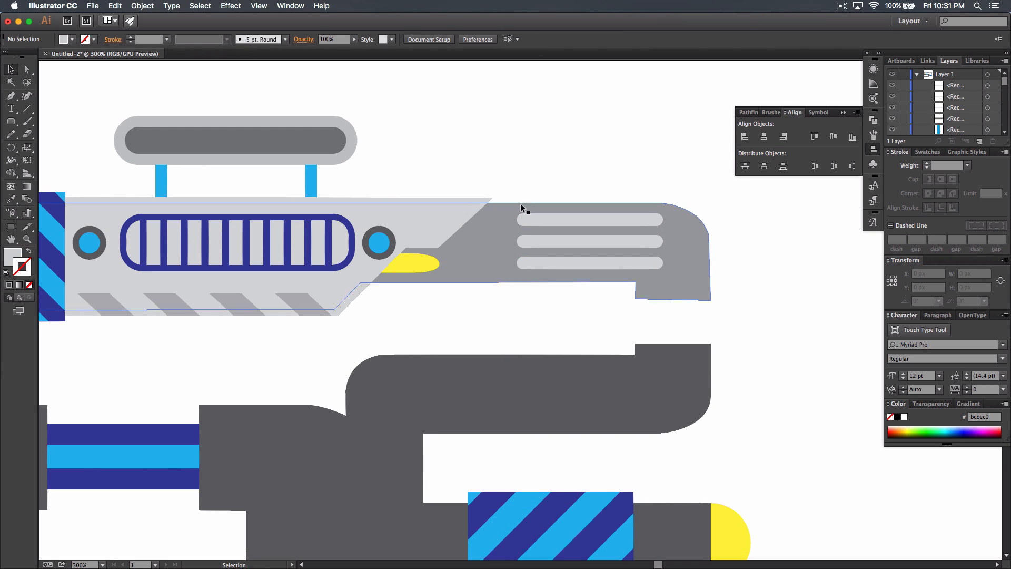
- Draw a narrow vertical rectangle, about 9.7 by 67.3 px, across the upper pipe before the bars, filled C=0 M=0 Y=0 K=40
{"action": "left_click_drag", "start_coordinate": [11, 121], "coordinate": [64, 115]}
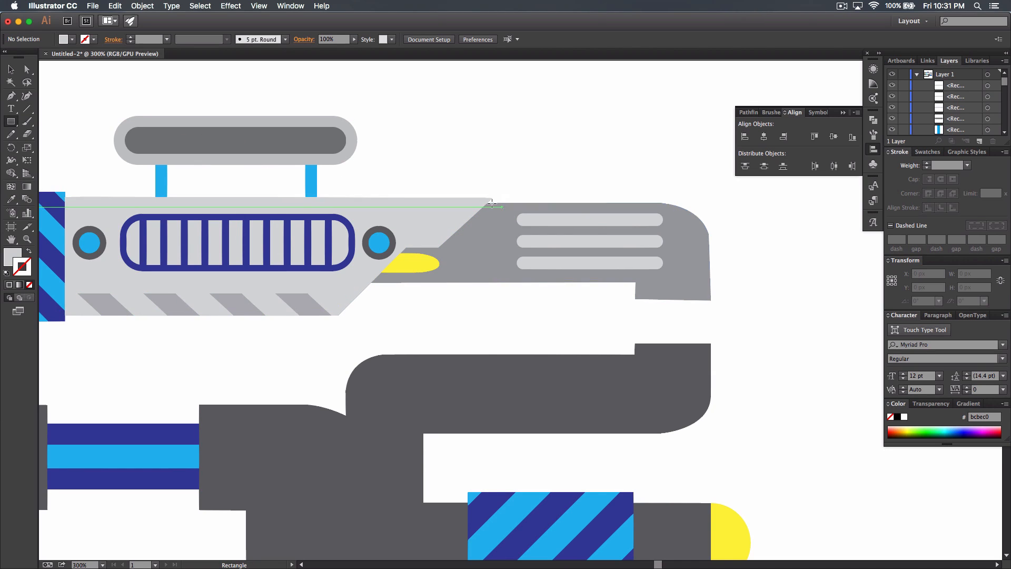
{"action": "left_click", "coordinate": [73, 40]}
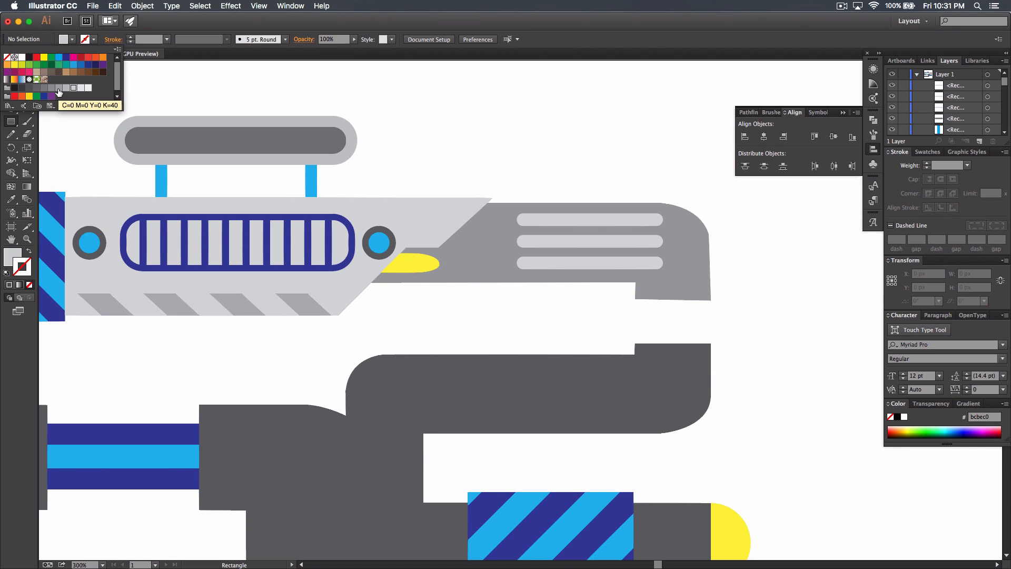
{"action": "left_click", "coordinate": [59, 89]}
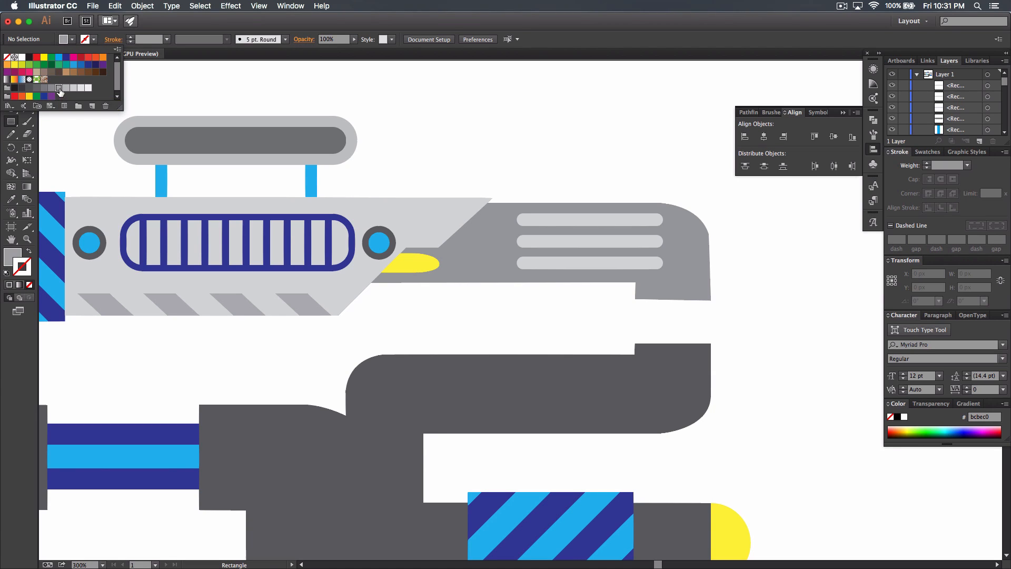
{"action": "left_click", "coordinate": [238, 27]}
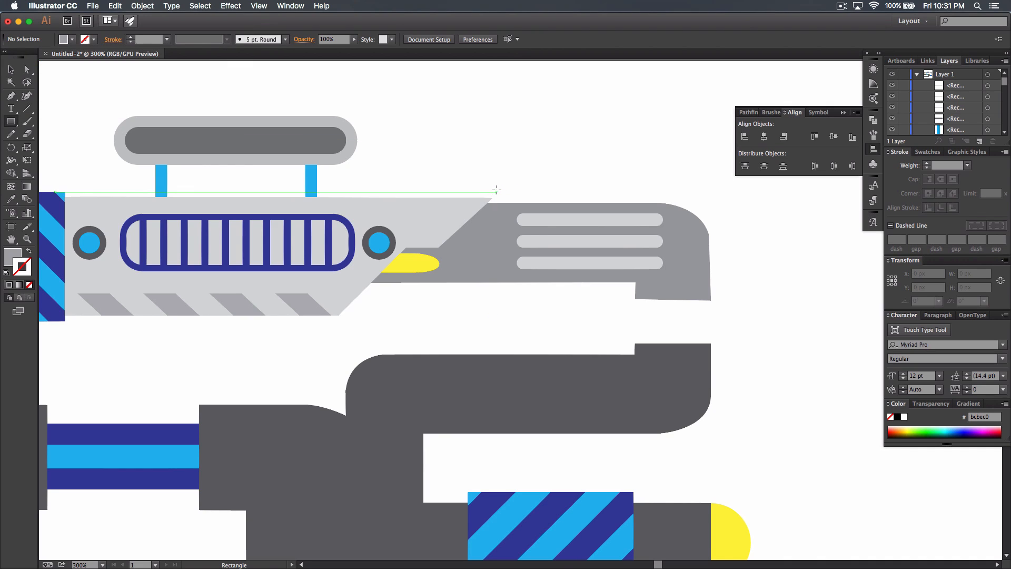
{"action": "left_click_drag", "start_coordinate": [496, 189], "coordinate": [512, 295]}
- Duplicate the narrow vertical rectangle in place and fill the copy with cyan
{"action": "left_click", "coordinate": [10, 69]}
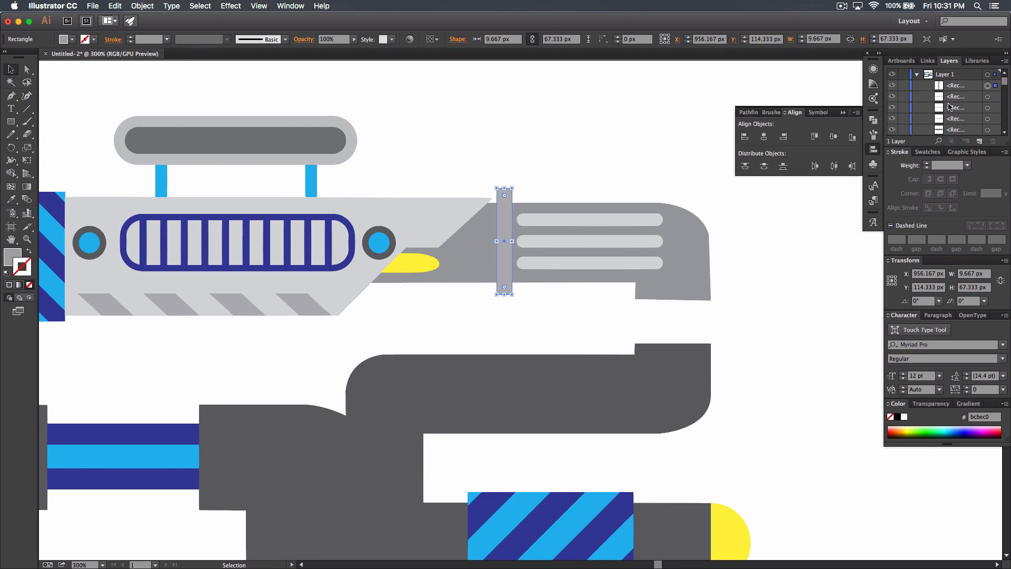
{"action": "left_click_drag", "start_coordinate": [955, 85], "coordinate": [985, 141]}
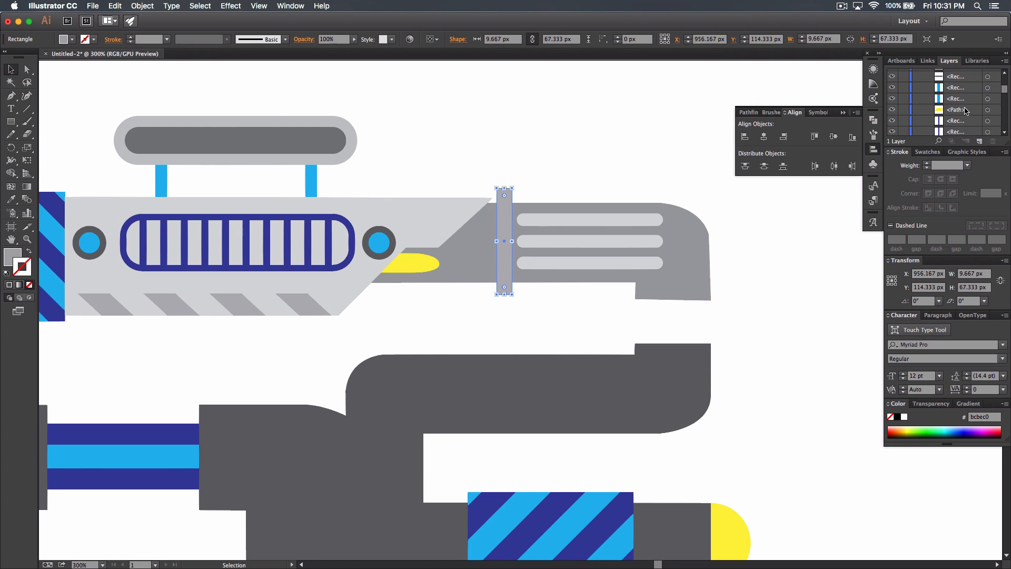
{"action": "left_click", "coordinate": [72, 42]}
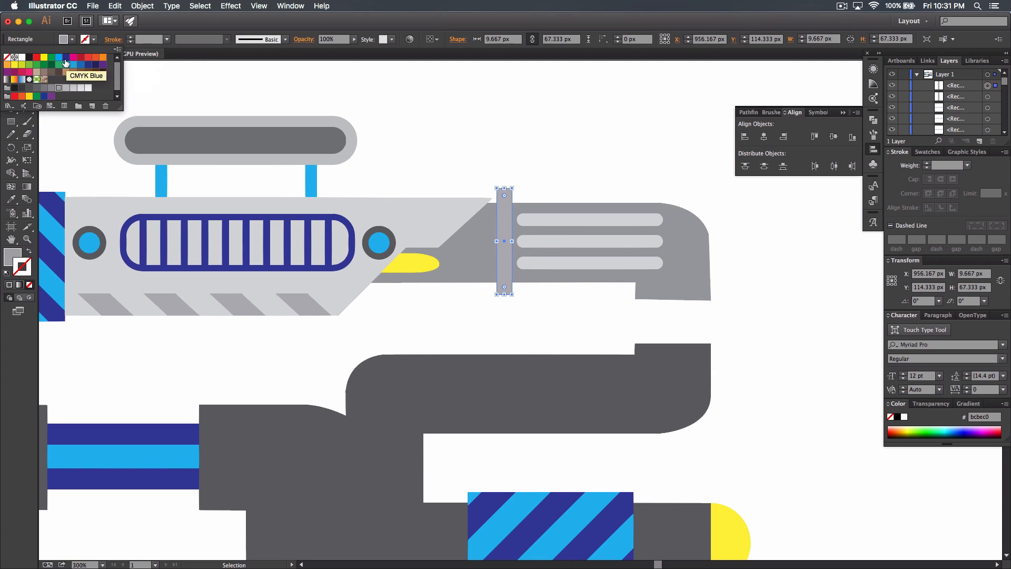
{"action": "left_click", "coordinate": [59, 57]}
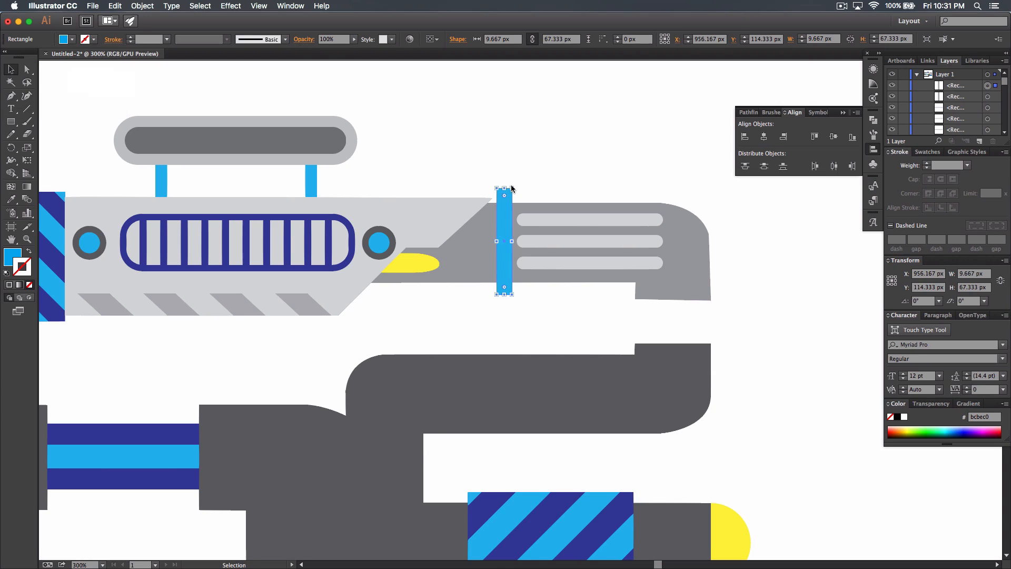
- Scale the cyan copy proportionally about its centre to about 3.4 by 24 px and move it to the grey strip's lower part
{"action": "key", "text": "alt+shift"}
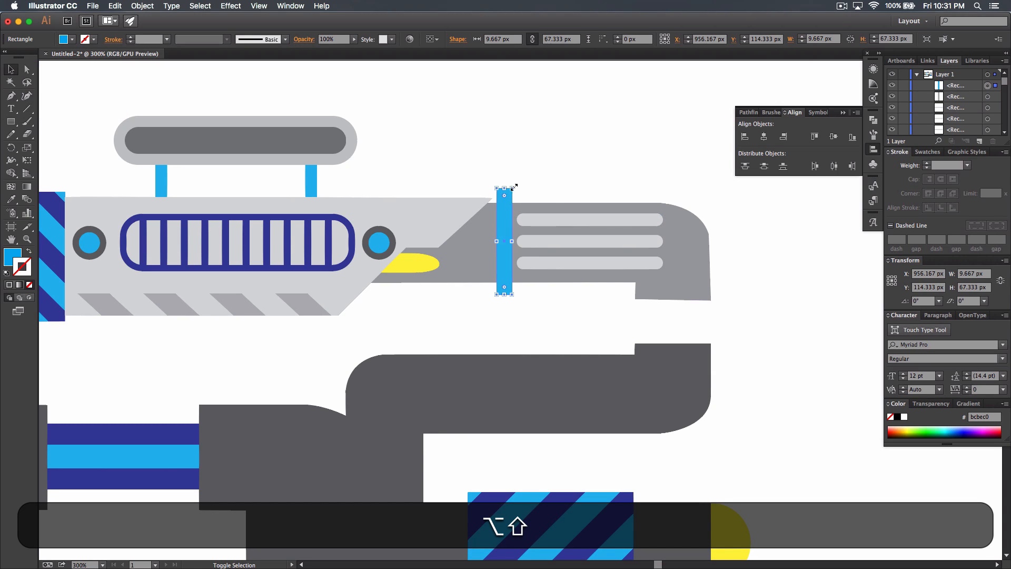
{"action": "left_click_drag", "start_coordinate": [513, 189], "coordinate": [507, 200]}
{"action": "key", "text": "Down"}
{"action": "key", "text": "Down"}
{"action": "key", "text": "Down"}
{"action": "key", "text": "Down"}
{"action": "key", "text": "Down"}
{"action": "key", "text": "Down"}
{"action": "key", "text": "Down"}
{"action": "key", "text": "Down"}
{"action": "key", "text": "Down"}
{"action": "key", "text": "Down"}
{"action": "key", "text": "Down"}
{"action": "key", "text": "Down"}
{"action": "key", "text": "Down"}
{"action": "key", "text": "Down"}
{"action": "key", "text": "Down"}
{"action": "key", "text": "Down"}
{"action": "key", "text": "Down"}
{"action": "key", "text": "Down"}
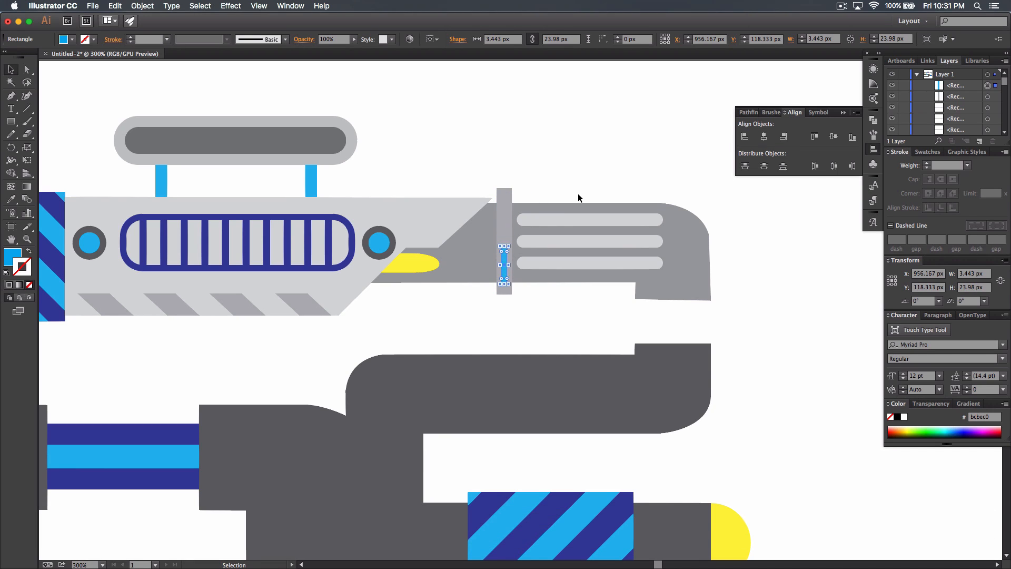
- Draw a CMYK Blue circle about 7.5 px in diameter, centred across the upper part of the grey strip
{"action": "left_click_drag", "start_coordinate": [11, 121], "coordinate": [63, 148]}
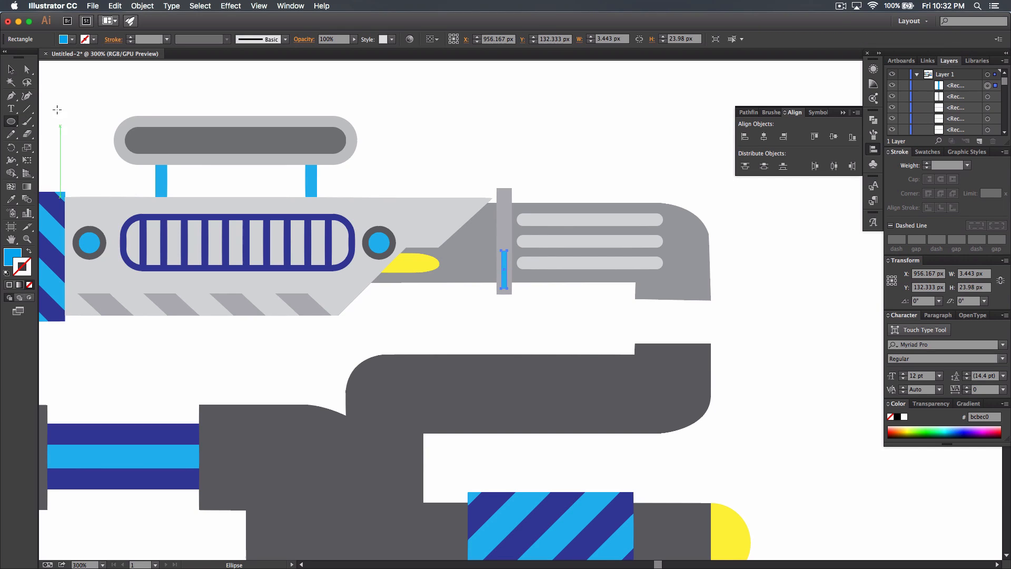
{"action": "left_click", "coordinate": [71, 40]}
{"action": "left_click", "coordinate": [68, 63]}
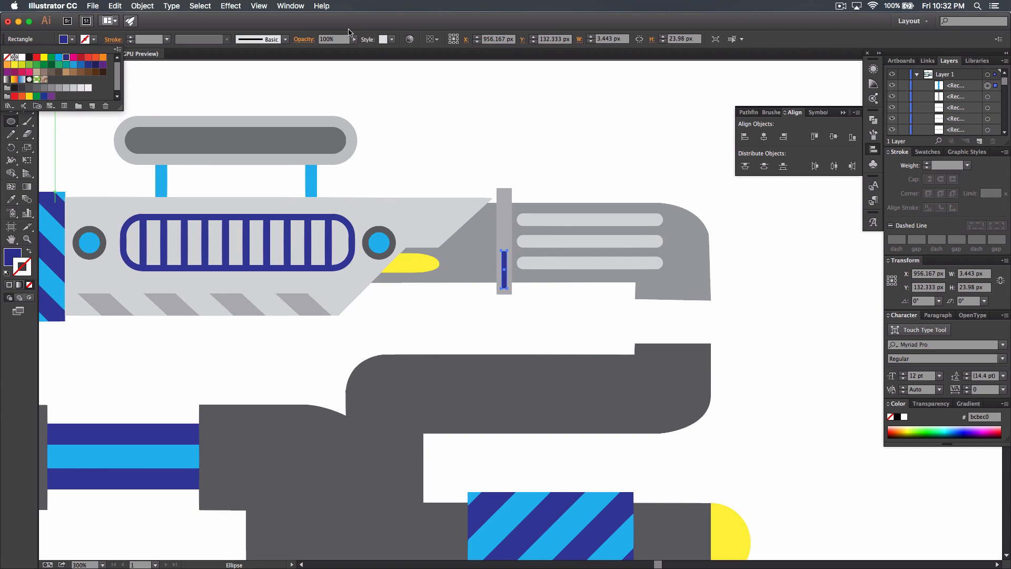
{"action": "key", "text": "super+equal"}
{"action": "key", "text": "super+equal"}
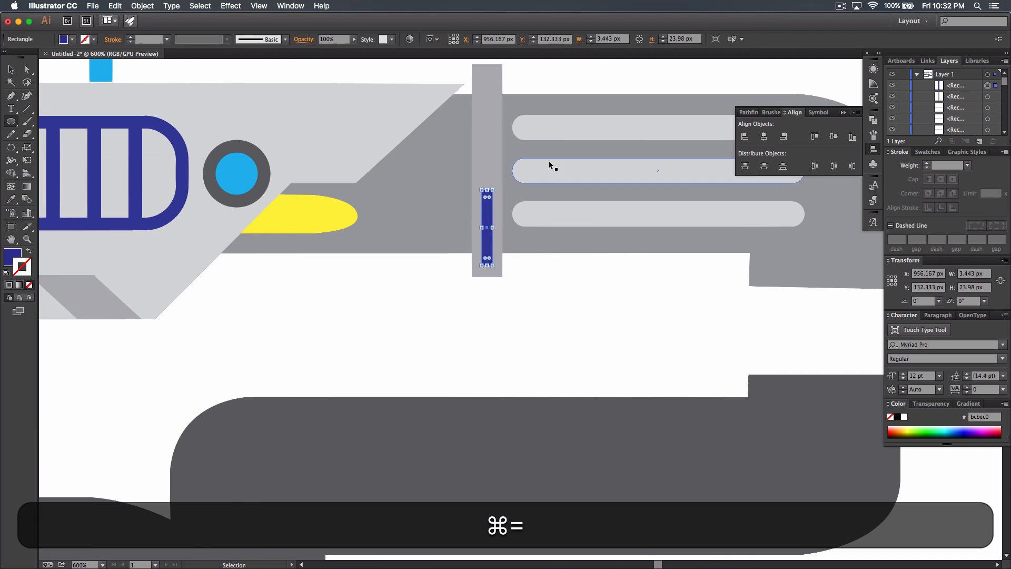
{"action": "key", "text": "space"}
{"action": "left_click_drag", "start_coordinate": [607, 316], "coordinate": [625, 412]}
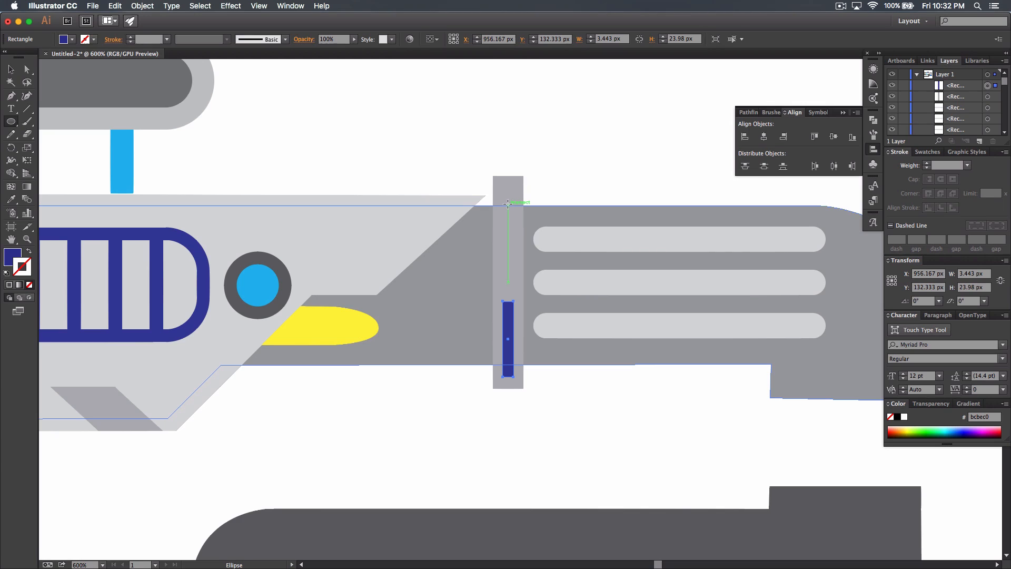
{"action": "left_click_drag", "start_coordinate": [507, 203], "coordinate": [518, 217]}
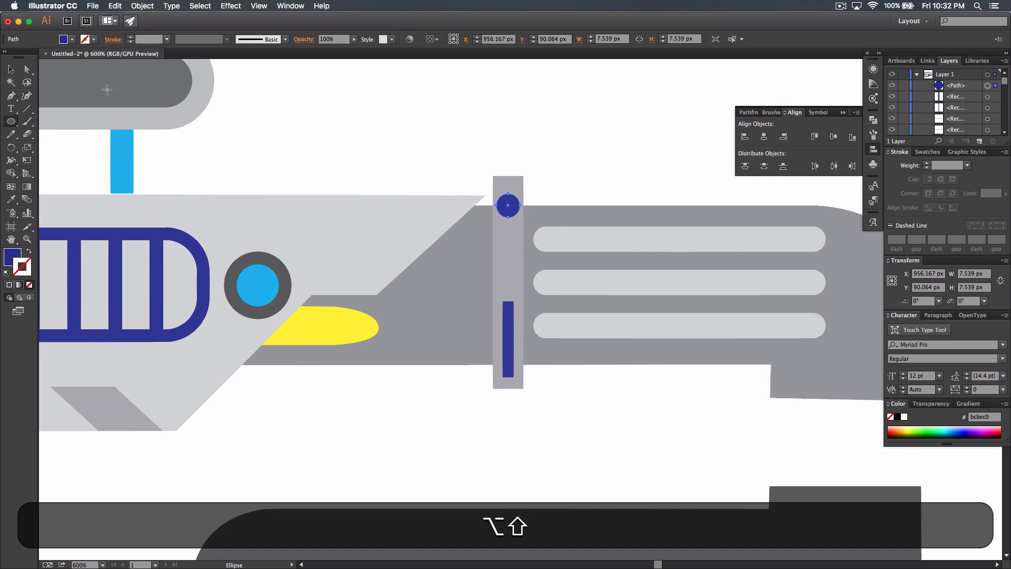
- Position the blue circle near the strip's upper end and place a copy directly below it
{"action": "key", "text": "v"}
{"action": "left_click_drag", "start_coordinate": [509, 211], "coordinate": [511, 236]}
{"action": "left_click", "coordinate": [569, 158]}
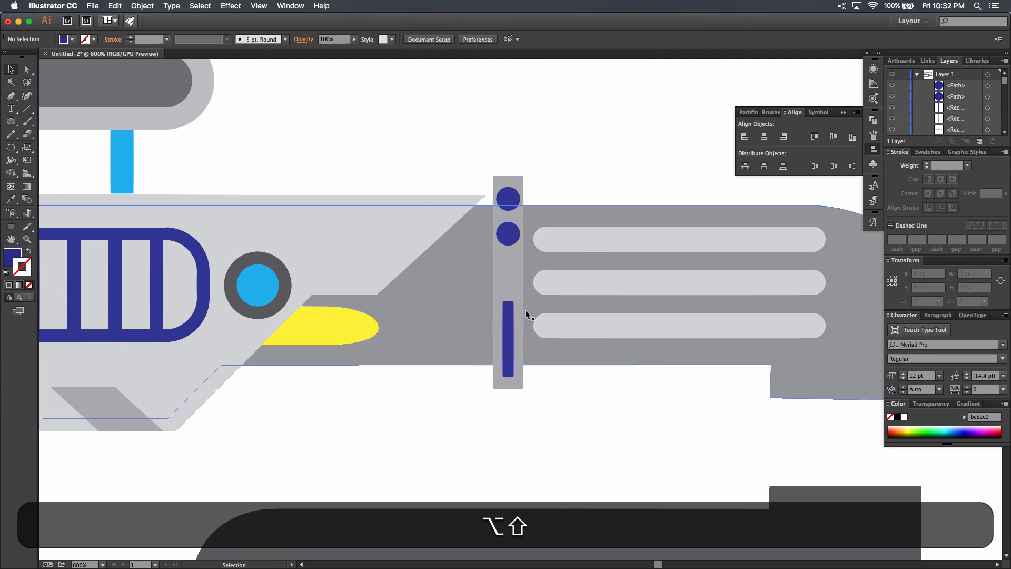
- Extend the thin bar upward to about 37 px high, ending below the circles, and fill it with cyan
{"action": "left_click", "coordinate": [511, 316]}
{"action": "left_click_drag", "start_coordinate": [509, 300], "coordinate": [510, 260]}
{"action": "left_click", "coordinate": [73, 40]}
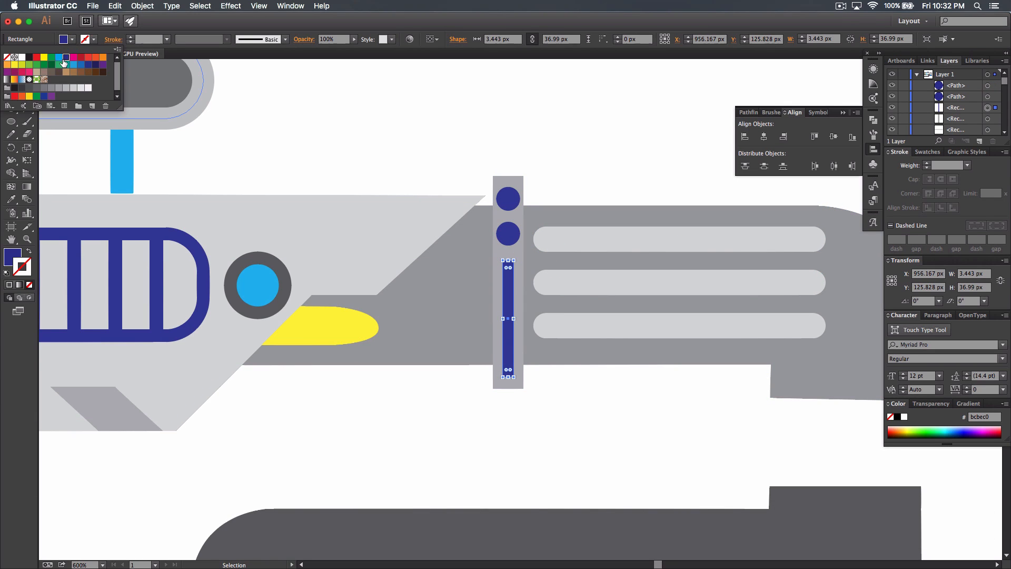
{"action": "left_click", "coordinate": [176, 97]}
{"action": "key", "text": "super+h"}
{"action": "left_click", "coordinate": [421, 135]}
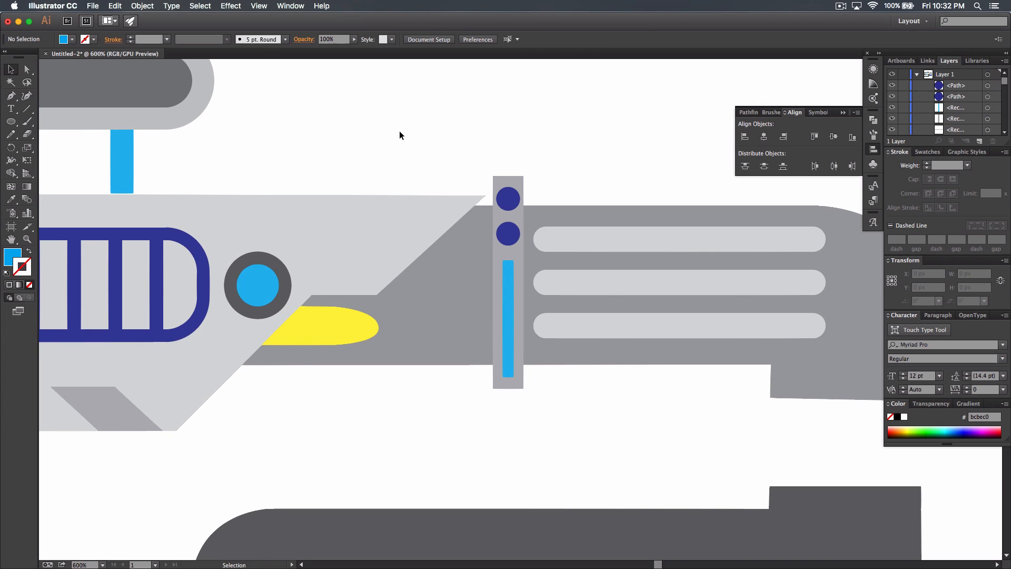
- Draw a circle about 22.6 px wide on the left dark pipe's curved end, filled CMYK Blue with a 4 pt K=30 grey stroke
{"action": "key", "text": "super+minus"}
{"action": "key", "text": "super+minus"}
{"action": "key", "text": "super+minus"}
{"action": "key", "text": "super+minus"}
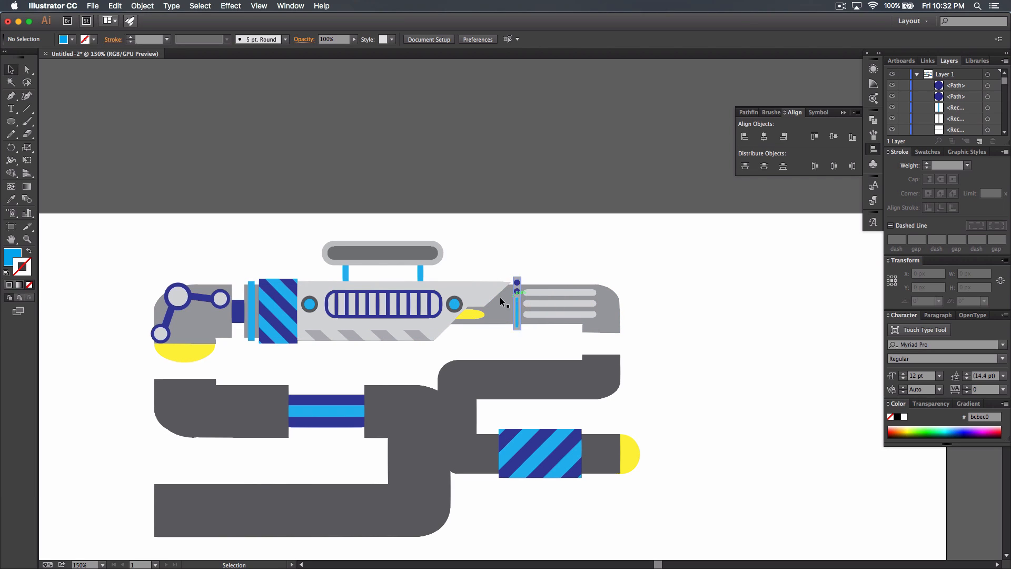
{"action": "left_click_drag", "start_coordinate": [679, 289], "coordinate": [748, 230]}
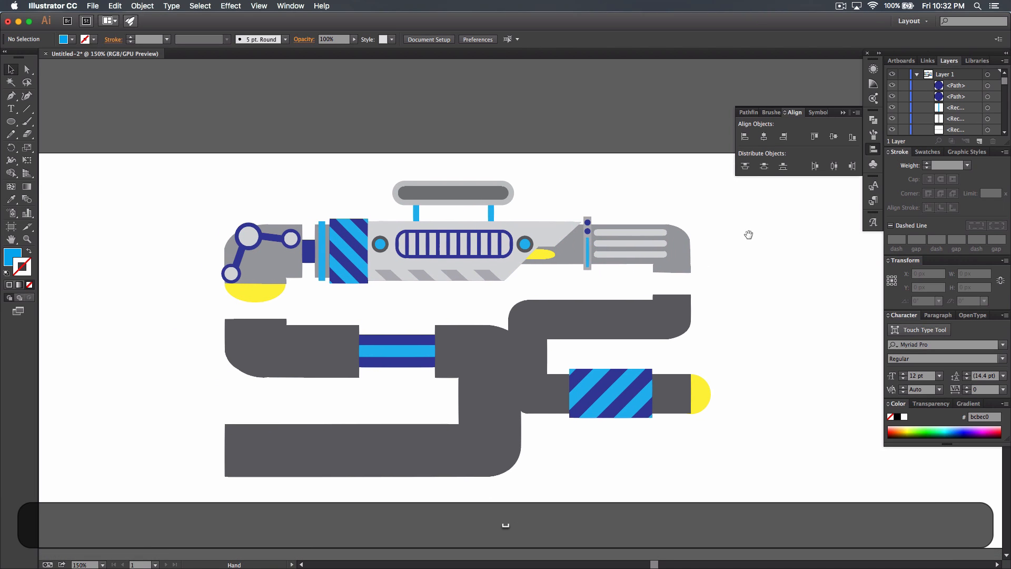
{"action": "left_click_drag", "start_coordinate": [749, 327], "coordinate": [746, 292]}
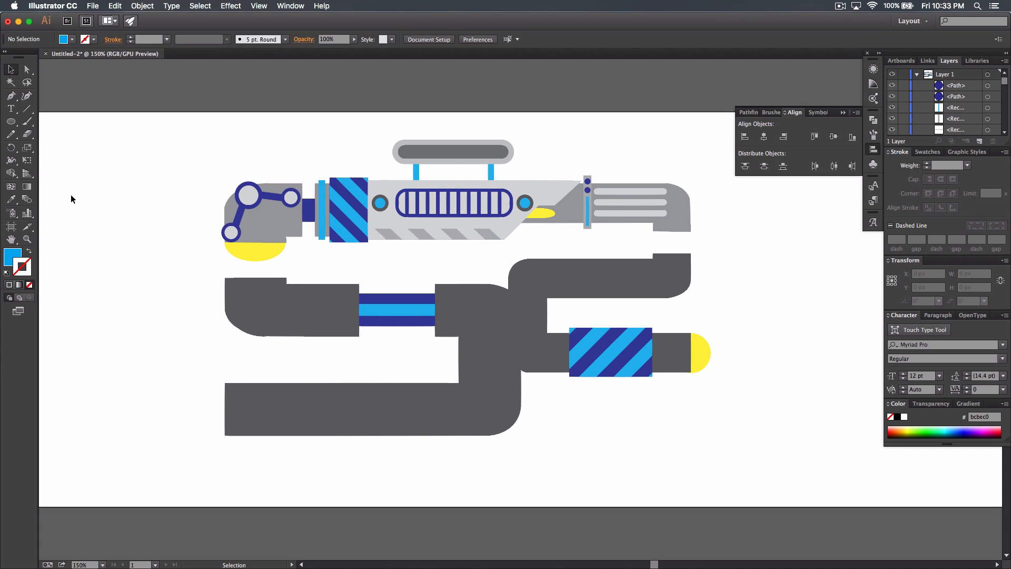
{"action": "left_click_drag", "start_coordinate": [16, 120], "coordinate": [40, 153]}
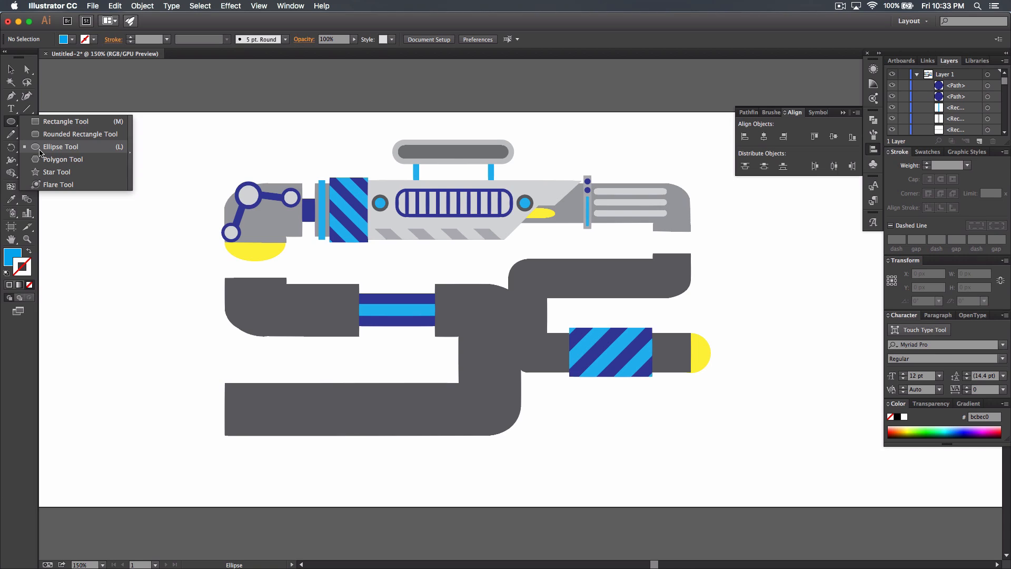
{"action": "left_click_drag", "start_coordinate": [40, 153], "coordinate": [40, 152]}
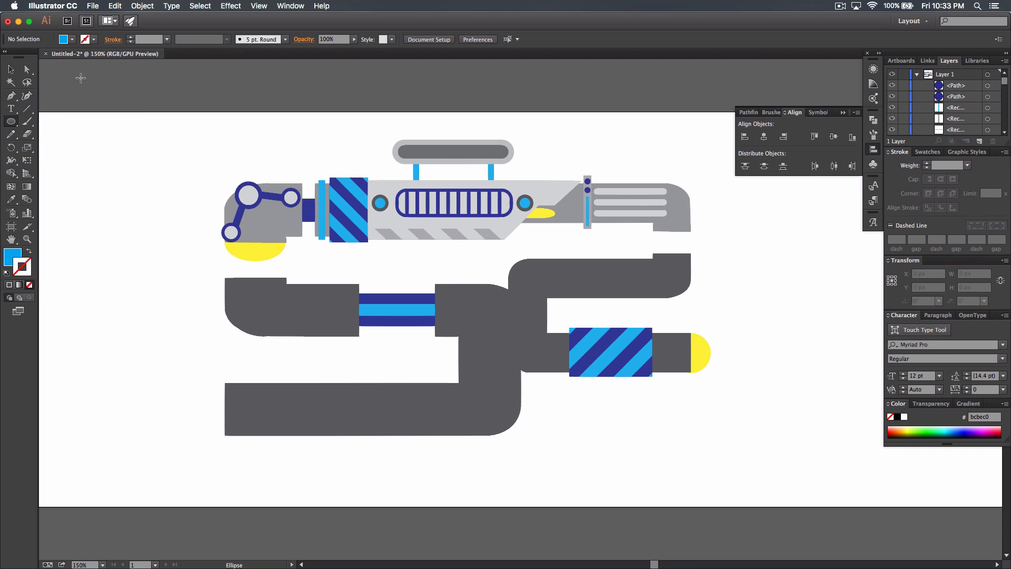
{"action": "left_click", "coordinate": [73, 42]}
{"action": "left_click", "coordinate": [66, 57]}
{"action": "left_click", "coordinate": [94, 39]}
{"action": "left_click", "coordinate": [94, 39]}
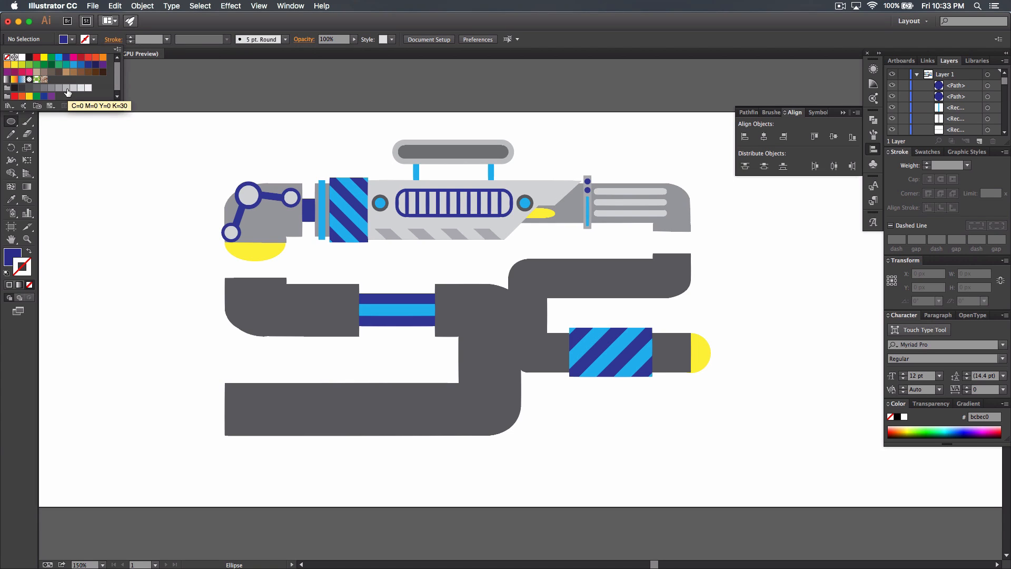
{"action": "left_click", "coordinate": [66, 88]}
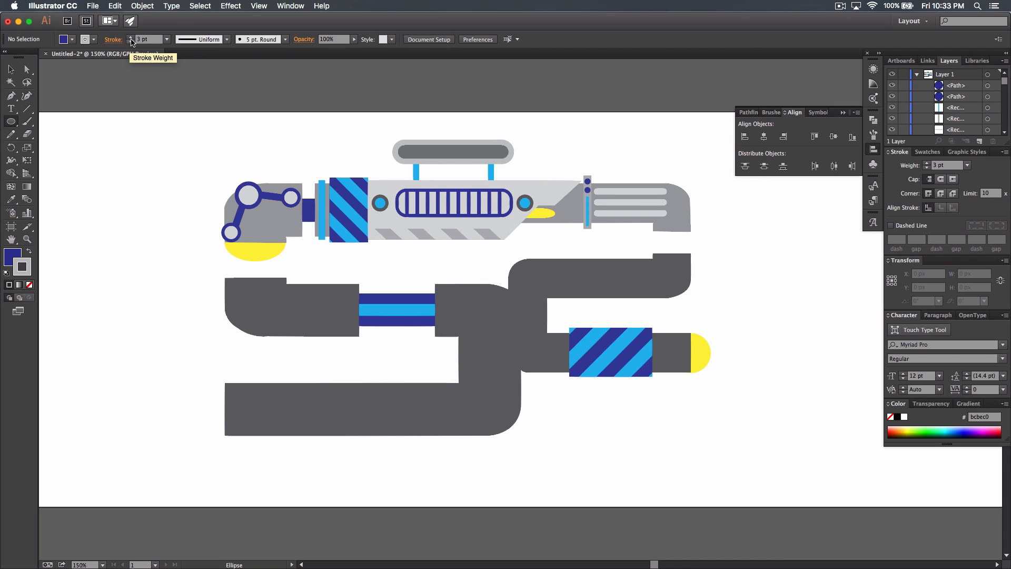
{"action": "left_click", "coordinate": [131, 41]}
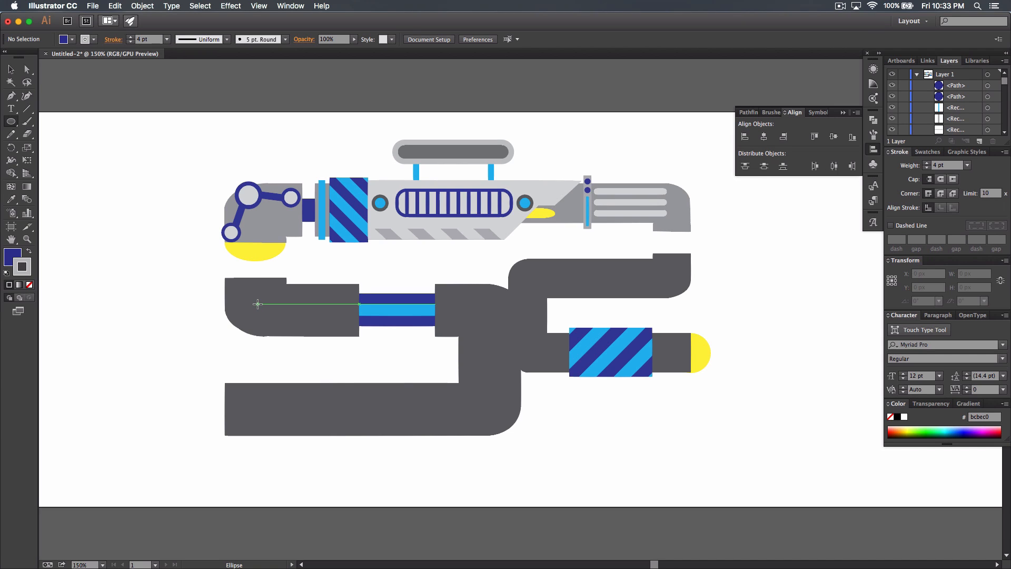
{"action": "left_click_drag", "start_coordinate": [257, 304], "coordinate": [265, 315]}
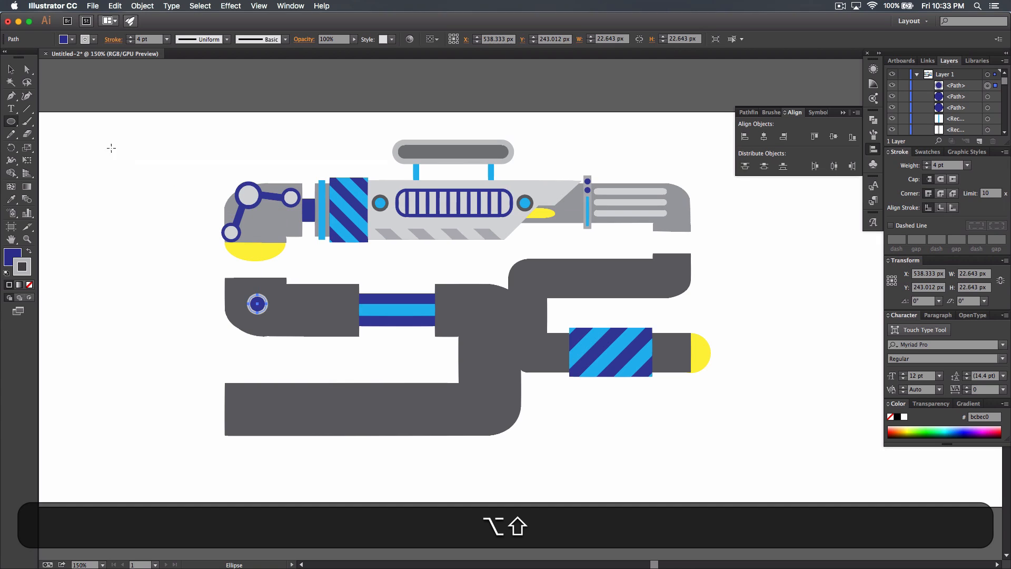
{"action": "left_click", "coordinate": [11, 69]}
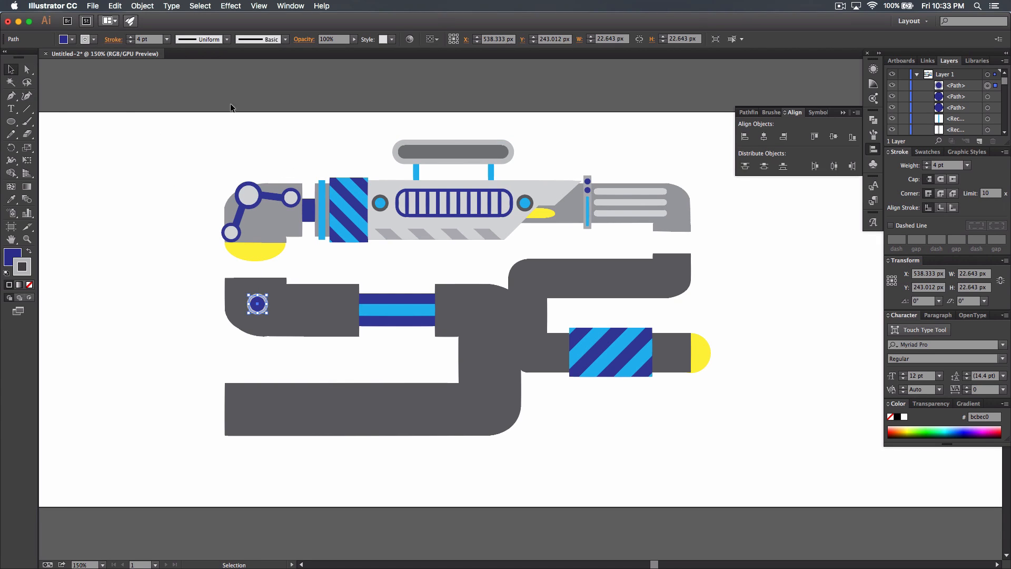
- Duplicate the grey-ringed blue circle in place
{"action": "left_click", "coordinate": [970, 95]}
{"action": "left_click_drag", "start_coordinate": [964, 87], "coordinate": [980, 141]}
{"action": "scroll", "coordinate": [962, 109], "scroll_direction": "up", "scroll_amount": 2}
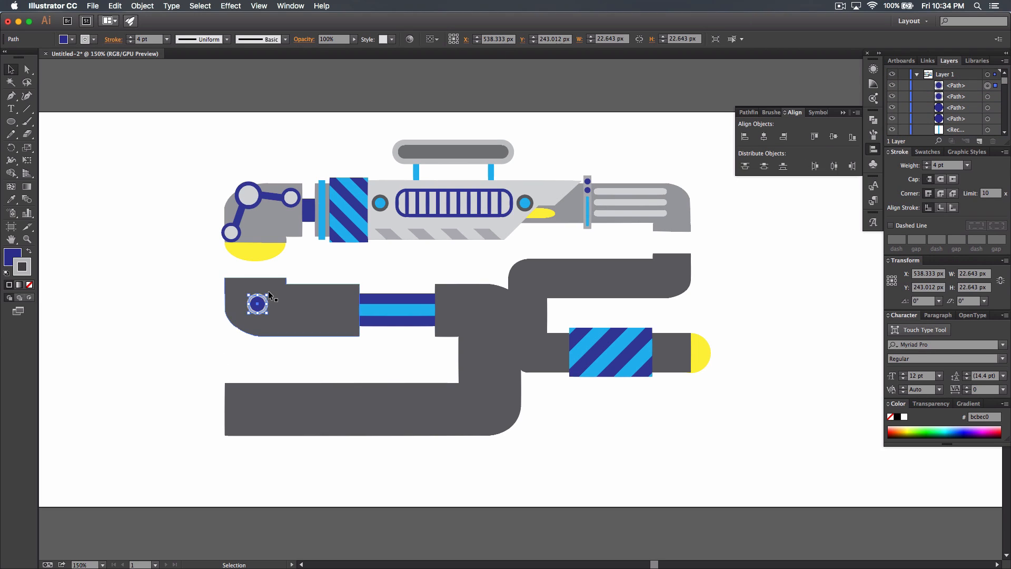
- Enlarge the duplicate circle about its centre to about 74.7 px, remove its fill and give it a 6 pt cyan stroke
{"action": "left_click_drag", "start_coordinate": [266, 297], "coordinate": [300, 276]}
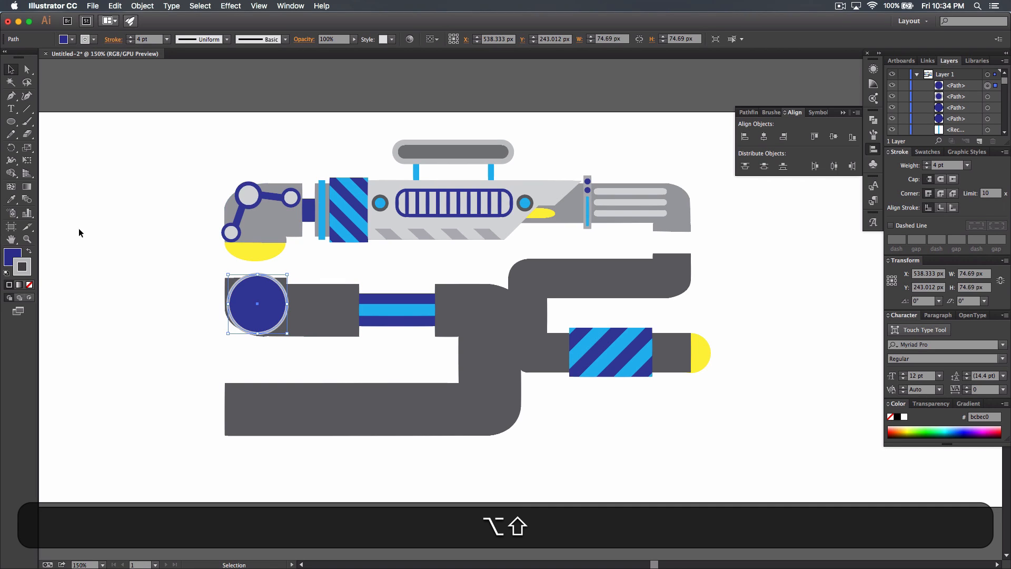
{"action": "left_click", "coordinate": [14, 253]}
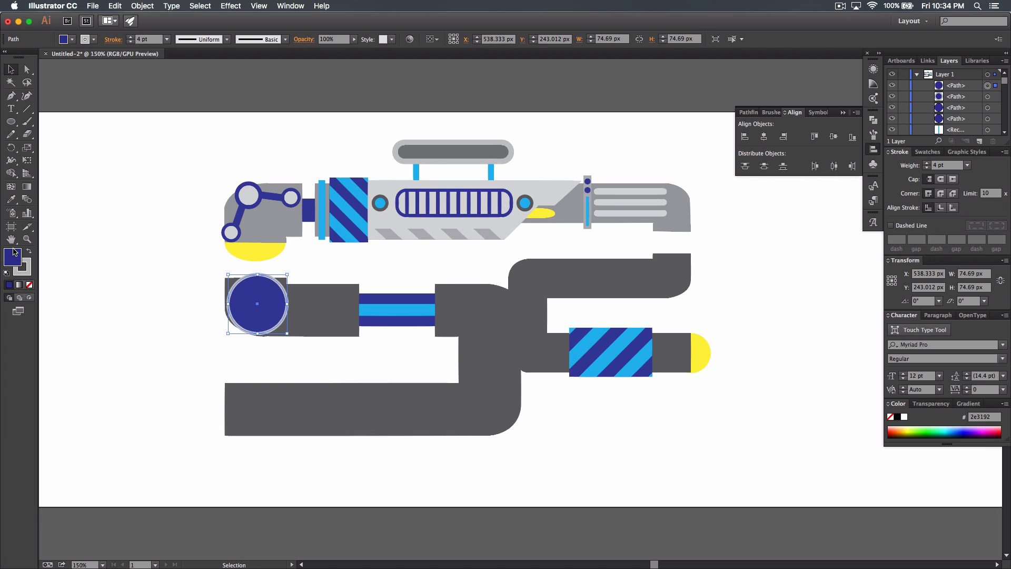
{"action": "left_click", "coordinate": [29, 285]}
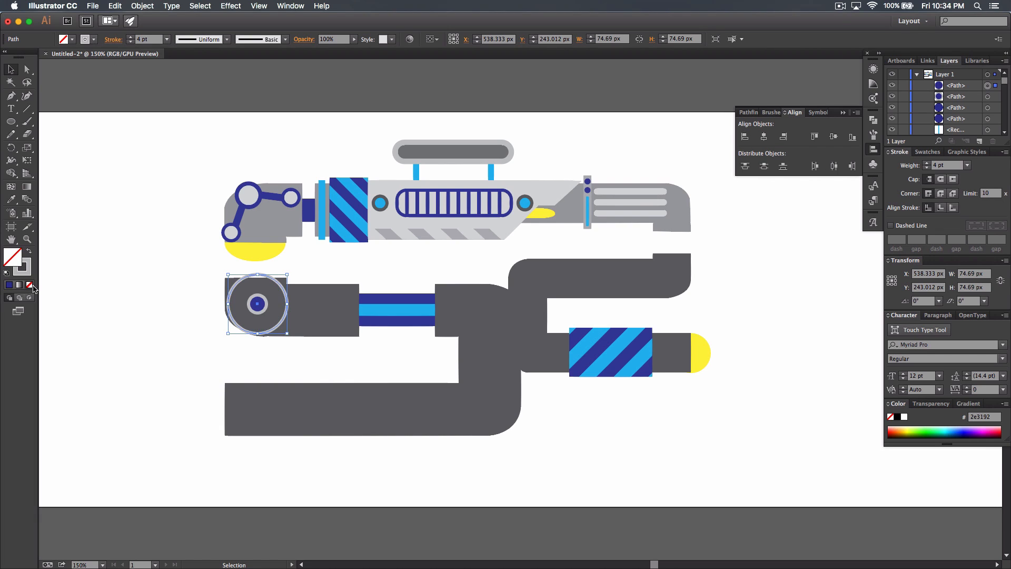
{"action": "left_click", "coordinate": [132, 38]}
{"action": "left_click", "coordinate": [132, 38]}
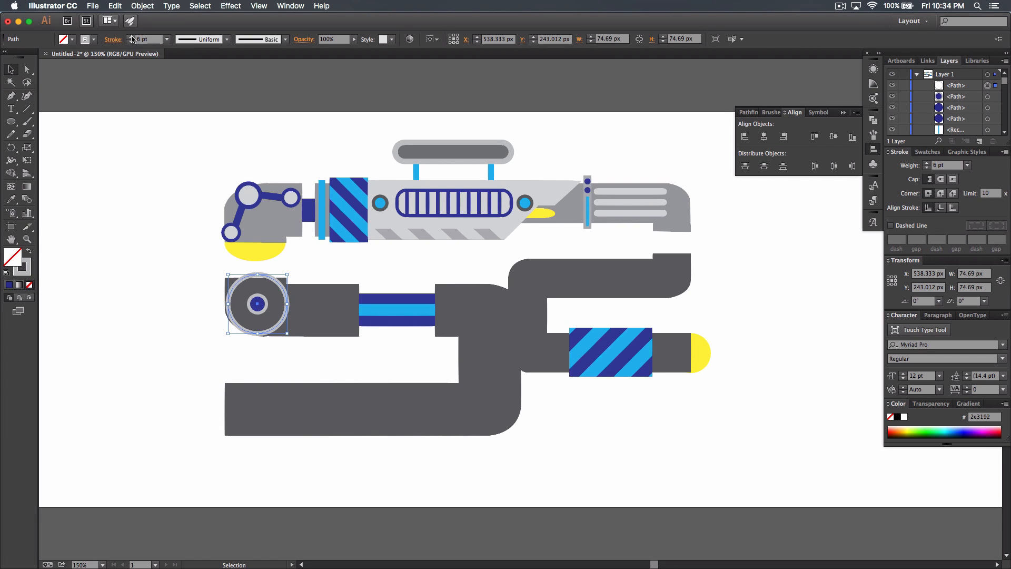
{"action": "left_click", "coordinate": [94, 39]}
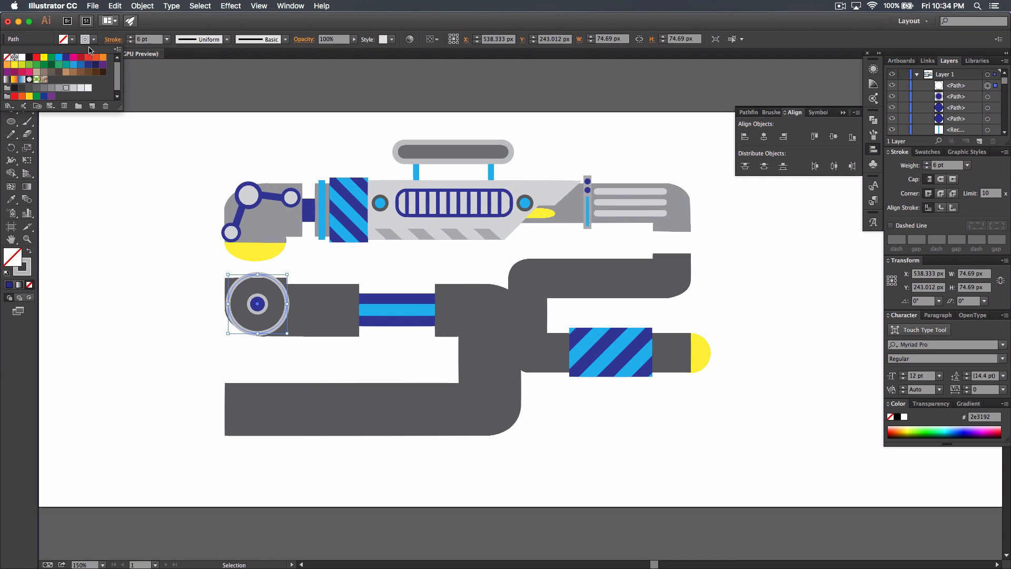
{"action": "left_click", "coordinate": [59, 58]}
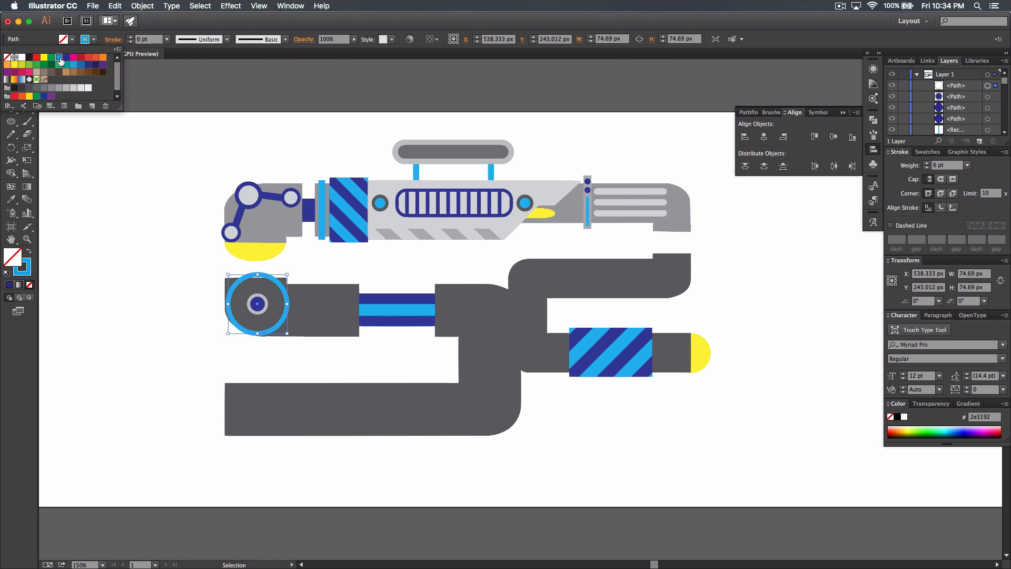
{"action": "left_click", "coordinate": [107, 213]}
- Draw a dark blue, strokeless rectangle about 7.3 px wide and 56.3 px high, centred on the wheel's hub
{"action": "left_click", "coordinate": [9, 124]}
{"action": "left_click_drag", "start_coordinate": [9, 128], "coordinate": [57, 121]}
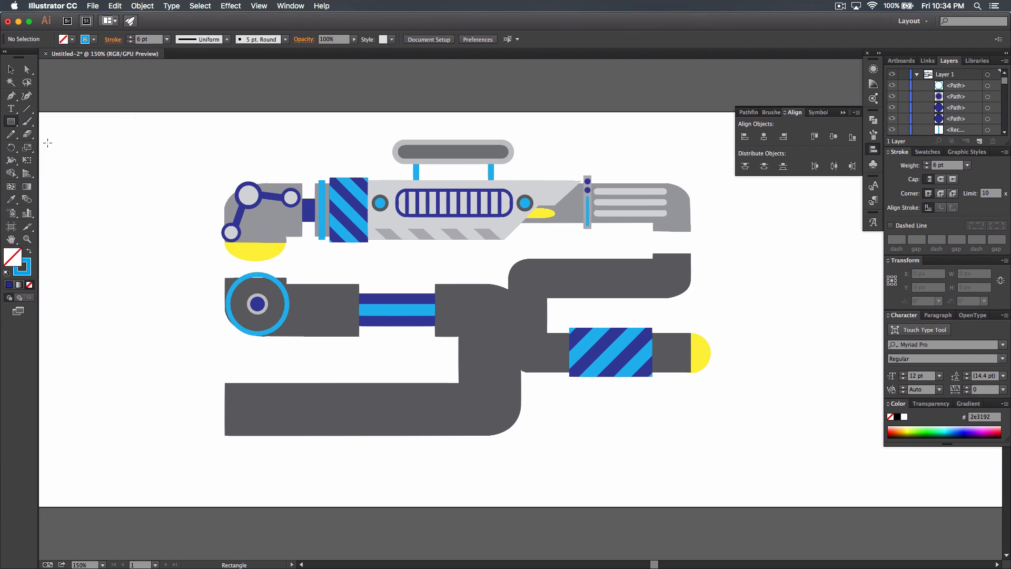
{"action": "left_click", "coordinate": [30, 254]}
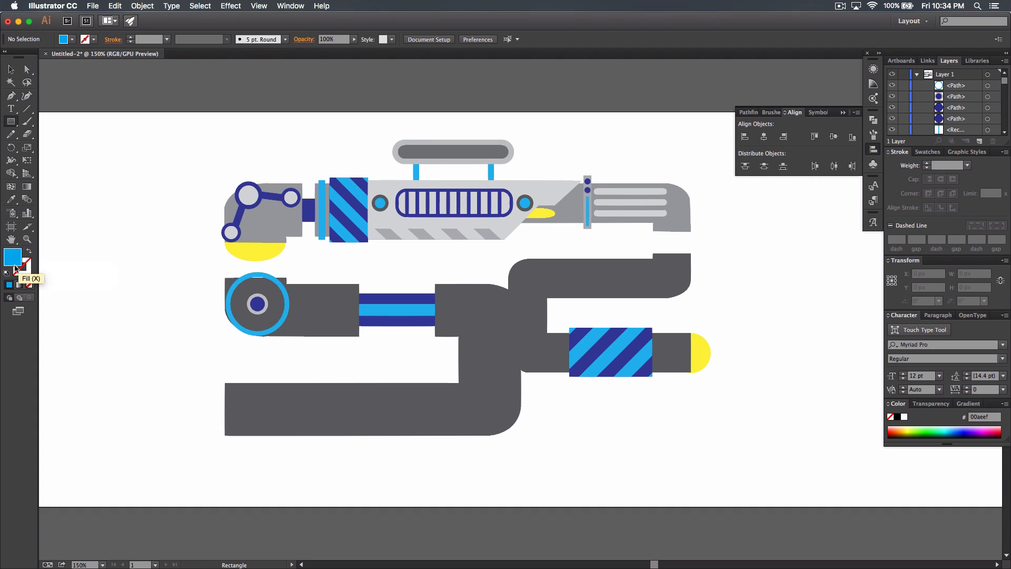
{"action": "left_click", "coordinate": [71, 40]}
{"action": "left_click", "coordinate": [66, 57]}
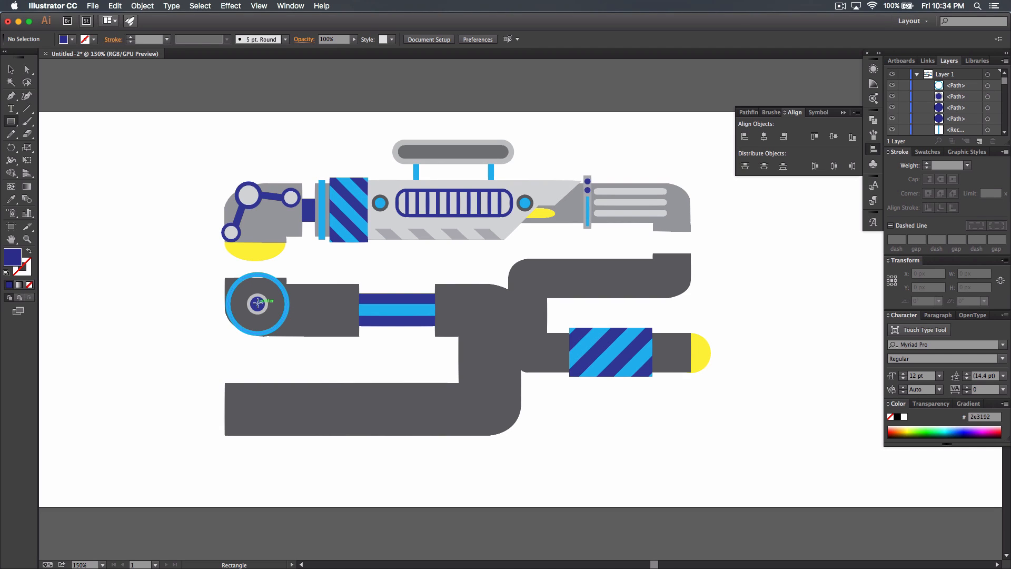
{"action": "left_click_drag", "start_coordinate": [257, 304], "coordinate": [261, 326]}
{"action": "key", "text": "v"}
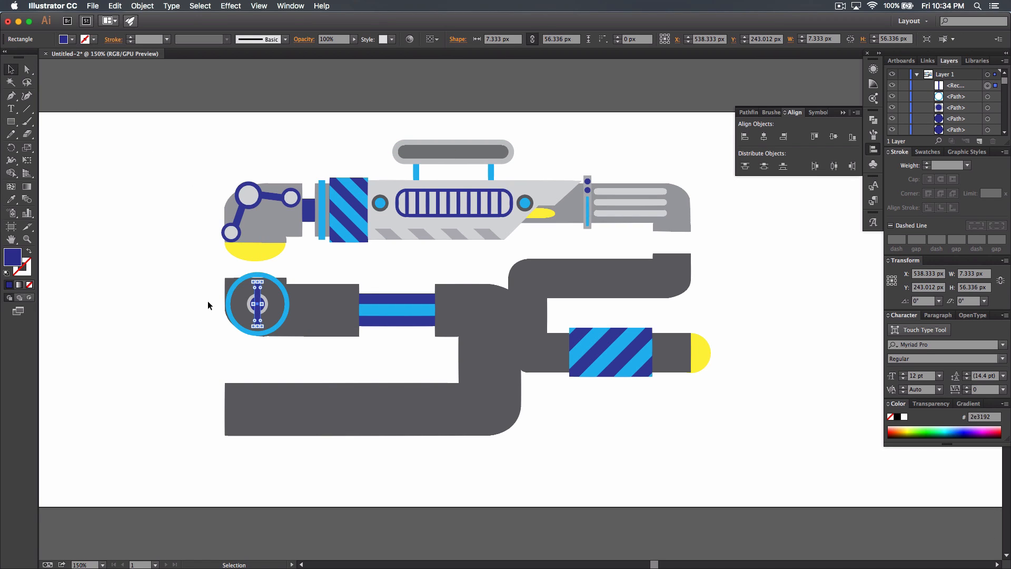
- Raise the blue bar to start at the hub's centre, shorten it to about 37.3 px and stack it behind the cyan ring
{"action": "key", "text": "super+equal"}
{"action": "key", "text": "super+equal"}
{"action": "key", "text": "super+equal"}
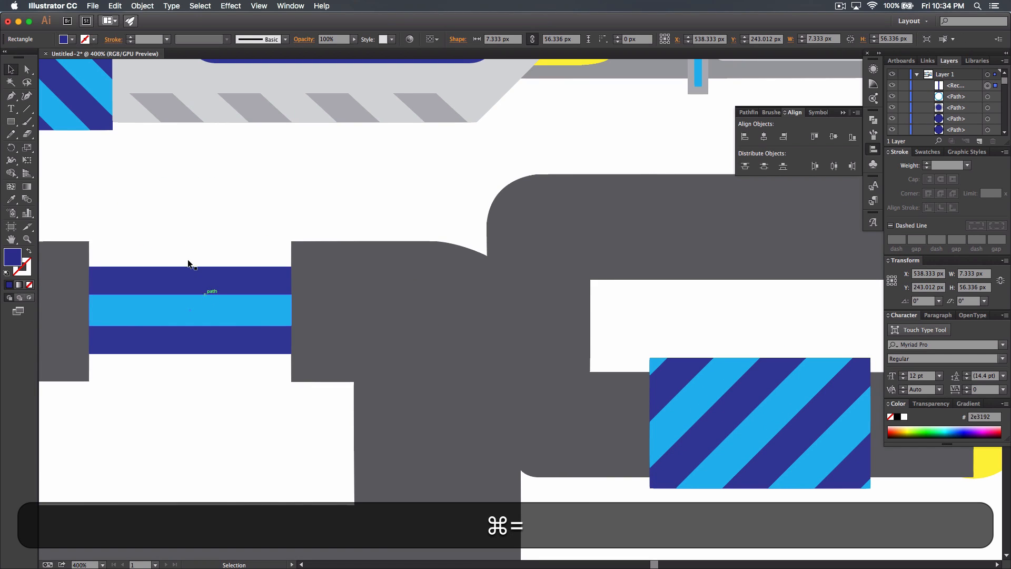
{"action": "left_click_drag", "start_coordinate": [172, 207], "coordinate": [767, 248]}
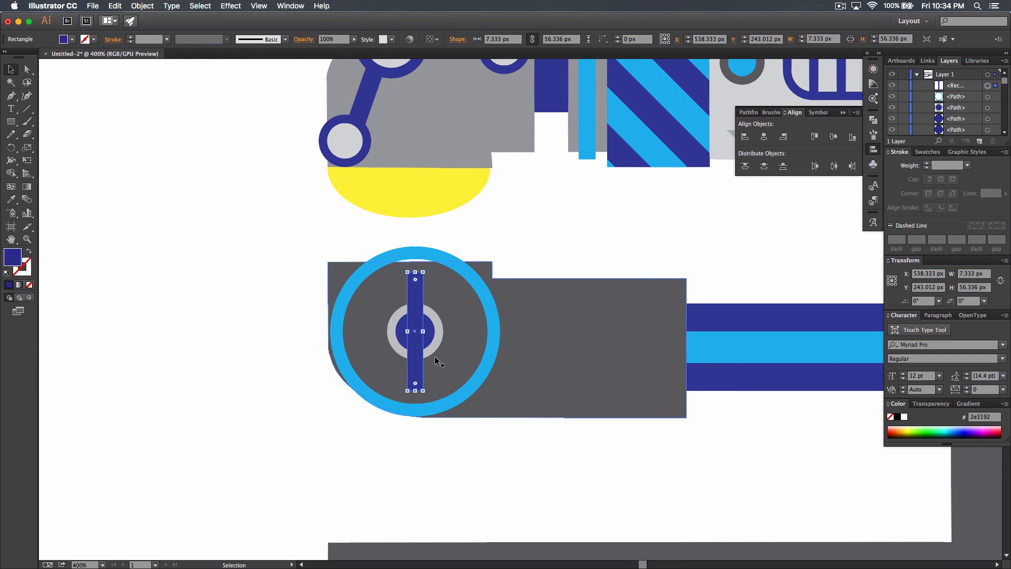
{"action": "left_click_drag", "start_coordinate": [419, 356], "coordinate": [425, 304]}
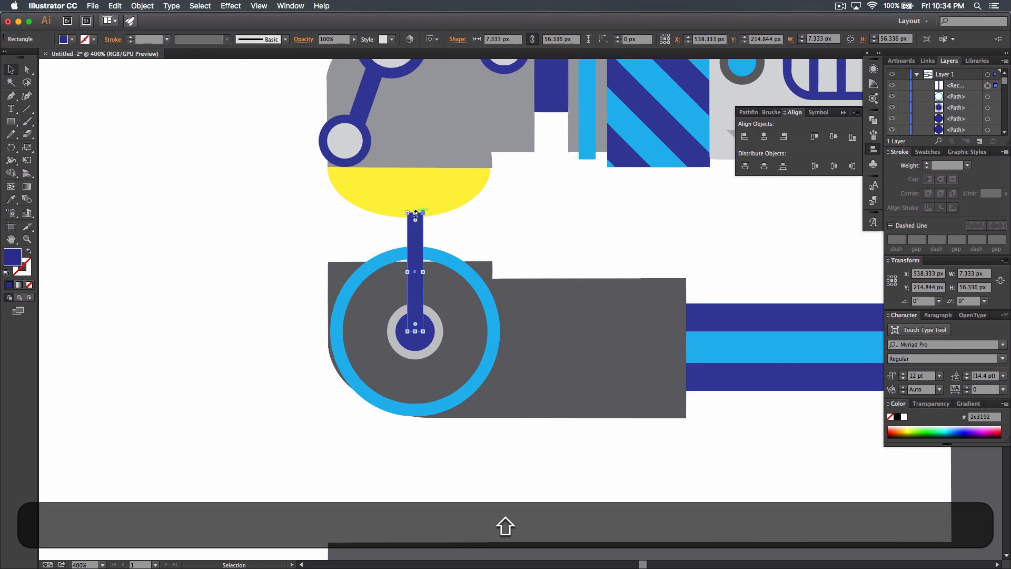
{"action": "left_click_drag", "start_coordinate": [415, 213], "coordinate": [415, 253]}
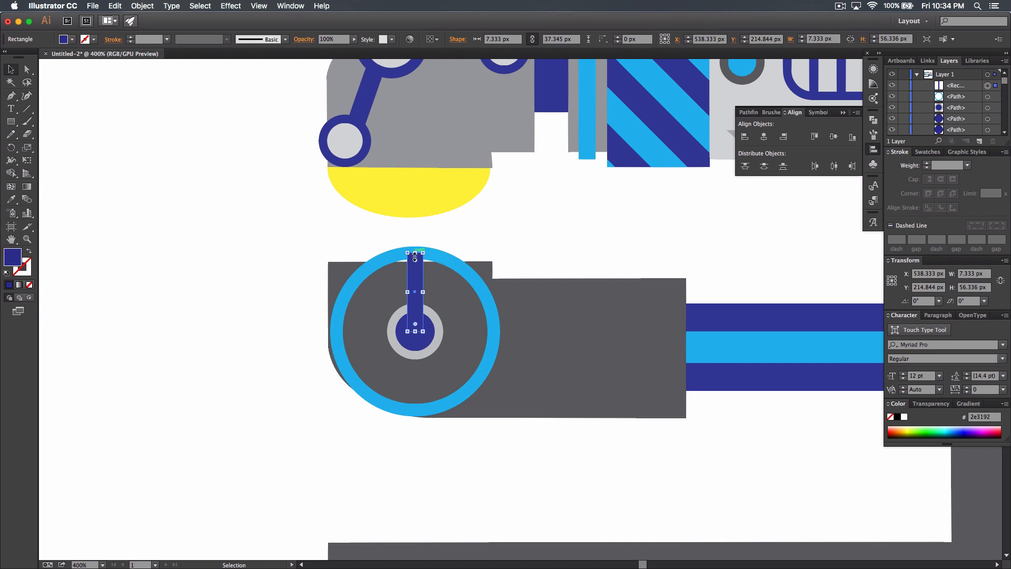
{"action": "left_click", "coordinate": [975, 89]}
{"action": "left_click_drag", "start_coordinate": [971, 87], "coordinate": [969, 99]}
- Duplicate the vertical spoke and rotate the copy to run from the hub to the ring's lower left
{"action": "key", "text": "alt"}
{"action": "left_click_drag", "start_coordinate": [418, 301], "coordinate": [412, 342]}
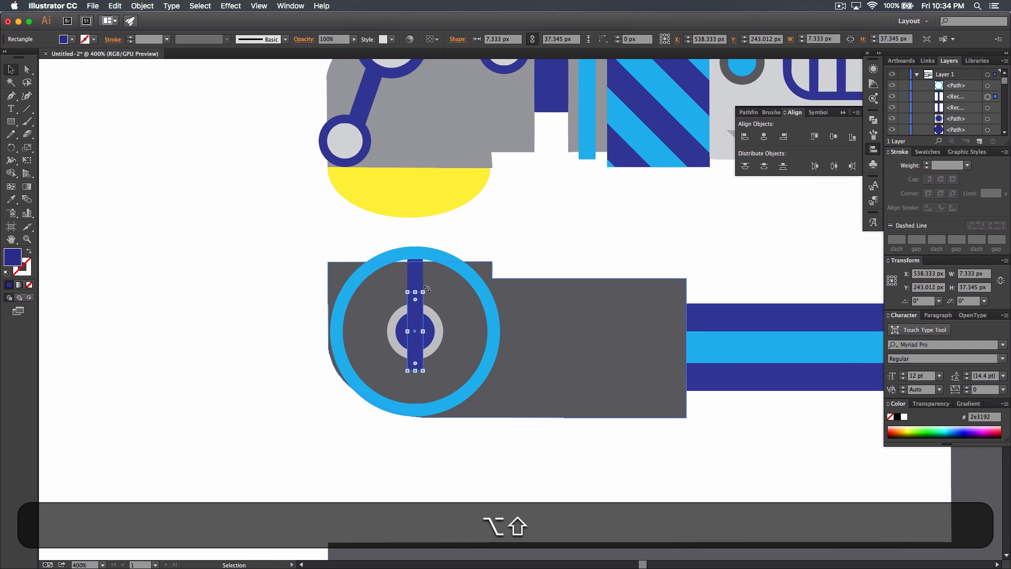
{"action": "left_click_drag", "start_coordinate": [427, 289], "coordinate": [400, 340]}
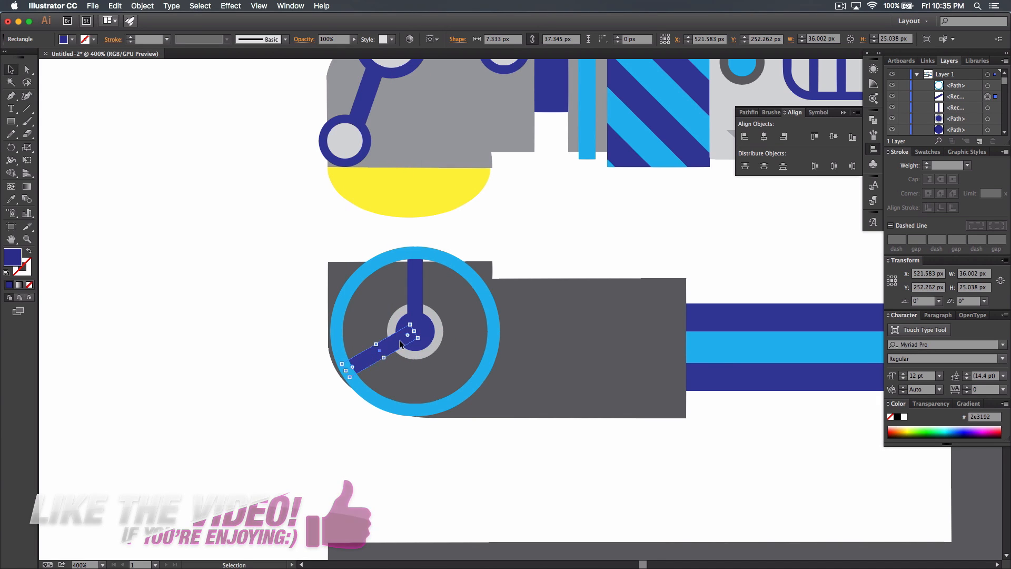
- Duplicate the lower-left spoke, reflect the copy across the vertical axis and place it between the hub and the ring's lower right
{"action": "left_click_drag", "start_coordinate": [397, 341], "coordinate": [444, 349]}
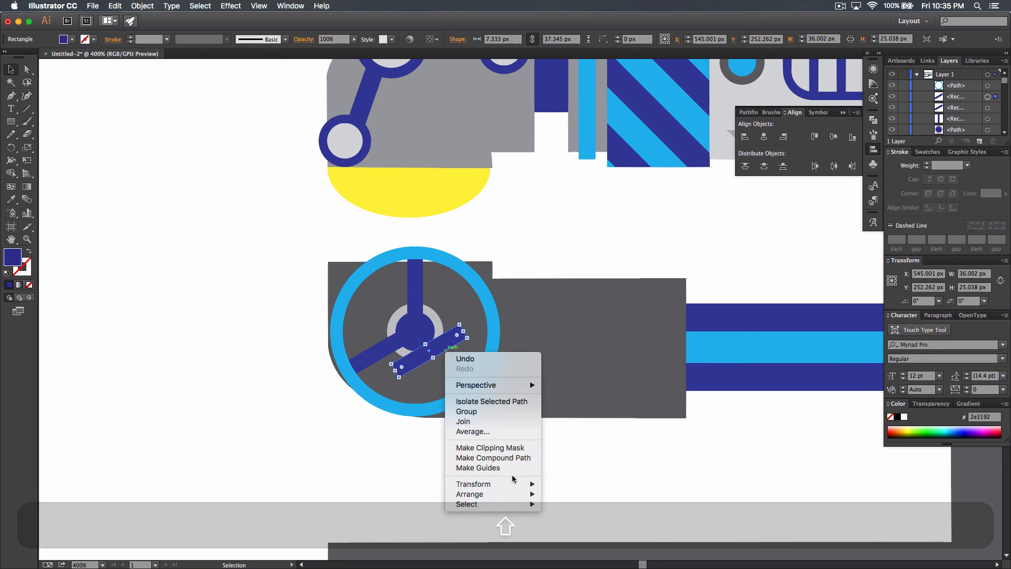
{"action": "mouse_move", "coordinate": [515, 484]}
{"action": "left_click", "coordinate": [574, 506]}
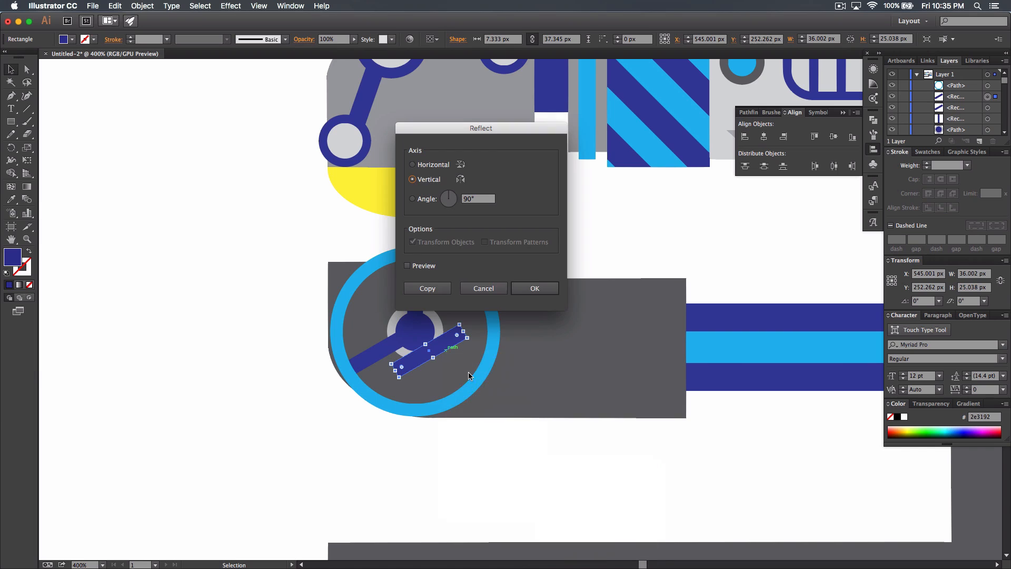
{"action": "left_click", "coordinate": [534, 288]}
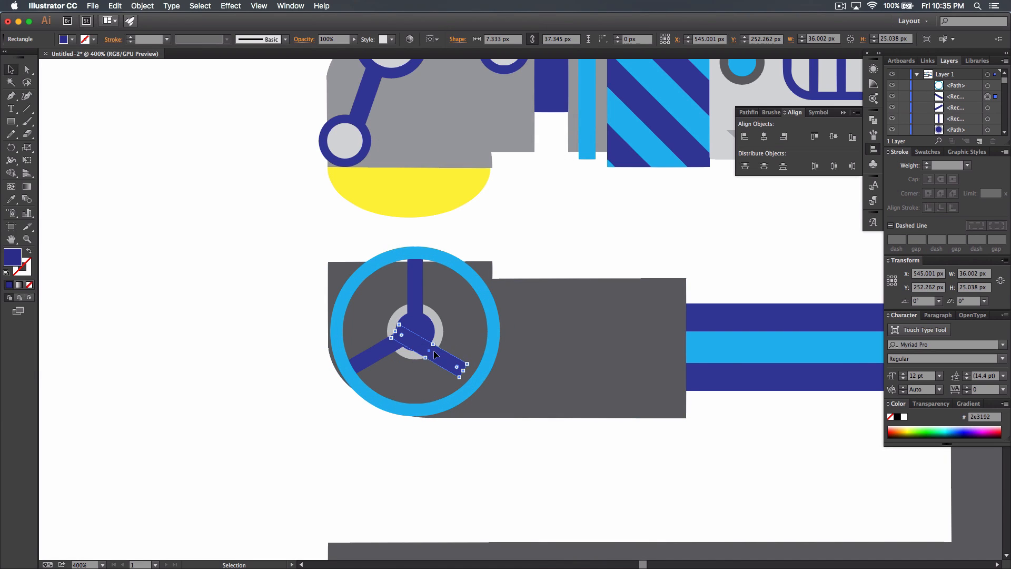
{"action": "left_click_drag", "start_coordinate": [438, 361], "coordinate": [461, 361]}
{"action": "left_click", "coordinate": [671, 488]}
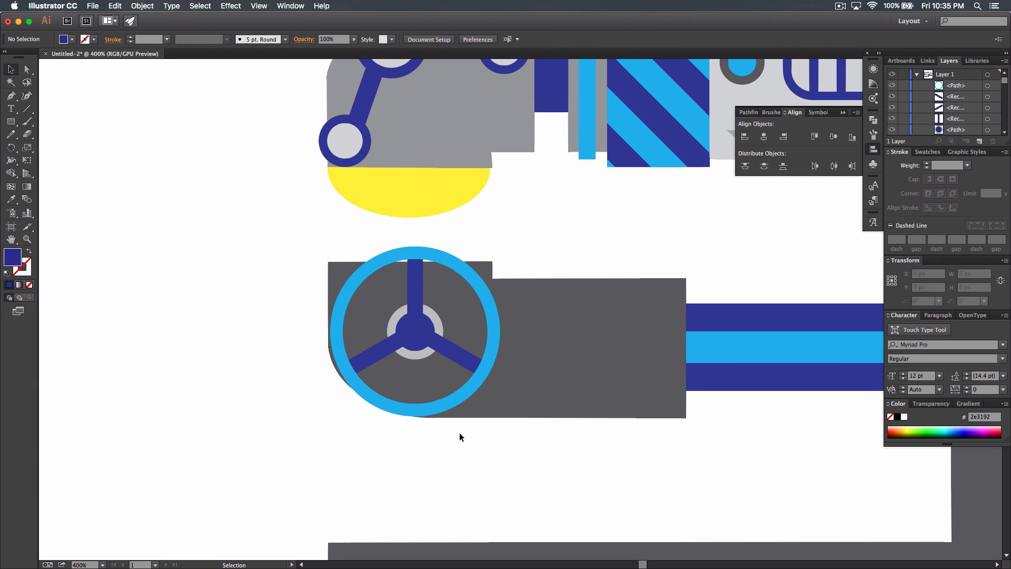
- Group the cyan ring, the three spokes and the hub circle into one valve wheel
{"action": "key", "text": "super+minus"}
{"action": "key", "text": "super+minus"}
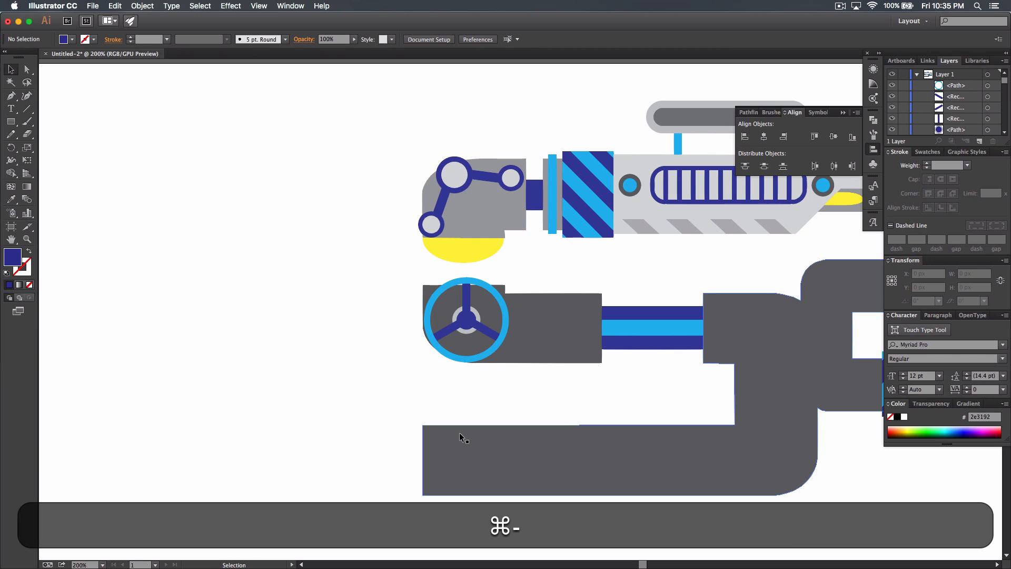
{"action": "scroll", "coordinate": [479, 411], "scroll_direction": "up", "scroll_amount": 3}
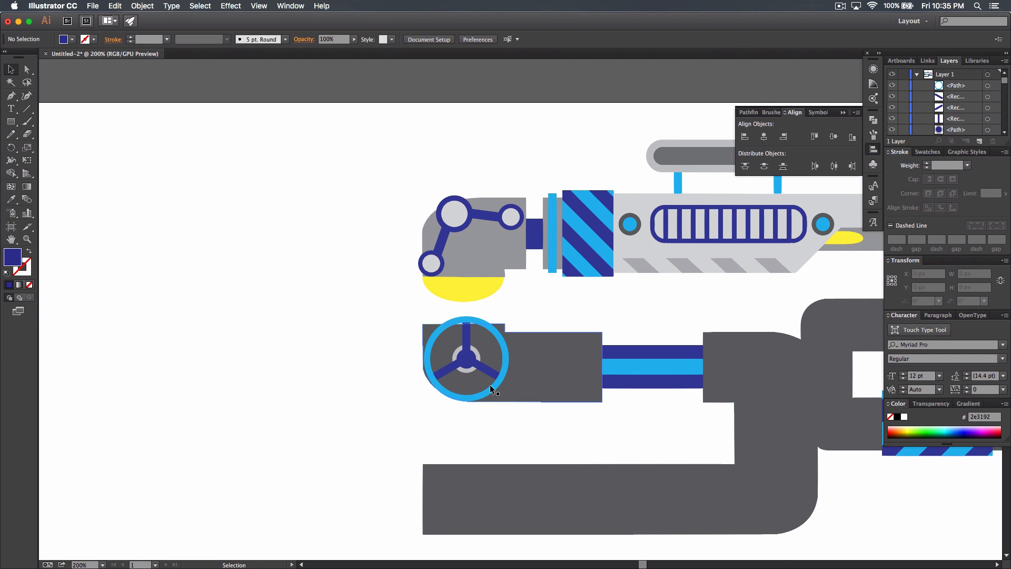
{"action": "left_click", "coordinate": [487, 390]}
{"action": "left_click", "coordinate": [485, 372], "text": "shift"}
{"action": "left_click", "coordinate": [448, 370], "text": "shift"}
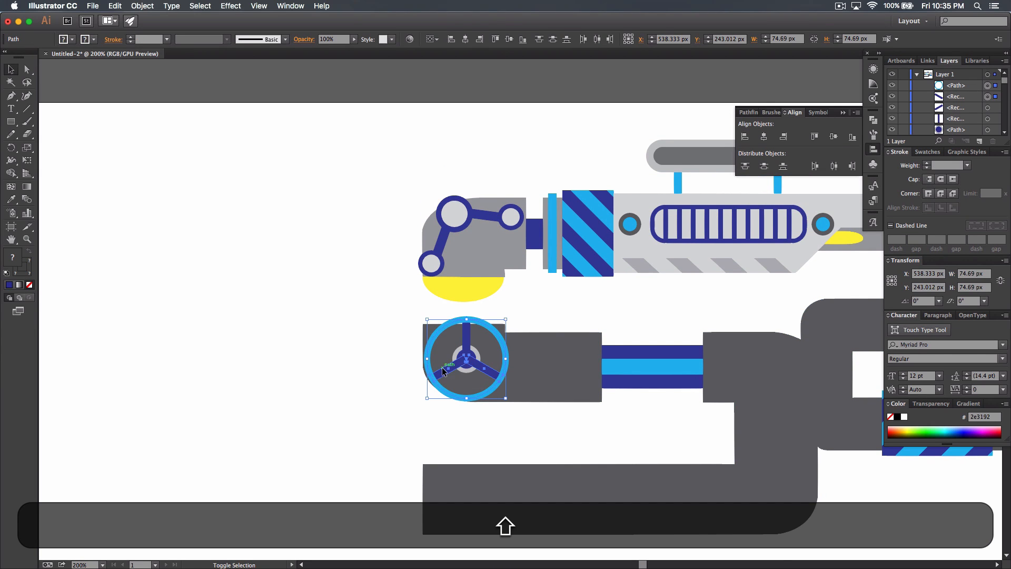
{"action": "left_click", "coordinate": [464, 344], "text": "shift"}
{"action": "left_click", "coordinate": [466, 369], "text": "shift"}
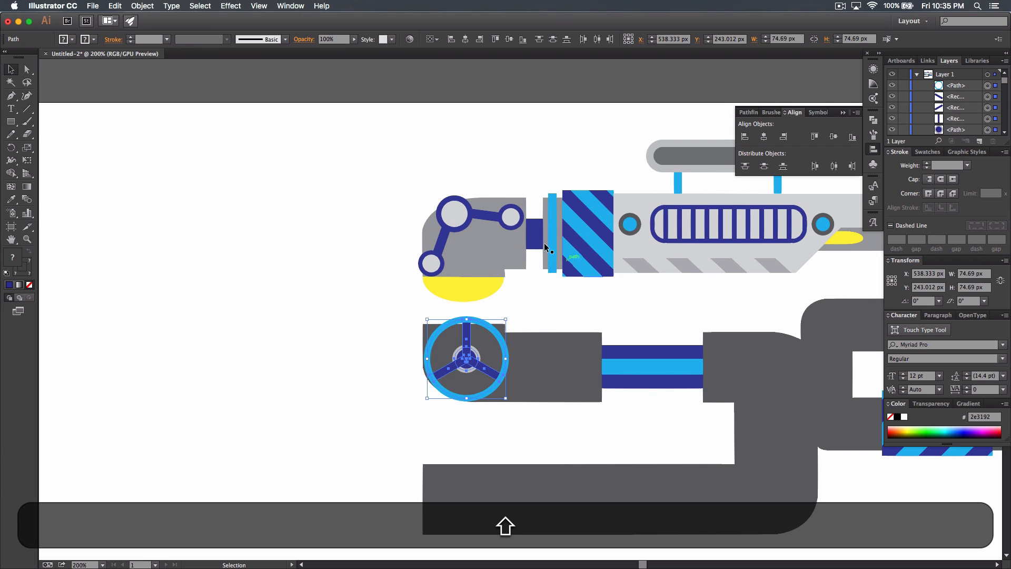
{"action": "right_click", "coordinate": [391, 334]}
{"action": "left_click", "coordinate": [416, 383]}
- Place a copy of the valve wheel on the upper pipe's right bend and shrink it about its centre to fit the bend
{"action": "left_click_drag", "start_coordinate": [371, 346], "coordinate": [20, 336]}
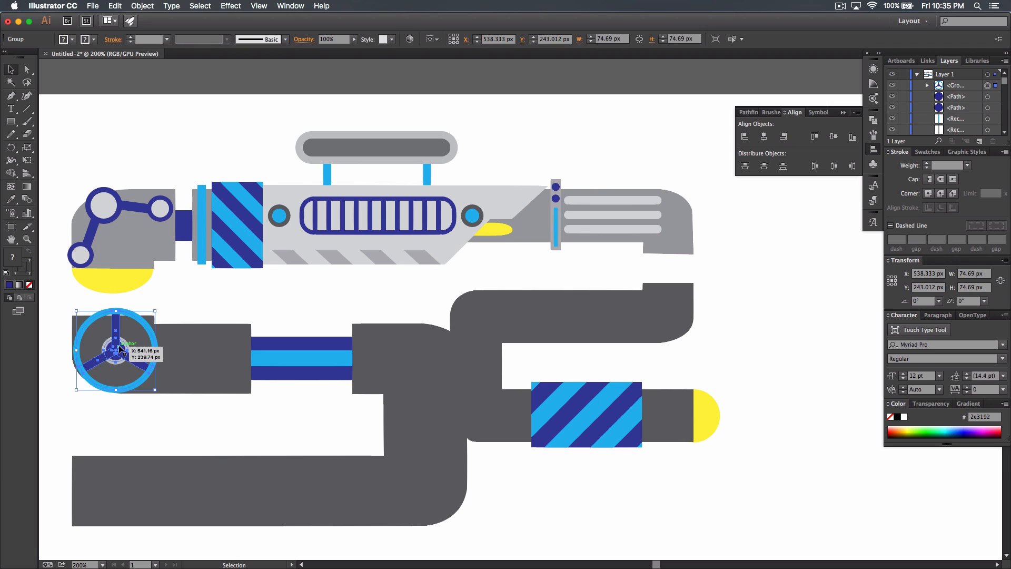
{"action": "left_click_drag", "start_coordinate": [117, 345], "coordinate": [678, 223]}
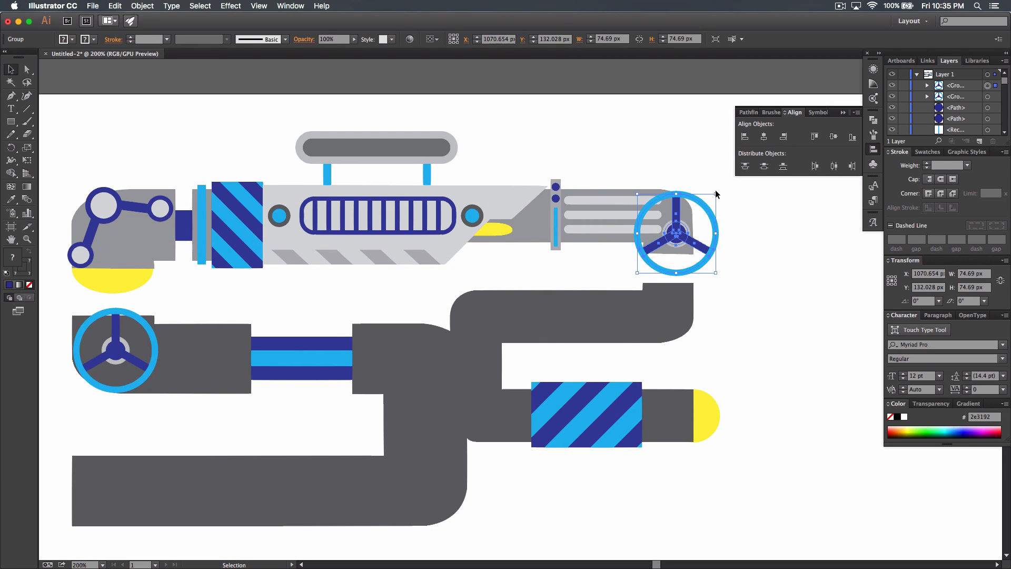
{"action": "left_click_drag", "start_coordinate": [717, 195], "coordinate": [702, 212]}
{"action": "left_click", "coordinate": [741, 256]}
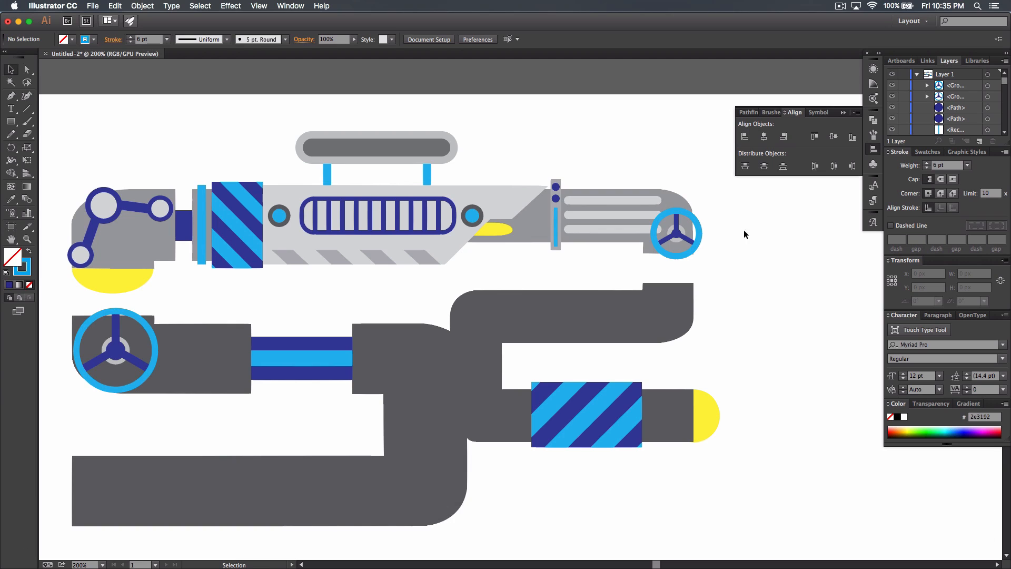
- Set the cyan ring's stroke to 7 pt inside the group of the large left valve wheel
{"action": "left_click_drag", "start_coordinate": [733, 343], "coordinate": [914, 309]}
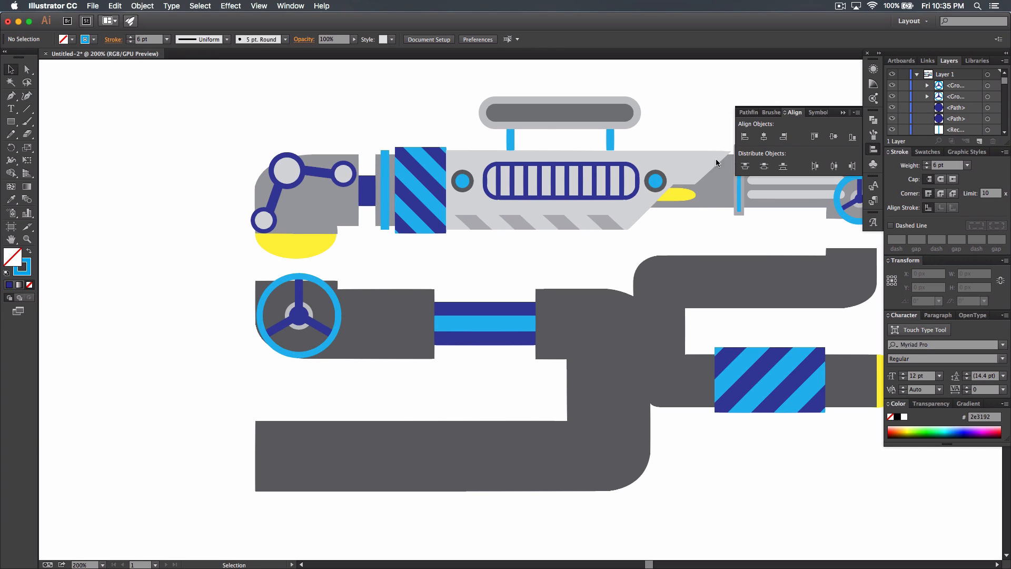
{"action": "left_click", "coordinate": [327, 310]}
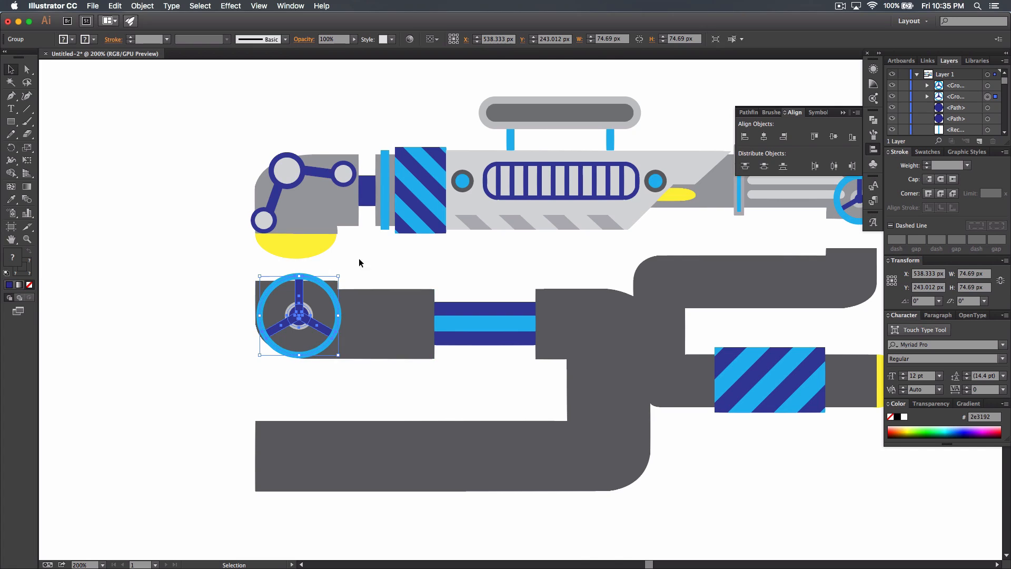
{"action": "left_click", "coordinate": [928, 97]}
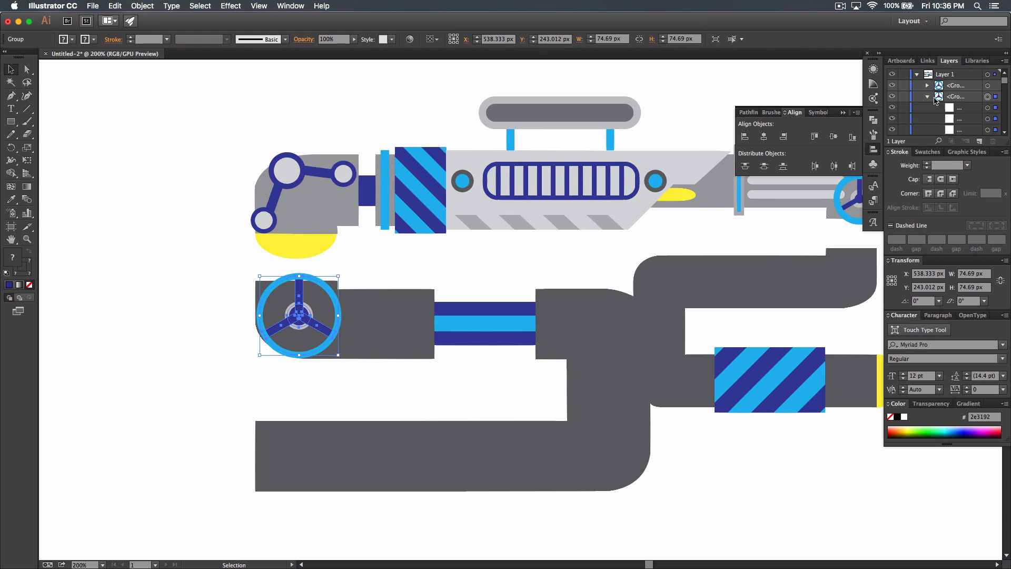
{"action": "scroll", "coordinate": [958, 100], "scroll_direction": "down", "scroll_amount": 1}
{"action": "left_click", "coordinate": [987, 86]}
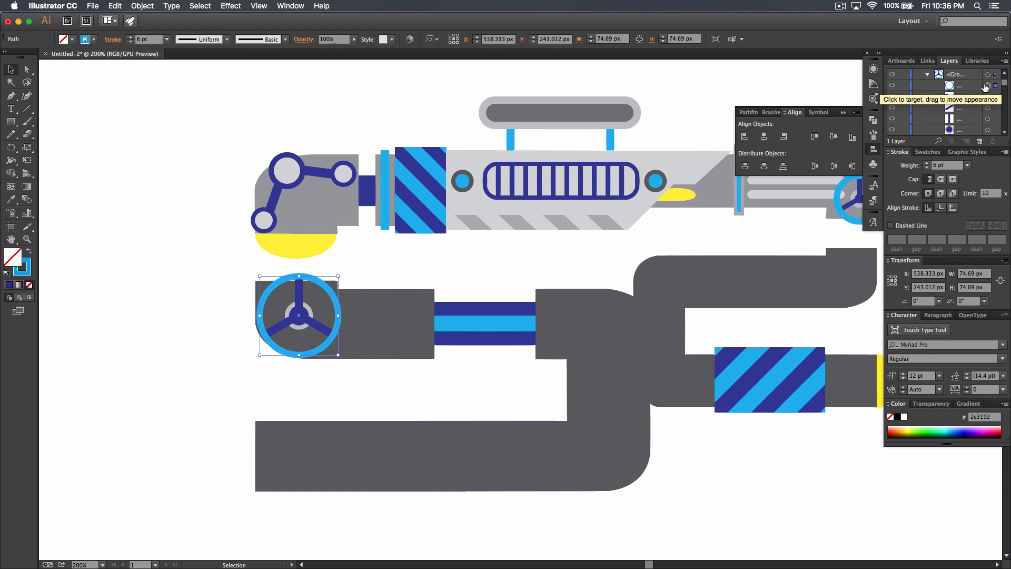
{"action": "left_click", "coordinate": [132, 38]}
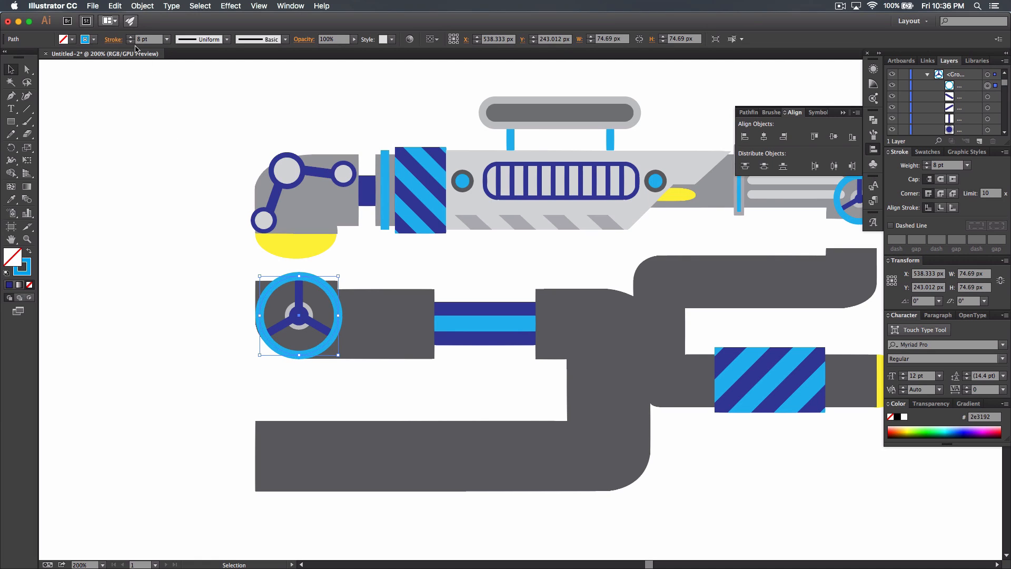
{"action": "left_click", "coordinate": [131, 42]}
{"action": "left_click", "coordinate": [173, 189]}
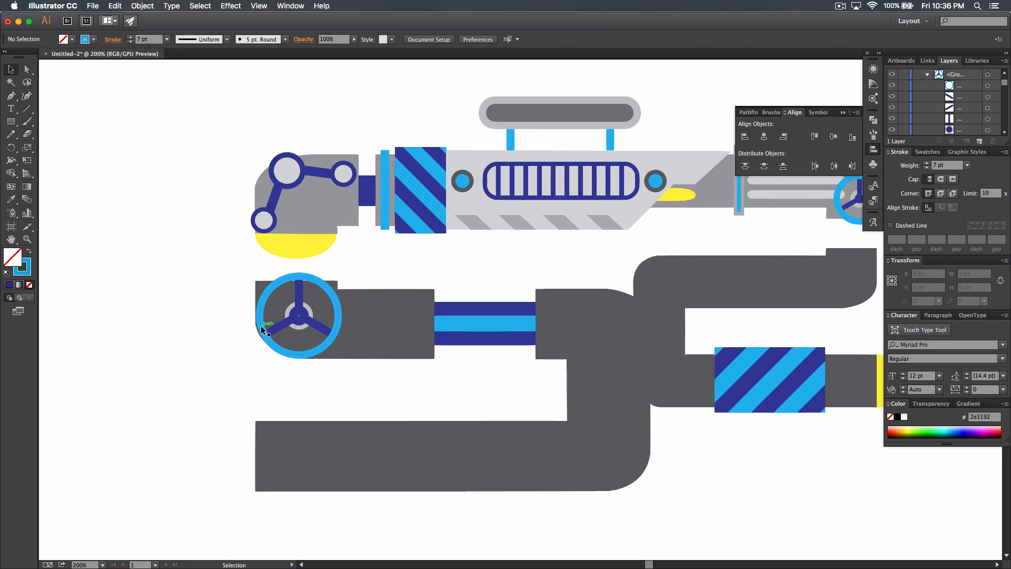
- Draw a light grey (bcbec0) rectangle without stroke, about 46 × 53 px, on the middle pipe between the valve wheel and the blue connector
{"action": "key", "text": "space"}
{"action": "left_click_drag", "start_coordinate": [214, 305], "coordinate": [158, 316]}
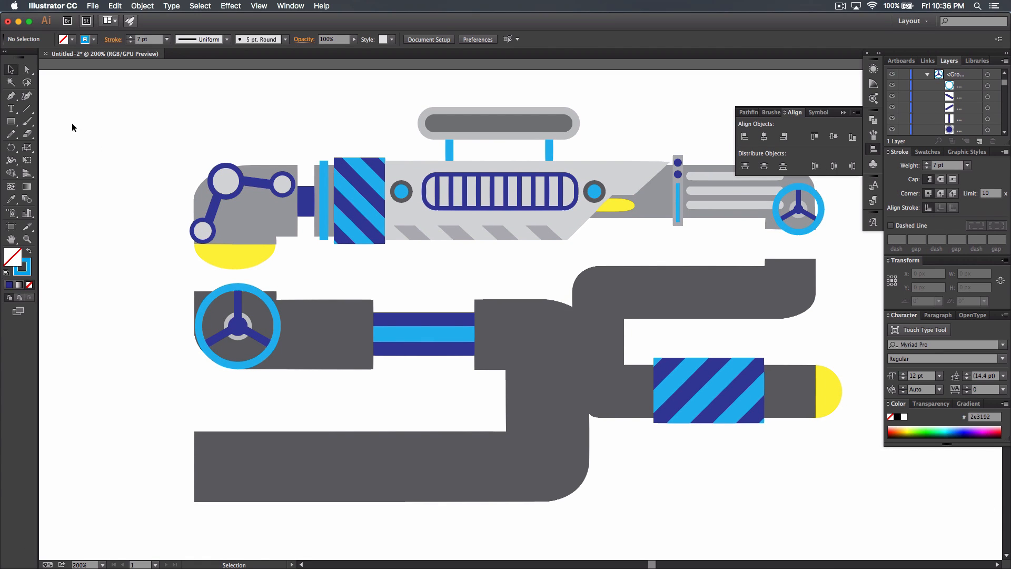
{"action": "left_click", "coordinate": [29, 251]}
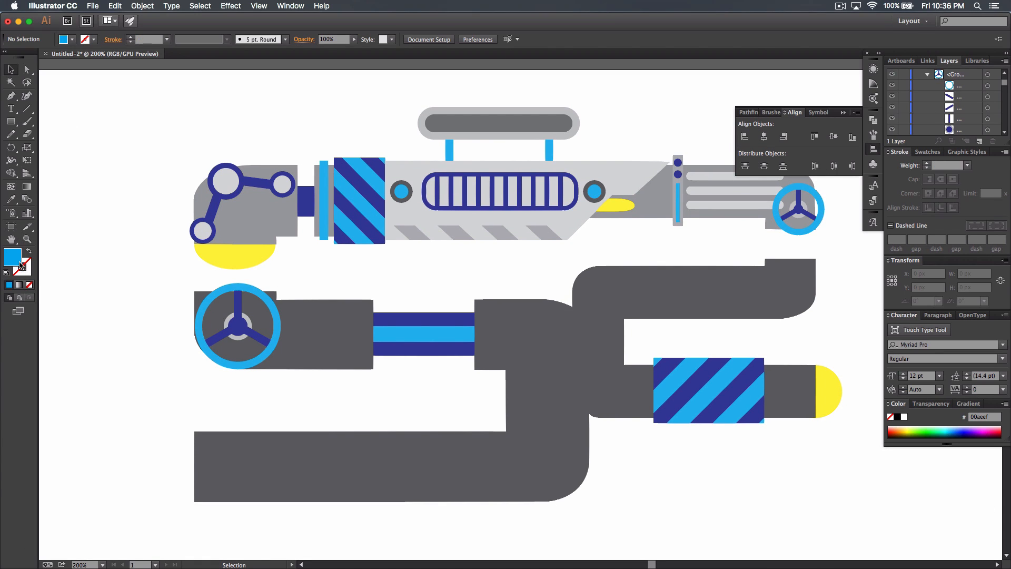
{"action": "left_click", "coordinate": [69, 40]}
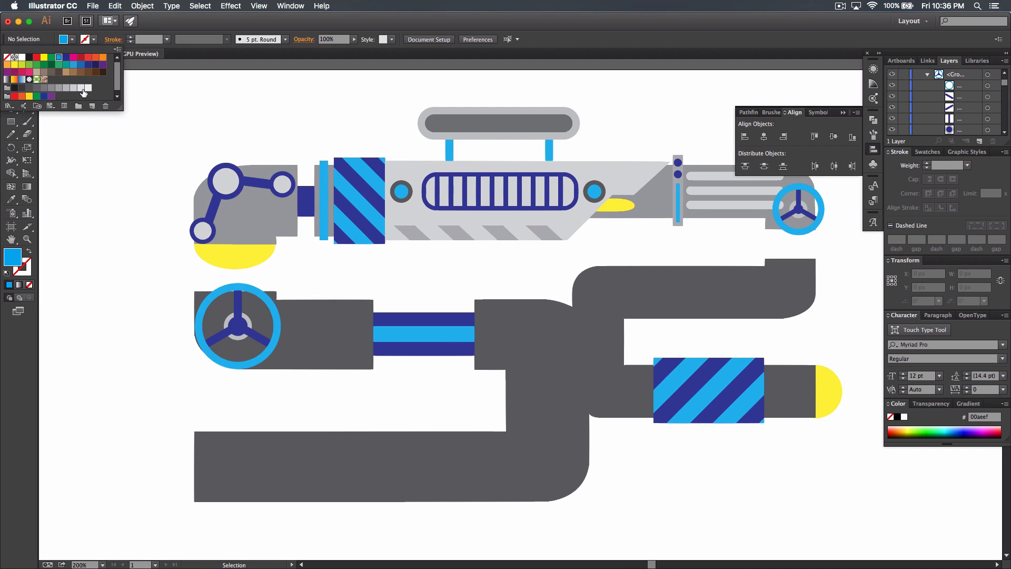
{"action": "left_click", "coordinate": [64, 90]}
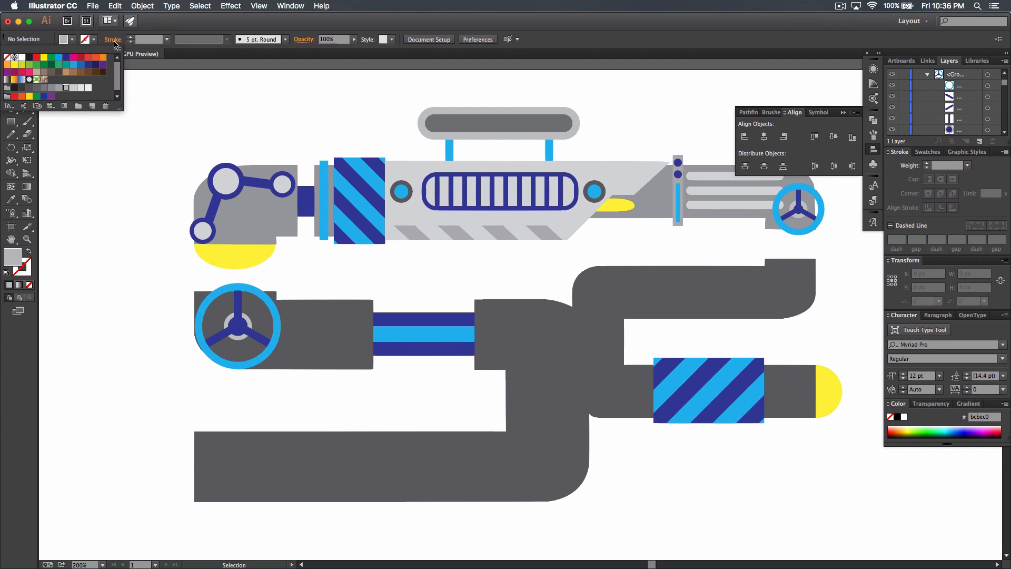
{"action": "left_click", "coordinate": [163, 30]}
{"action": "left_click", "coordinate": [16, 123]}
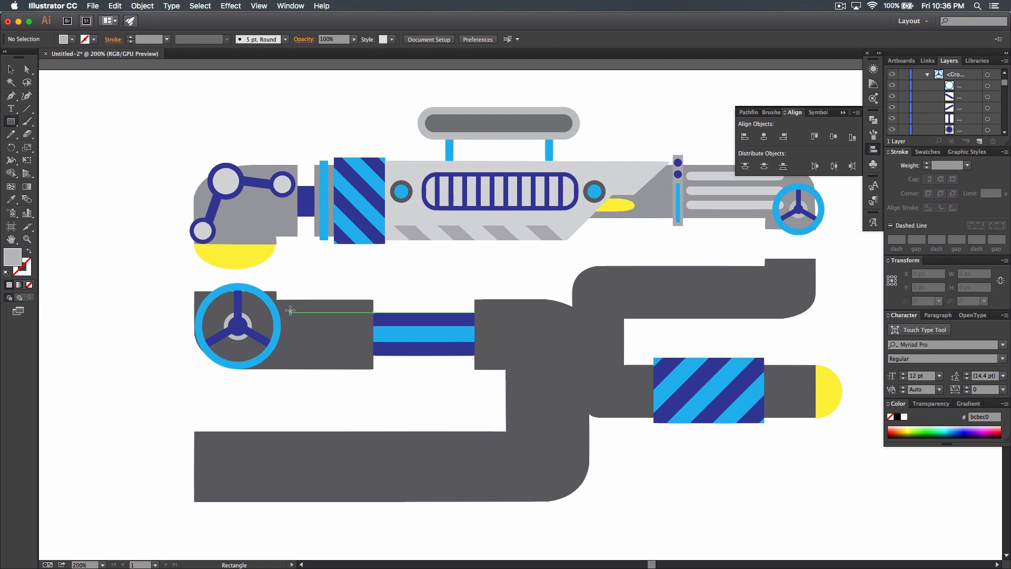
{"action": "left_click_drag", "start_coordinate": [285, 307], "coordinate": [334, 362]}
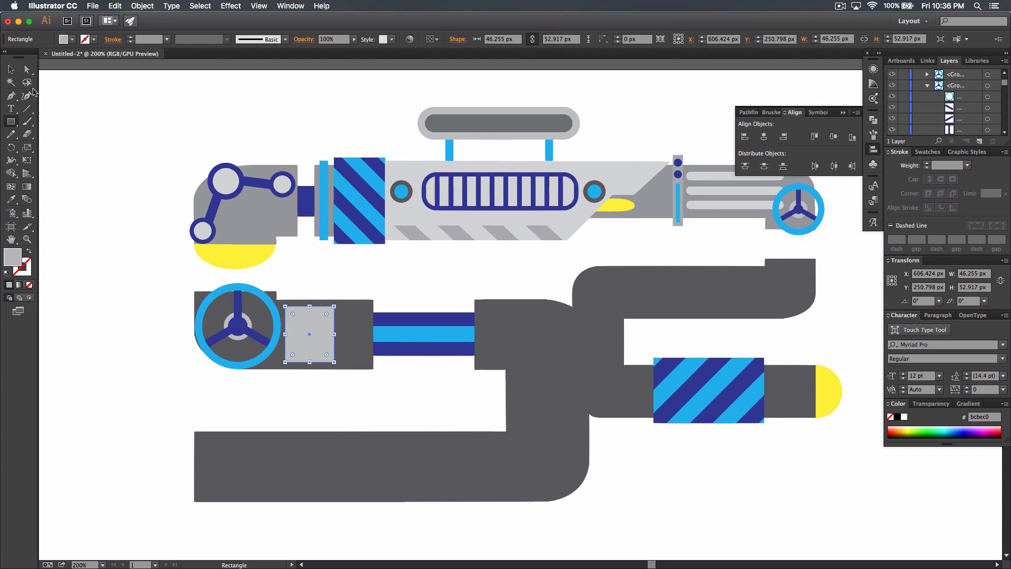
{"action": "left_click", "coordinate": [72, 44]}
{"action": "left_click", "coordinate": [59, 57]}
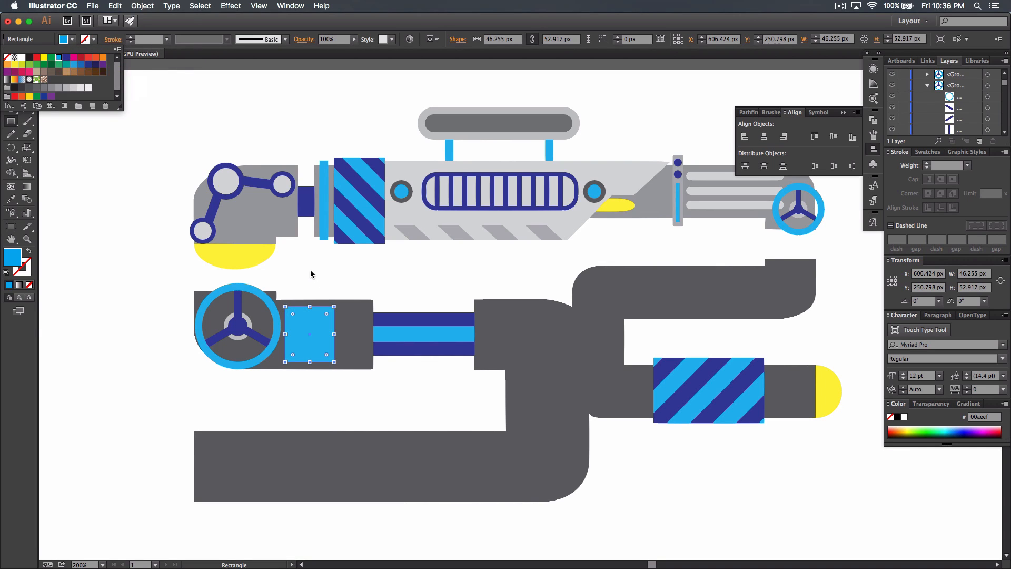
{"action": "key", "text": "super+z"}
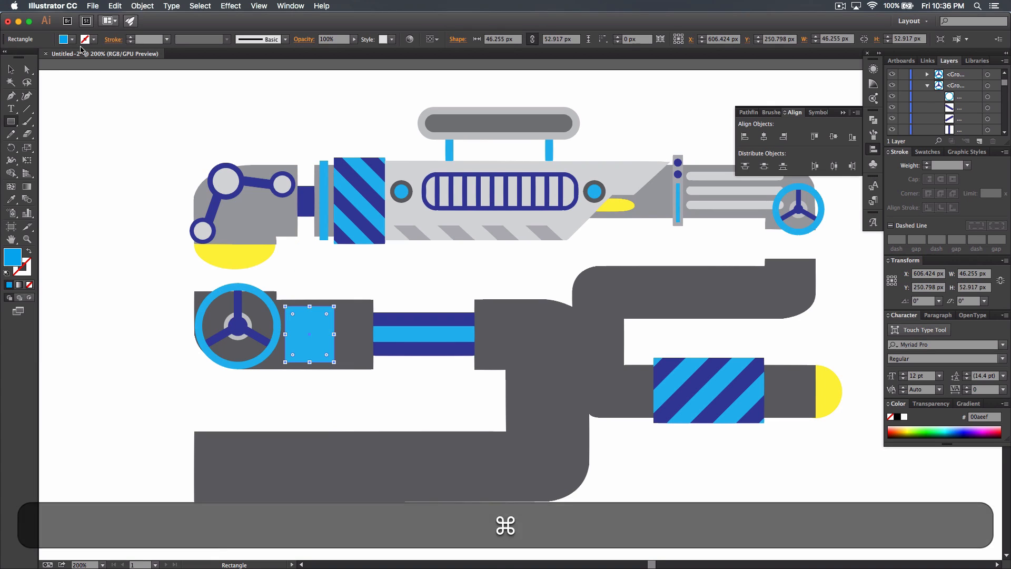
{"action": "key", "text": "super+z"}
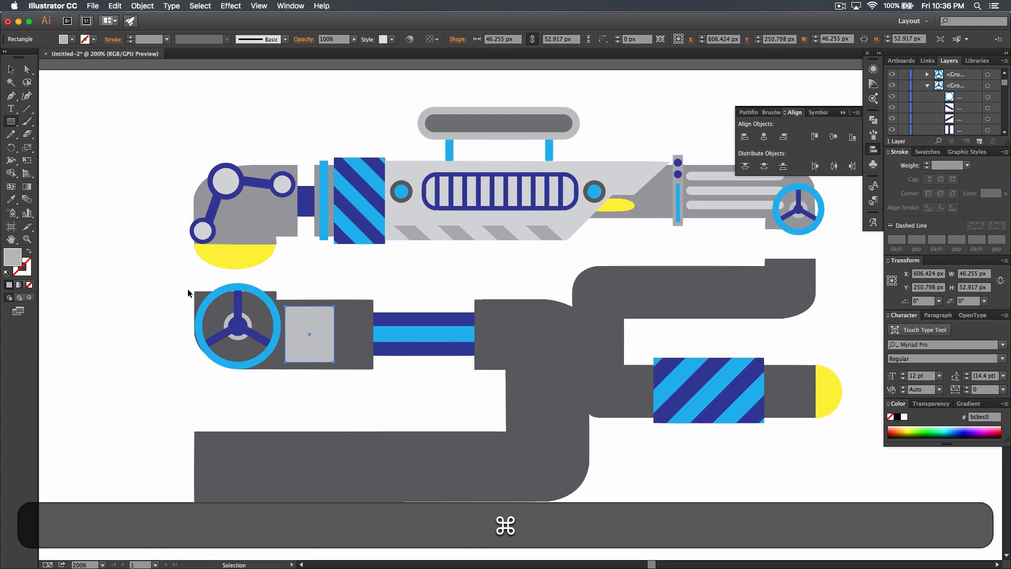
- Draw a thin cyan (00aeef) bar, about 23 × 3 px, in the upper right part of the light grey panel
{"action": "left_click", "coordinate": [188, 294], "text": "super"}
{"action": "left_click", "coordinate": [74, 39]}
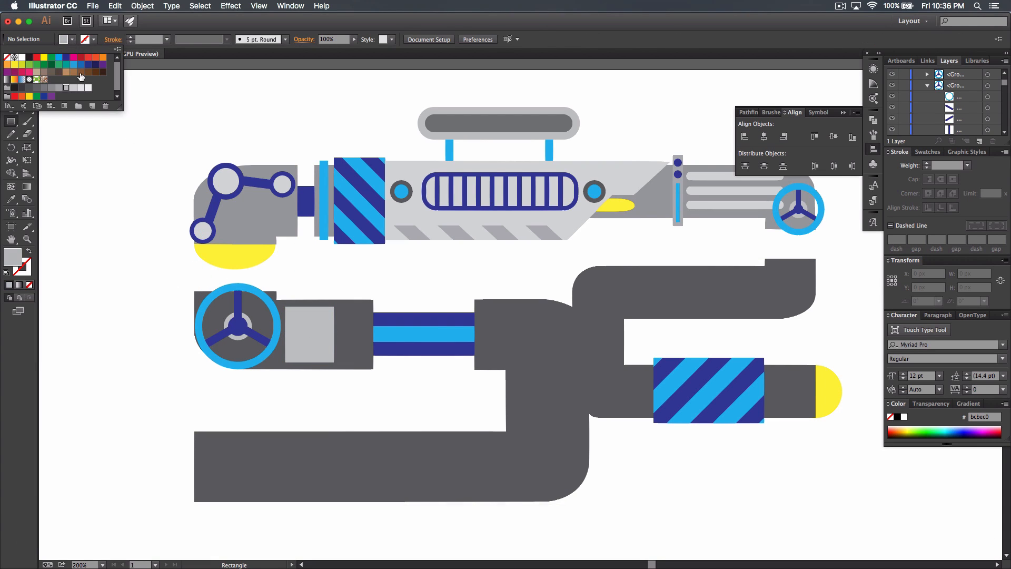
{"action": "left_click", "coordinate": [58, 57]}
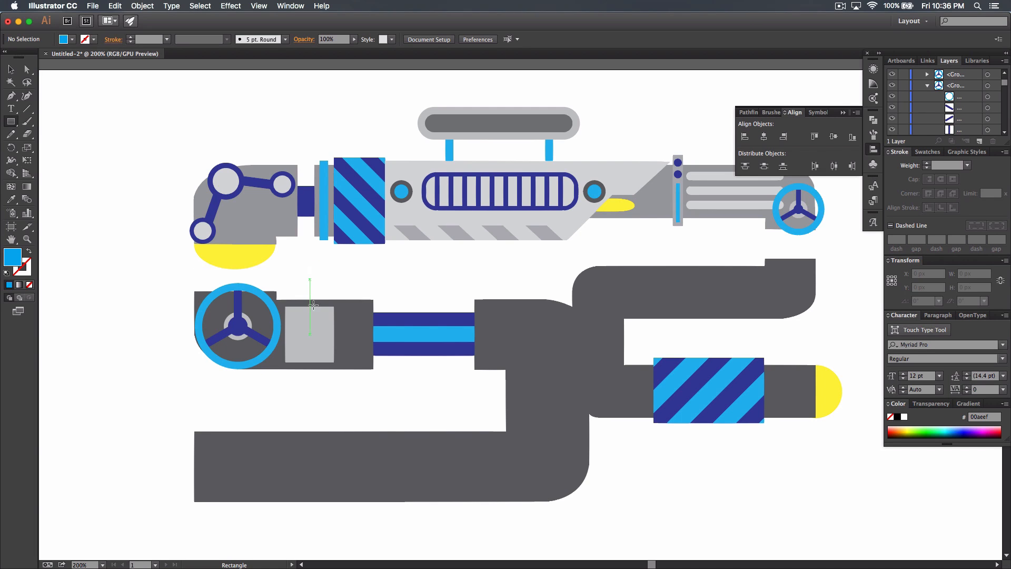
{"action": "key", "text": "super+equal"}
{"action": "left_click_drag", "start_coordinate": [294, 316], "coordinate": [597, 216]}
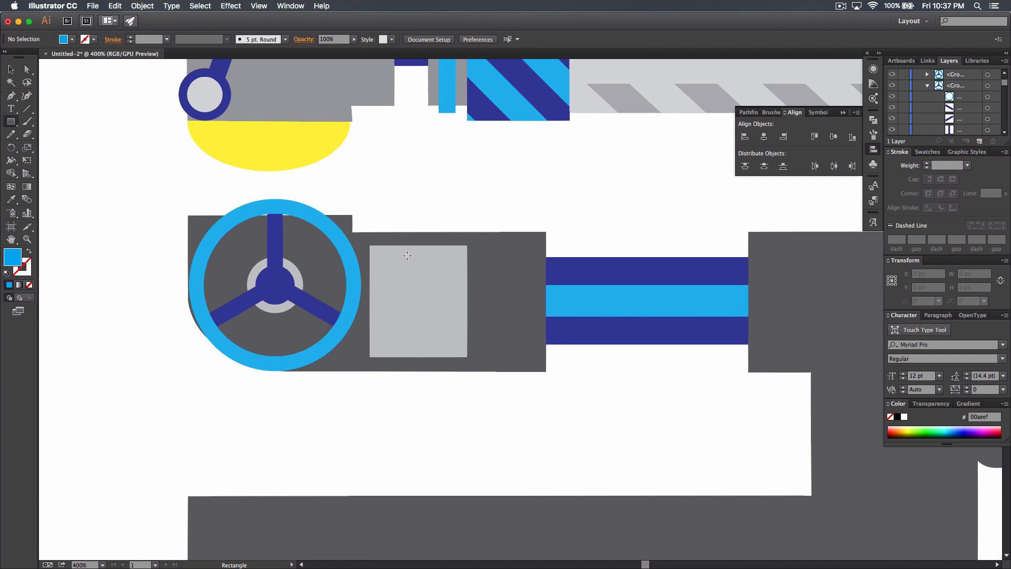
{"action": "left_click_drag", "start_coordinate": [408, 257], "coordinate": [454, 265]}
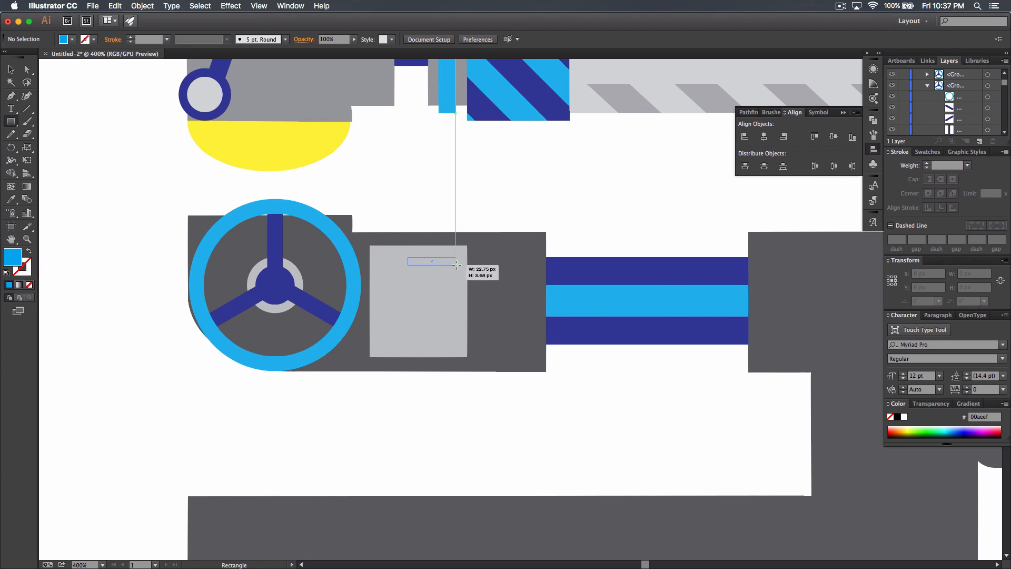
{"action": "left_click_drag", "start_coordinate": [456, 264], "coordinate": [457, 263]}
{"action": "key", "text": "v"}
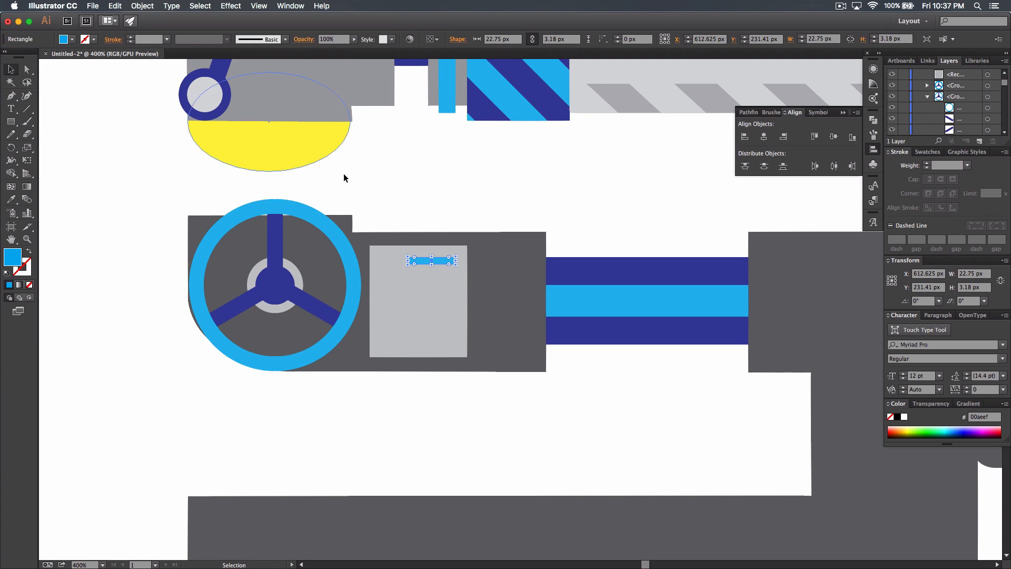
- Duplicate the cyan bar straight down the panel until there are six bars in one column
{"action": "key", "text": "alt"}
{"action": "left_click_drag", "start_coordinate": [437, 259], "coordinate": [440, 303]}
{"action": "left_click", "coordinate": [441, 304], "text": "shift"}
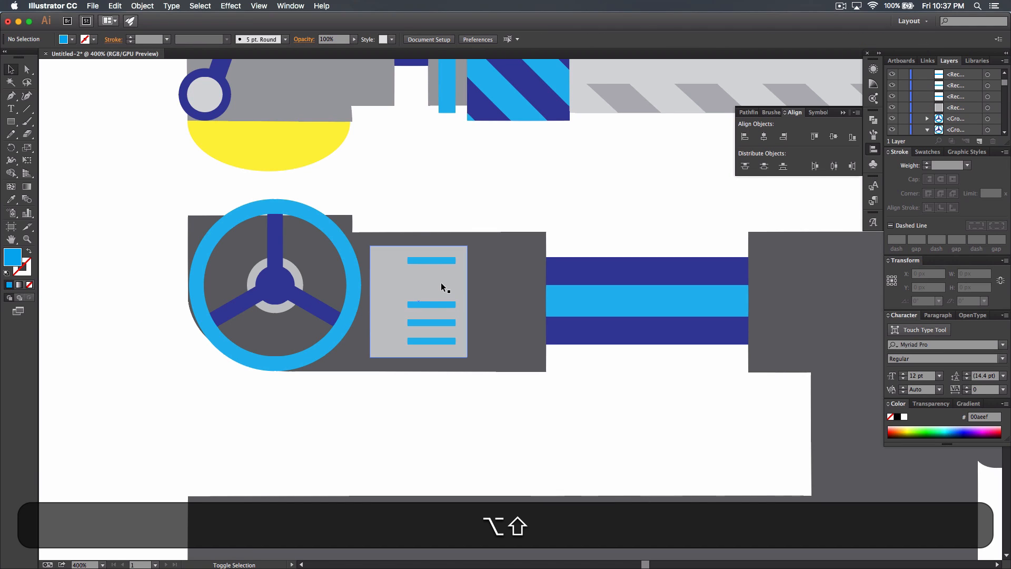
{"action": "mouse_move", "coordinate": [436, 308]}
{"action": "left_mouse_down"}
{"action": "mouse_move", "coordinate": [439, 283]}
{"action": "mouse_move", "coordinate": [441, 293]}
{"action": "left_mouse_up"}
- Distribute the upper five cyan bars evenly by their vertical centres, leaving out the lowest bar
{"action": "left_click", "coordinate": [434, 261], "text": "shift"}
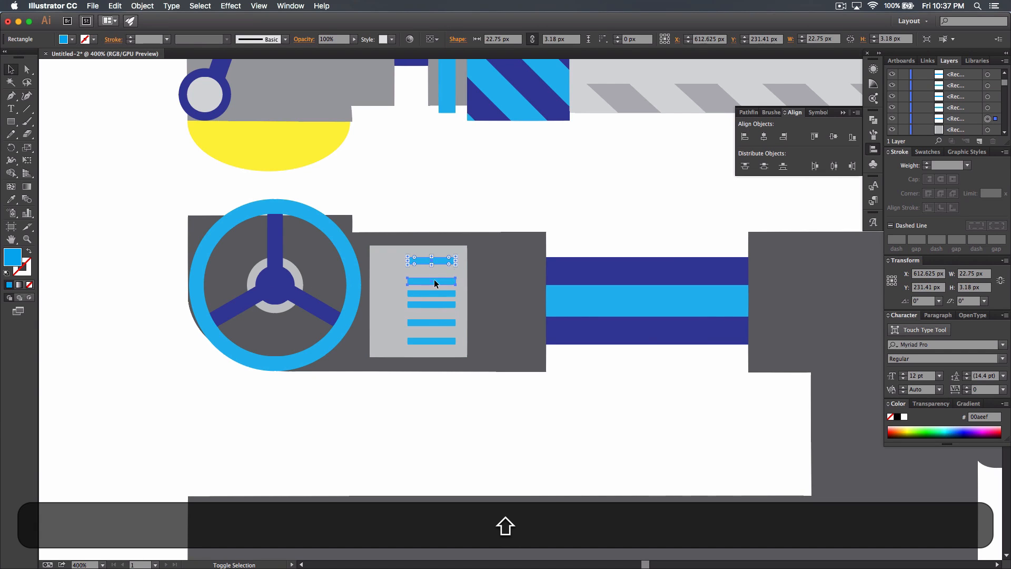
{"action": "left_click", "coordinate": [434, 279], "text": "shift"}
{"action": "left_click", "coordinate": [437, 323], "text": "shift"}
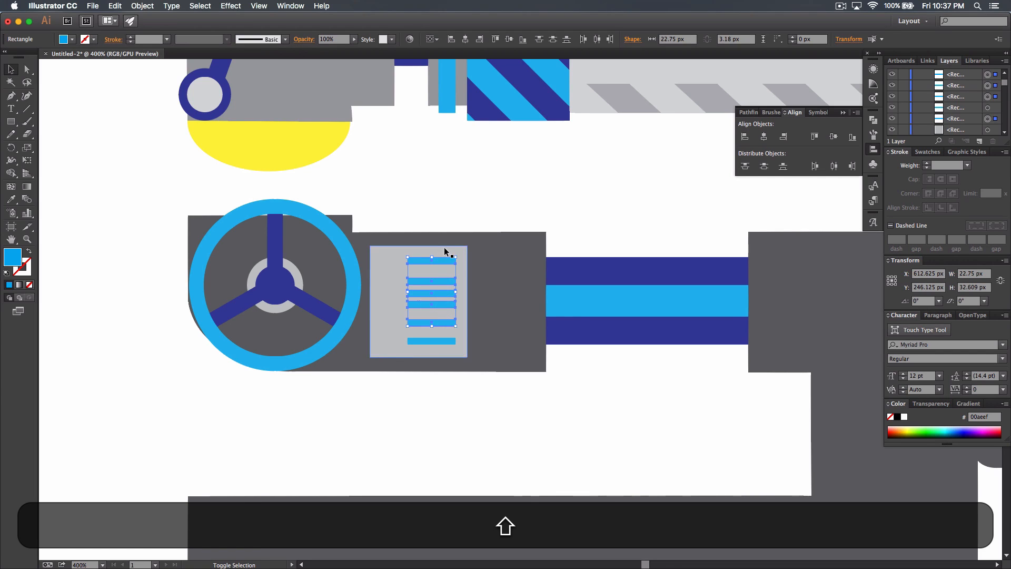
{"action": "left_click", "coordinate": [764, 166]}
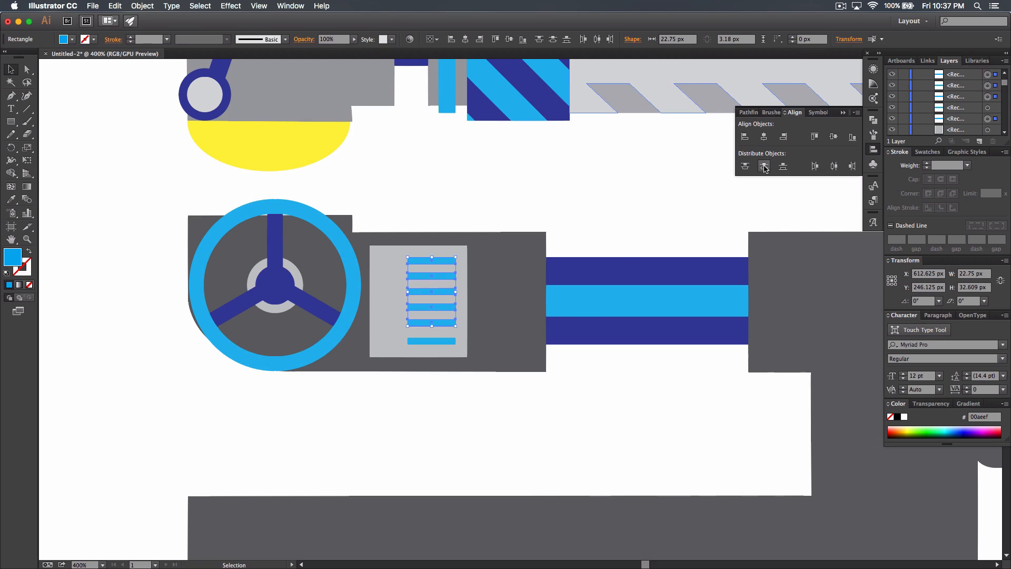
- Thicken the lowest cyan bar to about 5.4 px and nudge it up 1 px
{"action": "left_click", "coordinate": [432, 340]}
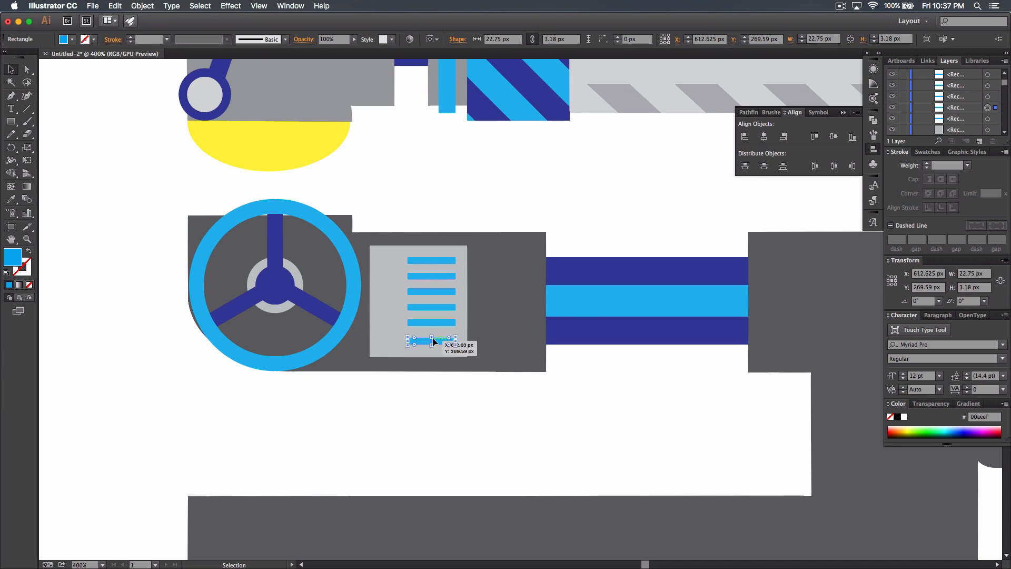
{"action": "left_click_drag", "start_coordinate": [432, 338], "coordinate": [432, 332]}
{"action": "key", "text": "Down"}
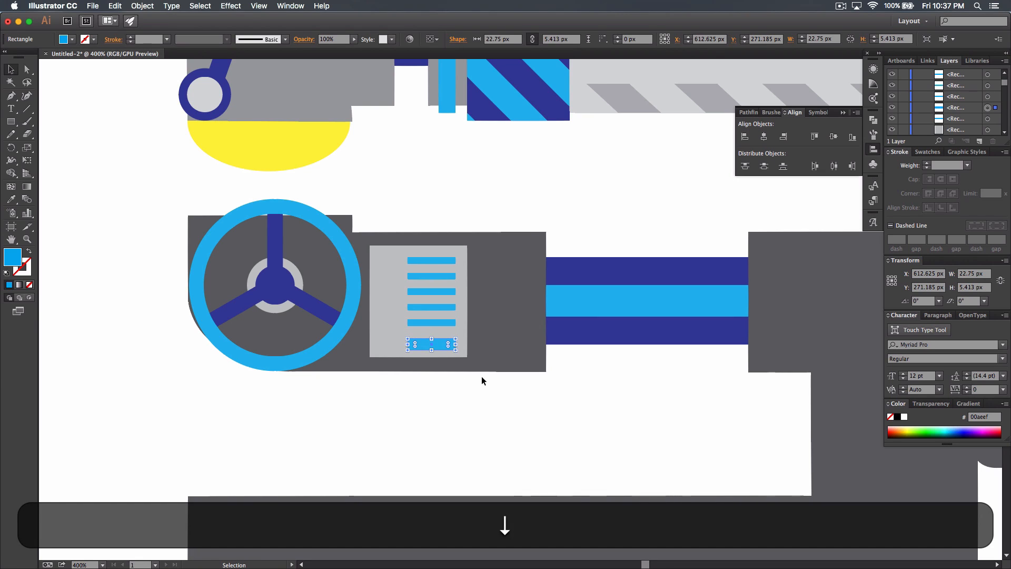
{"action": "key", "text": "Up"}
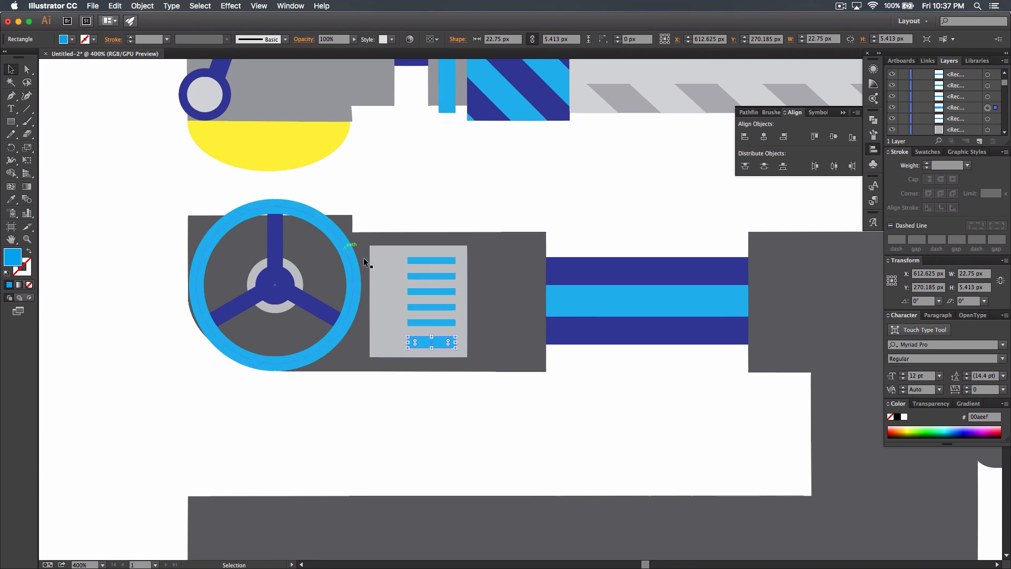
- Shorten the second cyan bar slightly and the fourth to about half its length, keeping their left ends aligned
{"action": "left_click", "coordinate": [444, 277]}
{"action": "left_click_drag", "start_coordinate": [456, 275], "coordinate": [432, 306]}
{"action": "left_click", "coordinate": [445, 307]}
{"action": "left_click", "coordinate": [519, 390]}
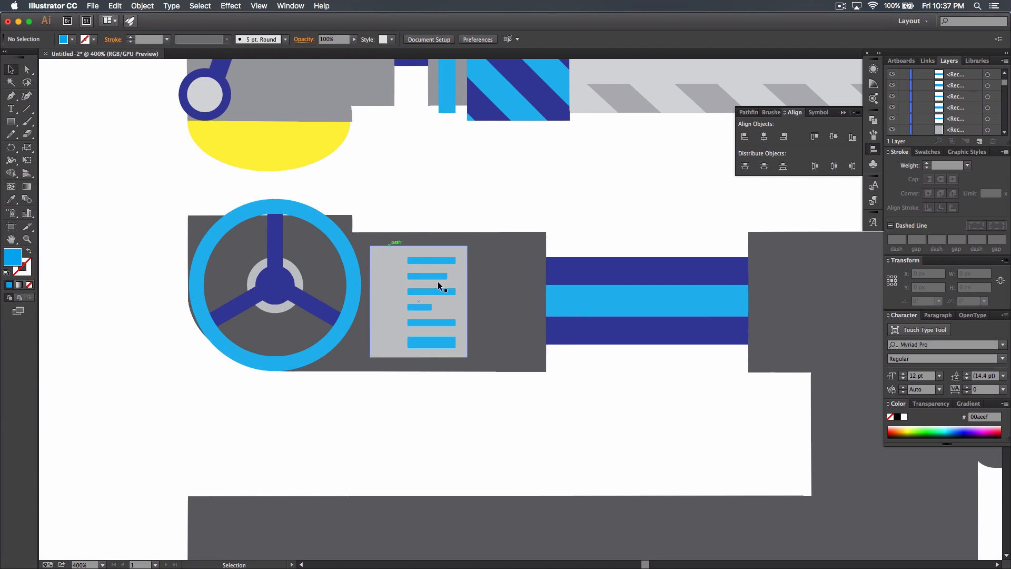
- Draw two yellow (fff200) rectangles beside the cyan bars, one about 12 × 28 px and a shorter one of similar width below it
{"action": "left_click", "coordinate": [73, 39]}
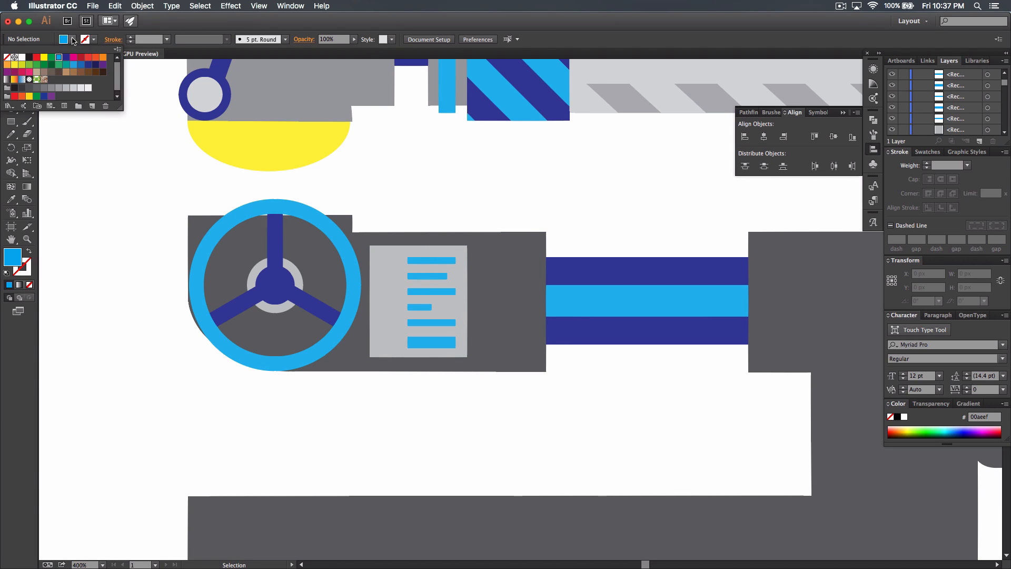
{"action": "left_click", "coordinate": [45, 57]}
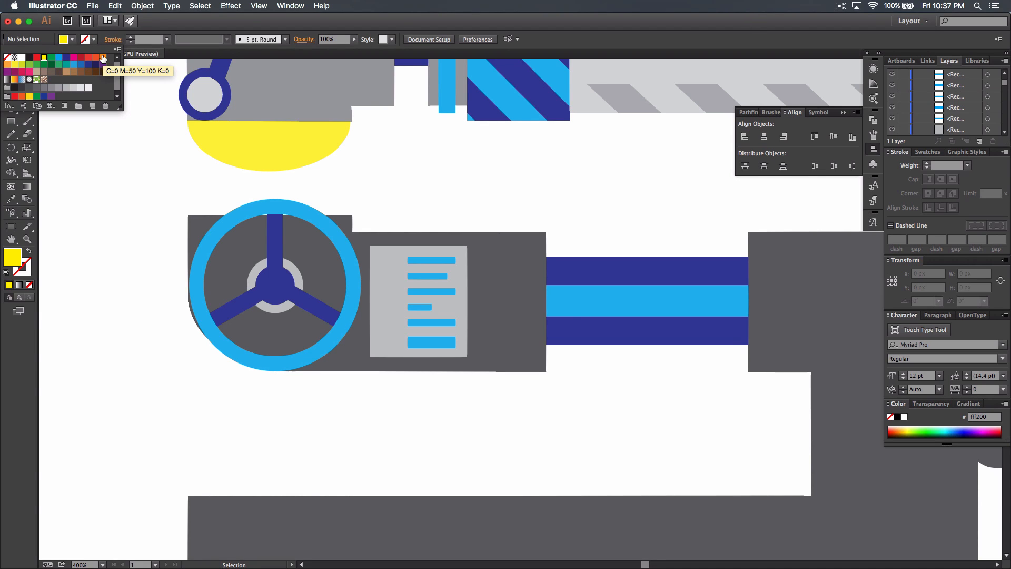
{"action": "left_click", "coordinate": [166, 23]}
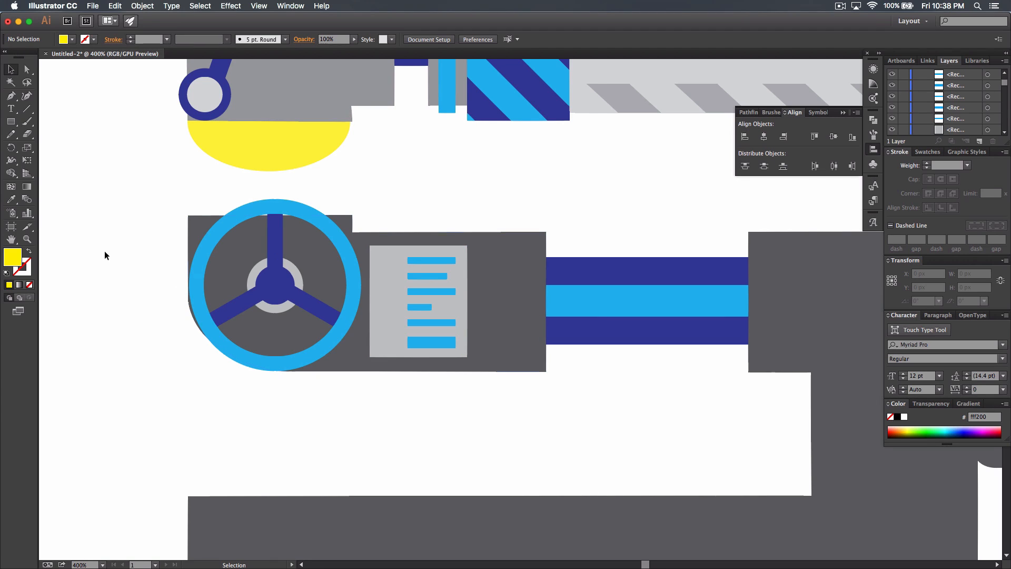
{"action": "left_click", "coordinate": [15, 123]}
{"action": "left_click_drag", "start_coordinate": [375, 260], "coordinate": [401, 320]}
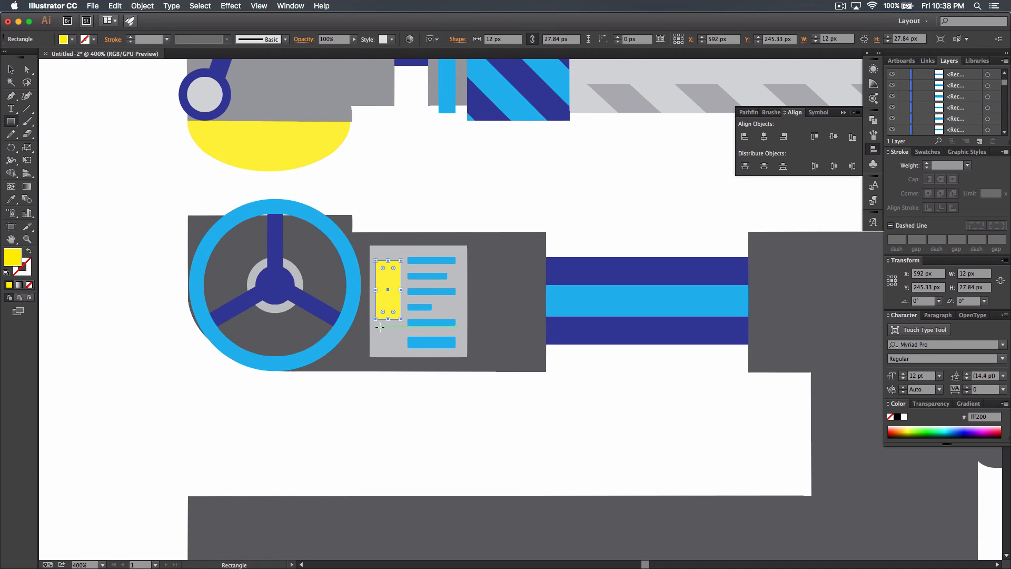
{"action": "left_click_drag", "start_coordinate": [376, 328], "coordinate": [400, 347]}
{"action": "left_click", "coordinate": [11, 69]}
{"action": "left_click", "coordinate": [590, 466]}
- Draw a vertical grey (a7a9ac) clamp strip, about 10 × 79 px, across the dark pipe just before the blue connector
{"action": "scroll", "coordinate": [474, 416], "scroll_direction": "right", "scroll_amount": 5}
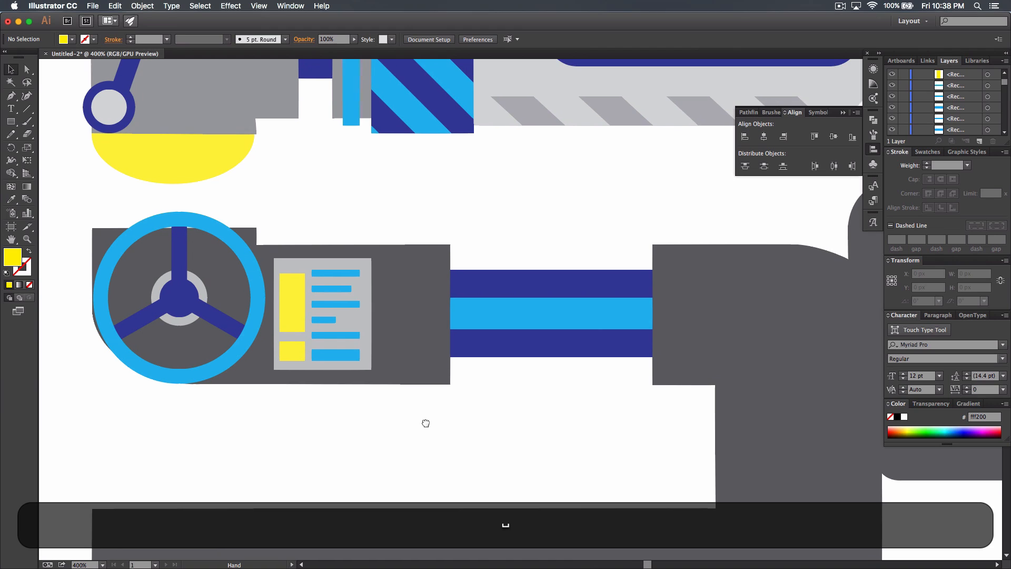
{"action": "key", "text": "super+minus"}
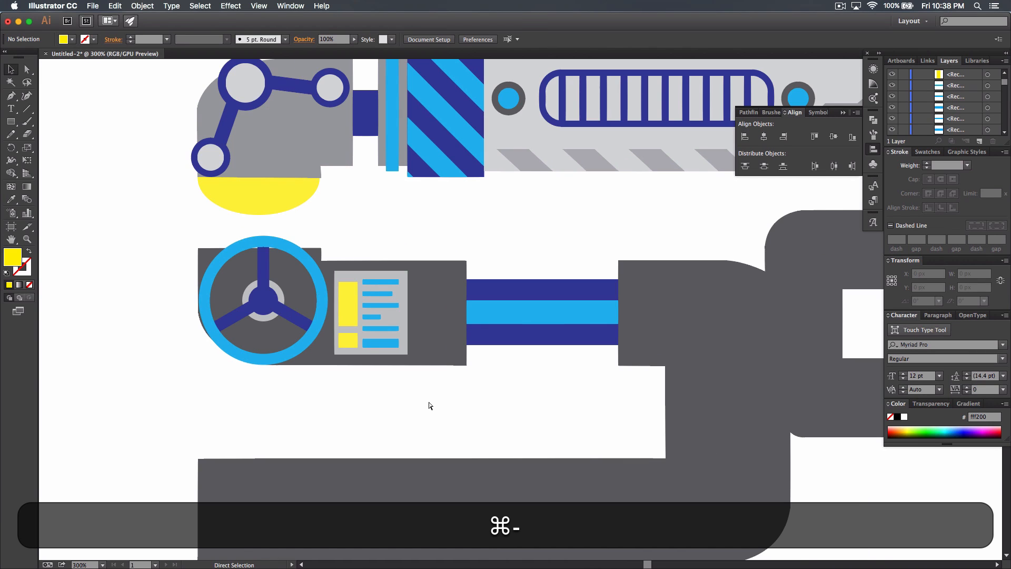
{"action": "key", "text": "space"}
{"action": "left_click_drag", "start_coordinate": [501, 379], "coordinate": [422, 377]}
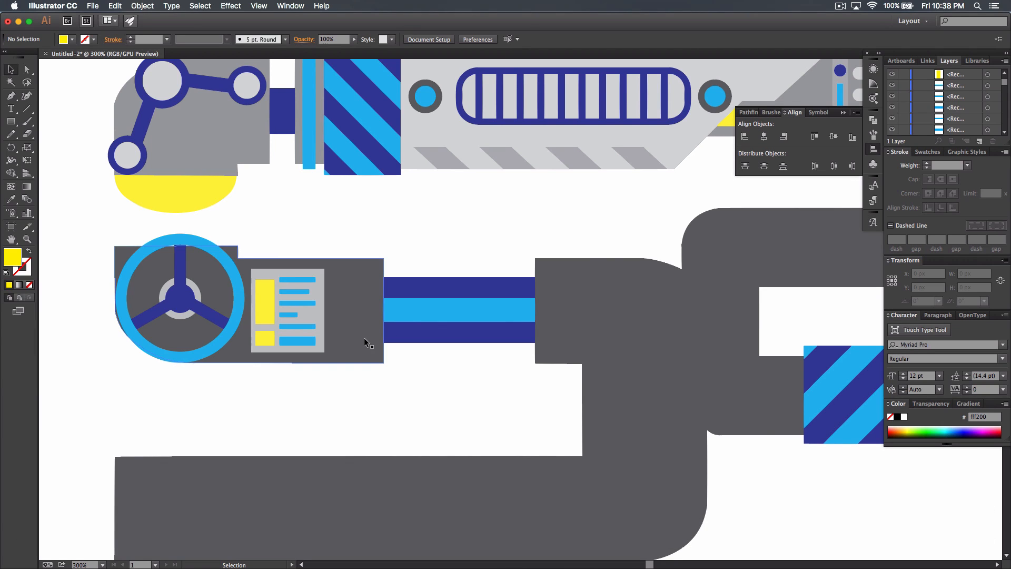
{"action": "left_click", "coordinate": [10, 121]}
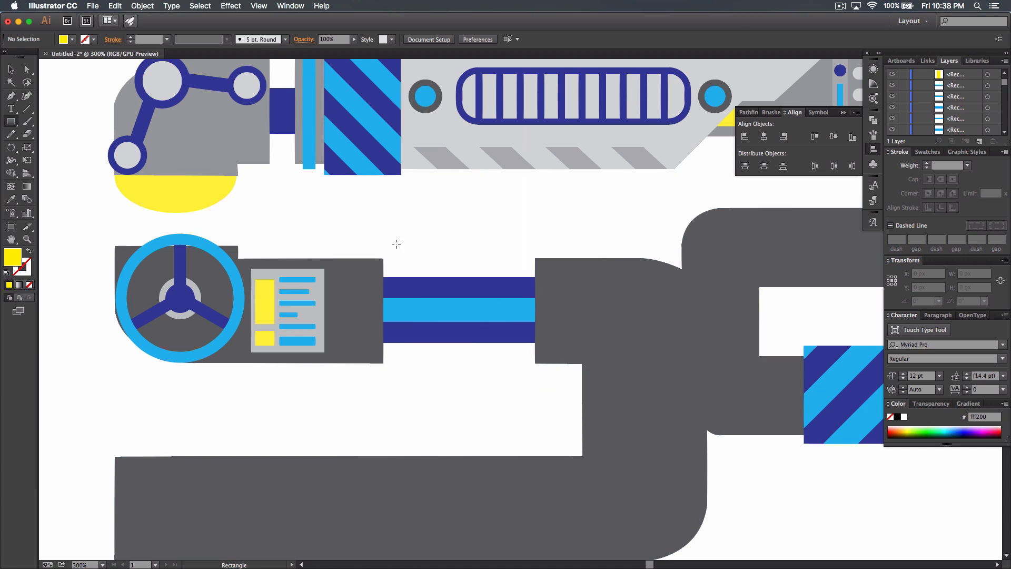
{"action": "left_click", "coordinate": [73, 39]}
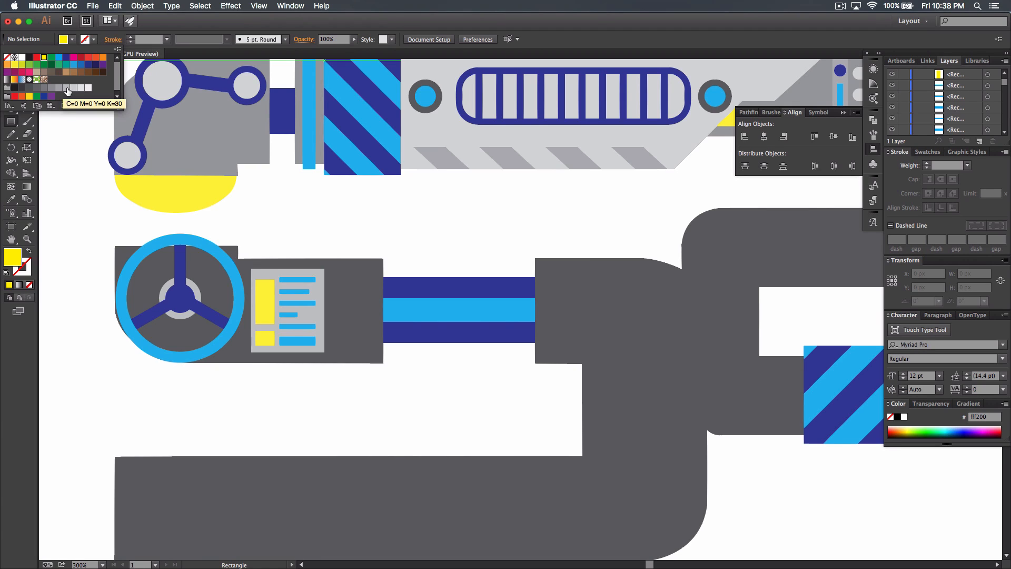
{"action": "left_click", "coordinate": [60, 91]}
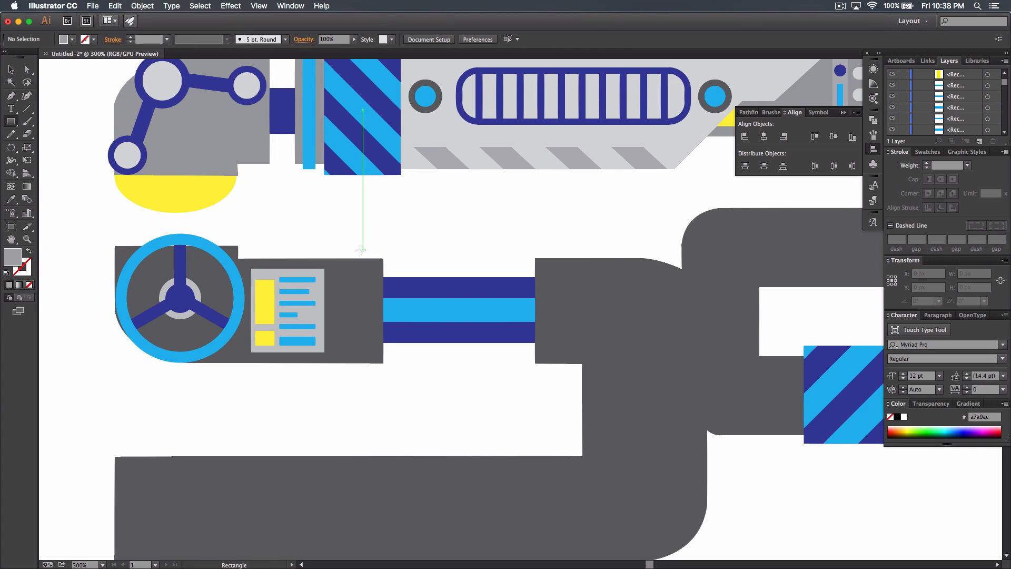
{"action": "left_click_drag", "start_coordinate": [358, 248], "coordinate": [375, 370]}
{"action": "left_click_drag", "start_coordinate": [374, 373], "coordinate": [374, 372]}
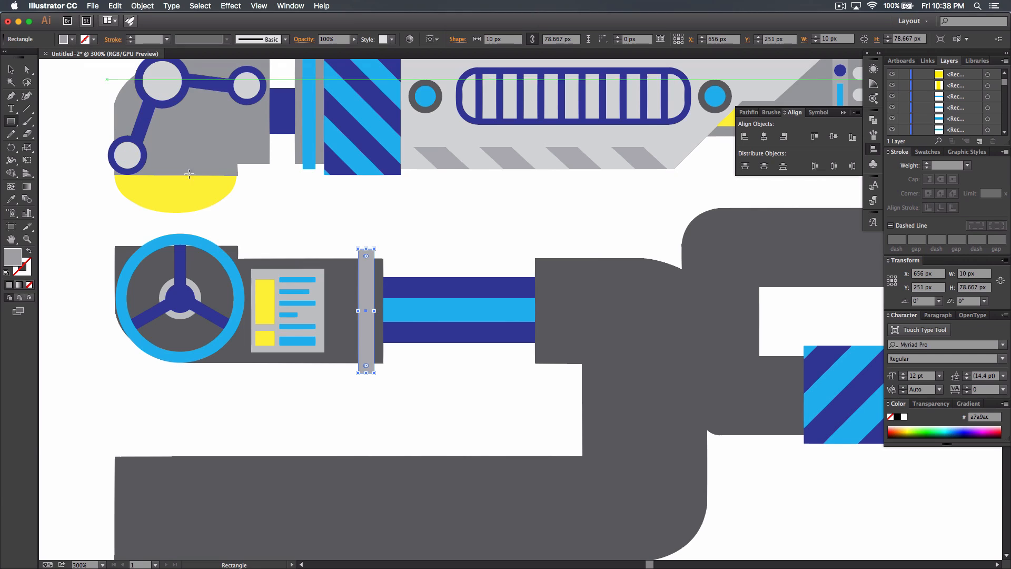
- Draw a thin vertical light grey (e6e7e8) strip, about 4.7 × 70 px, across the dark pipe between the control panel and the clamp strip
{"action": "left_click", "coordinate": [402, 235], "text": "super"}
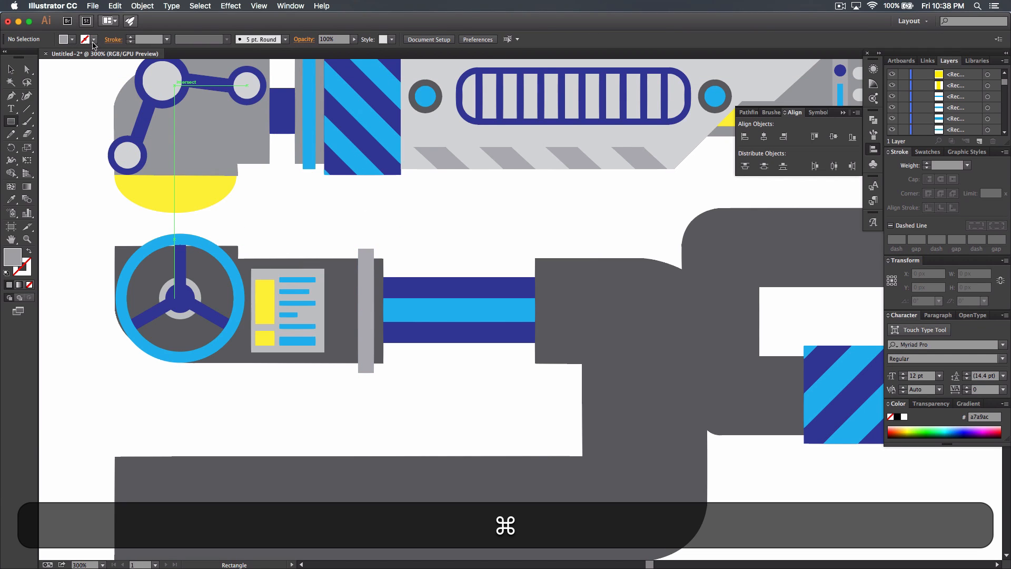
{"action": "left_click", "coordinate": [72, 39]}
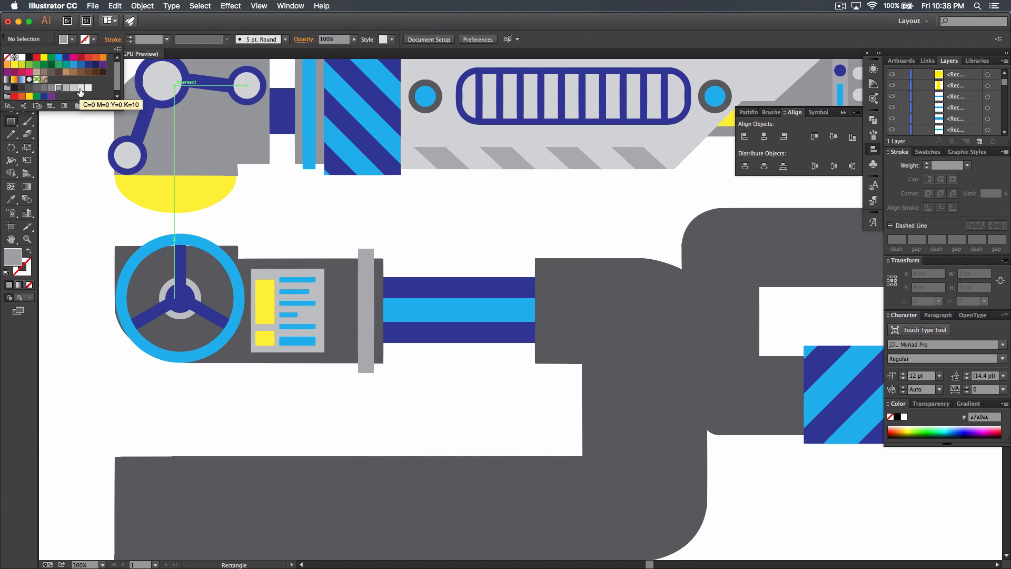
{"action": "left_click", "coordinate": [80, 88]}
{"action": "left_click", "coordinate": [341, 255]}
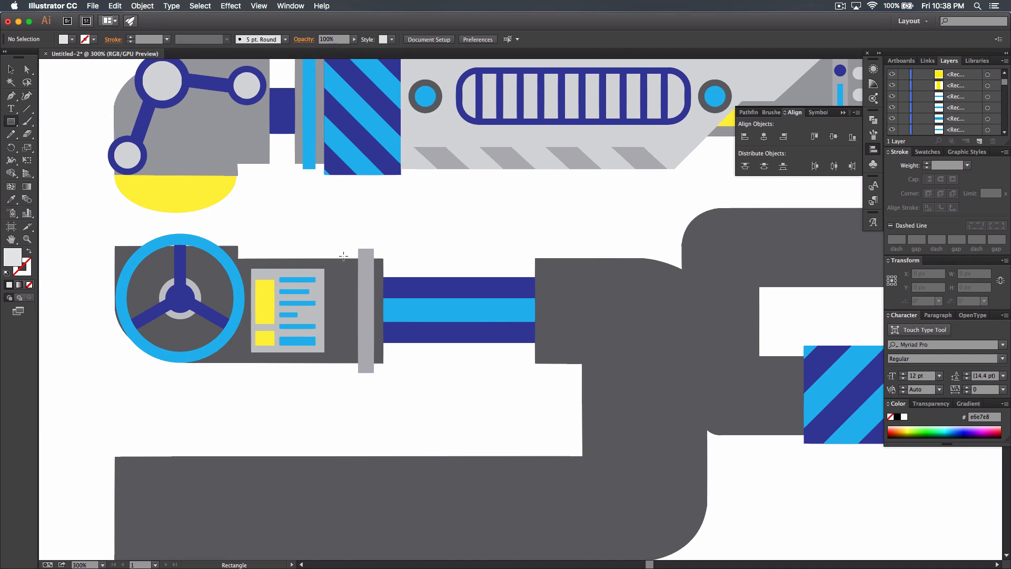
{"action": "left_click_drag", "start_coordinate": [343, 256], "coordinate": [351, 366]}
{"action": "key", "text": "v"}
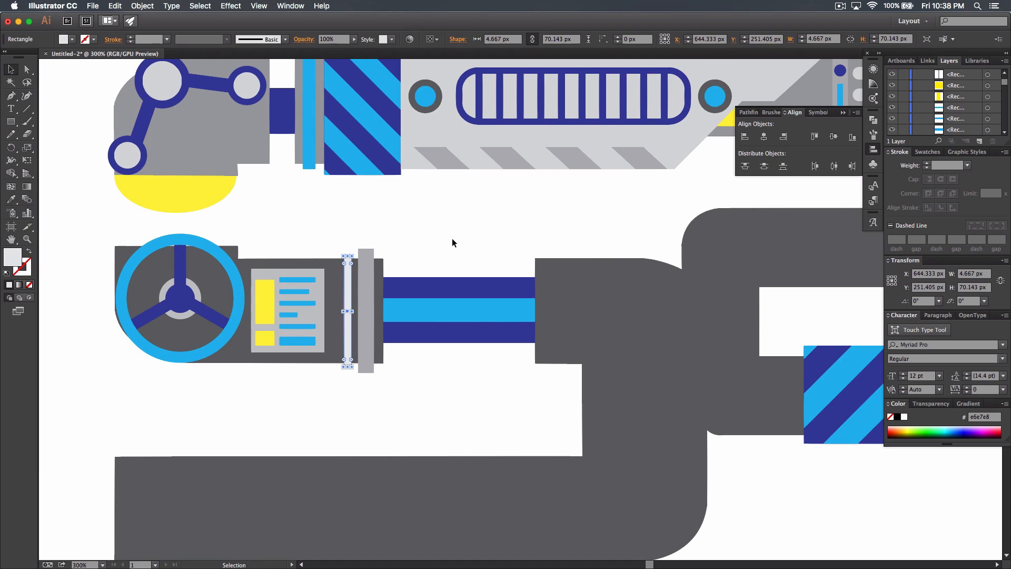
{"action": "left_click", "coordinate": [452, 243]}
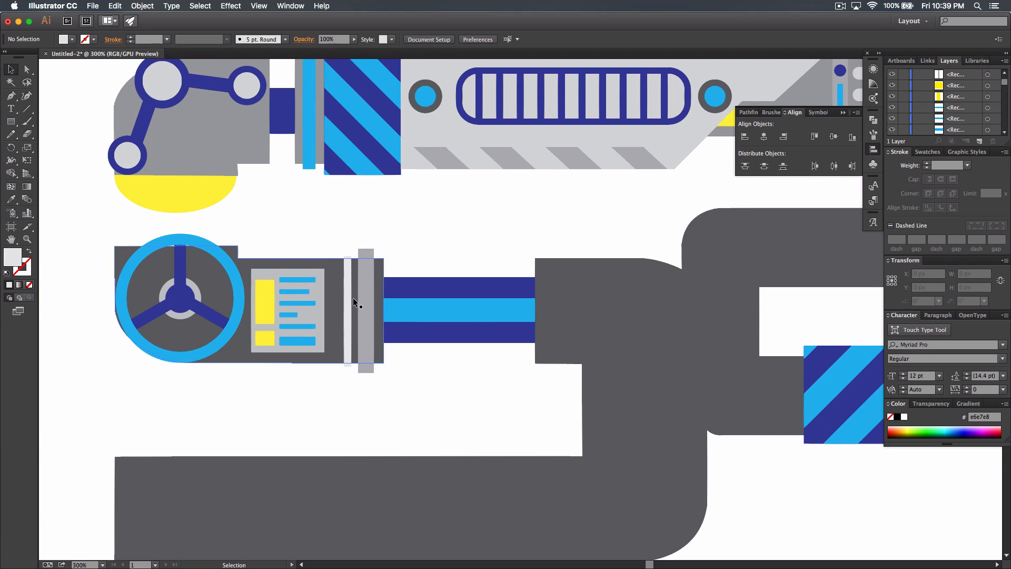
- Duplicate the thin light strip onto the pipe section beyond the blue connector and fill the copy with grey bcbec0
{"action": "left_click", "coordinate": [348, 314]}
{"action": "left_click_drag", "start_coordinate": [348, 313], "coordinate": [551, 342]}
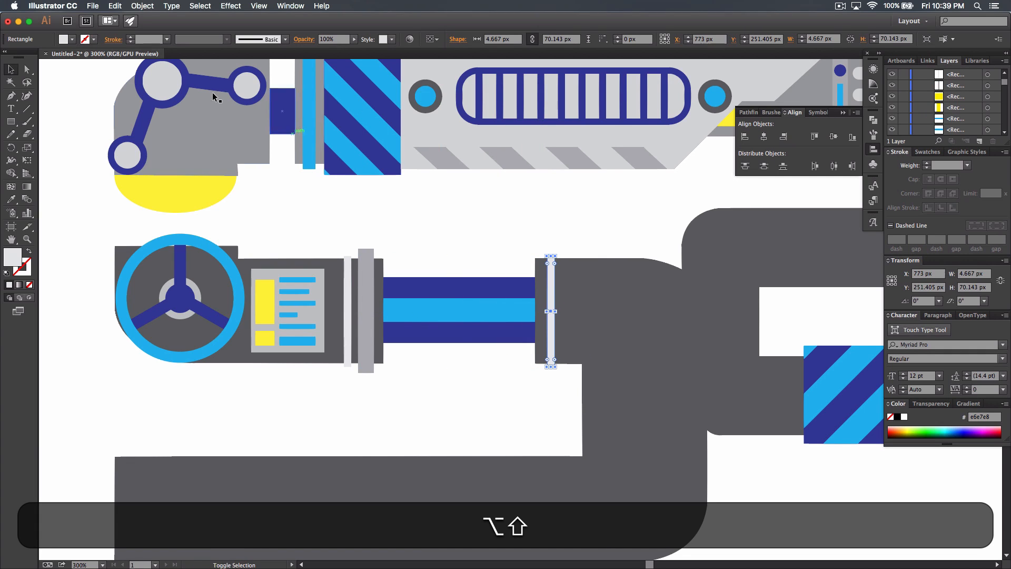
{"action": "left_click", "coordinate": [72, 39]}
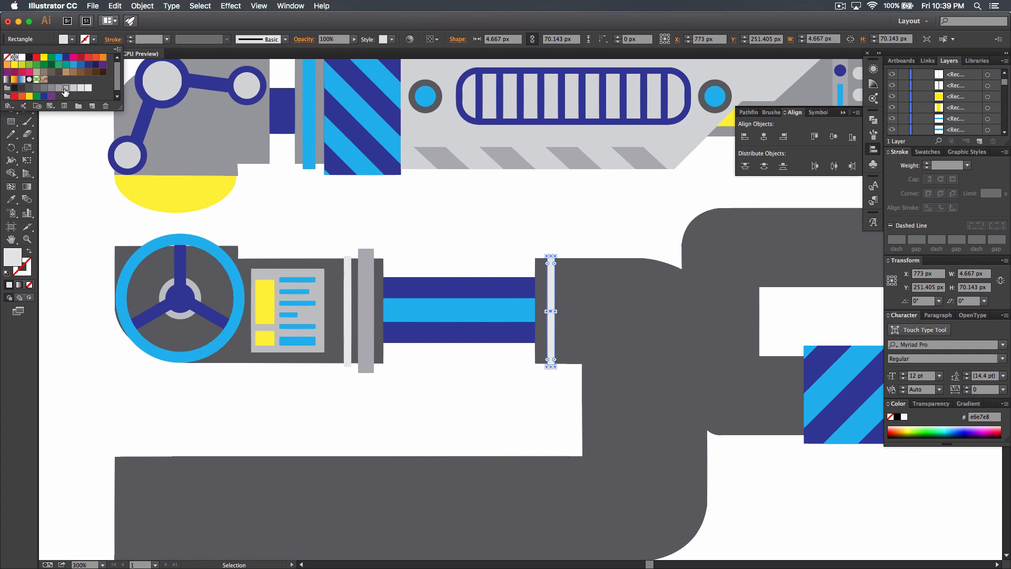
{"action": "left_click", "coordinate": [73, 89]}
{"action": "left_click", "coordinate": [425, 381]}
{"action": "left_click", "coordinate": [432, 391]}
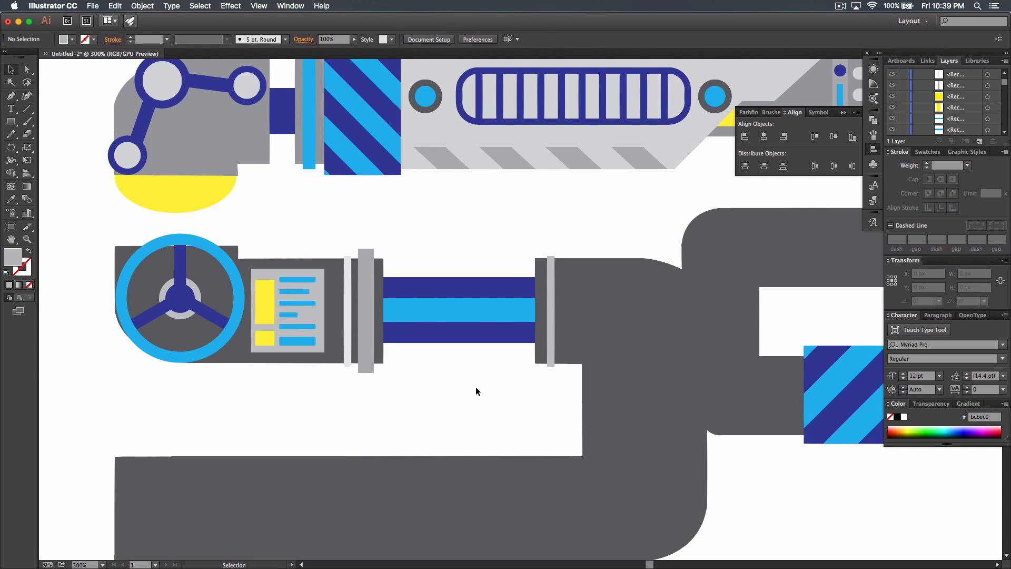
- Create a six-sided polygon with a 50 px radius over the dark pipe junction
{"action": "key", "text": "space"}
{"action": "left_click_drag", "start_coordinate": [475, 387], "coordinate": [412, 380]}
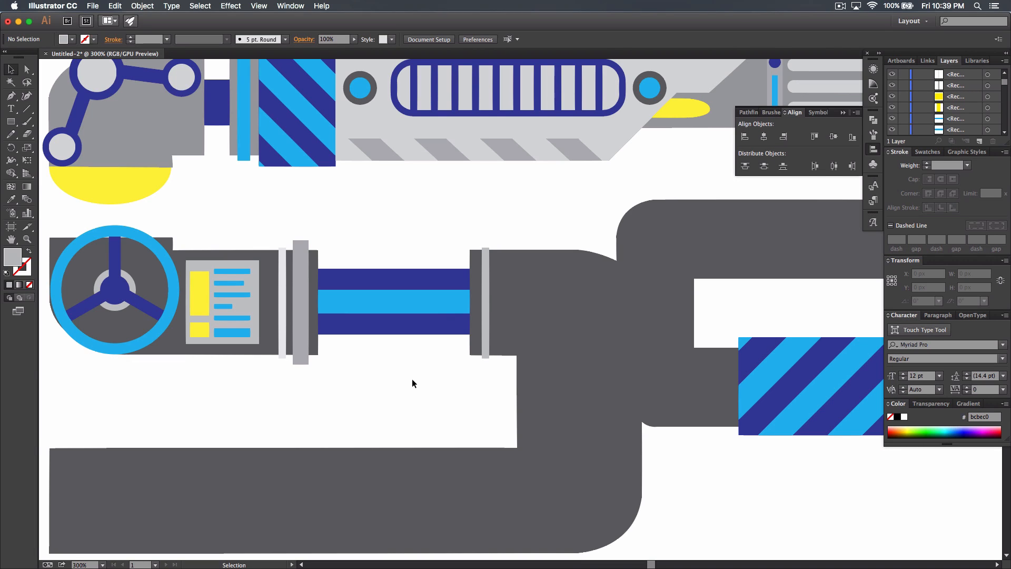
{"action": "key", "text": "super+minus"}
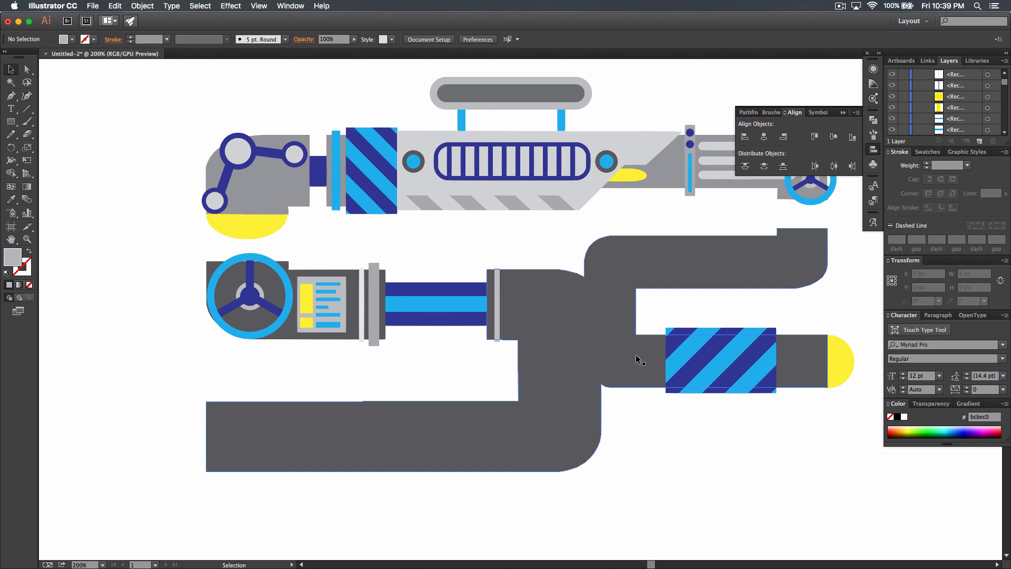
{"action": "key", "text": "space"}
{"action": "left_click_drag", "start_coordinate": [521, 409], "coordinate": [444, 410]}
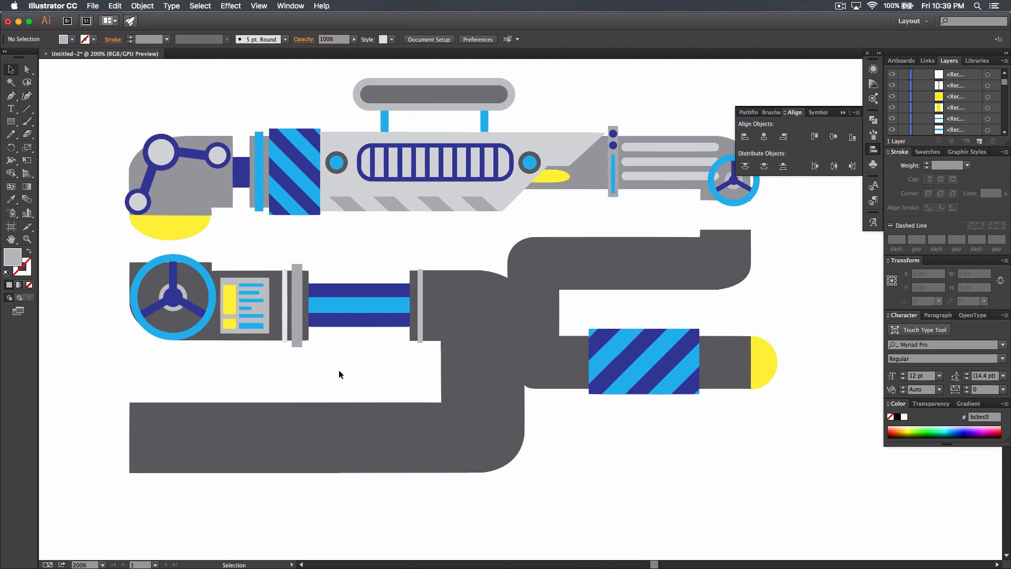
{"action": "left_click_drag", "start_coordinate": [10, 121], "coordinate": [68, 159]}
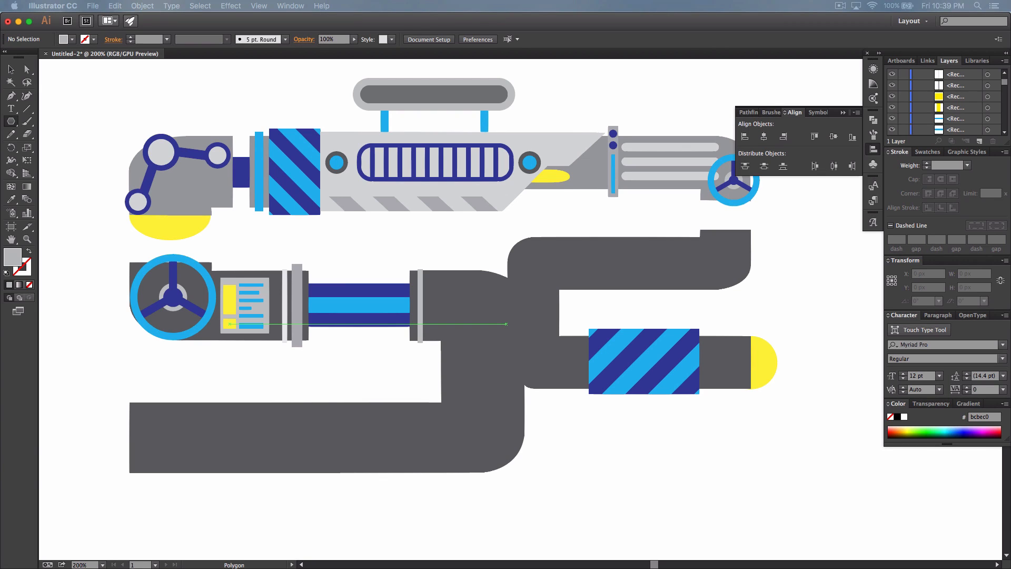
{"action": "left_click", "coordinate": [506, 324]}
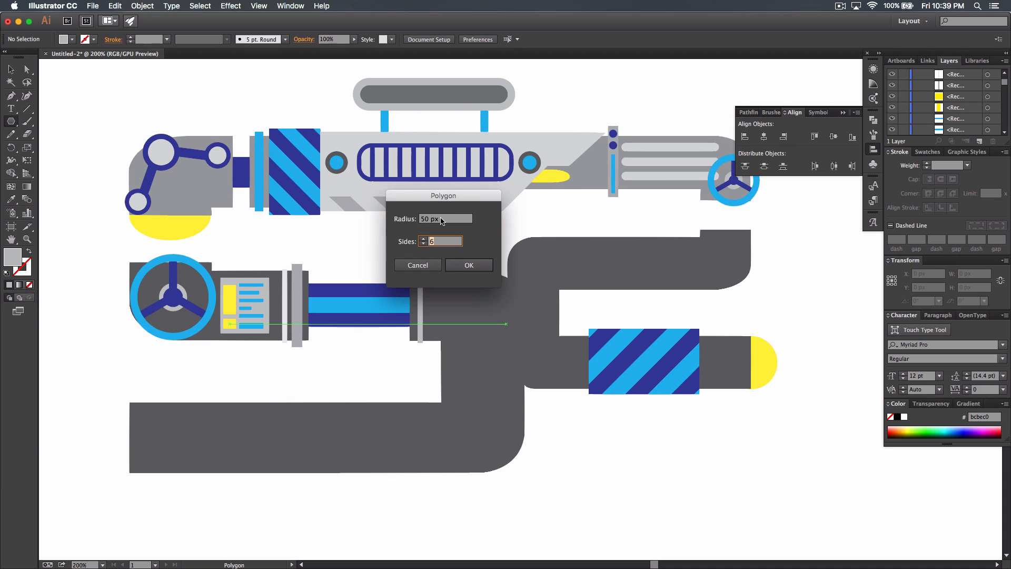
{"action": "left_click", "coordinate": [469, 265]}
- Scale the hexagon proportionally to about 115 × 99 px and reposition it over the pipe junction
{"action": "left_click", "coordinate": [10, 69]}
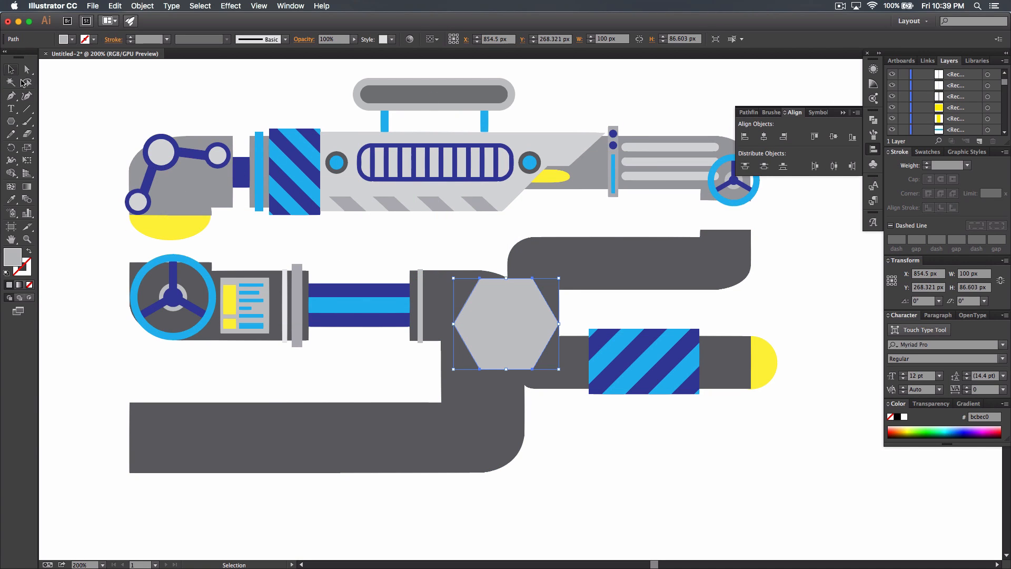
{"action": "mouse_move", "coordinate": [502, 323]}
{"action": "left_mouse_down"}
{"action": "mouse_move", "coordinate": [502, 337]}
{"action": "mouse_move", "coordinate": [494, 334]}
{"action": "left_mouse_up"}
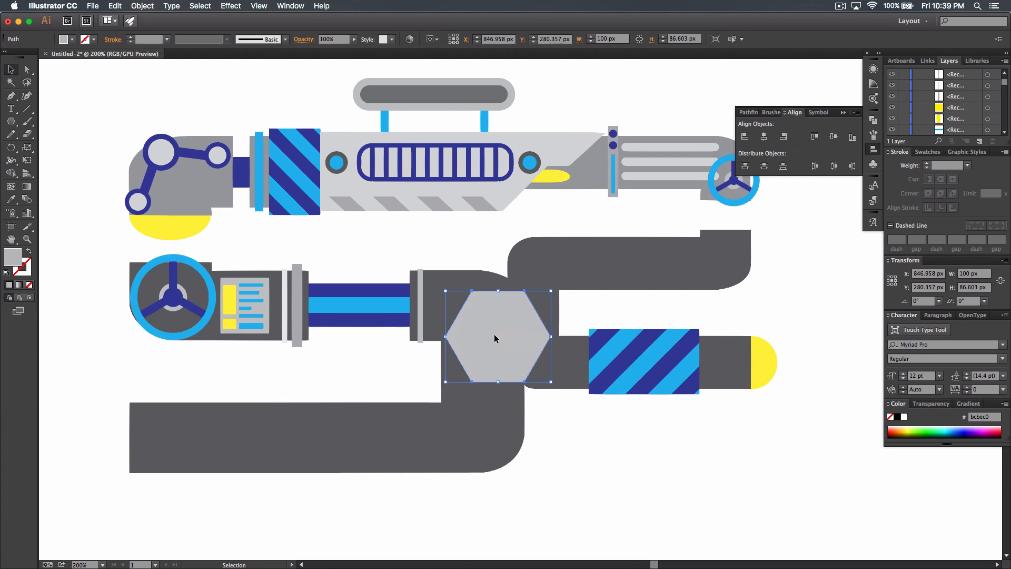
{"action": "left_click_drag", "start_coordinate": [551, 290], "coordinate": [568, 277]}
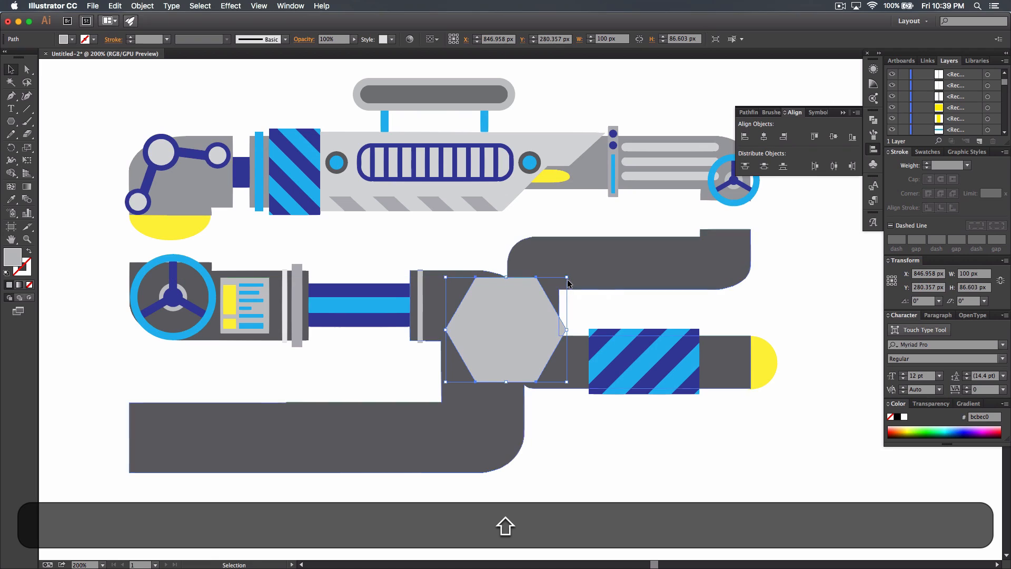
{"action": "left_click_drag", "start_coordinate": [521, 327], "coordinate": [521, 332]}
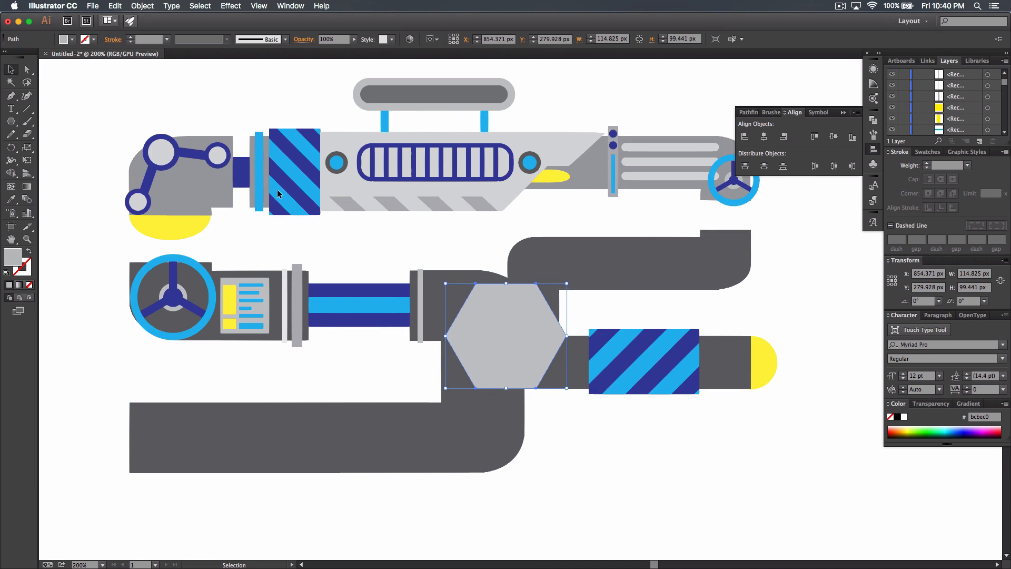
- Turn the hexagon's light grey fill into a 9 pt outline and fill it with dark grey 6d6e71
{"action": "left_click", "coordinate": [29, 254]}
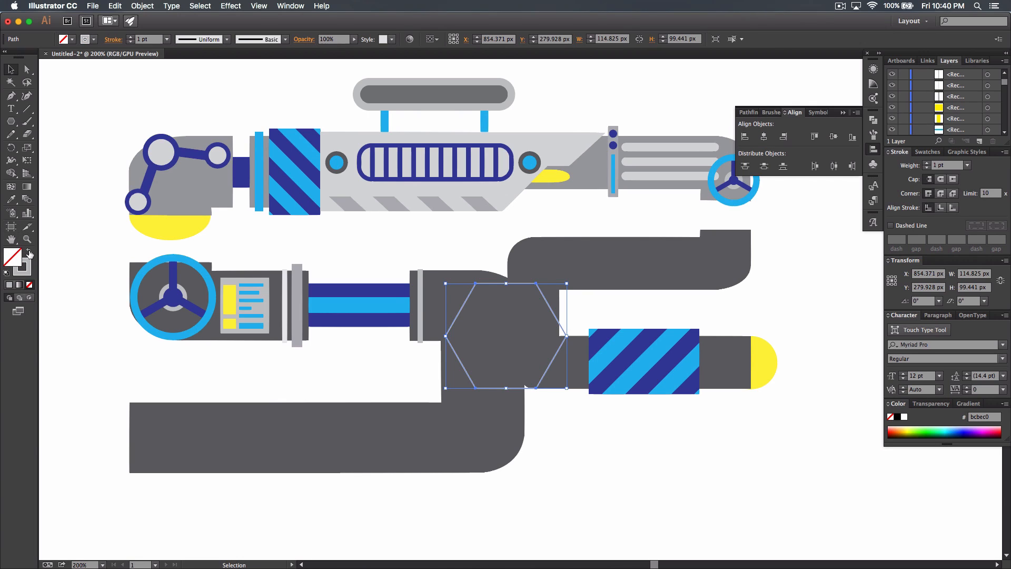
{"action": "left_click", "coordinate": [72, 39]}
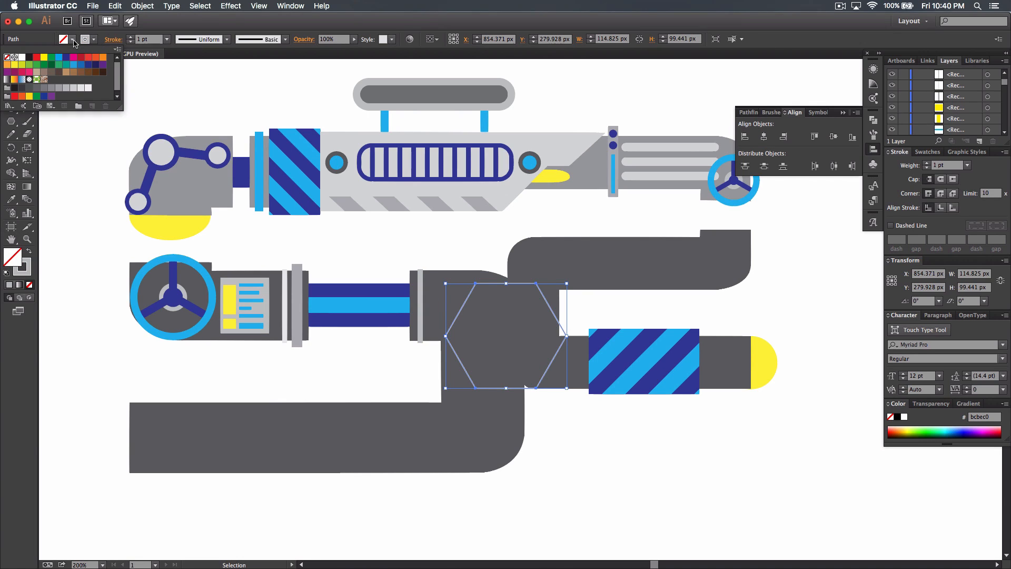
{"action": "left_click", "coordinate": [37, 87]}
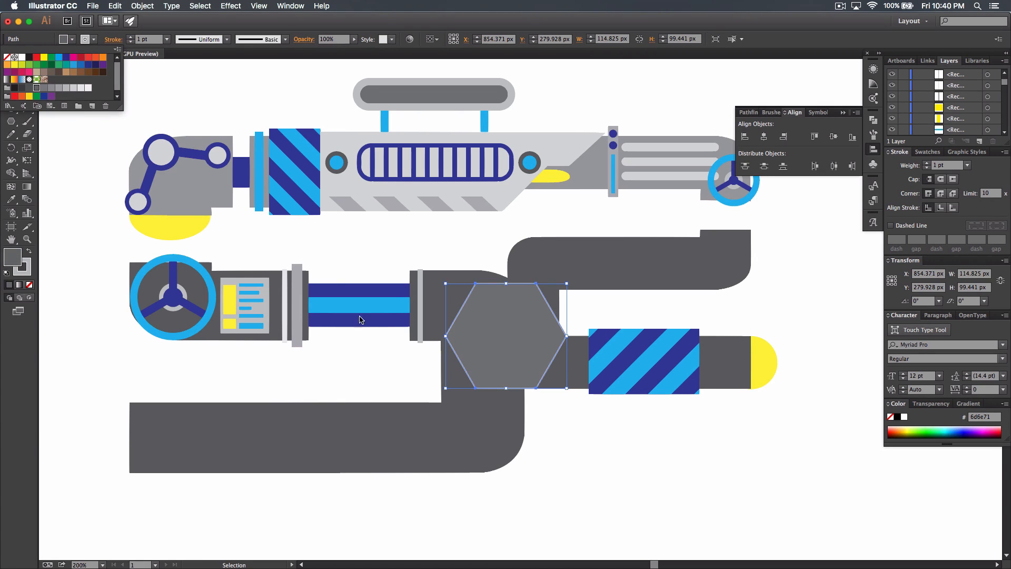
{"action": "left_click", "coordinate": [131, 37]}
{"action": "left_click", "coordinate": [131, 38]}
{"action": "left_click", "coordinate": [131, 38]}
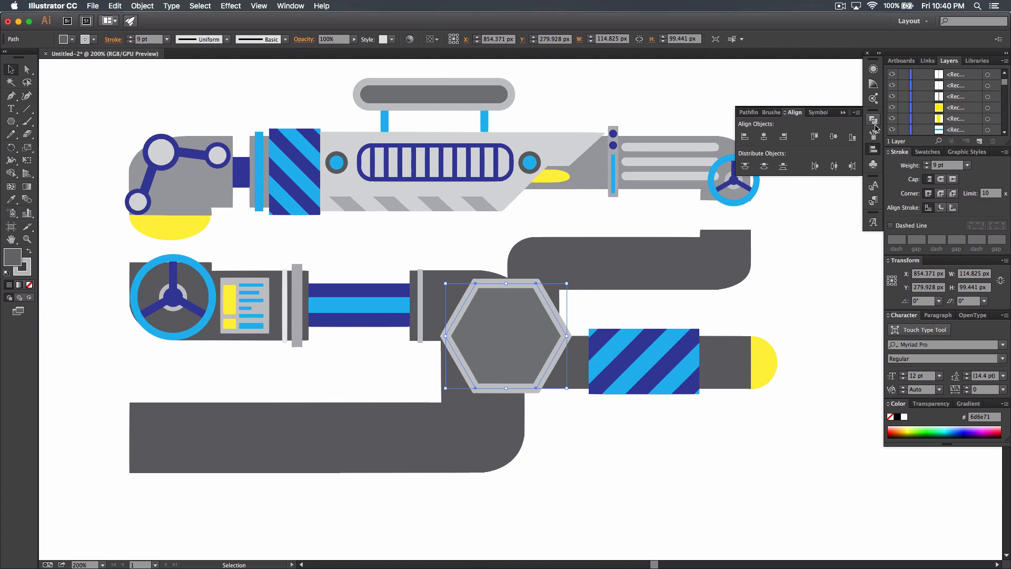
- Align the hexagon's 9 pt stroke to the inside of its path
{"action": "left_click", "coordinate": [290, 6]}
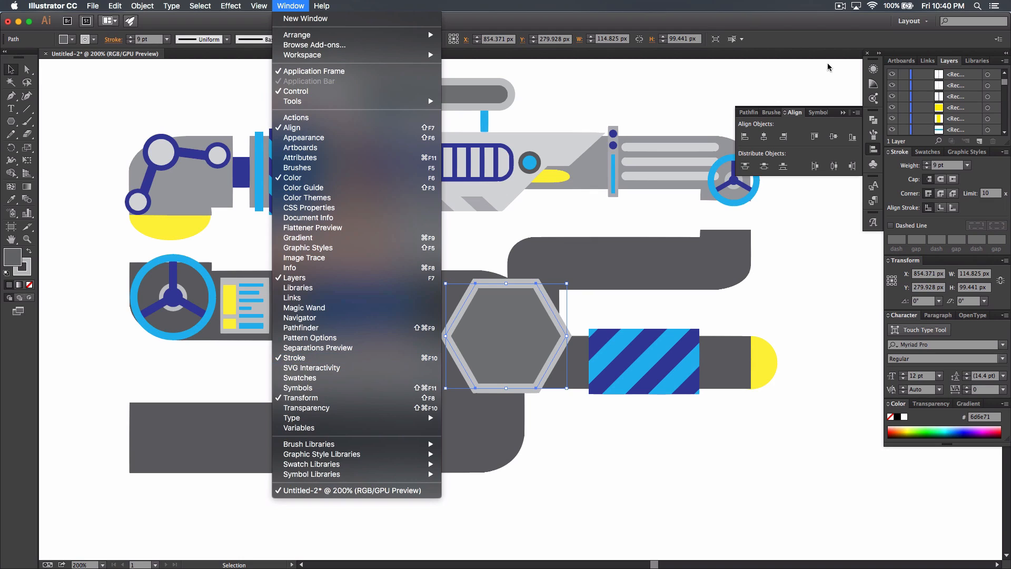
{"action": "left_click", "coordinate": [848, 118]}
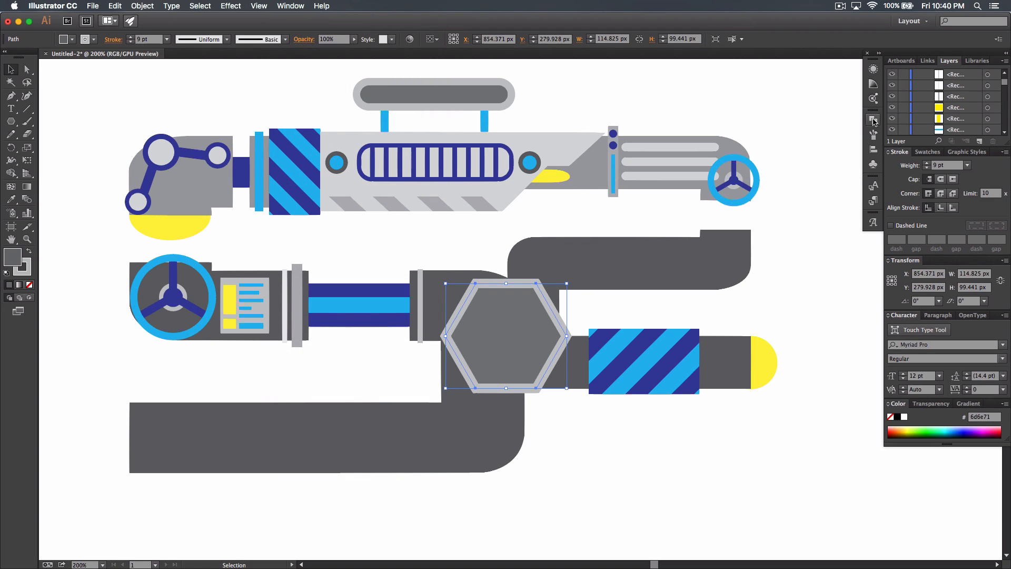
{"action": "left_click", "coordinate": [873, 149]}
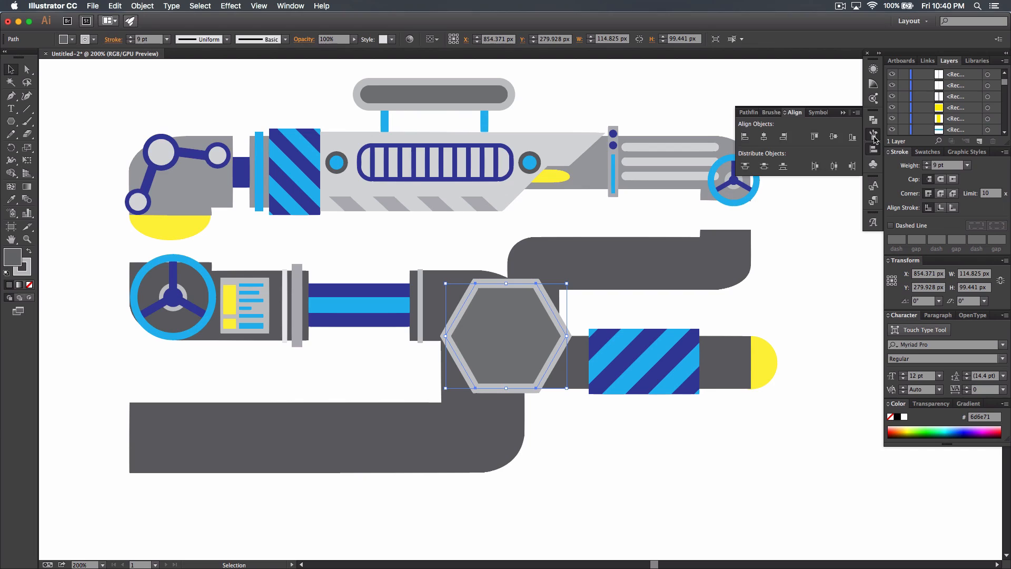
{"action": "left_click", "coordinate": [873, 135]}
{"action": "left_click", "coordinate": [842, 113]}
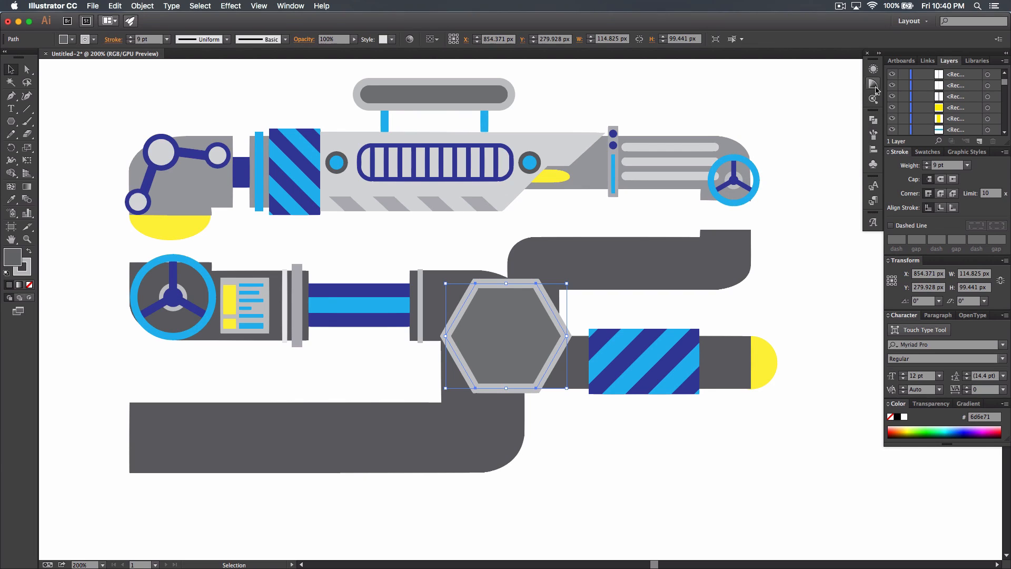
{"action": "left_click", "coordinate": [941, 208]}
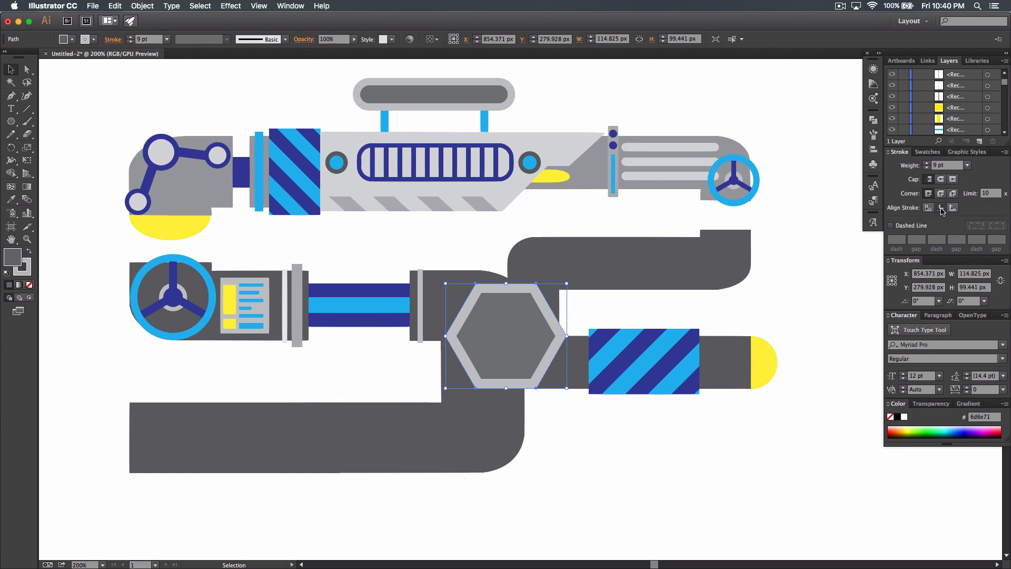
{"action": "left_click", "coordinate": [574, 454]}
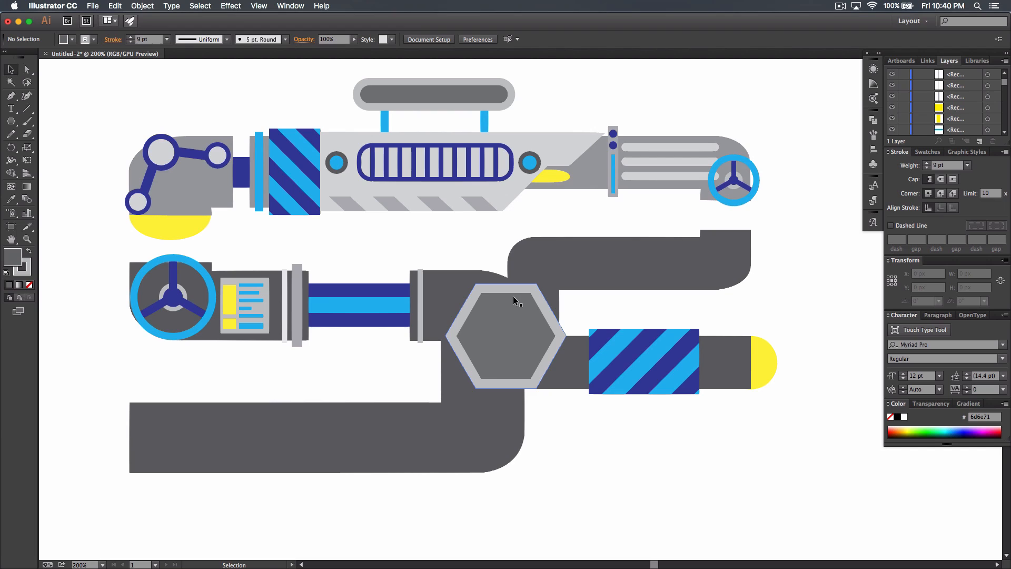
- Enlarge the hexagon slightly in proportion so that it covers more of the pipe junction
{"action": "left_click", "coordinate": [491, 342]}
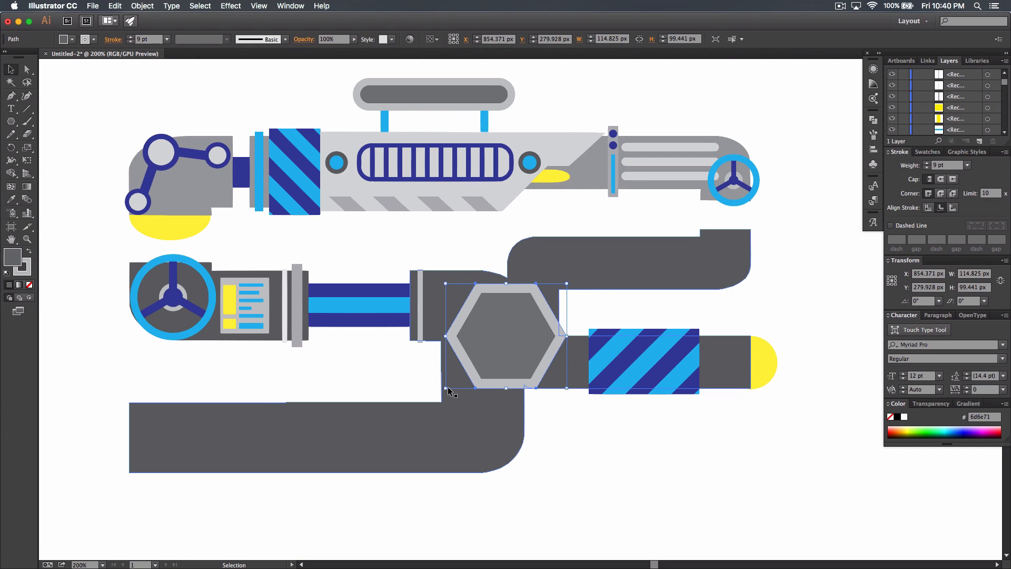
{"action": "left_click_drag", "start_coordinate": [446, 389], "coordinate": [442, 395]}
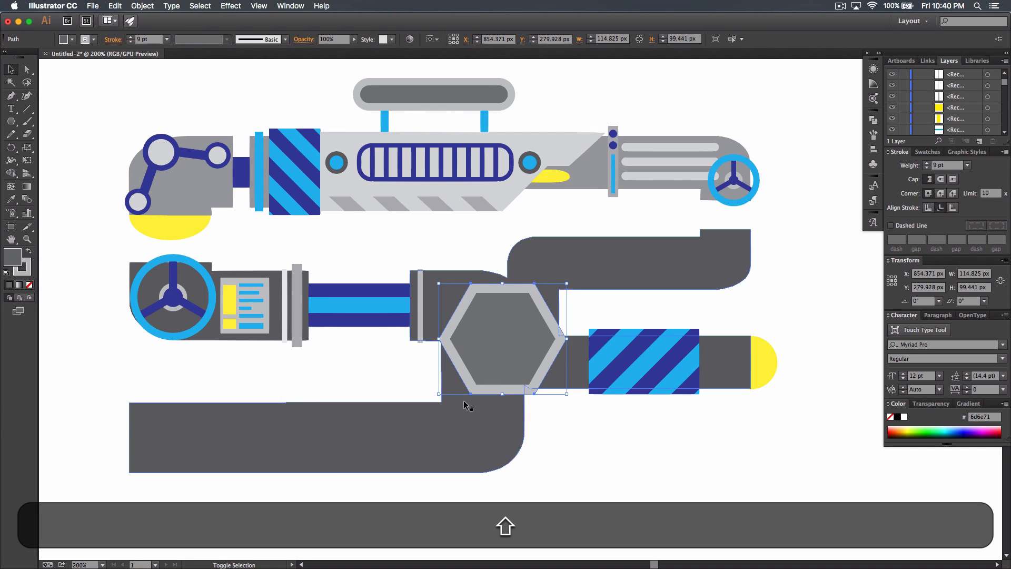
{"action": "left_click", "coordinate": [586, 427]}
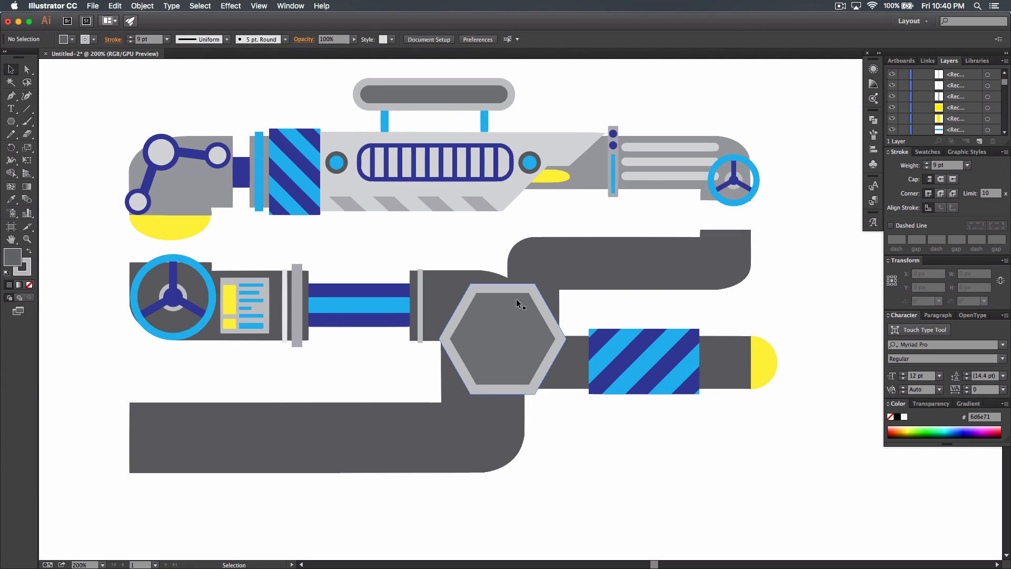
- Draw a horizontal grey (bcbec0) bar without stroke, about 60 × 8.6 px, inside the hexagon and duplicate it downward into a stack of five
{"action": "left_click_drag", "start_coordinate": [15, 124], "coordinate": [38, 123]}
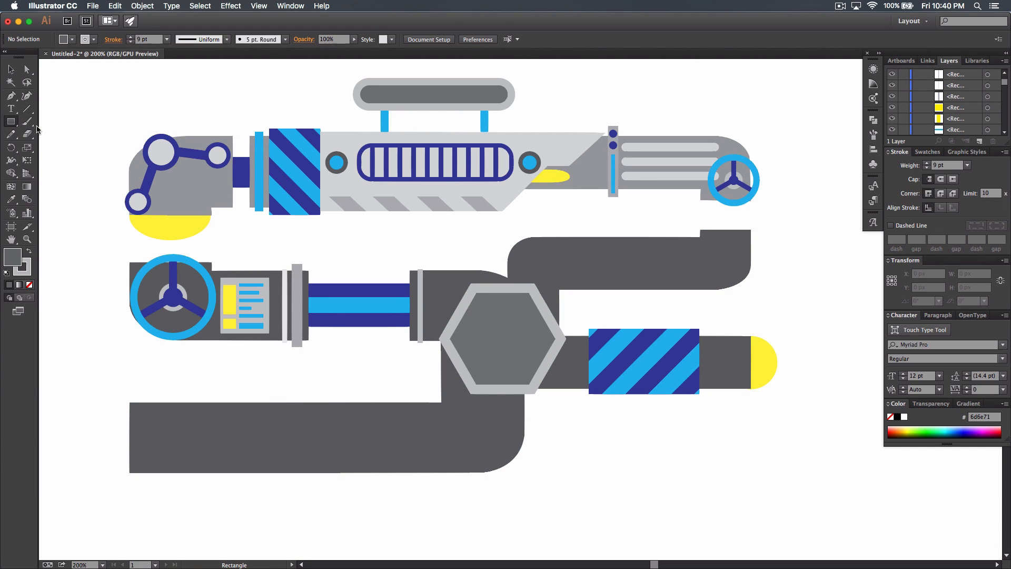
{"action": "left_click", "coordinate": [29, 254]}
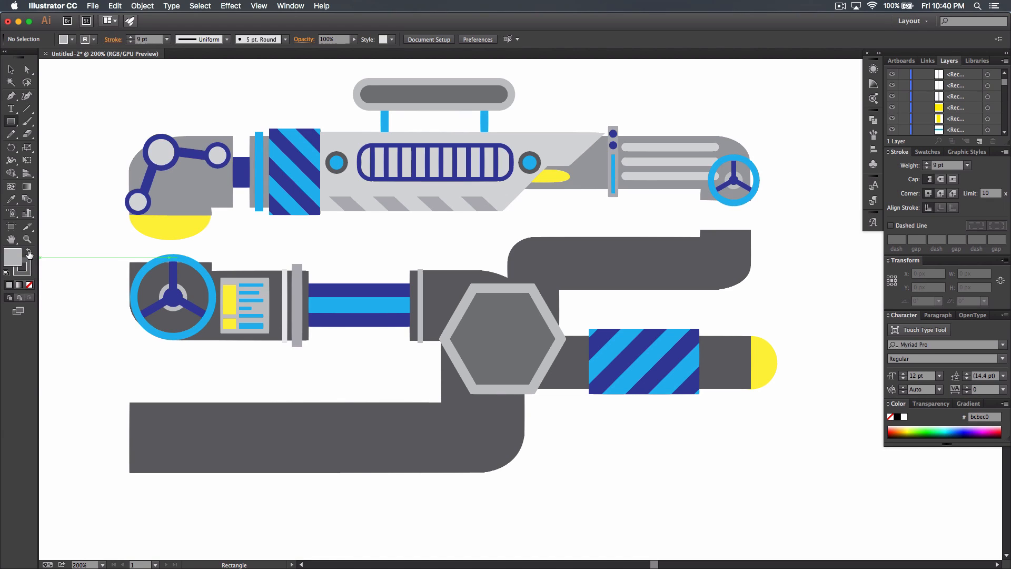
{"action": "left_click", "coordinate": [29, 284]}
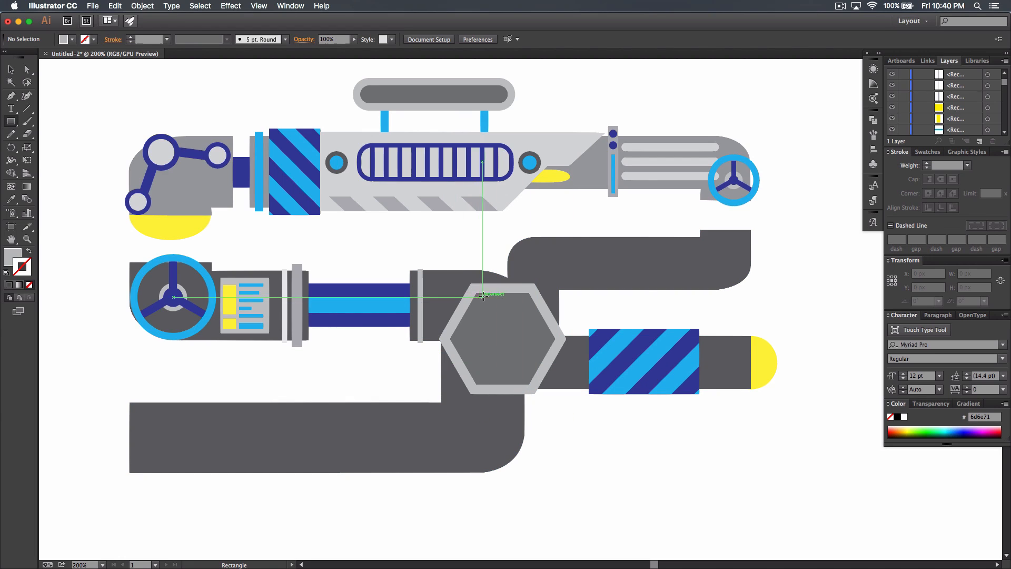
{"action": "left_click_drag", "start_coordinate": [470, 283], "coordinate": [511, 351]}
{"action": "key", "text": "v"}
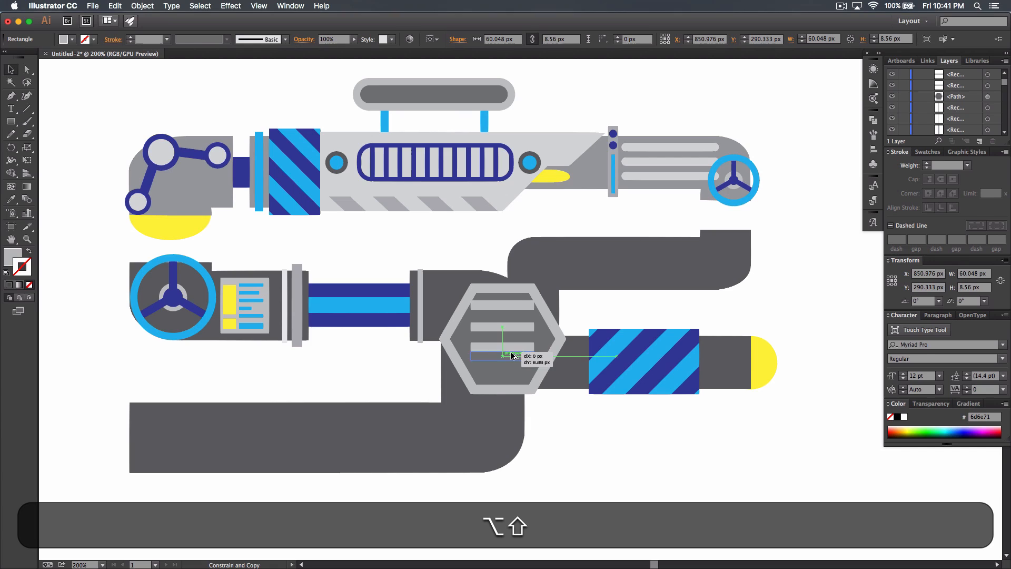
{"action": "left_click_drag", "start_coordinate": [513, 367], "coordinate": [512, 382]}
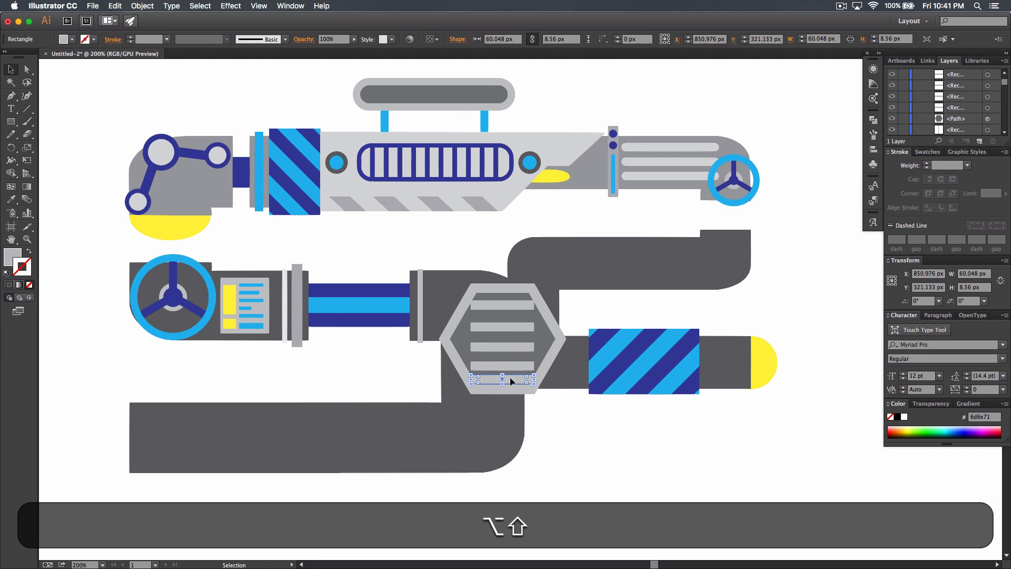
- Nudge all five bars inside the hexagon slightly upward together
{"action": "left_click", "coordinate": [510, 367], "text": "shift"}
{"action": "left_click", "coordinate": [507, 326], "text": "shift"}
{"action": "left_click", "coordinate": [506, 306], "text": "shift"}
{"action": "key", "text": "Up"}
{"action": "key", "text": "Up"}
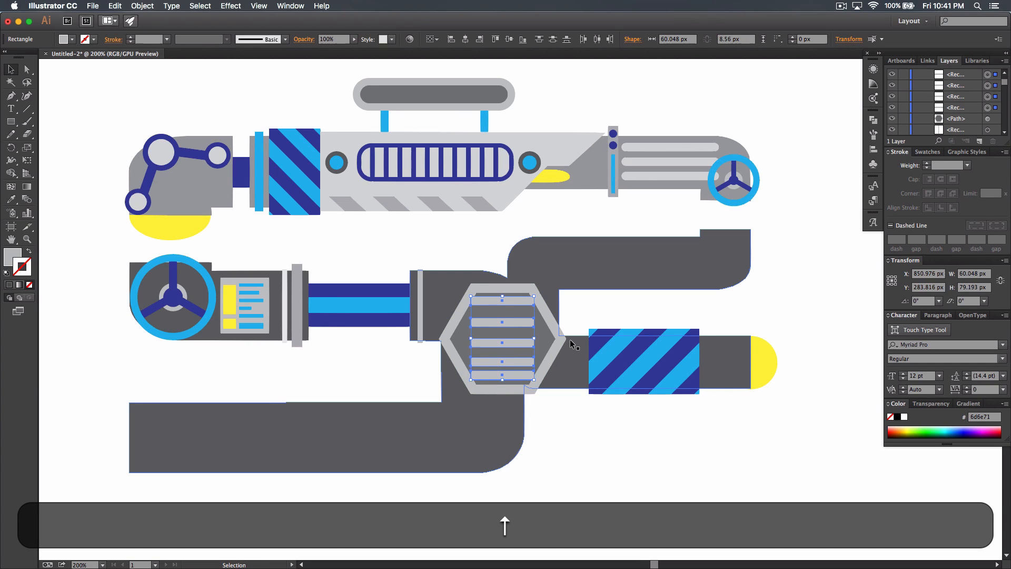
{"action": "left_click", "coordinate": [570, 463]}
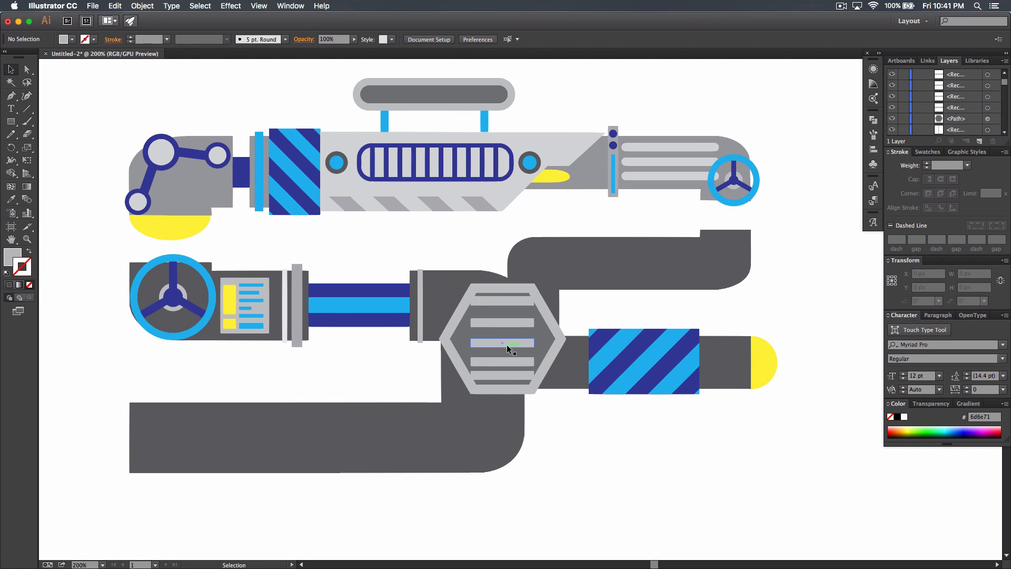
- Nudge the hexagon's lowest bar slightly up and its uppermost bar down, away from the frame
{"action": "left_click", "coordinate": [508, 379]}
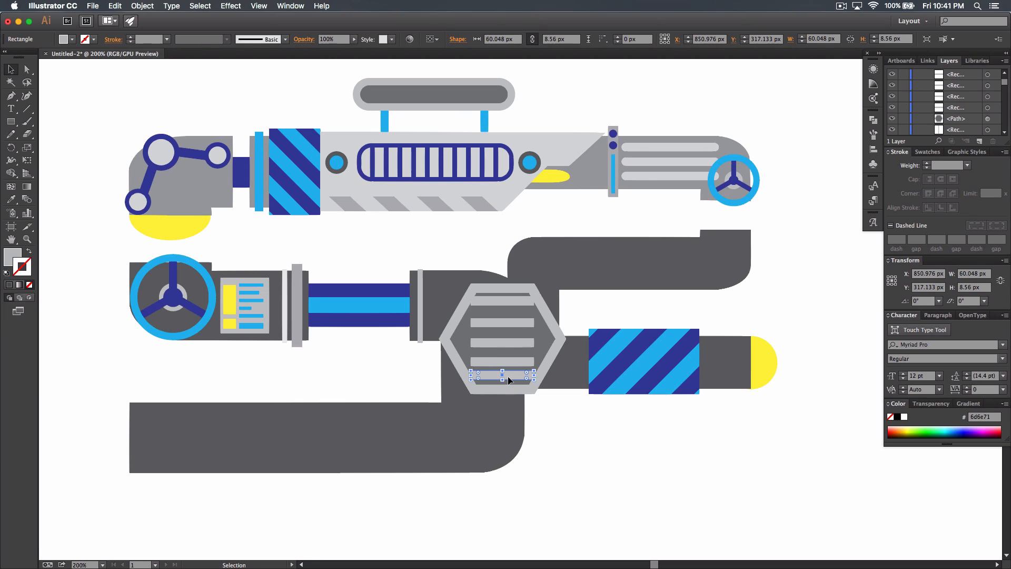
{"action": "left_click_drag", "start_coordinate": [508, 379], "coordinate": [501, 305]}
{"action": "key", "text": "Down"}
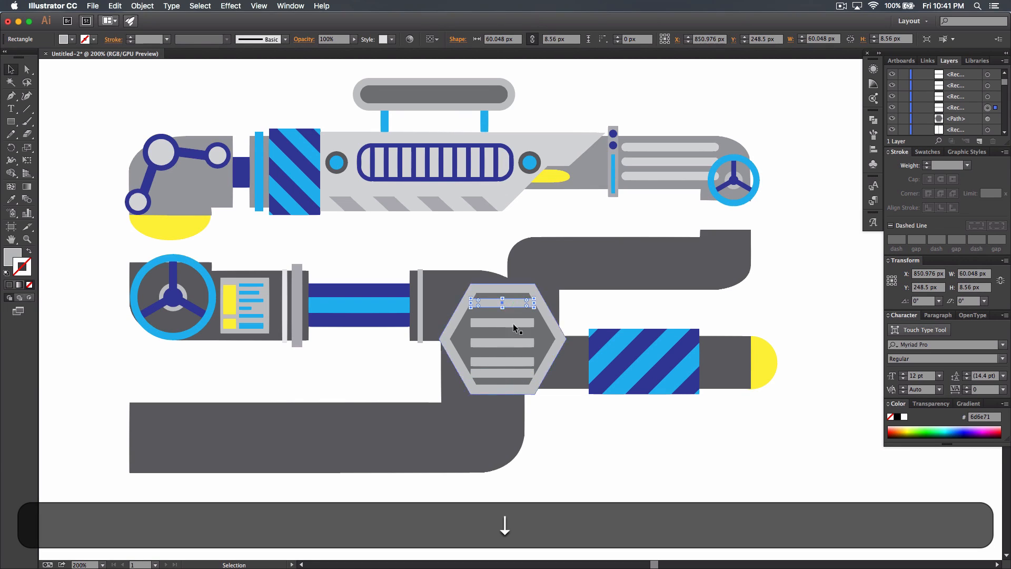
- Space the five bars evenly by distributing them around their vertical centres
{"action": "left_click", "coordinate": [512, 323], "text": "shift"}
{"action": "left_click", "coordinate": [515, 341], "text": "shift"}
{"action": "left_click", "coordinate": [517, 361], "text": "shift"}
{"action": "left_click", "coordinate": [512, 372], "text": "shift"}
{"action": "left_click", "coordinate": [873, 149]}
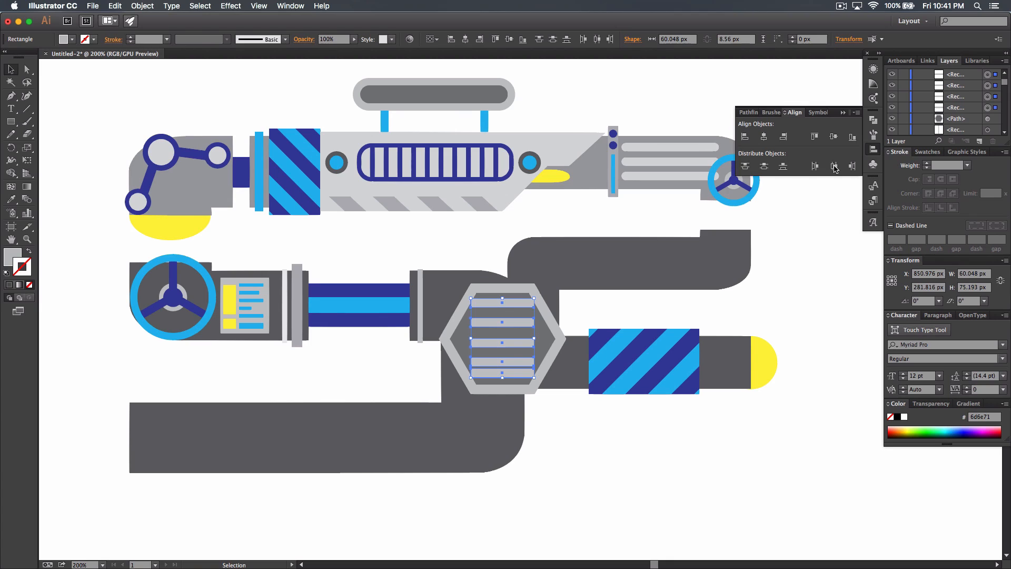
{"action": "left_click", "coordinate": [764, 167]}
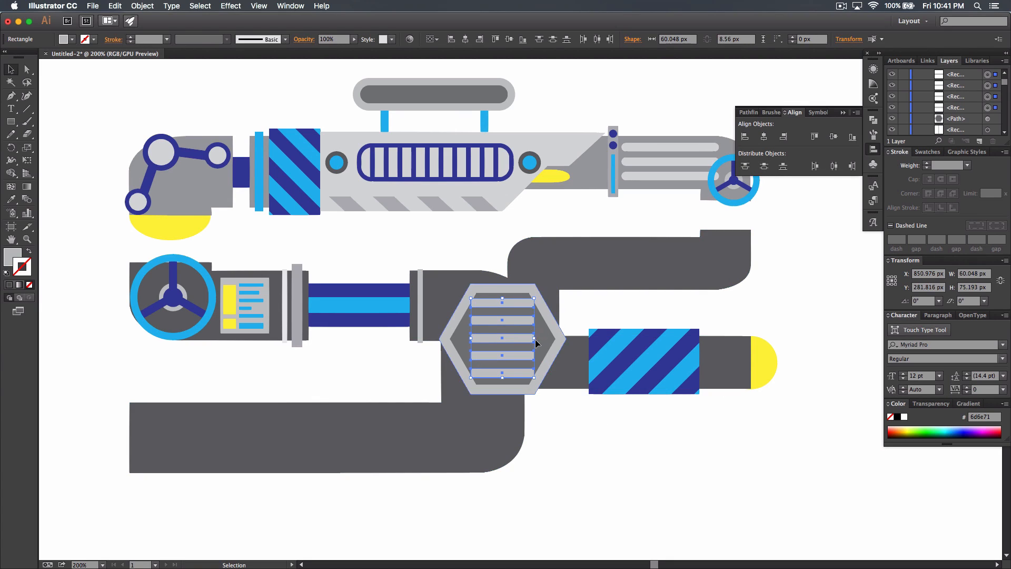
- Widen all five bars symmetrically to about 101 px, and narrow the uppermost and lowest ones to about 74 px to fit the hexagon
{"action": "left_click_drag", "start_coordinate": [535, 337], "coordinate": [556, 338]}
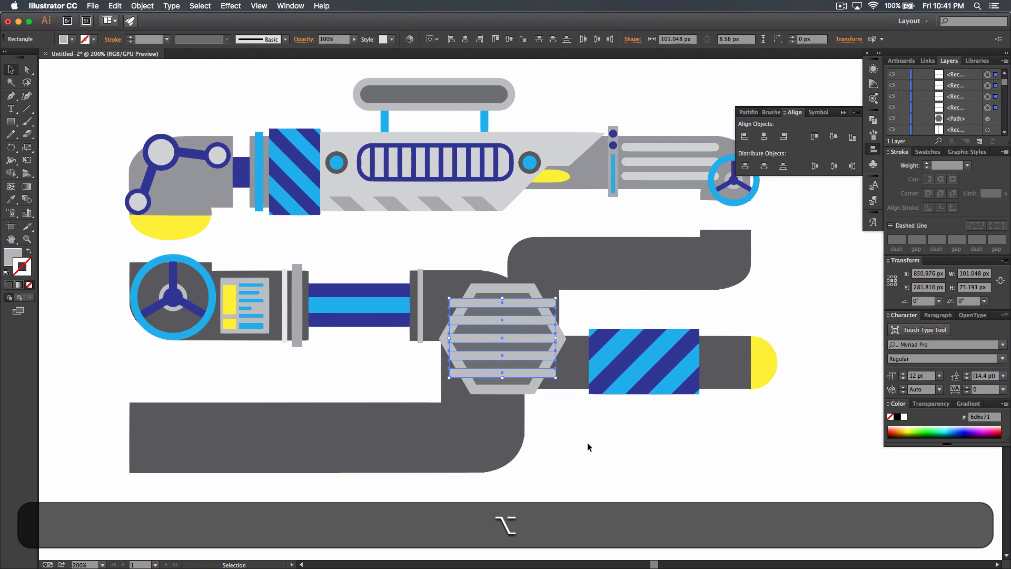
{"action": "left_click", "coordinate": [587, 443]}
{"action": "left_click", "coordinate": [551, 374]}
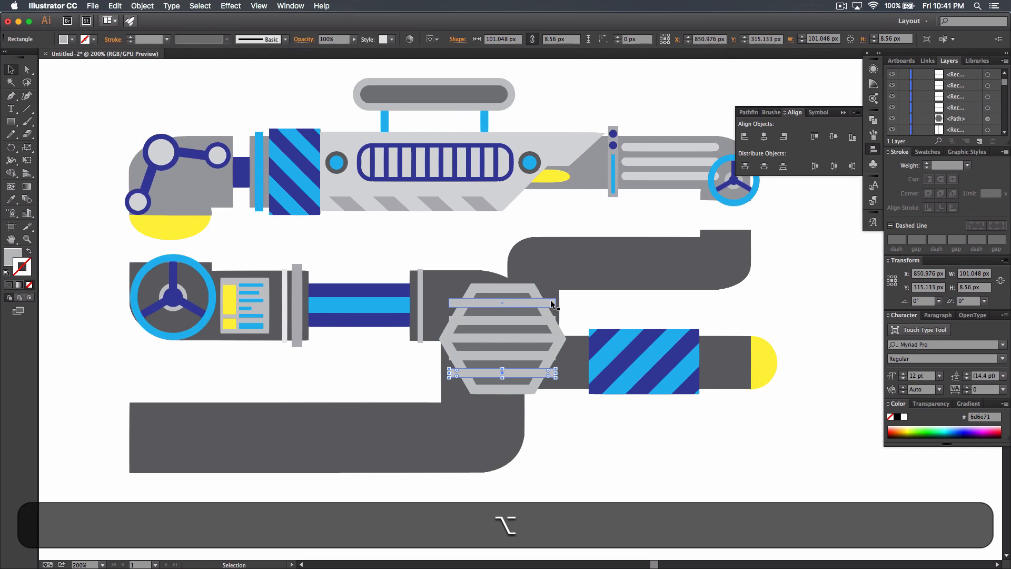
{"action": "left_click", "coordinate": [551, 303], "text": "shift"}
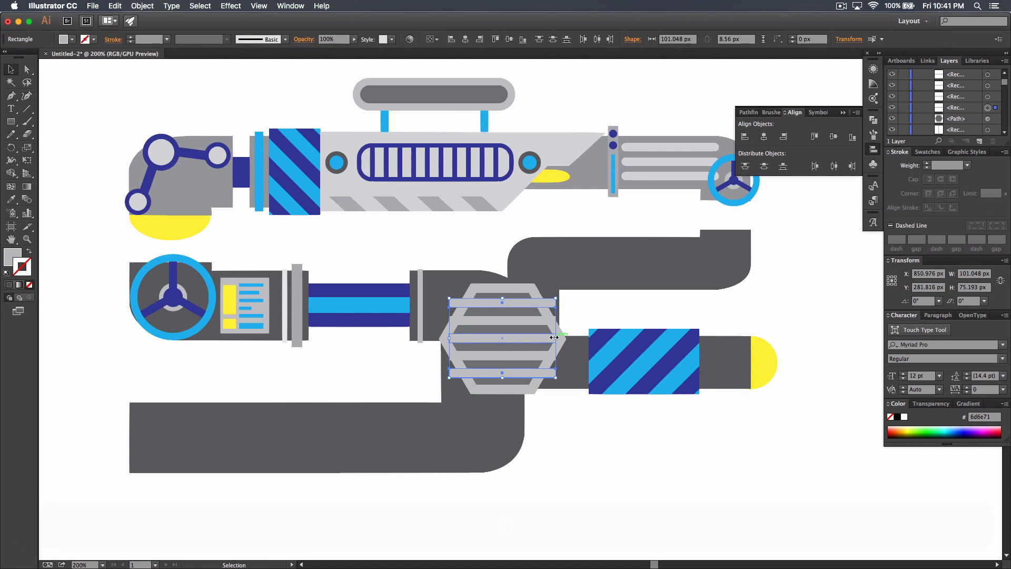
{"action": "left_click_drag", "start_coordinate": [554, 338], "coordinate": [541, 339]}
- Narrow the second and fourth bars symmetrically to about 91 px so their ends stay within the hexagon's outline
{"action": "left_click", "coordinate": [520, 320]}
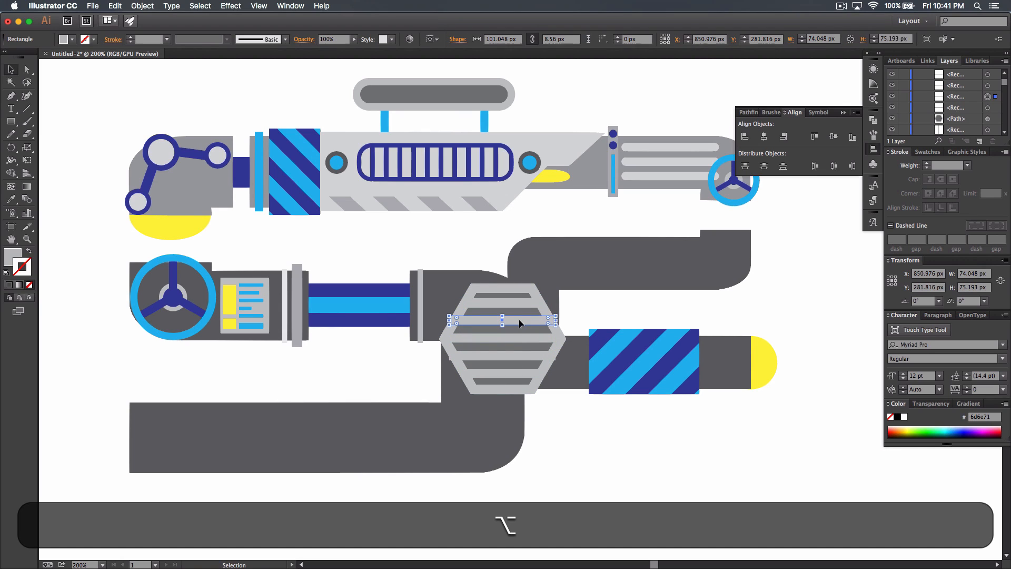
{"action": "left_click", "coordinate": [520, 353], "text": "shift"}
{"action": "left_click_drag", "start_coordinate": [555, 338], "coordinate": [552, 337]}
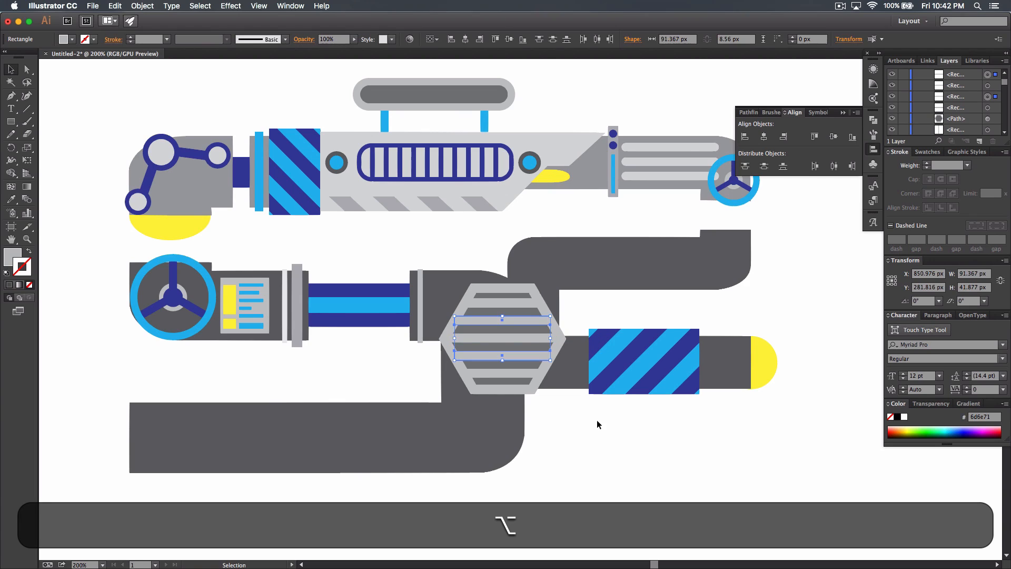
{"action": "left_click", "coordinate": [597, 419]}
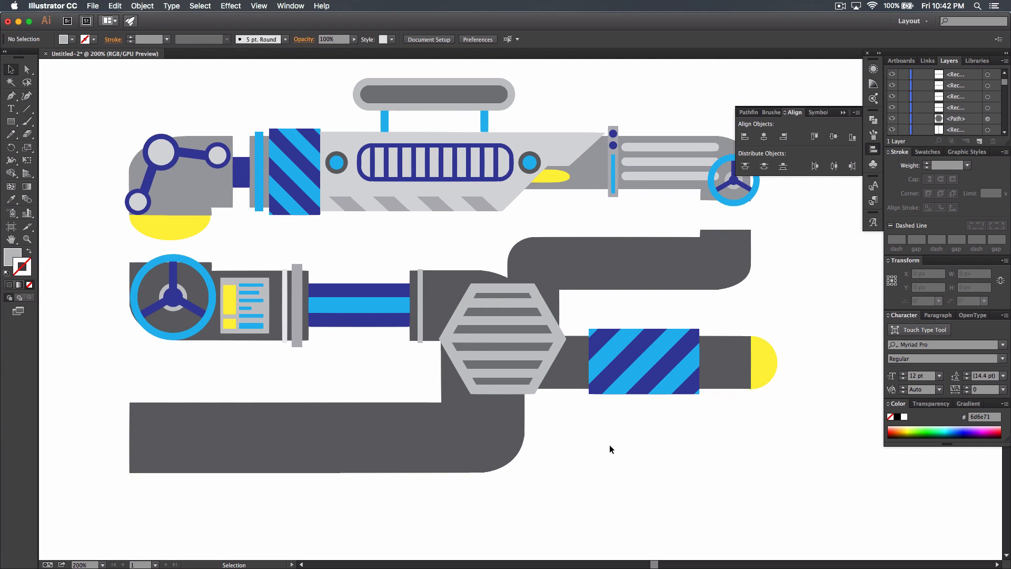
- Draw a light grey circle about 58 px across with a grey 808285 stroke over the rounded bend of the pipe above the hexagon
{"action": "left_click_drag", "start_coordinate": [642, 425], "coordinate": [550, 476]}
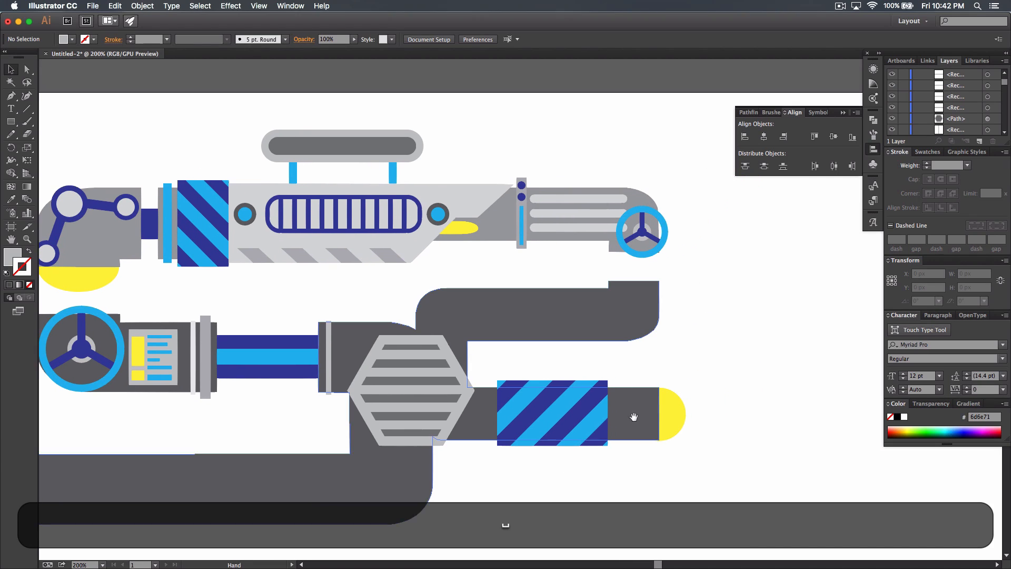
{"action": "left_click_drag", "start_coordinate": [680, 362], "coordinate": [661, 380]}
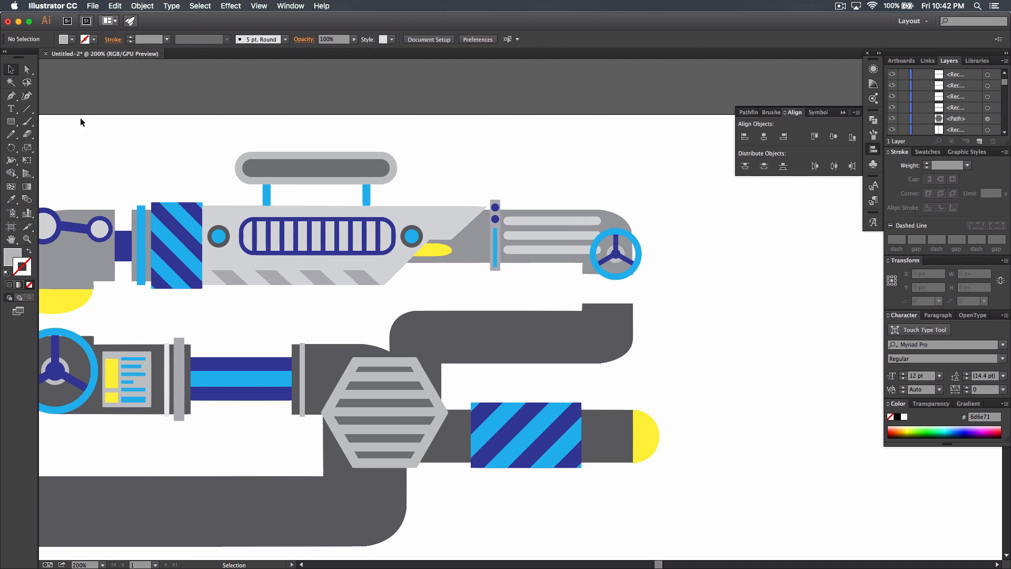
{"action": "left_click_drag", "start_coordinate": [10, 121], "coordinate": [67, 148]}
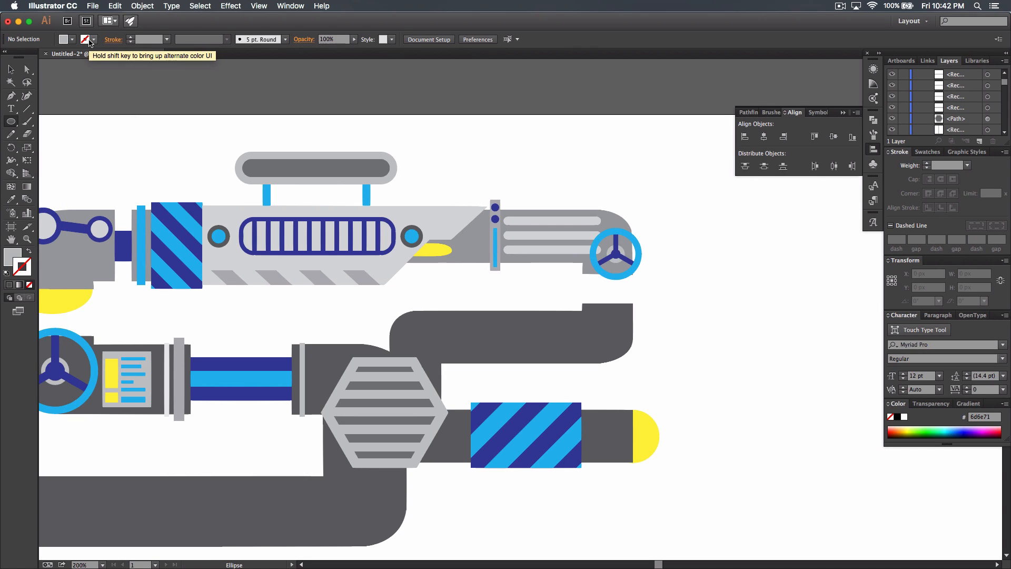
{"action": "left_click", "coordinate": [92, 41]}
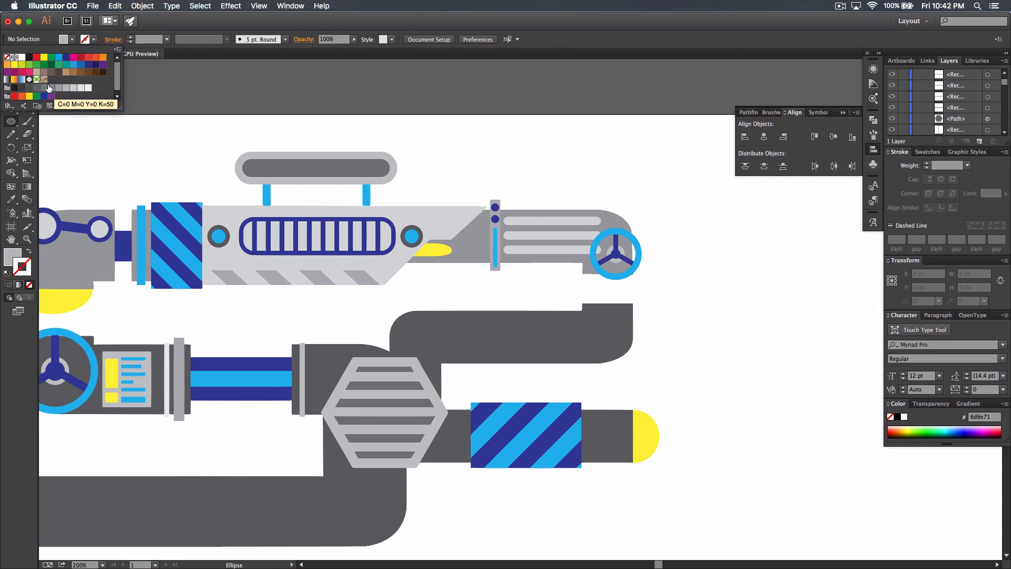
{"action": "left_click", "coordinate": [59, 88]}
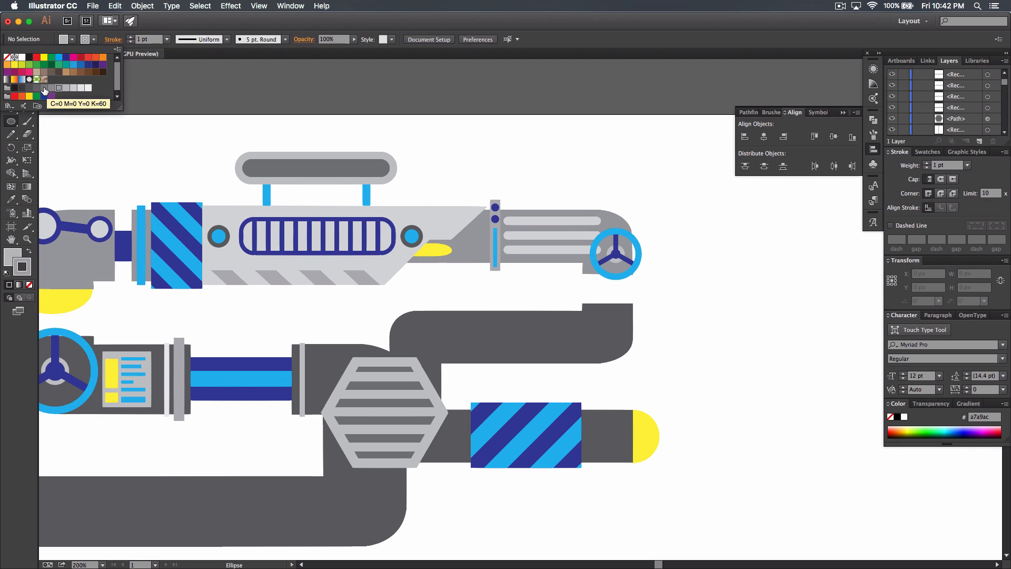
{"action": "left_click", "coordinate": [43, 90]}
{"action": "left_click", "coordinate": [73, 42]}
{"action": "left_click", "coordinate": [73, 41]}
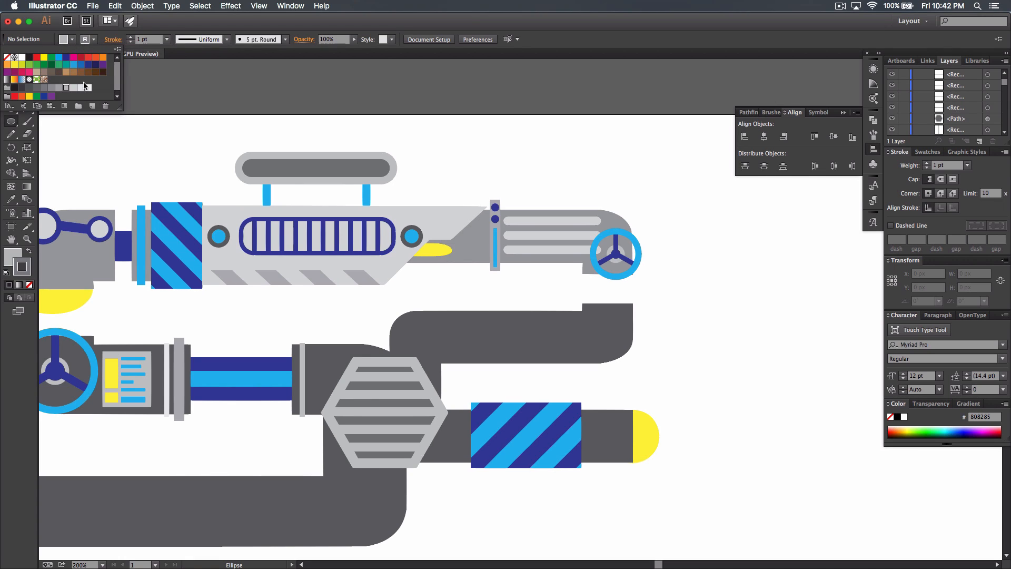
{"action": "left_click", "coordinate": [196, 22]}
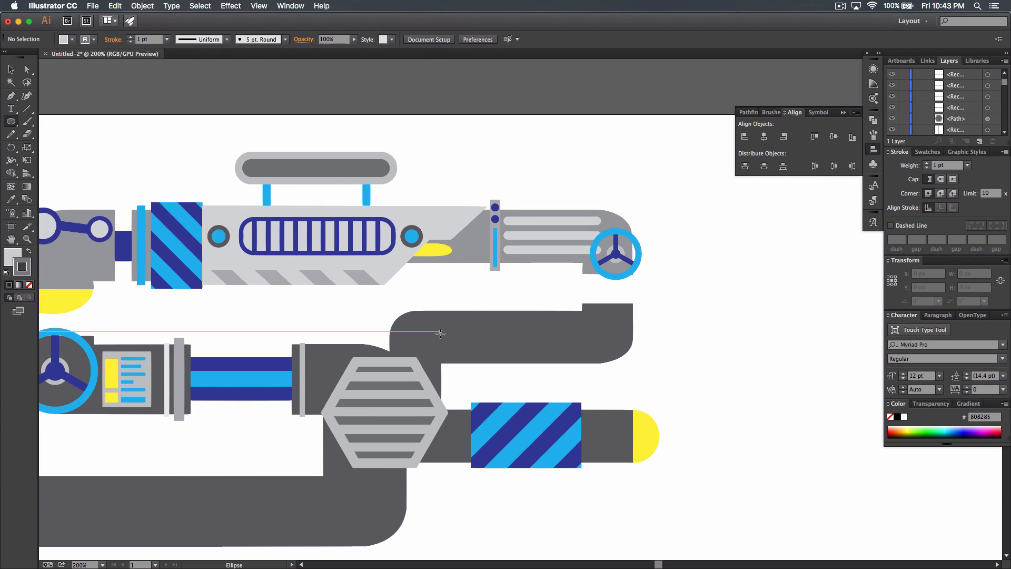
{"action": "left_click_drag", "start_coordinate": [440, 333], "coordinate": [471, 361]}
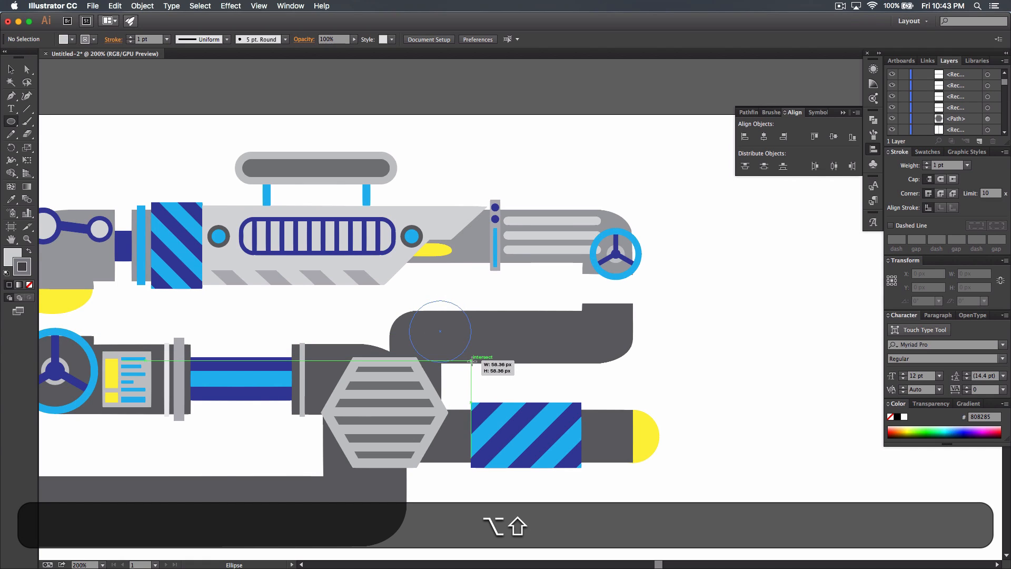
{"action": "left_click_drag", "start_coordinate": [471, 361], "coordinate": [472, 361]}
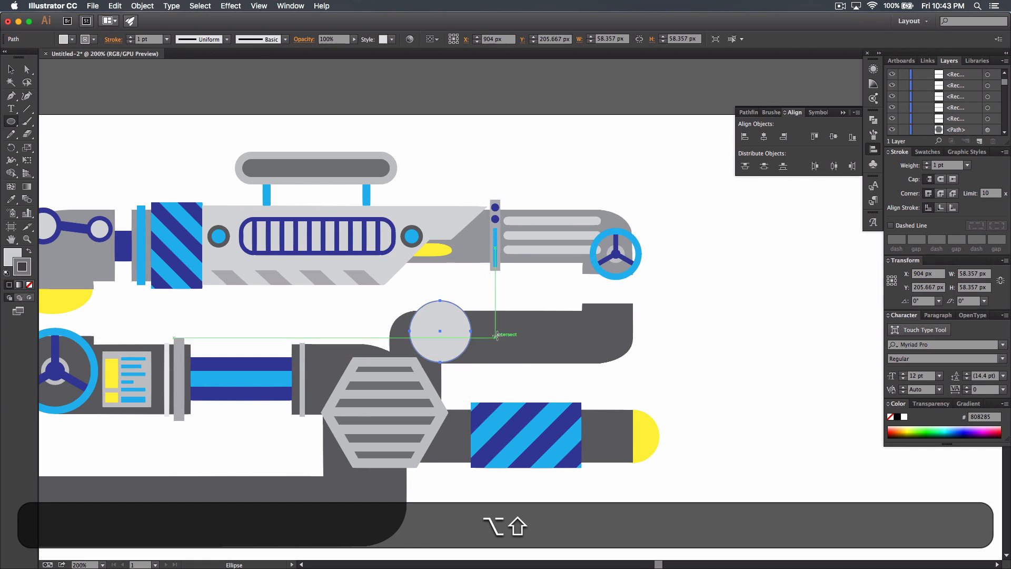
- Set the circle's stroke weight to 7 pt
{"action": "left_click", "coordinate": [131, 37]}
{"action": "left_click", "coordinate": [131, 38]}
{"action": "left_click", "coordinate": [132, 38]}
{"action": "left_click", "coordinate": [131, 38]}
{"action": "left_click", "coordinate": [131, 38]}
{"action": "left_click", "coordinate": [131, 38]}
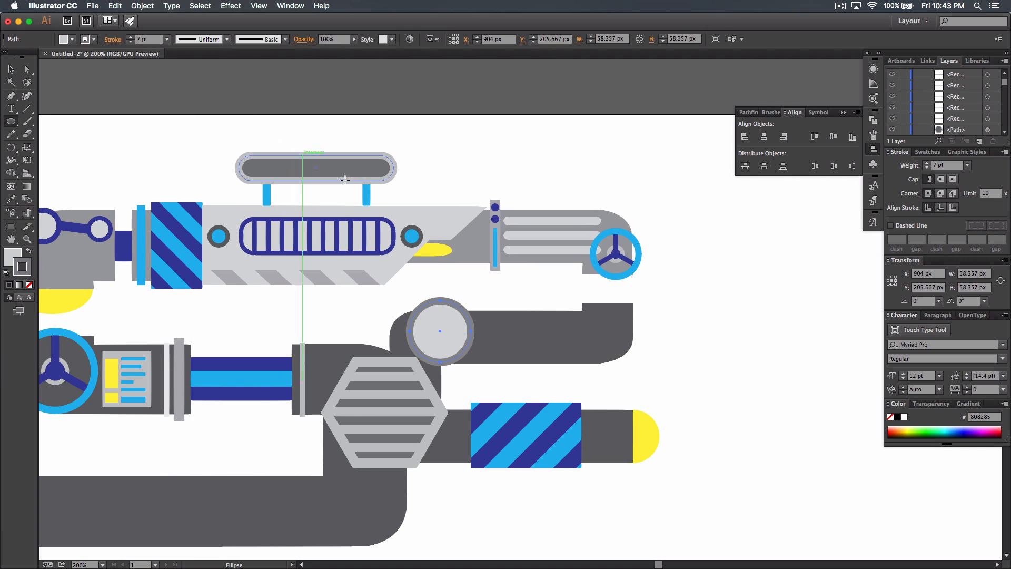
- Draw a matching circle about 37 px across at the far end of the same pipe with a 4 pt stroke
{"action": "left_click_drag", "start_coordinate": [602, 331], "coordinate": [614, 350]}
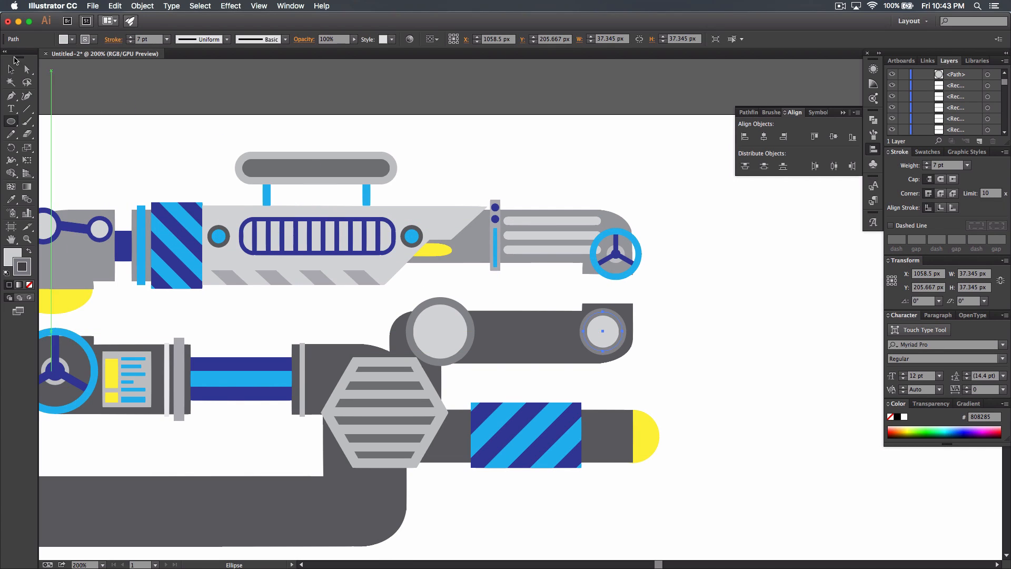
{"action": "left_click", "coordinate": [130, 45]}
{"action": "left_click", "coordinate": [130, 45]}
{"action": "left_click", "coordinate": [130, 46]}
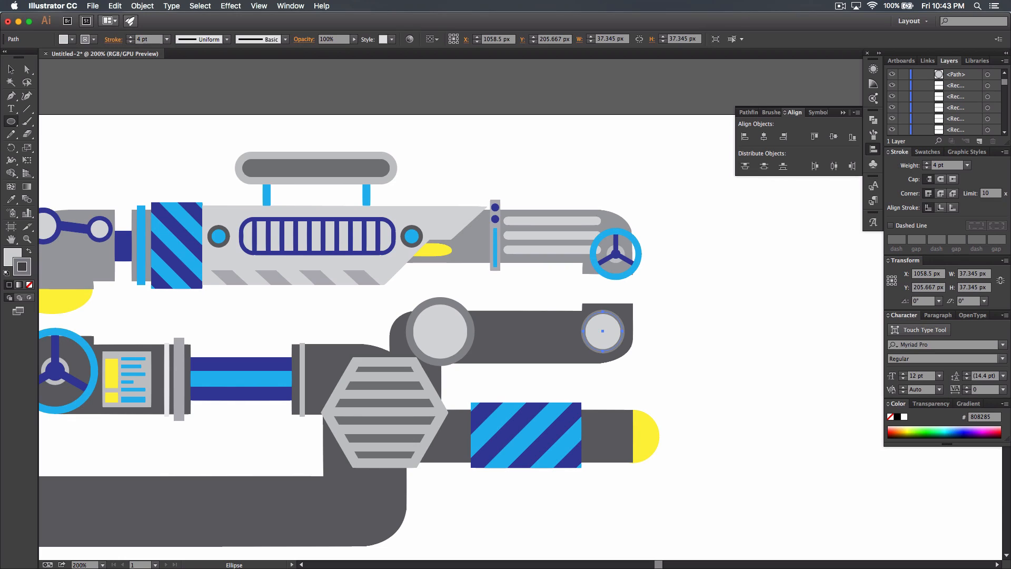
- Move the larger circle slightly inward and down along the dark pipe
{"action": "key", "text": "v"}
{"action": "left_click", "coordinate": [710, 300]}
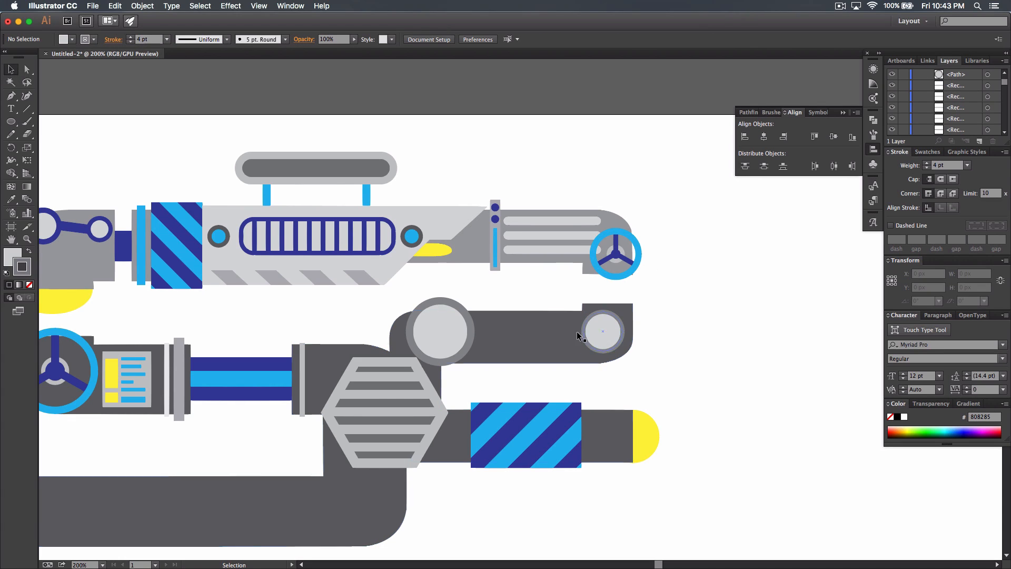
{"action": "left_click_drag", "start_coordinate": [456, 333], "coordinate": [468, 336]}
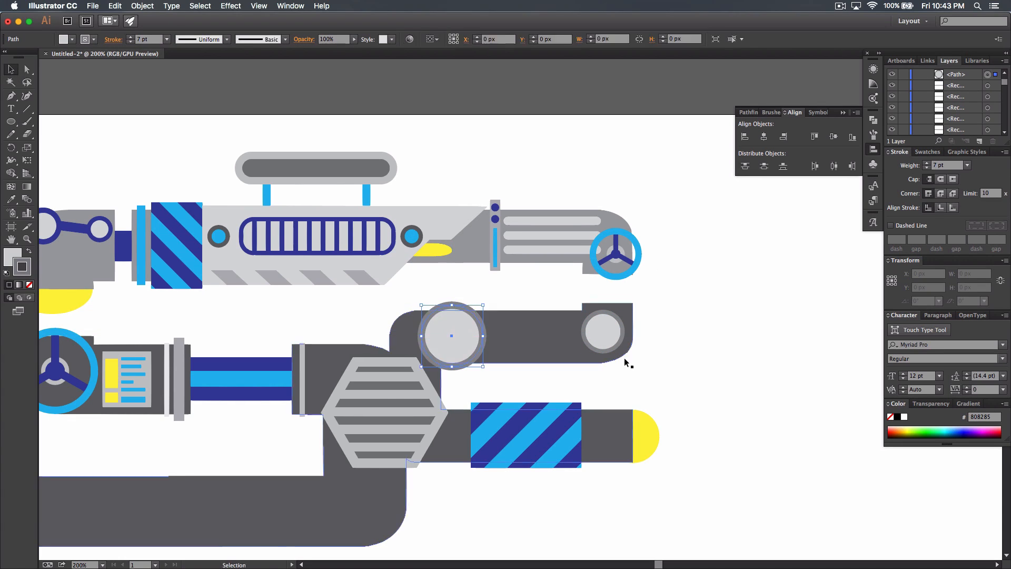
{"action": "left_click", "coordinate": [657, 352]}
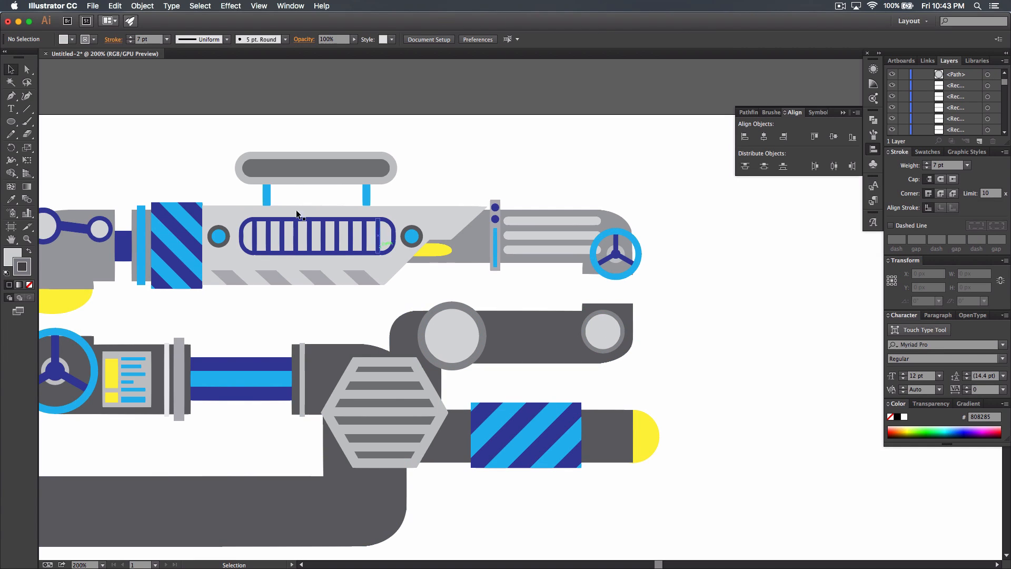
- Draw a thin grey bar without stroke, about 147 × 4.3 px, across the upper edges of the two circles
{"action": "left_click", "coordinate": [12, 122]}
{"action": "left_click_drag", "start_coordinate": [11, 122], "coordinate": [37, 121]}
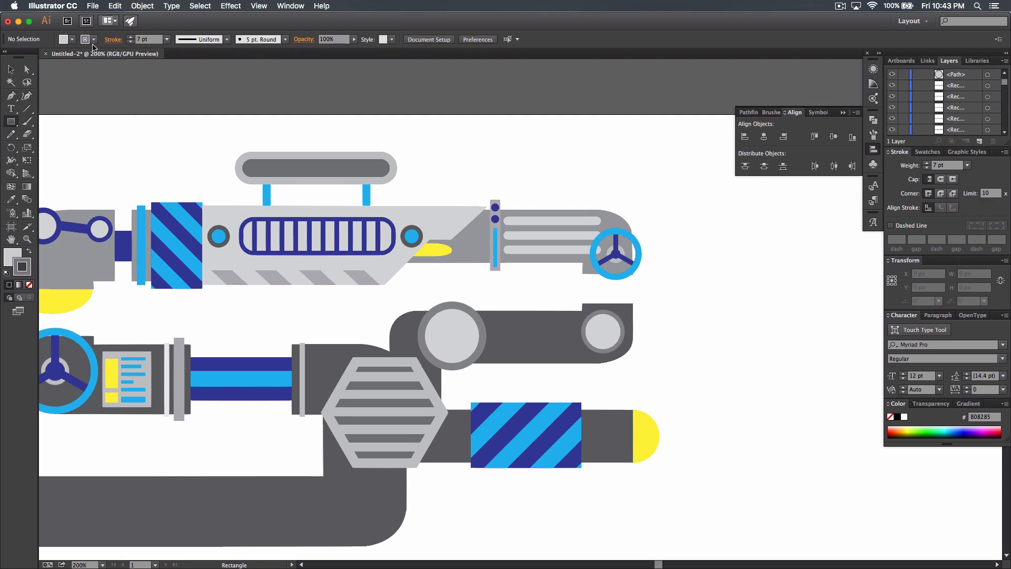
{"action": "left_click", "coordinate": [30, 286]}
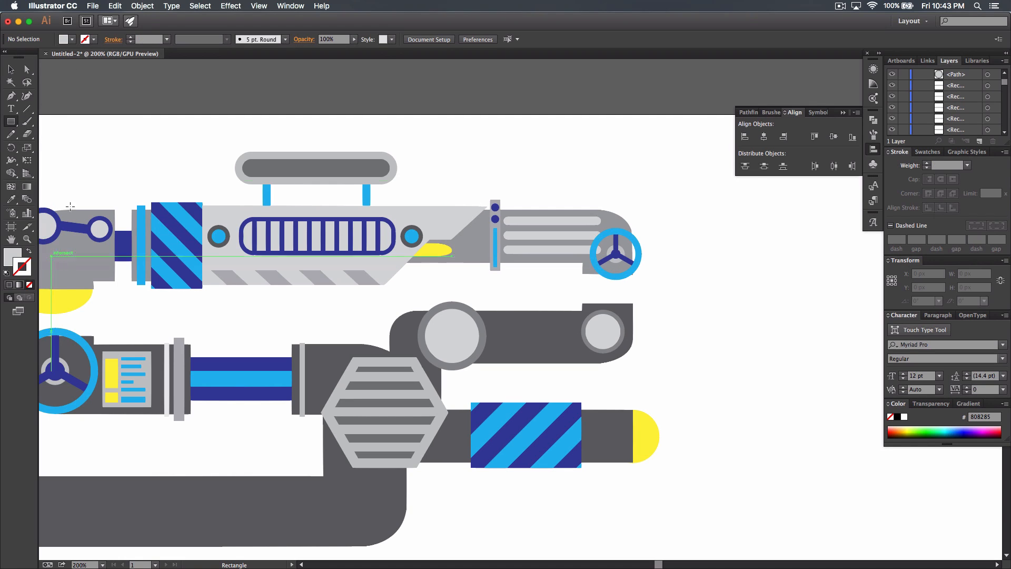
{"action": "left_click", "coordinate": [72, 40]}
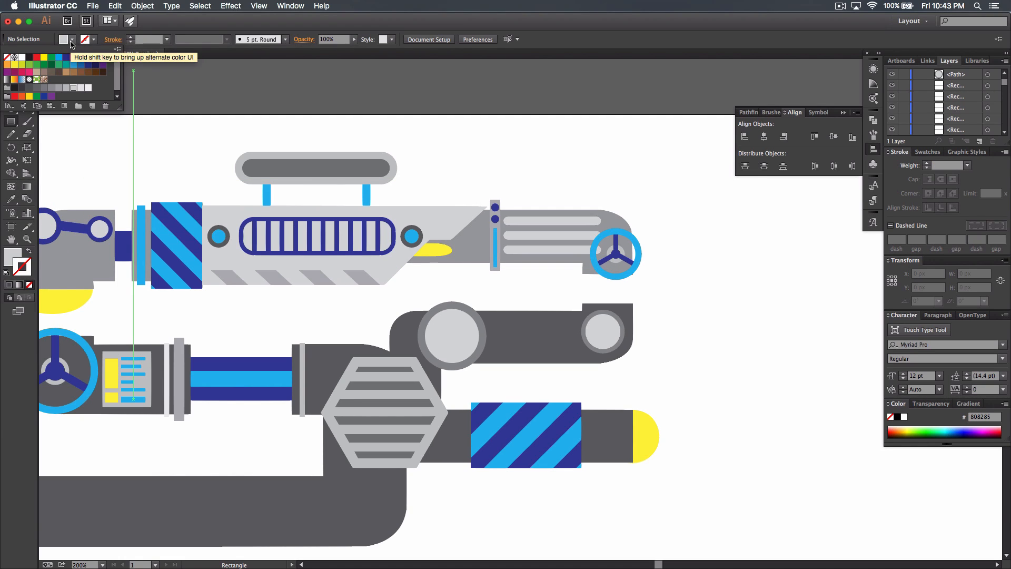
{"action": "left_click", "coordinate": [61, 91]}
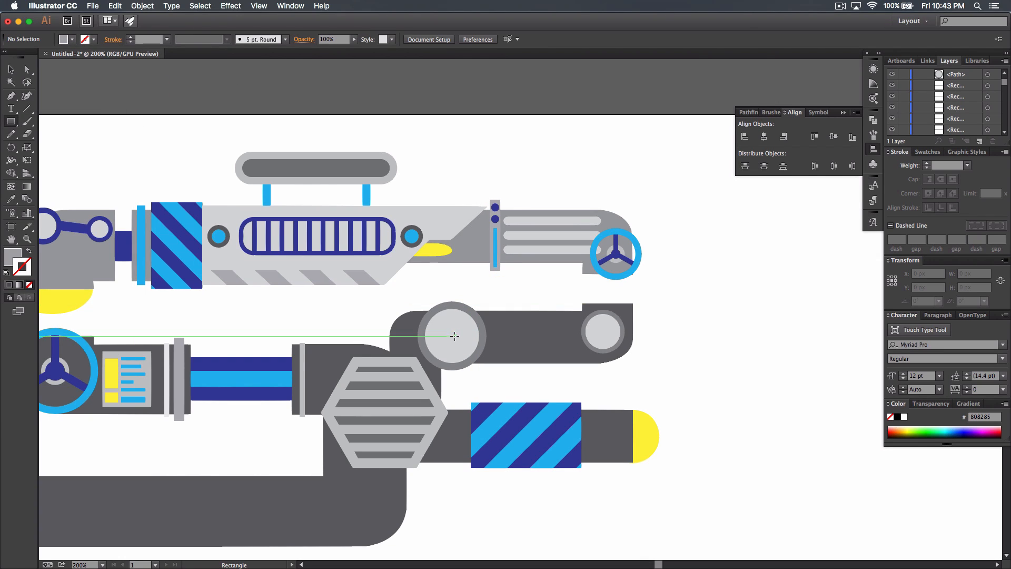
{"action": "left_click_drag", "start_coordinate": [452, 308], "coordinate": [607, 312]}
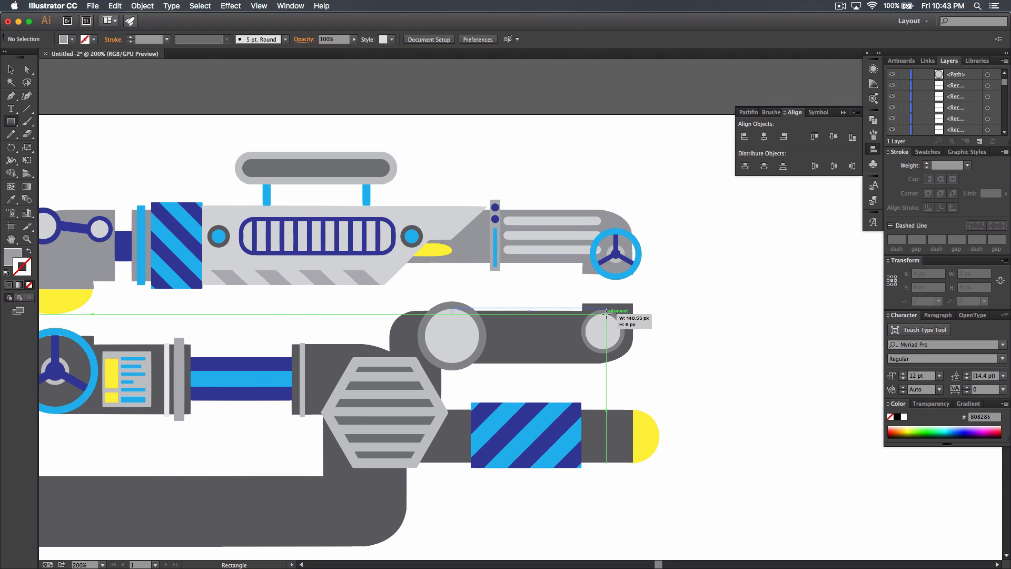
{"action": "left_click_drag", "start_coordinate": [607, 314], "coordinate": [607, 312]}
{"action": "key", "text": "v"}
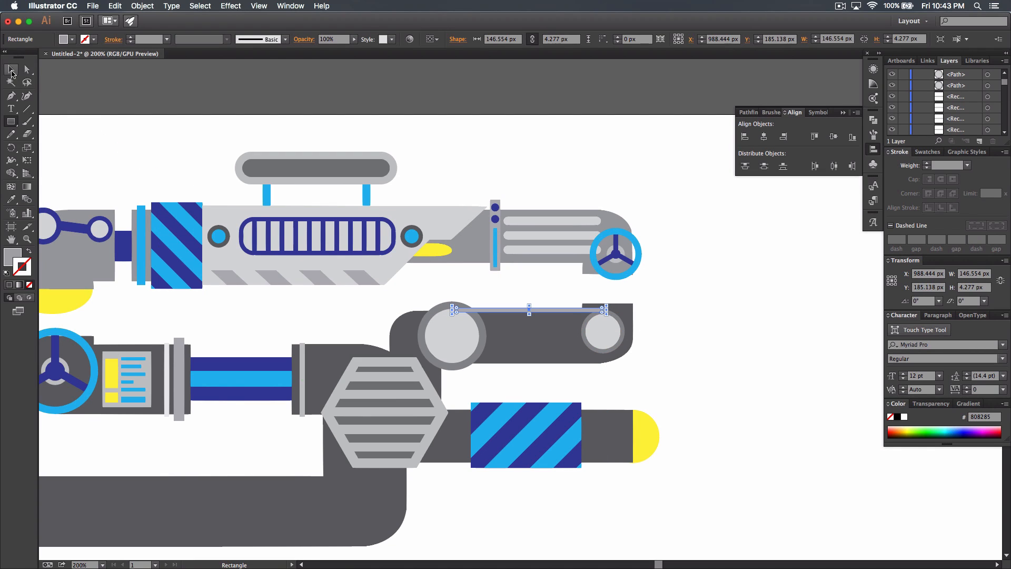
- Rotate the thin bar slightly clockwise so that it slopes from the larger circle's upper edge to the smaller circle's
{"action": "key", "text": "super+equal"}
{"action": "key", "text": "super+equal"}
{"action": "key", "text": "super+equal"}
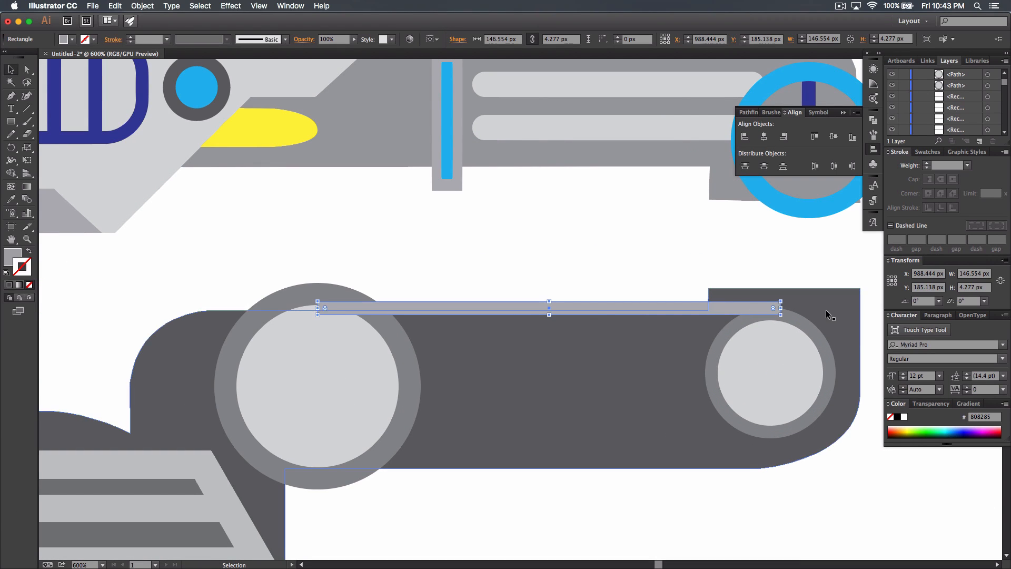
{"action": "mouse_move", "coordinate": [785, 316]}
{"action": "left_mouse_down"}
{"action": "mouse_move", "coordinate": [804, 337]}
{"action": "mouse_move", "coordinate": [822, 329]}
{"action": "left_mouse_up"}
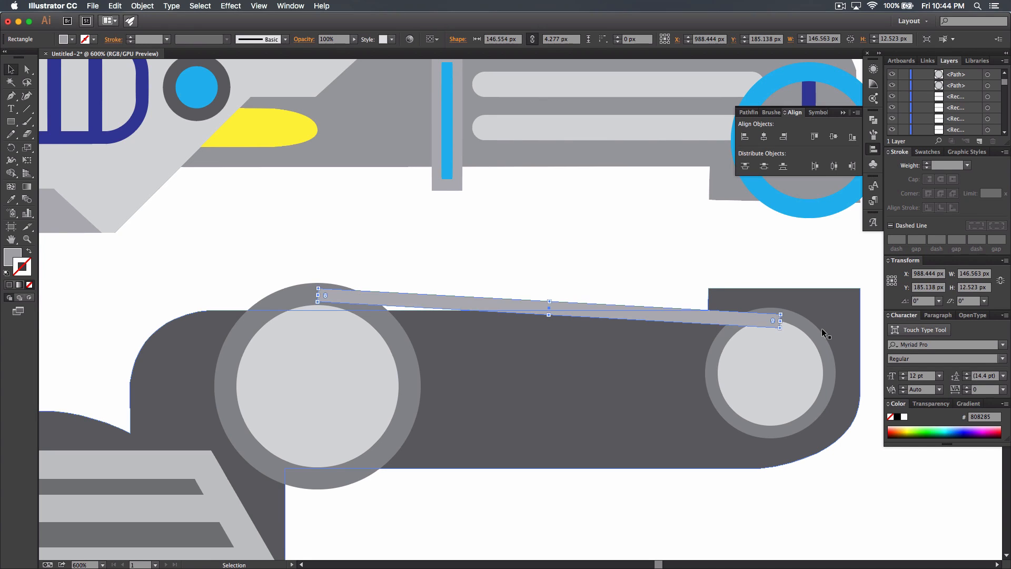
- Nudge the sloping bar up 1 px and place it beneath the two pulley circles in the stacking order
{"action": "key", "text": "Up"}
{"action": "key", "text": "Up"}
{"action": "key", "text": "Down"}
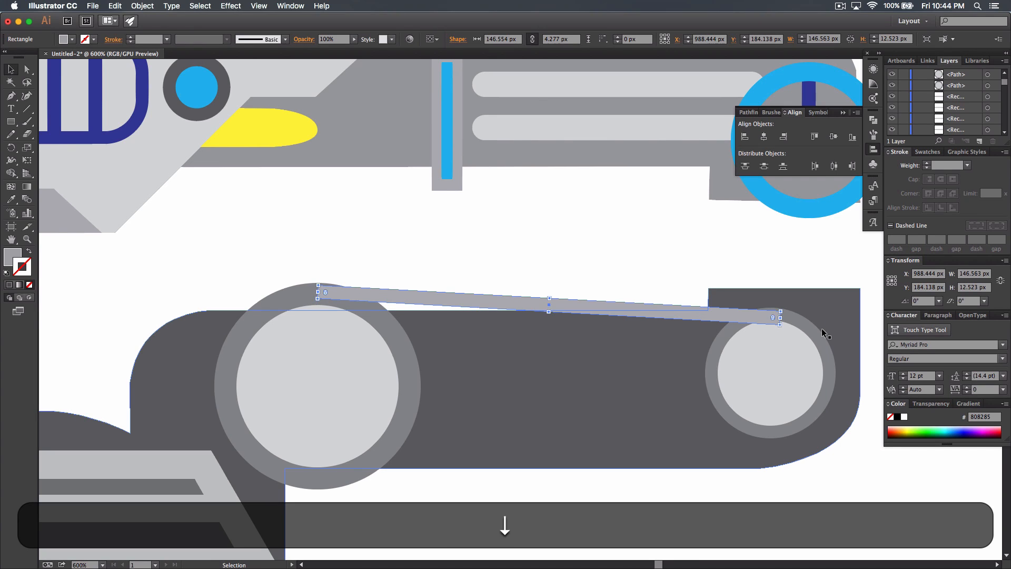
{"action": "scroll", "coordinate": [968, 93], "scroll_direction": "up", "scroll_amount": 2}
{"action": "left_click_drag", "start_coordinate": [968, 88], "coordinate": [966, 115]}
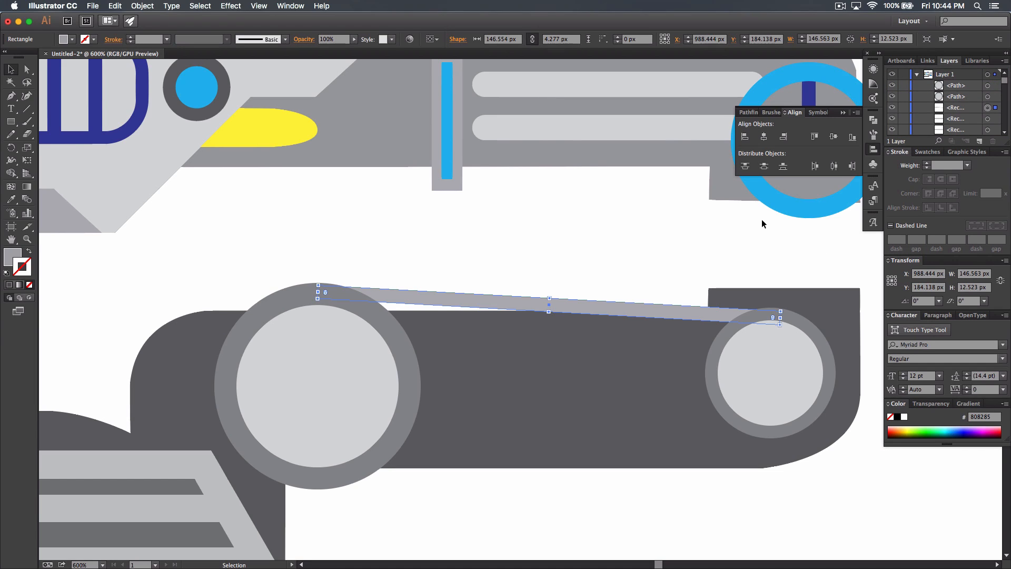
- Duplicate the sloping bar below the original and reflect the copy across the horizontal axis
{"action": "key", "text": "alt"}
{"action": "left_click_drag", "start_coordinate": [497, 304], "coordinate": [503, 383]}
{"action": "right_click", "coordinate": [503, 382]}
{"action": "mouse_move", "coordinate": [559, 516]}
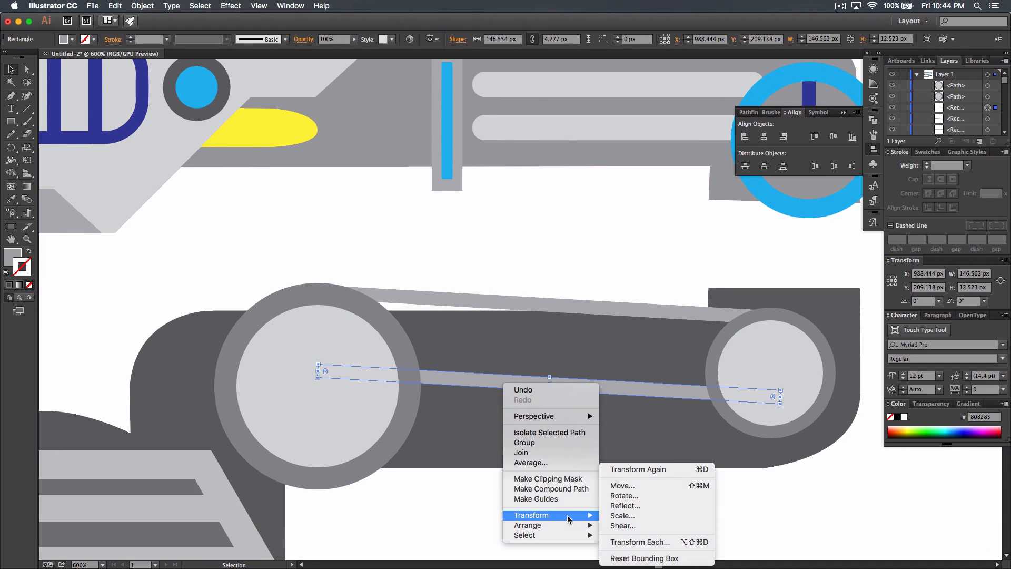
{"action": "left_click", "coordinate": [638, 507]}
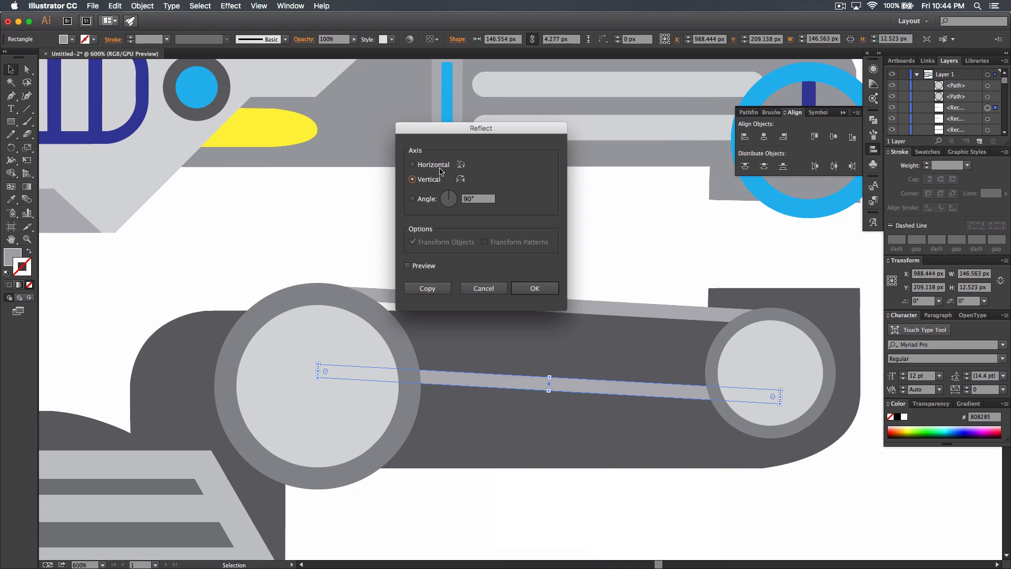
{"action": "left_click", "coordinate": [534, 288]}
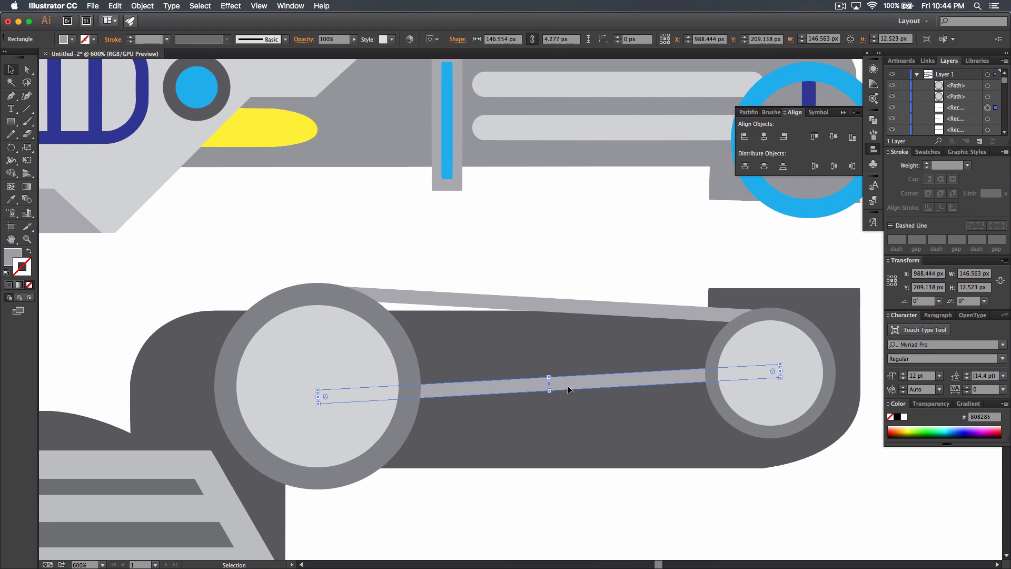
- Move the mirrored bar down and rotate it so that it joins the lower edges of the two pulleys
{"action": "left_click_drag", "start_coordinate": [568, 387], "coordinate": [568, 446]}
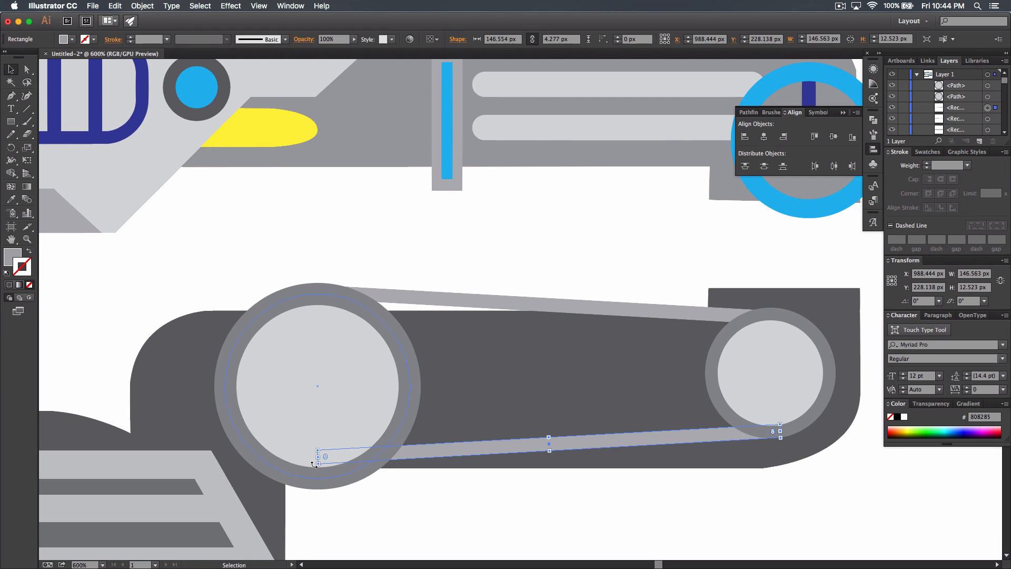
{"action": "left_click_drag", "start_coordinate": [313, 464], "coordinate": [312, 470]}
{"action": "left_click_drag", "start_coordinate": [486, 454], "coordinate": [482, 461]}
{"action": "left_click_drag", "start_coordinate": [786, 443], "coordinate": [792, 433]}
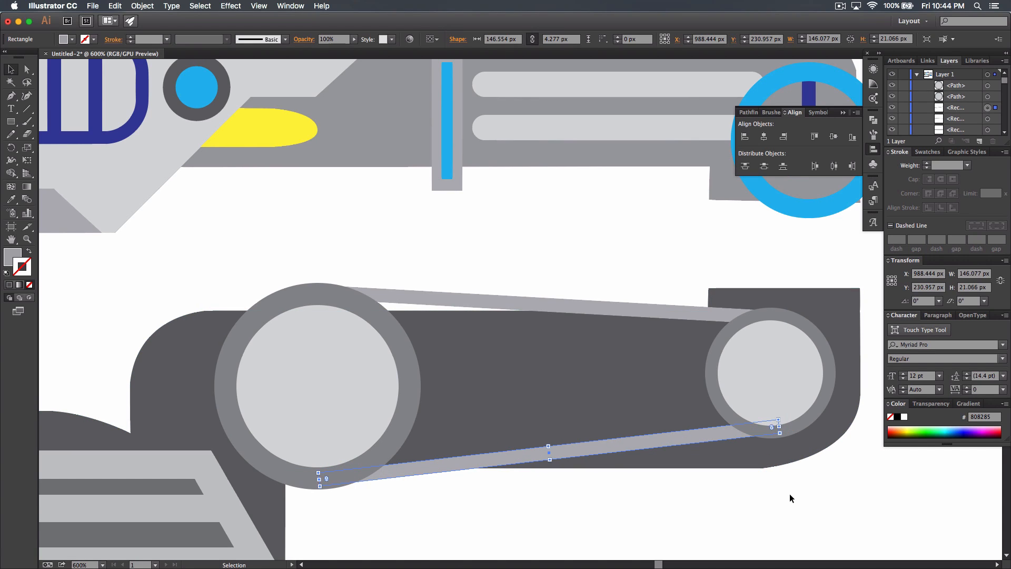
{"action": "key", "text": "Down"}
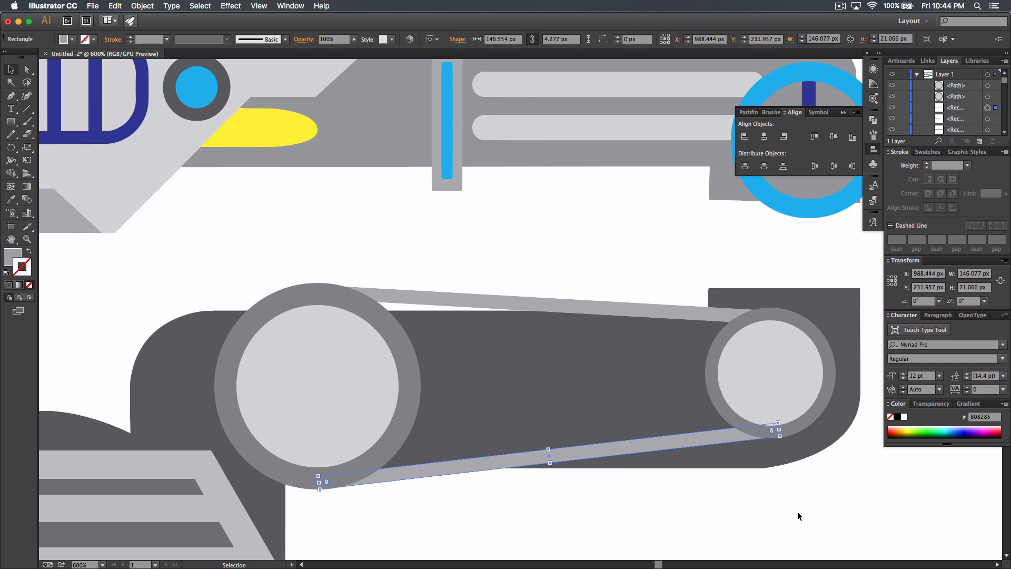
{"action": "left_click", "coordinate": [787, 509]}
{"action": "key", "text": "super+minus"}
{"action": "key", "text": "super+minus"}
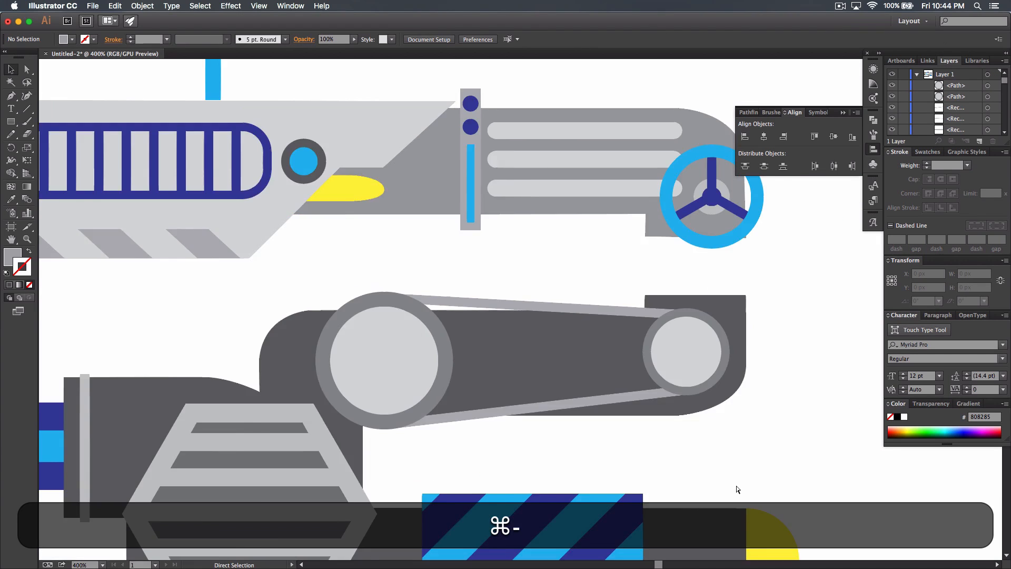
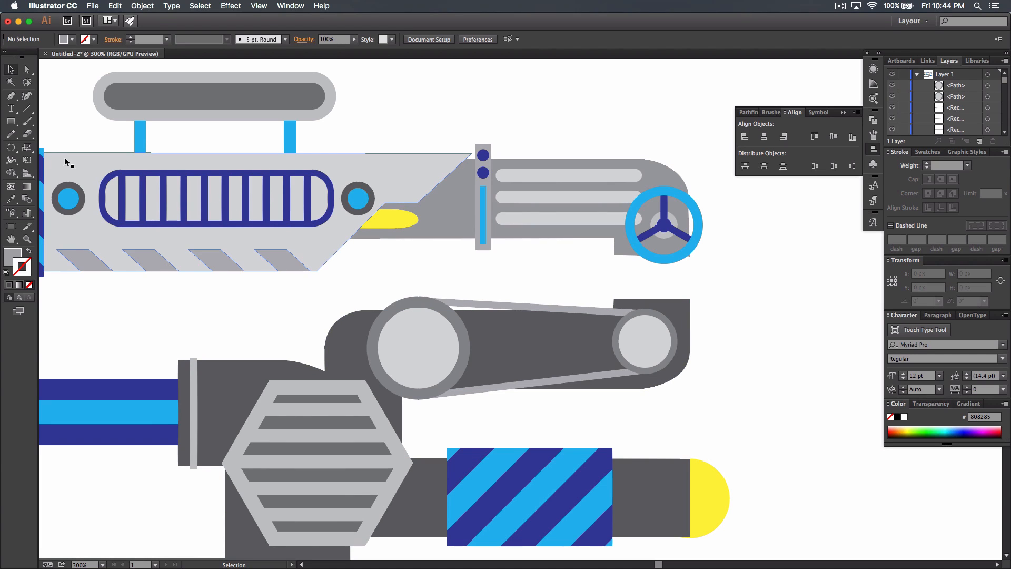
- Draw a light grey rounded bar without stroke, about 77 × 6.2 px, between the two pulleys
{"action": "left_click_drag", "start_coordinate": [10, 123], "coordinate": [55, 136]}
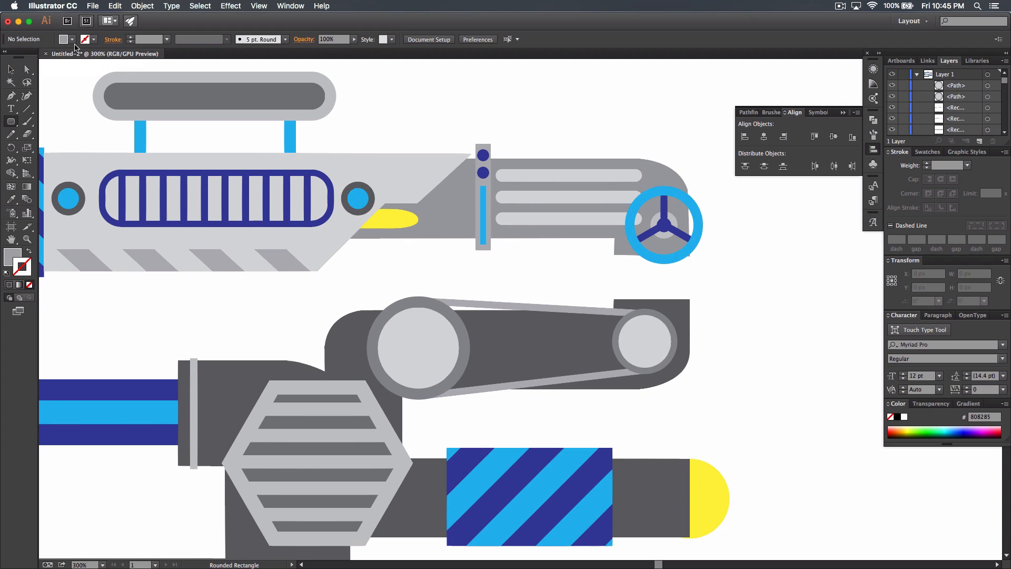
{"action": "left_click", "coordinate": [72, 40]}
{"action": "left_click", "coordinate": [75, 90]}
{"action": "left_click_drag", "start_coordinate": [480, 338], "coordinate": [602, 348]}
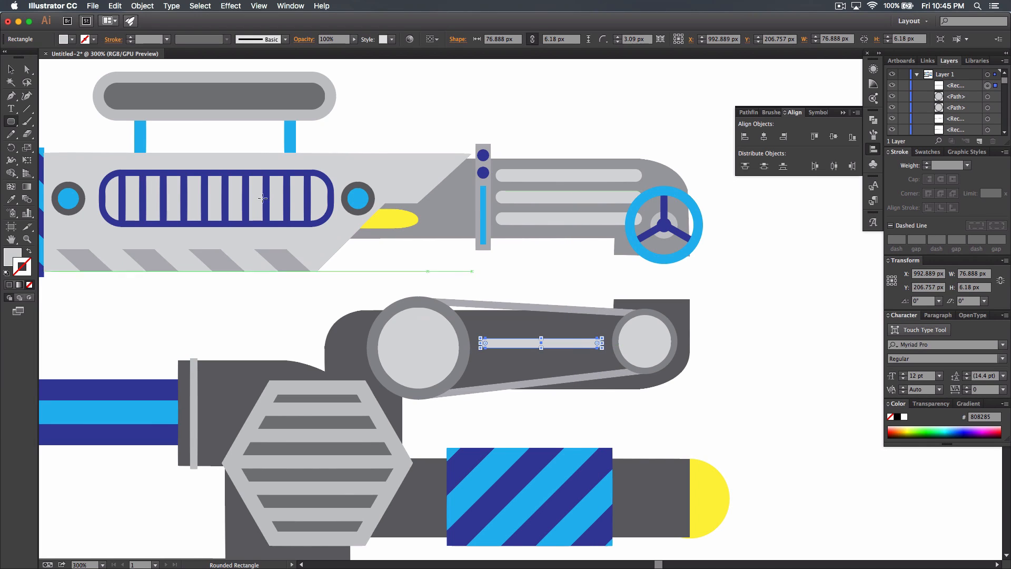
{"action": "key", "text": "super"}
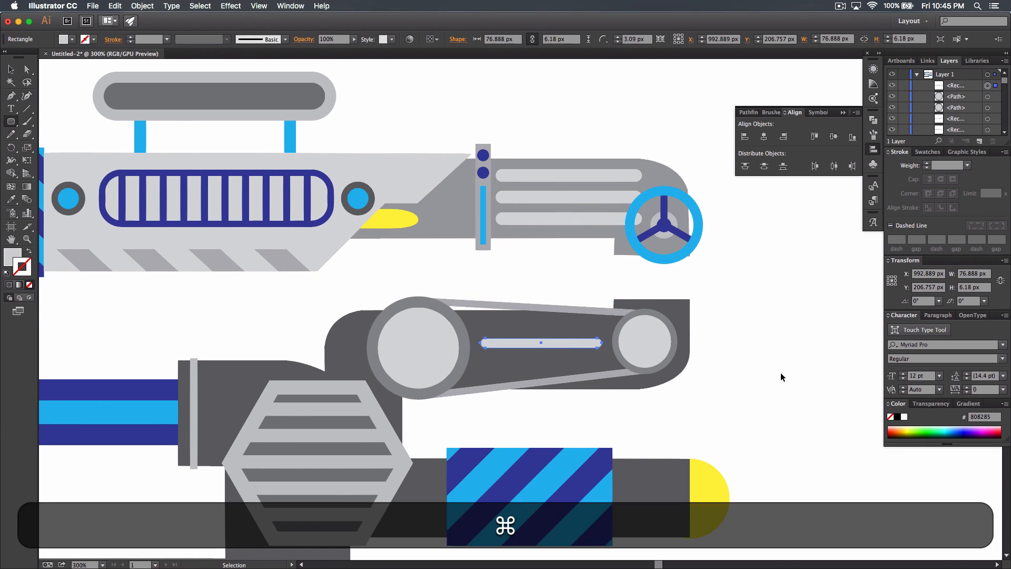
{"action": "left_click", "coordinate": [781, 372], "text": "super"}
- Draw a light blue rounded rectangle about 35 × 10.5 px, centred on the light grey bar between the pulleys
{"action": "left_click", "coordinate": [65, 41]}
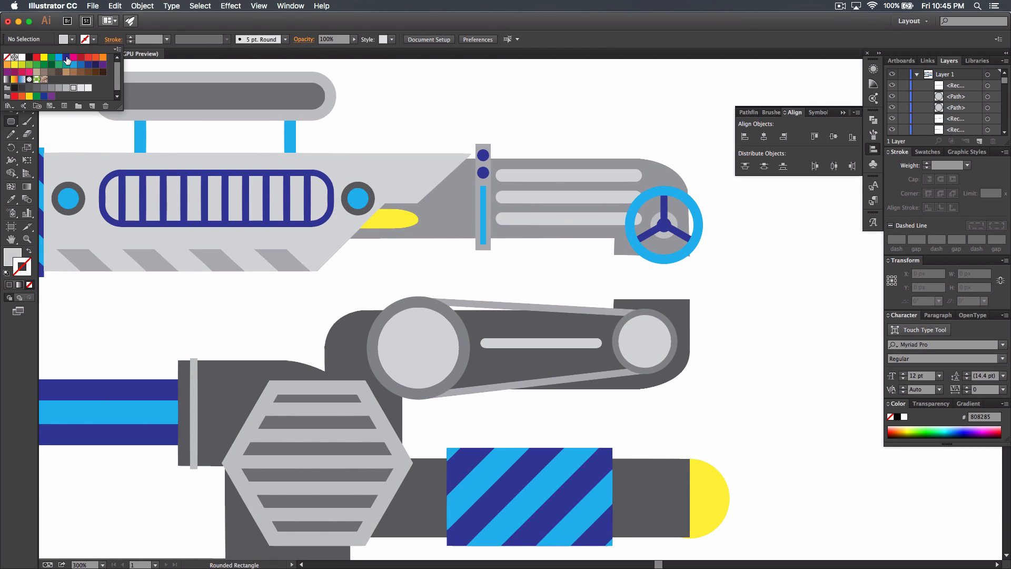
{"action": "left_click", "coordinate": [59, 57]}
{"action": "left_click", "coordinate": [264, 27]}
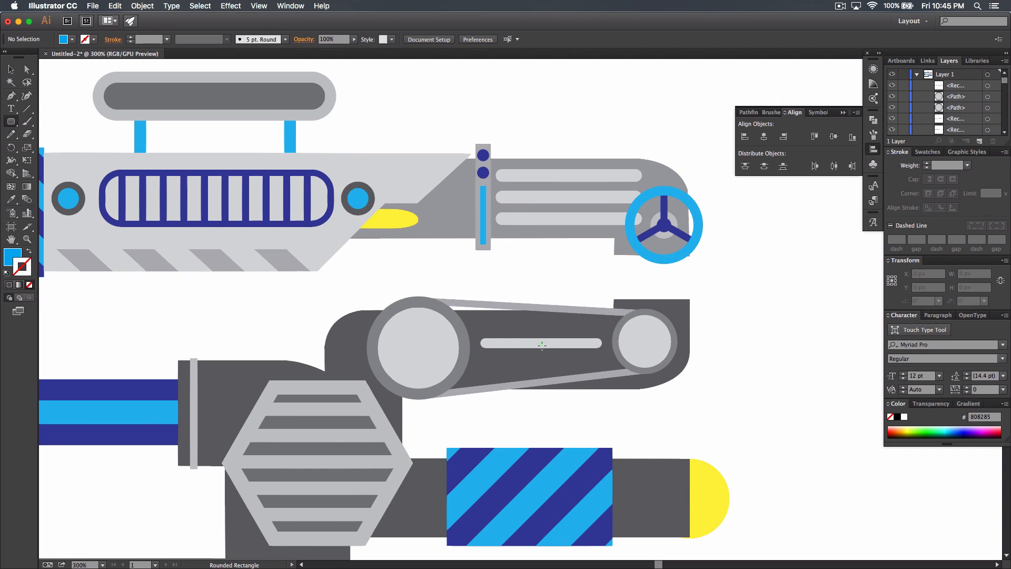
{"action": "left_click_drag", "start_coordinate": [545, 346], "coordinate": [569, 351]}
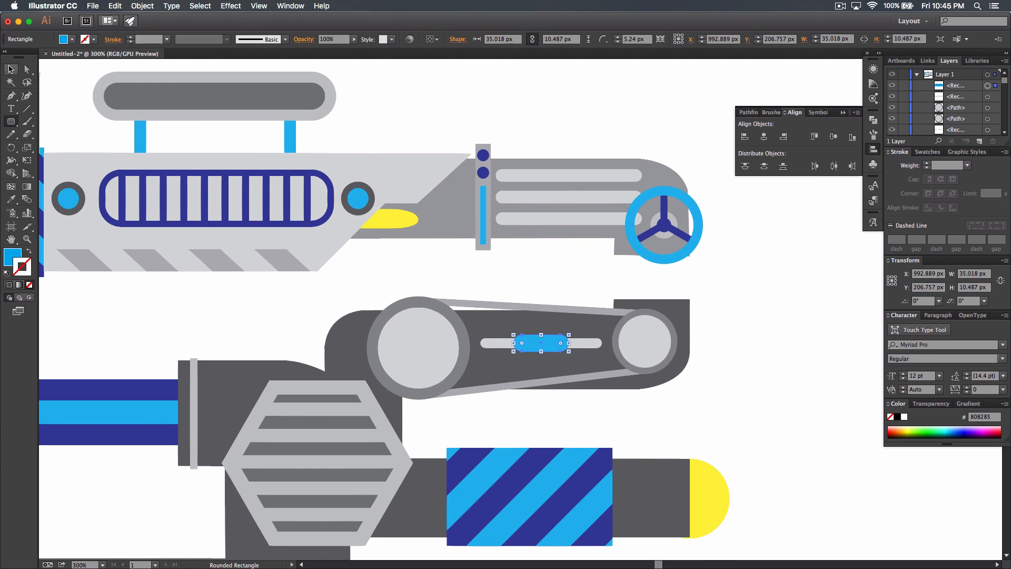
{"action": "left_click", "coordinate": [11, 69]}
{"action": "left_click", "coordinate": [724, 343]}
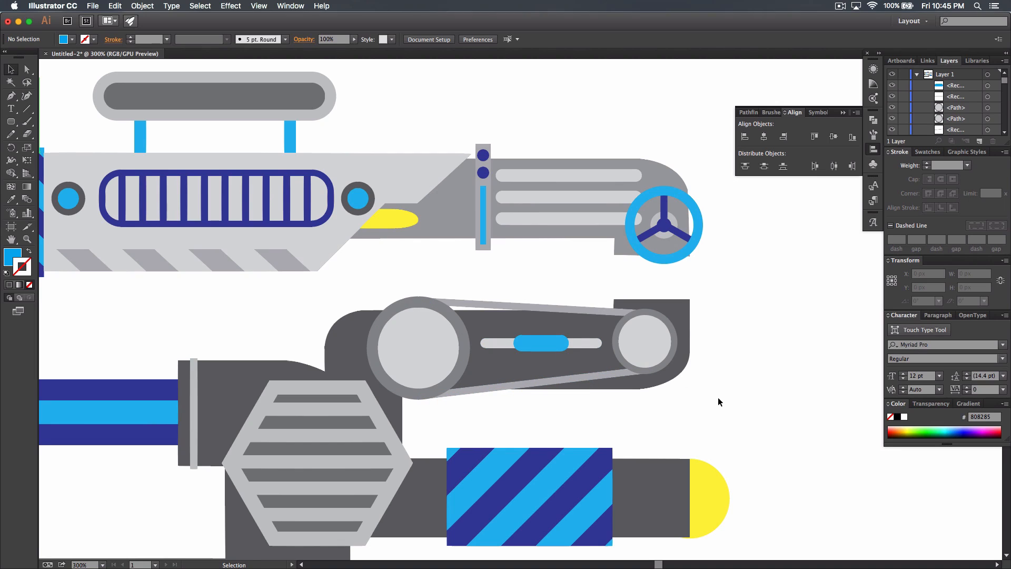
{"action": "key", "text": "super+minus"}
{"action": "key", "text": "super+minus"}
{"action": "key", "text": "super+minus"}
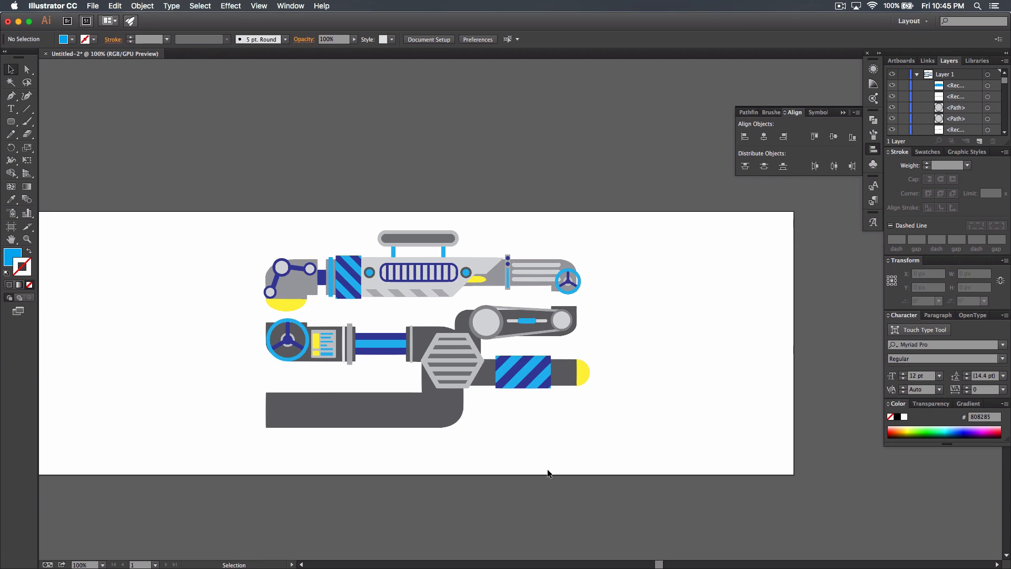
- Draw a closed grey casing with the Pen tool over the open end of the lowest dark pipe, with a stepped, angled edge facing the bend
{"action": "key", "text": "space"}
{"action": "left_click_drag", "start_coordinate": [525, 439], "coordinate": [570, 421]}
{"action": "key", "text": "space"}
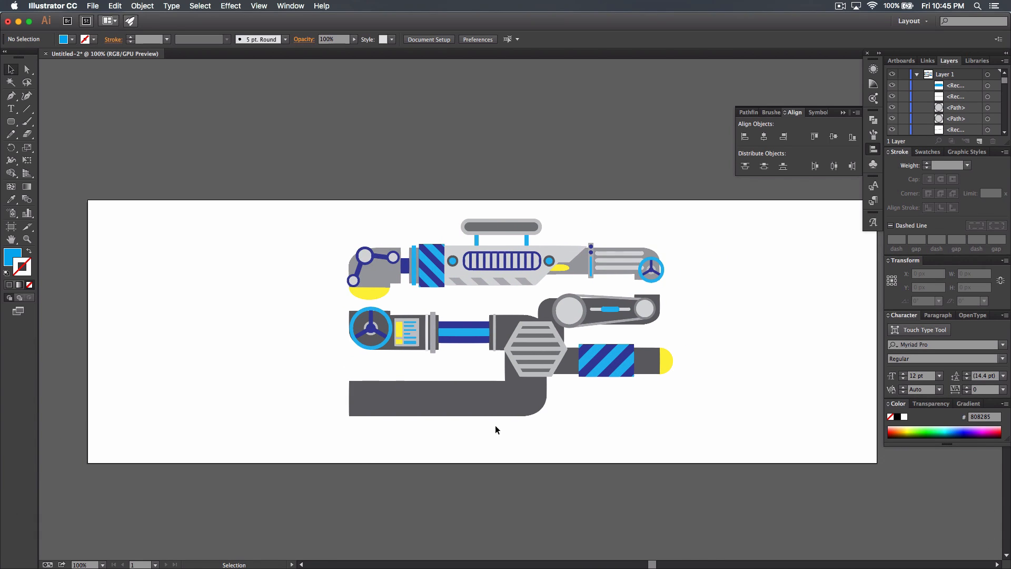
{"action": "key", "text": "super+equal"}
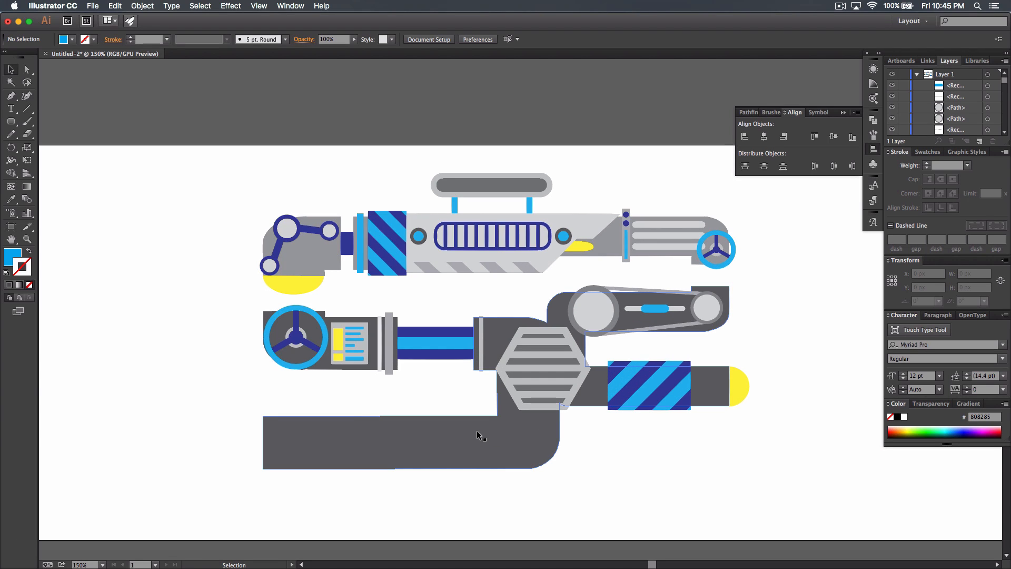
{"action": "left_click", "coordinate": [73, 39]}
{"action": "left_click", "coordinate": [67, 92]}
{"action": "key", "text": "Escape"}
{"action": "left_click", "coordinate": [10, 97]}
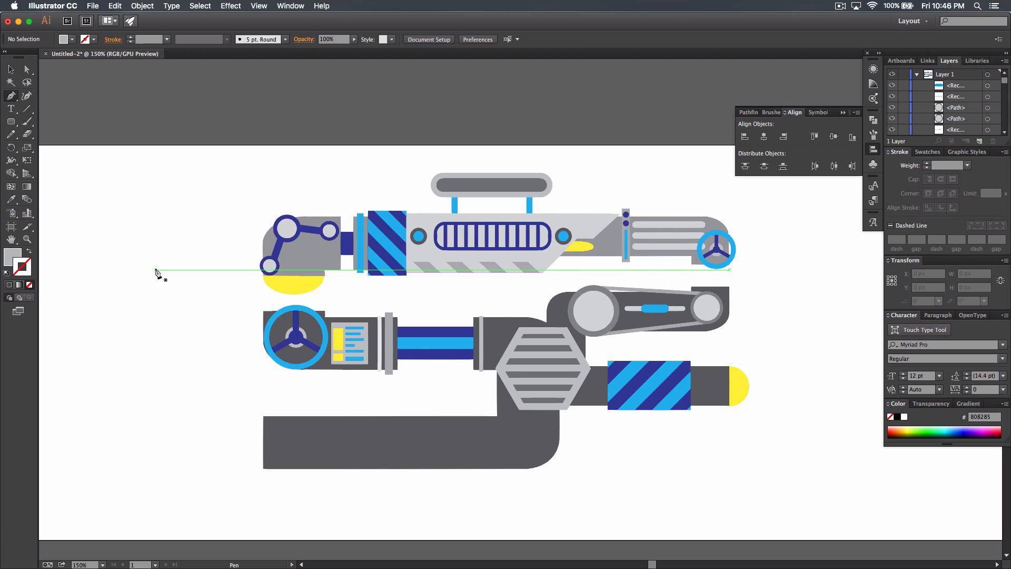
{"action": "left_click", "coordinate": [255, 416]}
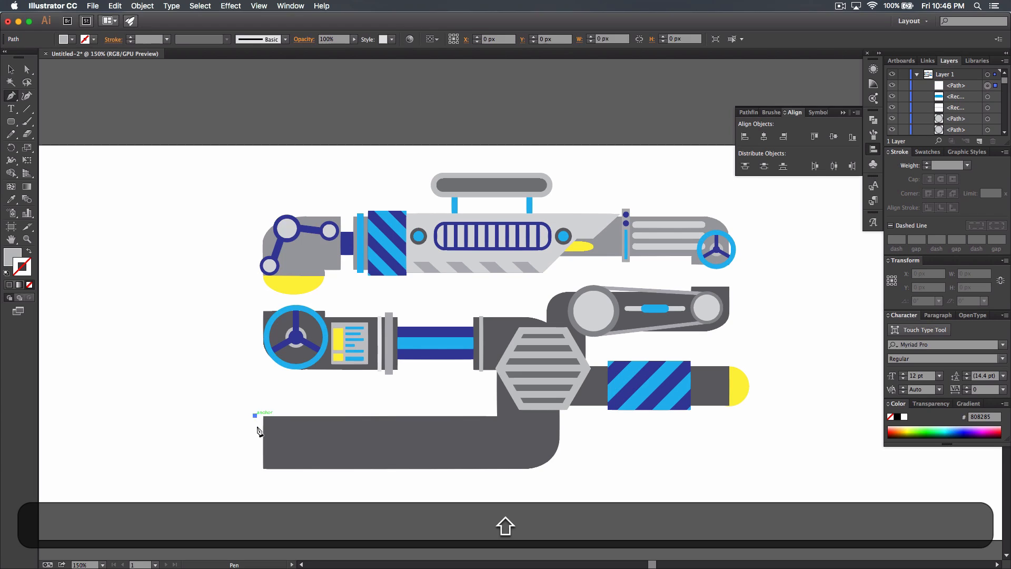
{"action": "left_click", "coordinate": [257, 472]}
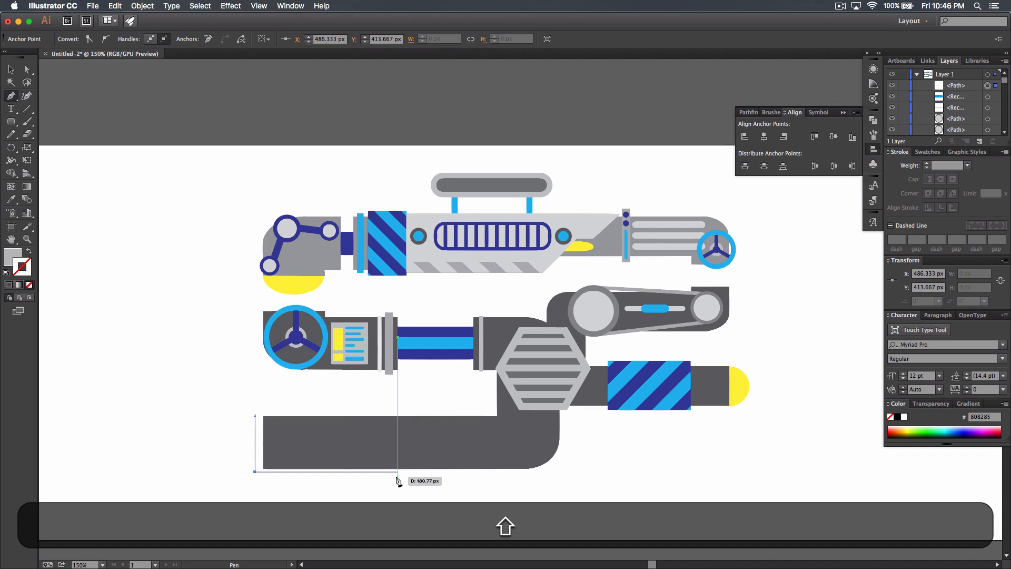
{"action": "left_click", "coordinate": [397, 478]}
{"action": "left_click", "coordinate": [398, 440]}
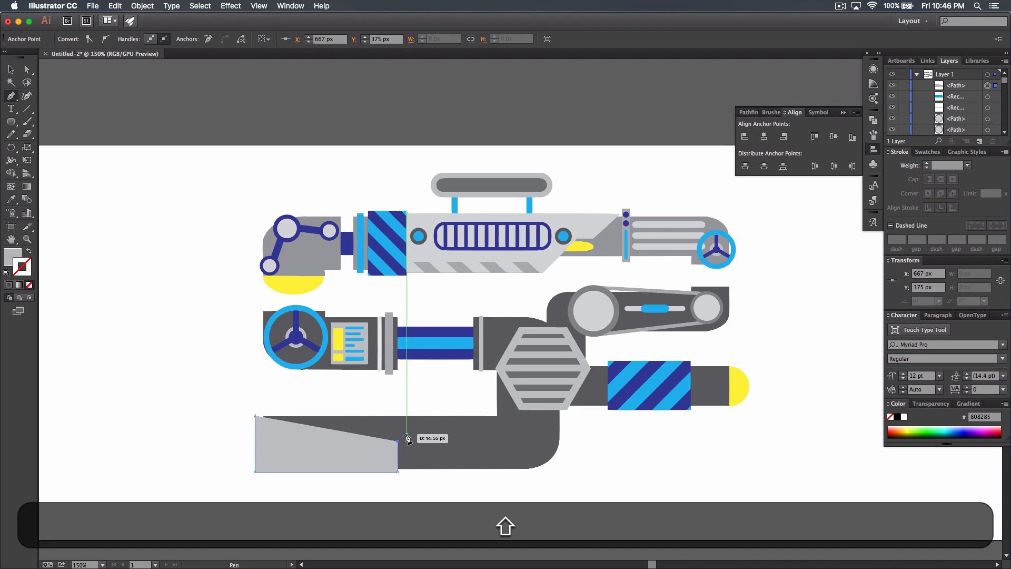
{"action": "left_click", "coordinate": [405, 433]}
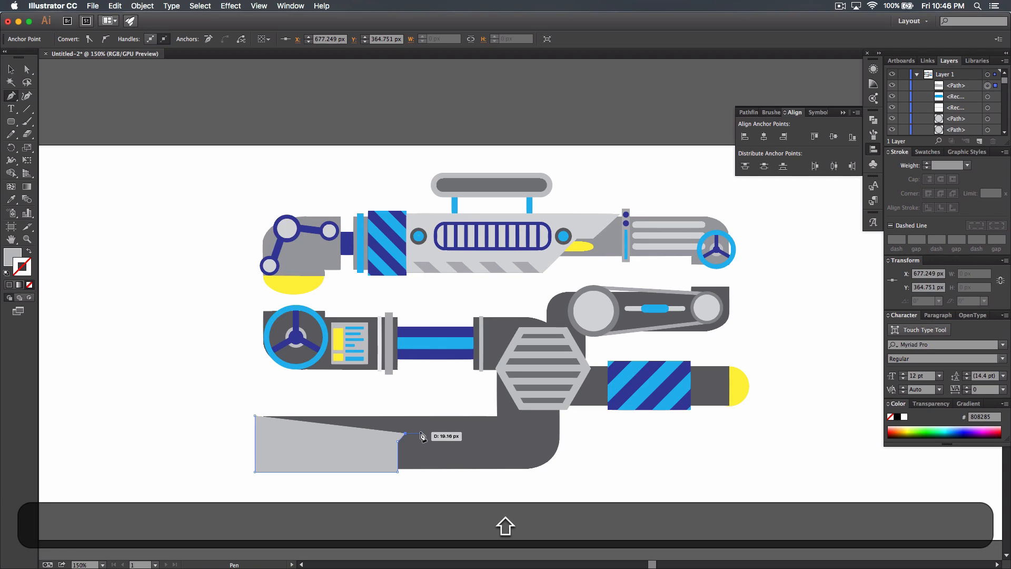
{"action": "left_click", "coordinate": [420, 433]}
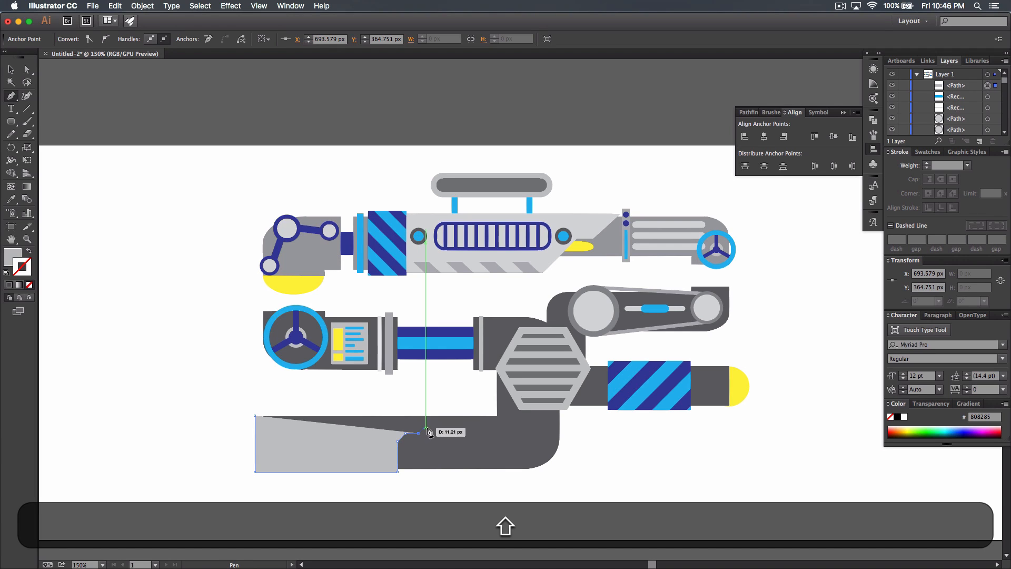
{"action": "left_click", "coordinate": [424, 426]}
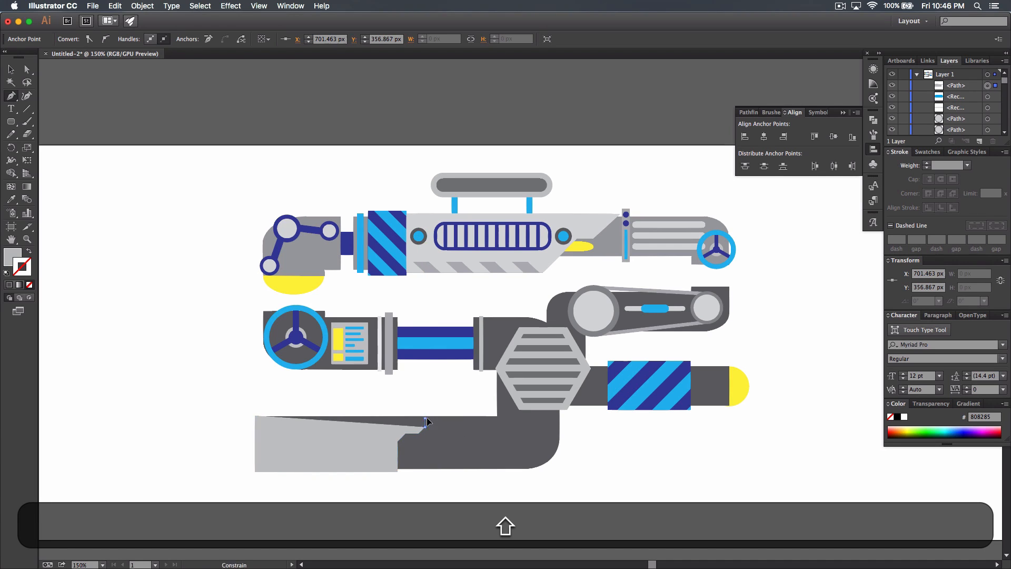
{"action": "left_click", "coordinate": [418, 410]}
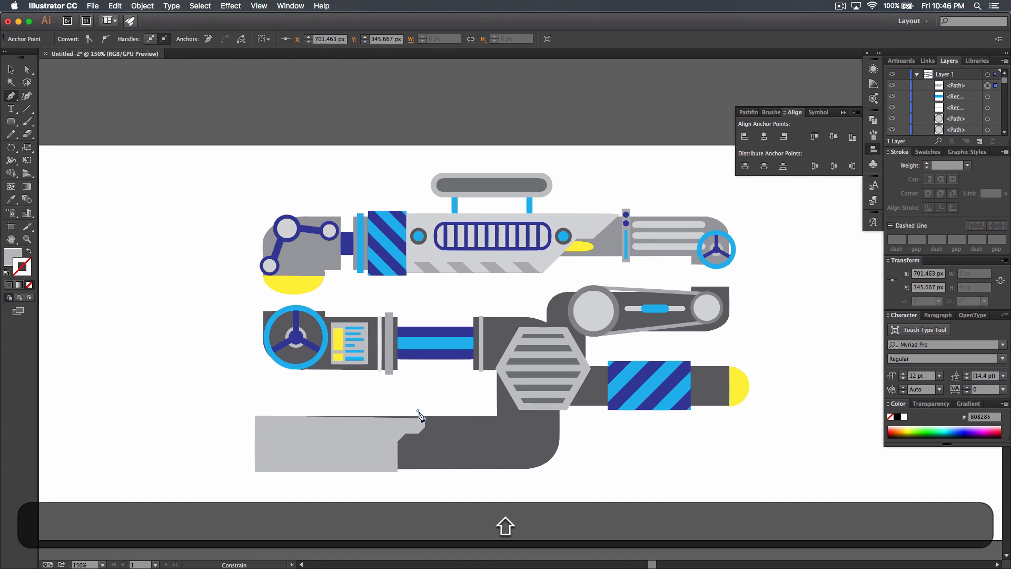
{"action": "left_click", "coordinate": [270, 411]}
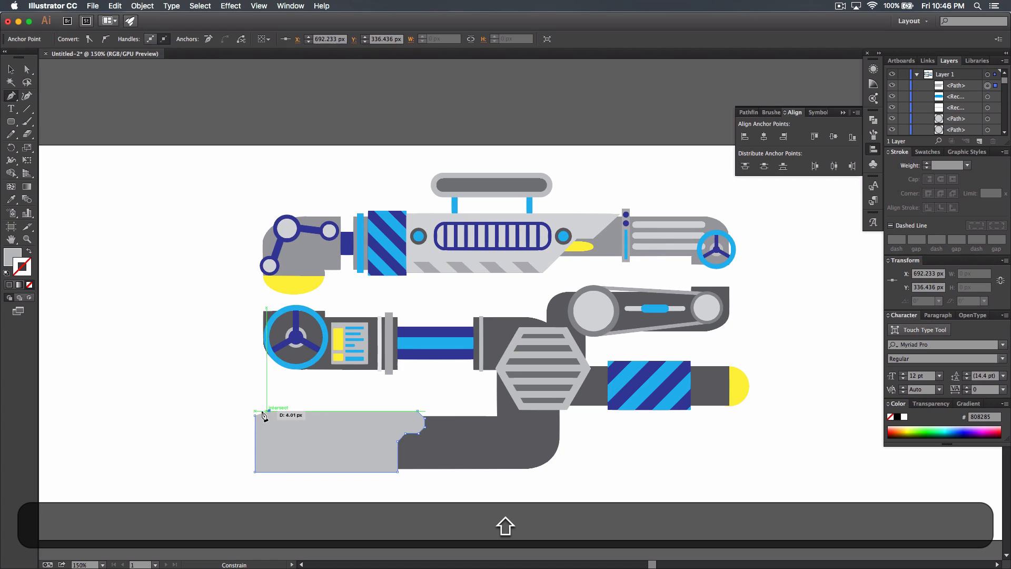
{"action": "left_click", "coordinate": [255, 416]}
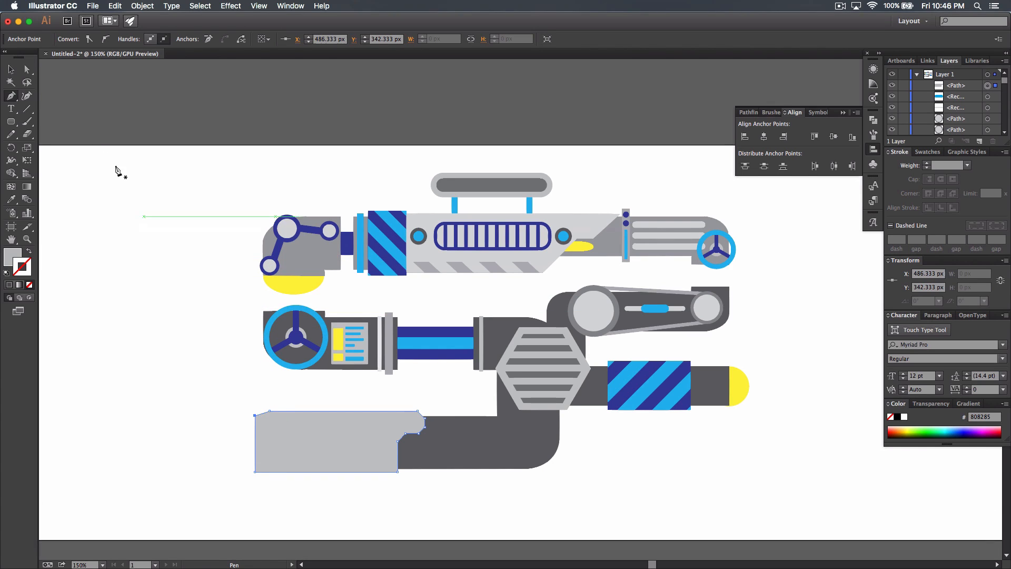
- Lower the casing's upper-left corner anchor and shift the adjacent top-edge anchor slightly left to make a steeper bevel
{"action": "left_click", "coordinate": [26, 70]}
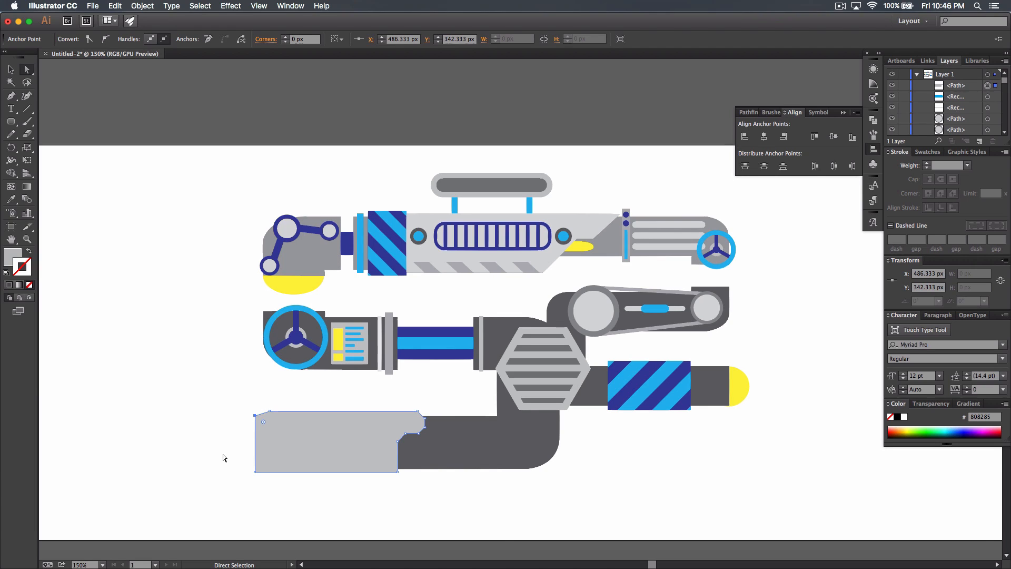
{"action": "key", "text": "Down"}
{"action": "left_click", "coordinate": [268, 410]}
{"action": "key", "text": "Left"}
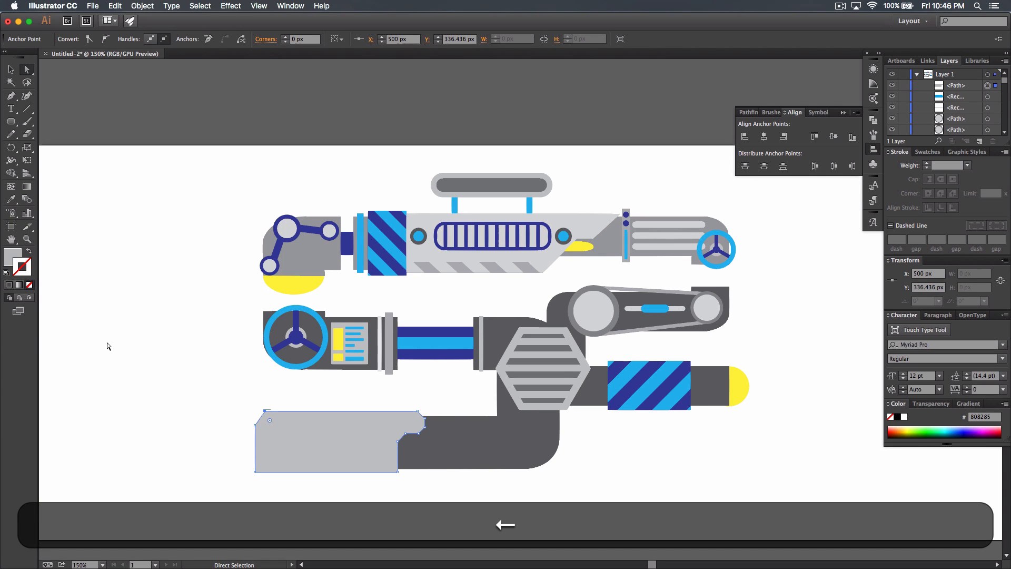
{"action": "left_click", "coordinate": [11, 69]}
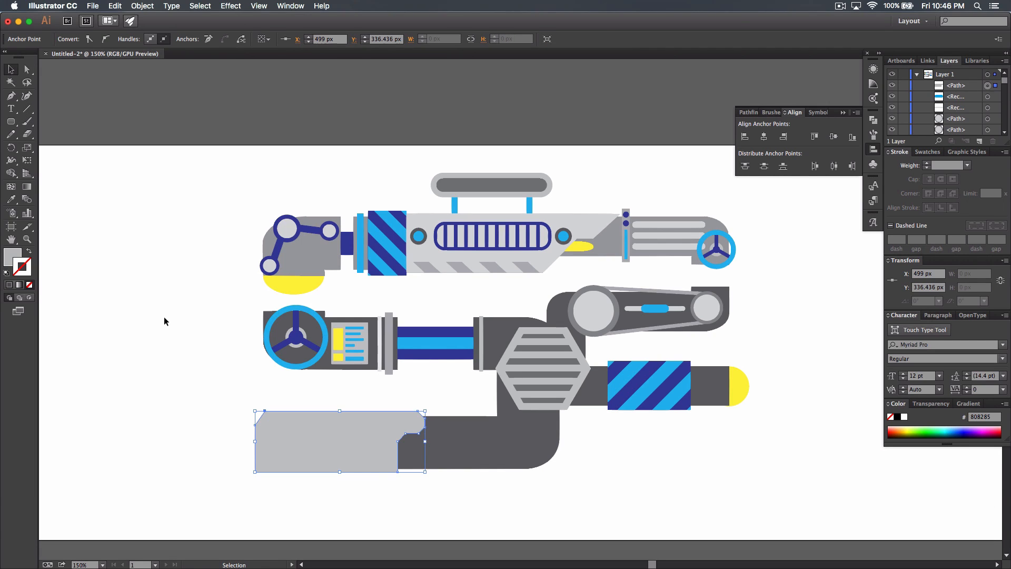
{"action": "left_click", "coordinate": [155, 358]}
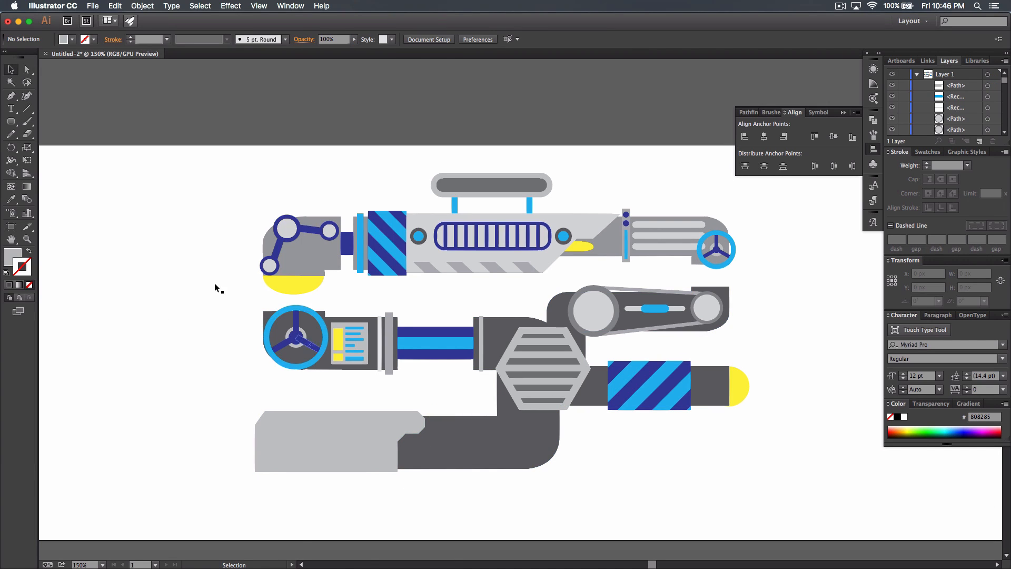
- Nudge the anchor at the right end of the grey casing's top edge slightly to the right
{"action": "left_click", "coordinate": [26, 74]}
{"action": "left_click", "coordinate": [418, 410]}
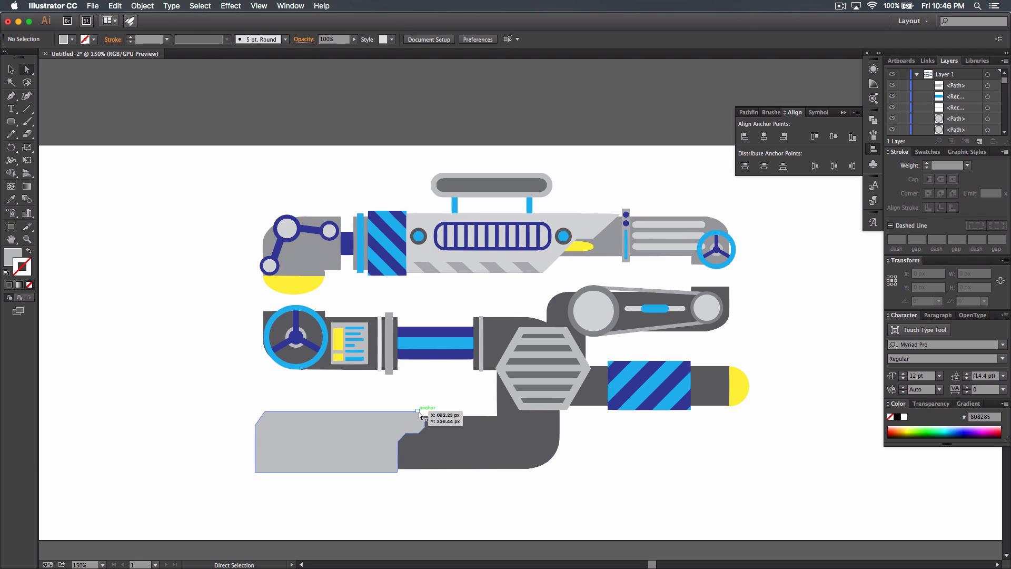
{"action": "key", "text": "Right"}
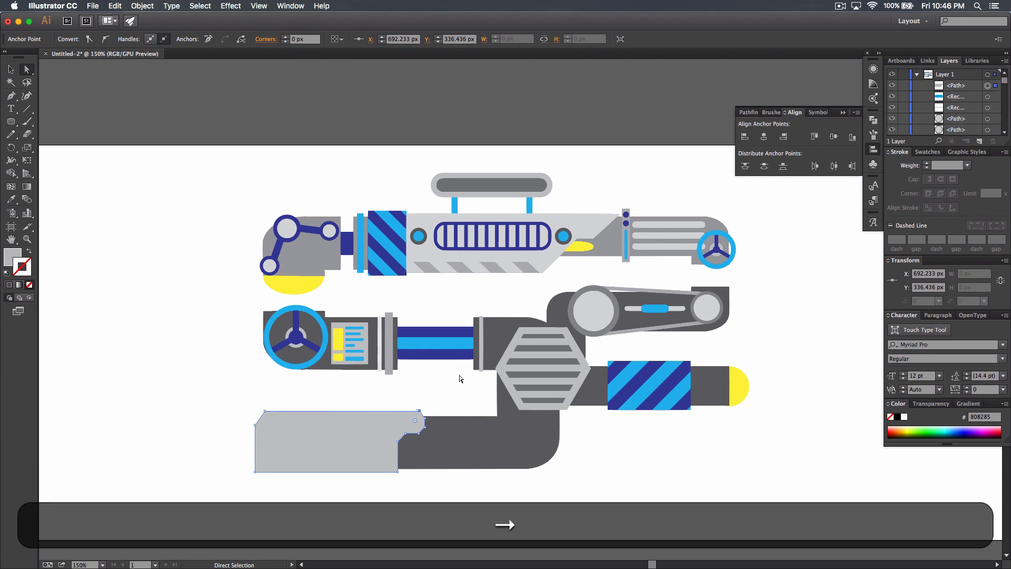
{"action": "key", "text": "Left"}
{"action": "left_click", "coordinate": [10, 69]}
{"action": "left_click", "coordinate": [299, 473]}
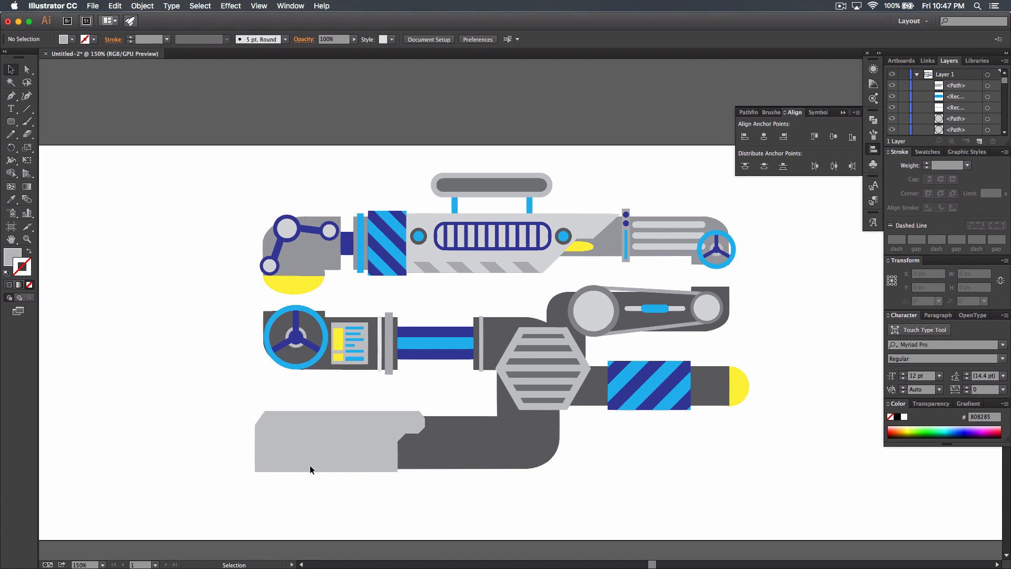
- Draw a light blue hexagon about 18.6 × 16.1 px without stroke on the casing's angled tip and nudge it up to centre it
{"action": "left_click_drag", "start_coordinate": [11, 121], "coordinate": [58, 160]}
{"action": "left_click", "coordinate": [73, 40]}
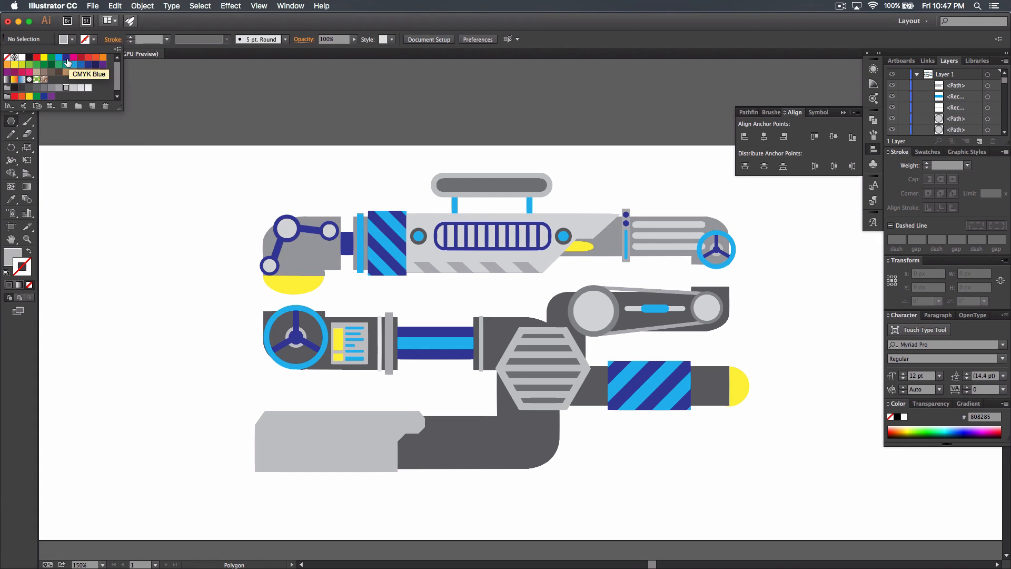
{"action": "left_click", "coordinate": [59, 57]}
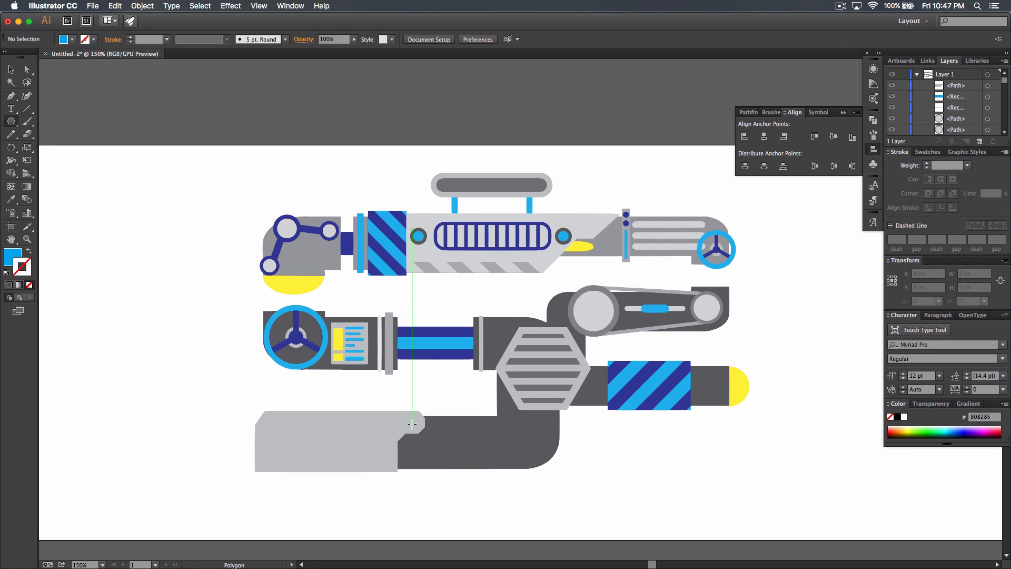
{"action": "left_click_drag", "start_coordinate": [412, 424], "coordinate": [417, 431]}
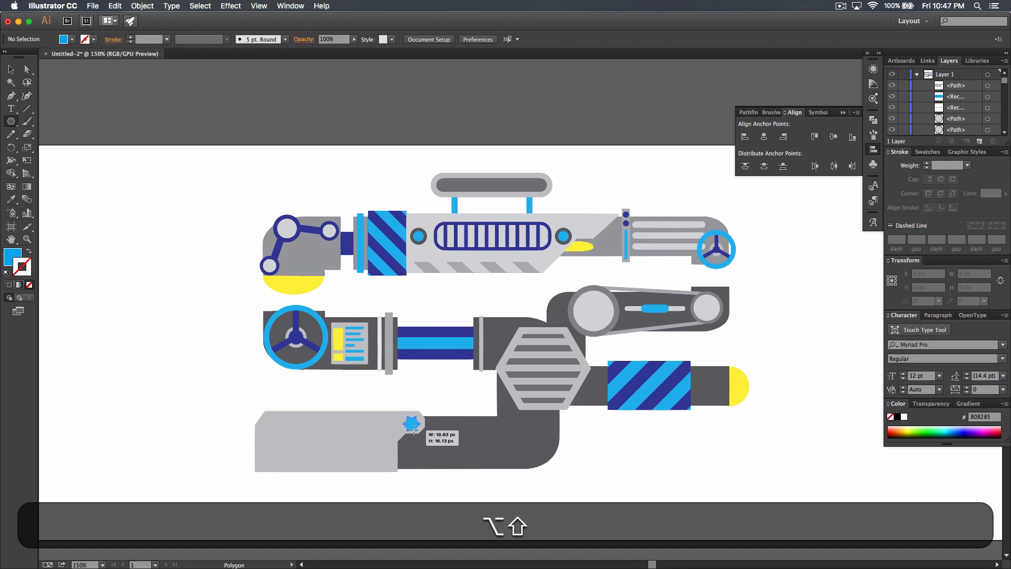
{"action": "left_click", "coordinate": [6, 70]}
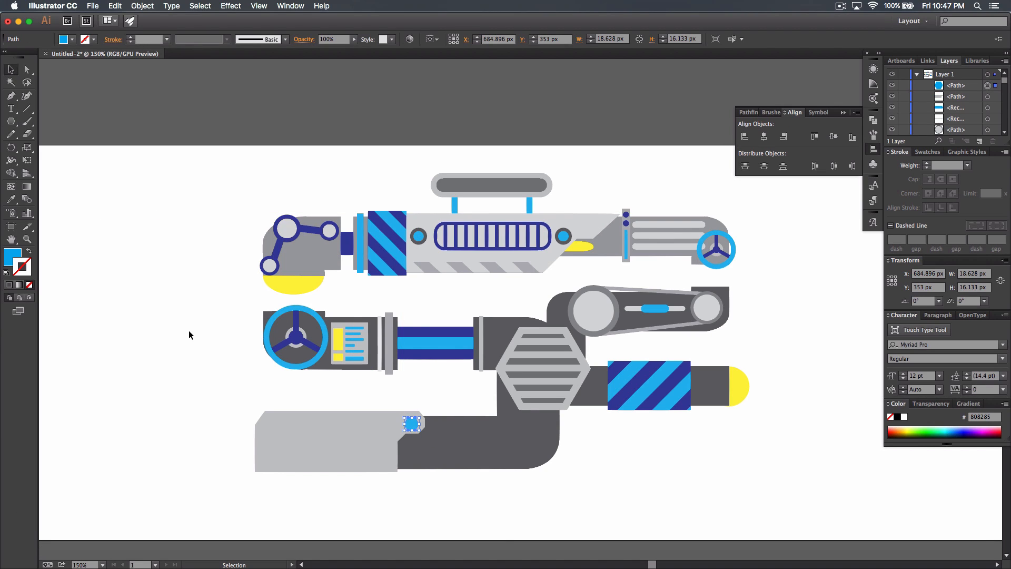
{"action": "key", "text": "Up"}
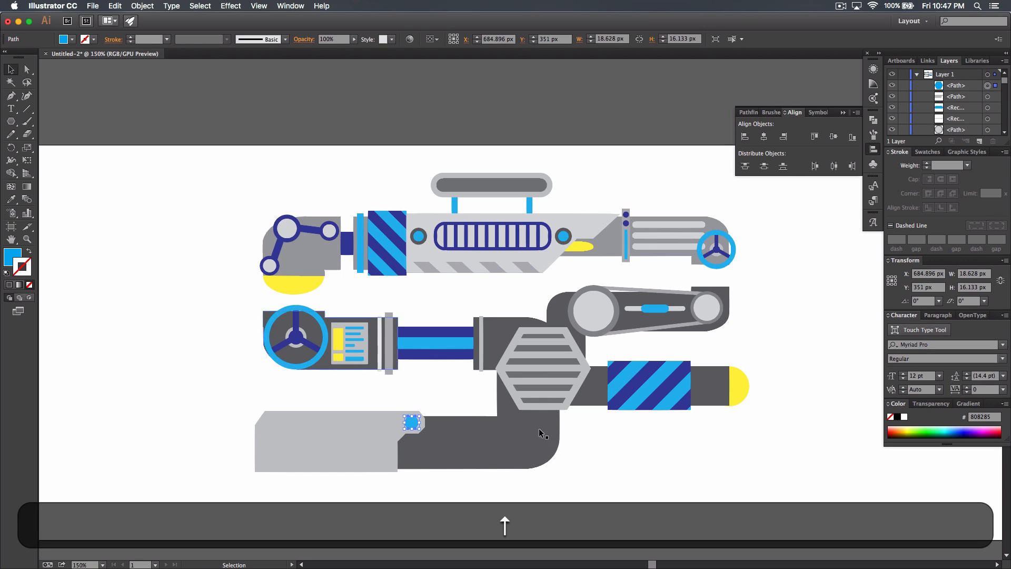
{"action": "left_click", "coordinate": [631, 482]}
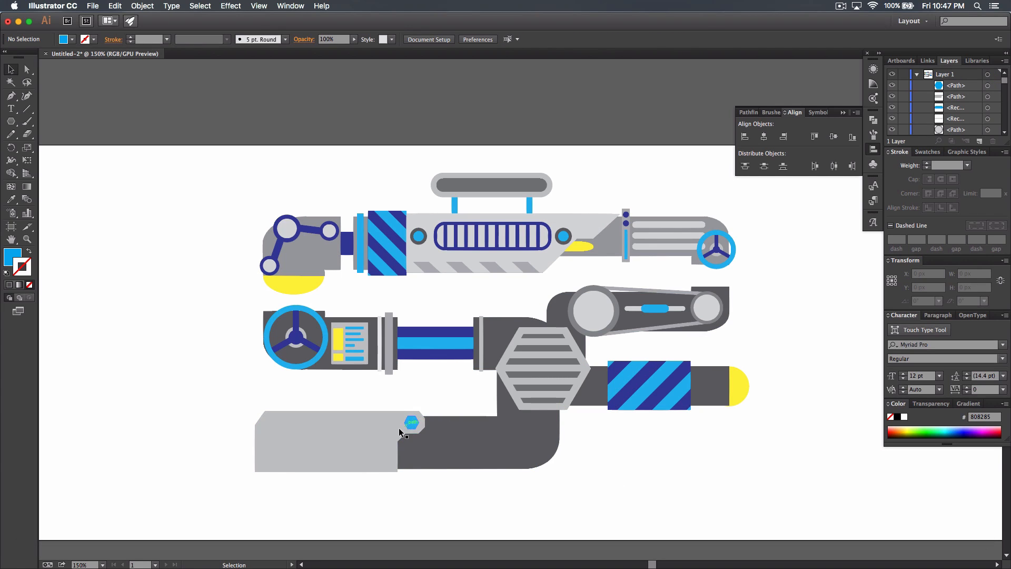
- Draw a medium grey rounded rectangle about 154 × 42 px inside the casing and nudge it up slightly
{"action": "left_click", "coordinate": [11, 121]}
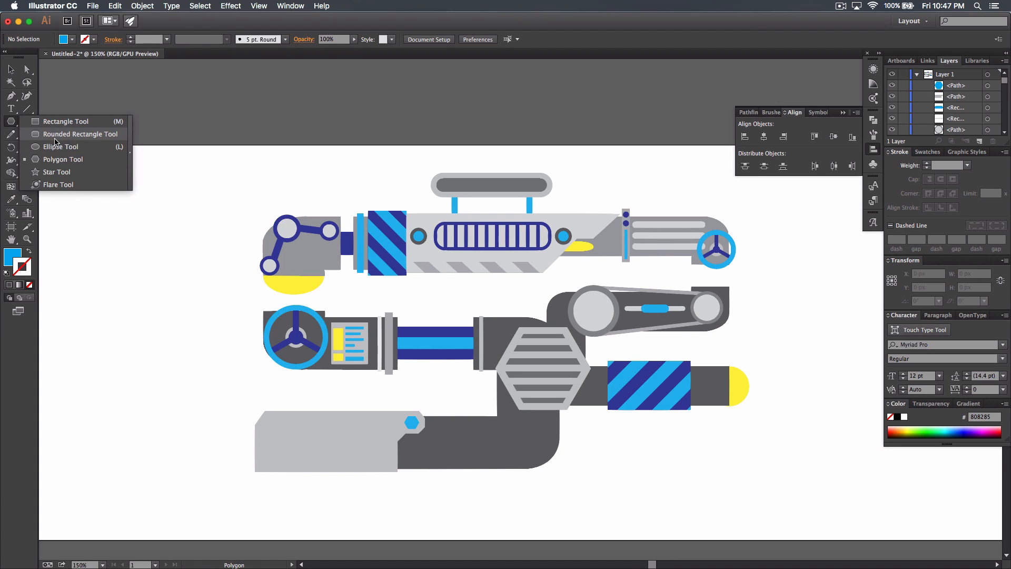
{"action": "left_click", "coordinate": [79, 135]}
{"action": "left_click", "coordinate": [80, 40]}
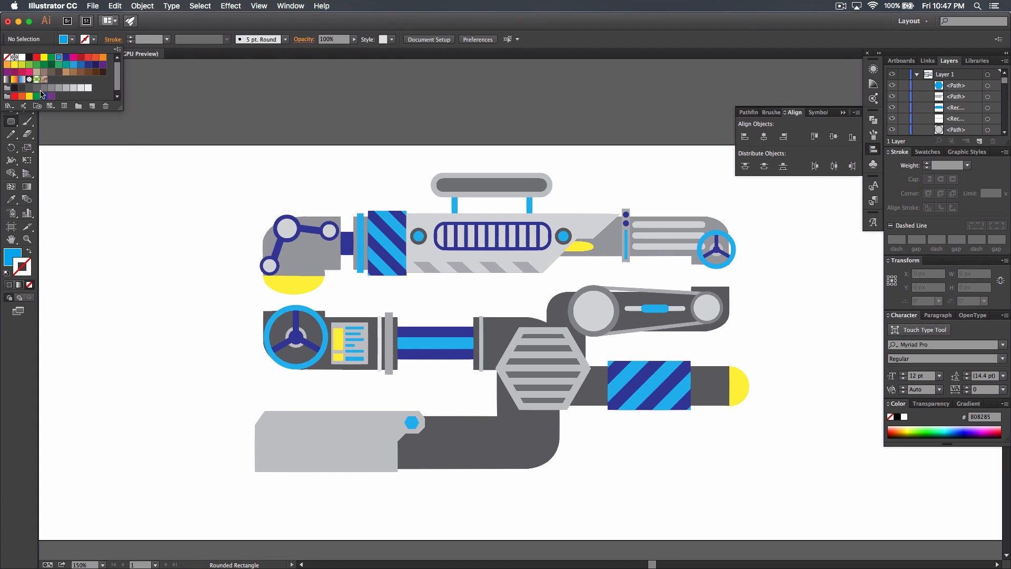
{"action": "left_click", "coordinate": [47, 89]}
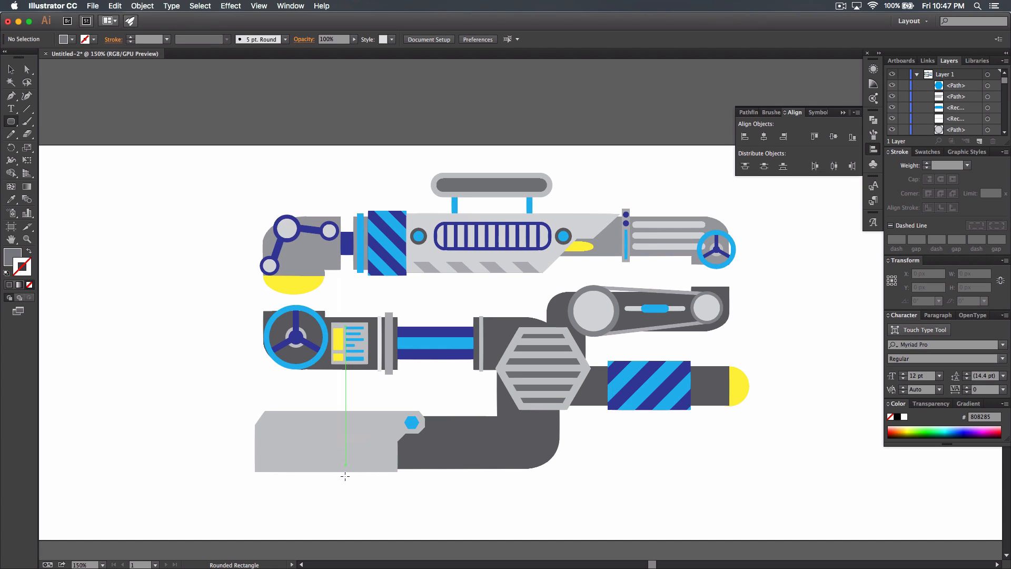
{"action": "left_click_drag", "start_coordinate": [267, 423], "coordinate": [389, 456]}
{"action": "key", "text": "v"}
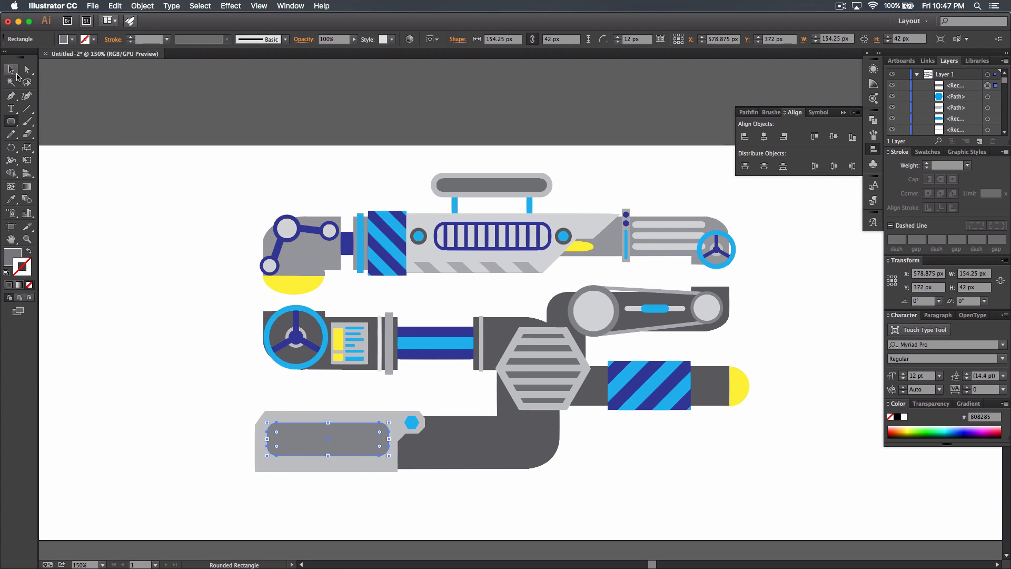
{"action": "key", "text": "Up"}
{"action": "key", "text": "Up"}
{"action": "key", "text": "Up"}
{"action": "key", "text": "Up"}
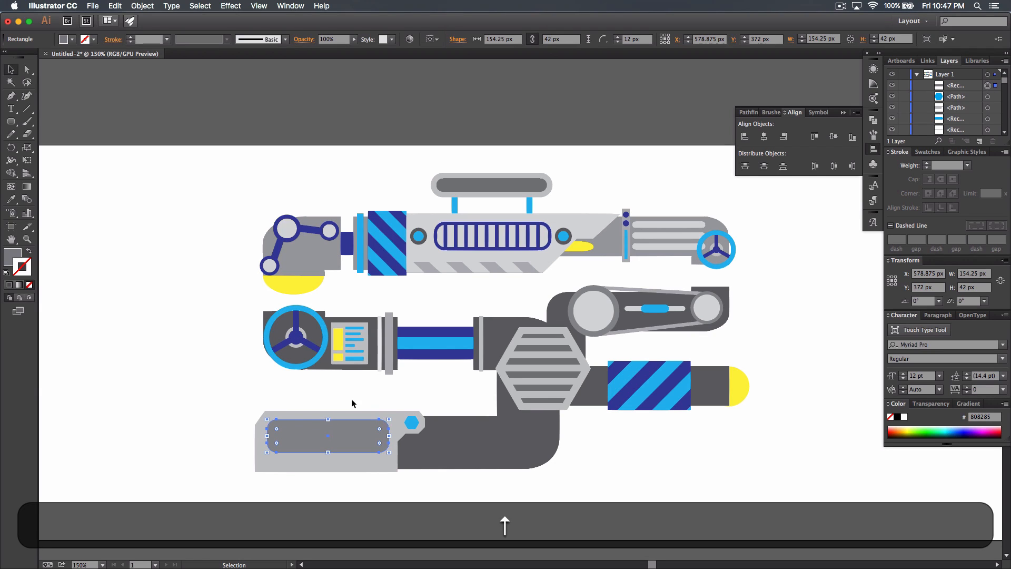
{"action": "left_click", "coordinate": [383, 490]}
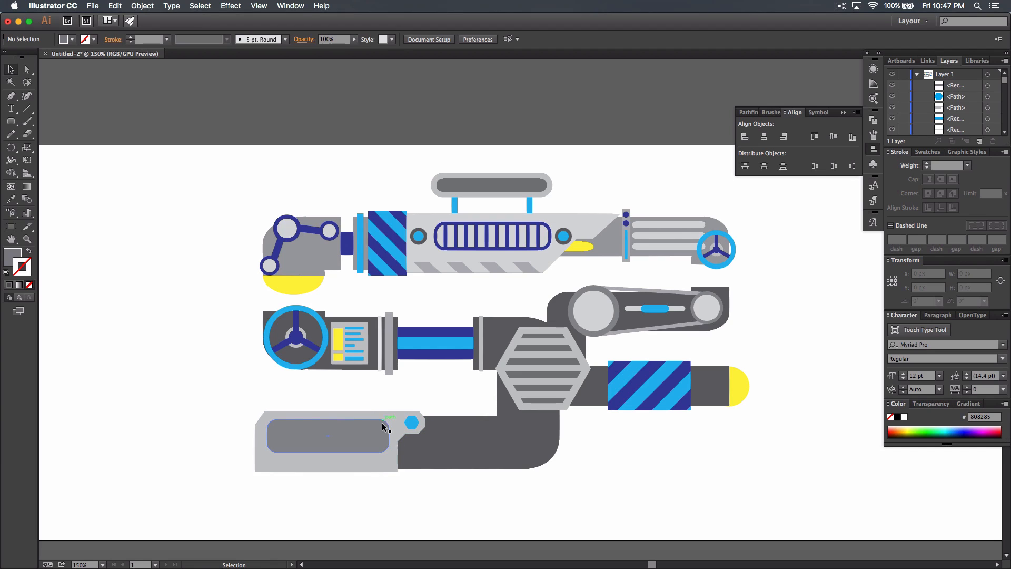
- Draw a narrow upright bar about 8.75 × 30 px in the casing's light grey fill, rising from the rounded rectangle's bottom edge near its left end
{"action": "left_click", "coordinate": [265, 449]}
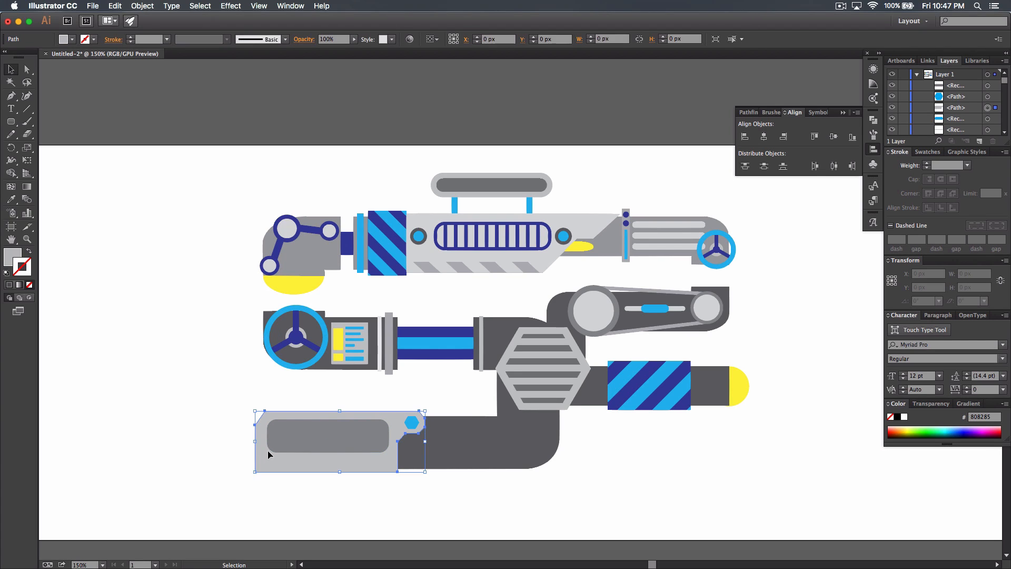
{"action": "left_click", "coordinate": [67, 42]}
{"action": "left_click", "coordinate": [132, 272]}
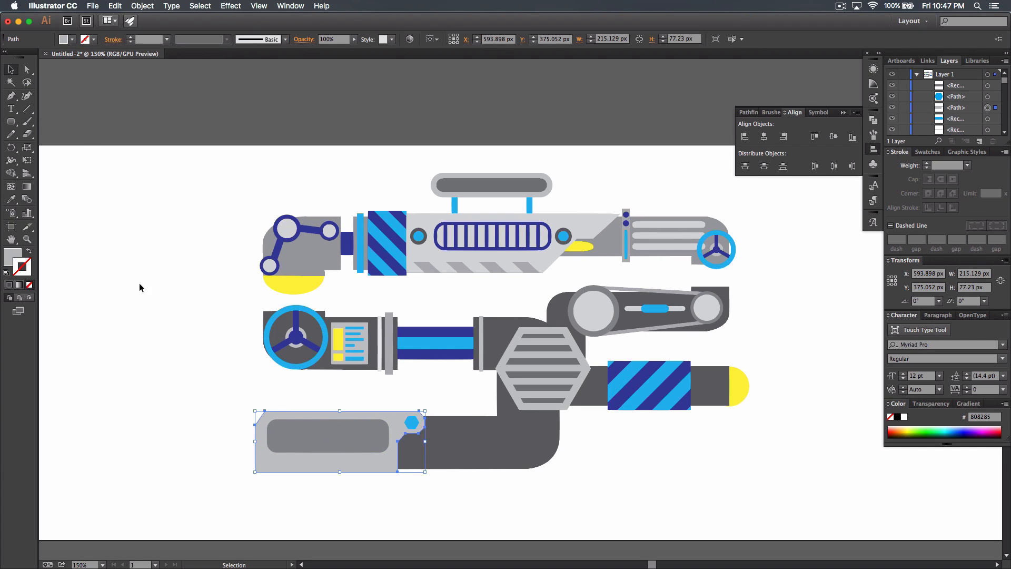
{"action": "left_click", "coordinate": [132, 271]}
{"action": "left_click_drag", "start_coordinate": [11, 121], "coordinate": [46, 125]}
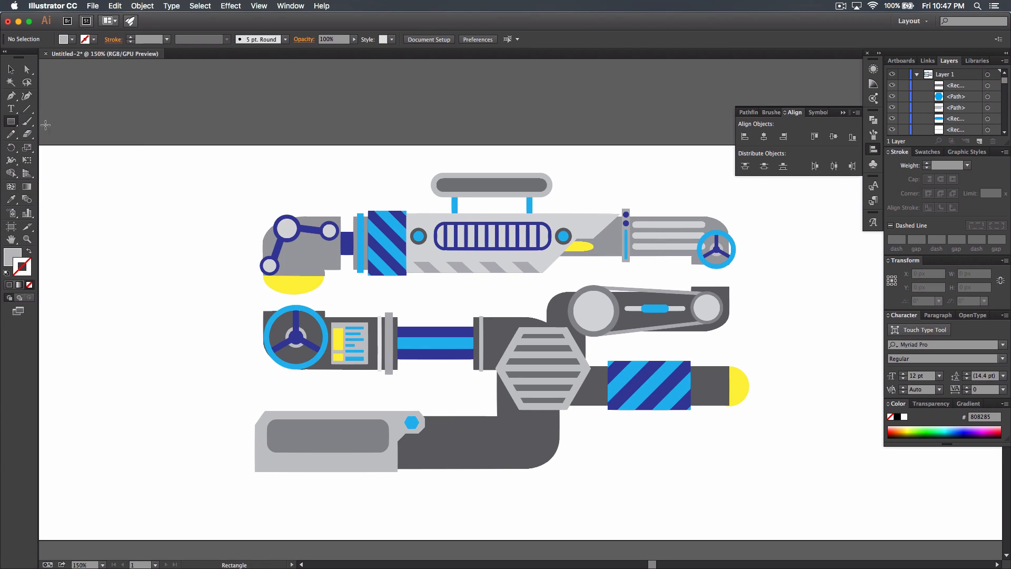
{"action": "left_click", "coordinate": [73, 41]}
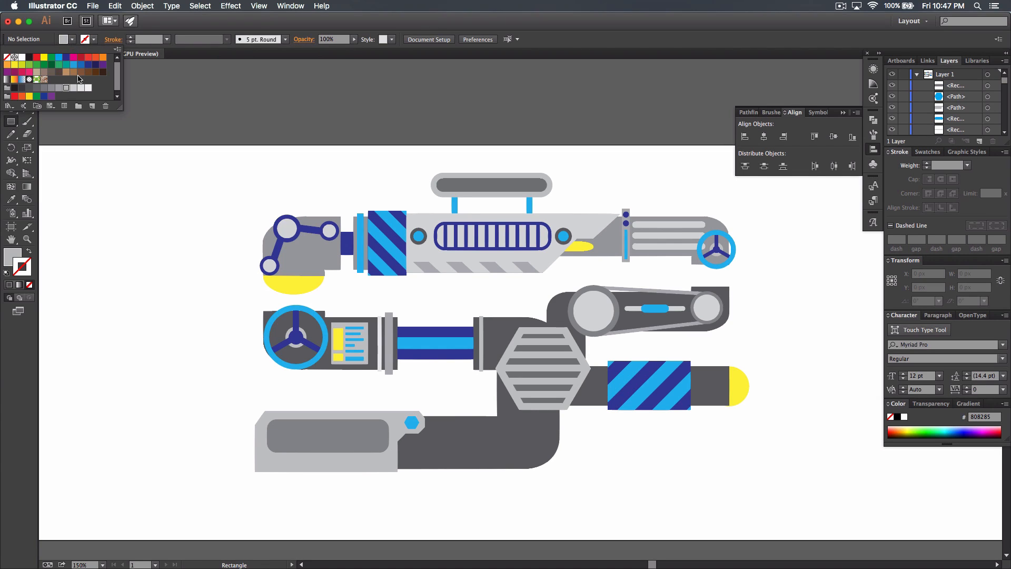
{"action": "left_click", "coordinate": [188, 25]}
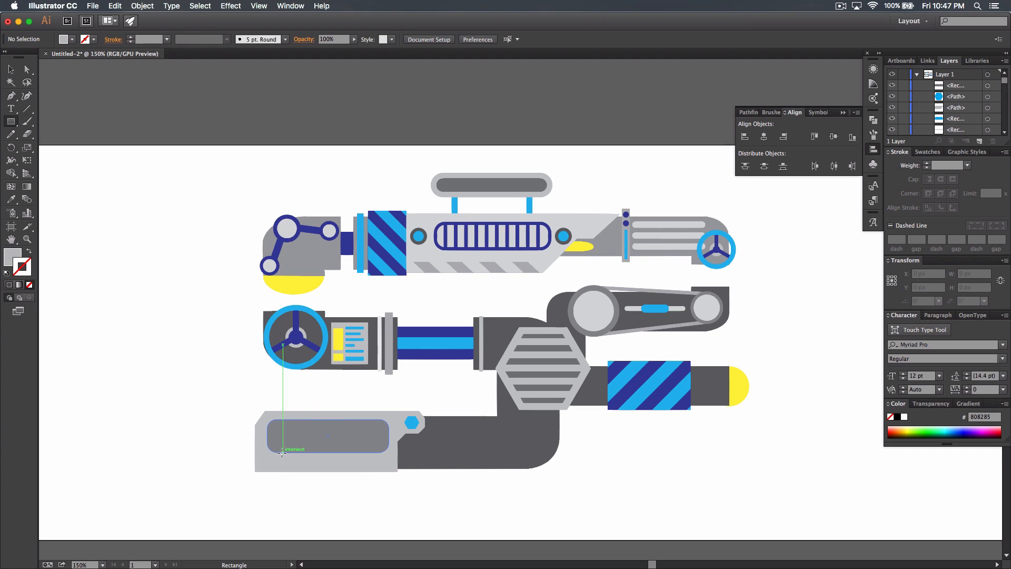
{"action": "left_click_drag", "start_coordinate": [282, 452], "coordinate": [291, 429]}
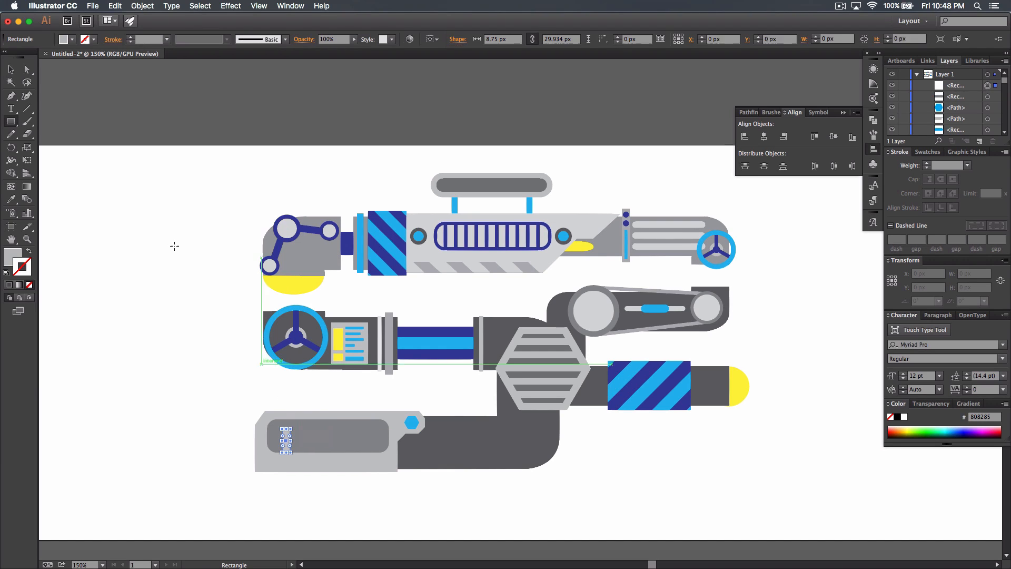
- Shift the narrow bar left and slightly down so its foot overlaps the bottom edge of the rounded rectangle
{"action": "key", "text": "super"}
{"action": "key", "text": "super+equal"}
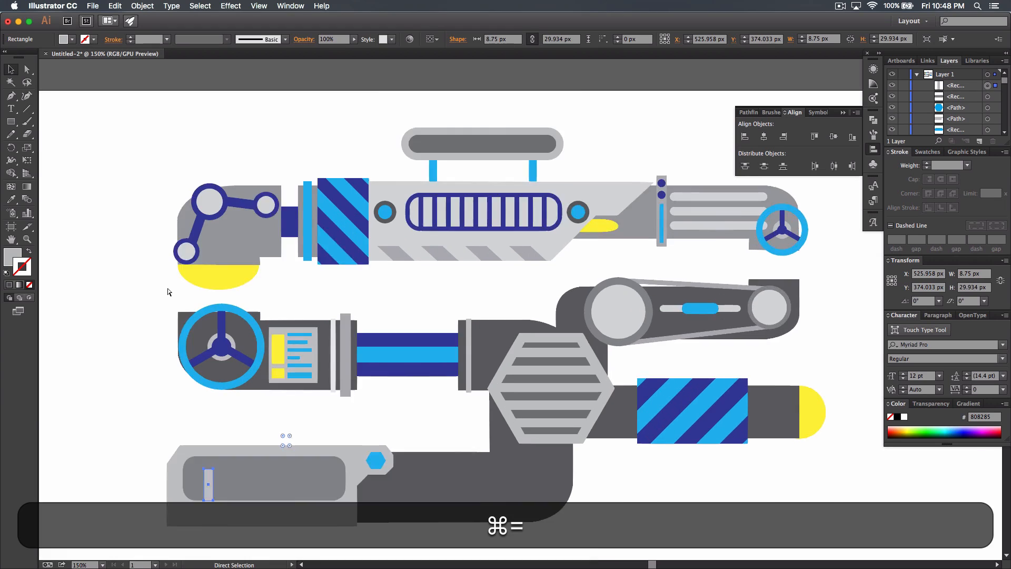
{"action": "key", "text": "super+equal"}
{"action": "key", "text": "space"}
{"action": "left_click_drag", "start_coordinate": [185, 289], "coordinate": [456, 101]}
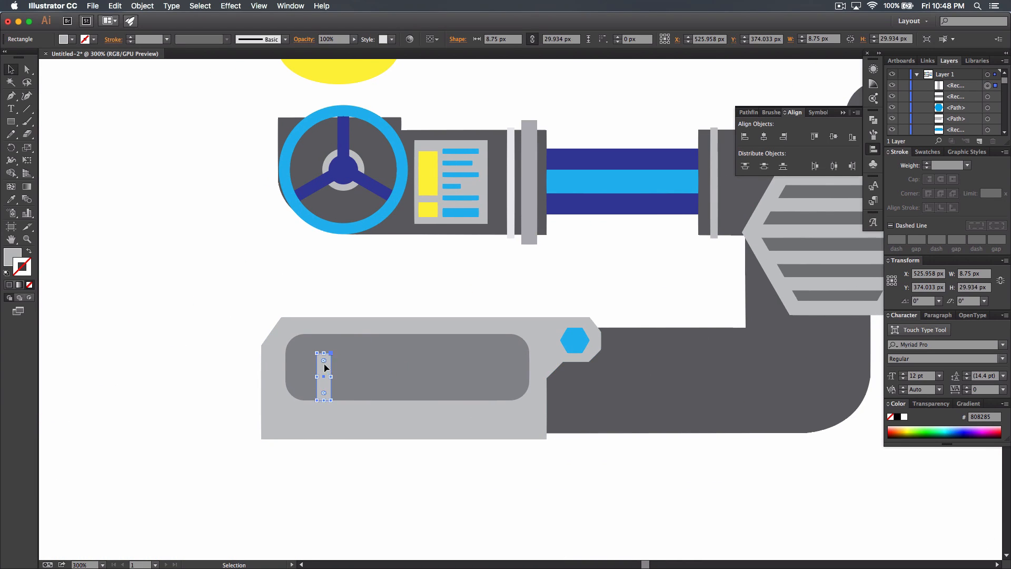
{"action": "key", "text": "Left"}
{"action": "key", "text": "Left"}
{"action": "key", "text": "Left"}
{"action": "key", "text": "Left"}
{"action": "key", "text": "Left"}
{"action": "key", "text": "Left"}
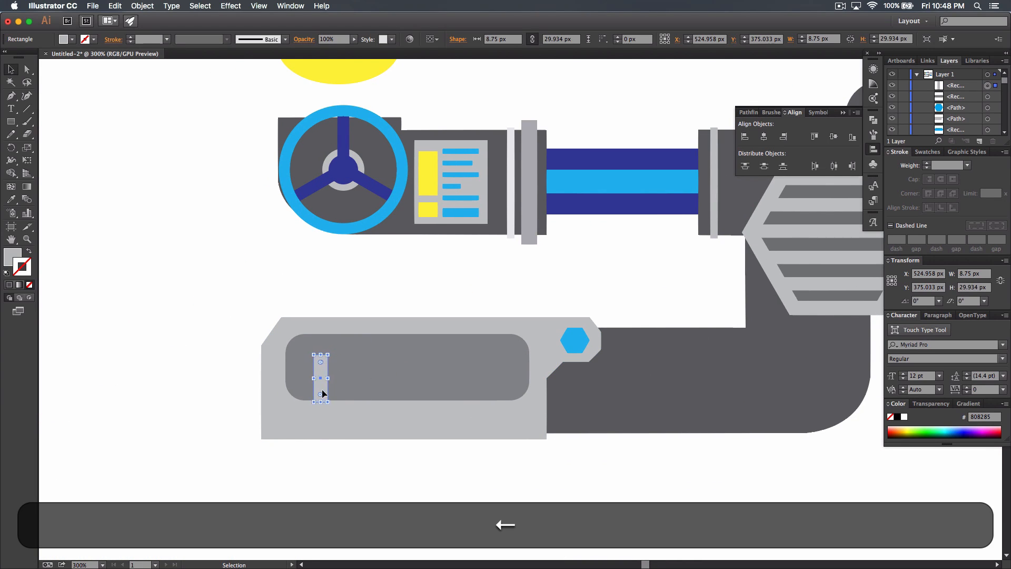
- Duplicate the narrow bar horizontally to the right end of the rounded rectangle and nudge the copy further right
{"action": "key", "text": "alt"}
{"action": "left_click_drag", "start_coordinate": [312, 390], "coordinate": [495, 392]}
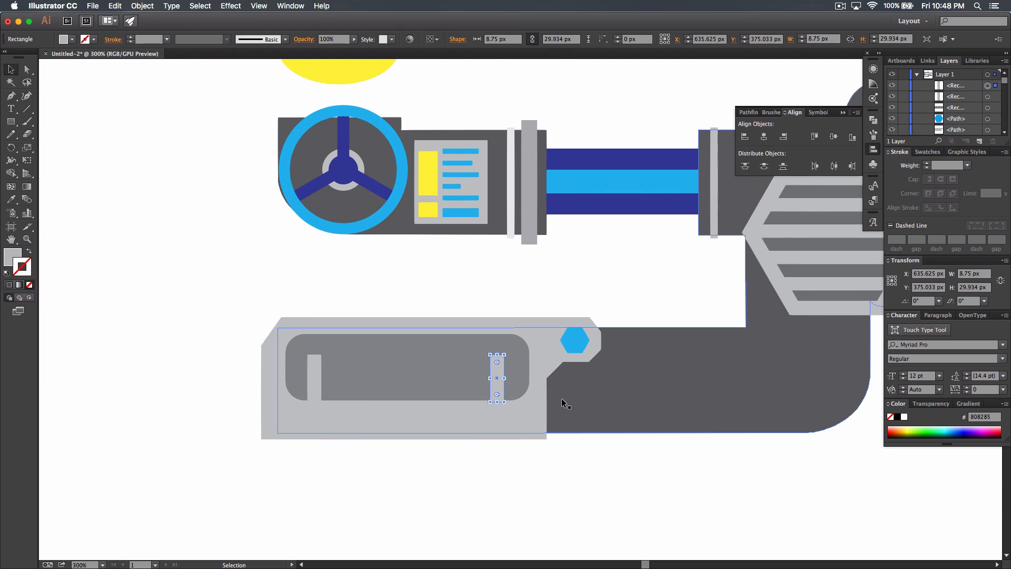
{"action": "key", "text": "Right"}
{"action": "key", "text": "Right"}
{"action": "key", "text": "Right"}
- Add four more copies of the narrow bar between the two end bars, keeping them at the same height
{"action": "key", "text": "alt"}
{"action": "left_click_drag", "start_coordinate": [502, 384], "coordinate": [422, 388]}
{"action": "left_click", "coordinate": [417, 386], "text": "shift"}
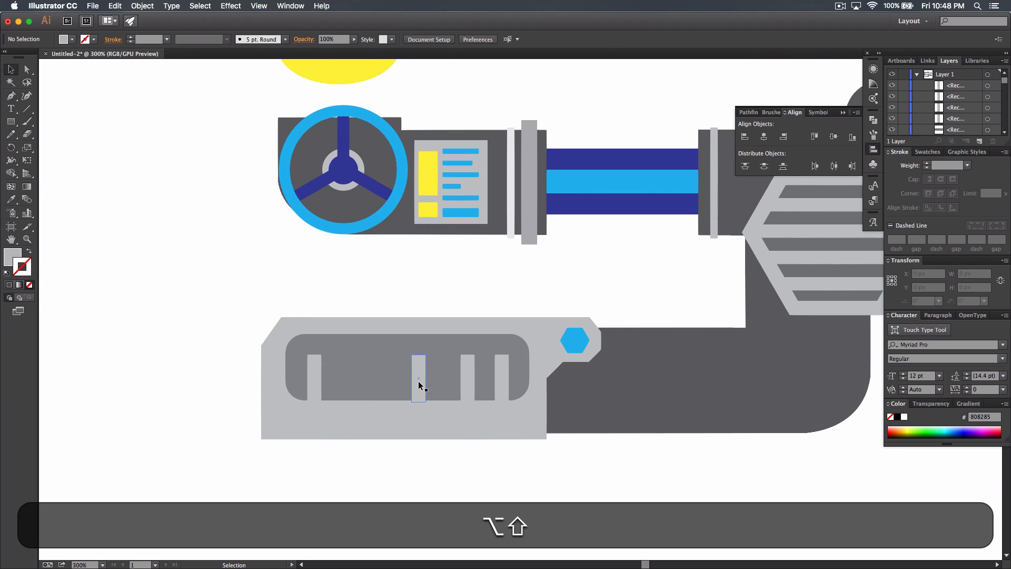
{"action": "left_click_drag", "start_coordinate": [419, 385], "coordinate": [354, 387]}
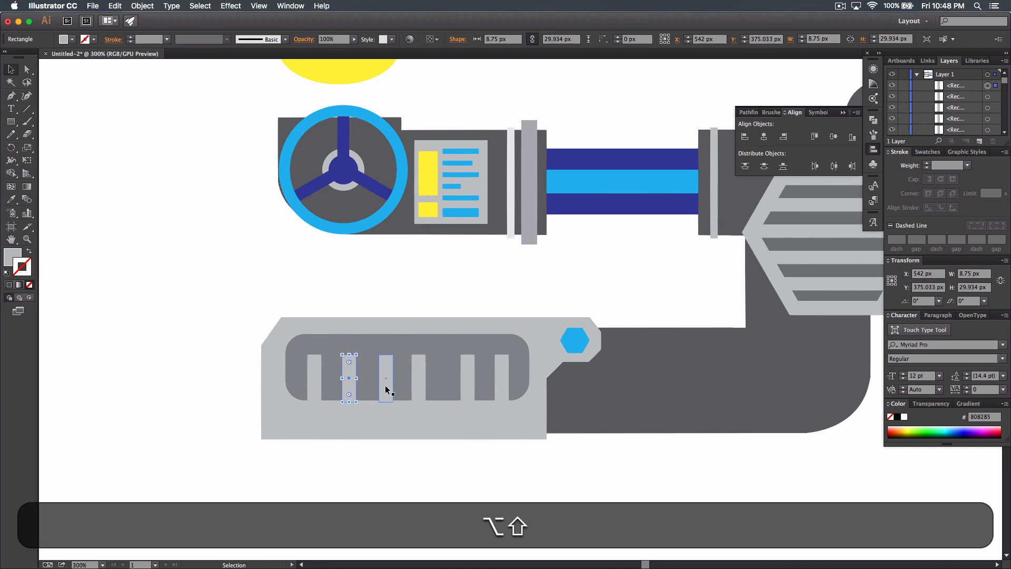
- Distribute all six narrow bars evenly by their horizontal centres across the rounded rectangle
{"action": "left_click", "coordinate": [419, 380]}
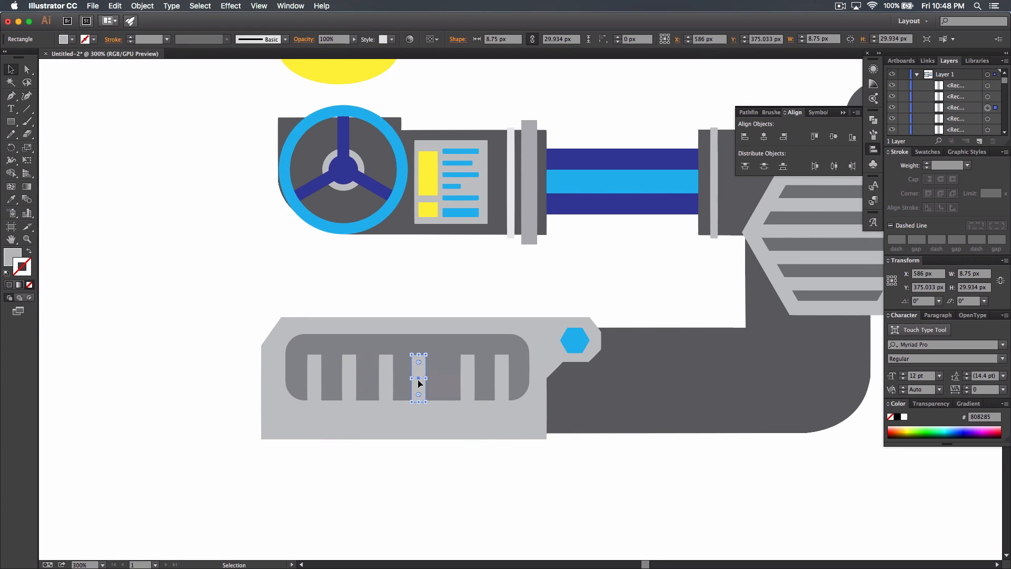
{"action": "left_click", "coordinate": [501, 378]}
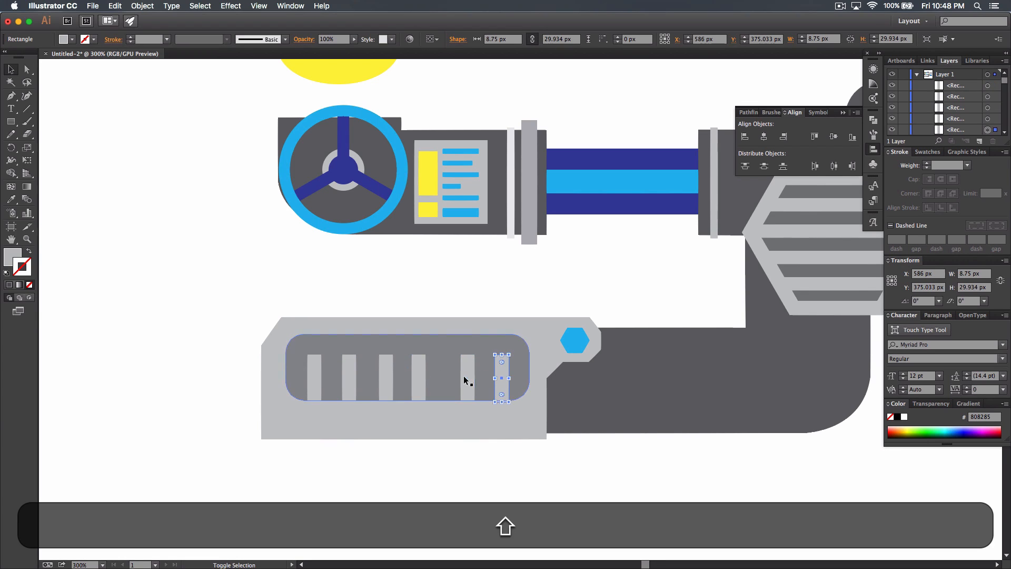
{"action": "left_click", "coordinate": [468, 380], "text": "shift"}
{"action": "left_click", "coordinate": [419, 377], "text": "shift"}
{"action": "left_click", "coordinate": [386, 374], "text": "shift"}
{"action": "left_click", "coordinate": [349, 372], "text": "shift"}
{"action": "left_click", "coordinate": [316, 374], "text": "shift"}
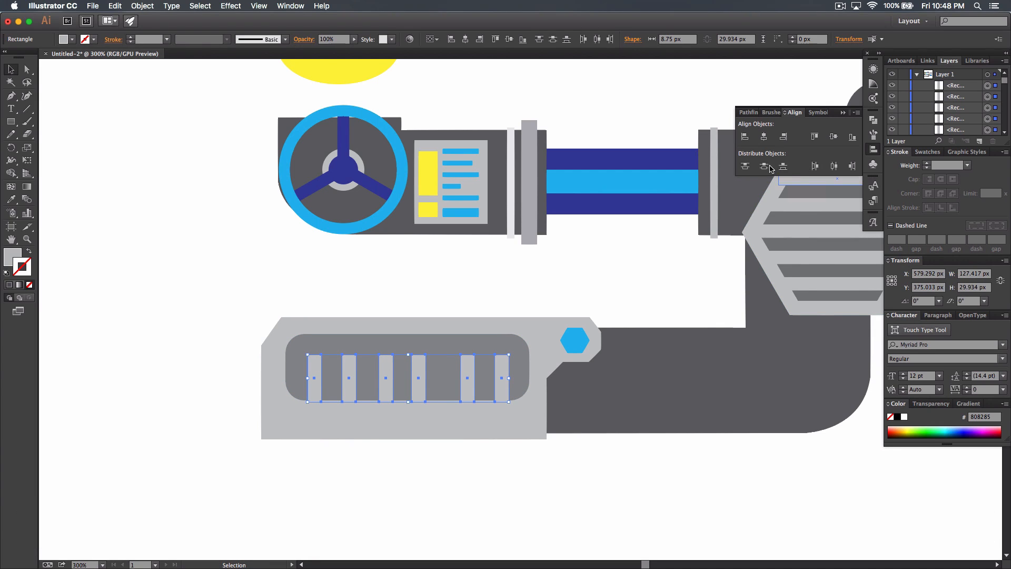
{"action": "left_click", "coordinate": [835, 169]}
{"action": "left_click", "coordinate": [611, 467]}
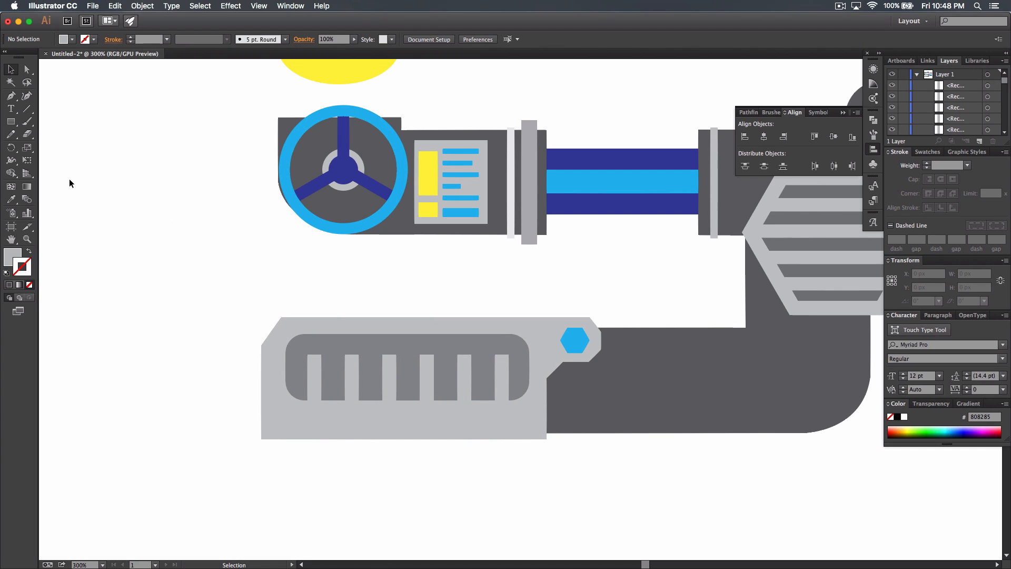
- Draw a dark grey circle about 11.3 px in diameter without stroke, centred over the upper part of the leftmost bar
{"action": "left_click", "coordinate": [10, 123]}
{"action": "left_click", "coordinate": [10, 124]}
{"action": "left_click", "coordinate": [59, 147]}
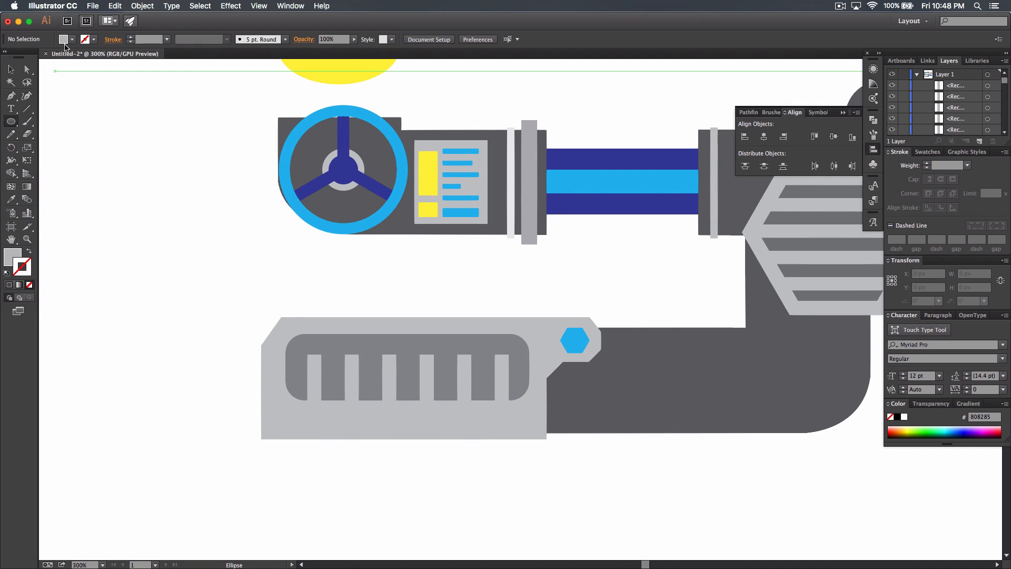
{"action": "left_click", "coordinate": [71, 39]}
{"action": "left_click", "coordinate": [22, 88]}
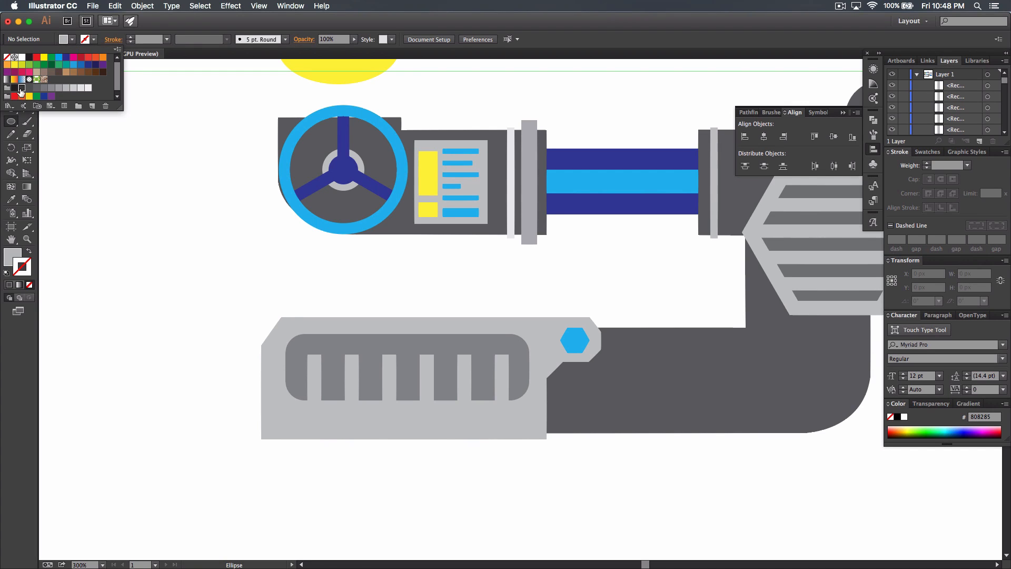
{"action": "left_click", "coordinate": [177, 24]}
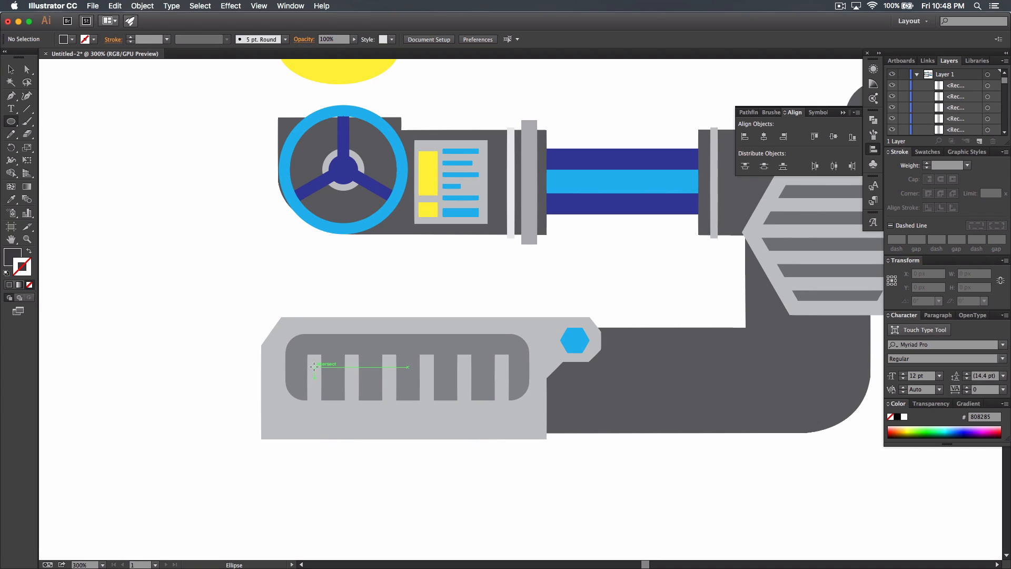
{"action": "left_click_drag", "start_coordinate": [314, 365], "coordinate": [314, 371]}
{"action": "left_click_drag", "start_coordinate": [317, 374], "coordinate": [318, 375]}
{"action": "left_click", "coordinate": [9, 69]}
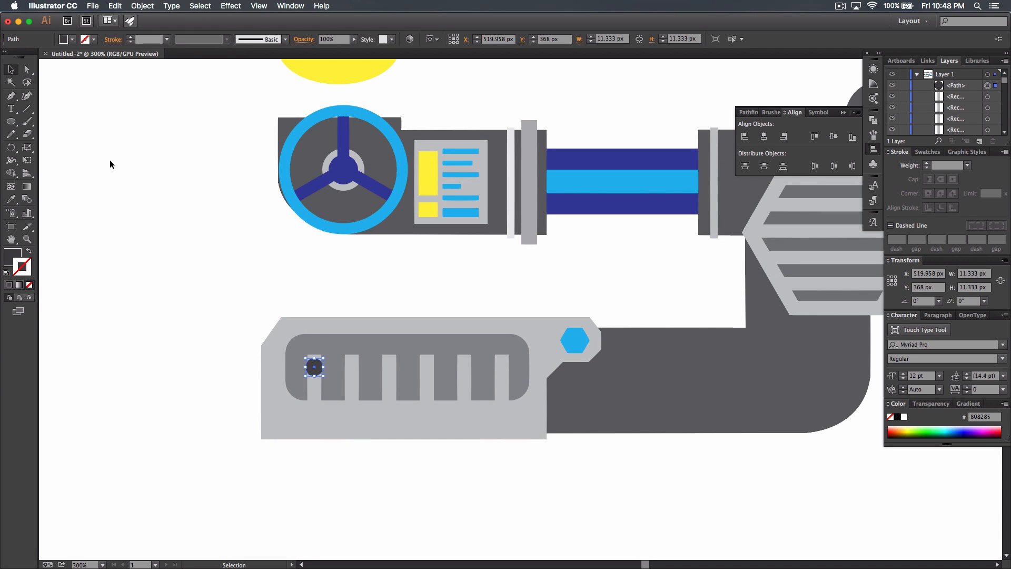
- Place copies of the dark grey circle on the other five narrow bars at varied heights
{"action": "left_click_drag", "start_coordinate": [314, 370], "coordinate": [424, 386]}
{"action": "left_click_drag", "start_coordinate": [426, 379], "coordinate": [464, 375]}
{"action": "left_click_drag", "start_coordinate": [464, 370], "coordinate": [504, 379]}
{"action": "left_click", "coordinate": [545, 471]}
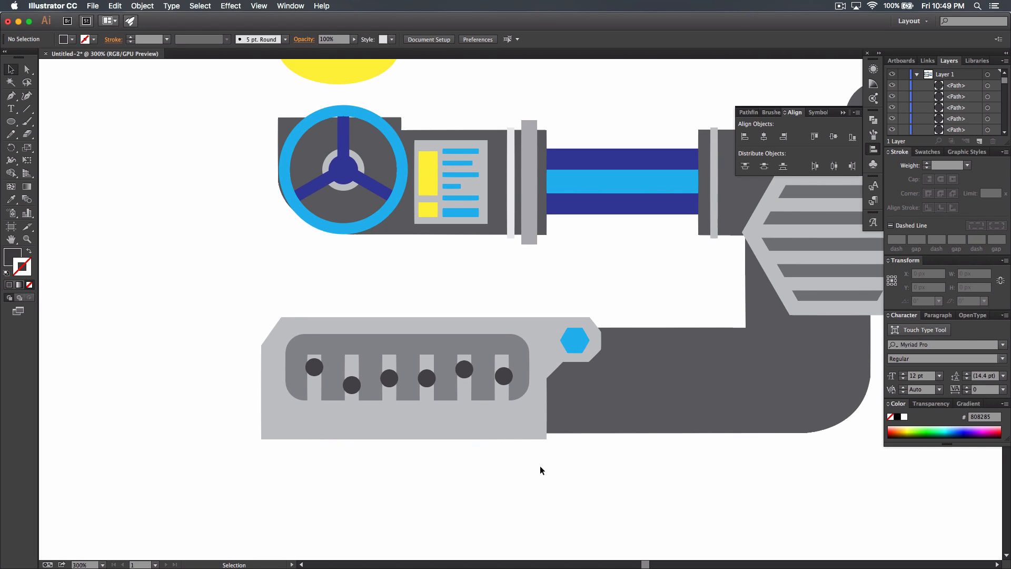
- Set up the Rounded Rectangle tool with no fill and a 4 pt mid-grey #939598 stroke
{"action": "key", "text": "super+minus"}
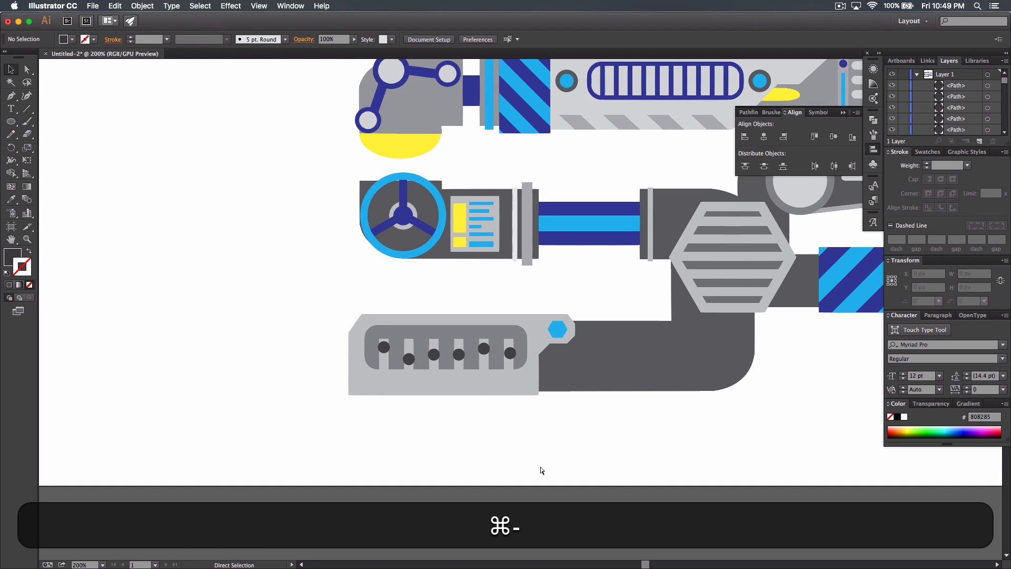
{"action": "left_click_drag", "start_coordinate": [555, 437], "coordinate": [402, 459]}
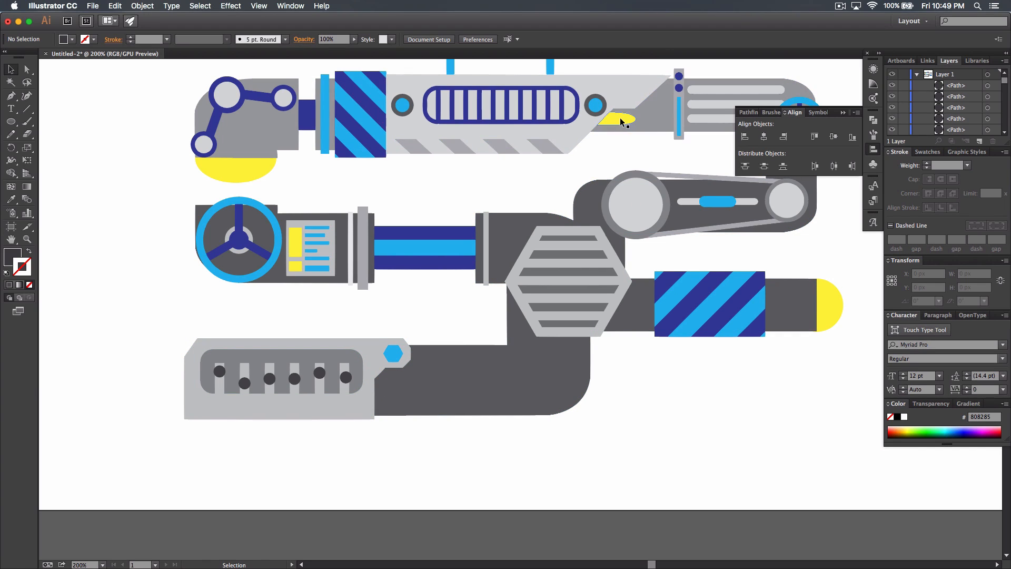
{"action": "key", "text": "space"}
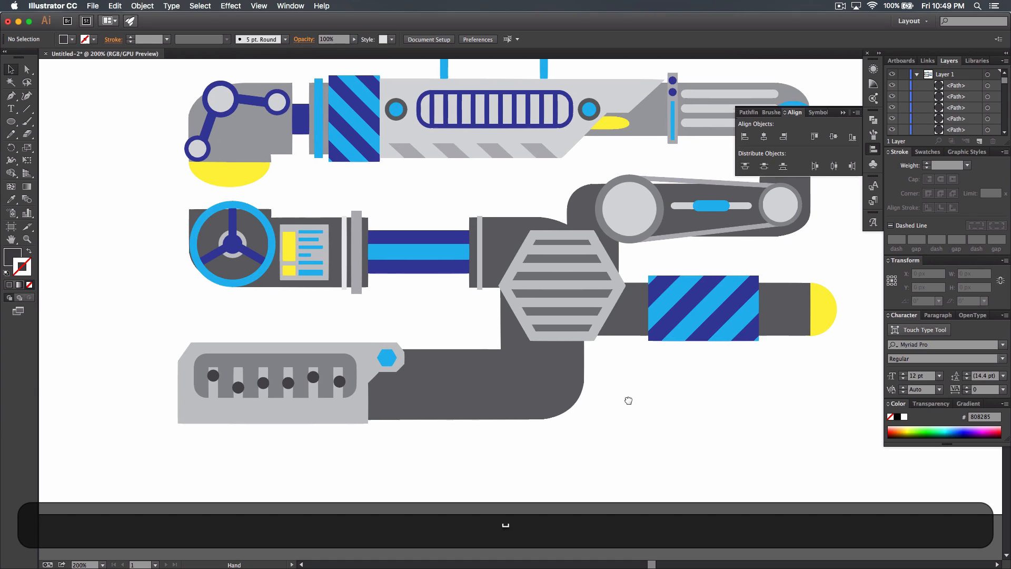
{"action": "left_click_drag", "start_coordinate": [652, 387], "coordinate": [616, 390]}
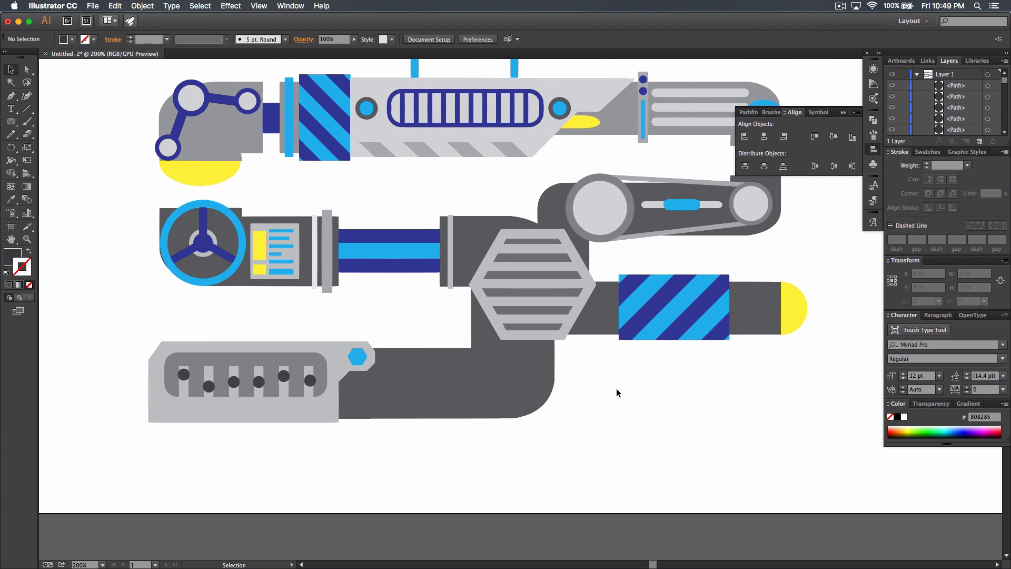
{"action": "key", "text": "super+minus"}
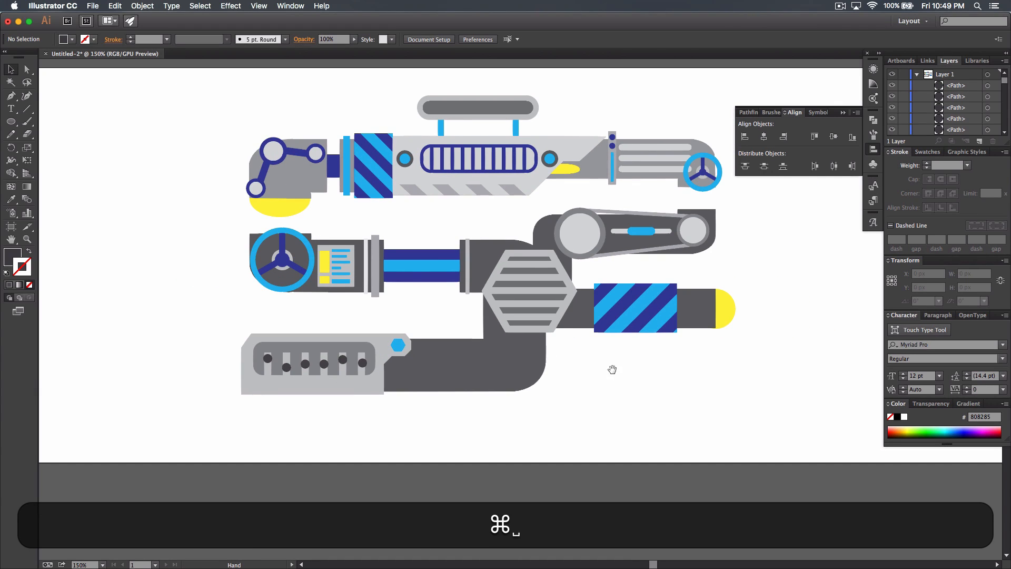
{"action": "key", "text": "space"}
{"action": "left_click_drag", "start_coordinate": [614, 368], "coordinate": [597, 396]}
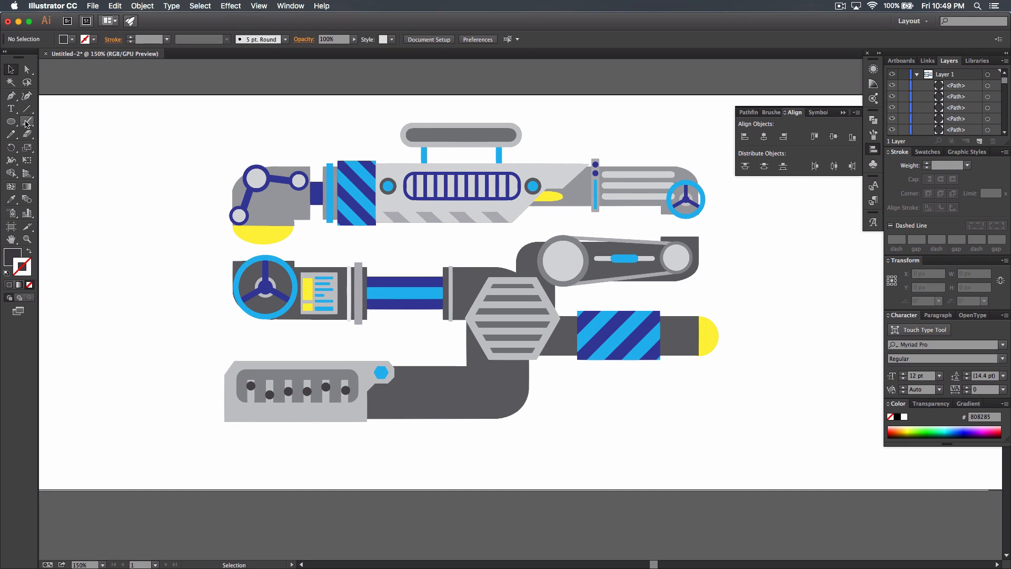
{"action": "left_click_drag", "start_coordinate": [10, 121], "coordinate": [73, 136]}
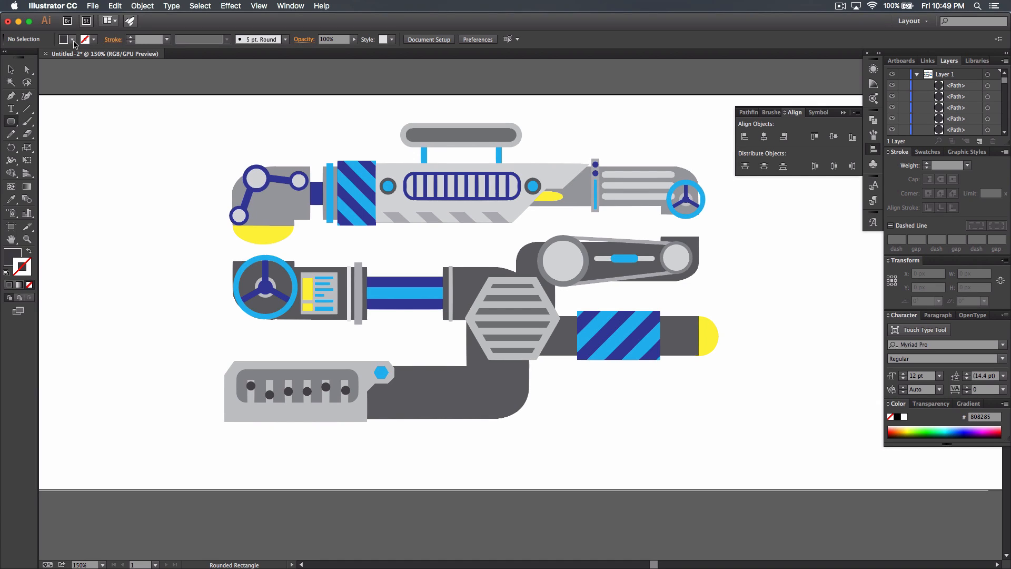
{"action": "left_click", "coordinate": [31, 251]}
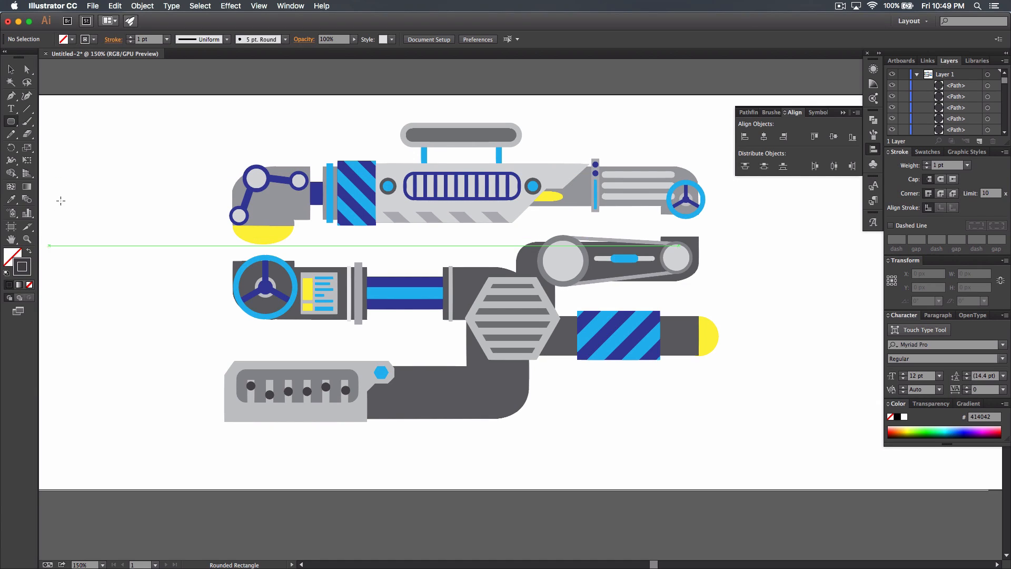
{"action": "left_click", "coordinate": [86, 40]}
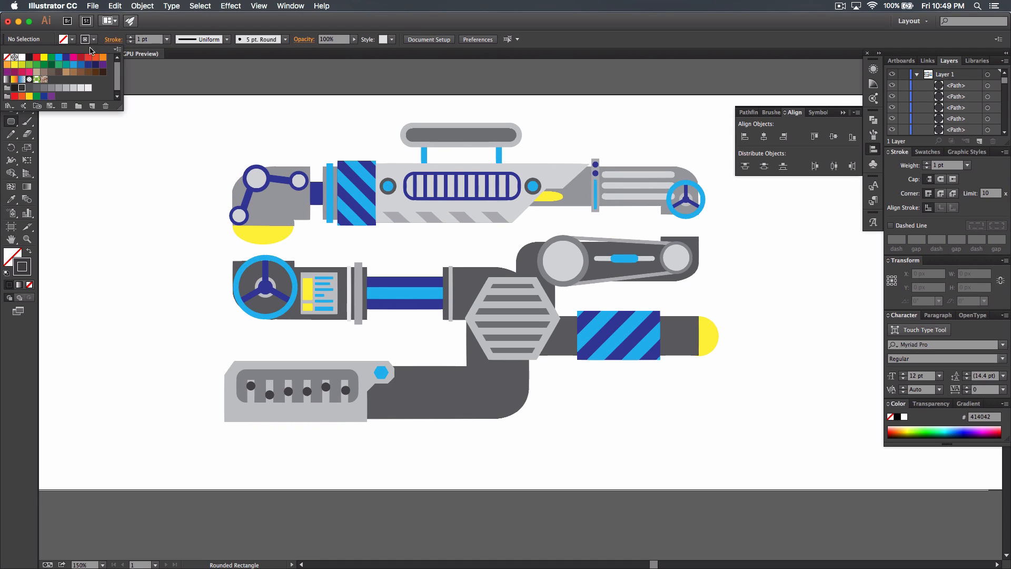
{"action": "left_click", "coordinate": [51, 87]}
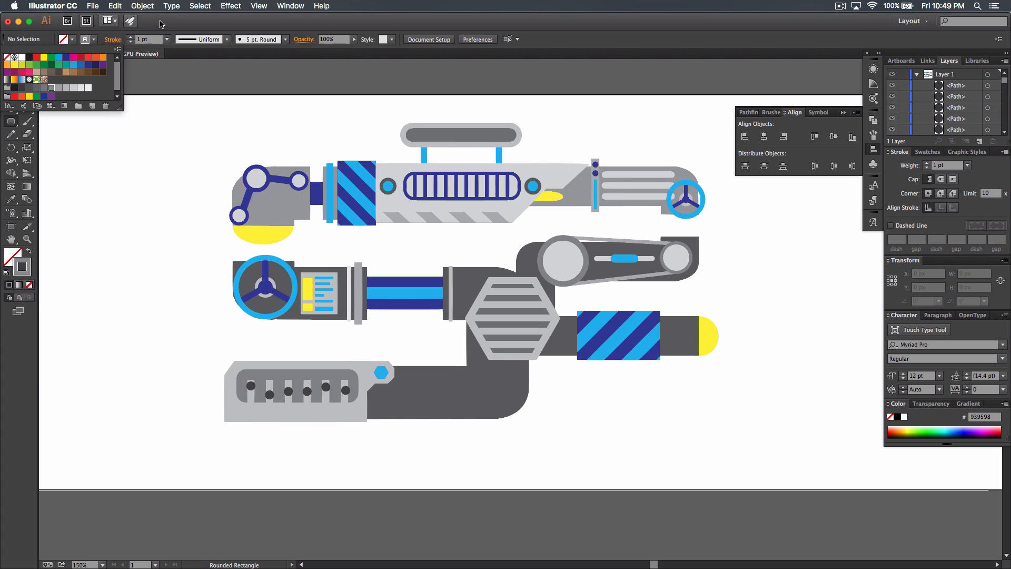
{"action": "left_click", "coordinate": [130, 38]}
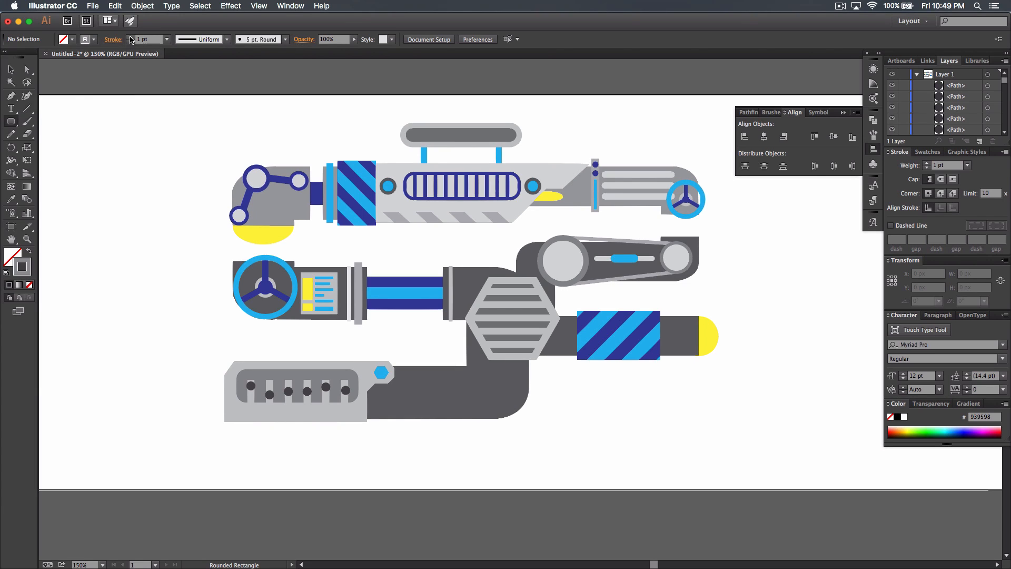
{"action": "left_click", "coordinate": [130, 37]}
- Draw a rounded rectangle about 181 by 58 px over the blue pipe section and move it behind all the machine shapes
{"action": "left_click_drag", "start_coordinate": [341, 249], "coordinate": [483, 295]}
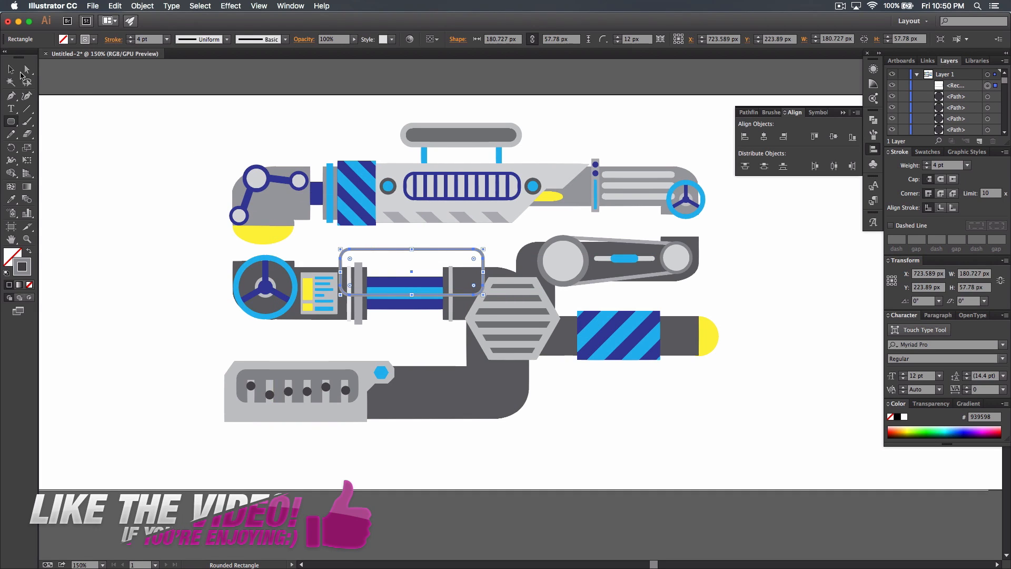
{"action": "left_click", "coordinate": [10, 70]}
{"action": "left_click_drag", "start_coordinate": [970, 86], "coordinate": [969, 124]}
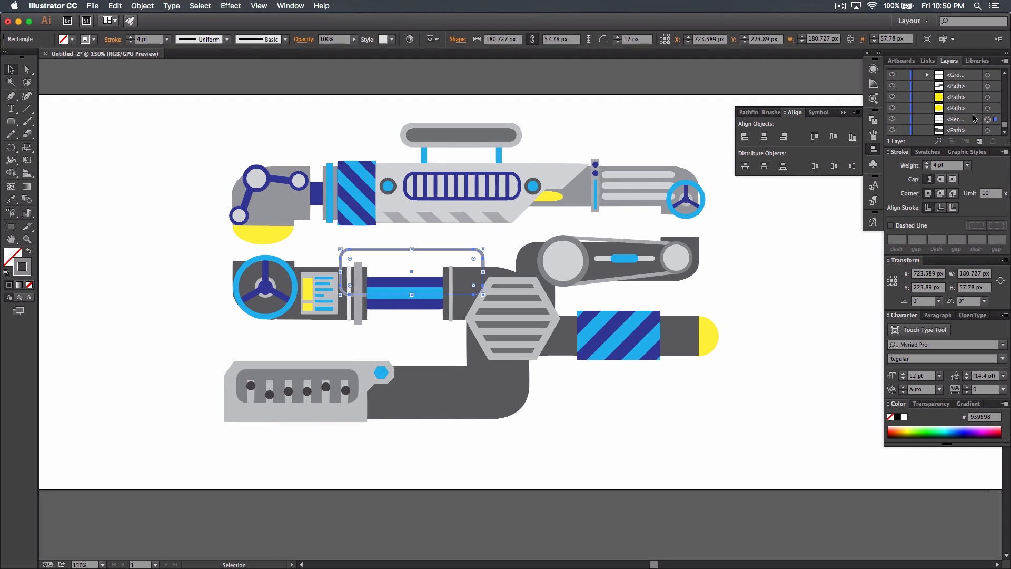
{"action": "mouse_move", "coordinate": [973, 121]}
{"action": "left_mouse_down"}
{"action": "mouse_move", "coordinate": [972, 140]}
{"action": "mouse_move", "coordinate": [972, 113]}
{"action": "mouse_move", "coordinate": [968, 135]}
{"action": "left_mouse_up"}
{"action": "left_click", "coordinate": [676, 420]}
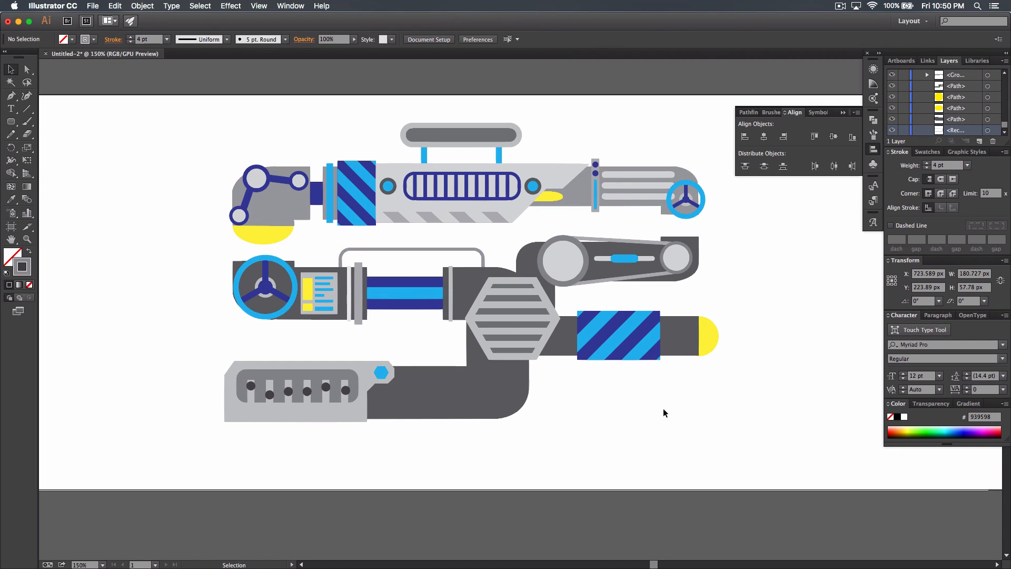
- Nudge the grey rounded outline down 1 px and increase its stroke weight to 9 pt
{"action": "left_click", "coordinate": [381, 249]}
{"action": "key", "text": "Down"}
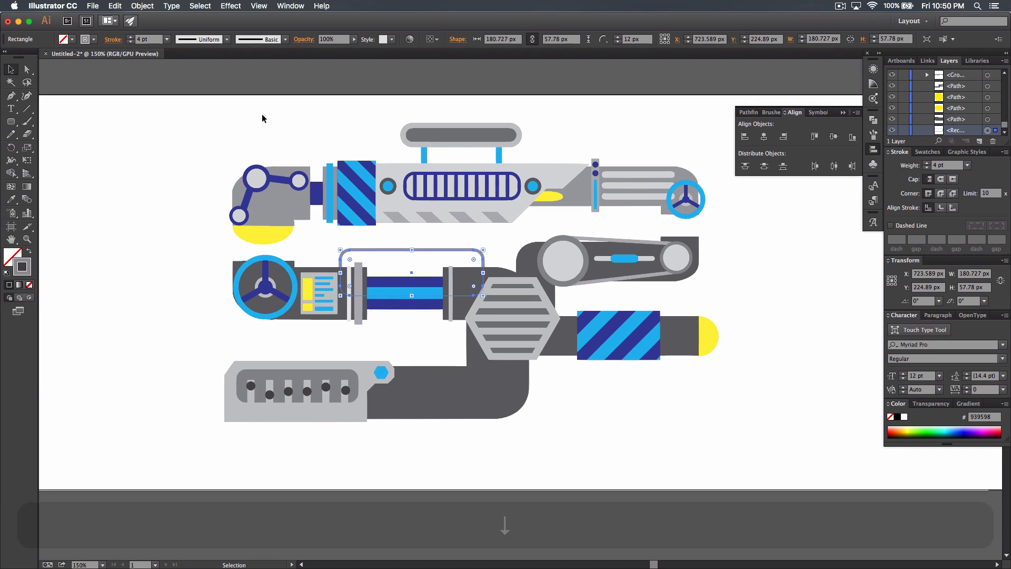
{"action": "left_click", "coordinate": [130, 37]}
{"action": "left_click", "coordinate": [130, 37]}
{"action": "left_click", "coordinate": [130, 37]}
{"action": "left_click", "coordinate": [130, 37]}
{"action": "left_click", "coordinate": [130, 37]}
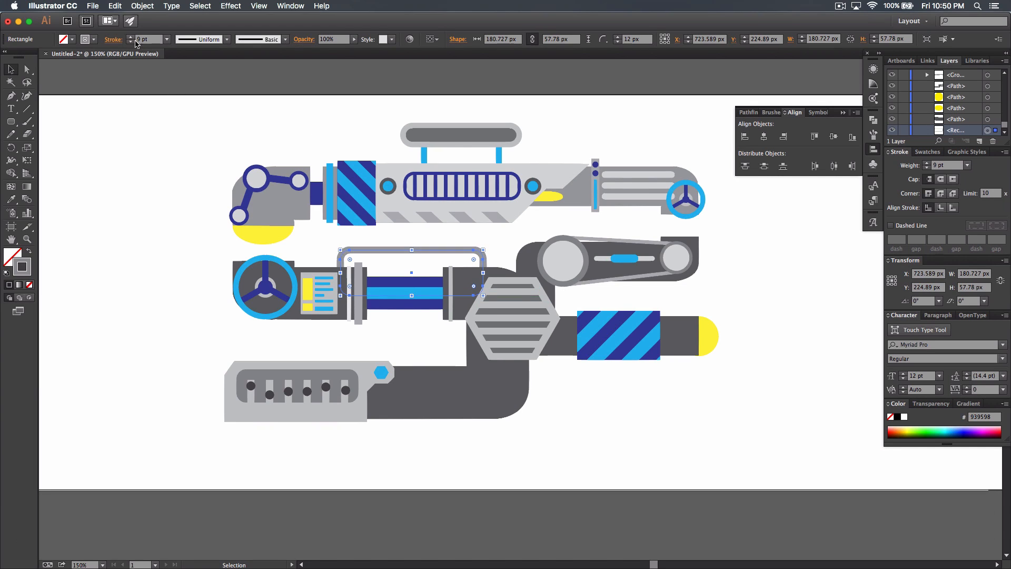
- Place a copy of the grey pipe outline beneath the striped cylinder beside the lower elbow pipe
{"action": "left_click", "coordinate": [140, 155]}
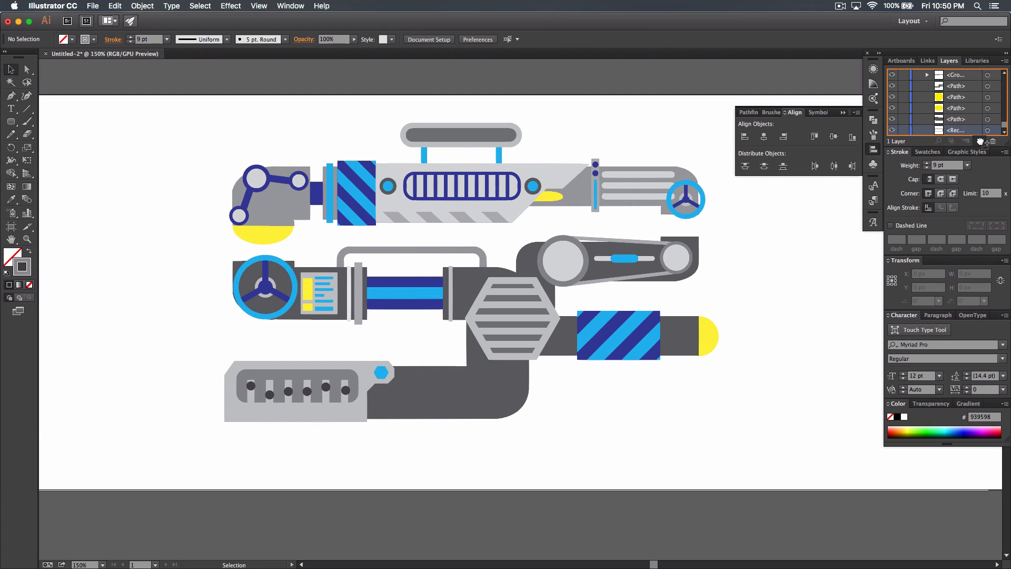
{"action": "left_click_drag", "start_coordinate": [437, 248], "coordinate": [587, 343]}
{"action": "left_click", "coordinate": [701, 408]}
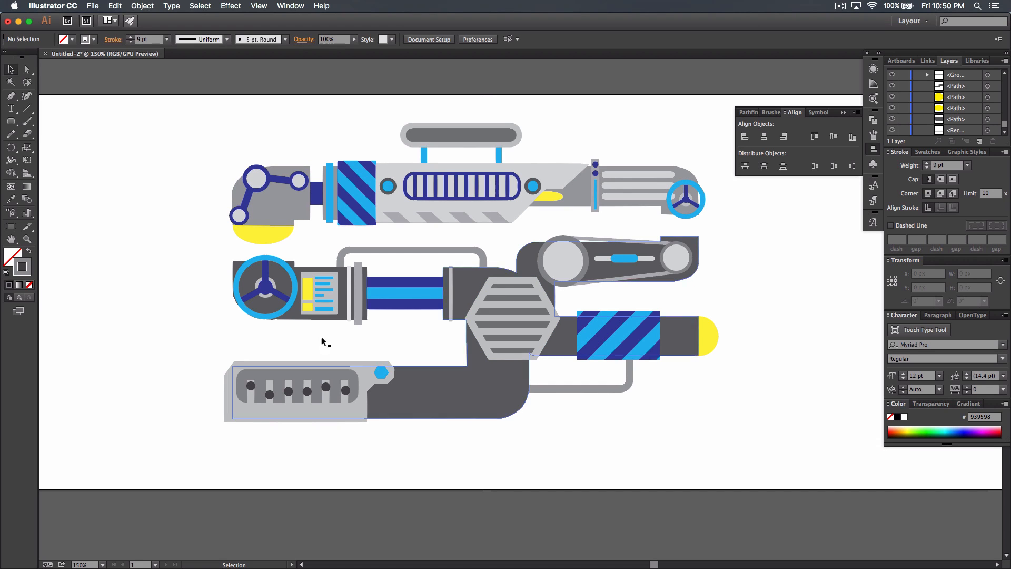
- Switch to Chrome and examine the finished purple machine banner on the portfolio page as a reference
{"action": "left_click_drag", "start_coordinate": [0, 105], "coordinate": [863, 121]}
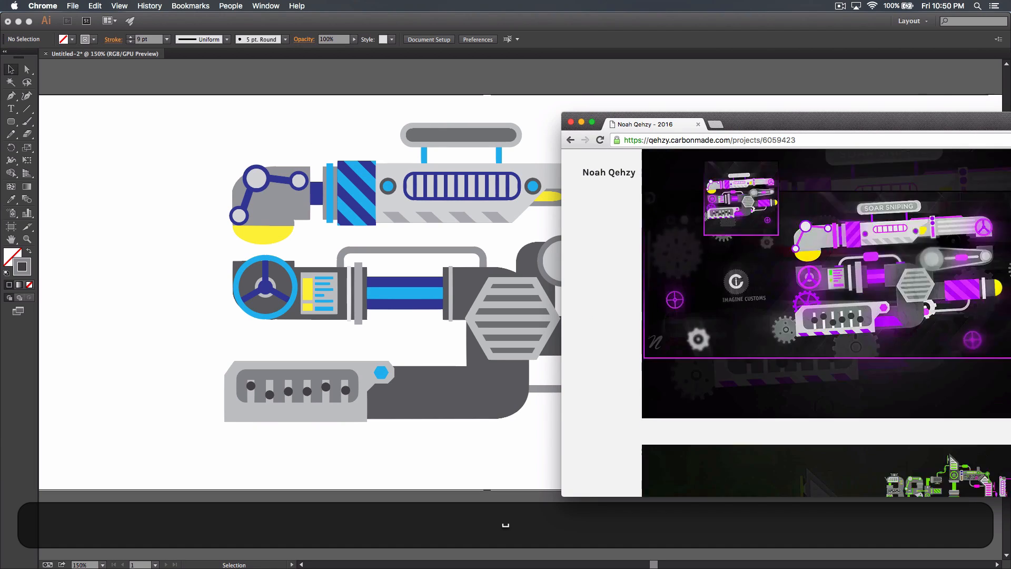
{"action": "left_click", "coordinate": [313, 138]}
{"action": "left_click_drag", "start_coordinate": [309, 124], "coordinate": [163, 129]}
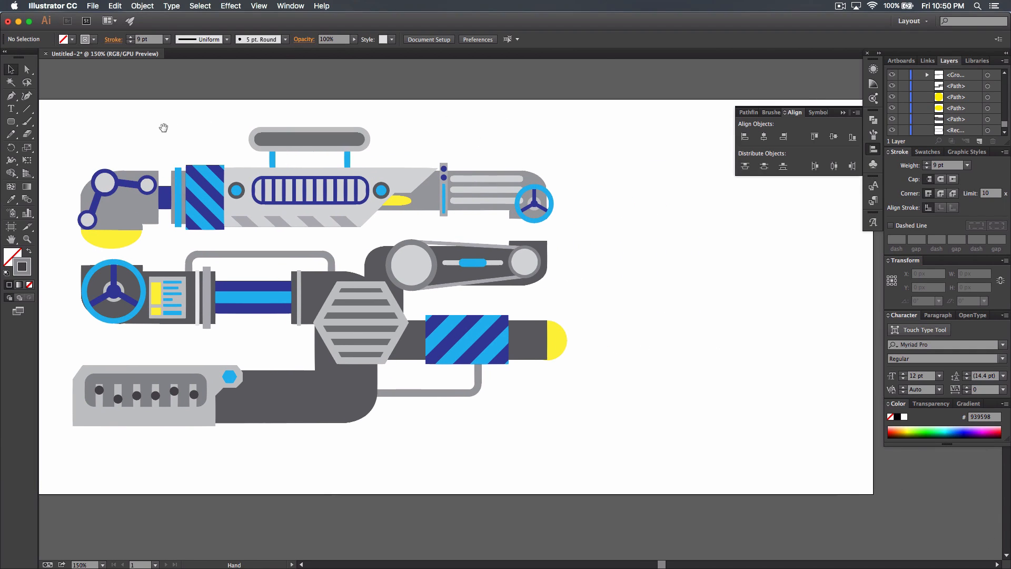
{"action": "key", "text": "super+Tab"}
{"action": "left_click_drag", "start_coordinate": [835, 113], "coordinate": [625, 90]}
{"action": "scroll", "coordinate": [803, 294], "scroll_direction": "down", "scroll_amount": 5}
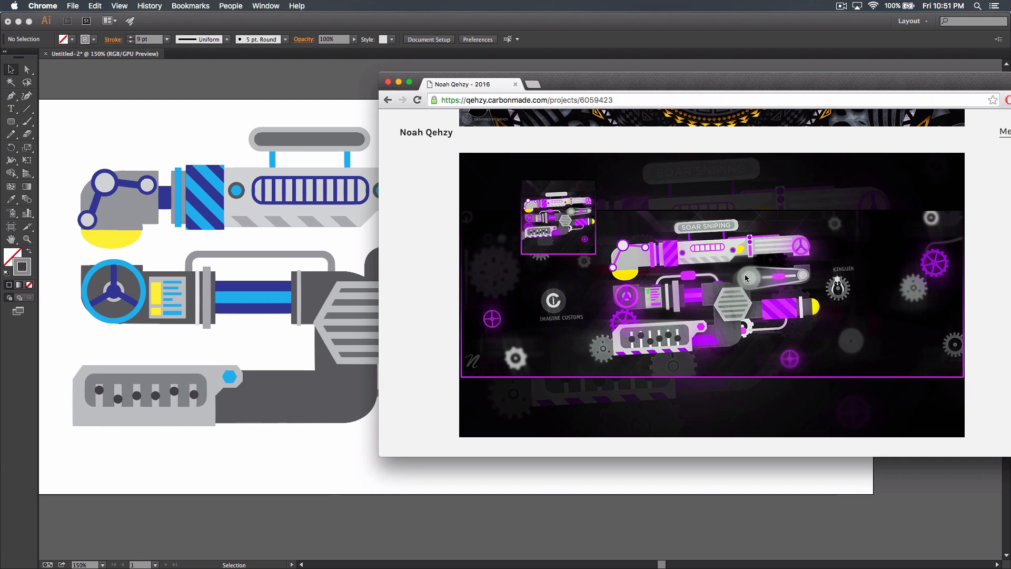
{"action": "left_click_drag", "start_coordinate": [701, 88], "coordinate": [466, 77]}
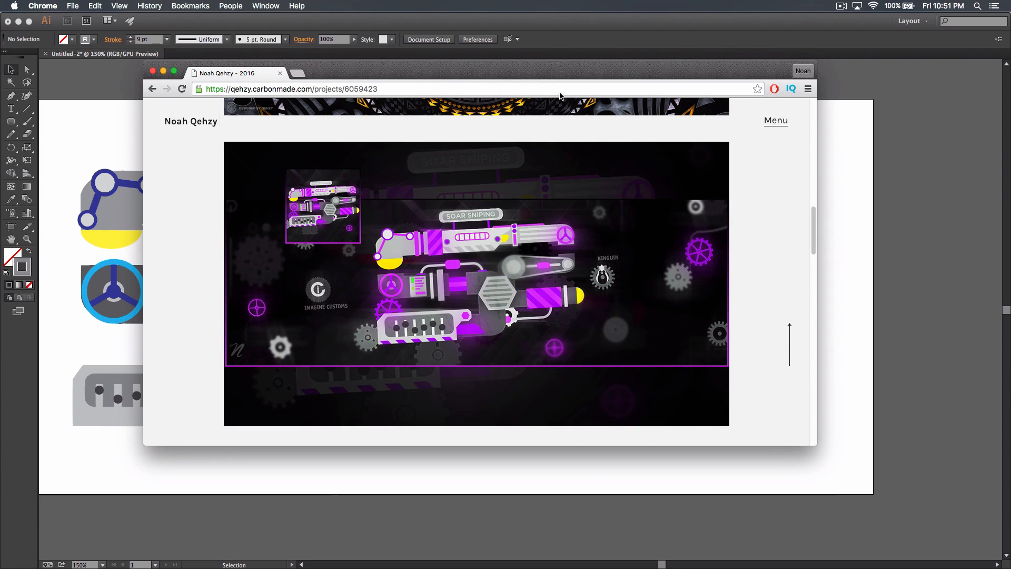
{"action": "left_click", "coordinate": [840, 6]}
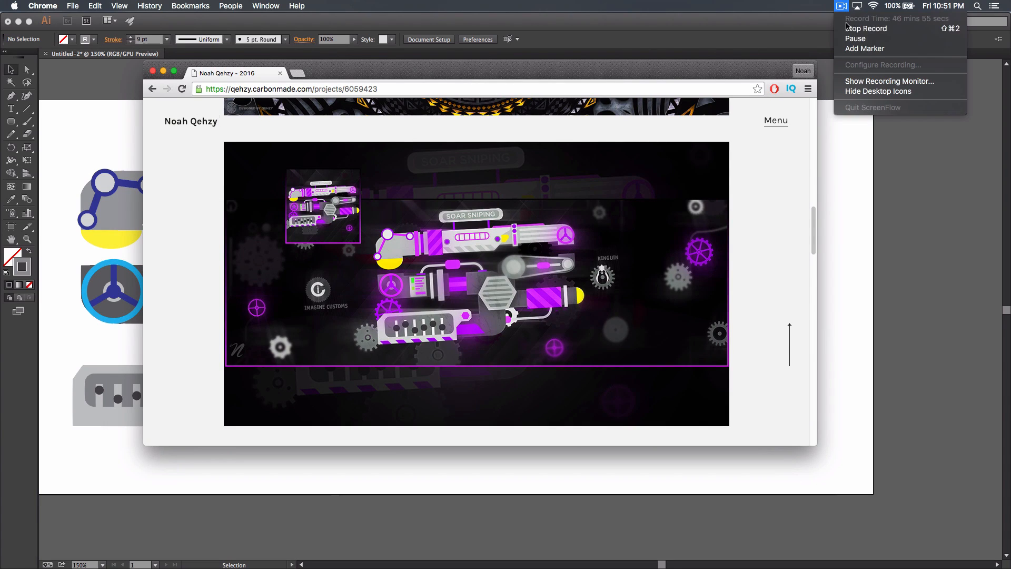
{"action": "left_click", "coordinate": [856, 38]}
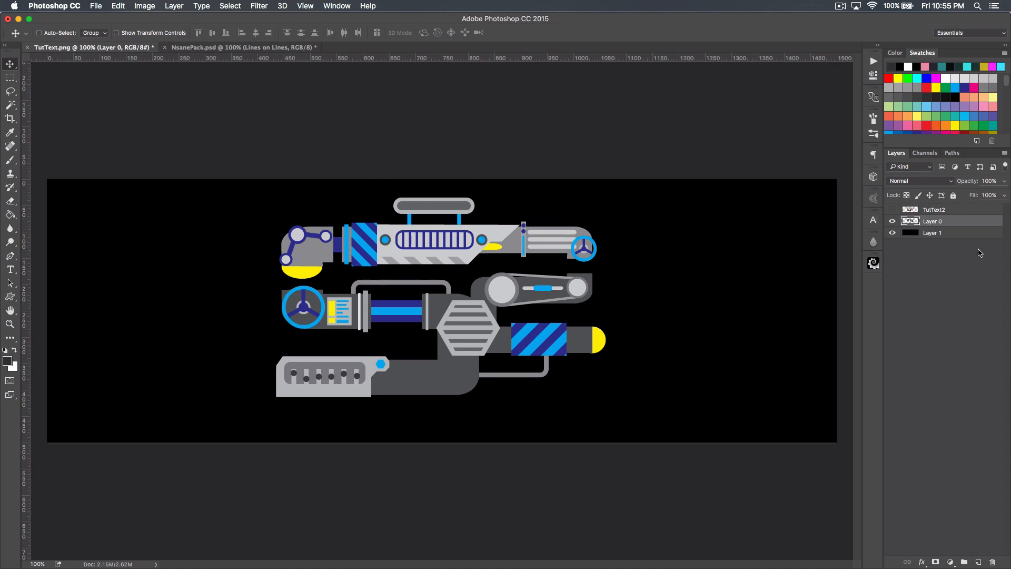
- In Photoshop, show the TutText2 layer in place of Layer 0 and shift its hue to -70
{"action": "left_click", "coordinate": [893, 221]}
{"action": "left_click", "coordinate": [892, 210]}
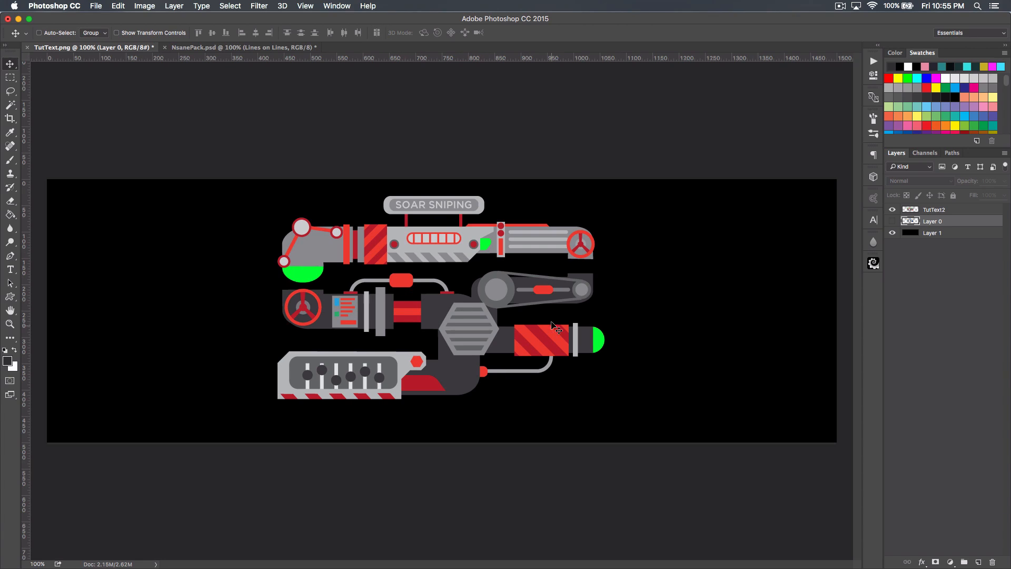
{"action": "left_click", "coordinate": [951, 211]}
{"action": "key", "text": "super+u"}
{"action": "left_click_drag", "start_coordinate": [751, 274], "coordinate": [724, 278]}
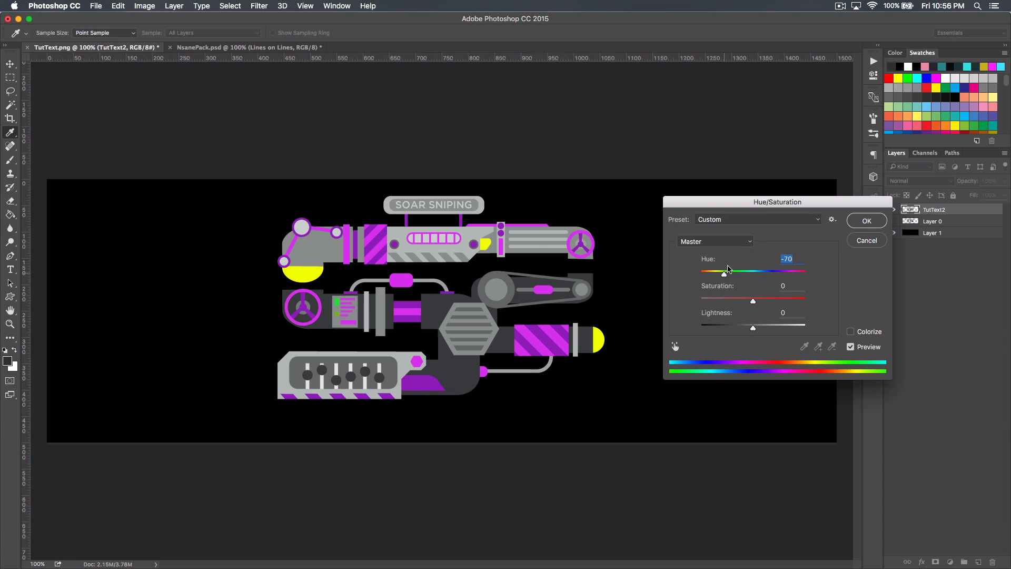
{"action": "left_click", "coordinate": [866, 221]}
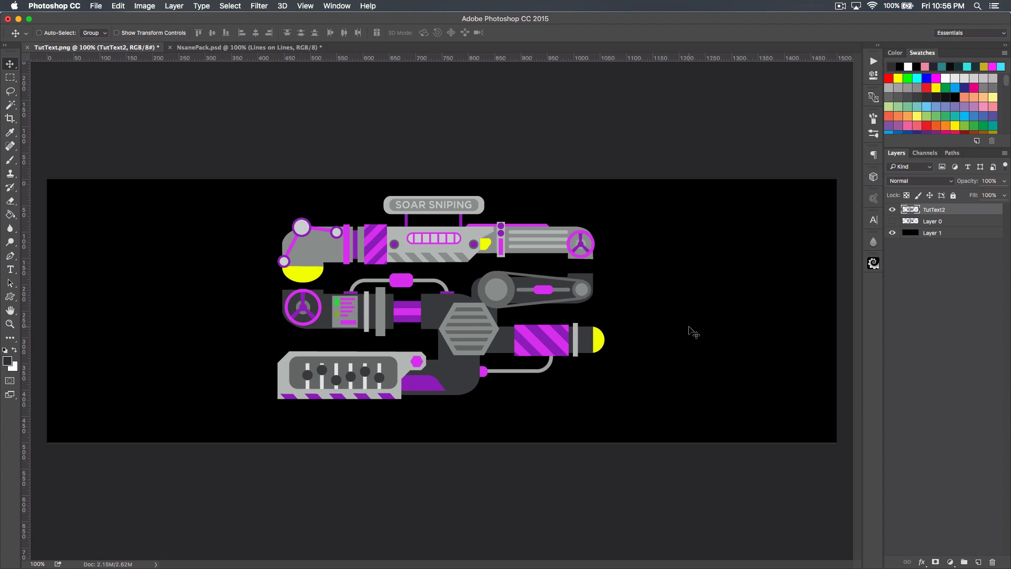
- Rotate the TutText2 artwork about -3.1° with Free Transform
{"action": "key", "text": "ctrl+t"}
{"action": "left_click_drag", "start_coordinate": [633, 402], "coordinate": [638, 391]}
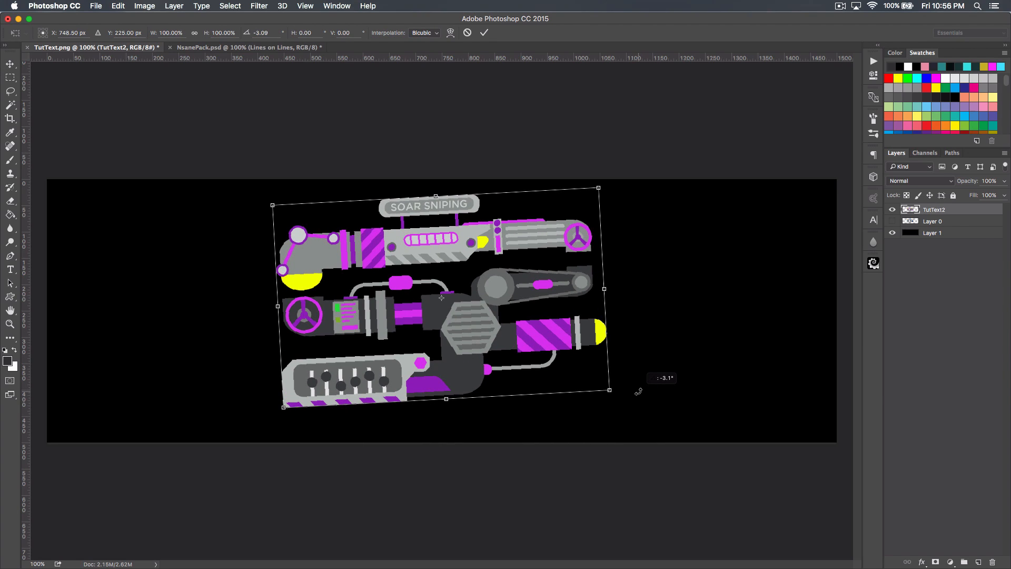
{"action": "key", "text": "Return"}
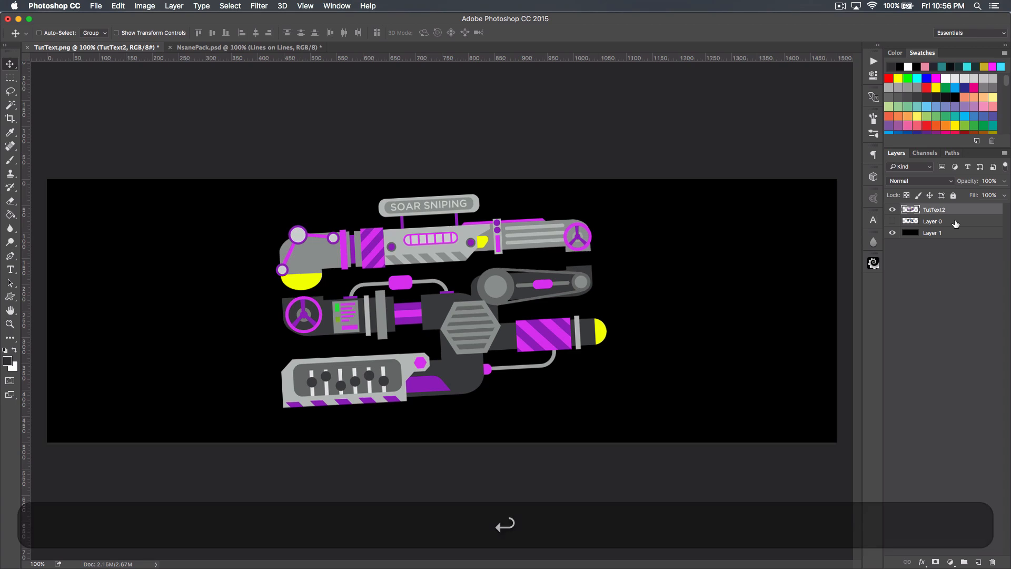
- Duplicate the TutText2 layer and enlarge the lower one until it extends beyond the canvas edges
{"action": "key", "text": "ctrl+j"}
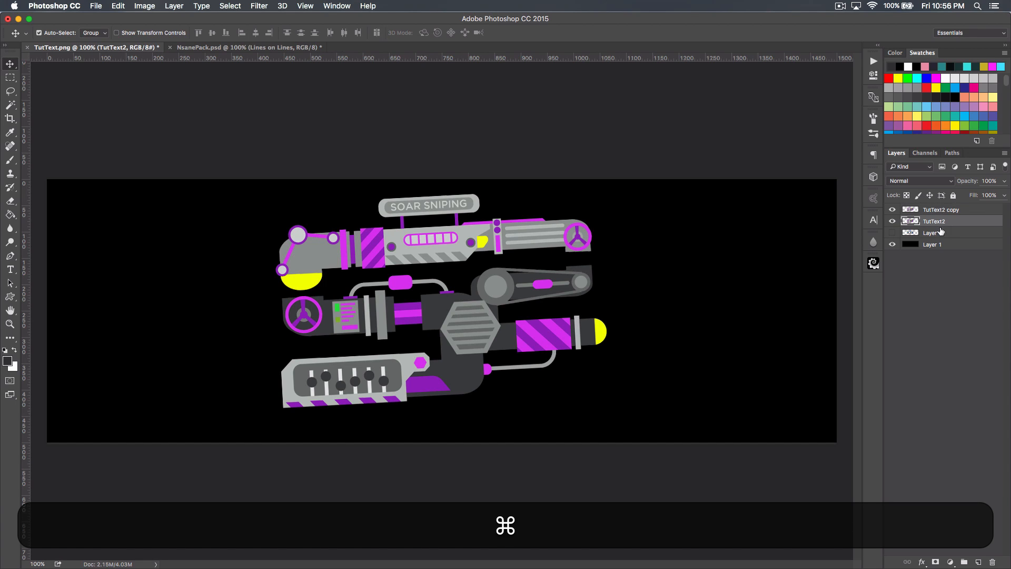
{"action": "key", "text": "ctrl+t"}
{"action": "left_click_drag", "start_coordinate": [606, 194], "coordinate": [832, 52]}
{"action": "key", "text": "Return"}
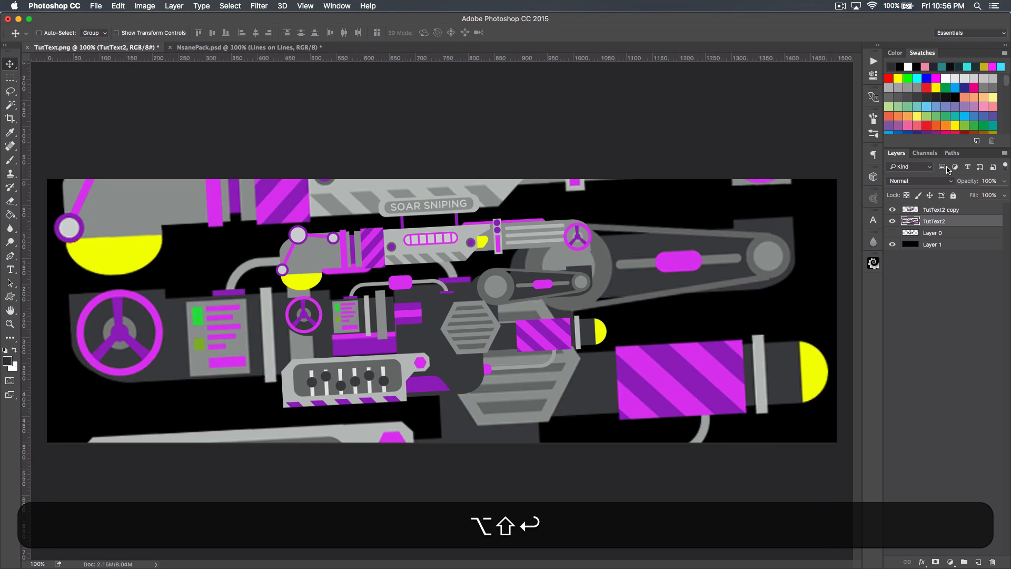
- Lower the enlarged TutText2 layer's opacity to 1% and select the black background layer, Layer 1
{"action": "left_click_drag", "start_coordinate": [957, 182], "coordinate": [905, 198]}
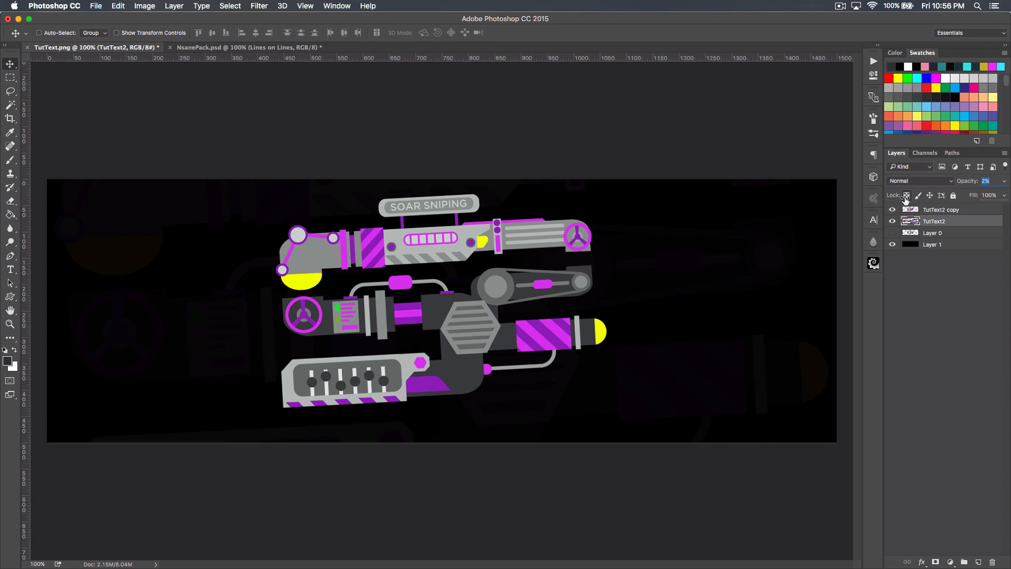
{"action": "left_click_drag", "start_coordinate": [905, 198], "coordinate": [904, 199]}
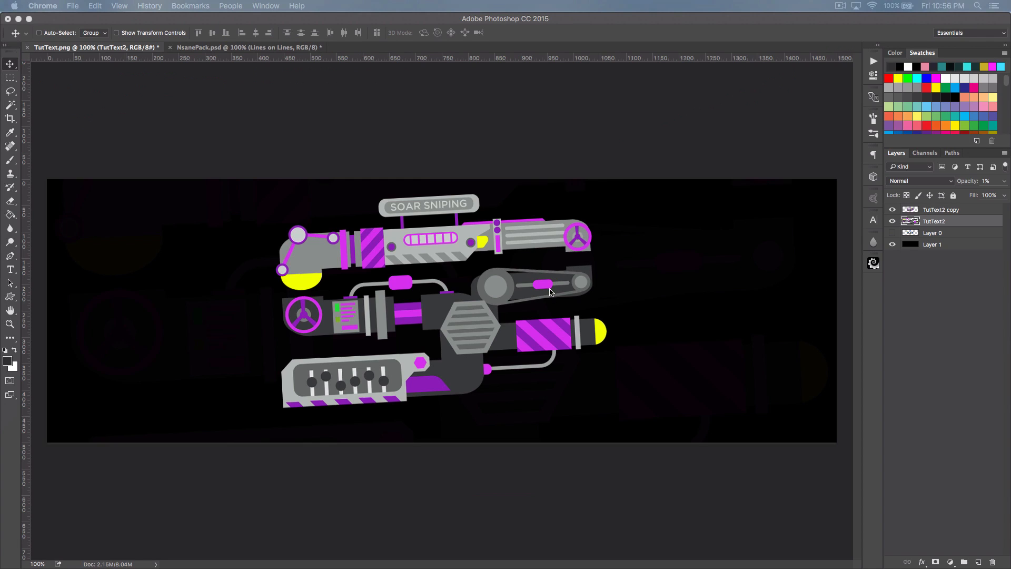
{"action": "left_click", "coordinate": [958, 247]}
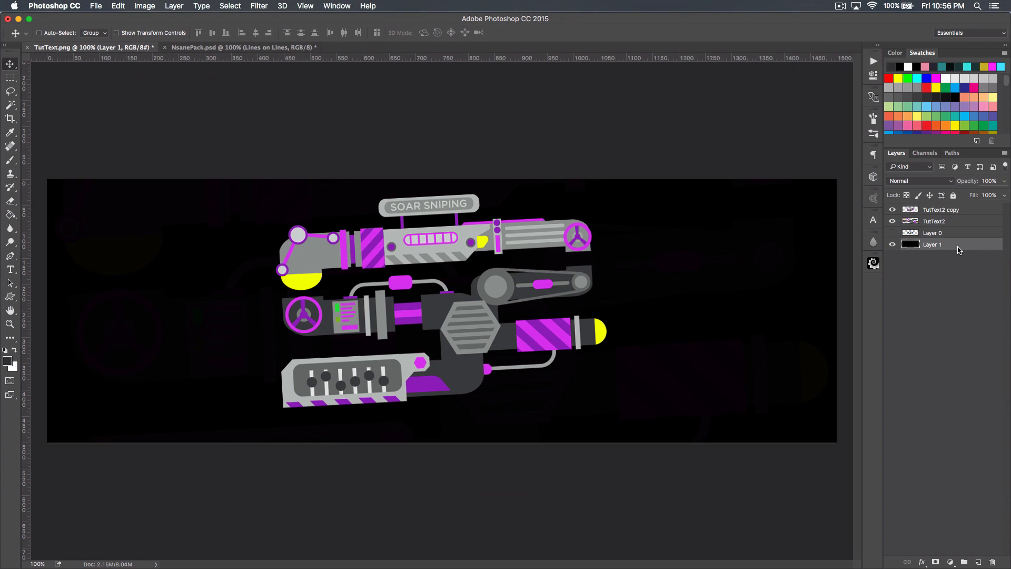
- Lighten the black background on Layer 1 slightly with Hue/Saturation, setting Lightness to about +4
{"action": "key", "text": "super+u"}
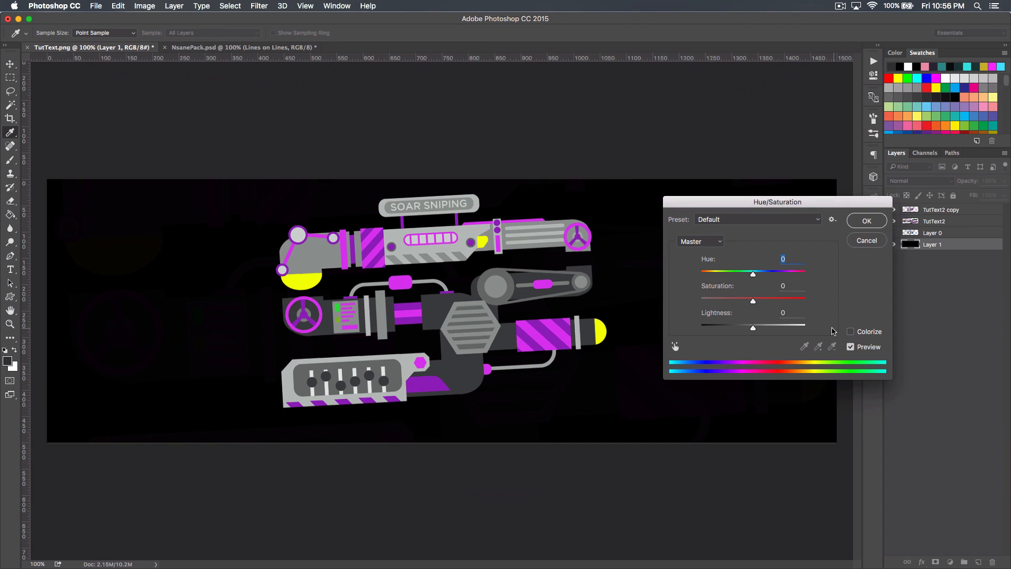
{"action": "left_click", "coordinate": [758, 327]}
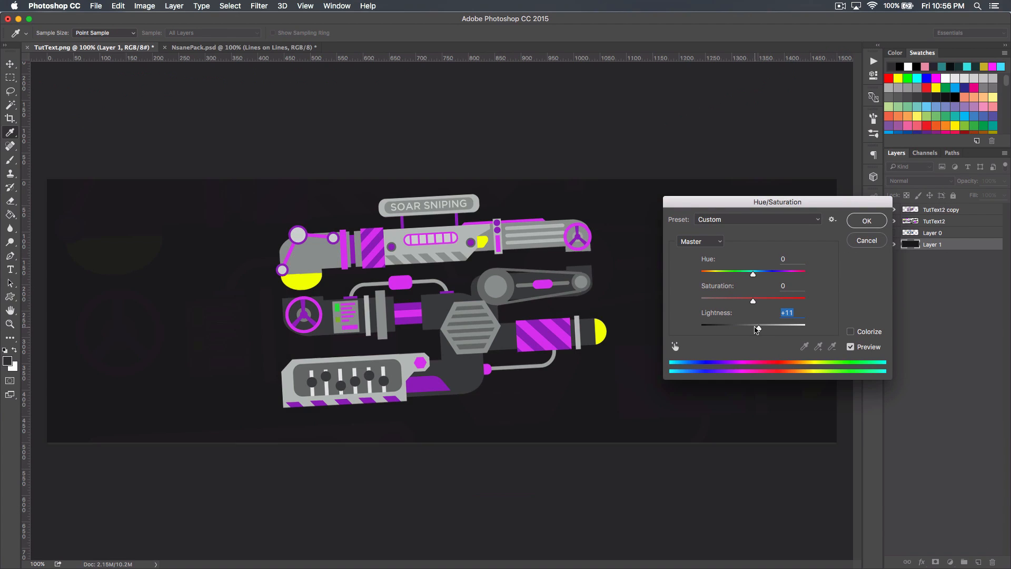
{"action": "left_click_drag", "start_coordinate": [757, 329], "coordinate": [755, 329]}
{"action": "key", "text": "Up"}
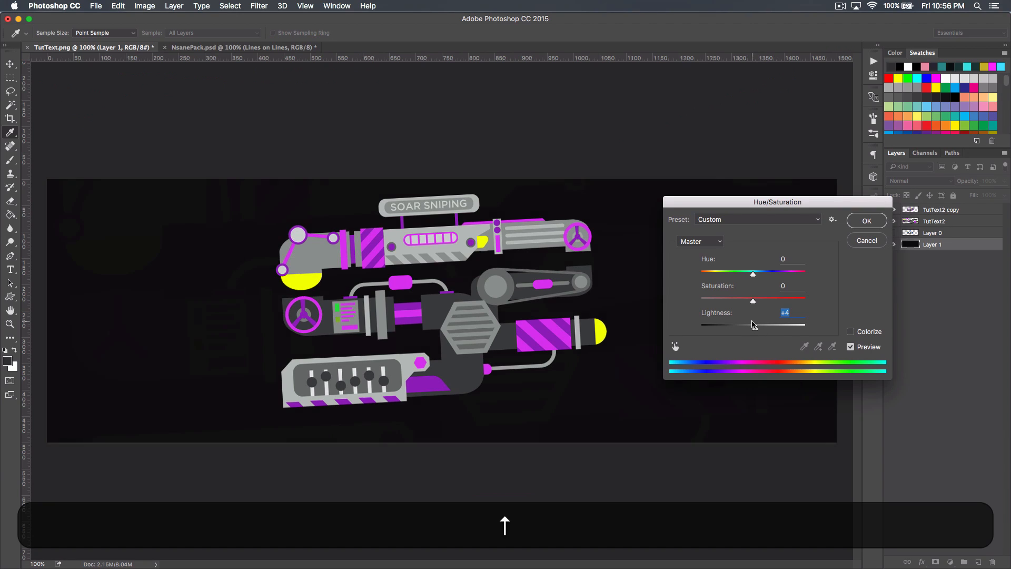
{"action": "key", "text": "Down"}
{"action": "left_click", "coordinate": [860, 220]}
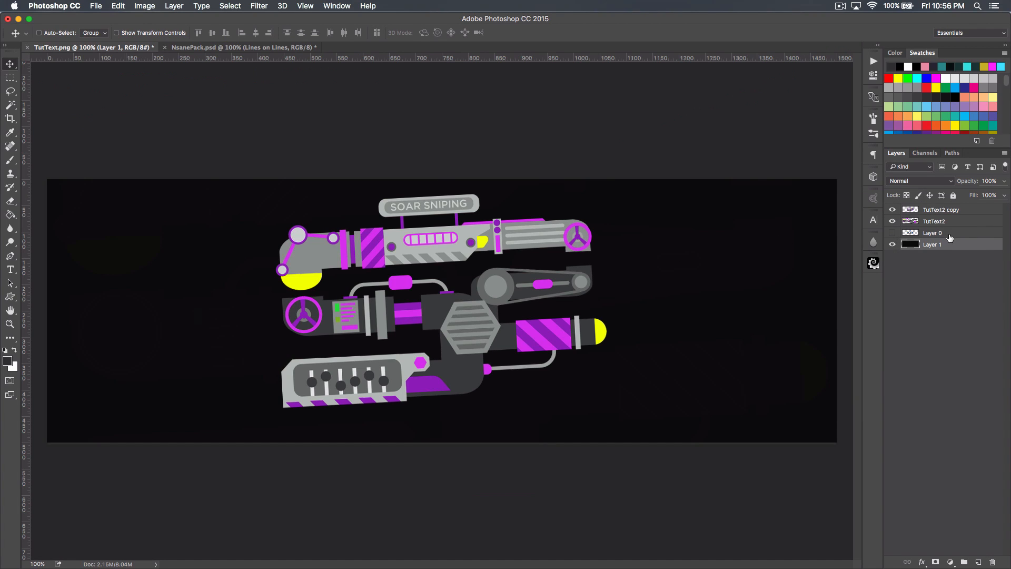
- Copy the Lines on Lines layer from NsanePack.psd into TutText.png above Layer 1 and enlarge it to cover the whole canvas
{"action": "left_click", "coordinate": [221, 47]}
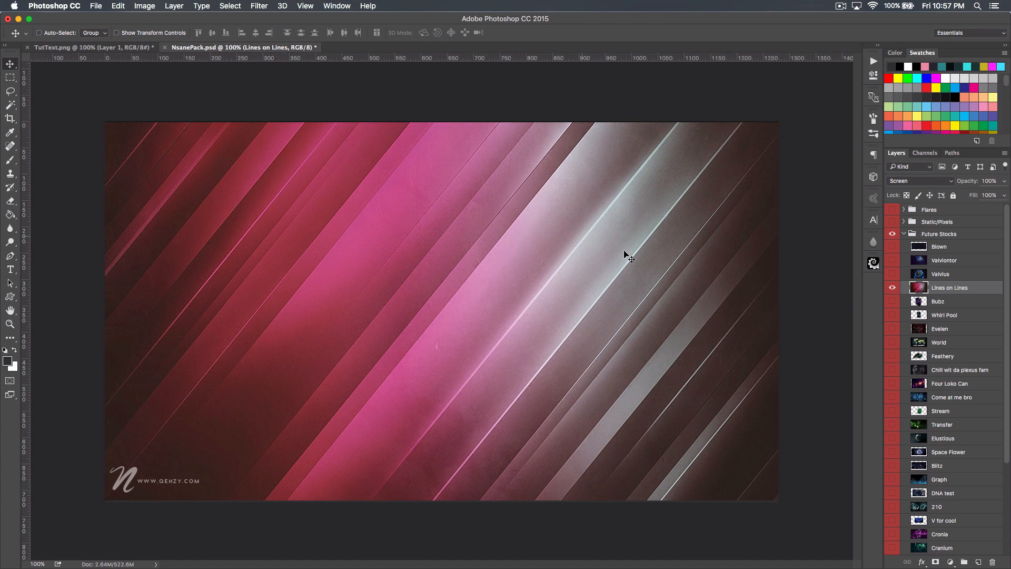
{"action": "left_click_drag", "start_coordinate": [402, 271], "coordinate": [83, 58]}
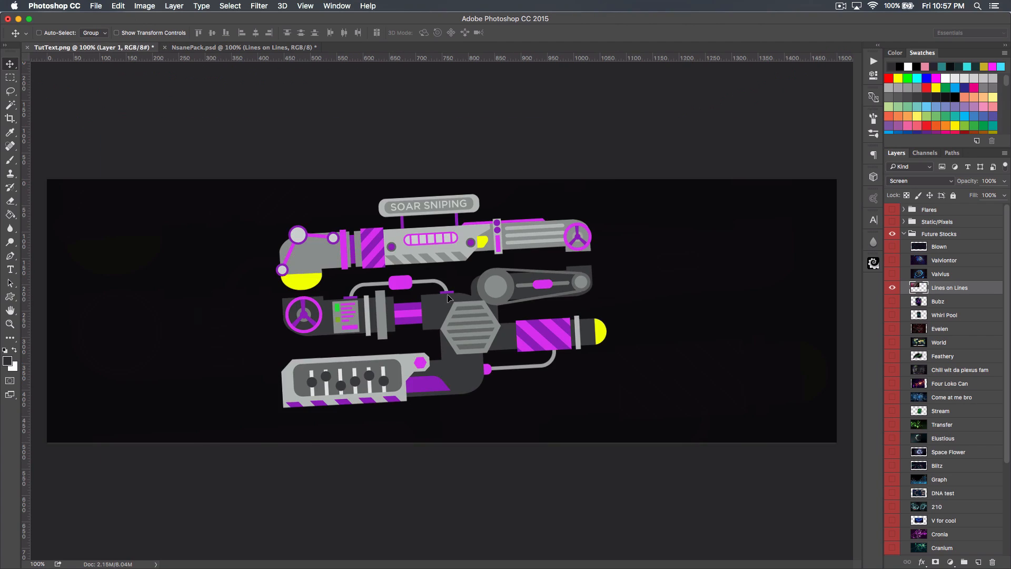
{"action": "left_click_drag", "start_coordinate": [447, 292], "coordinate": [388, 304]}
{"action": "key", "text": "super+t"}
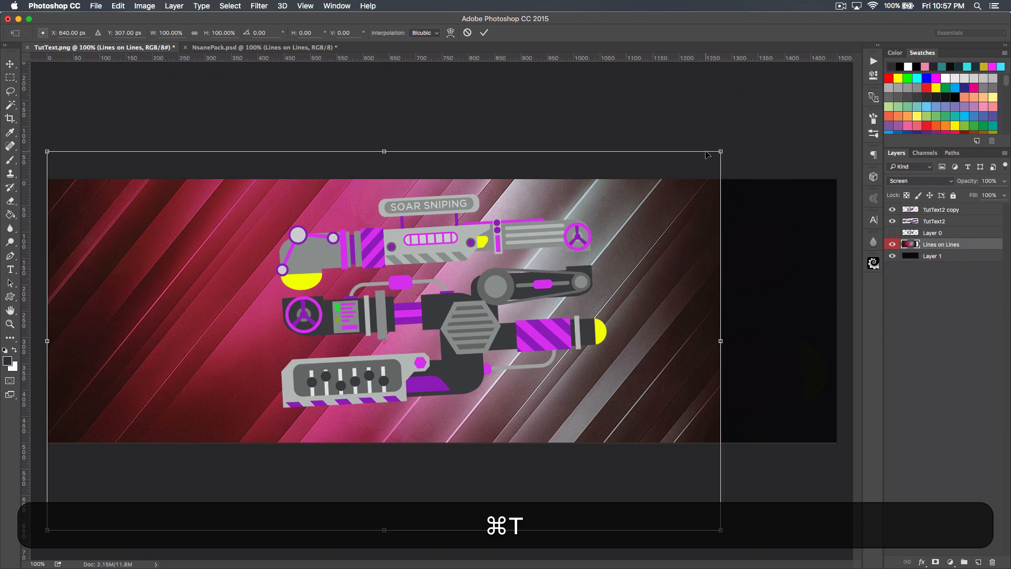
{"action": "left_click_drag", "start_coordinate": [727, 150], "coordinate": [860, 112]}
{"action": "key", "text": "Return"}
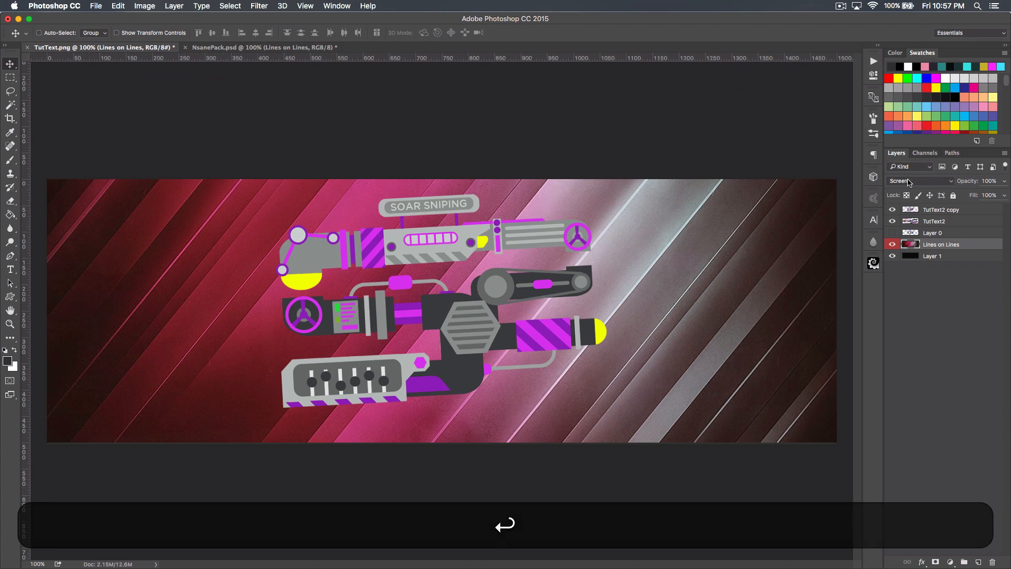
- Desaturate the Lines on Lines layer to -100 with Hue/Saturation and lower its opacity to 5%
{"action": "key", "text": "super+u"}
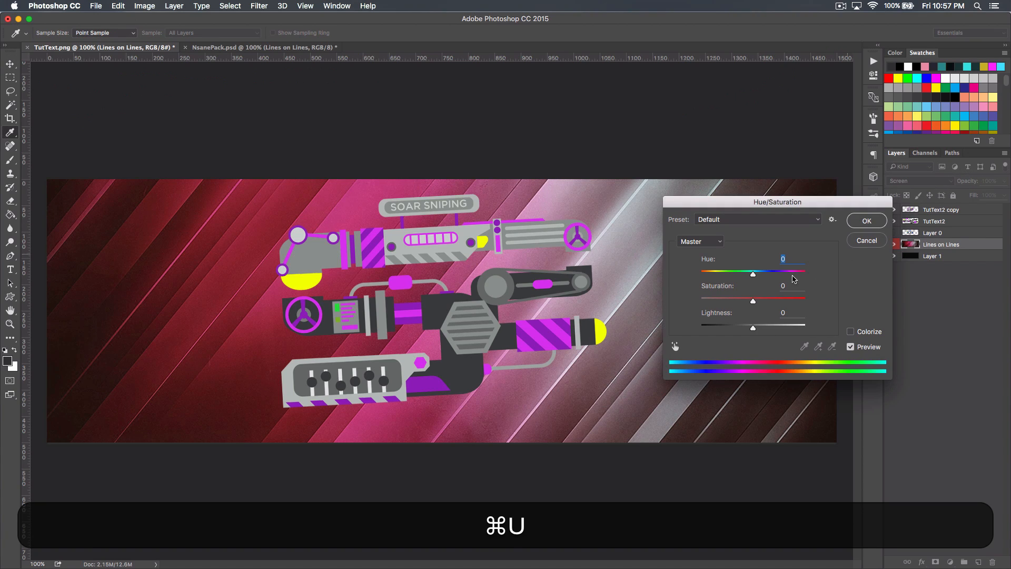
{"action": "left_click_drag", "start_coordinate": [753, 301], "coordinate": [661, 305]}
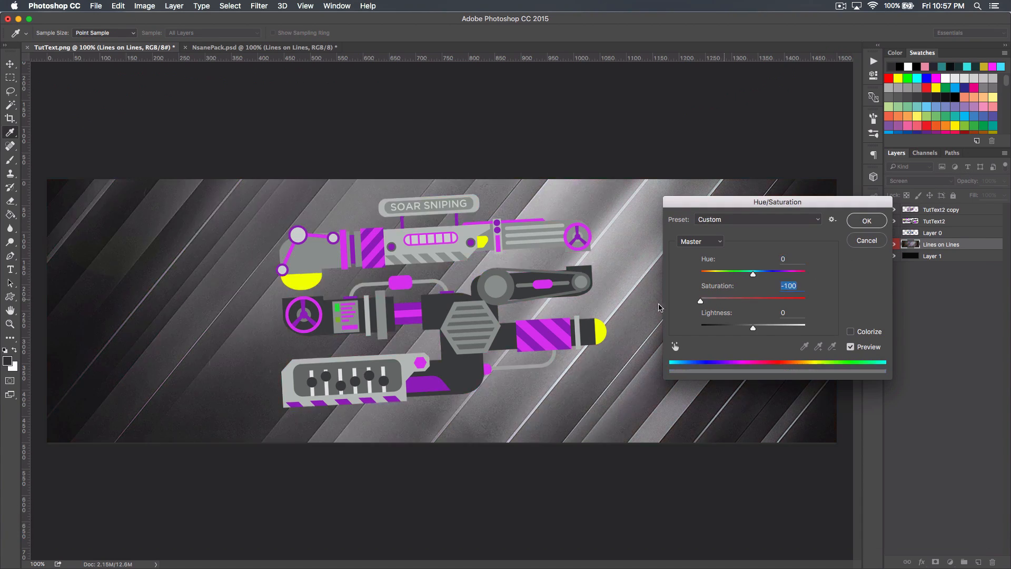
{"action": "left_click", "coordinate": [873, 221]}
{"action": "left_click_drag", "start_coordinate": [967, 181], "coordinate": [919, 193]}
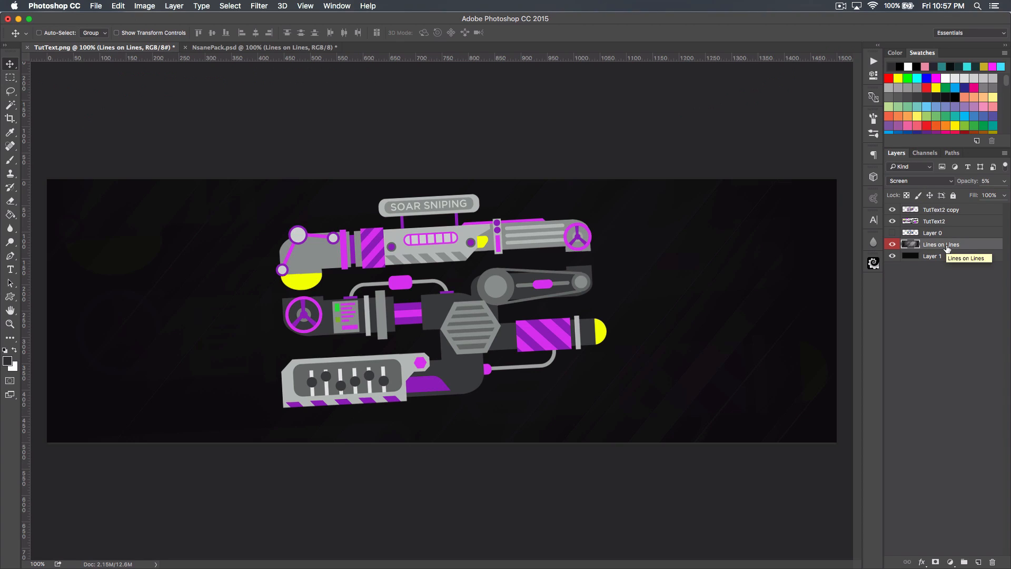
- Add a new layer above TutText2 copy and clip it to that layer
{"action": "left_click", "coordinate": [966, 211]}
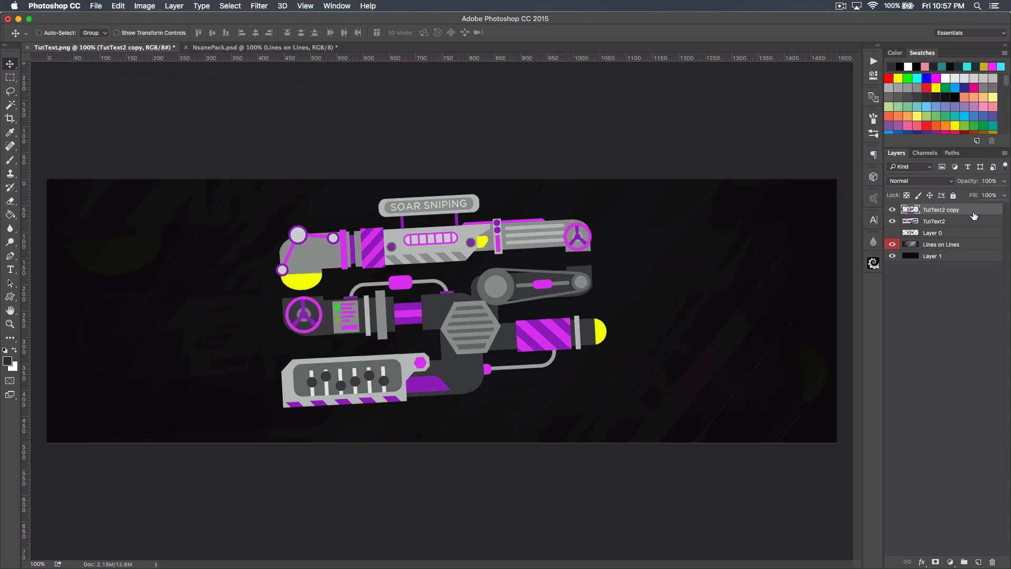
{"action": "left_click", "coordinate": [978, 562]}
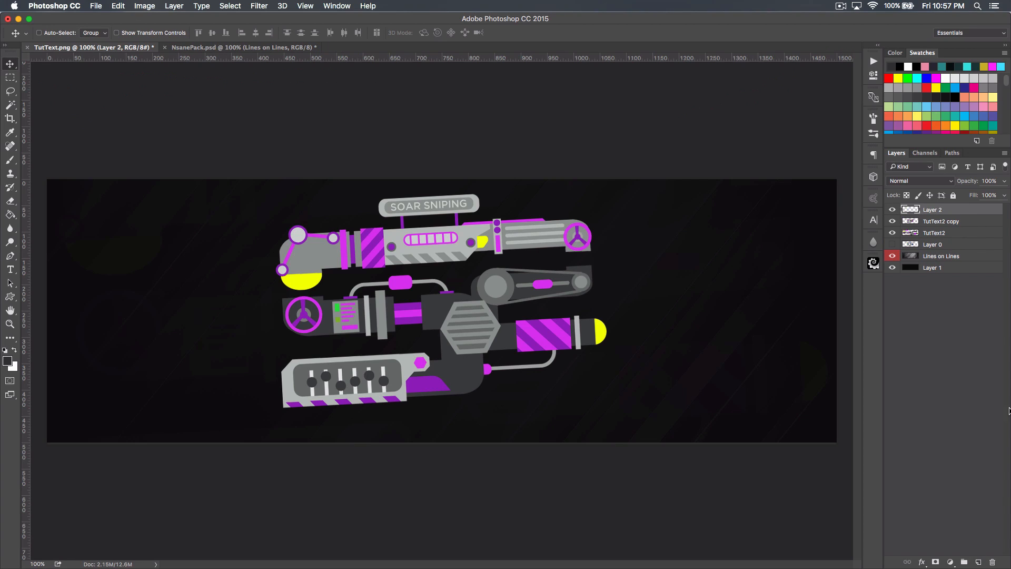
{"action": "left_click", "coordinate": [961, 212], "text": "alt"}
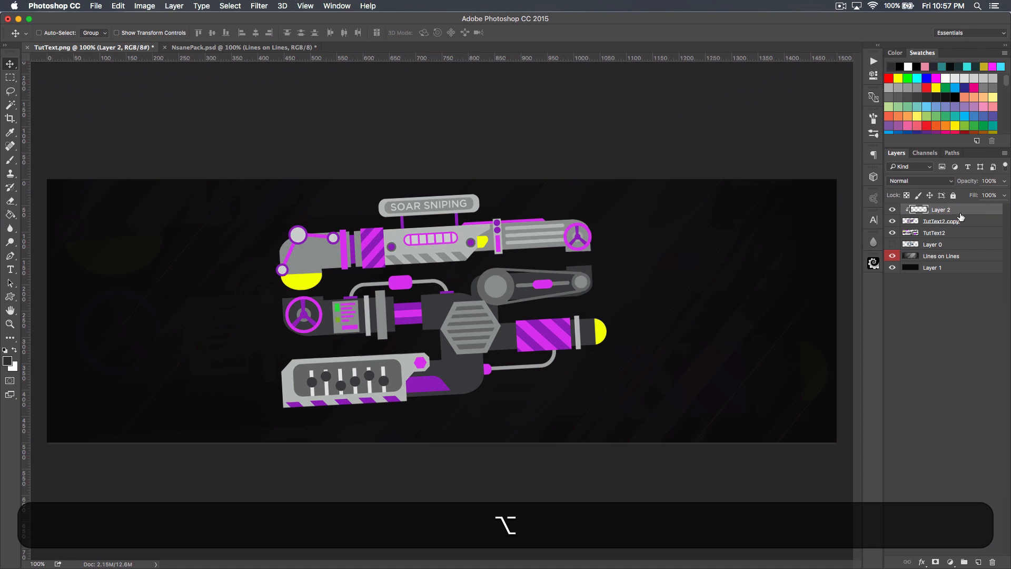
- Stamp near-black (#070707) grunge texture over the lower part of the artwork, using a 5000 px grunge brush reduced to 492 px
{"action": "left_click", "coordinate": [10, 159]}
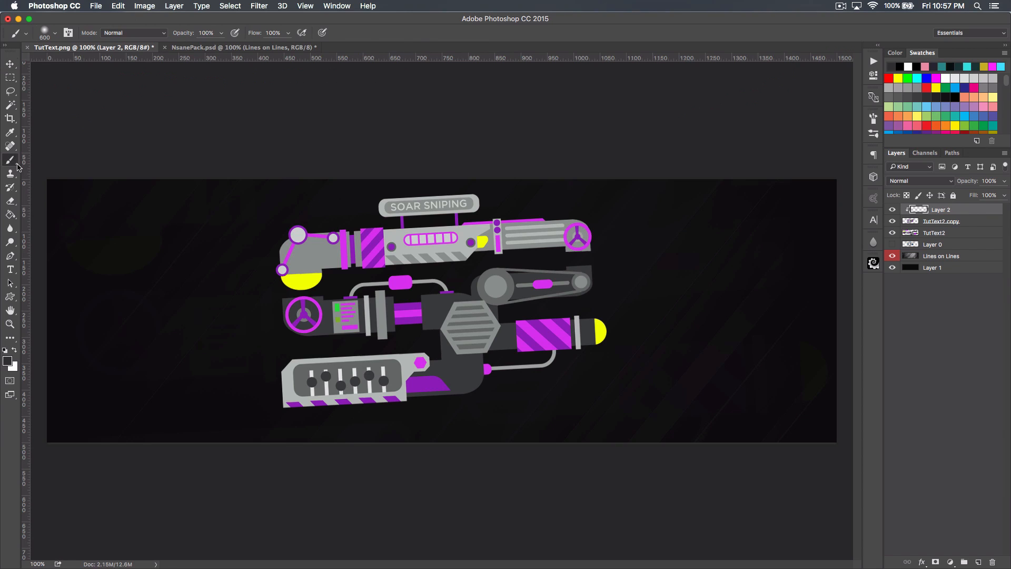
{"action": "left_click", "coordinate": [7, 360]}
{"action": "left_click", "coordinate": [86, 346]}
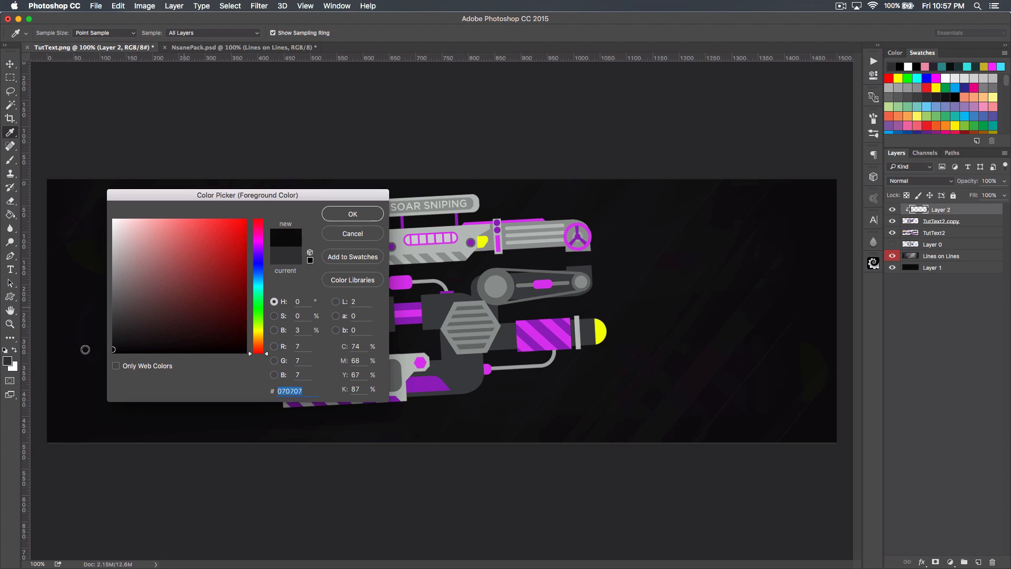
{"action": "left_click", "coordinate": [365, 218]}
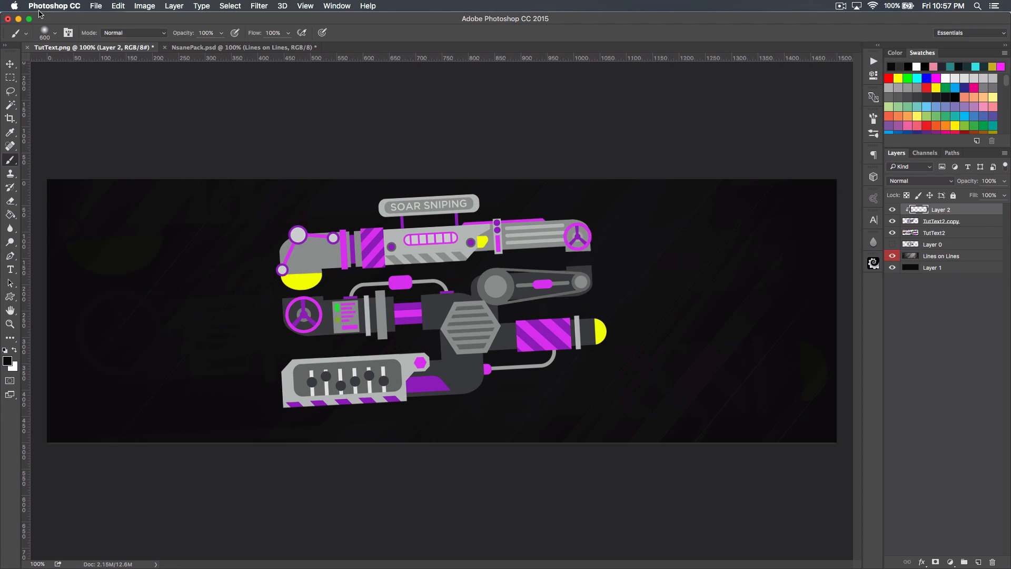
{"action": "left_click", "coordinate": [55, 32]}
{"action": "scroll", "coordinate": [289, 280], "scroll_direction": "down", "scroll_amount": 3}
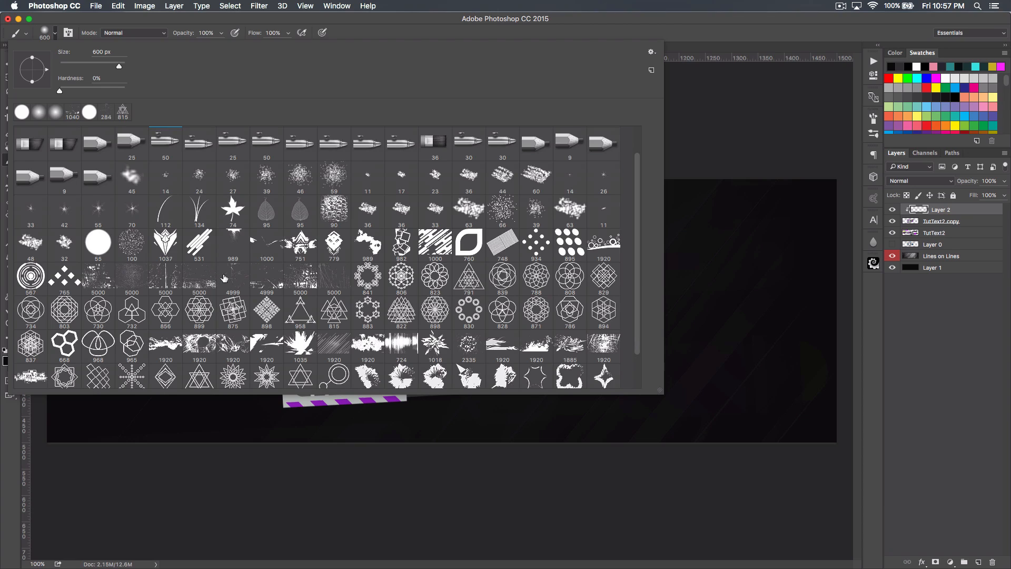
{"action": "left_click", "coordinate": [205, 280]}
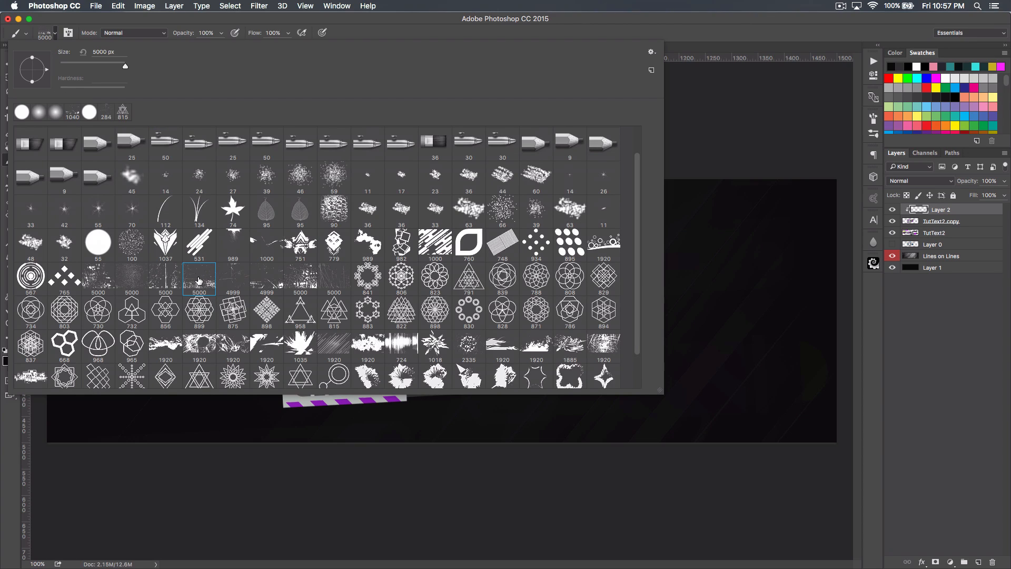
{"action": "left_click", "coordinate": [123, 66]}
{"action": "left_click_drag", "start_coordinate": [122, 66], "coordinate": [120, 67]}
{"action": "left_click", "coordinate": [452, 22]}
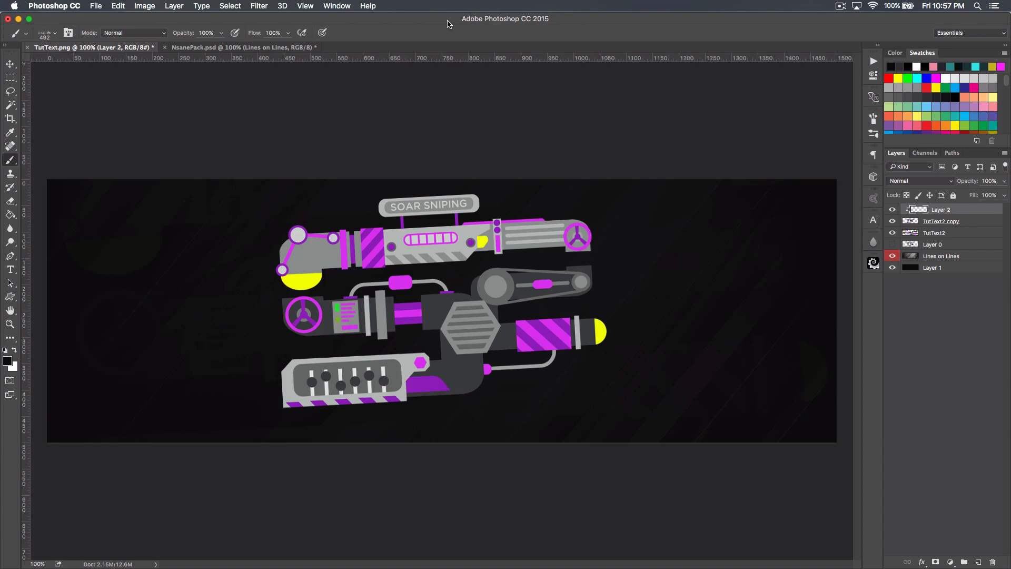
{"action": "left_click", "coordinate": [383, 363]}
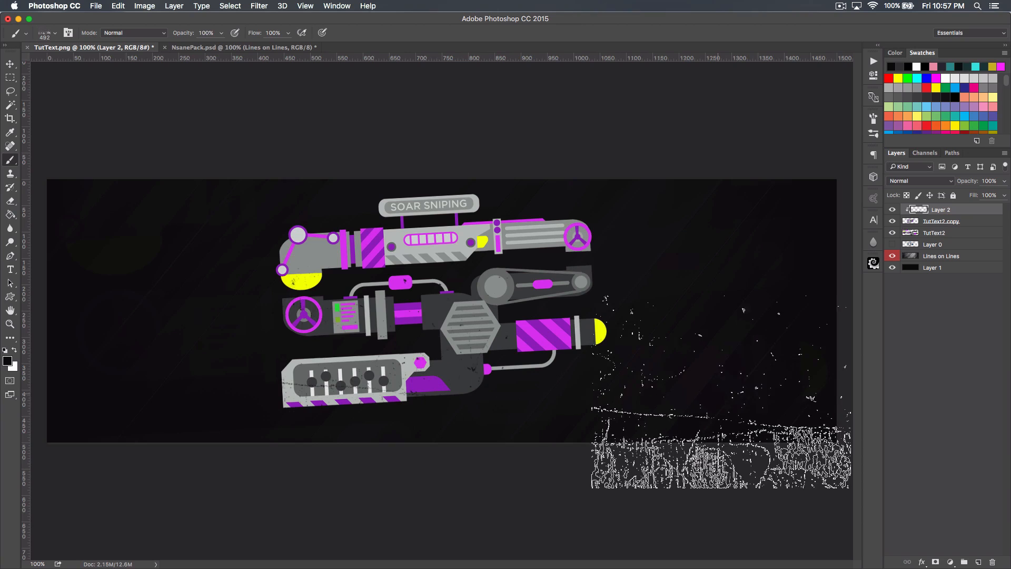
{"action": "left_click", "coordinate": [658, 335]}
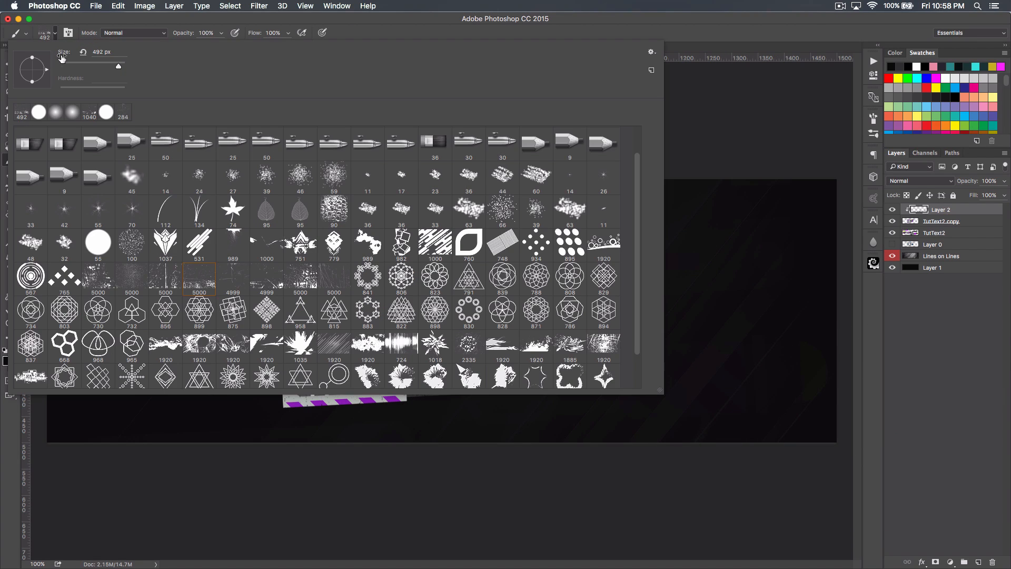
- Stamp scratches over the upper part of the artwork with the 4999 px scratch brush reduced to 444 px
{"action": "left_click", "coordinate": [55, 33]}
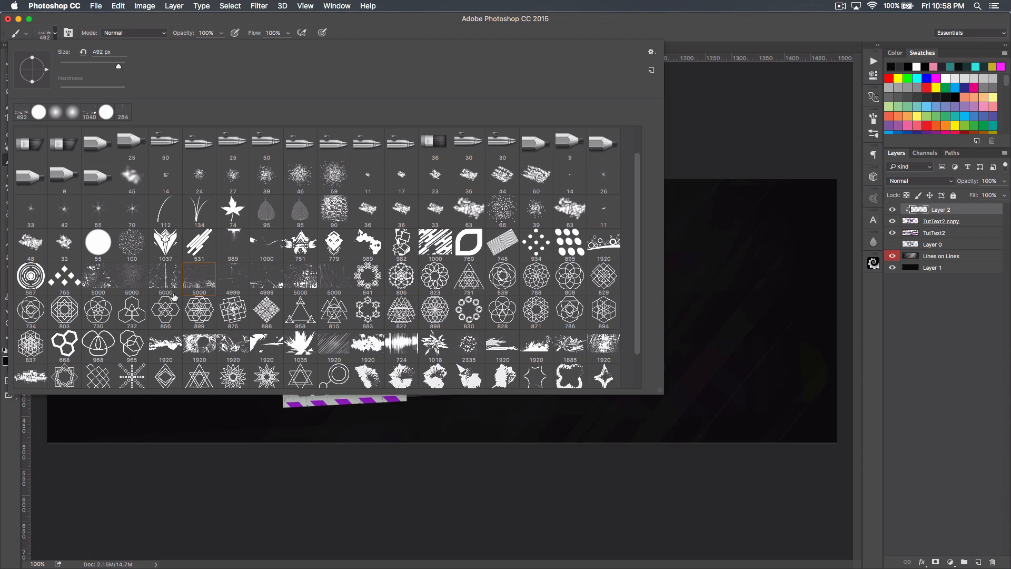
{"action": "left_click", "coordinate": [233, 280]}
{"action": "left_click", "coordinate": [118, 66]}
{"action": "left_click", "coordinate": [672, 50]}
{"action": "left_click", "coordinate": [319, 242]}
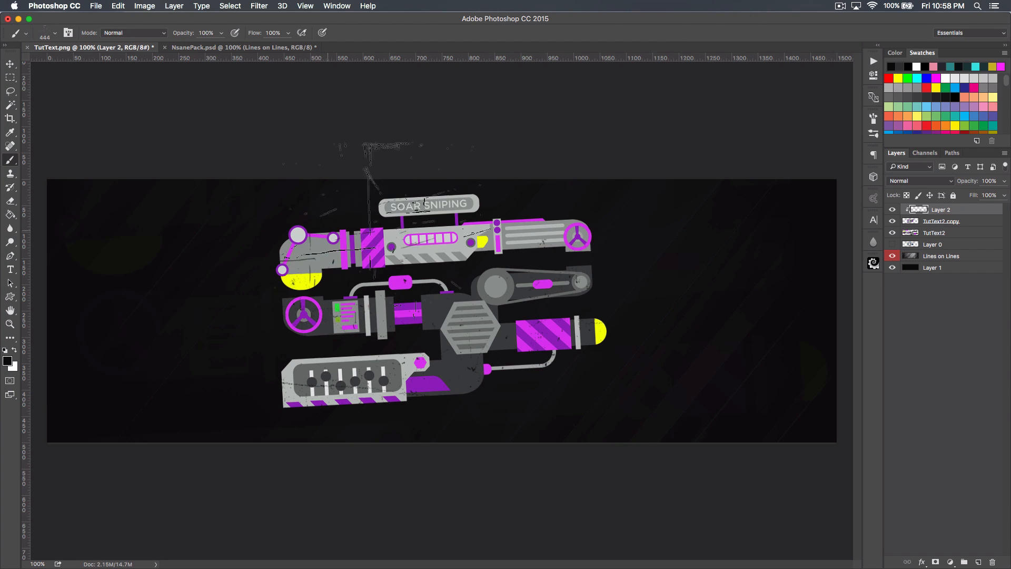
{"action": "left_click", "coordinate": [522, 223]}
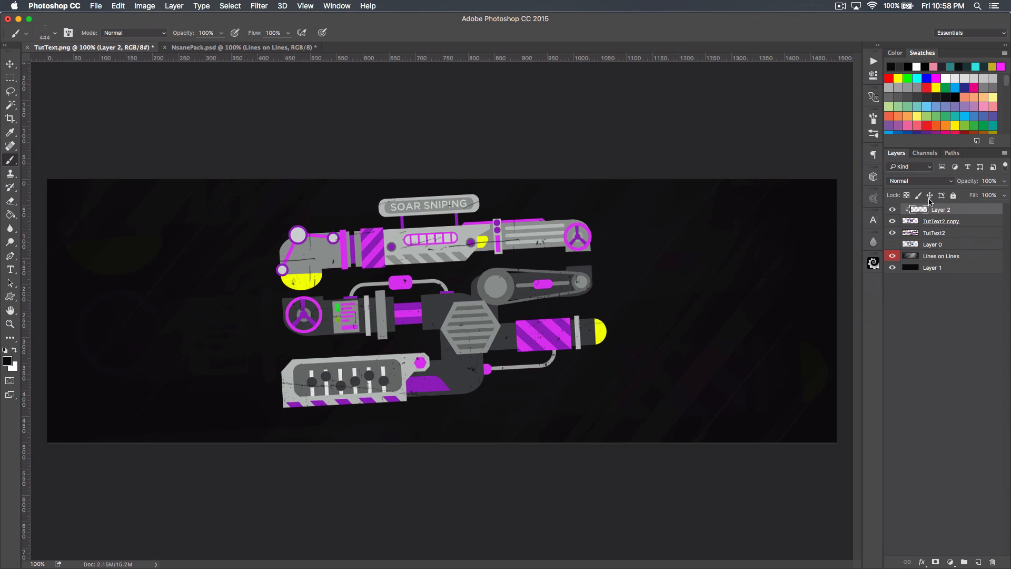
- Set the clipped texture layer's blend mode to Overlay, lower its opacity to 20%, and switch to the Move tool
{"action": "left_click", "coordinate": [921, 182]}
{"action": "left_click", "coordinate": [914, 294]}
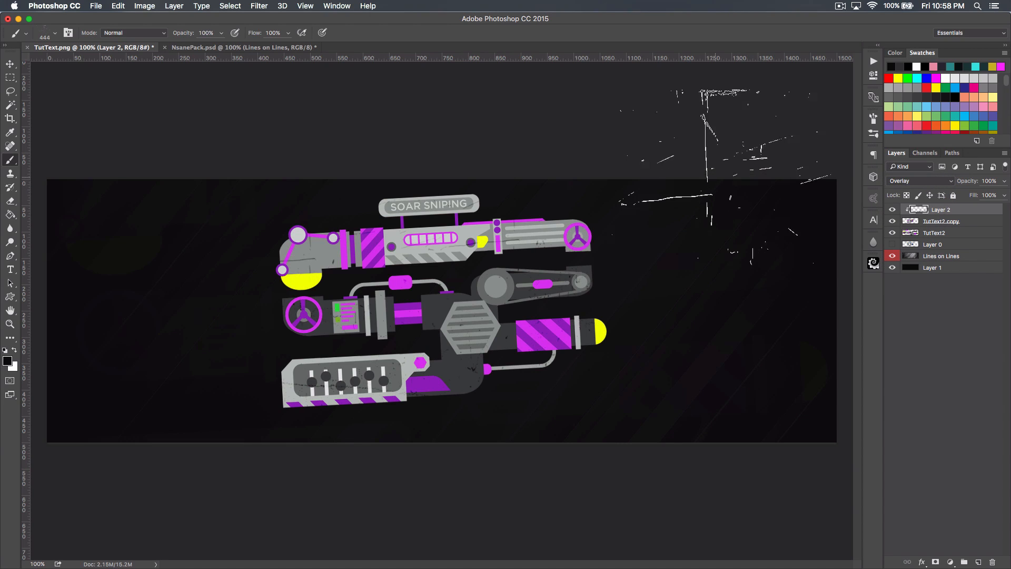
{"action": "left_click_drag", "start_coordinate": [968, 181], "coordinate": [923, 182]}
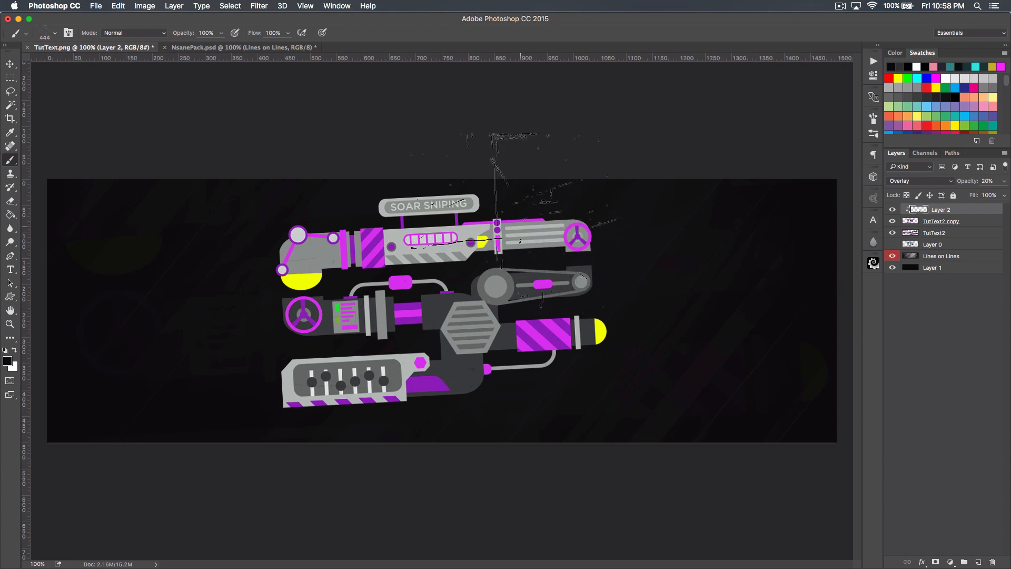
{"action": "left_click", "coordinate": [10, 64]}
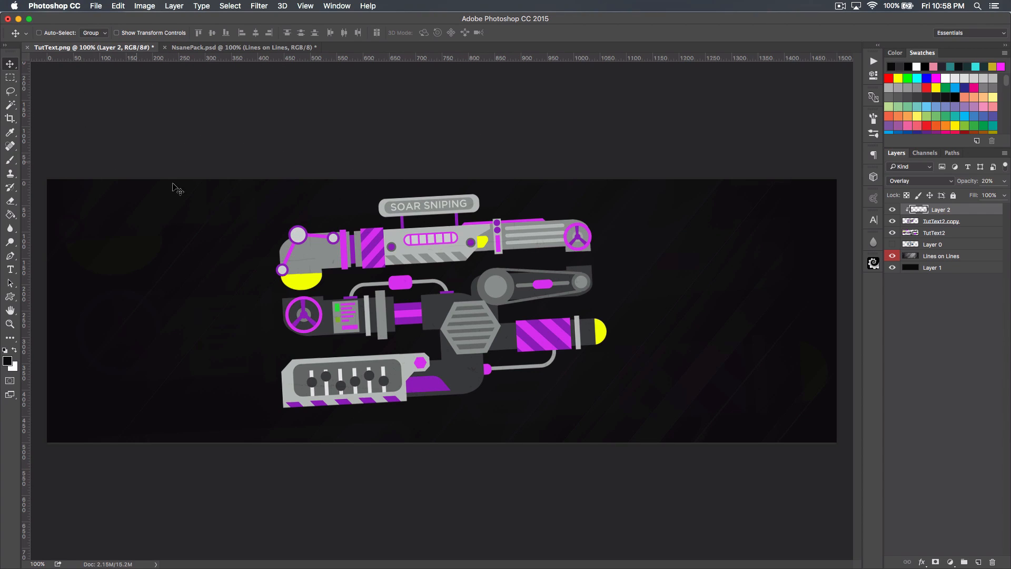